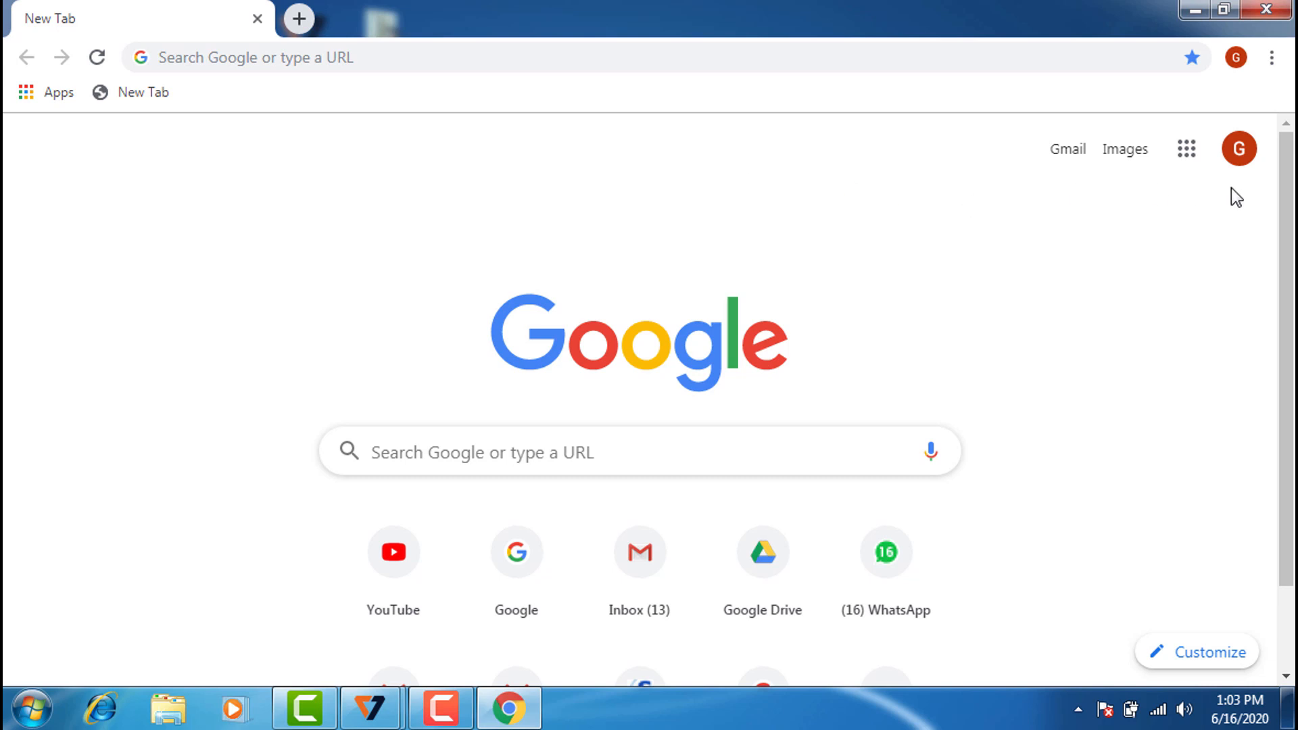
Step: Open Google Drive and create a new blank Google Sheets spreadsheet in My Drive
{"action": "left_click", "coordinate": [1188, 150]}
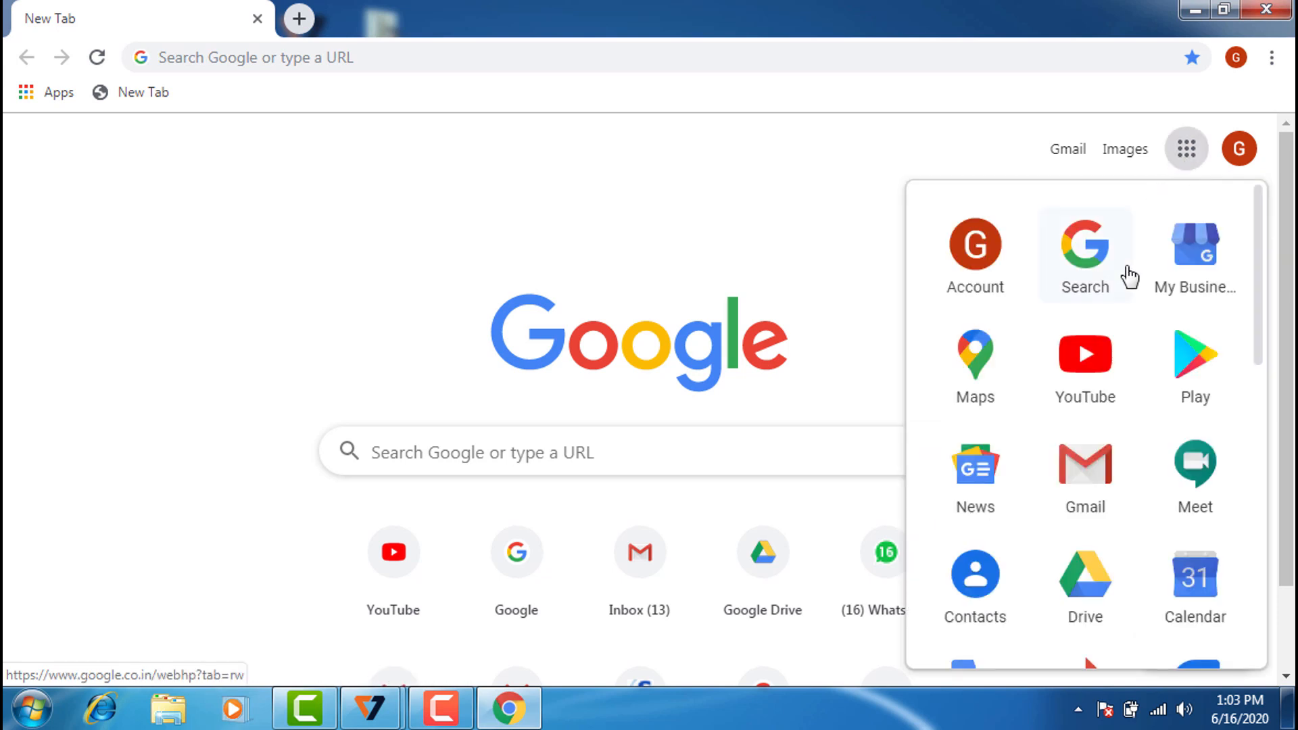
{"action": "left_click", "coordinate": [1087, 617]}
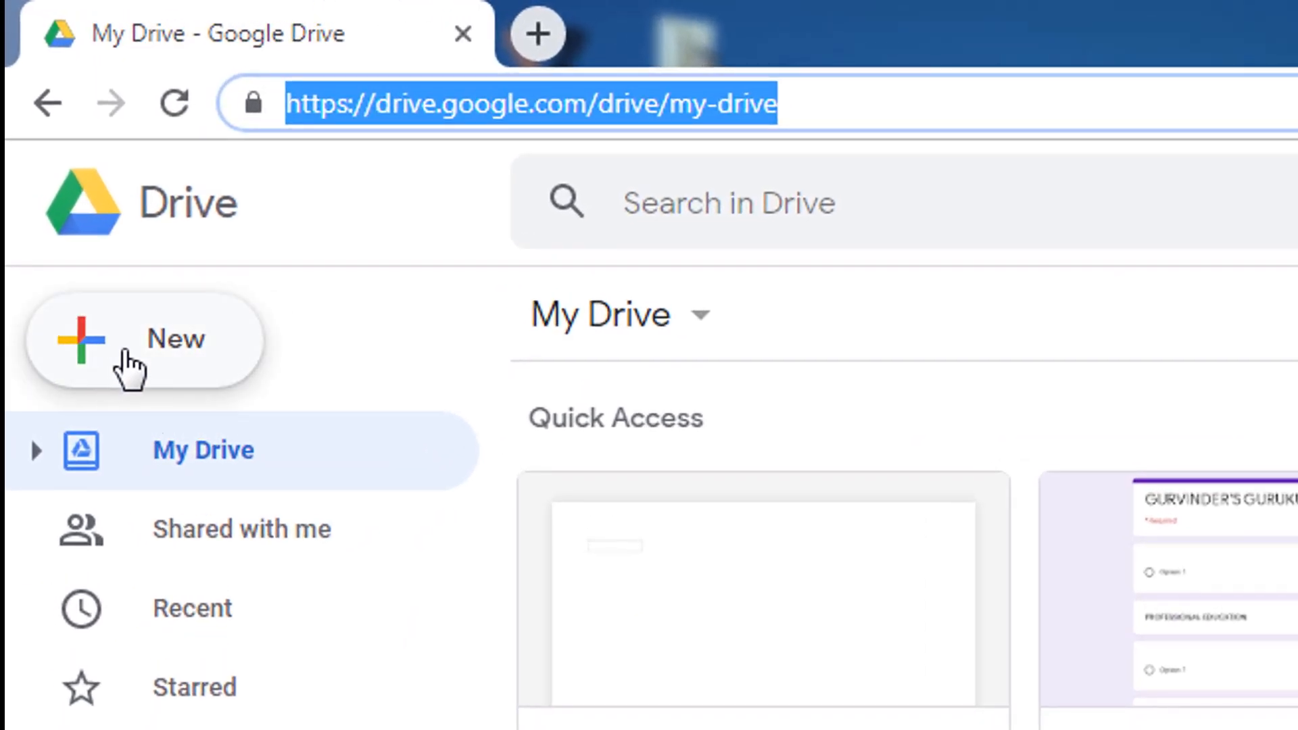
{"action": "left_click", "coordinate": [129, 365]}
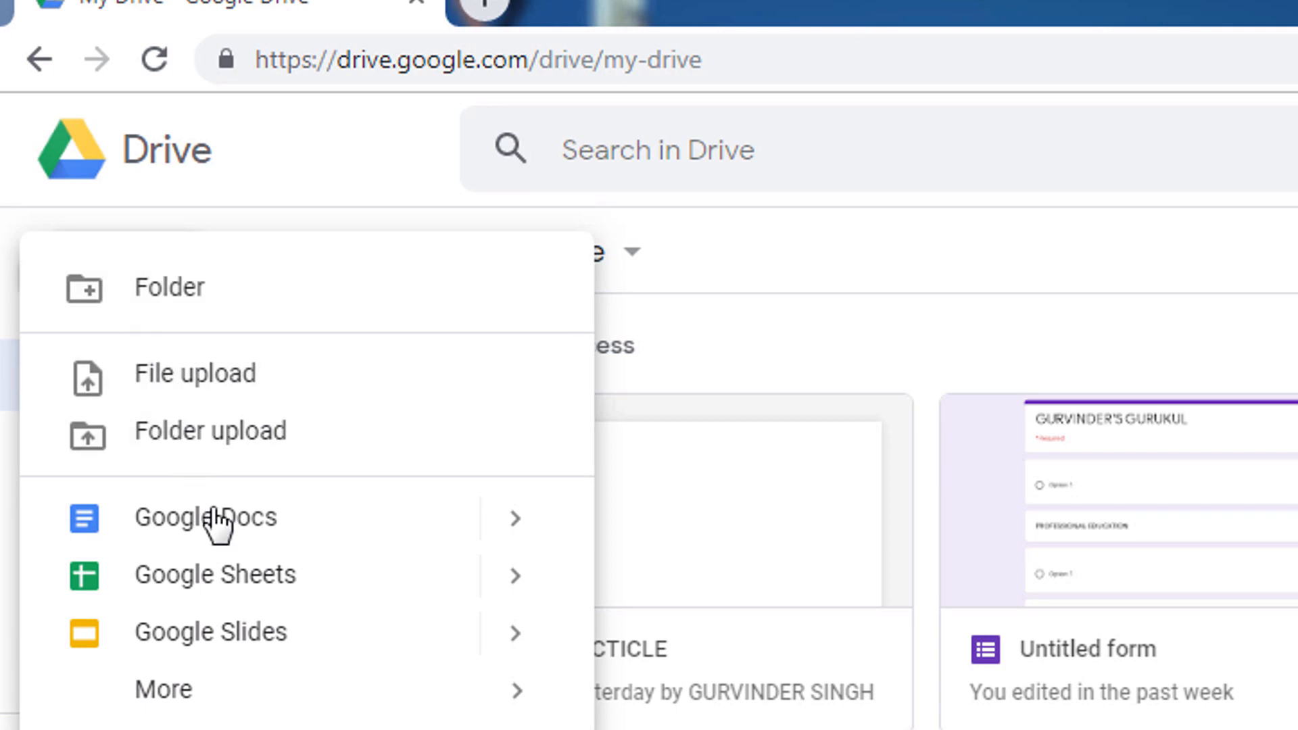
{"action": "left_click", "coordinate": [240, 593]}
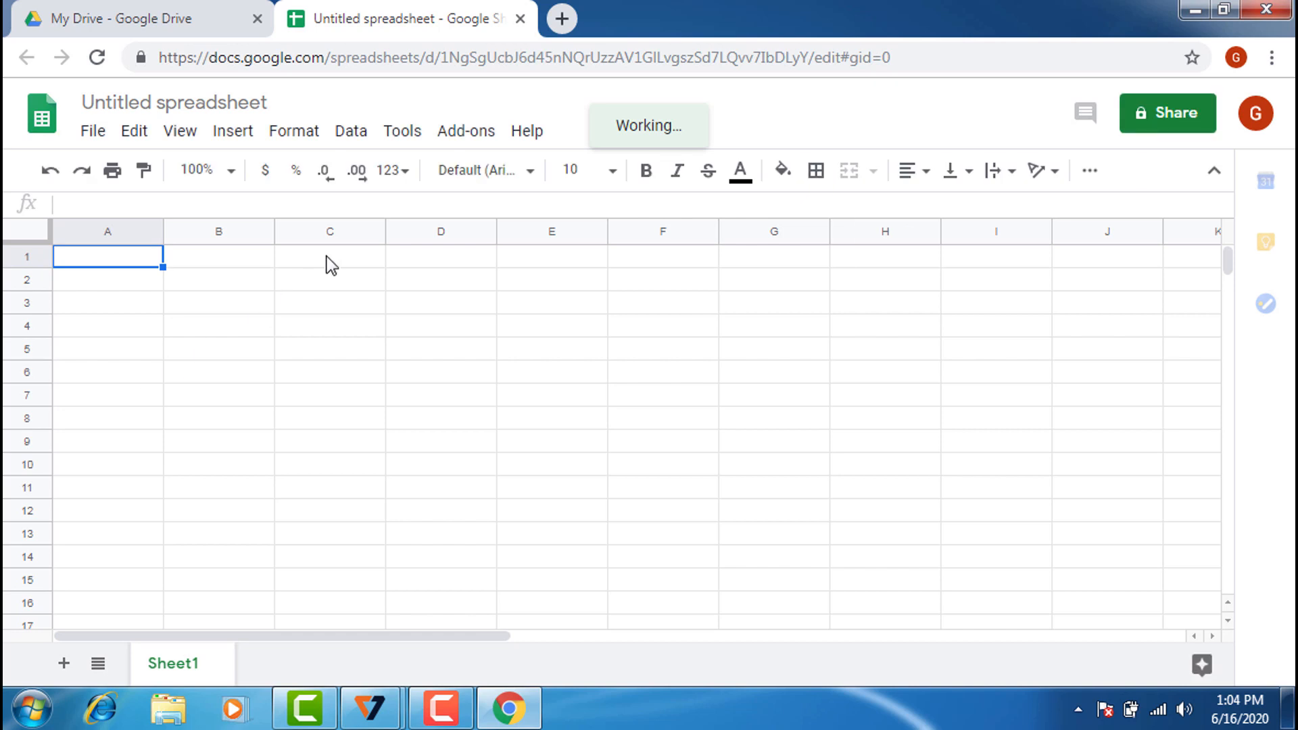
Step: Open google.com in a new browser tab
{"action": "left_click", "coordinate": [563, 21]}
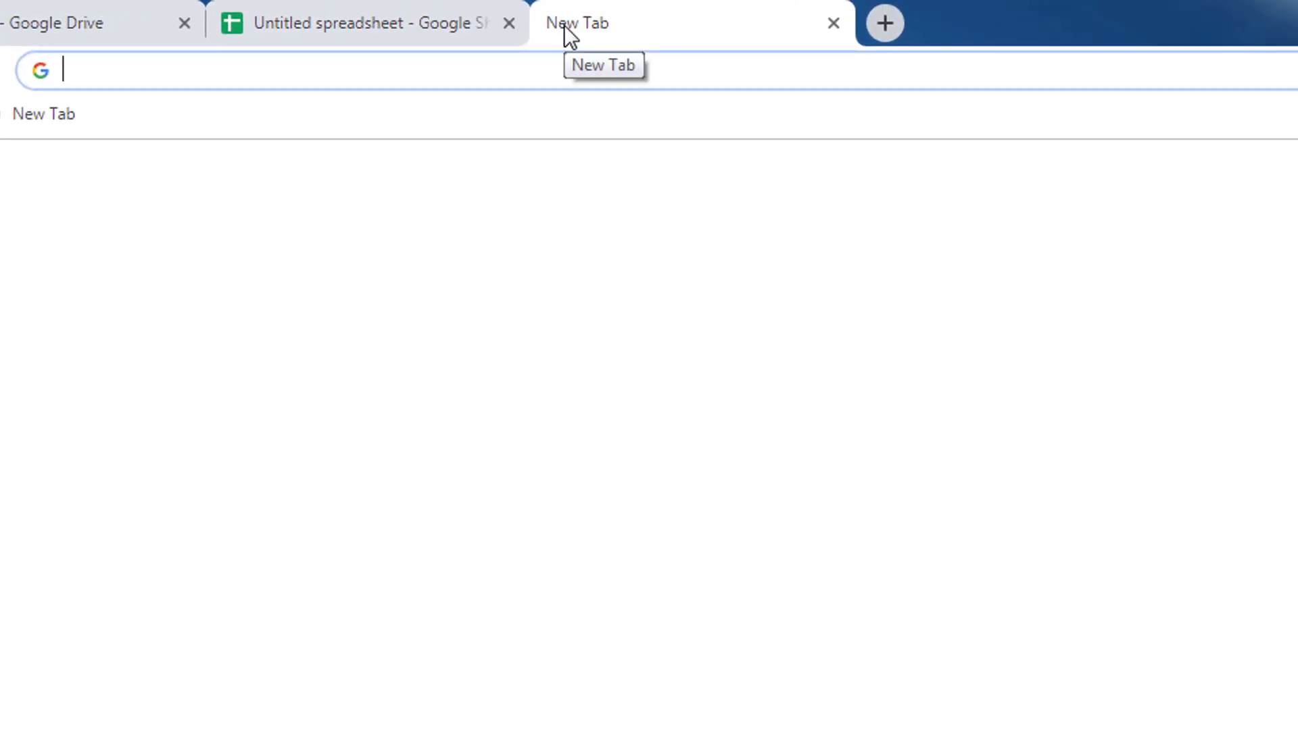
{"action": "type", "text": "GOOGLE"}
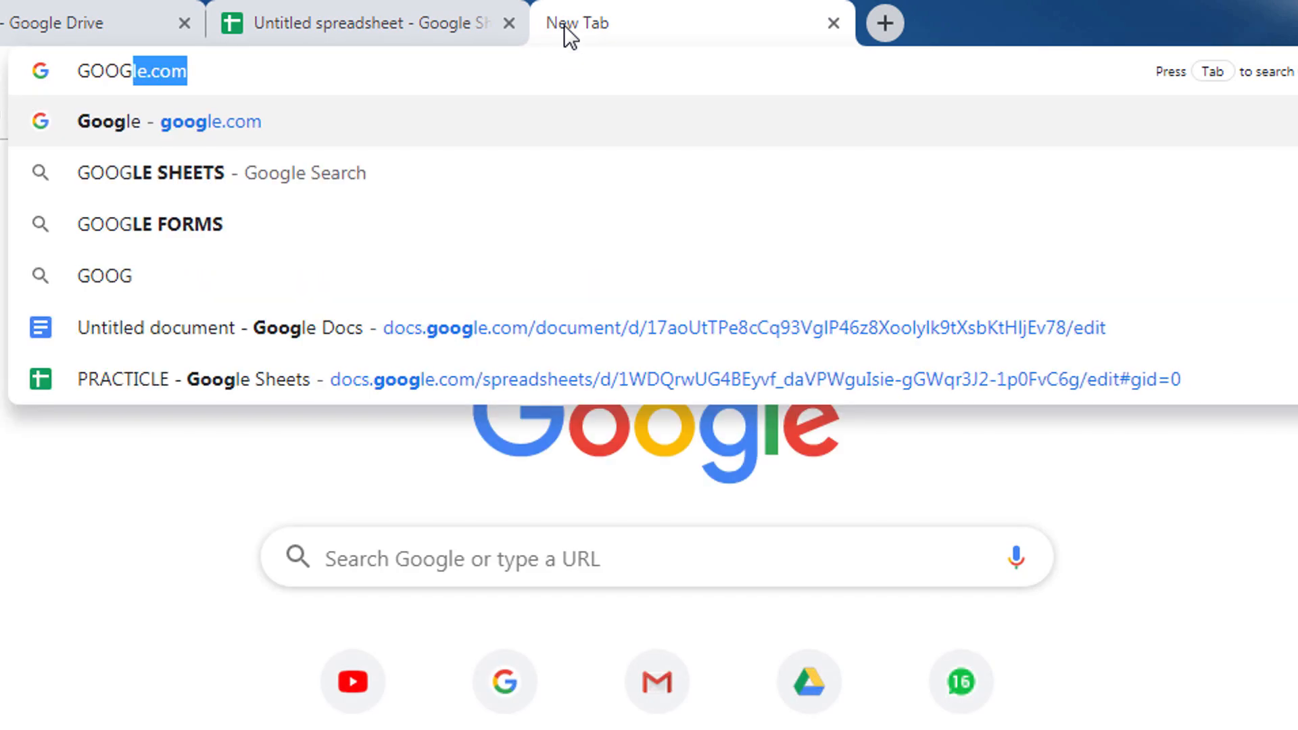
{"action": "type", "text": ".COM"}
{"action": "key", "text": "Return"}
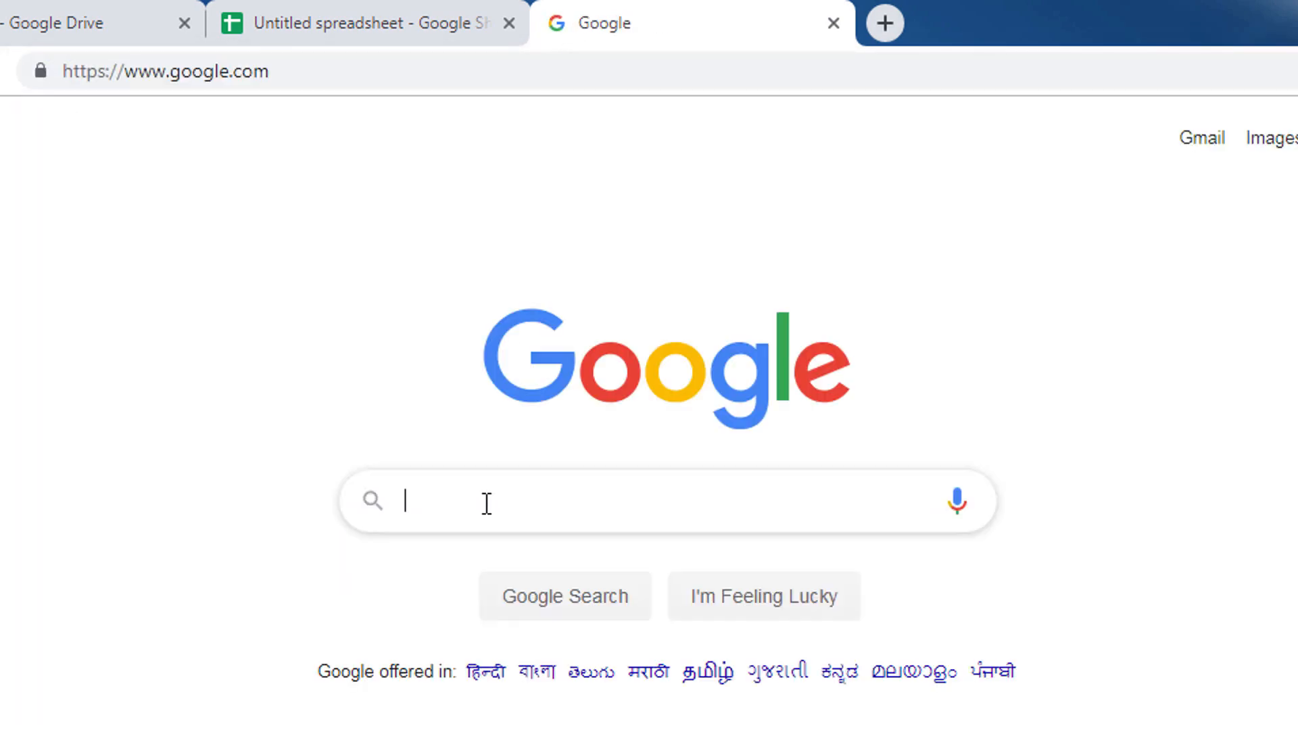
Step: Search for GOOGLE SHEET and go to the personal Google Sheets home page through the Free Online Spreadsheets result
{"action": "left_click", "coordinate": [487, 504]}
{"action": "type", "text": "GOO"}
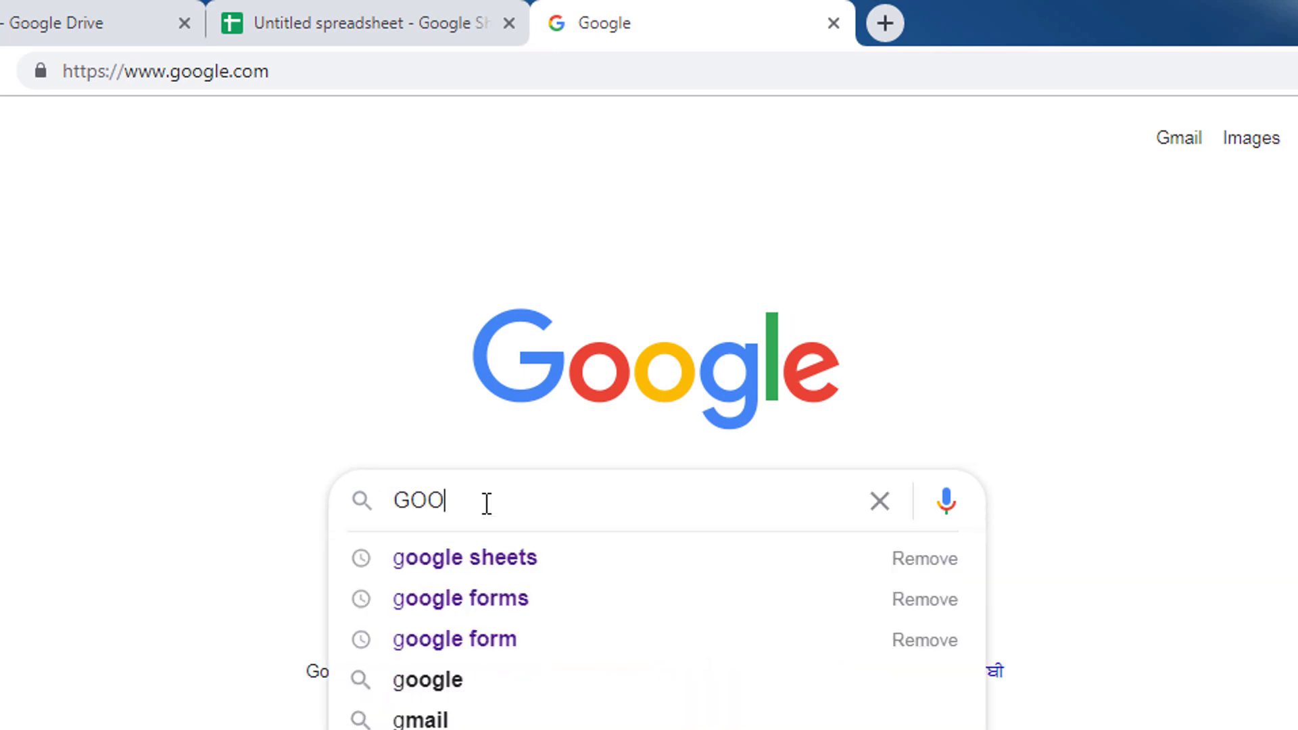
{"action": "type", "text": "GLE SHEET"}
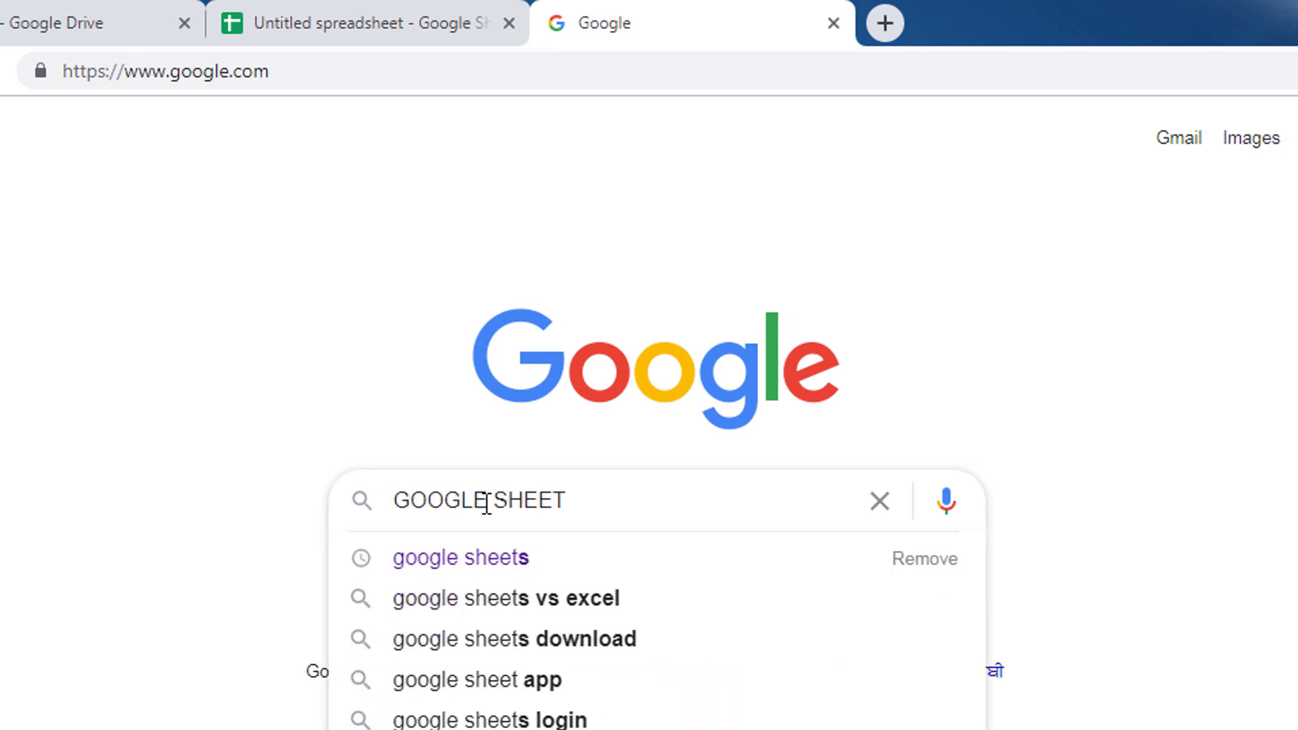
{"action": "key", "text": "Return"}
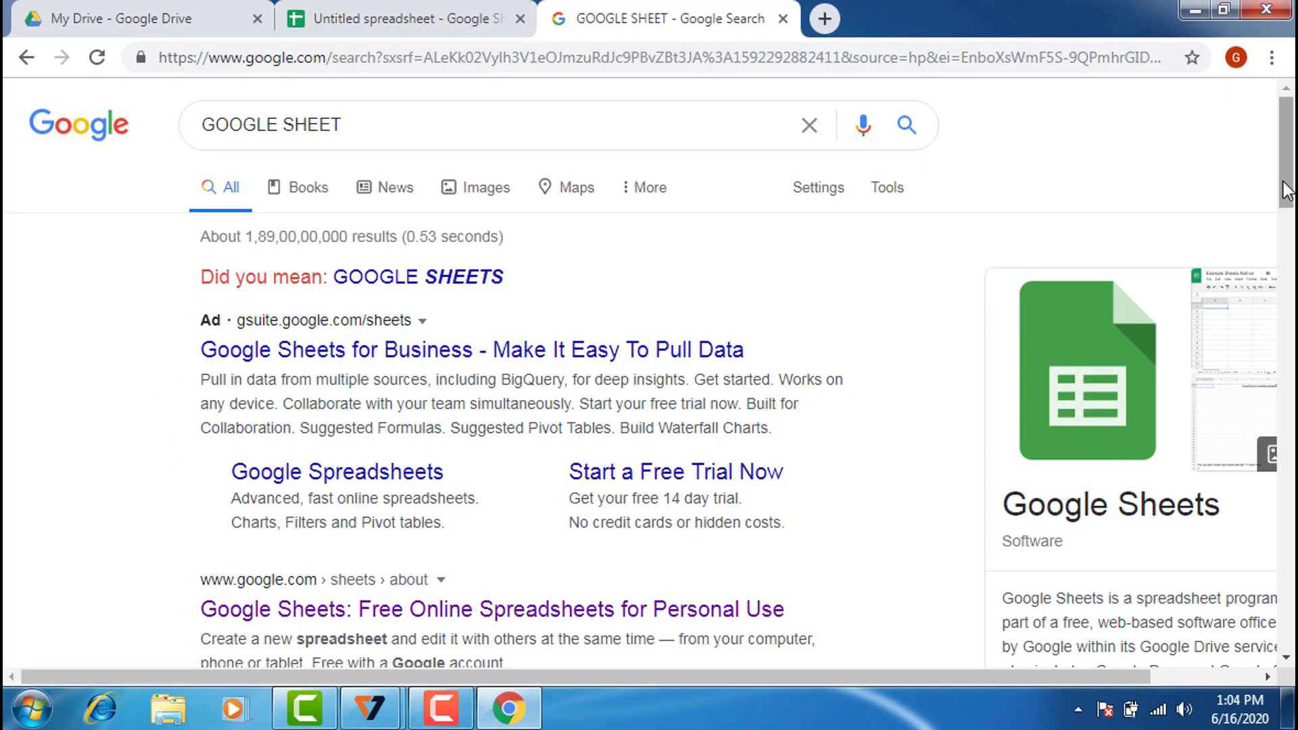
{"action": "scroll", "coordinate": [1284, 189], "scroll_direction": "down", "scroll_amount": 1}
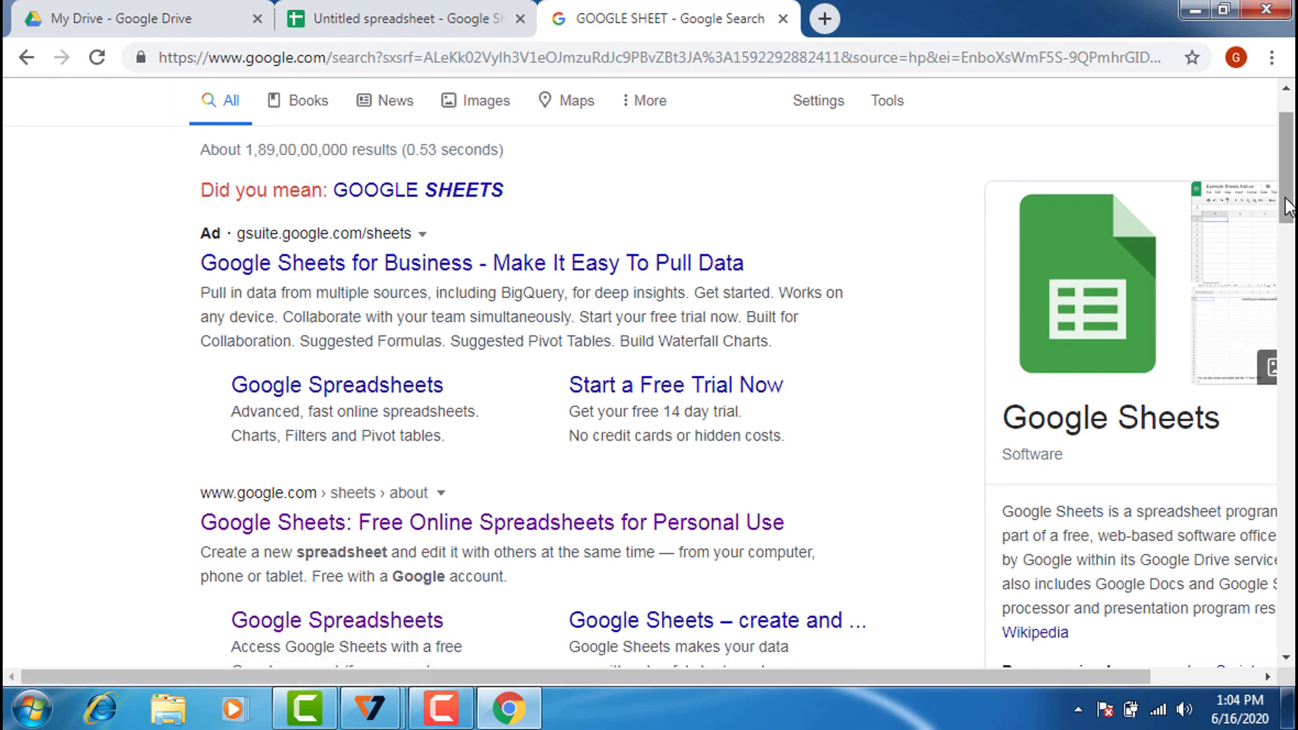
{"action": "left_click", "coordinate": [480, 532]}
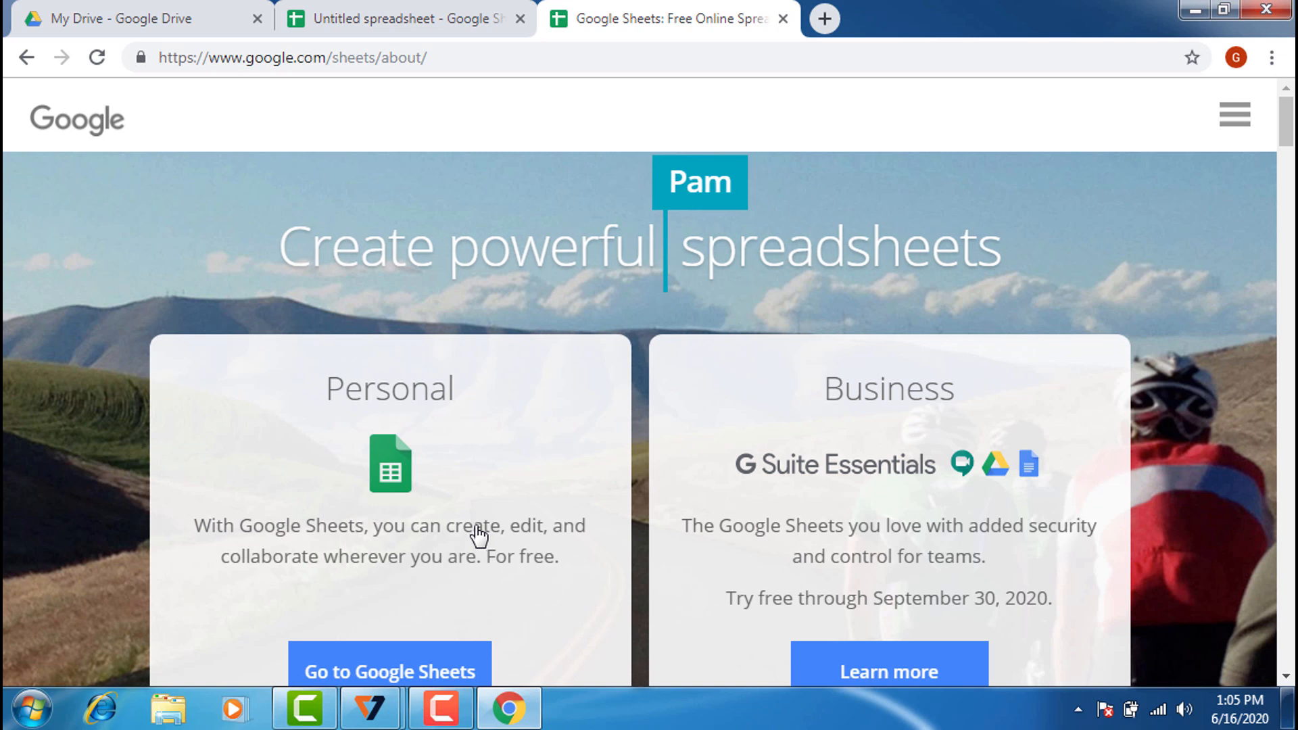
{"action": "left_click", "coordinate": [399, 674]}
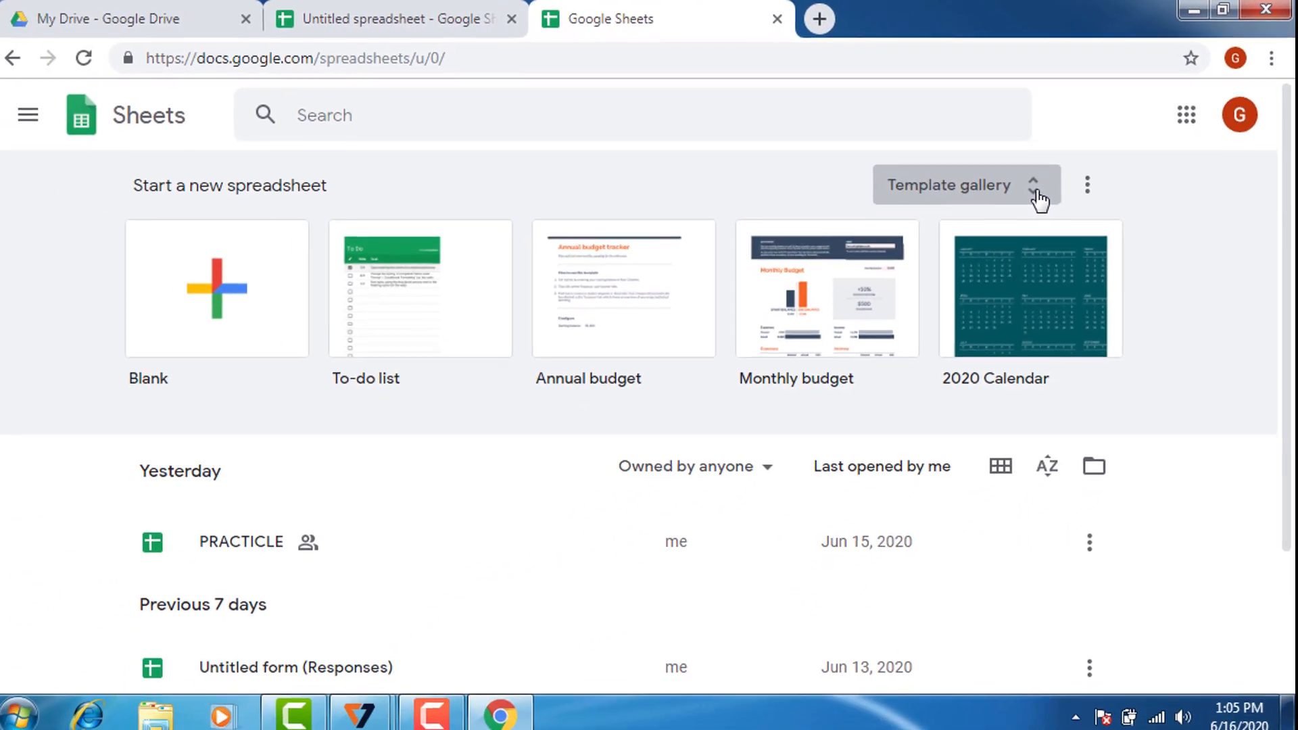
Step: Create a blank spreadsheet from the template gallery, then close its browser tab to return to the first spreadsheet
{"action": "left_click", "coordinate": [892, 291]}
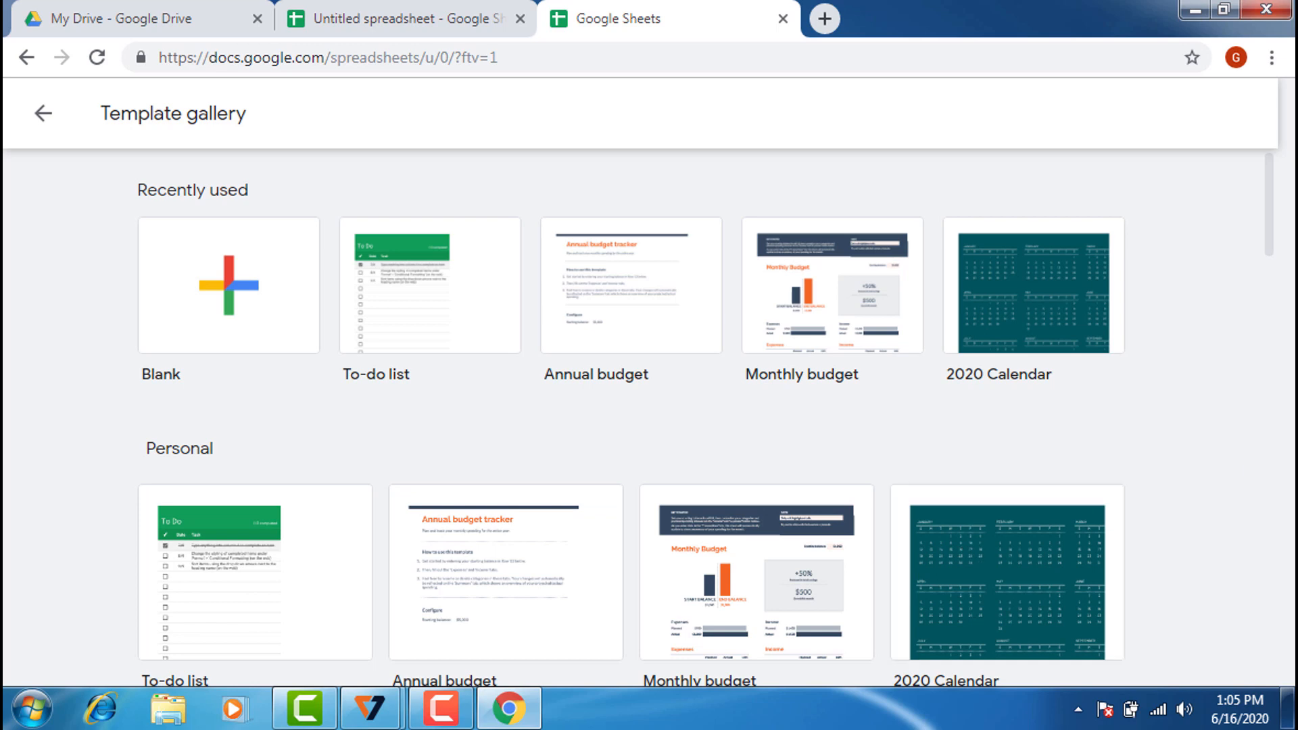
{"action": "left_click_drag", "start_coordinate": [1275, 245], "coordinate": [1291, 82]}
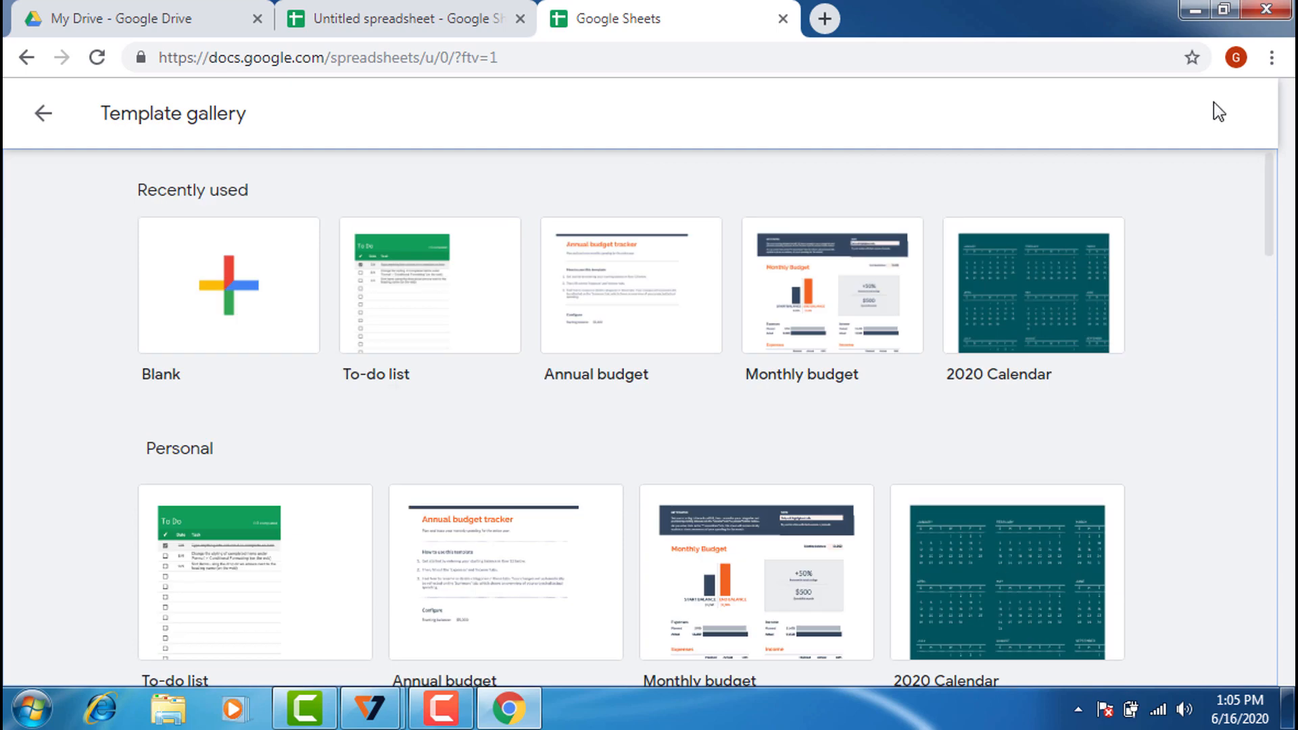
{"action": "left_click", "coordinate": [240, 295]}
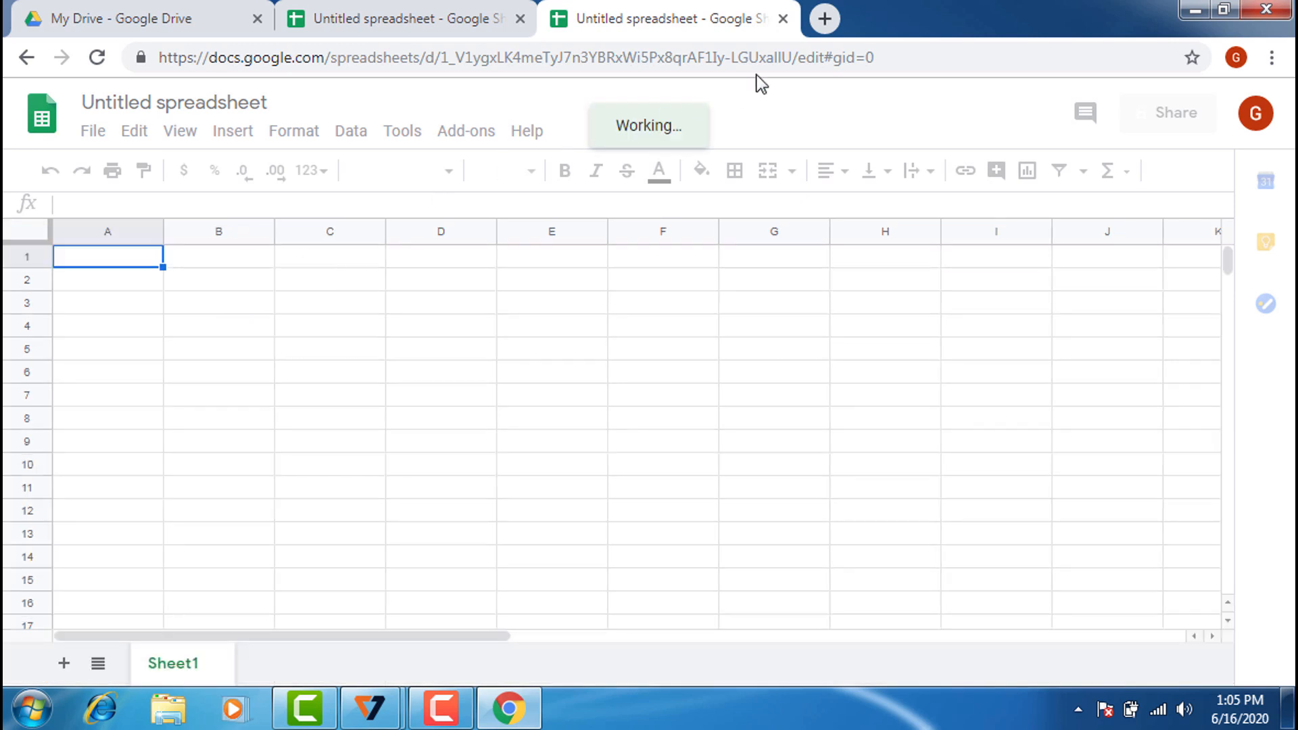
{"action": "left_click", "coordinate": [783, 19]}
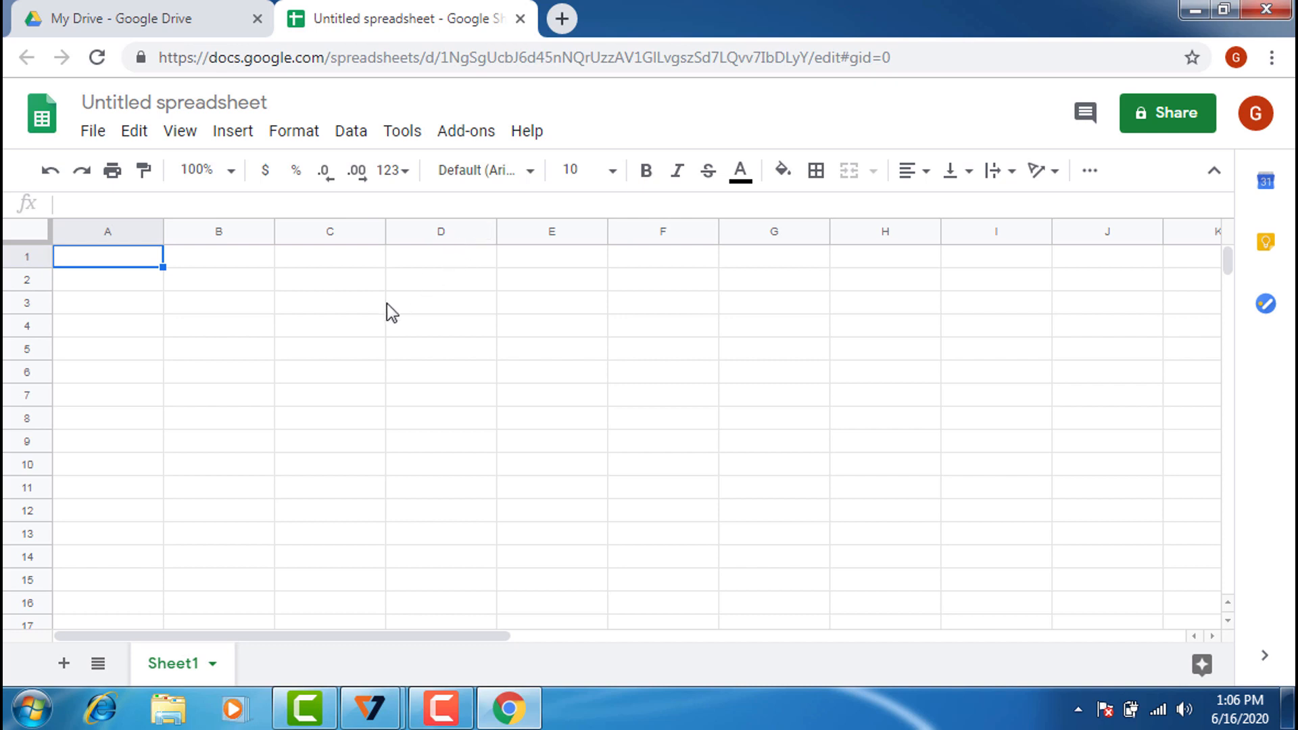
Step: Go from cell A1 to the sheet's last column and insert a new column at Z
{"action": "left_click", "coordinate": [352, 326]}
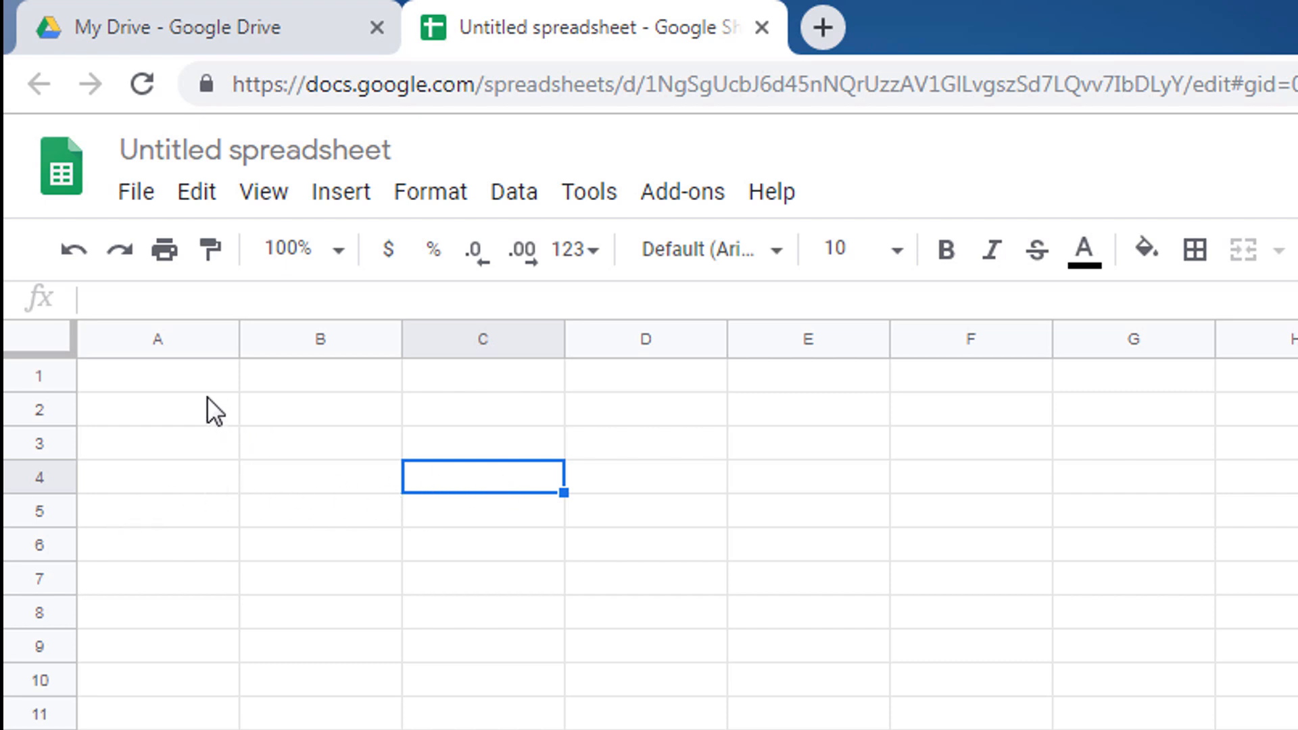
{"action": "left_click", "coordinate": [185, 383]}
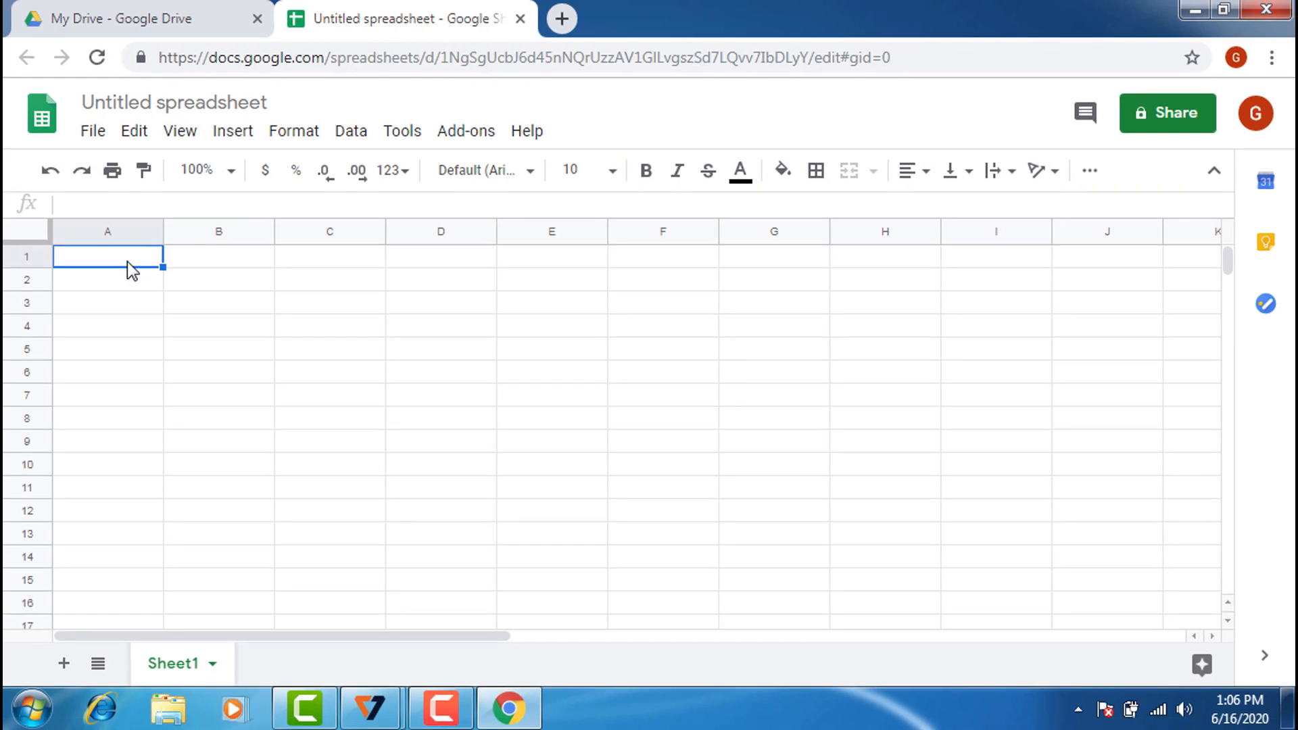
{"action": "key", "text": "ctrl+Right"}
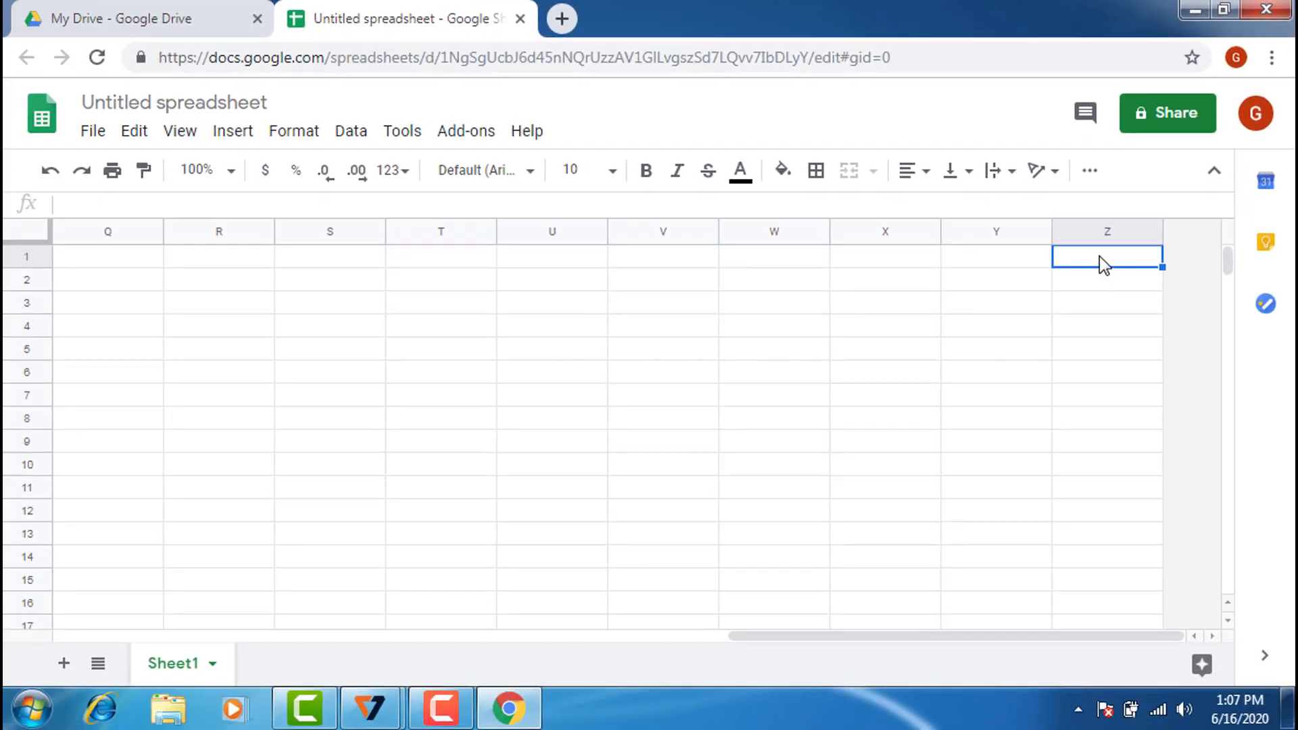
{"action": "right_click", "coordinate": [1100, 257]}
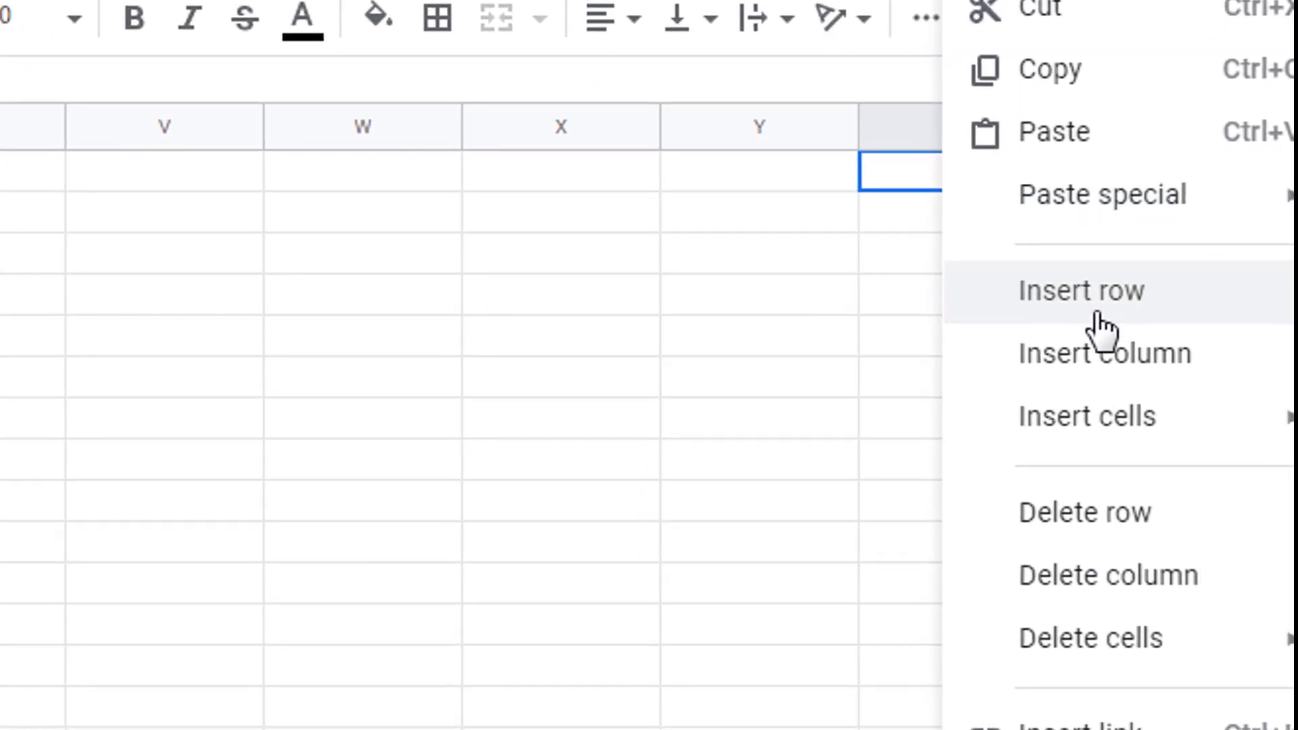
{"action": "left_click", "coordinate": [1112, 373]}
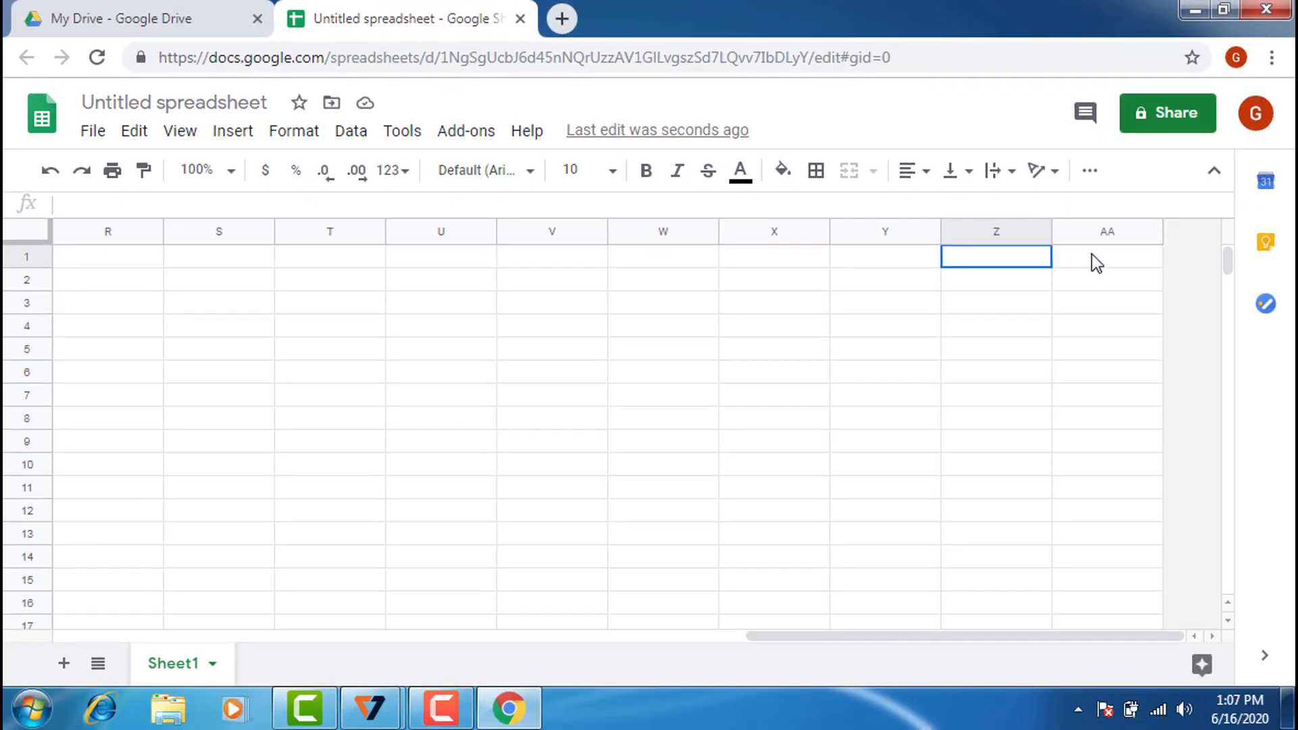
Step: Go to the end of the sheet and add 500 more rows at the bottom
{"action": "left_click", "coordinate": [139, 261]}
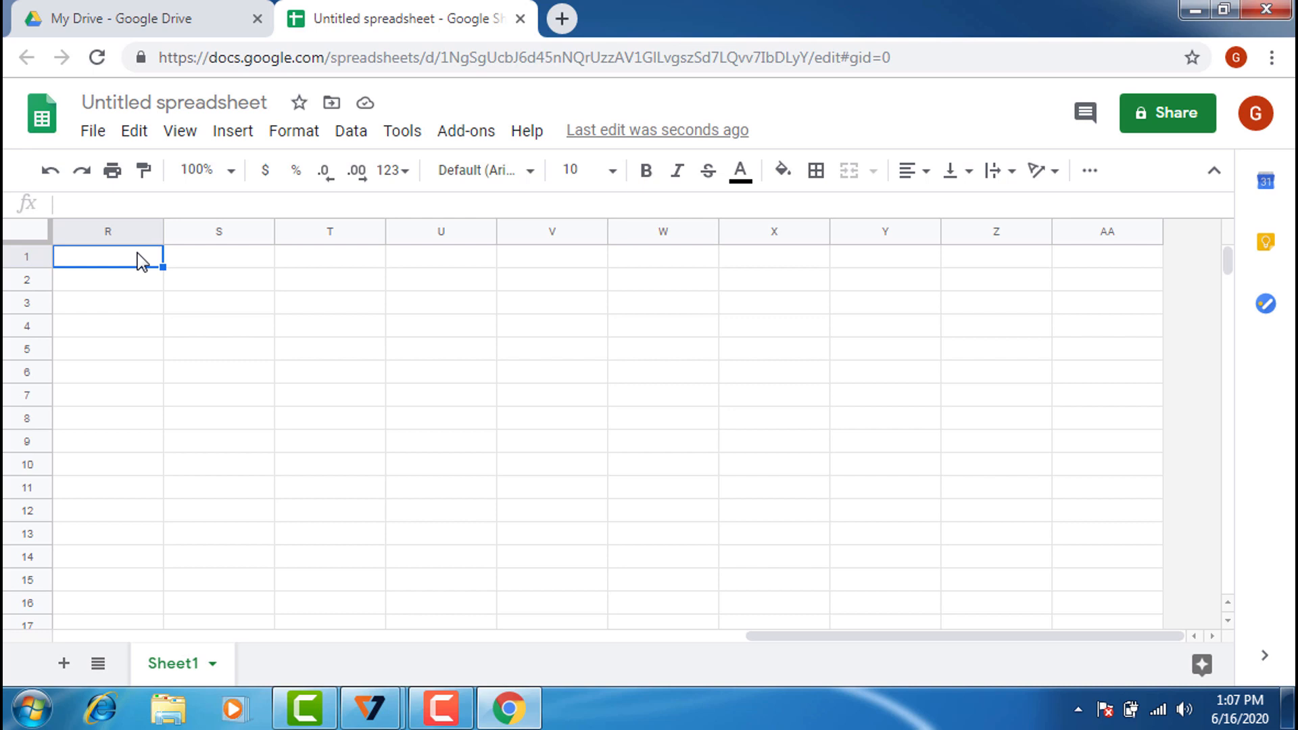
{"action": "key", "text": "ctrl+Down"}
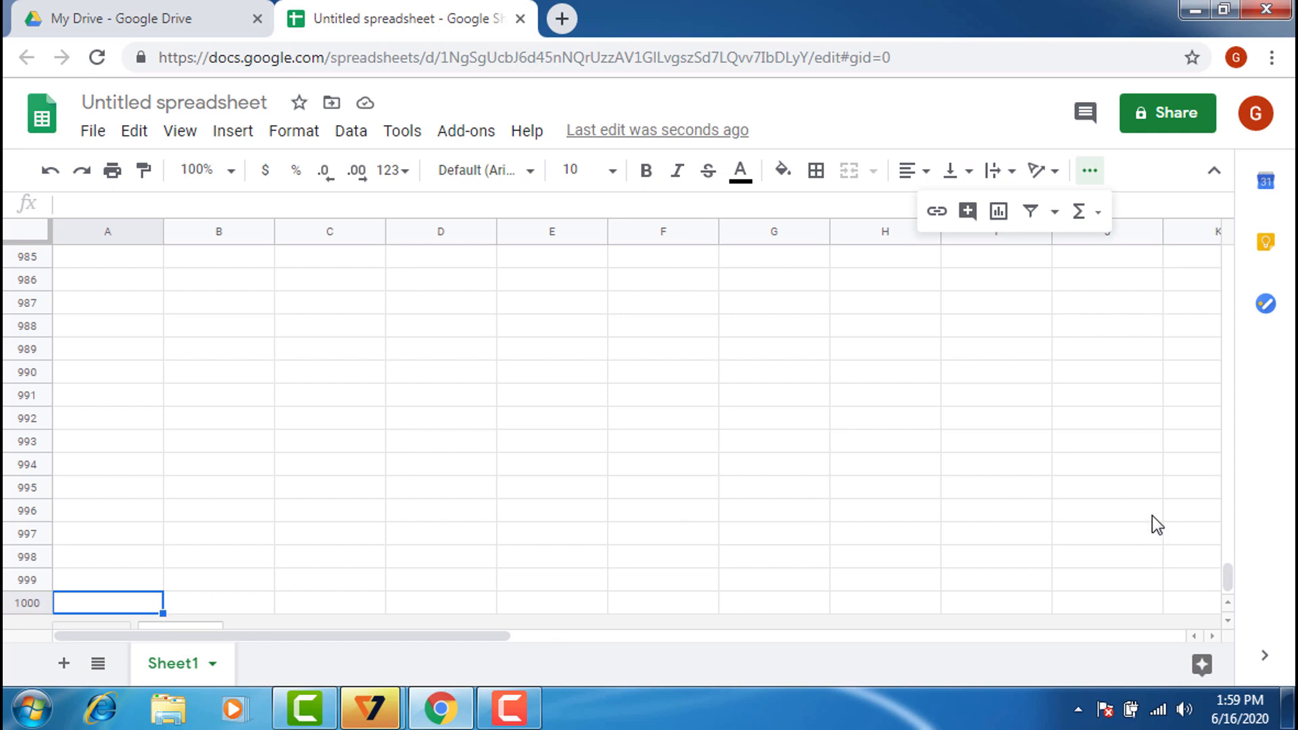
{"action": "left_click", "coordinate": [1228, 621]}
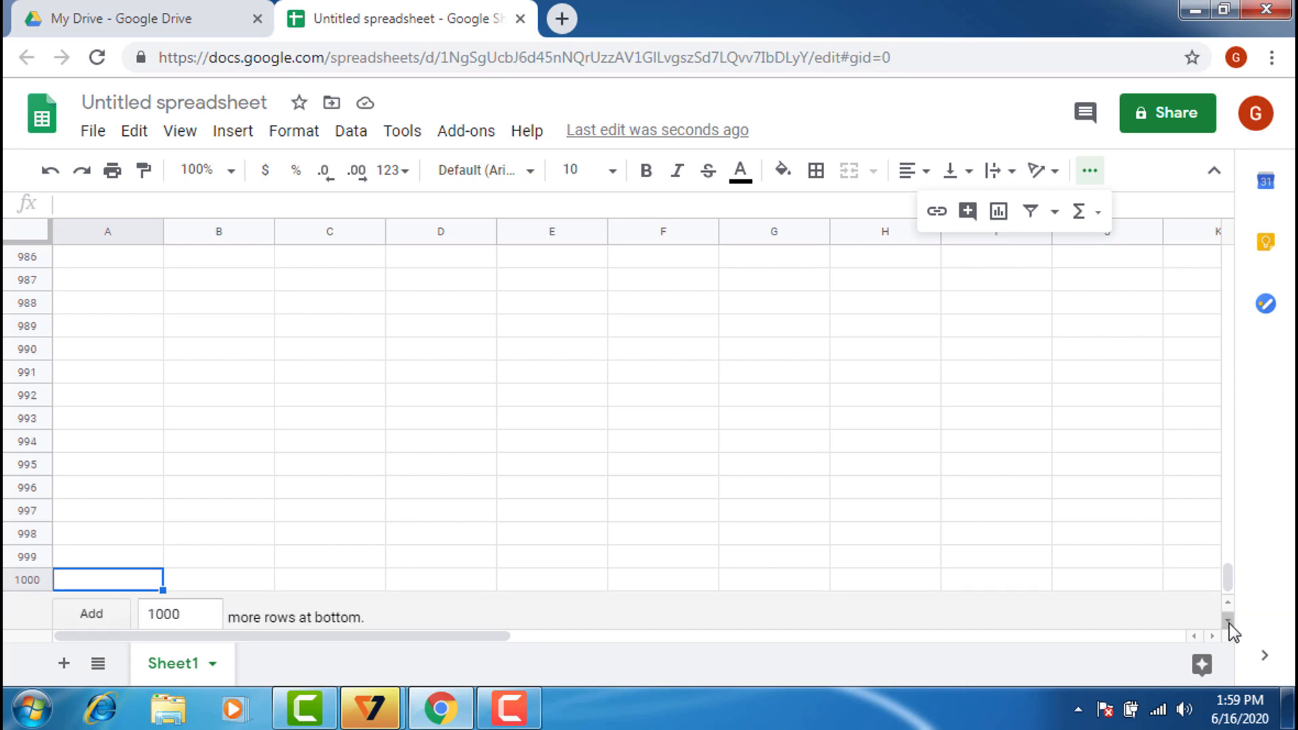
{"action": "left_click", "coordinate": [1228, 621]}
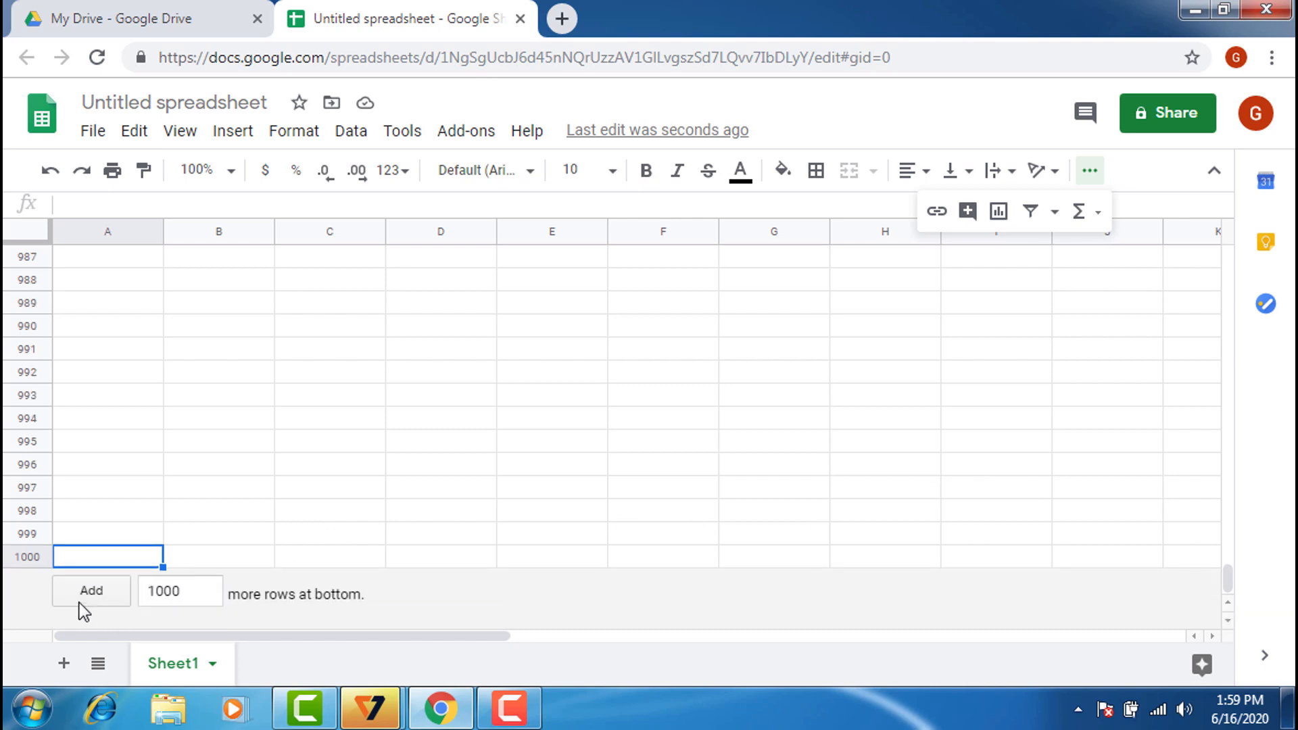
{"action": "left_click_drag", "start_coordinate": [196, 593], "coordinate": [118, 598]}
{"action": "type", "text": "500"}
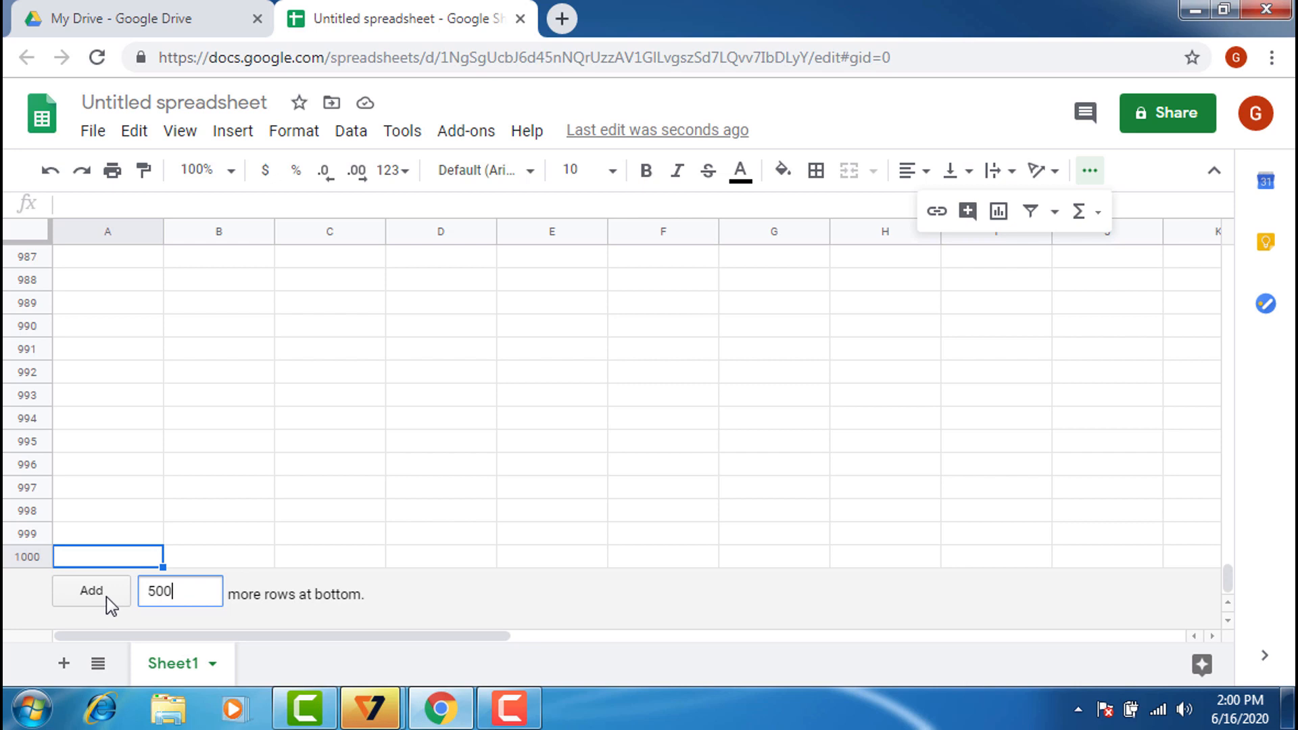
{"action": "left_click", "coordinate": [105, 597]}
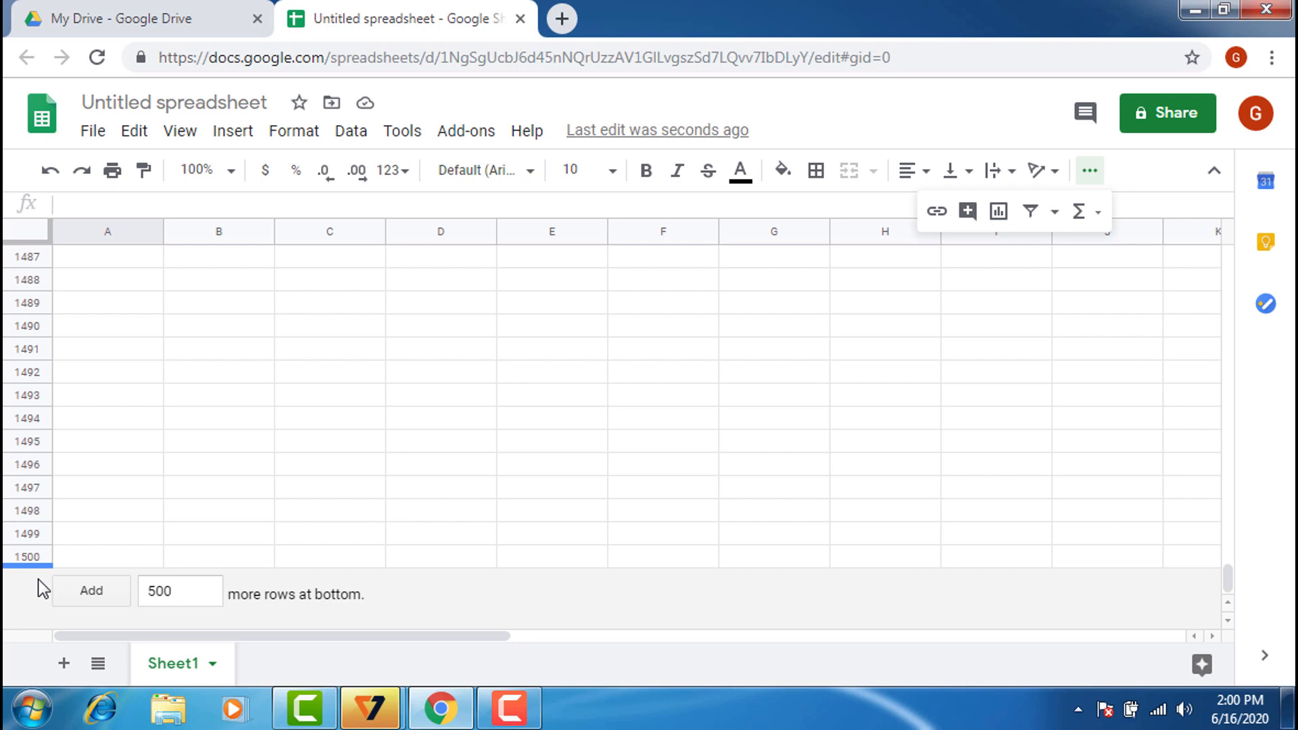
Step: Walk down column A through the rows added below row 1000, and return to cell A1
{"action": "key", "text": "Up"}
{"action": "key", "text": "Down"}
{"action": "key", "text": "Down"}
{"action": "key", "text": "Down"}
{"action": "key", "text": "Down"}
{"action": "key", "text": "Down"}
{"action": "key", "text": "Down"}
{"action": "key", "text": "Down"}
{"action": "key", "text": "Down"}
{"action": "key", "text": "Down"}
{"action": "key", "text": "Down"}
{"action": "key", "text": "Down"}
{"action": "key", "text": "Down"}
{"action": "key", "text": "Down"}
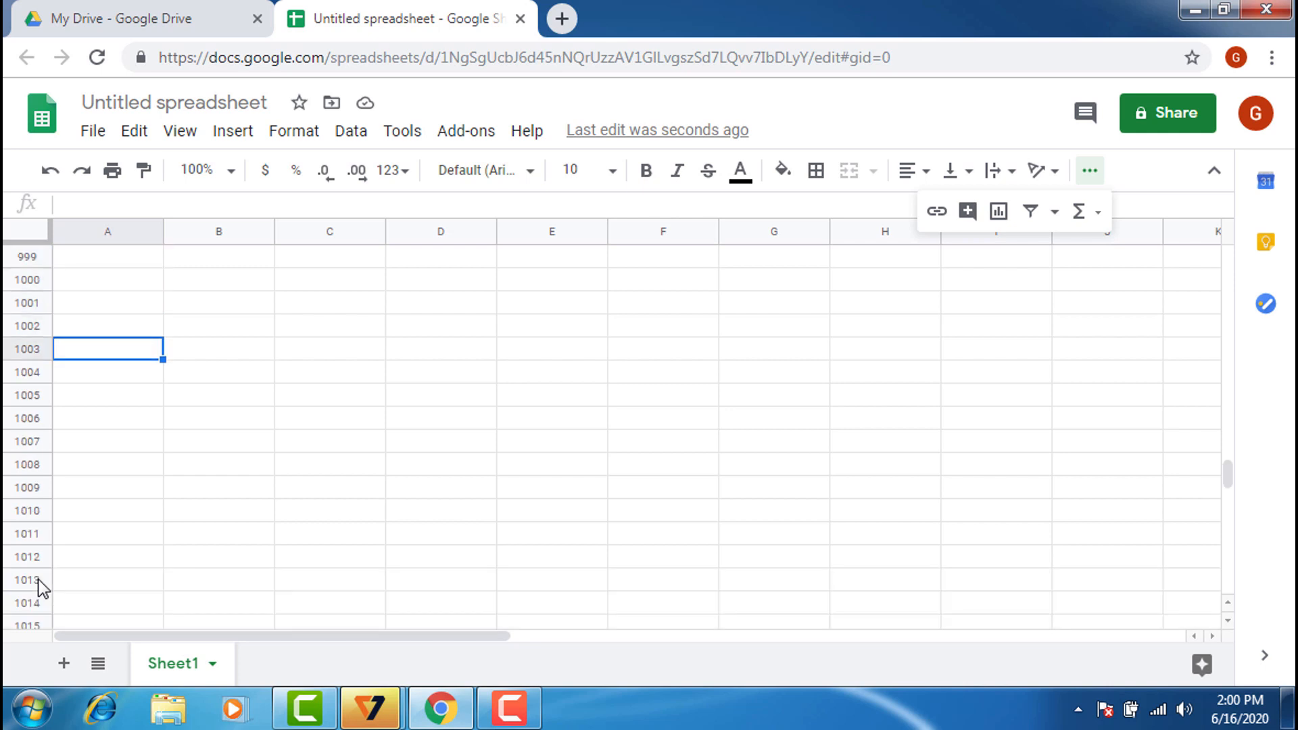
{"action": "key", "text": "Down"}
{"action": "key", "text": "Down"}
{"action": "key", "text": "Down"}
{"action": "key", "text": "Down"}
{"action": "key", "text": "Down"}
{"action": "key", "text": "Down"}
{"action": "key", "text": "Down"}
{"action": "key", "text": "Down"}
{"action": "key", "text": "Down"}
{"action": "key", "text": "Down"}
{"action": "key", "text": "Down"}
{"action": "key", "text": "Down"}
{"action": "key", "text": "Down"}
{"action": "key", "text": "Down"}
{"action": "key", "text": "Down"}
{"action": "key", "text": "Down"}
{"action": "key", "text": "Down"}
{"action": "key", "text": "Down"}
{"action": "key", "text": "Down"}
{"action": "key", "text": "Down"}
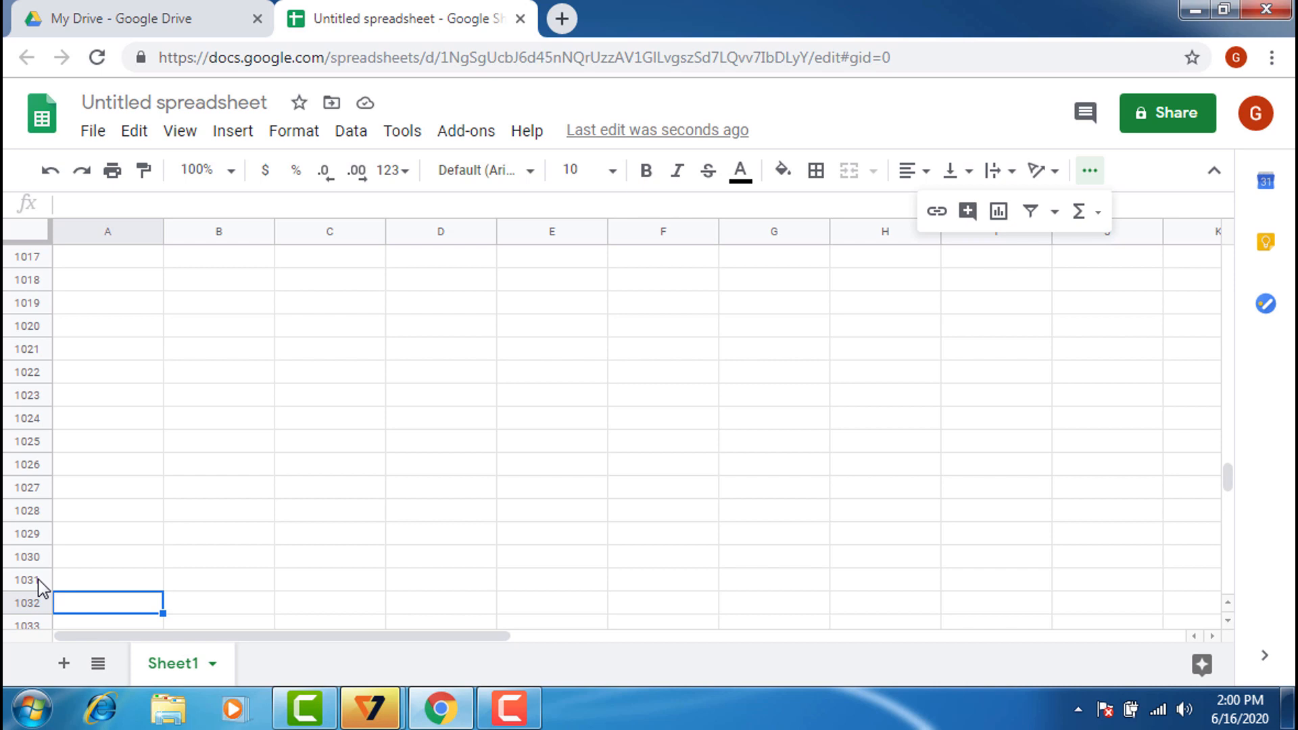
{"action": "key", "text": "ctrl+Home"}
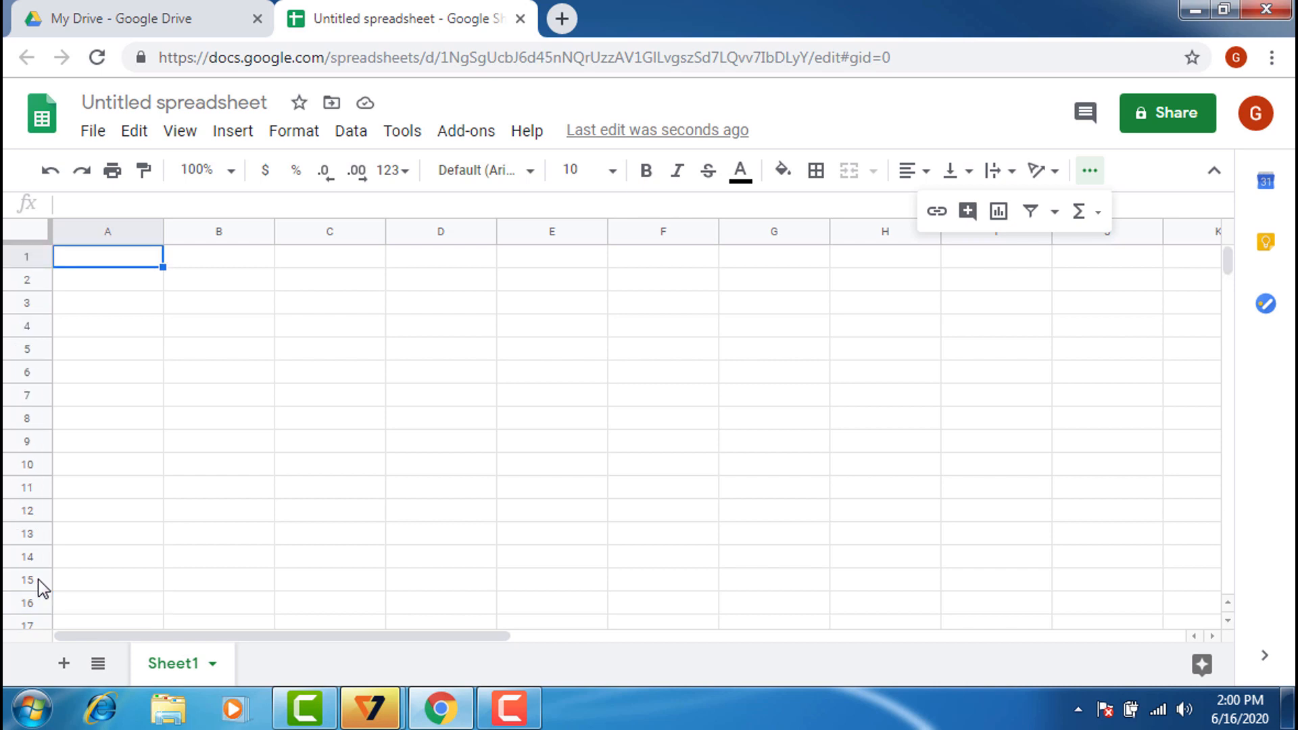
Step: Check the sheet's last row and last column from cell A1, and collapse the extra toolbar options
{"action": "key", "text": "ctrl+Down"}
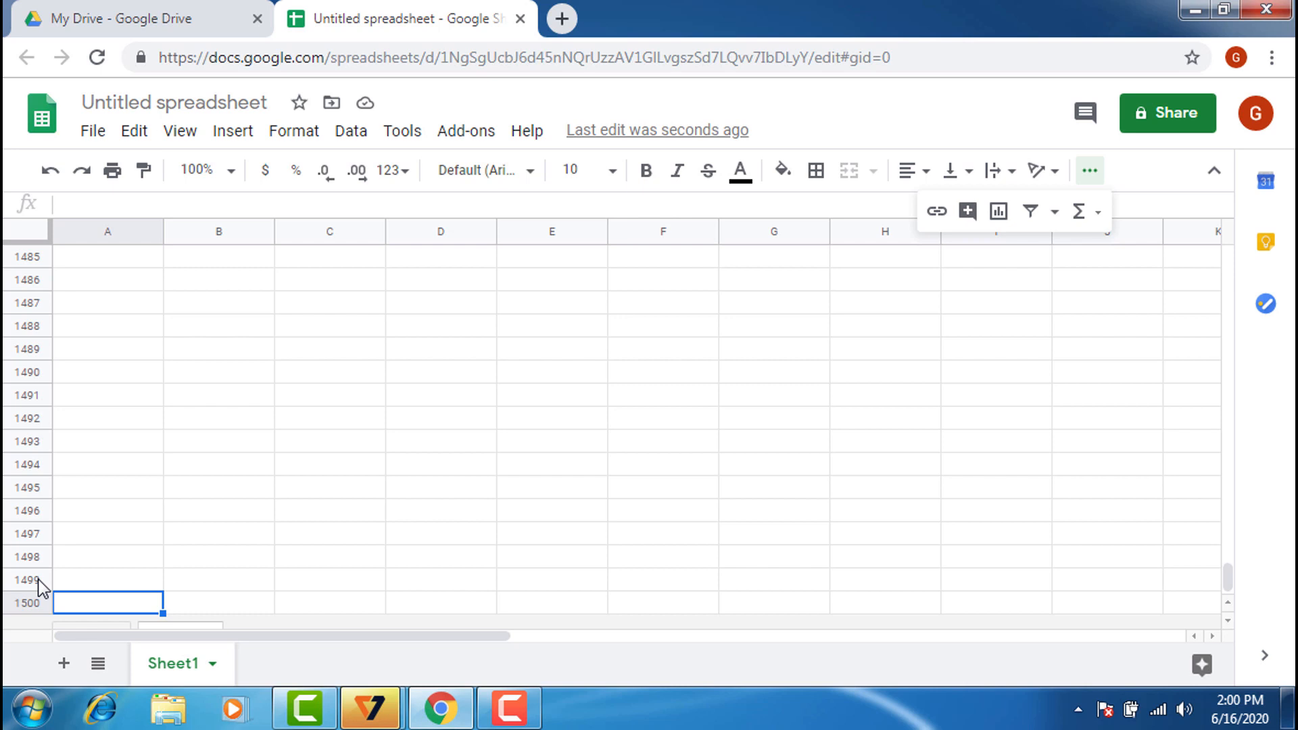
{"action": "key", "text": "ctrl+Up"}
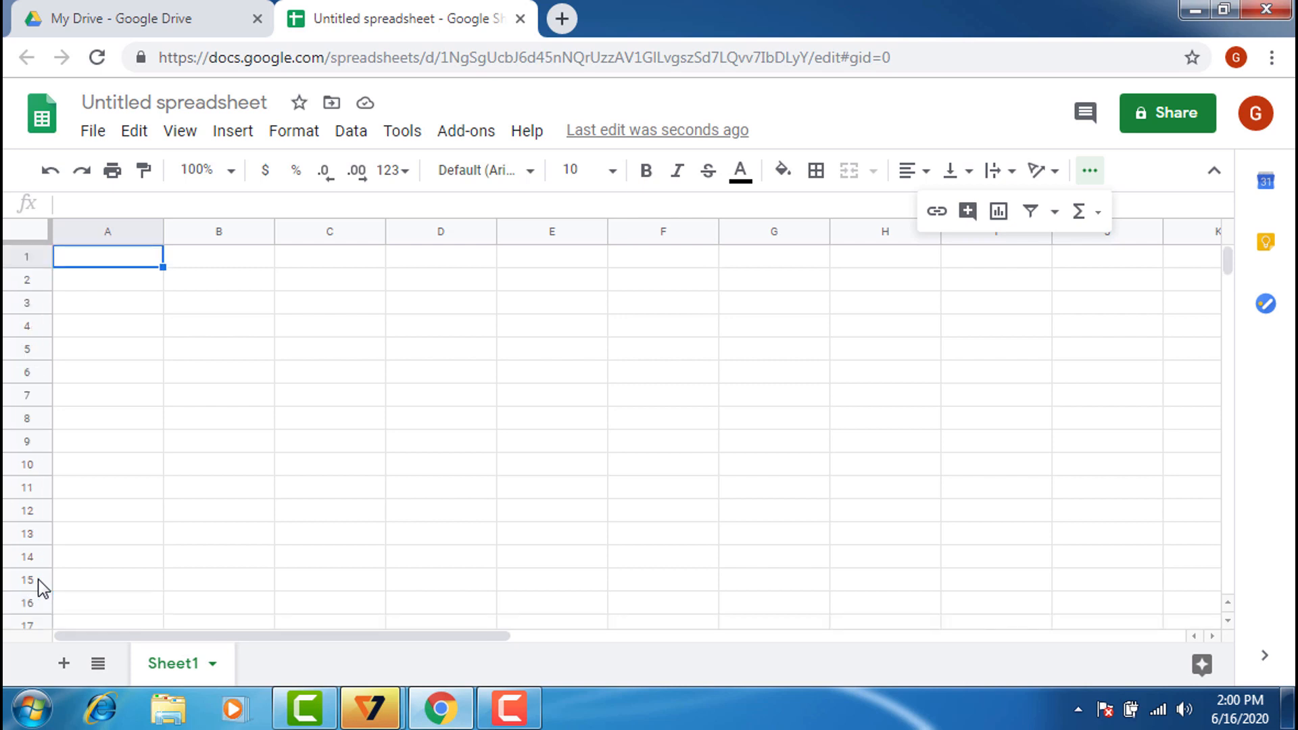
{"action": "key", "text": "ctrl+Right"}
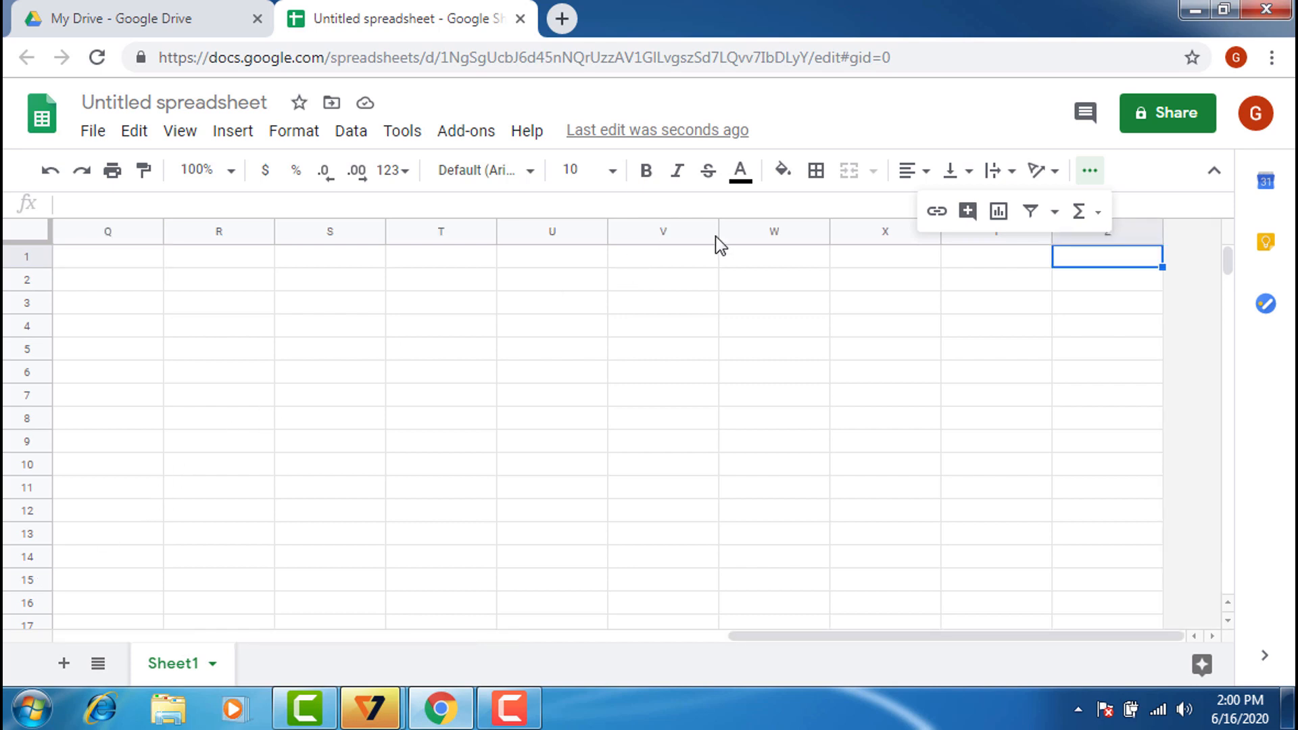
{"action": "left_click", "coordinate": [1089, 171]}
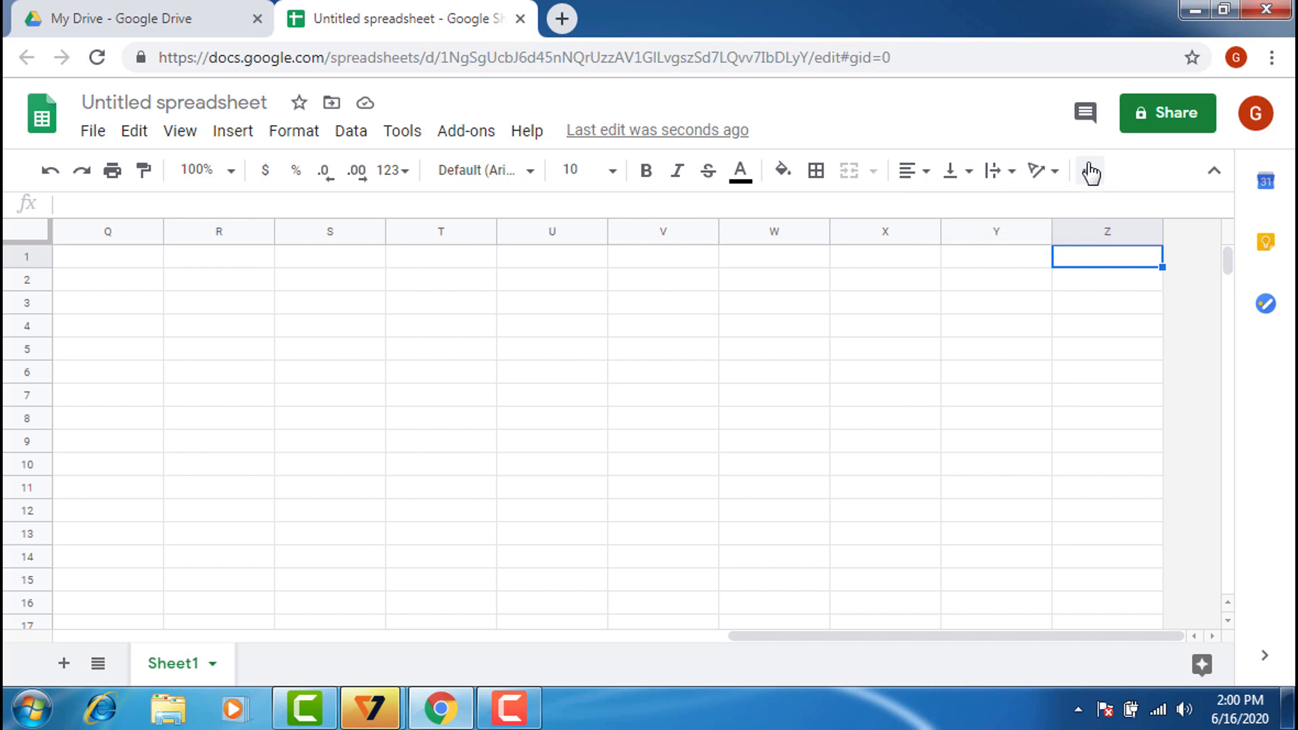
Step: Return to cell A1 and rename the spreadsheet MY DATAENTRIES
{"action": "key", "text": "ctrl+Left"}
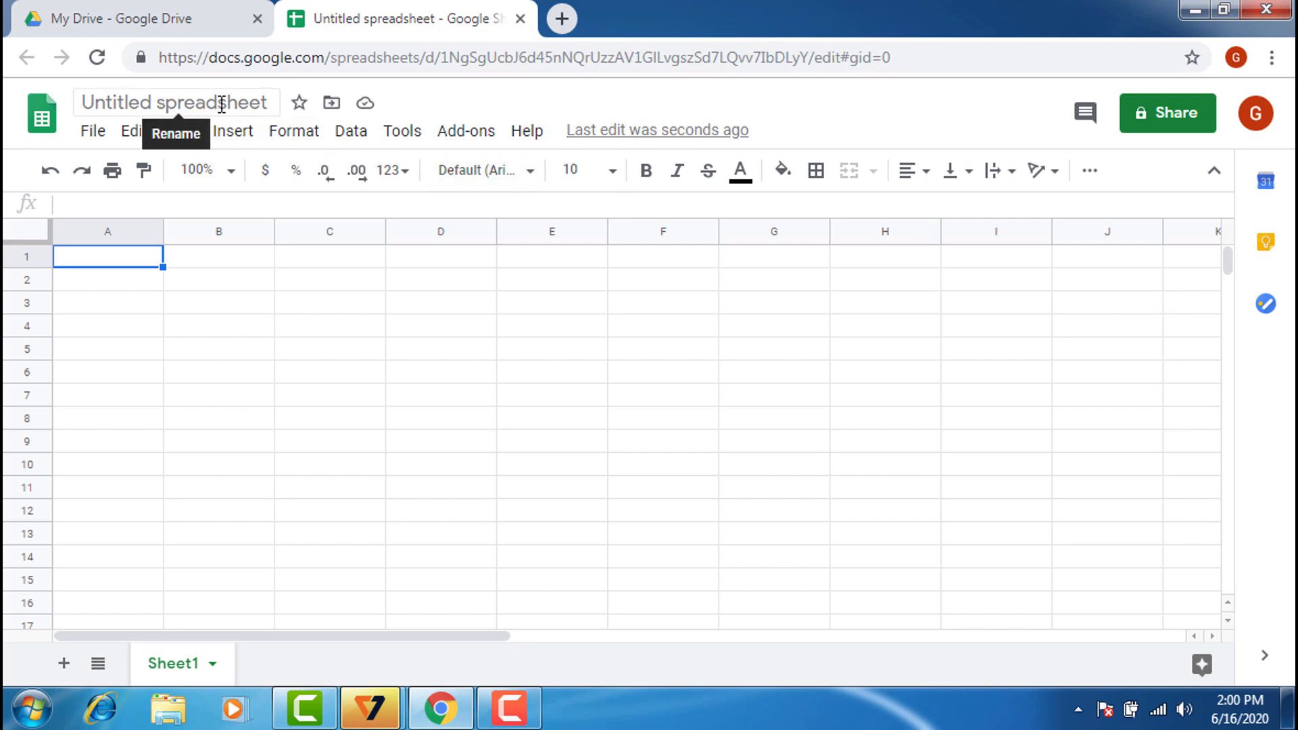
{"action": "left_click", "coordinate": [271, 103]}
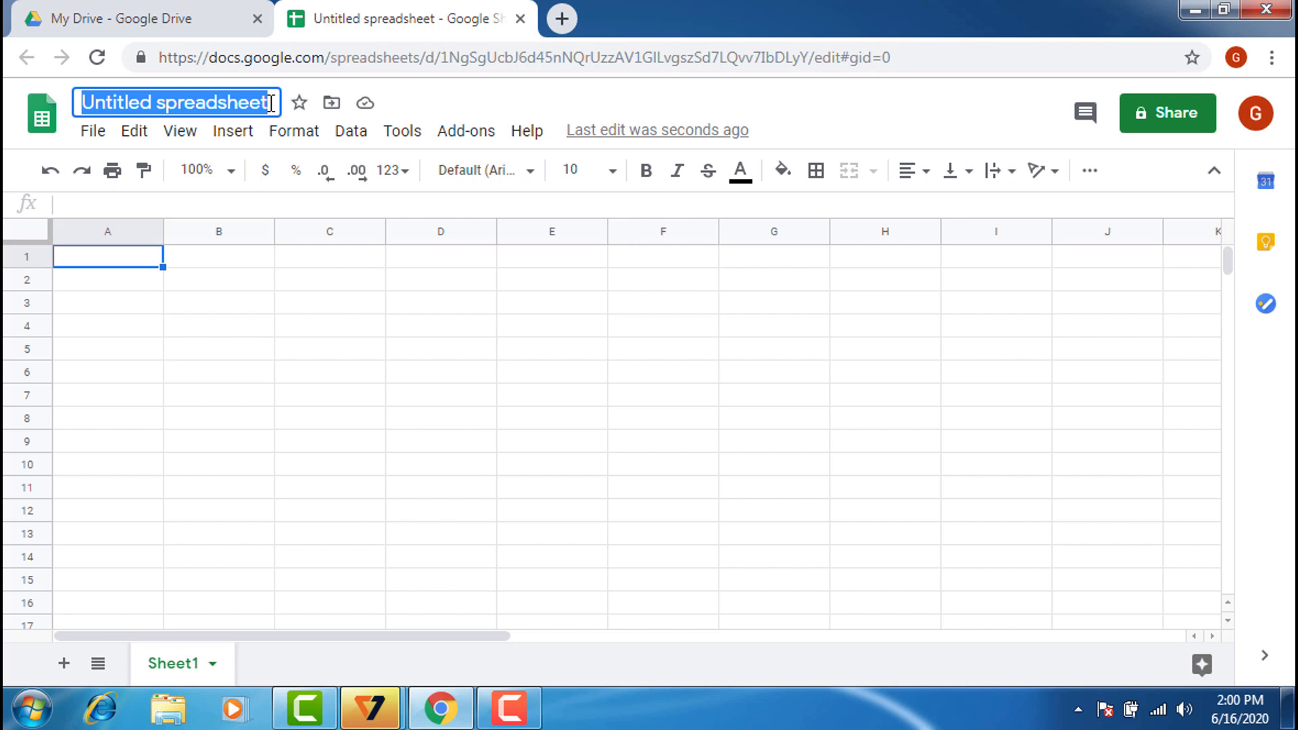
{"action": "type", "text": "MY DATAENTRIES"}
{"action": "key", "text": "Return"}
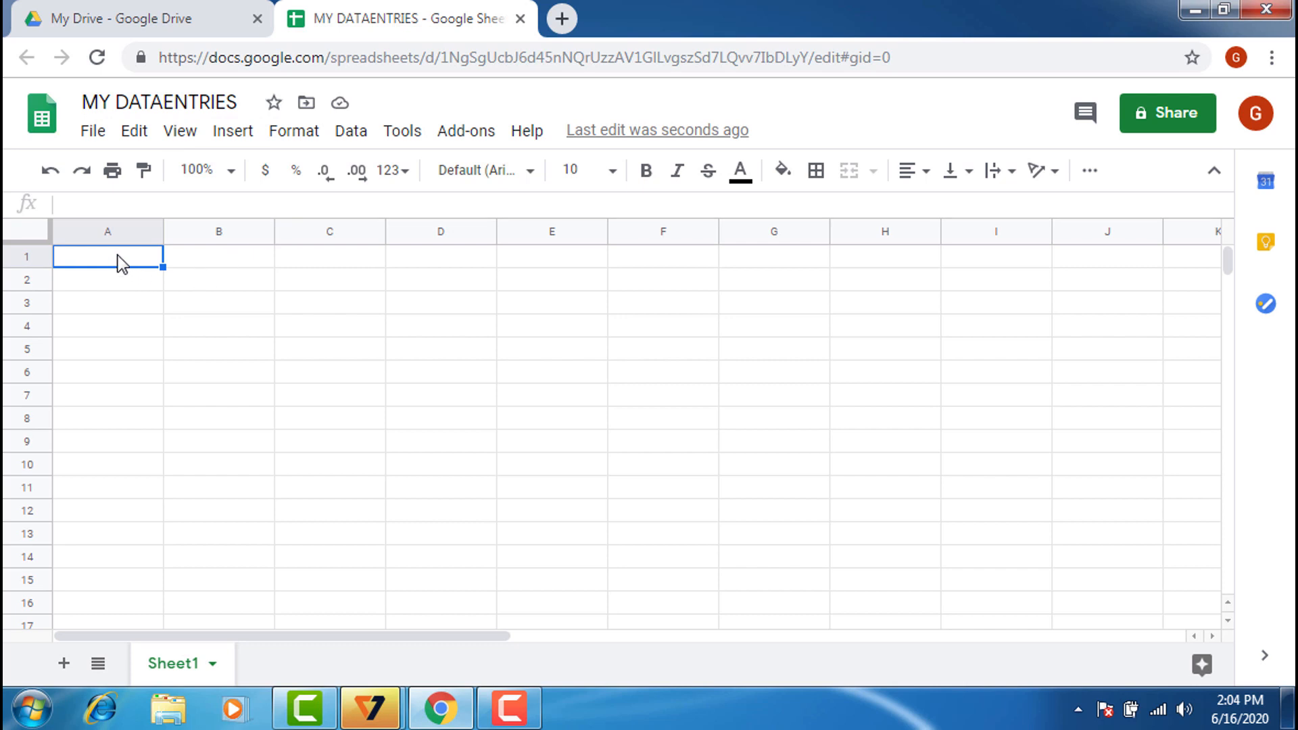
Step: Enter the column headings S.N., NAME, HINDI, ENG and MATH in cells A1 to E1
{"action": "type", "text": "S.N."}
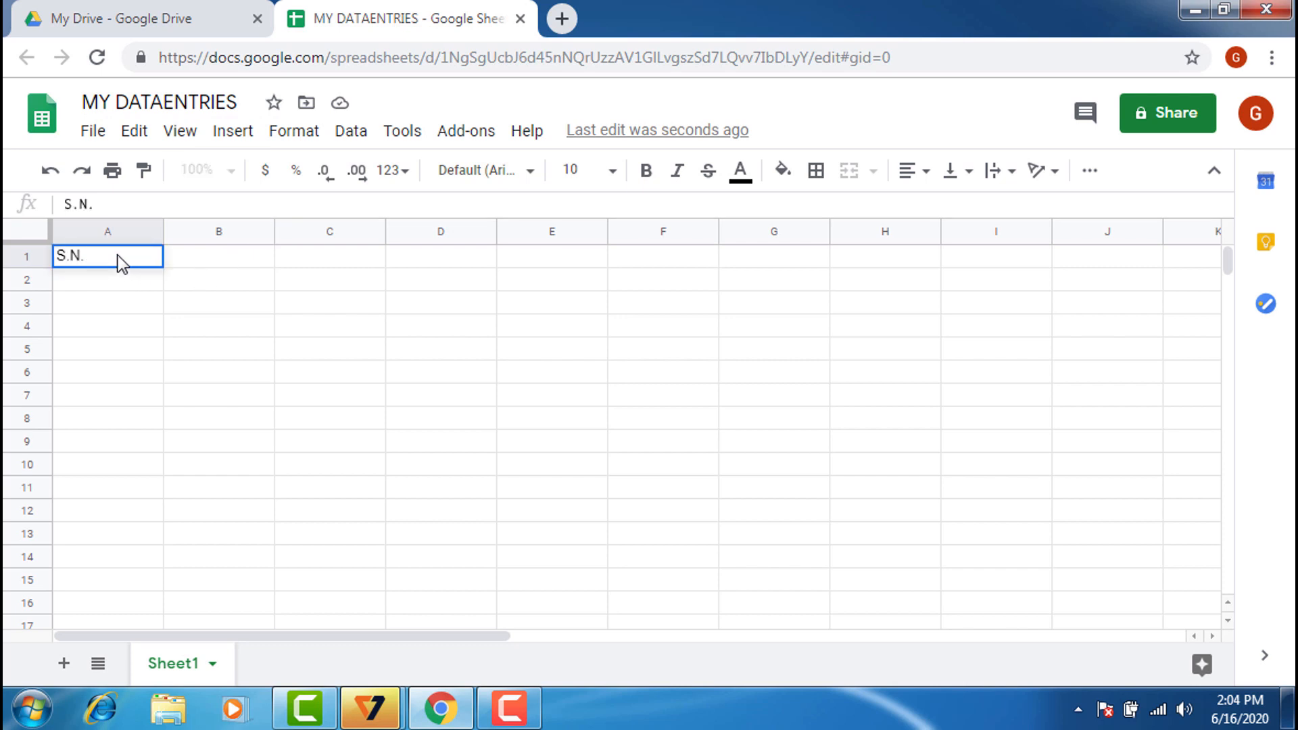
{"action": "key", "text": "Tab"}
{"action": "type", "text": "NAME"}
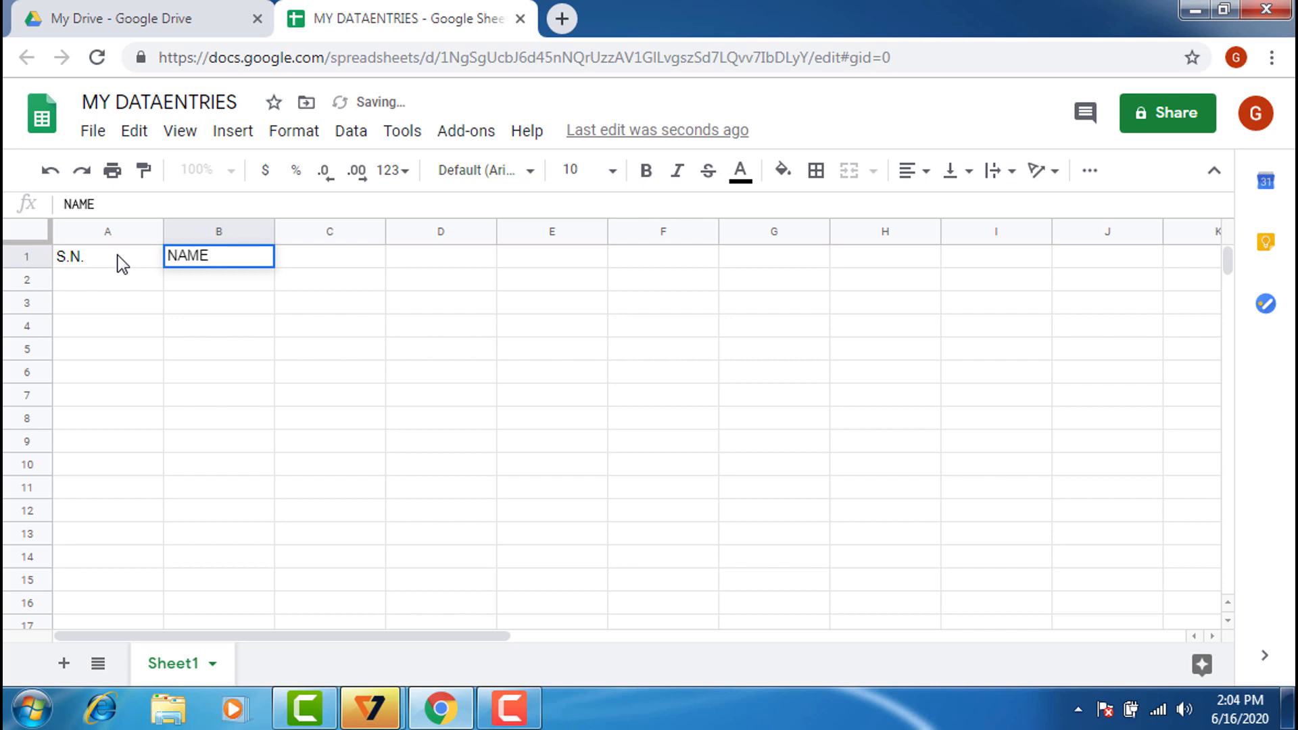
{"action": "key", "text": "Tab"}
{"action": "type", "text": "HINDI"}
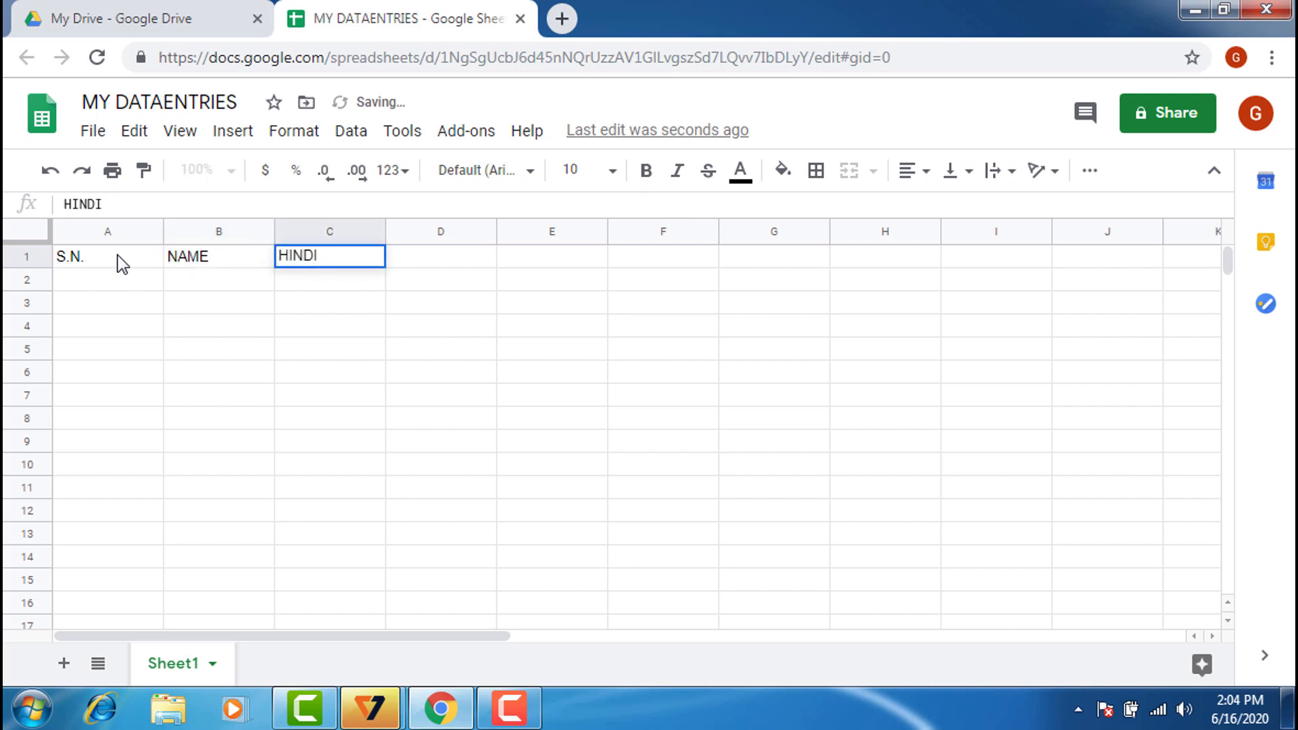
{"action": "key", "text": "Tab"}
{"action": "type", "text": "ENG"}
{"action": "key", "text": "Tab"}
{"action": "type", "text": "MATH"}
{"action": "key", "text": "Return"}
Step: Enter 1 as the first serial number in cell A2 and reselect that cell
{"action": "key", "text": "Left"}
{"action": "key", "text": "Left"}
{"action": "key", "text": "Left"}
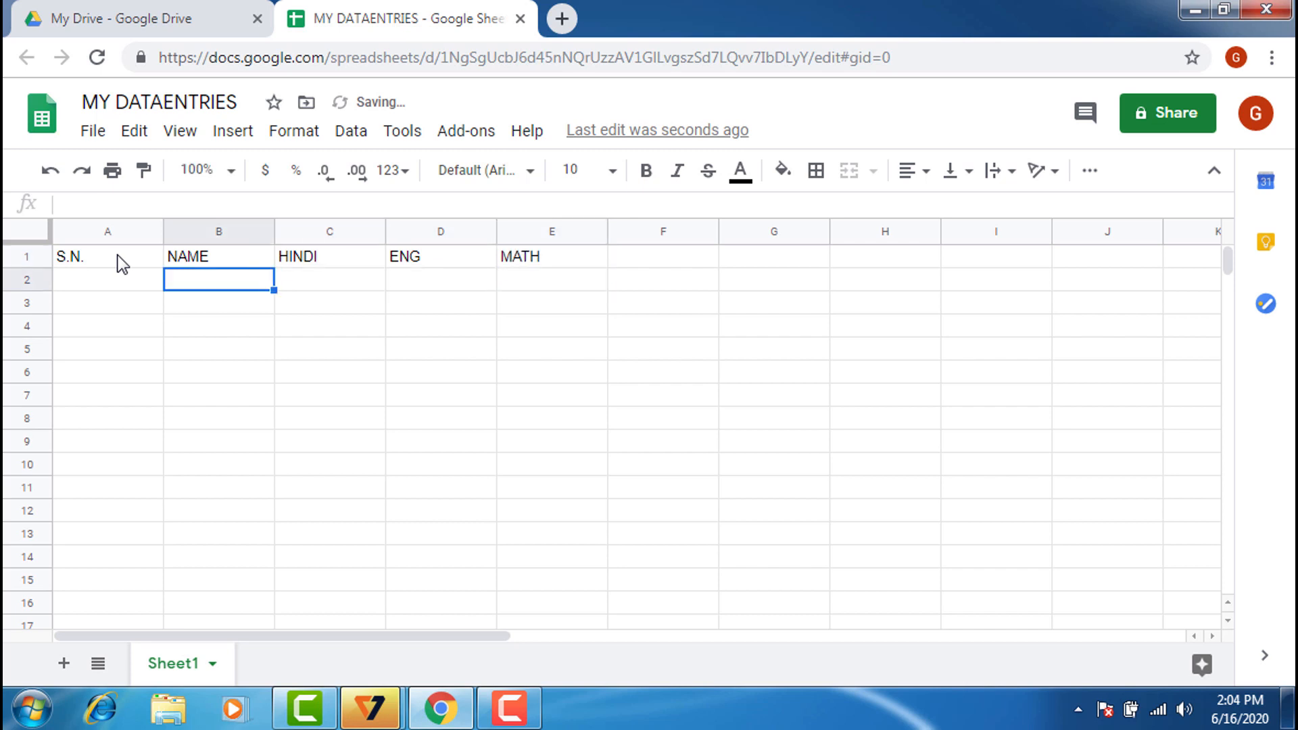
{"action": "key", "text": "Left"}
{"action": "type", "text": "1"}
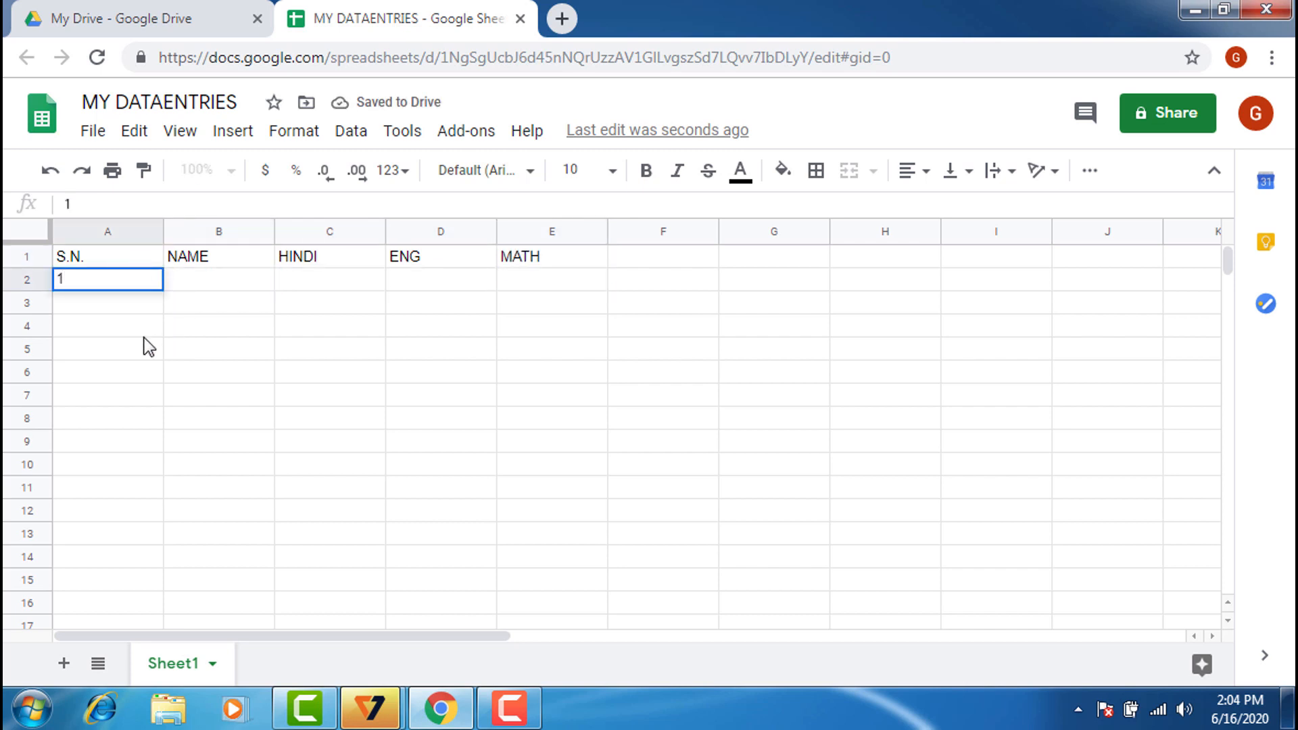
{"action": "left_click", "coordinate": [144, 334]}
{"action": "left_click", "coordinate": [148, 277]}
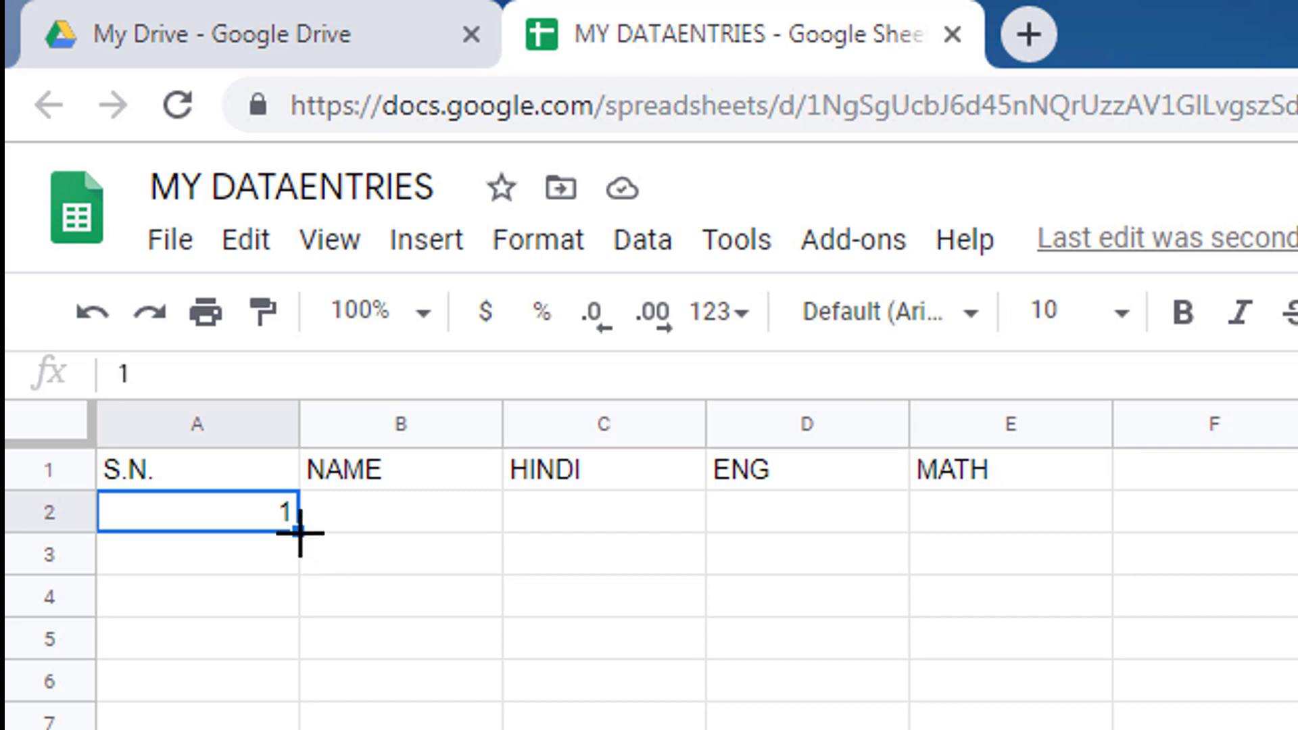
Step: Copy the 1 from cell A2 down column A to row 8, and undo the fill
{"action": "left_click_drag", "start_coordinate": [299, 533], "coordinate": [312, 729]}
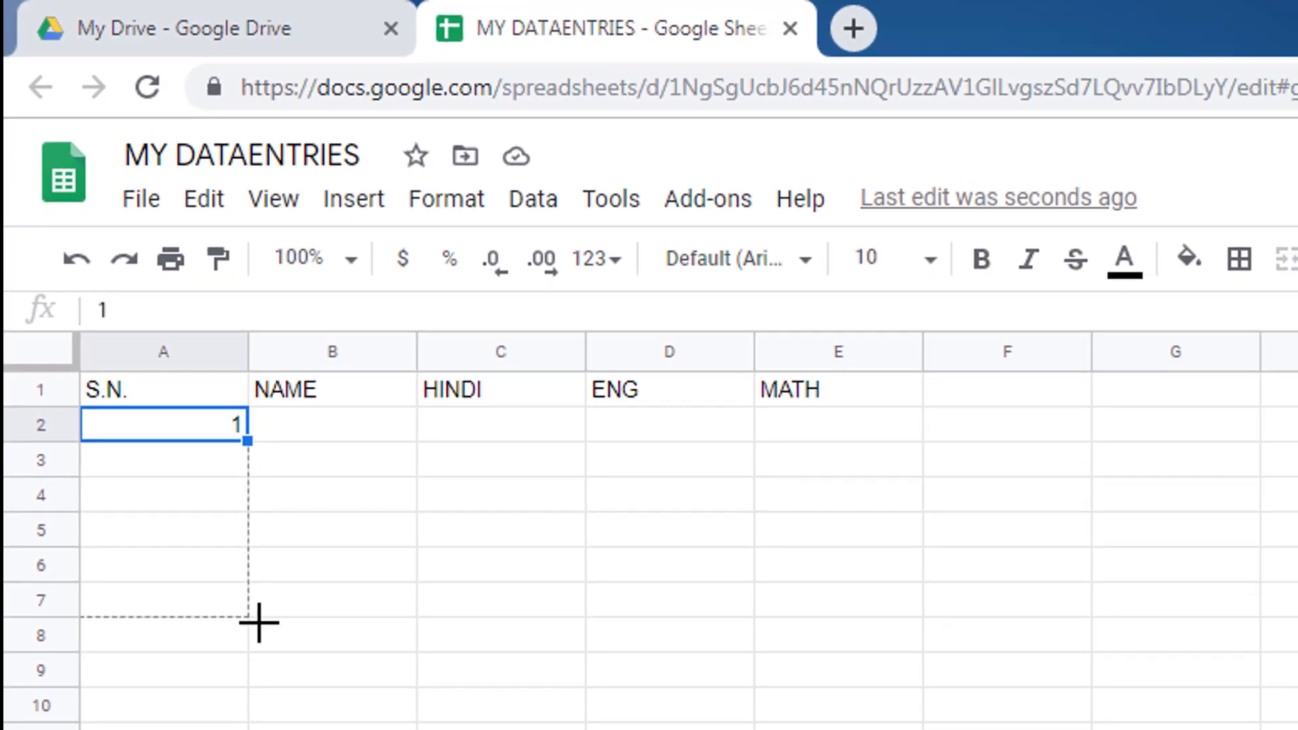
{"action": "left_click_drag", "start_coordinate": [259, 622], "coordinate": [261, 623]}
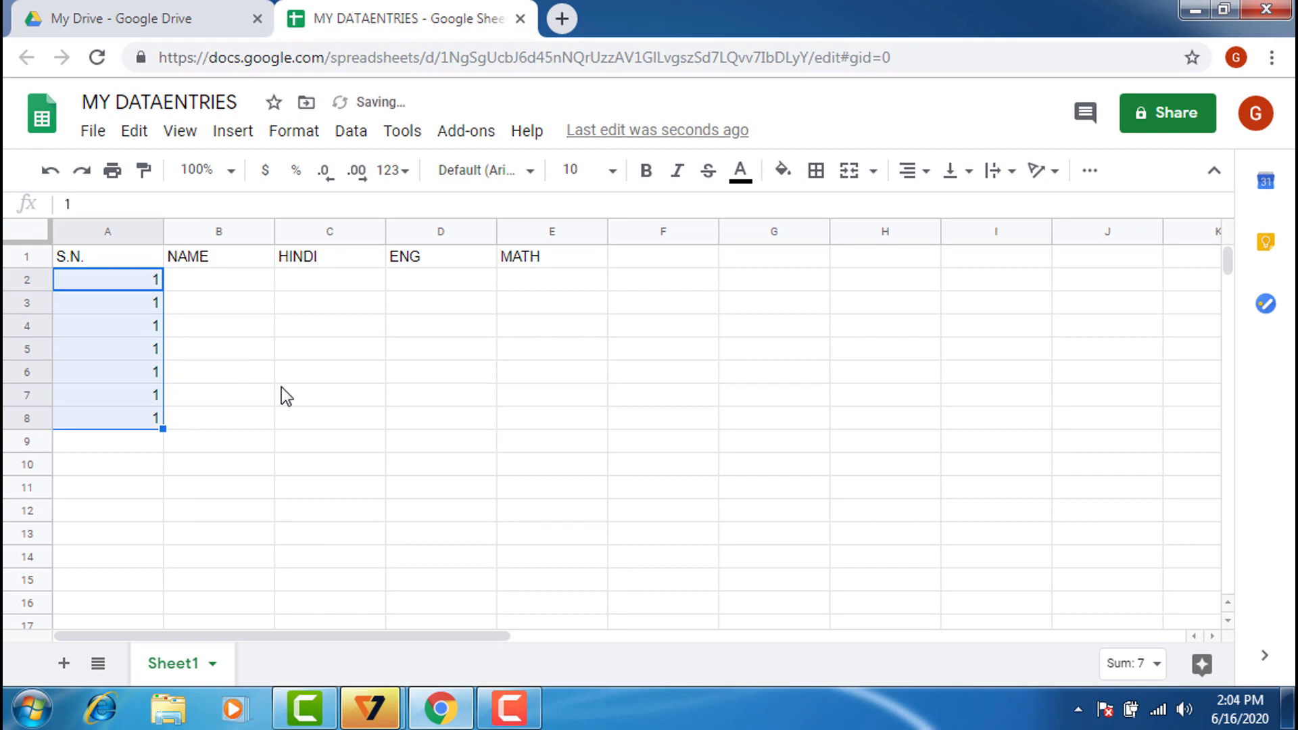
{"action": "key", "text": "ctrl+z"}
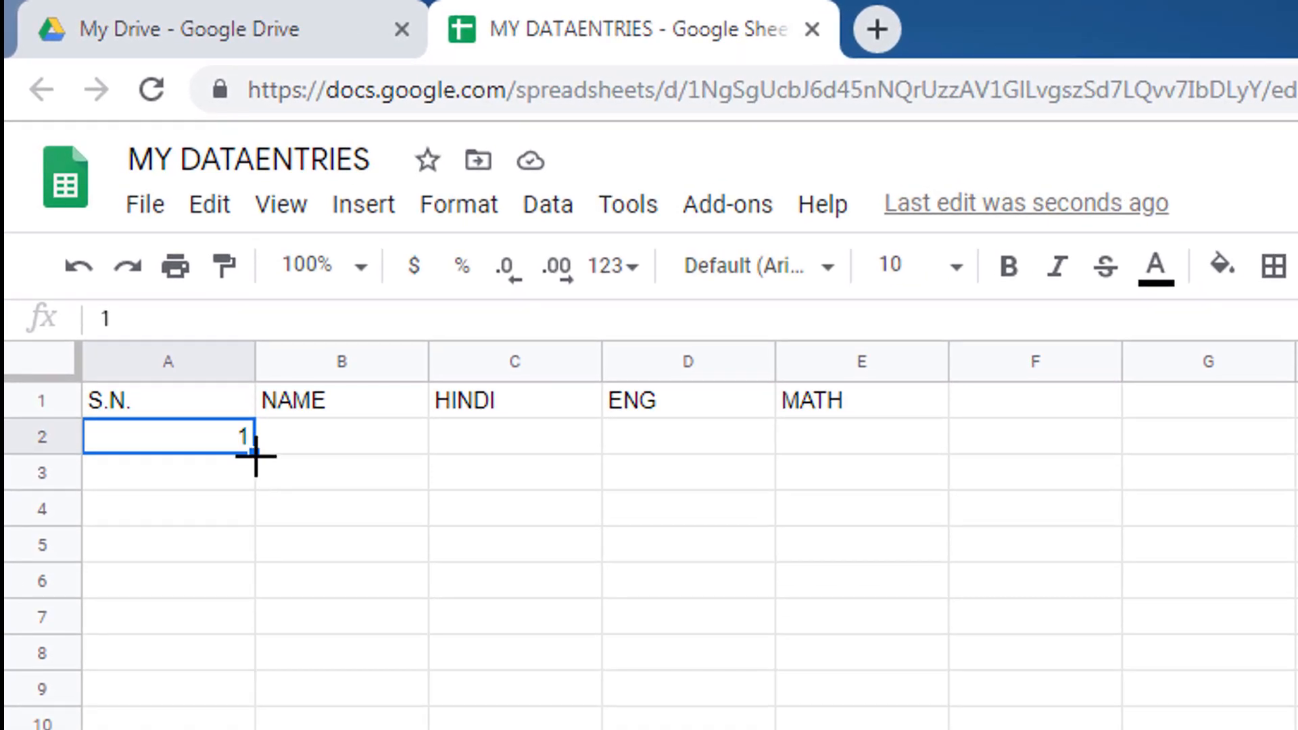
Step: Fill the serial numbers from cell A2 down column A as an increasing series up to 14 in row 15
{"action": "left_click_drag", "start_coordinate": [255, 451], "coordinate": [253, 729]}
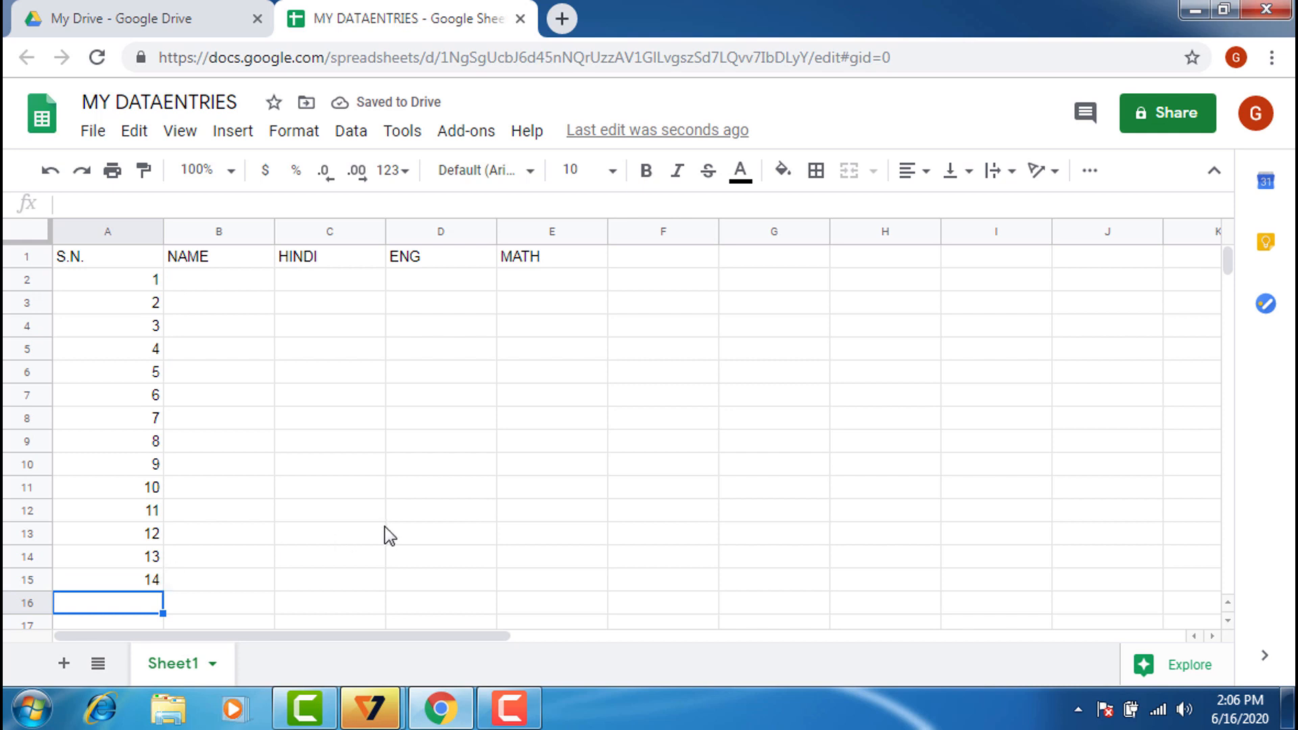
Step: Walk cell by cell up column B to row 2, across to the MATH column, back to column A and down to A16
{"action": "key", "text": "Right"}
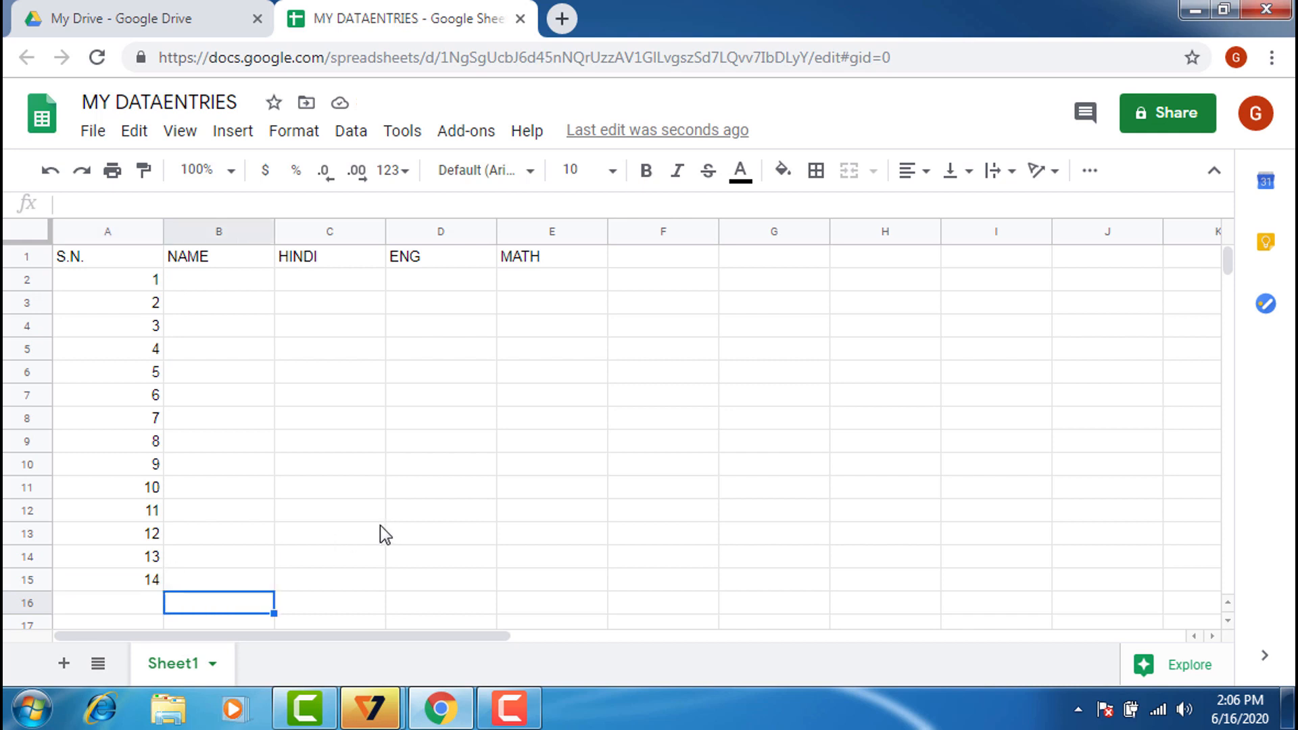
{"action": "key", "text": "Up"}
{"action": "key", "text": "Up"}
{"action": "key", "text": "Up"}
{"action": "key", "text": "Up"}
{"action": "key", "text": "Up"}
{"action": "key", "text": "Up"}
{"action": "key", "text": "Up"}
{"action": "key", "text": "Up"}
{"action": "key", "text": "Up"}
{"action": "key", "text": "Up"}
{"action": "key", "text": "Up"}
{"action": "key", "text": "Up"}
{"action": "key", "text": "Up"}
{"action": "key", "text": "Up"}
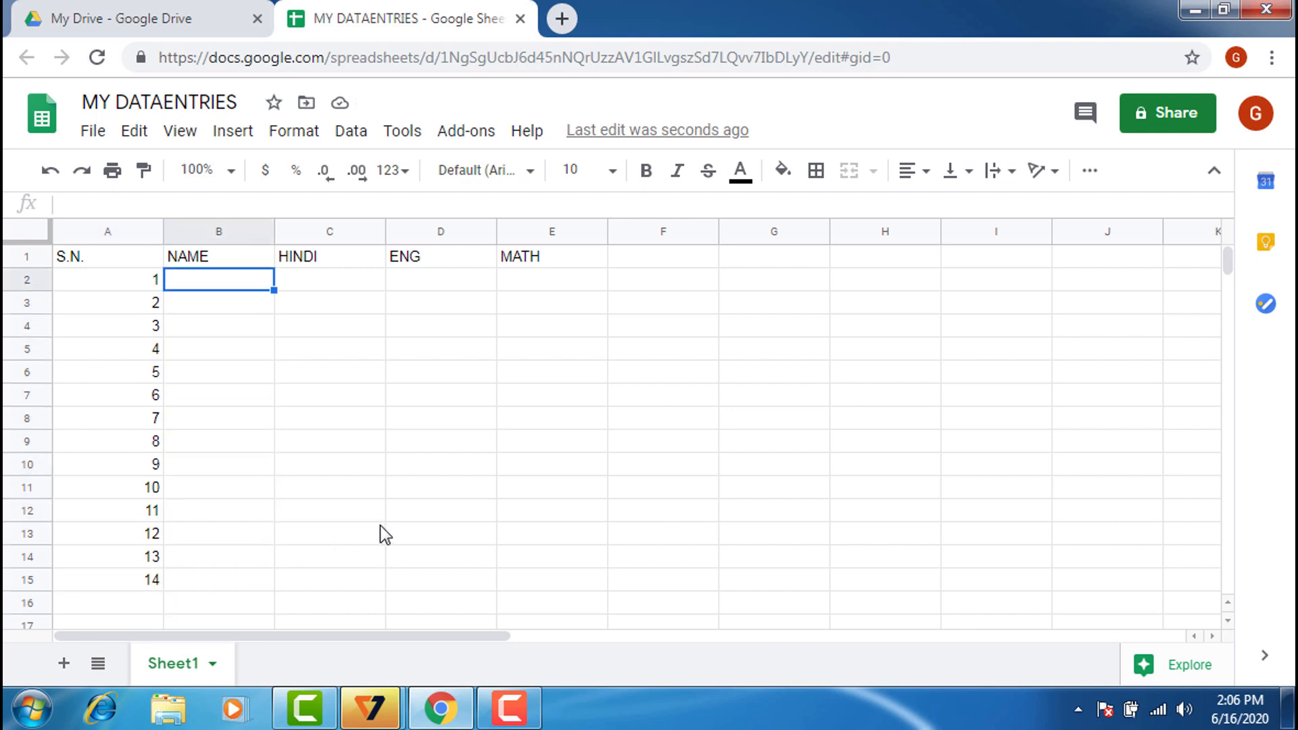
{"action": "key", "text": "Right"}
{"action": "key", "text": "Right"}
{"action": "key", "text": "Right"}
{"action": "key", "text": "Right"}
{"action": "key", "text": "Left"}
{"action": "key", "text": "Left"}
{"action": "key", "text": "Left"}
{"action": "key", "text": "Left"}
{"action": "key", "text": "Left"}
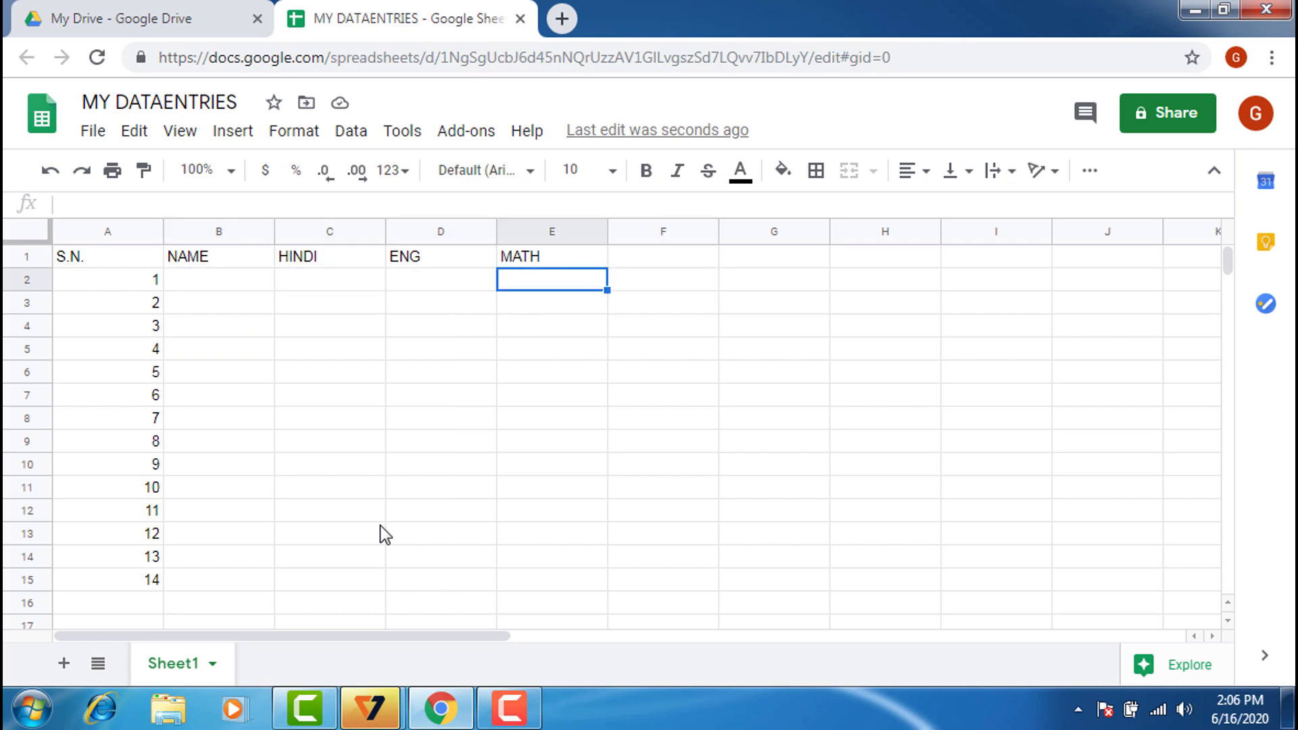
{"action": "key", "text": "Down"}
{"action": "key", "text": "Down"}
{"action": "key", "text": "Down"}
{"action": "key", "text": "Down"}
{"action": "key", "text": "Down"}
{"action": "key", "text": "Down"}
{"action": "key", "text": "Down"}
{"action": "key", "text": "Down"}
{"action": "key", "text": "Down"}
{"action": "key", "text": "Down"}
{"action": "key", "text": "Down"}
{"action": "key", "text": "Down"}
{"action": "key", "text": "Down"}
{"action": "key", "text": "Down"}
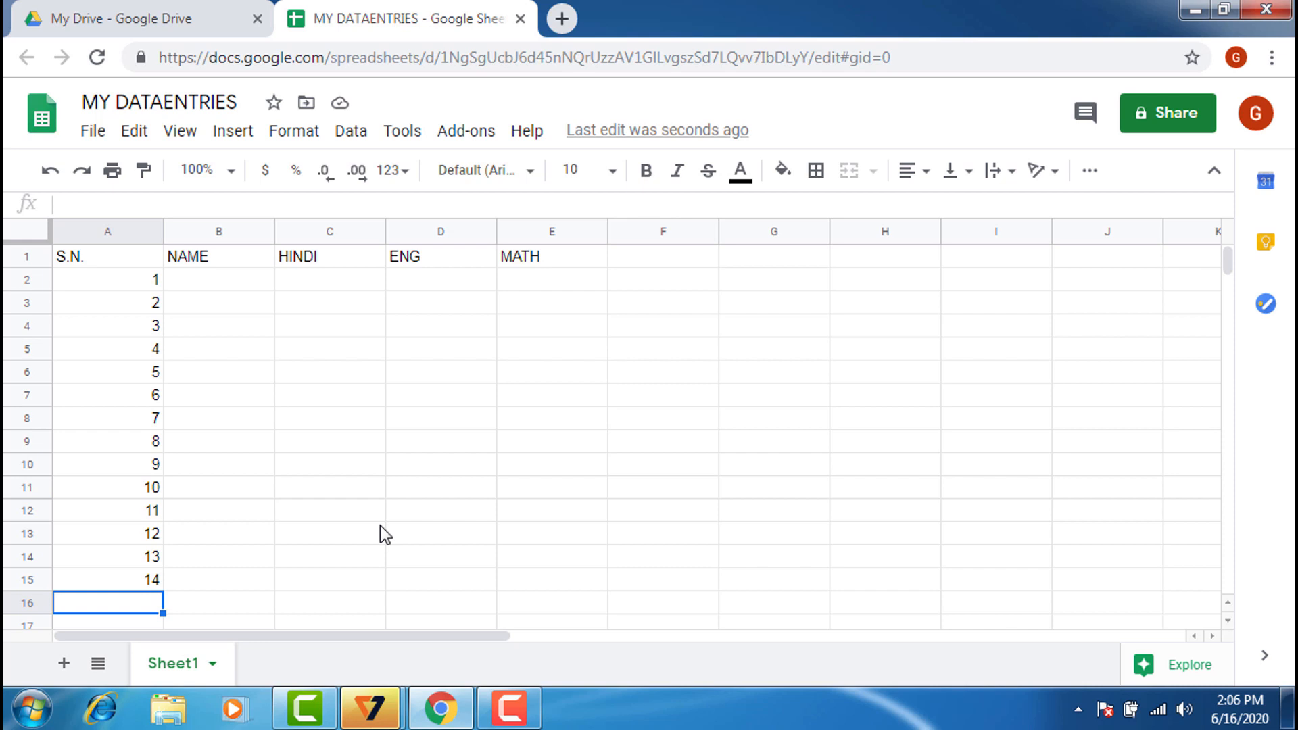
Step: Enter the serial number 15 in cell A16
{"action": "type", "text": "15"}
{"action": "key", "text": "Return"}
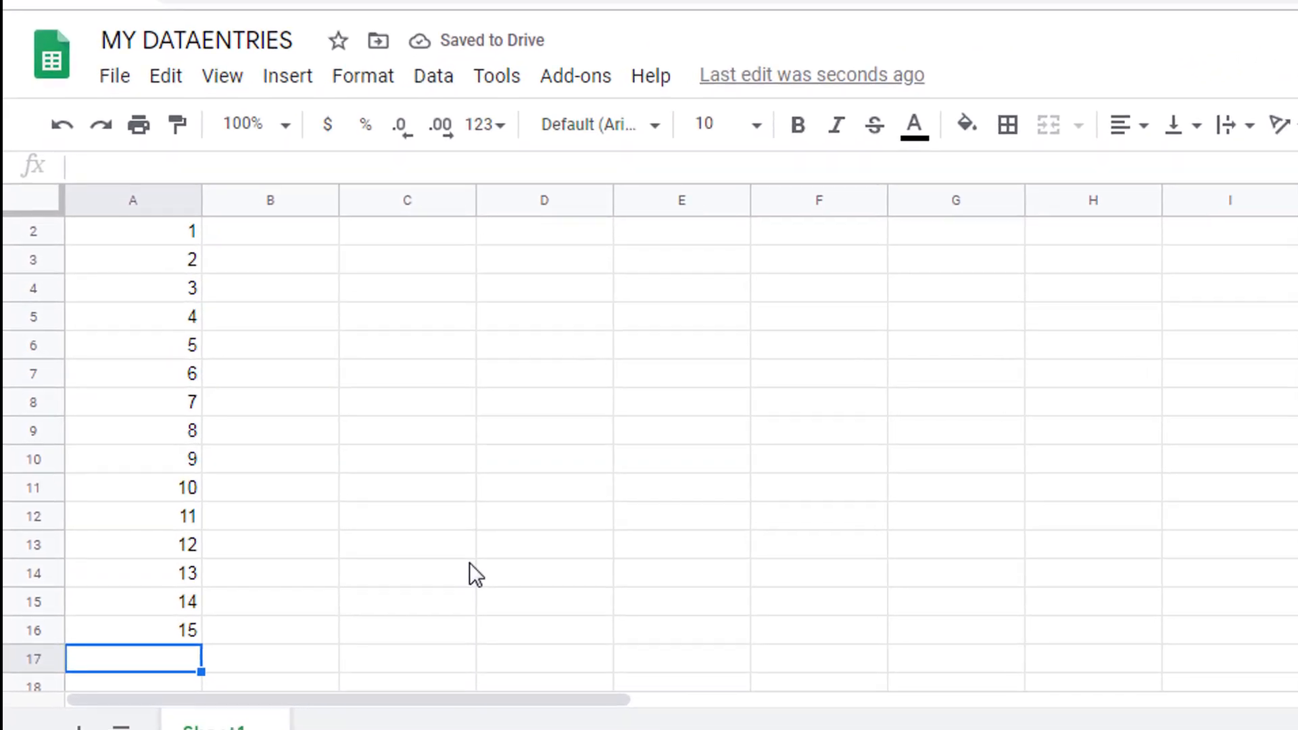
Step: Move across row 17 to column C, back to column A, and up column A to the heading row
{"action": "key", "text": "Right"}
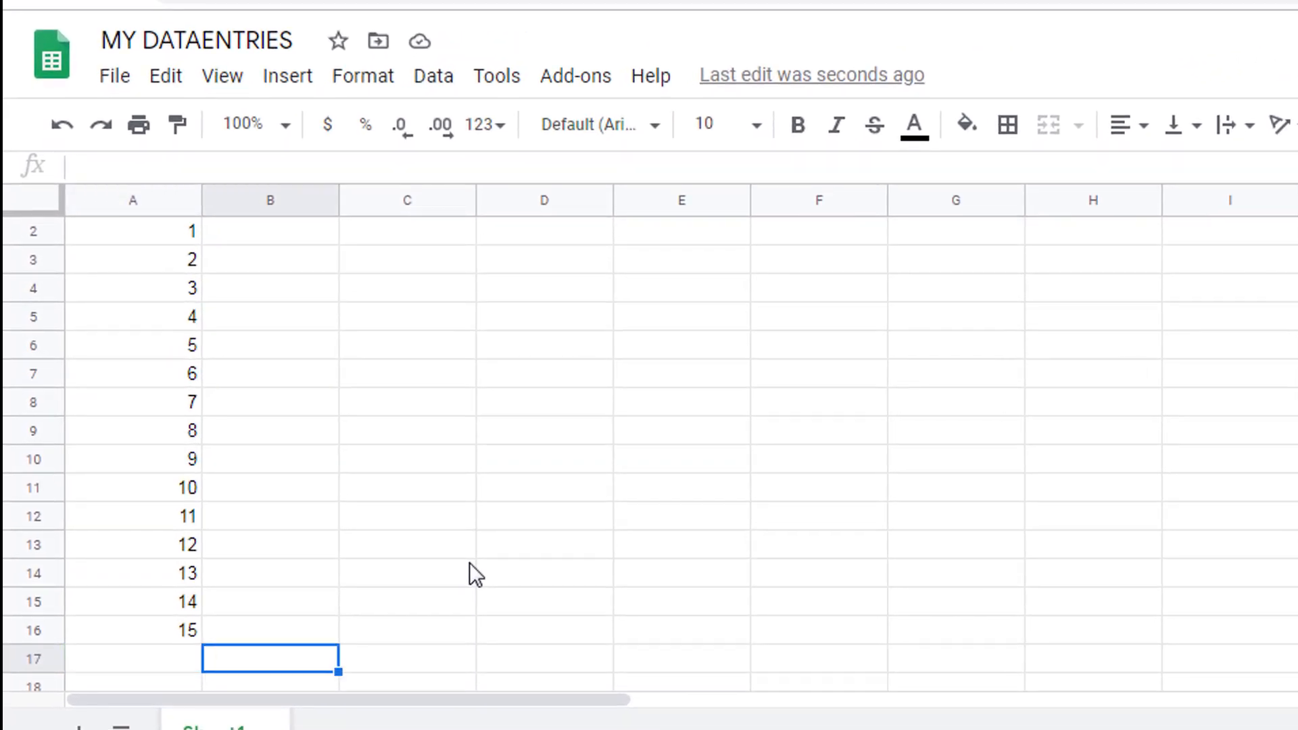
{"action": "key", "text": "Right"}
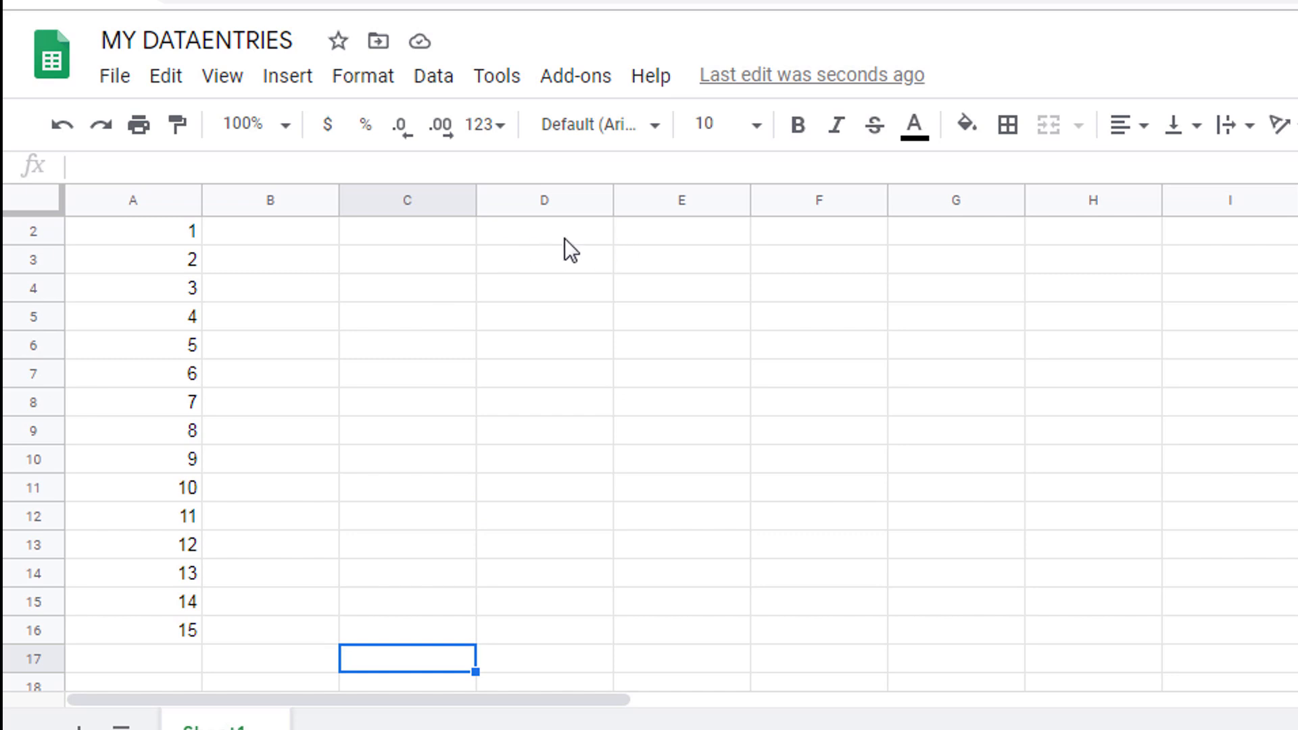
{"action": "key", "text": "Left"}
{"action": "key", "text": "Left"}
{"action": "key", "text": "Up"}
{"action": "key", "text": "Up"}
{"action": "key", "text": "Up"}
{"action": "key", "text": "Up"}
{"action": "key", "text": "Up"}
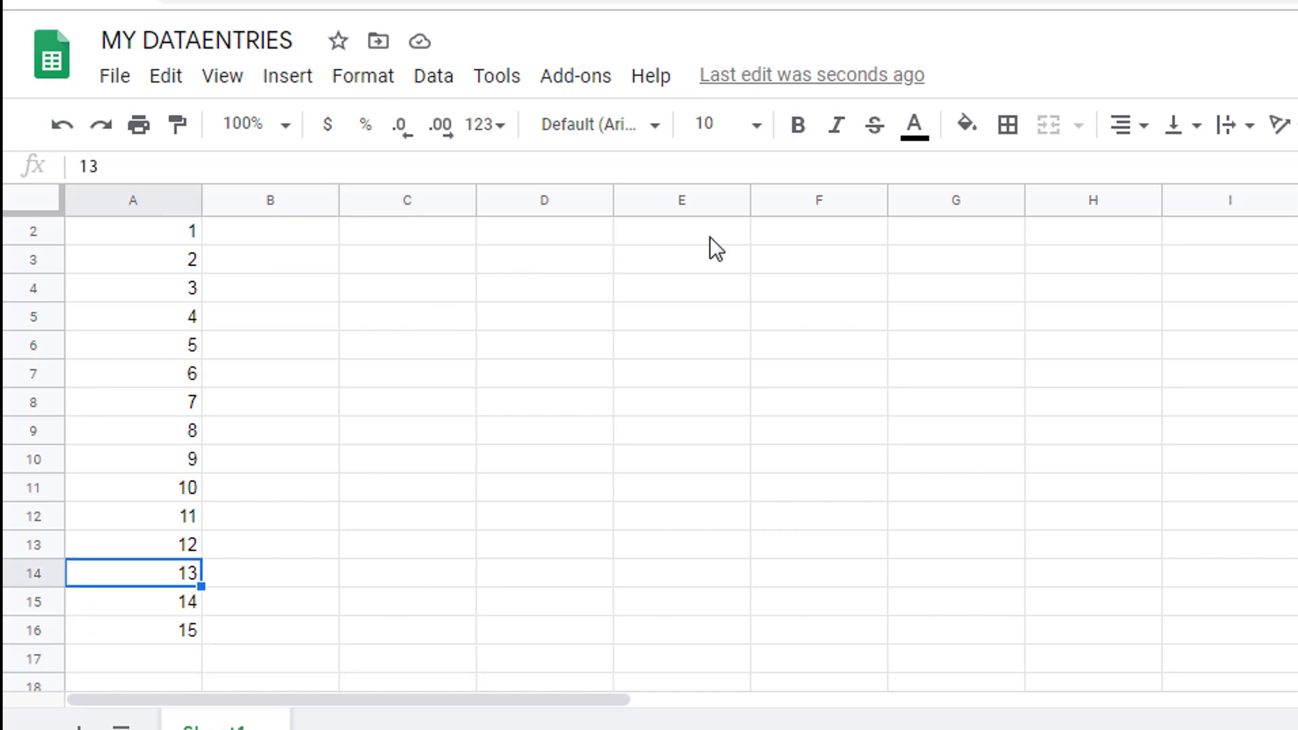
{"action": "key", "text": "Up"}
{"action": "key", "text": "Up"}
{"action": "key", "text": "Up"}
{"action": "key", "text": "Up"}
{"action": "key", "text": "Up"}
{"action": "key", "text": "Up"}
{"action": "key", "text": "Up"}
{"action": "key", "text": "Up"}
{"action": "key", "text": "Up"}
{"action": "key", "text": "Up"}
{"action": "key", "text": "Up"}
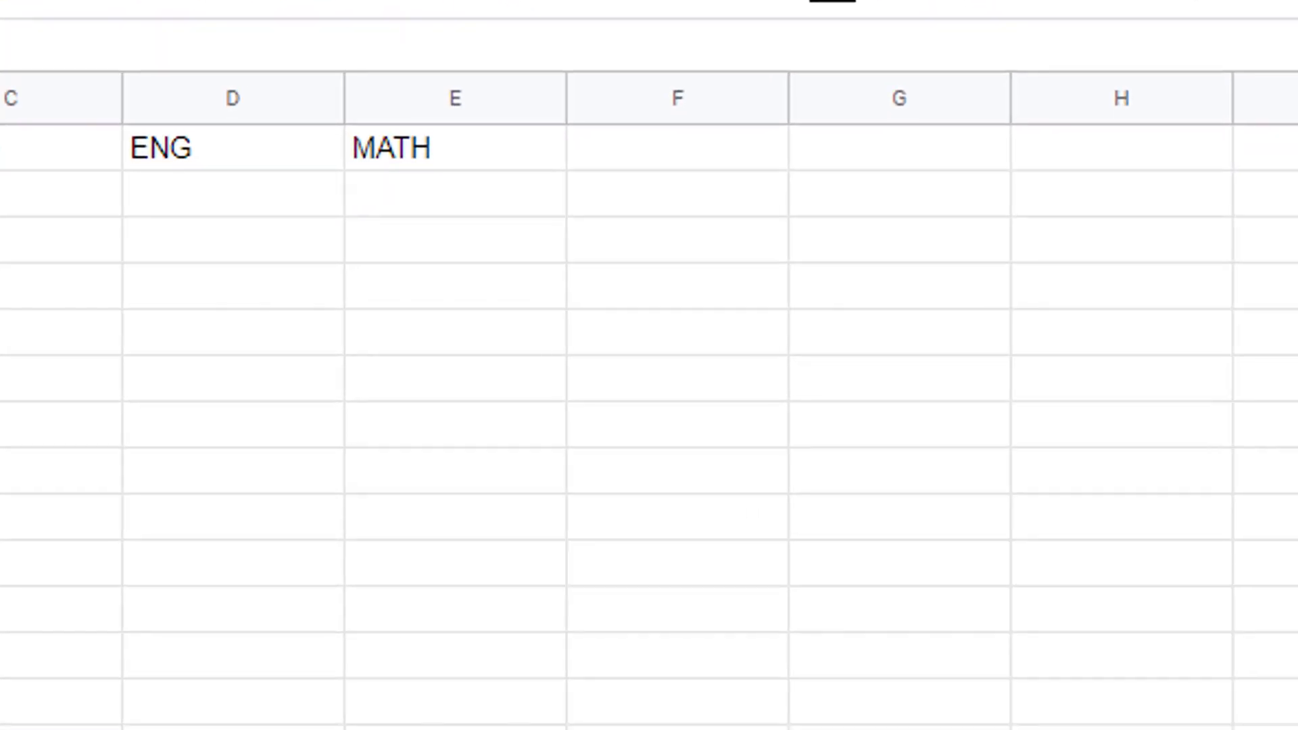
Step: Select the entire sheet, select only the data table in columns A to E, and clear the selection by choosing a single cell
{"action": "key", "text": "ctrl+a"}
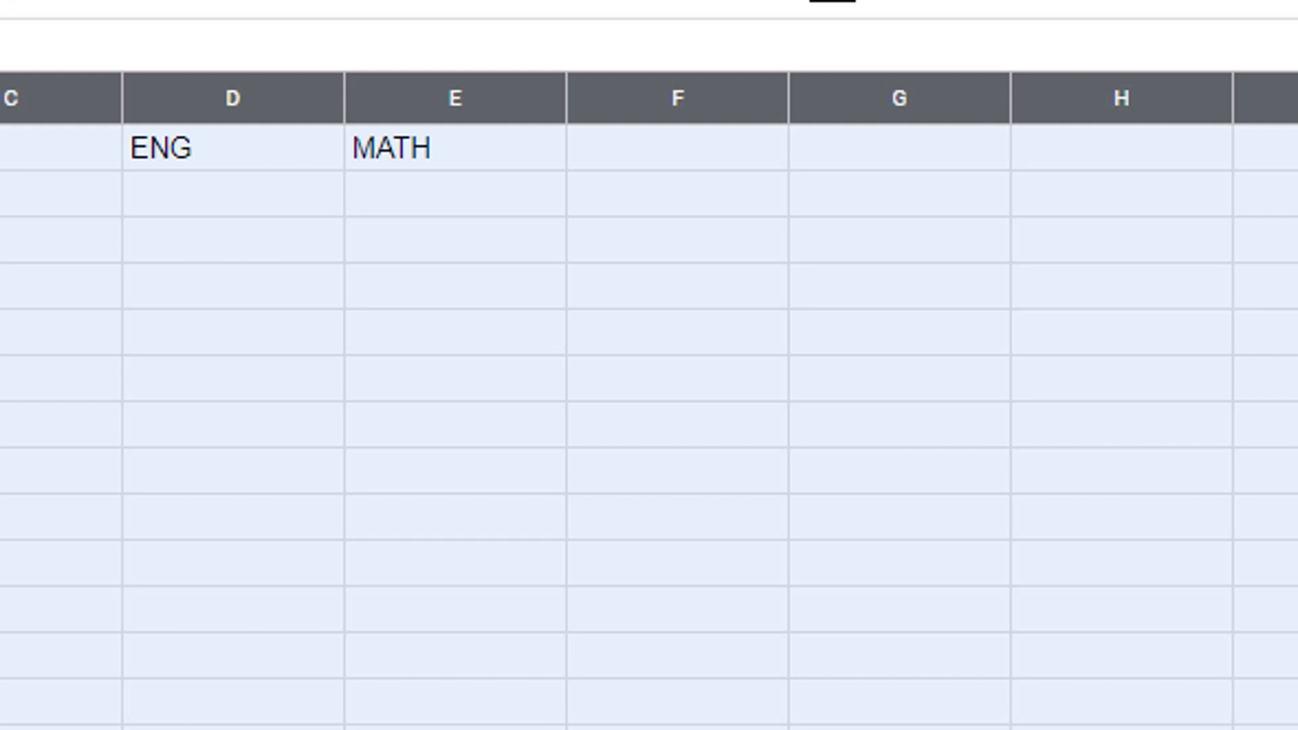
{"action": "left_click", "coordinate": [1, 148]}
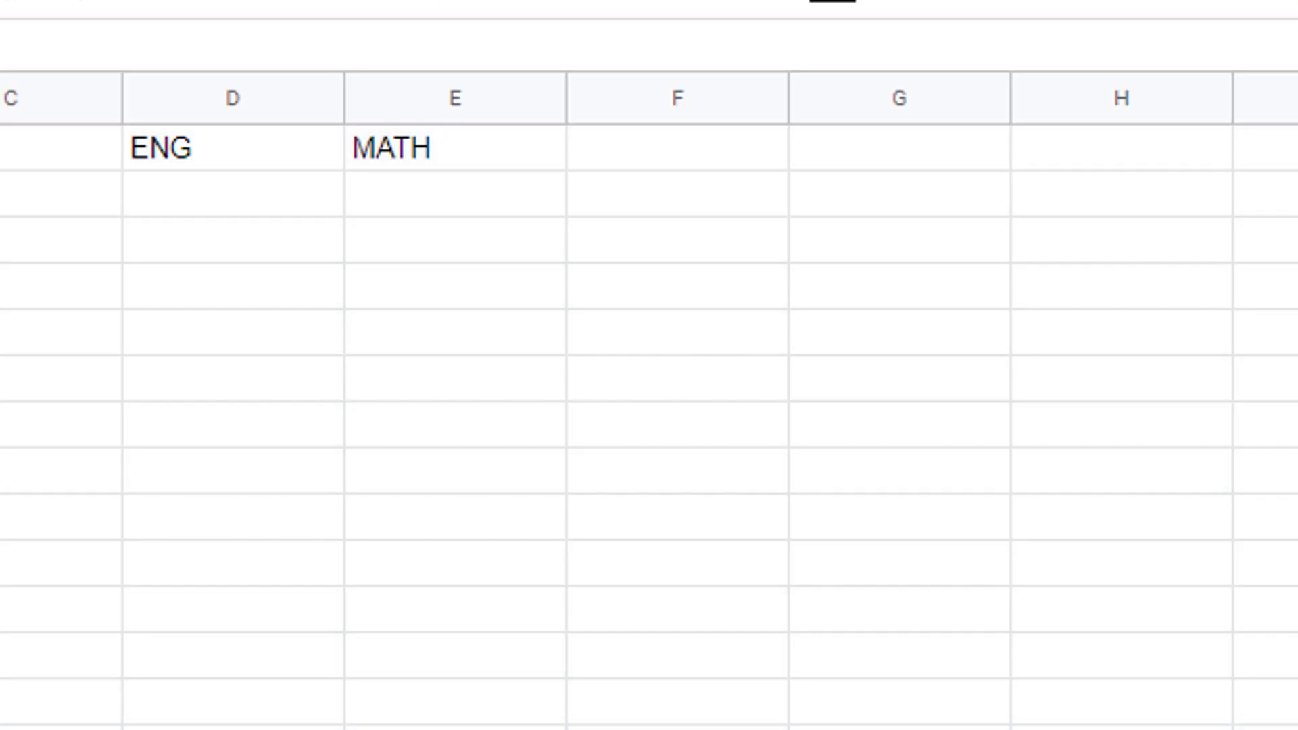
{"action": "key", "text": "ctrl+a"}
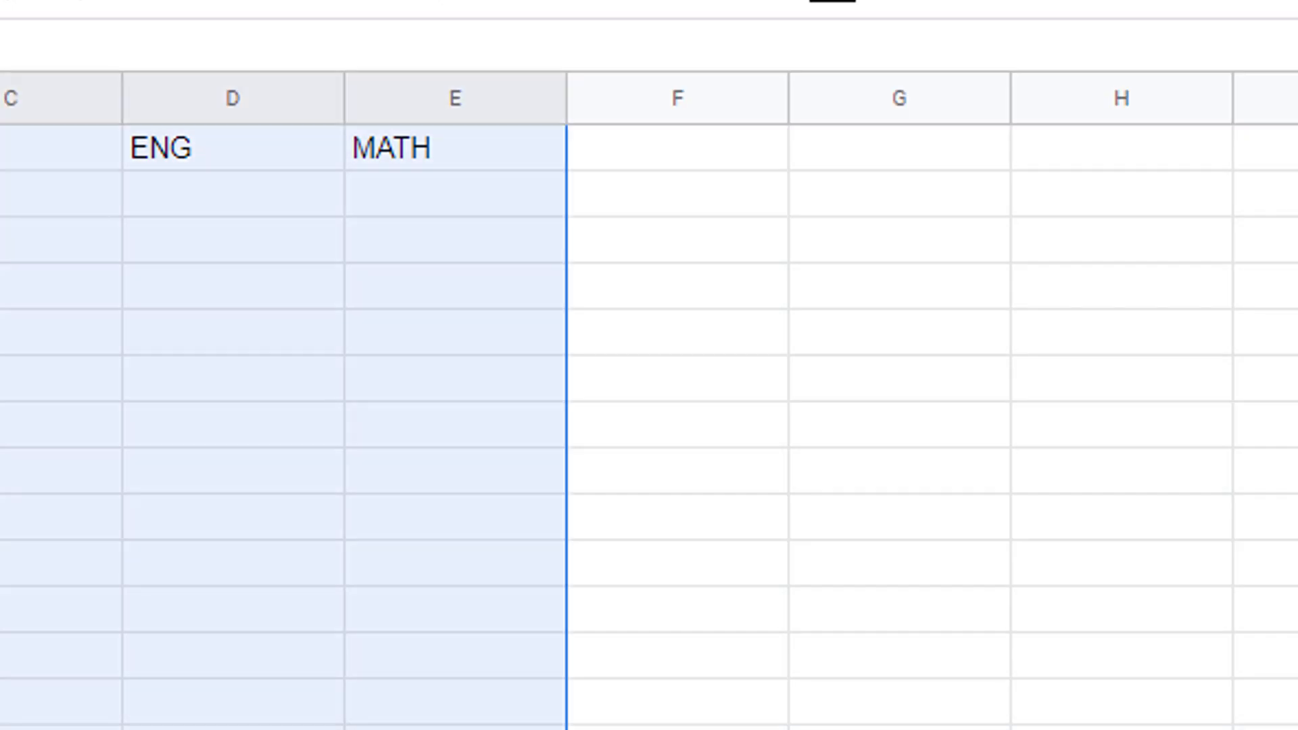
{"action": "left_click", "coordinate": [88, 216]}
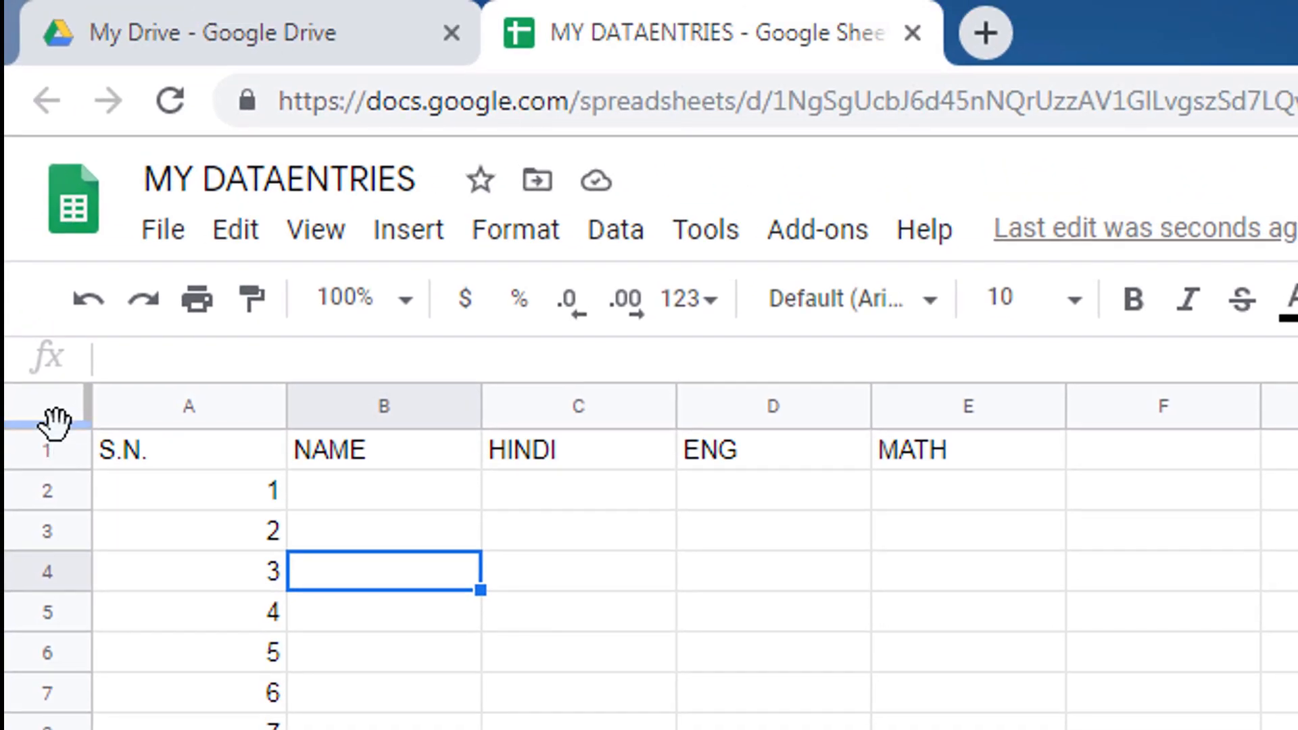
Step: Freeze heading row 1 and move down column A past row 16 to check the frozen row
{"action": "left_click_drag", "start_coordinate": [54, 425], "coordinate": [55, 470]}
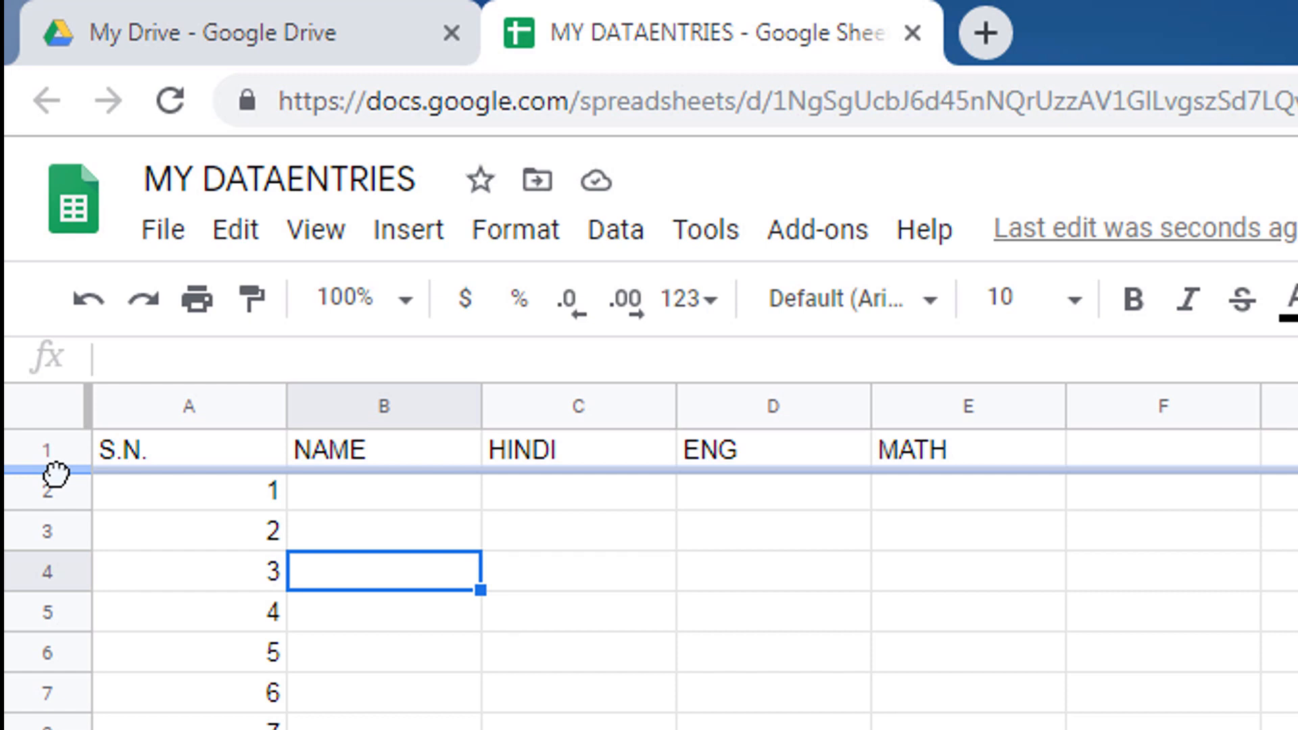
{"action": "left_click_drag", "start_coordinate": [56, 471], "coordinate": [56, 472]}
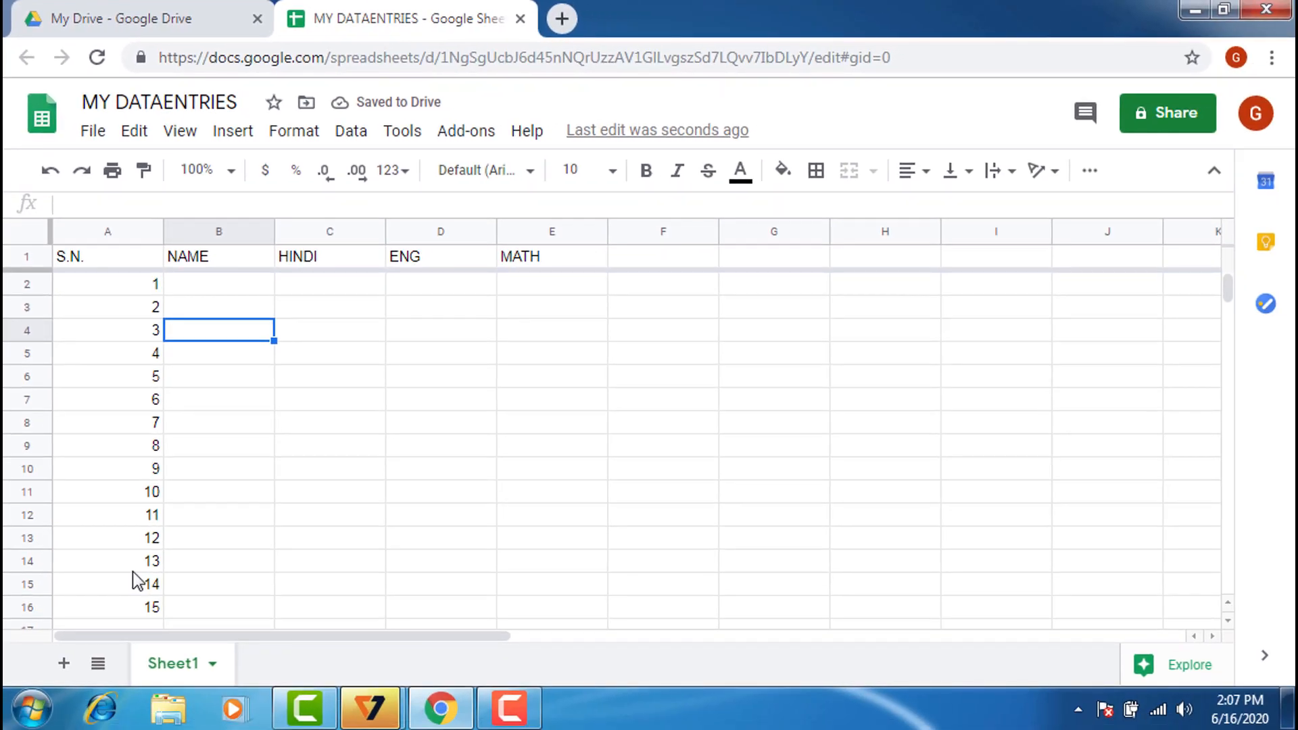
{"action": "left_click", "coordinate": [145, 612]}
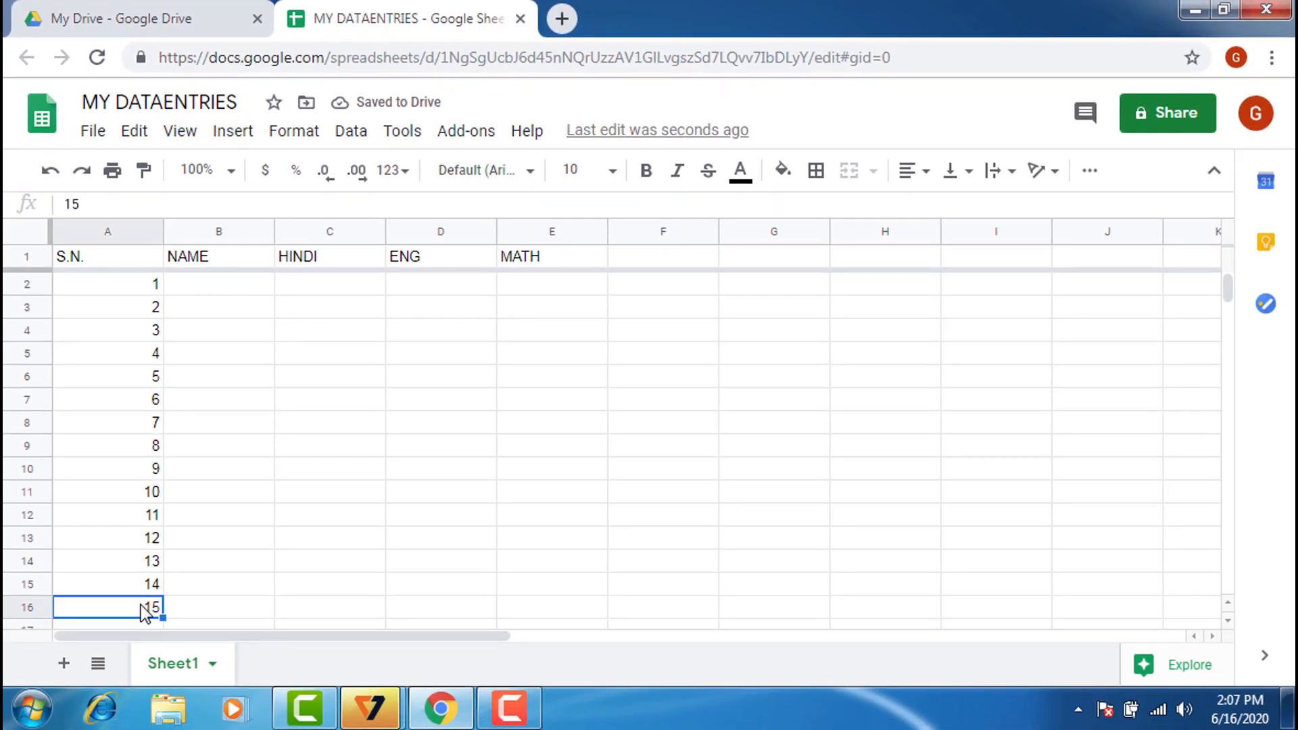
{"action": "key", "text": "Down"}
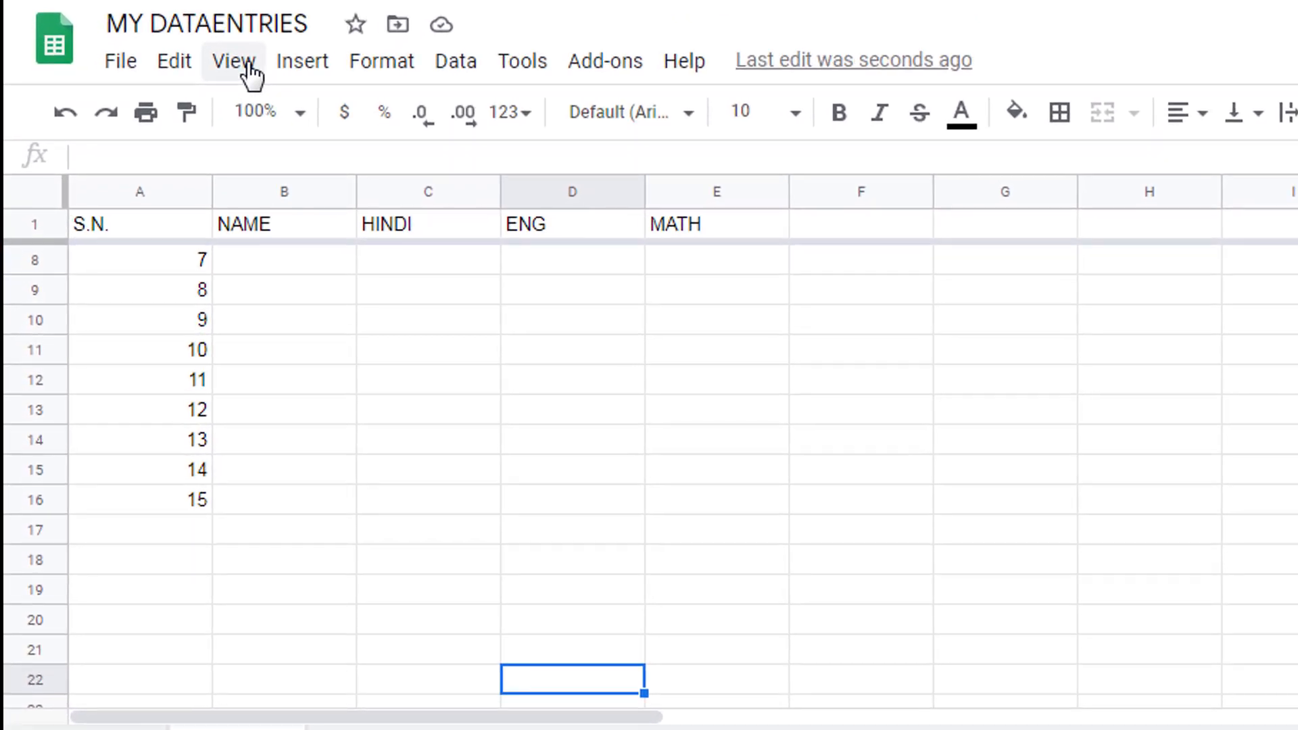
Step: Remove the row freeze by setting the frozen rows to none
{"action": "left_click", "coordinate": [234, 62]}
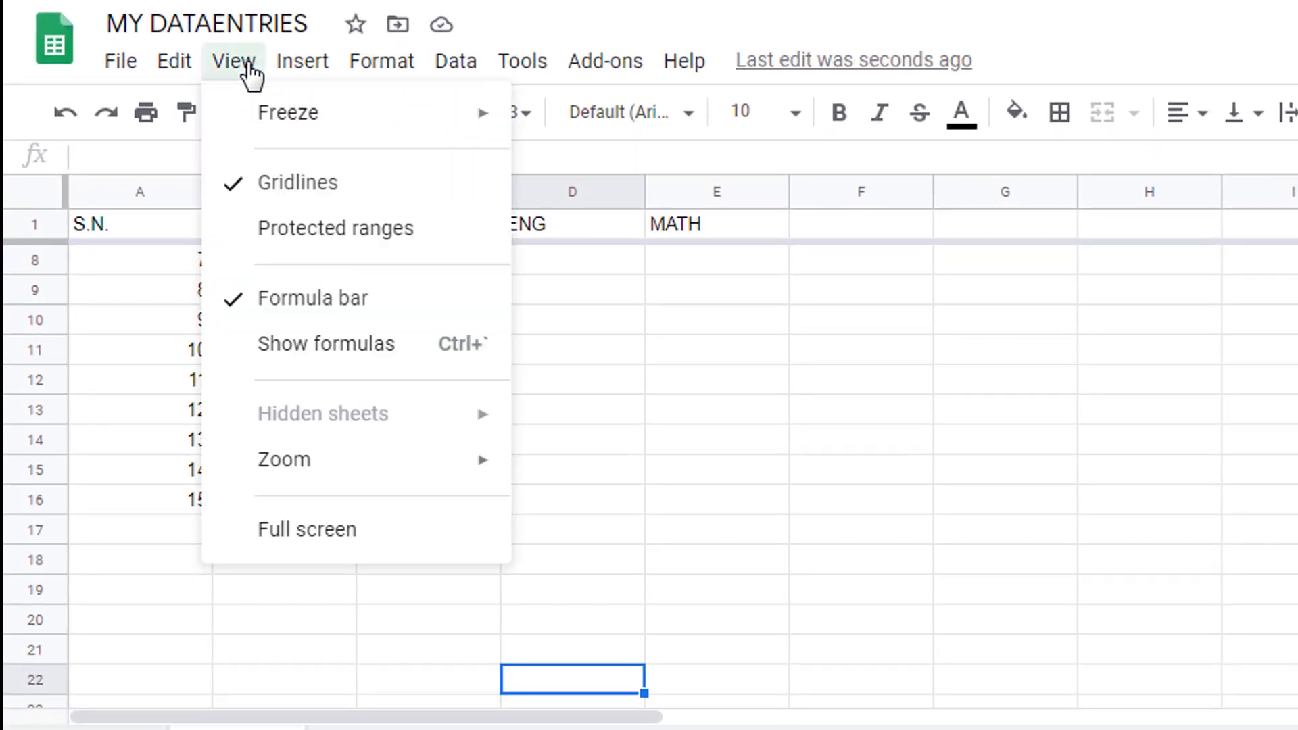
{"action": "mouse_move", "coordinate": [294, 112]}
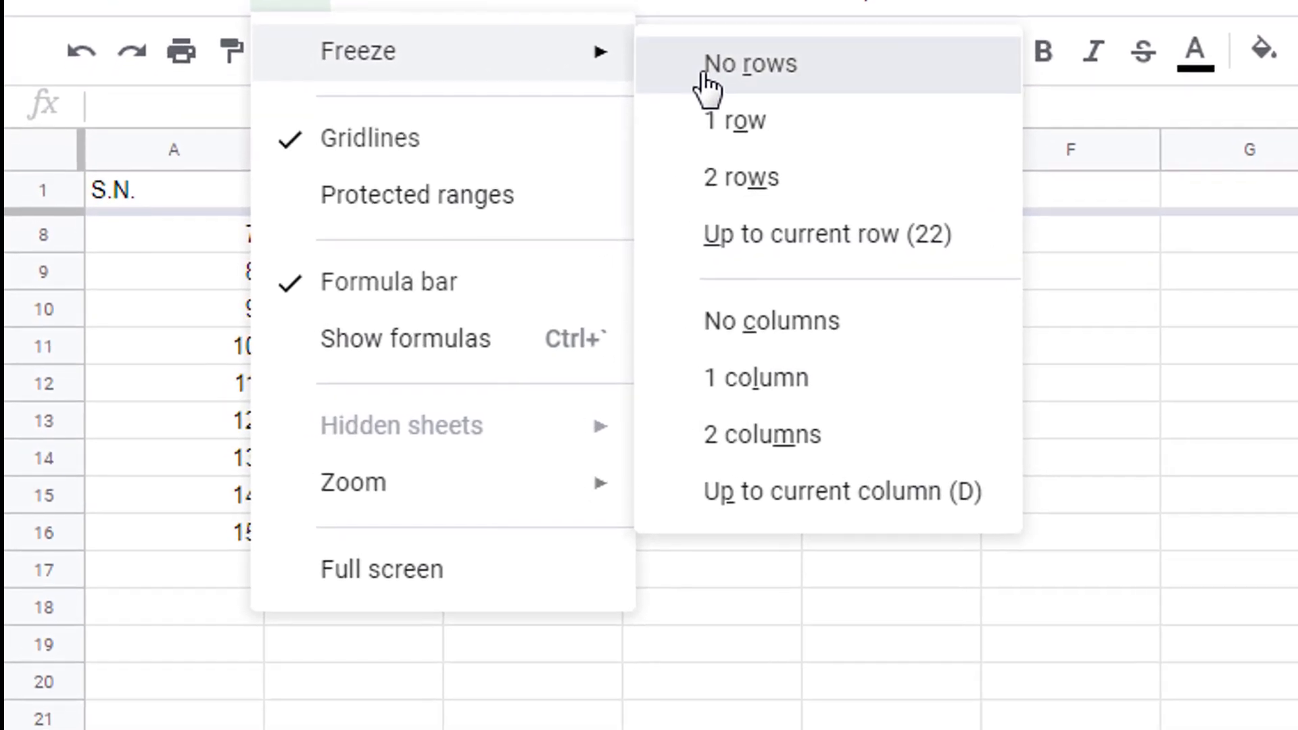
{"action": "left_click", "coordinate": [703, 75]}
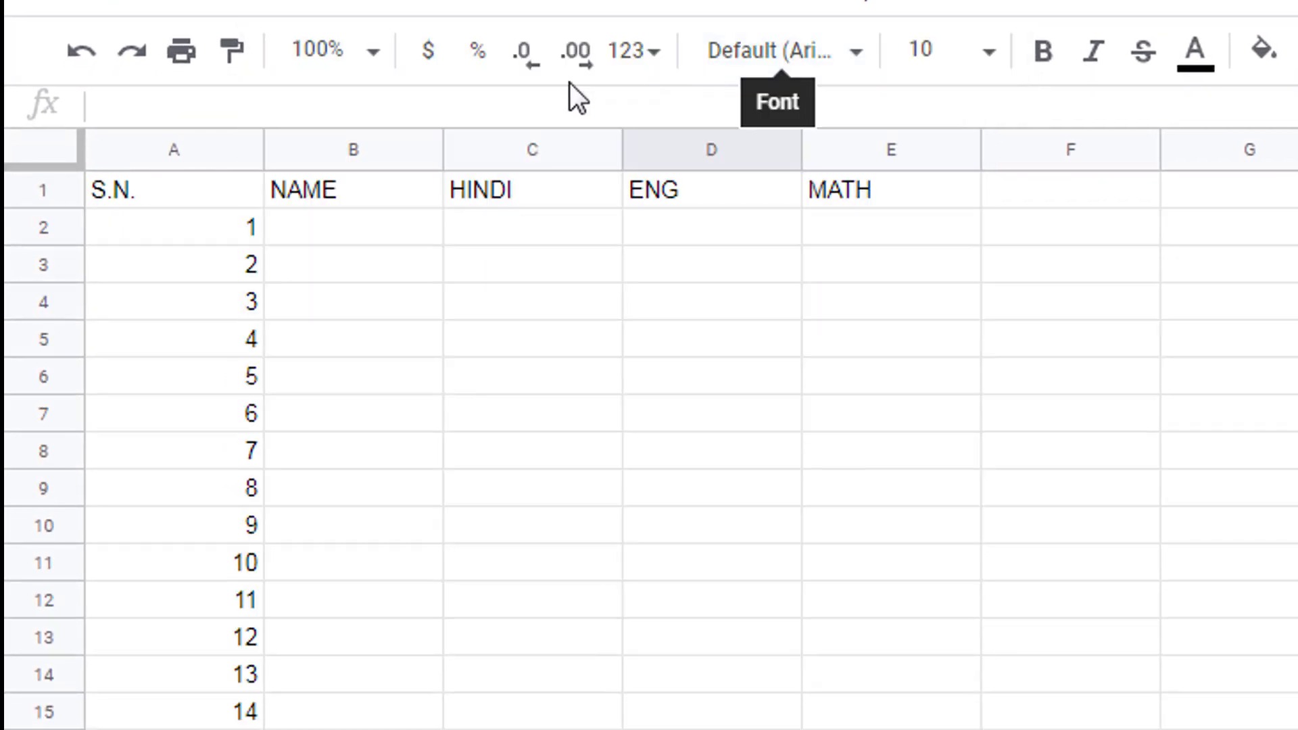
{"action": "left_click", "coordinate": [304, 8]}
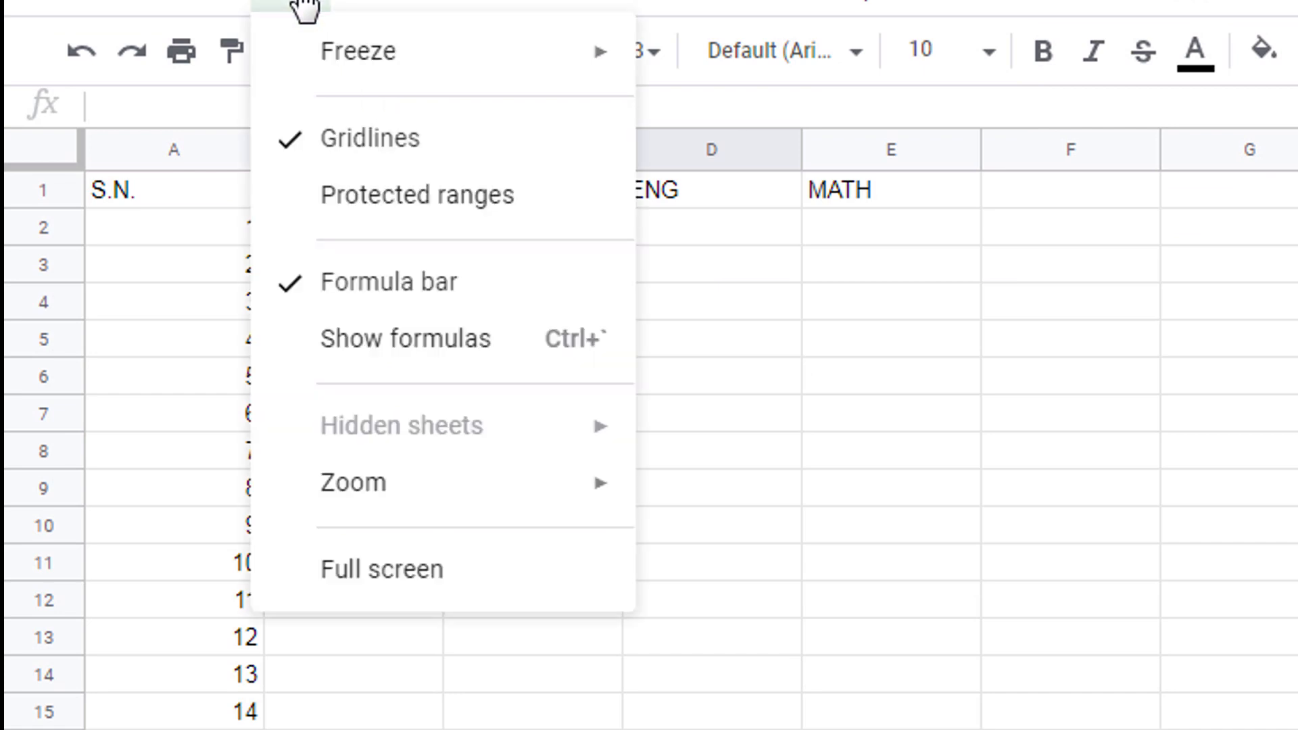
{"action": "mouse_move", "coordinate": [375, 7]}
{"action": "mouse_move", "coordinate": [298, 10]}
{"action": "mouse_move", "coordinate": [312, 66]}
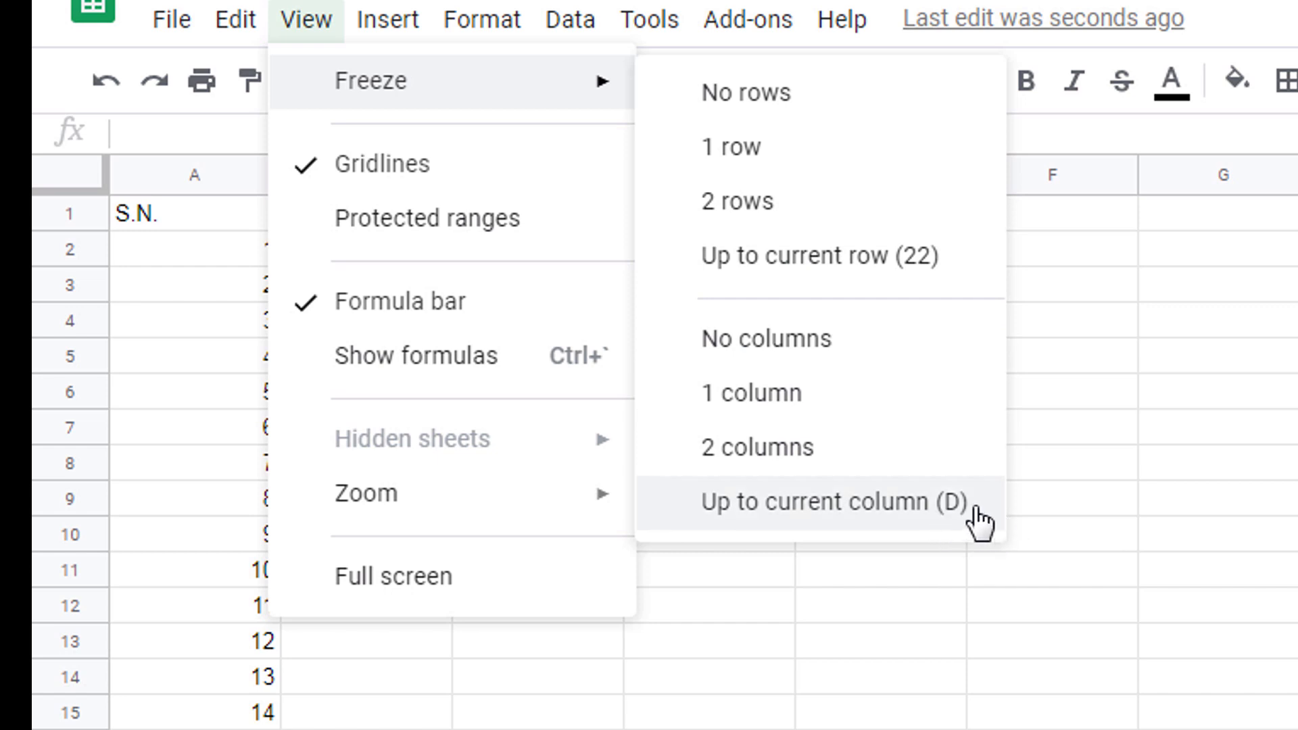
{"action": "mouse_move", "coordinate": [406, 490]}
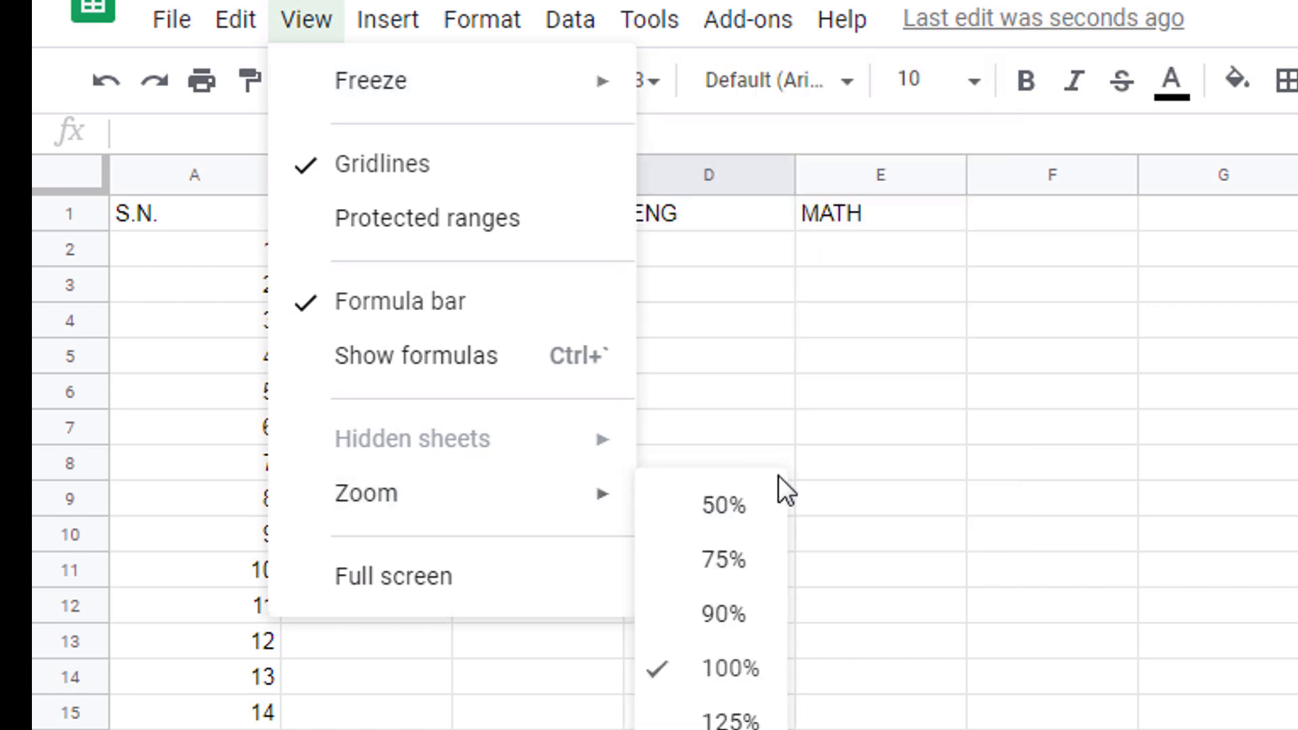
{"action": "left_click", "coordinate": [951, 388]}
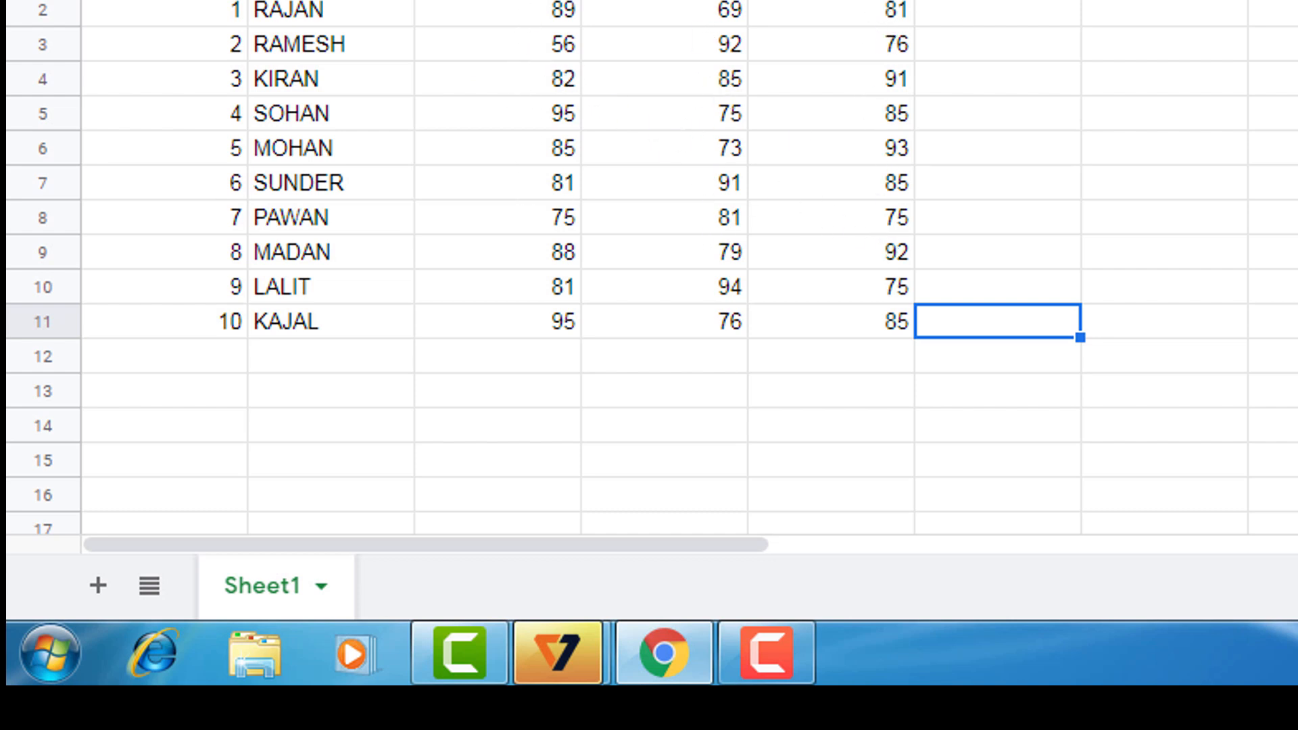
Step: Insert one blank column immediately before the HINDI column
{"action": "left_click", "coordinate": [498, 0]}
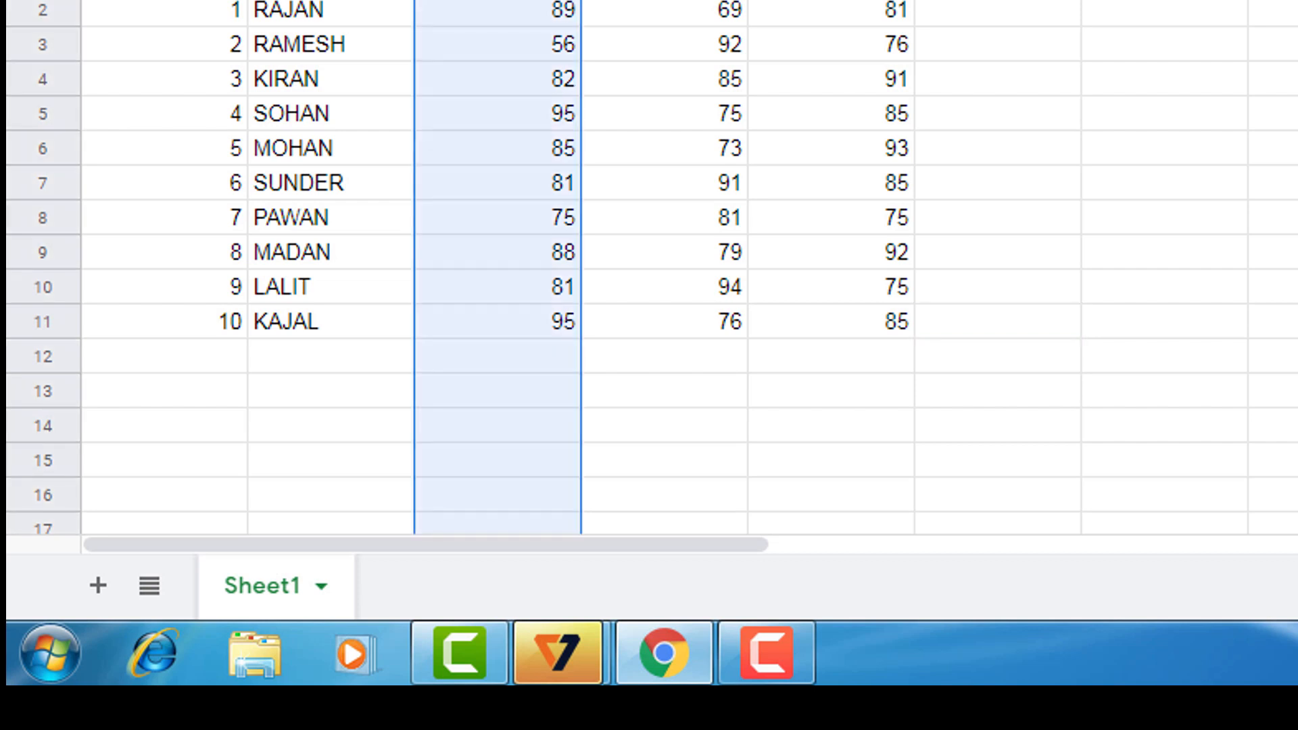
{"action": "right_click", "coordinate": [509, 0]}
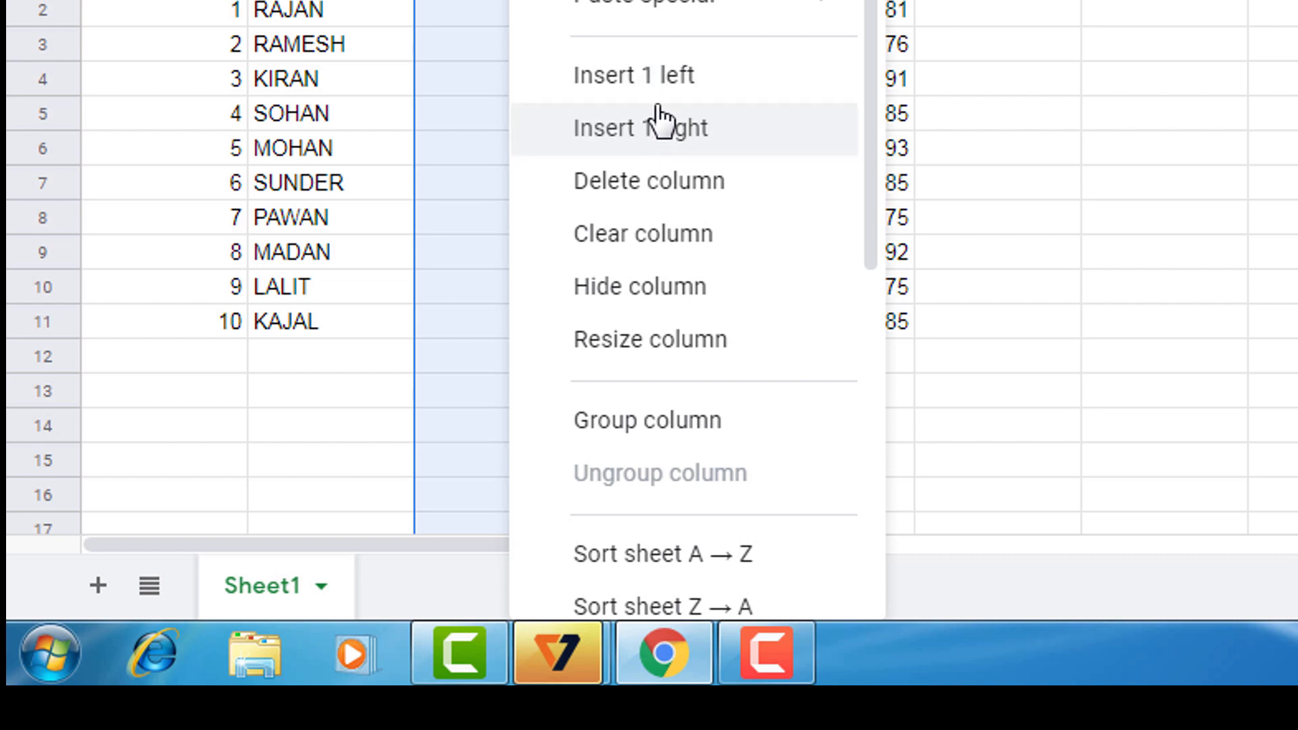
{"action": "left_click", "coordinate": [656, 79]}
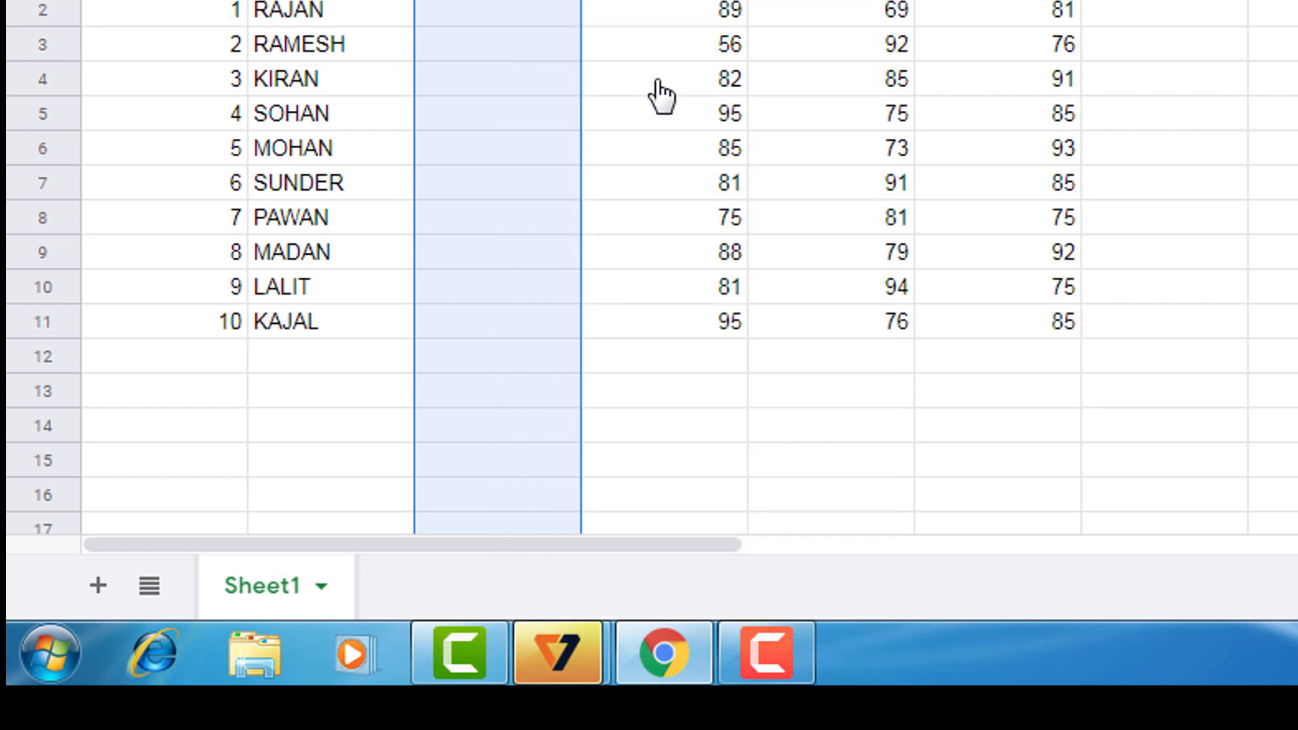
Step: Start a formula in C1, the heading cell of the blank column, with the GOOGLETRANSLATE function
{"action": "left_click", "coordinate": [536, 1]}
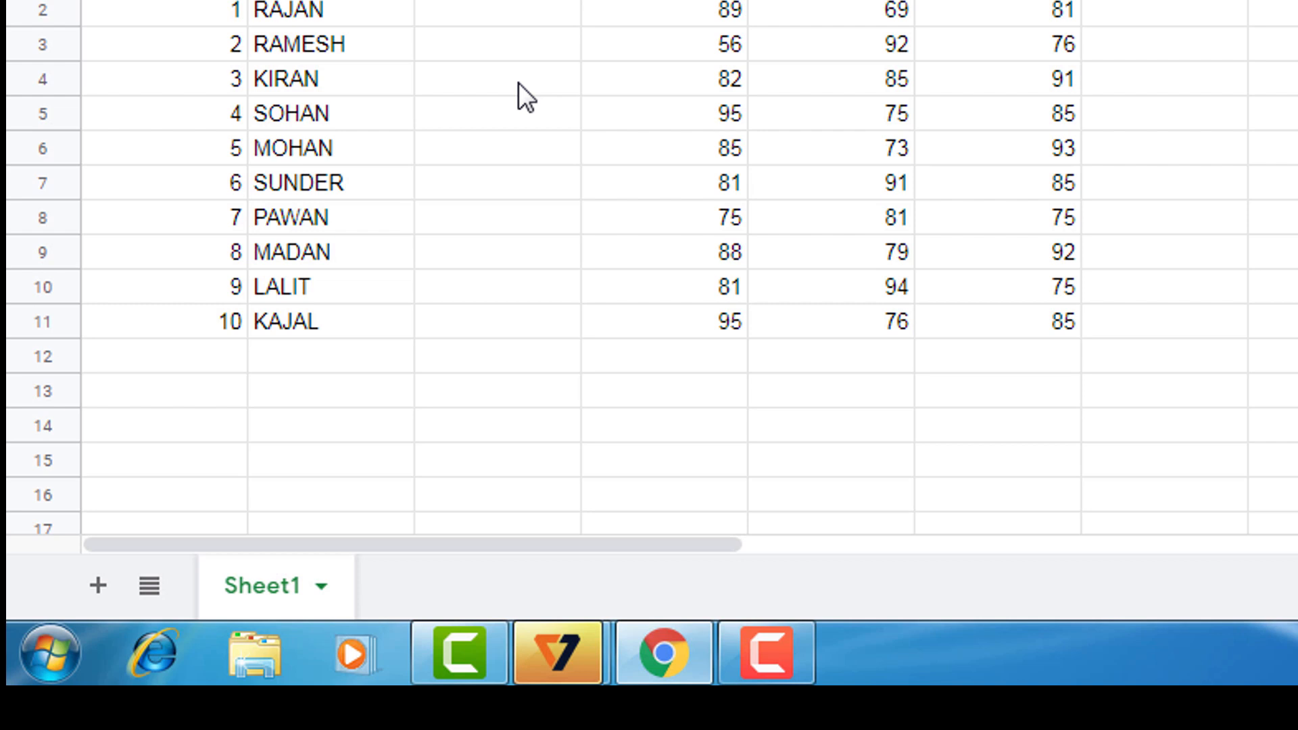
{"action": "type", "text": "F"}
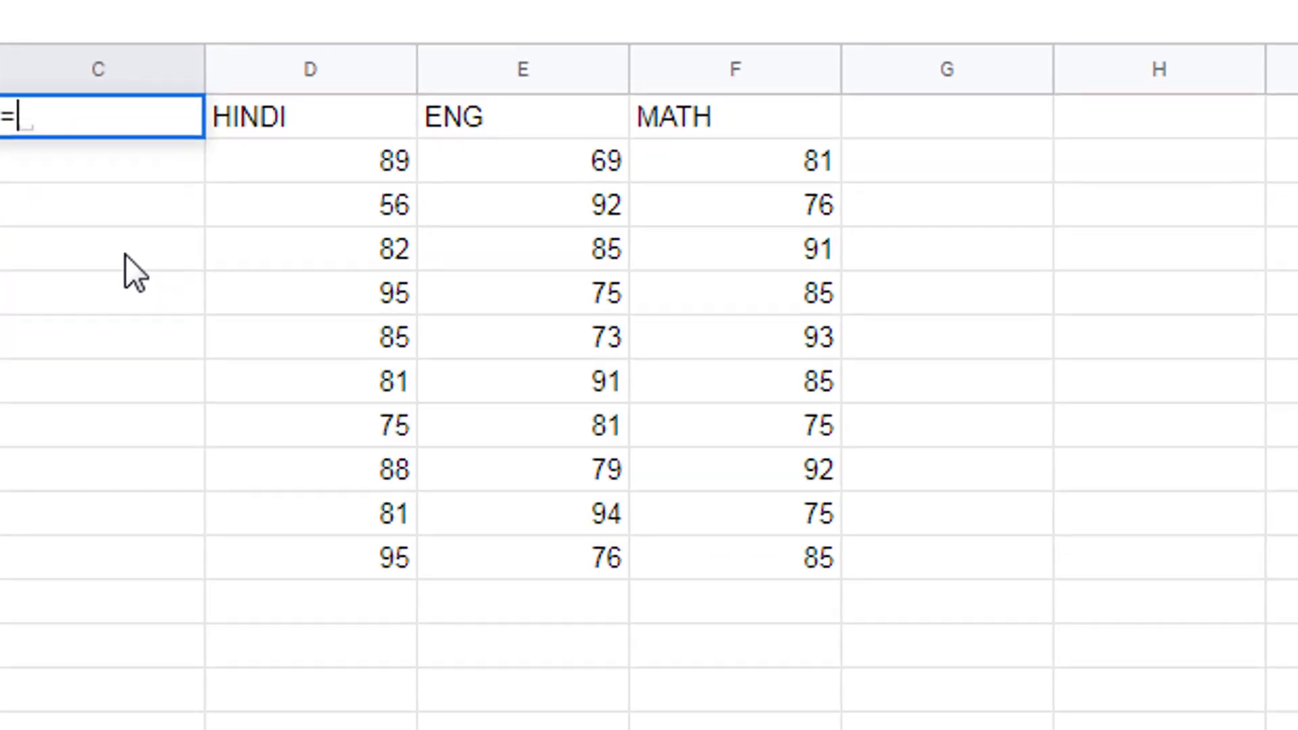
{"action": "type", "text": "GO"}
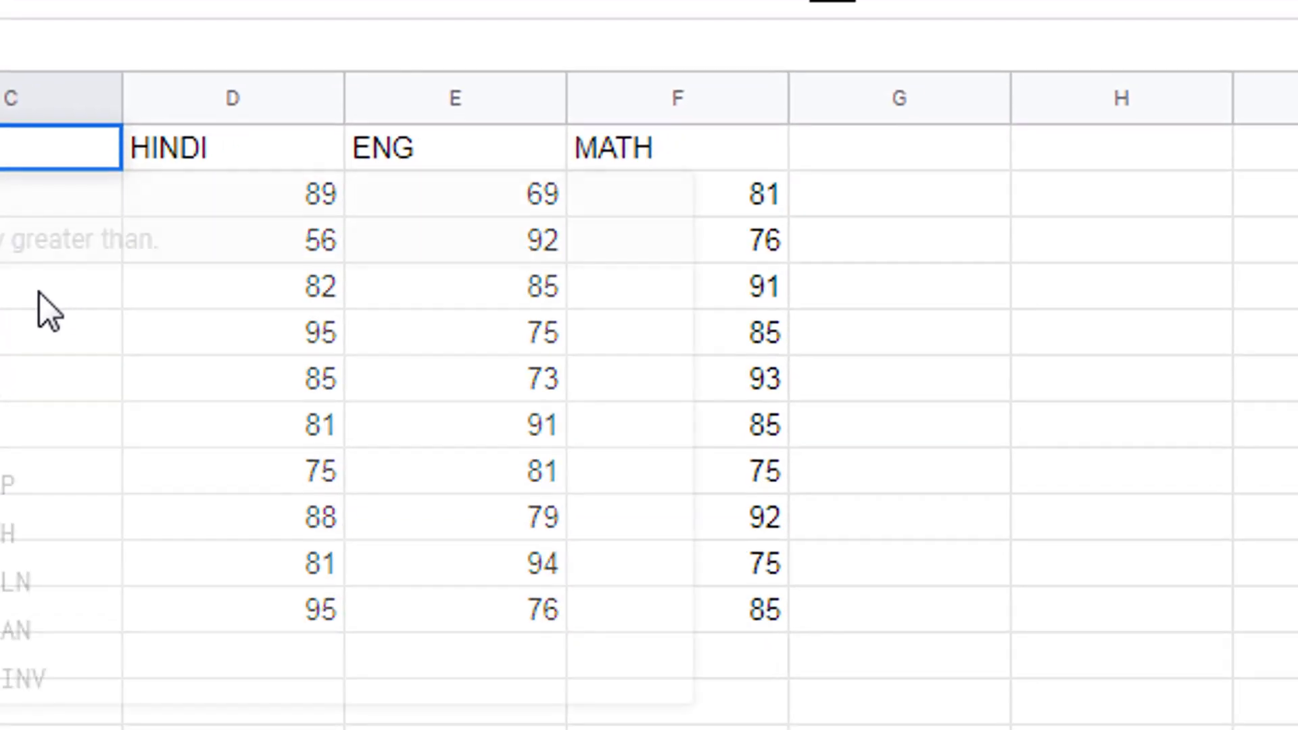
{"action": "type", "text": "ET"}
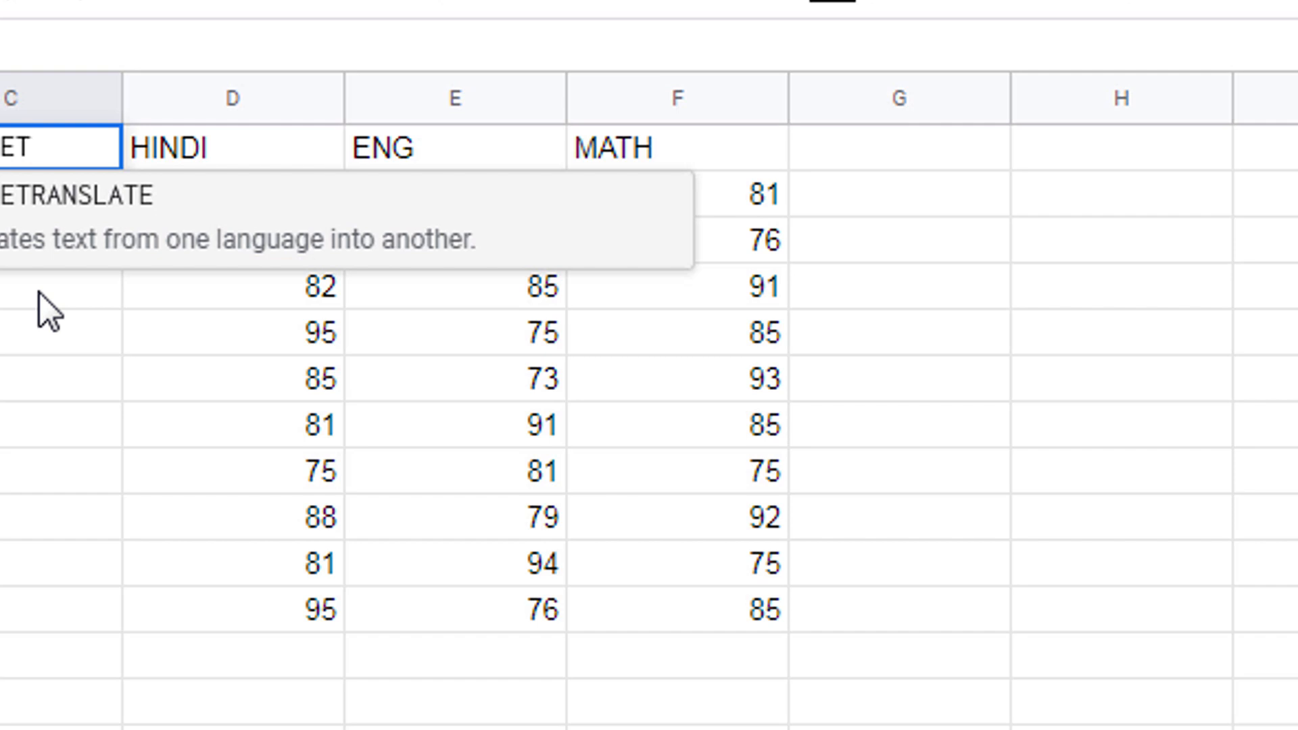
{"action": "left_click", "coordinate": [153, 200]}
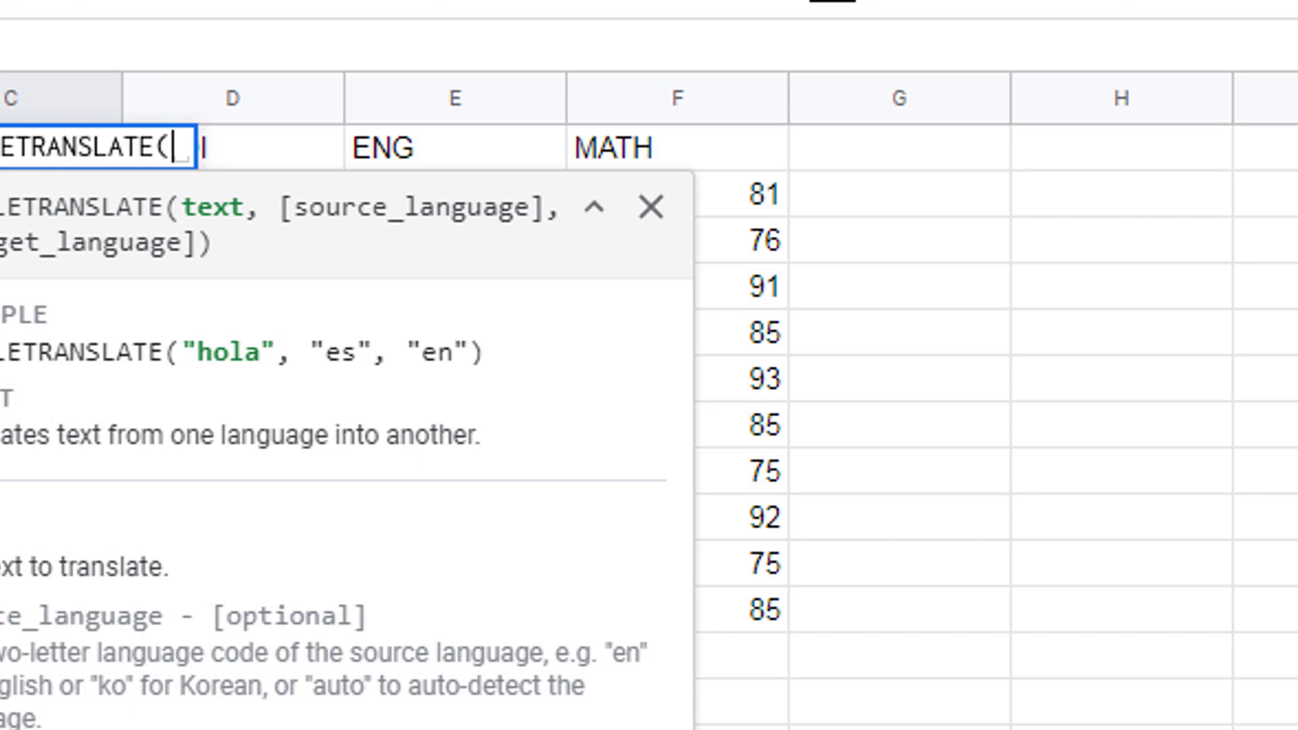
Step: Complete the translation formula with text cell B1, source language "EN" and target language "HI", and enter it
{"action": "type", "text": "B1"}
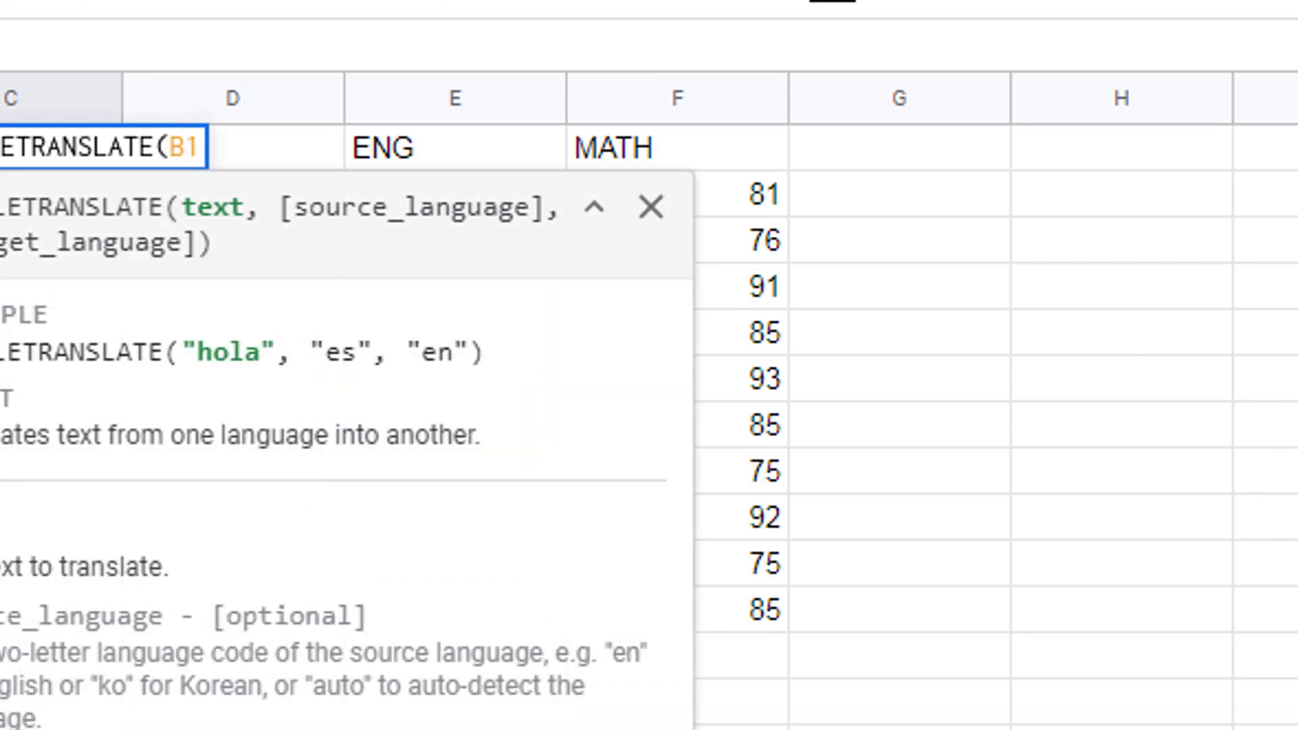
{"action": "type", "text": ", "}
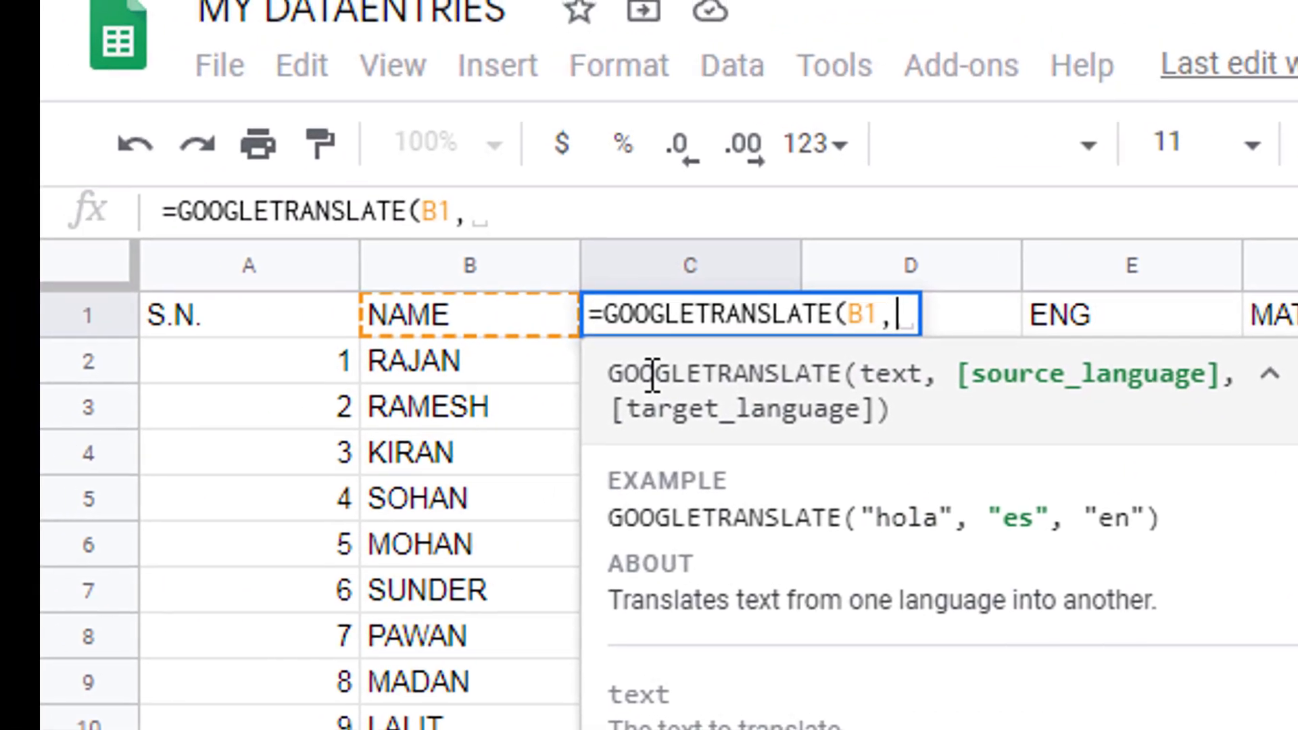
{"action": "type", "text": "\""}
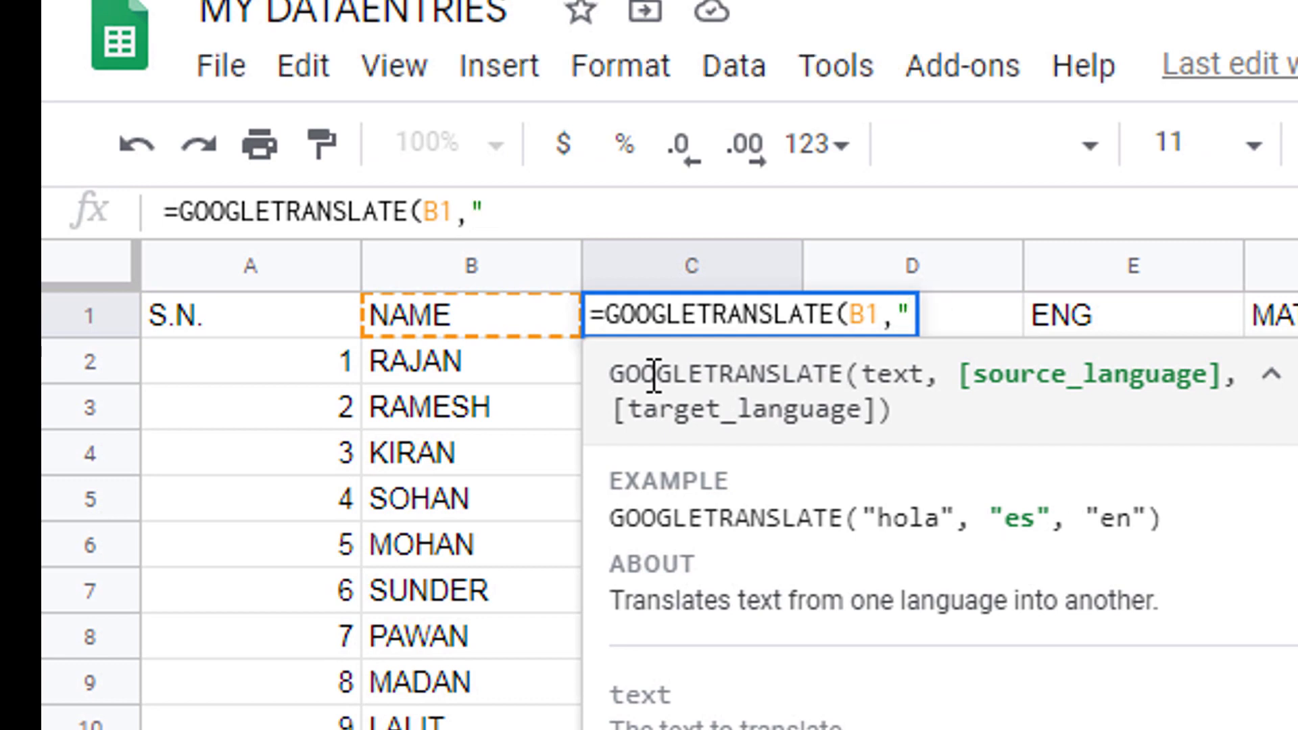
{"action": "type", "text": "E"}
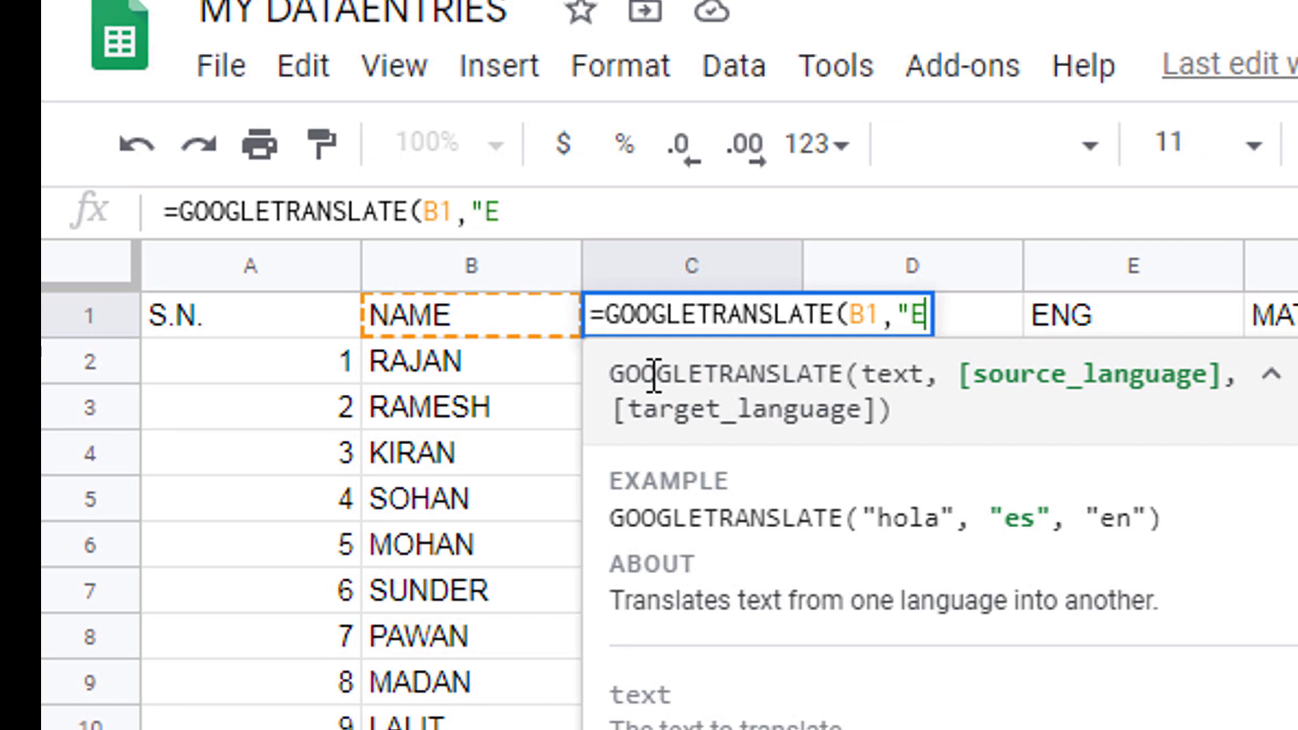
{"action": "type", "text": "N"}
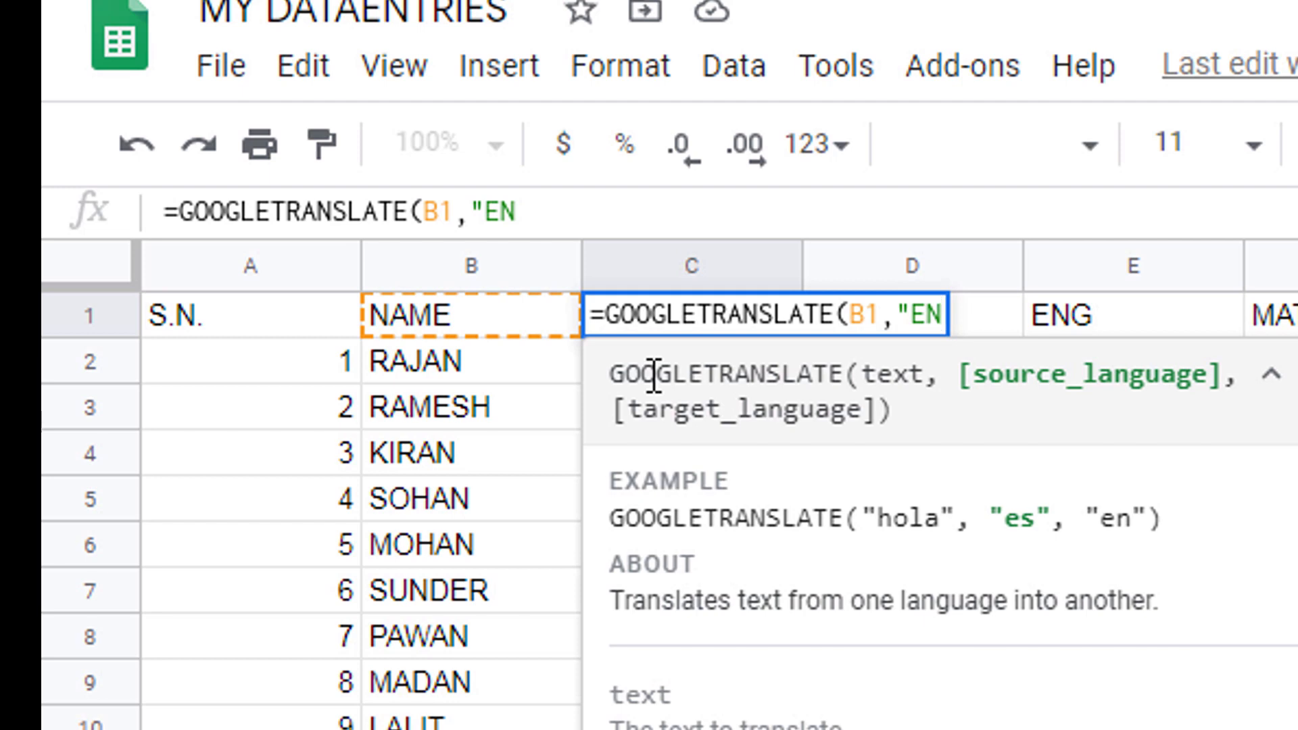
{"action": "type", "text": "\""}
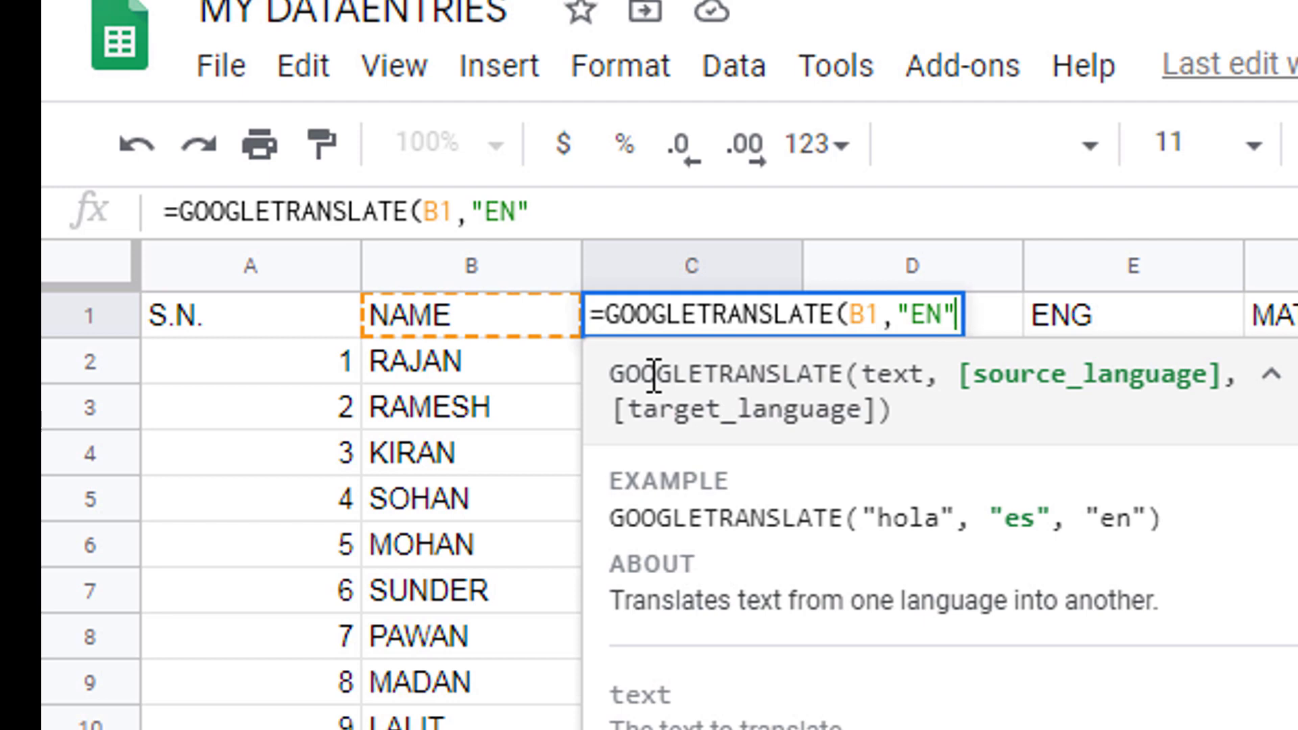
{"action": "type", "text": ","}
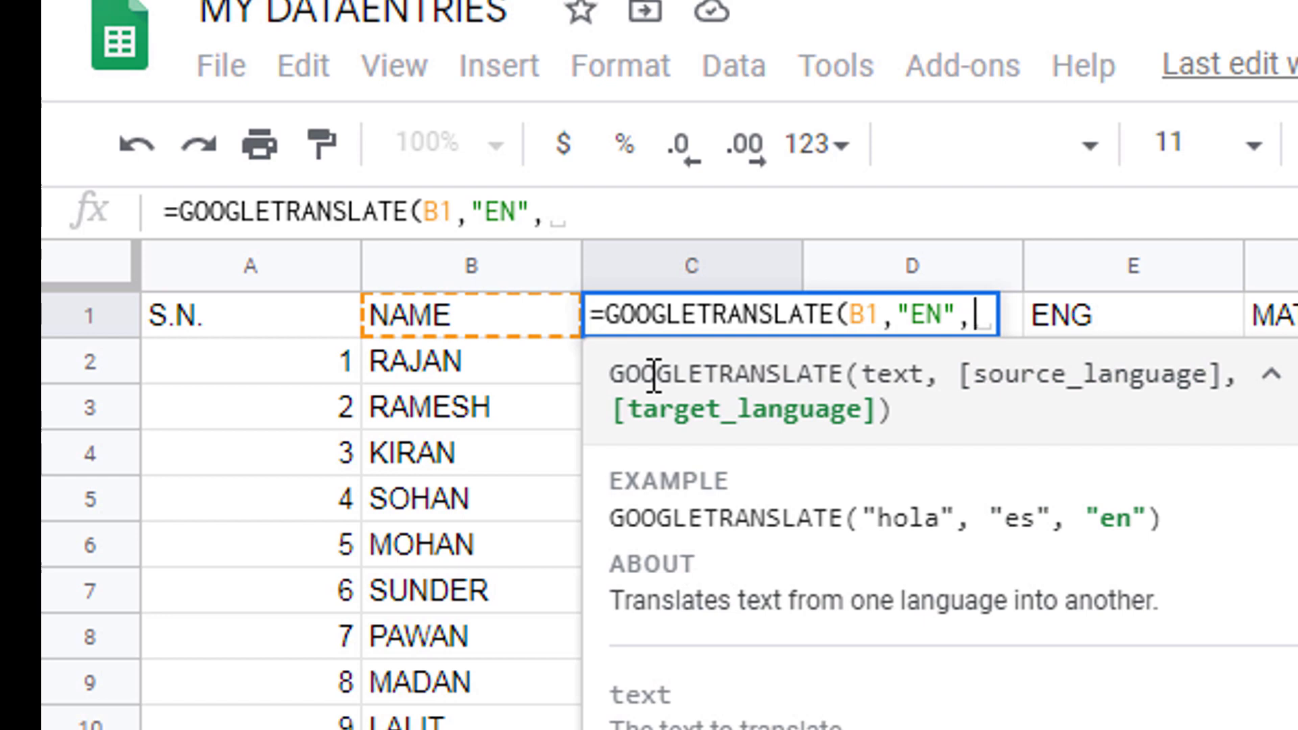
{"action": "type", "text": "\"HI"}
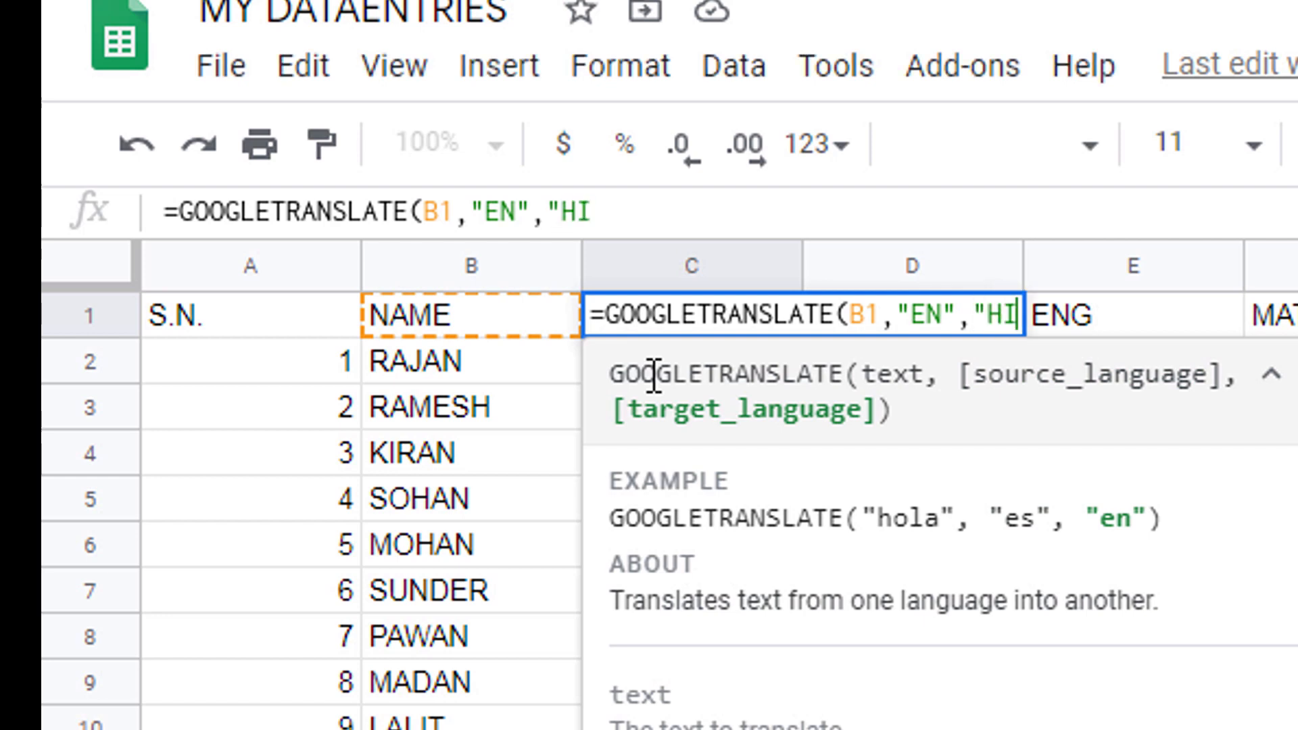
{"action": "type", "text": "\")"}
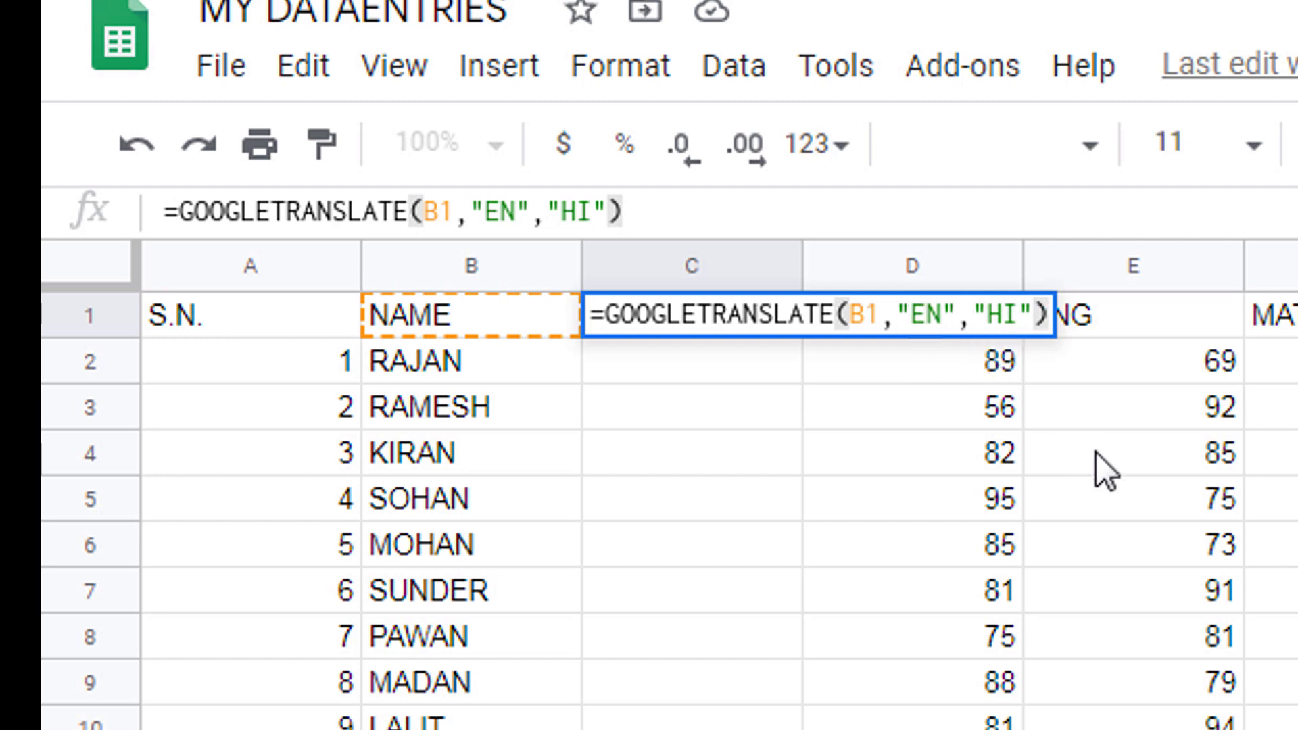
{"action": "key", "text": "Return"}
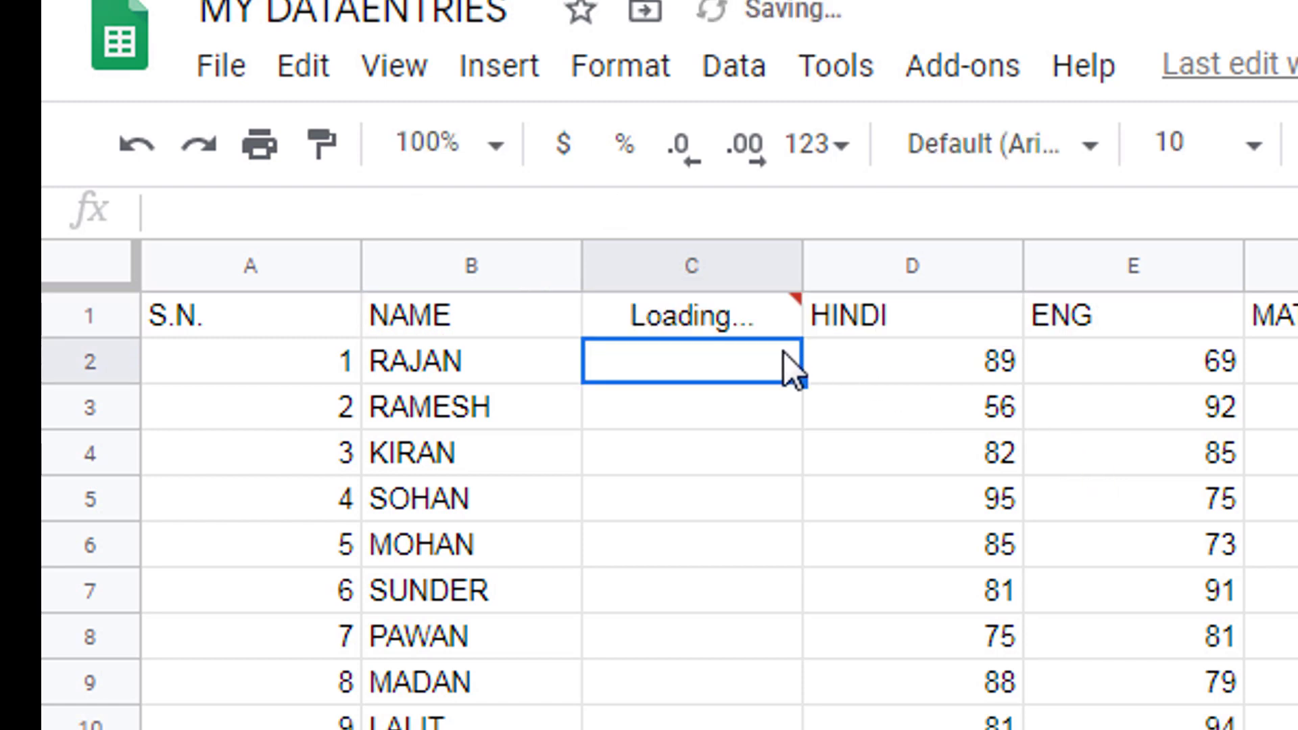
Step: Fill the translation formula from C1 down to C11 to cover every name in column B
{"action": "left_click", "coordinate": [687, 313]}
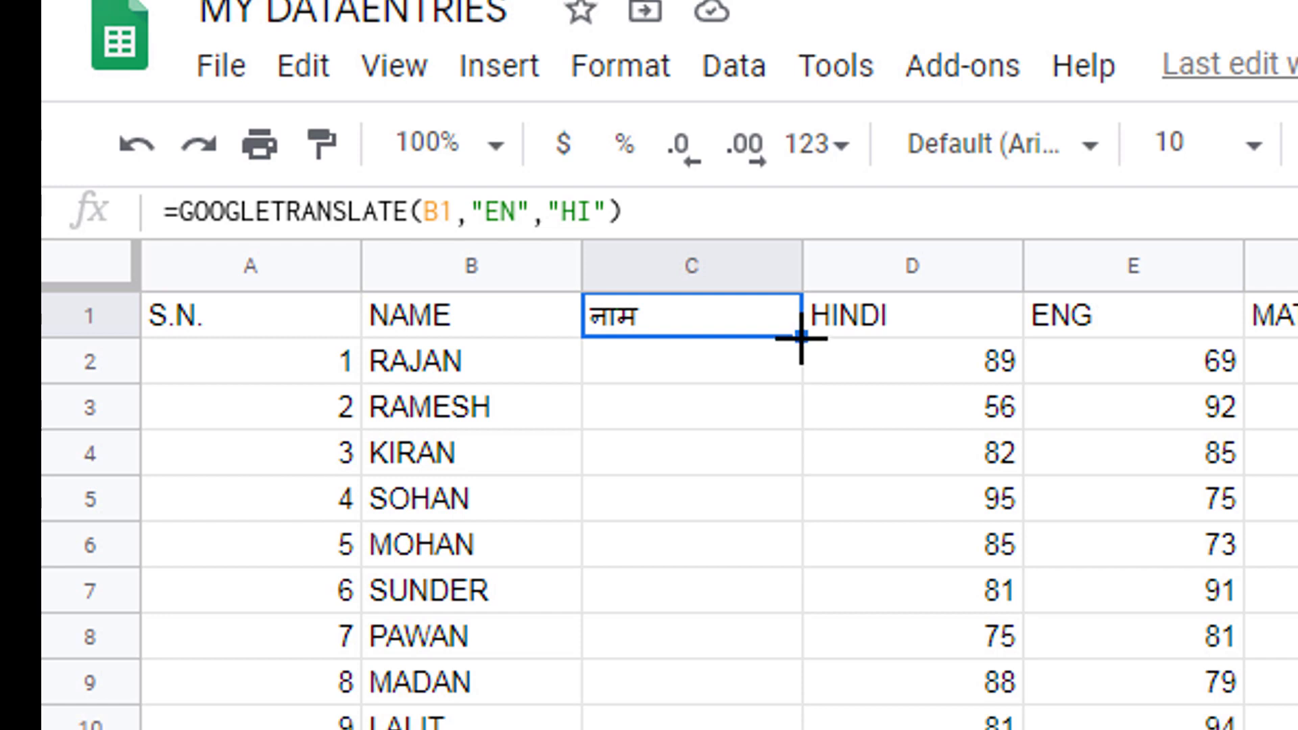
{"action": "left_click_drag", "start_coordinate": [802, 338], "coordinate": [820, 729]}
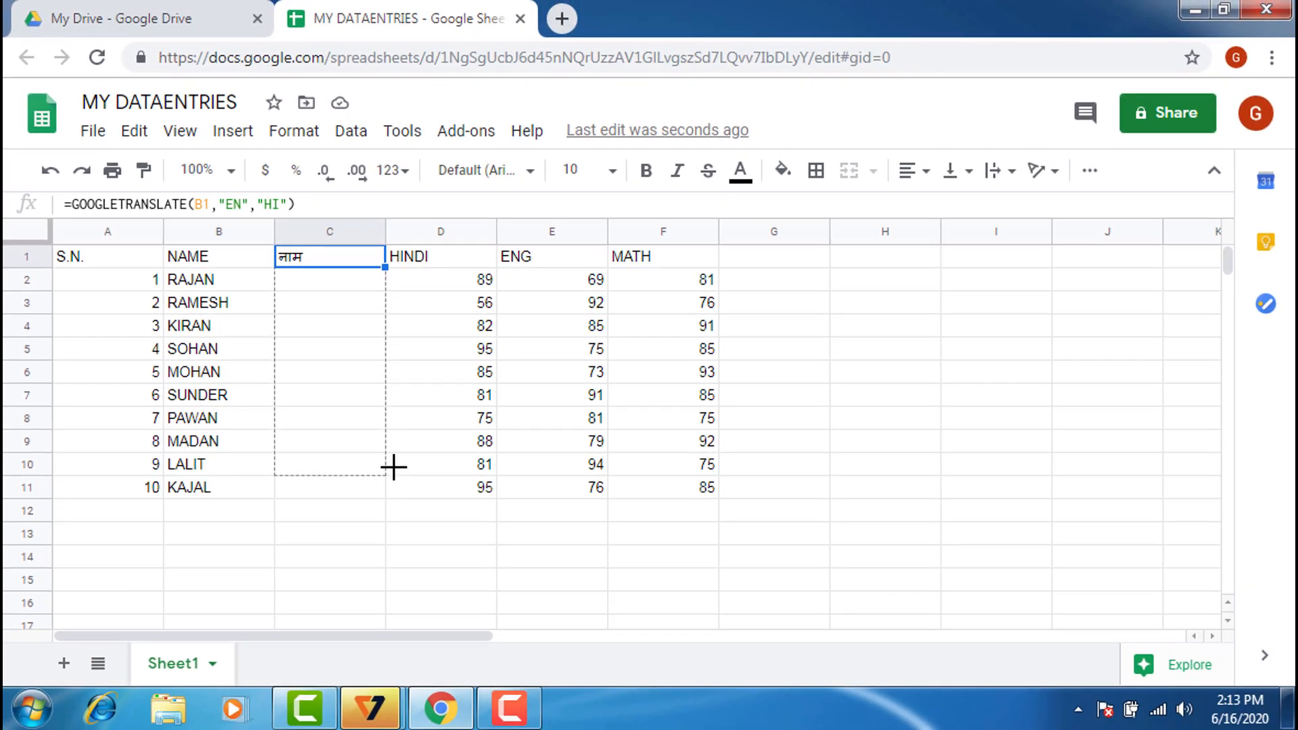
{"action": "left_click_drag", "start_coordinate": [394, 467], "coordinate": [392, 481]}
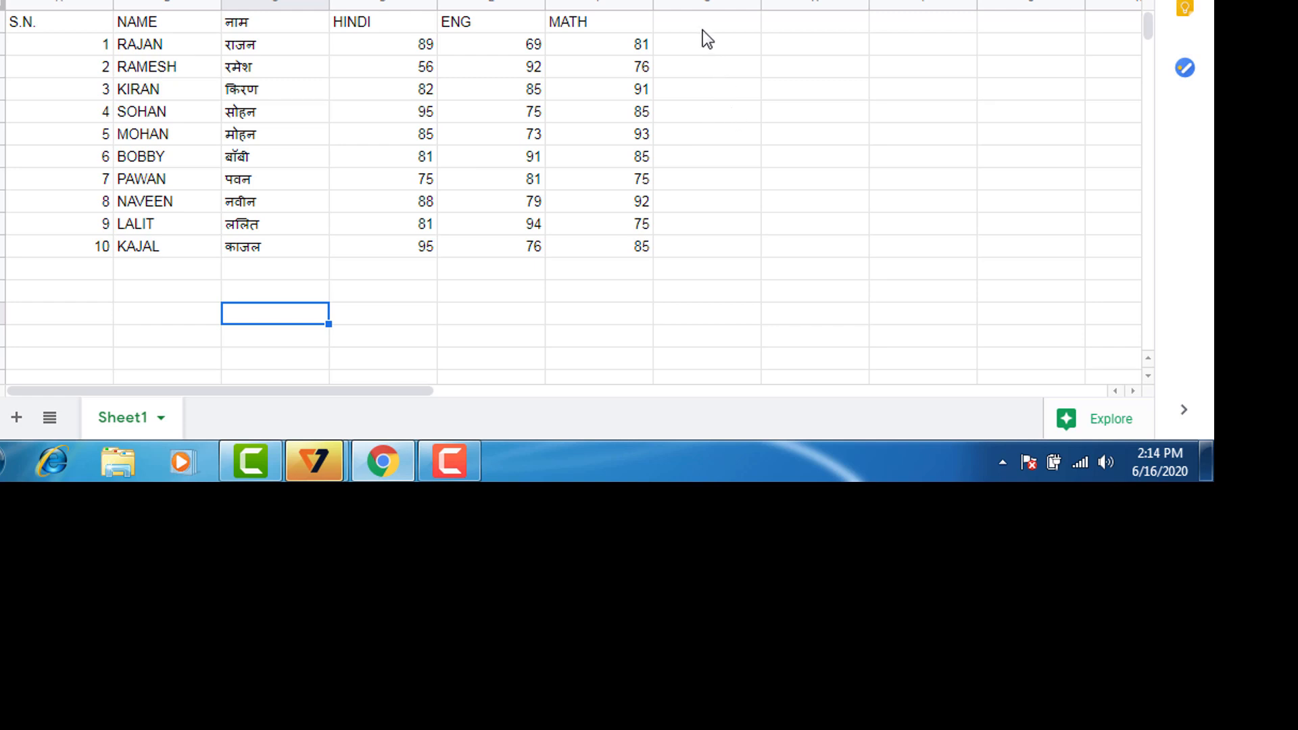
Step: Enter the heading TOTAL in cell G1, next to the MATH heading
{"action": "left_click", "coordinate": [700, 27]}
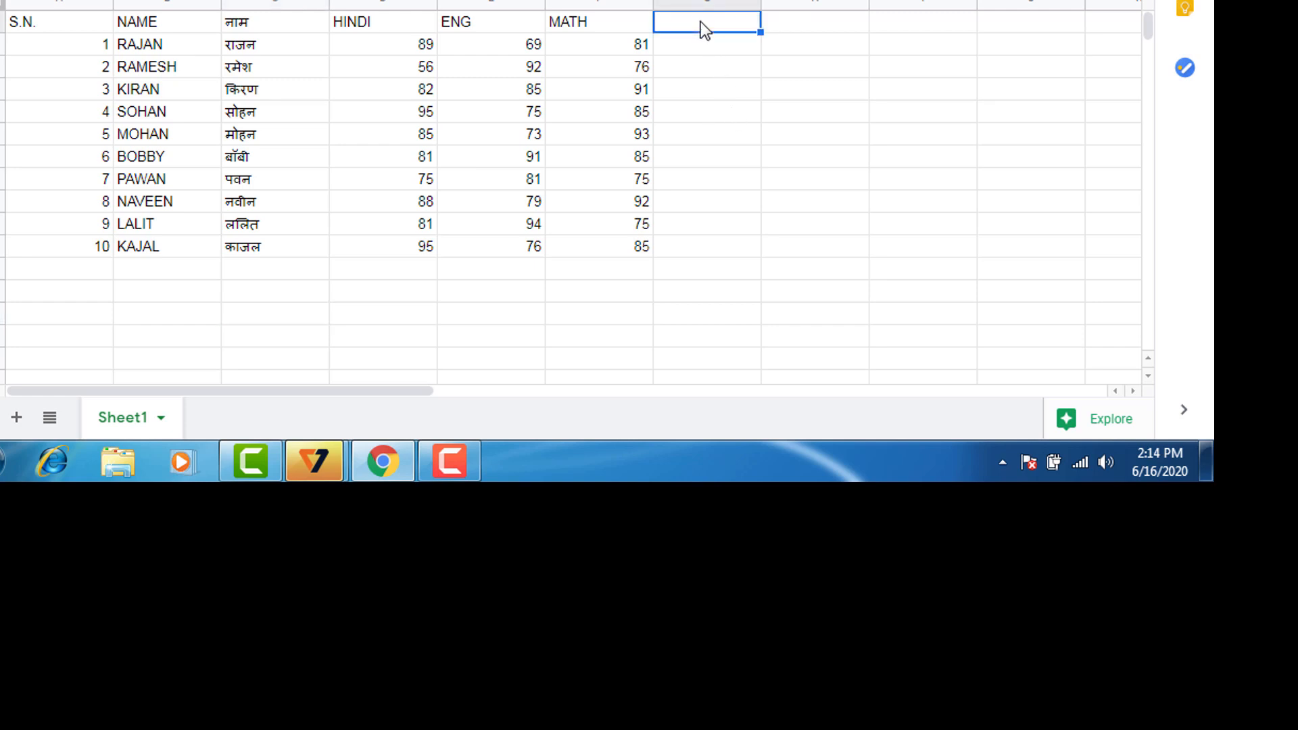
{"action": "type", "text": "TOTAL"}
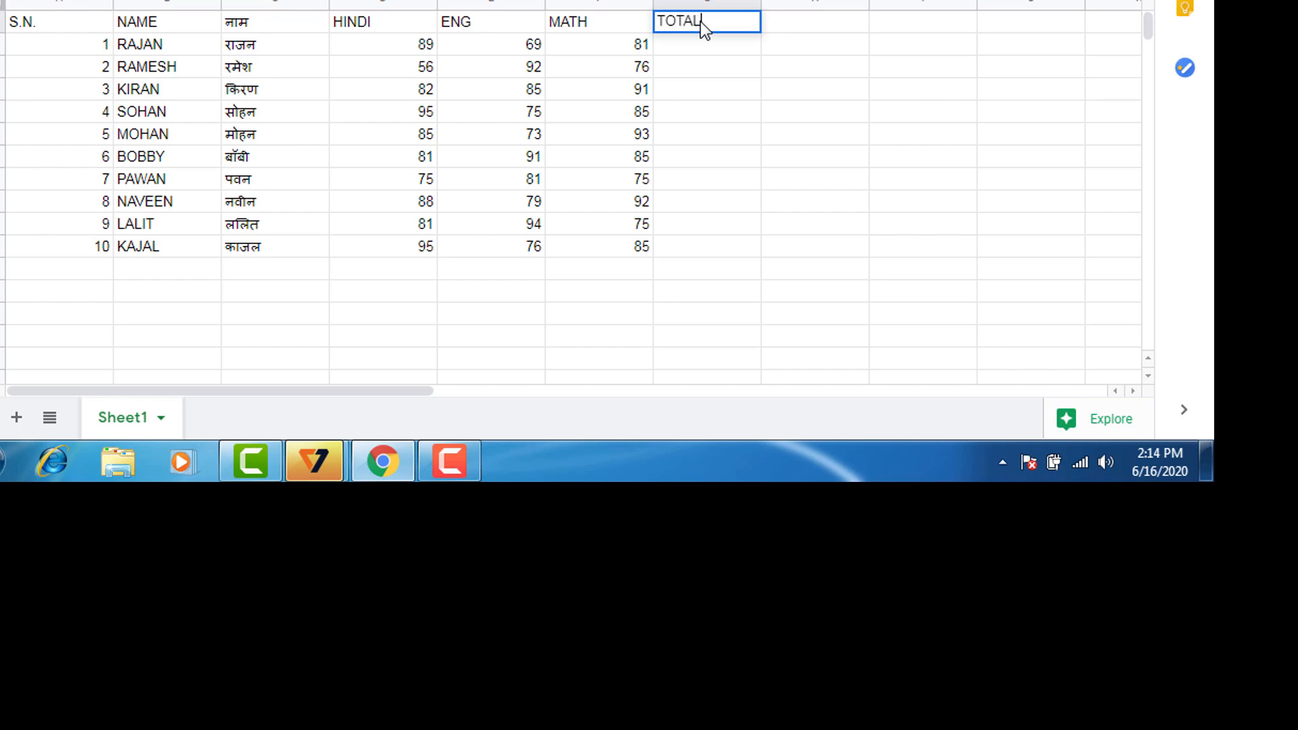
{"action": "key", "text": "Return"}
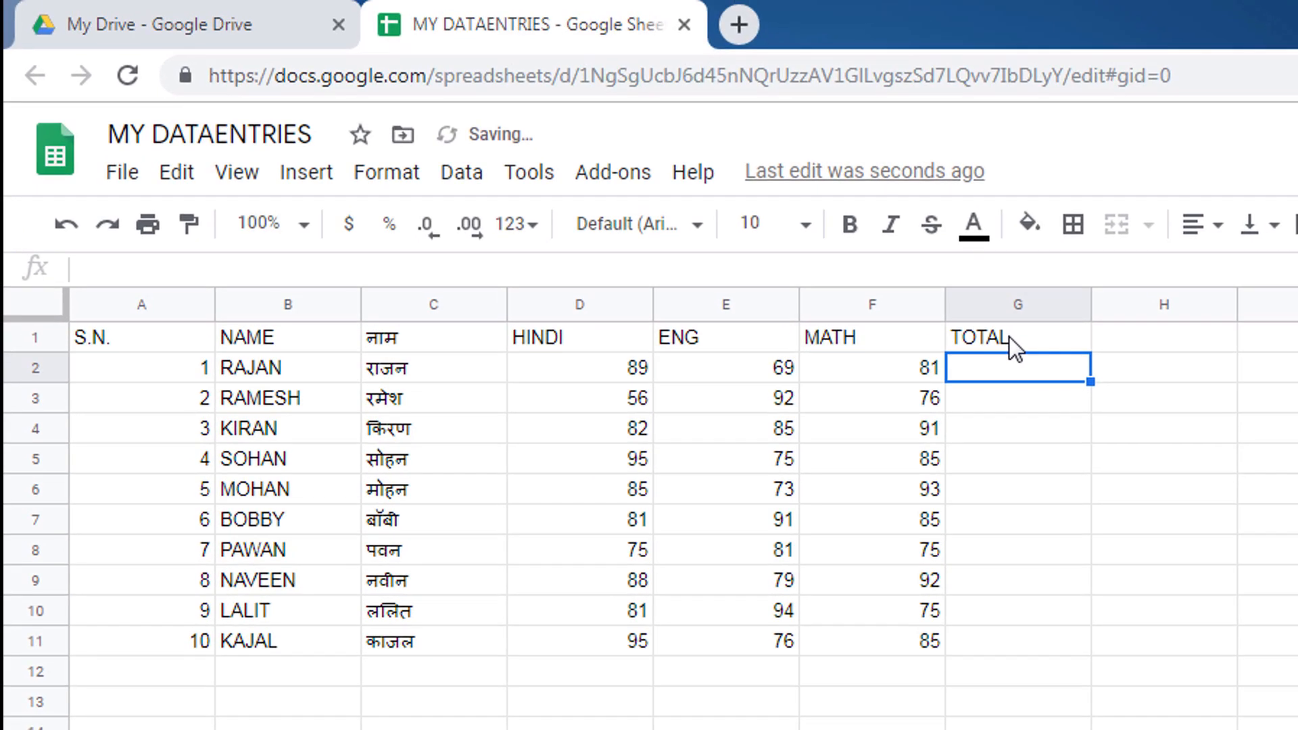
Step: Enter the formula =SUM(D2:F2) in G2 to total the first student's marks
{"action": "type", "text": "=SUM"}
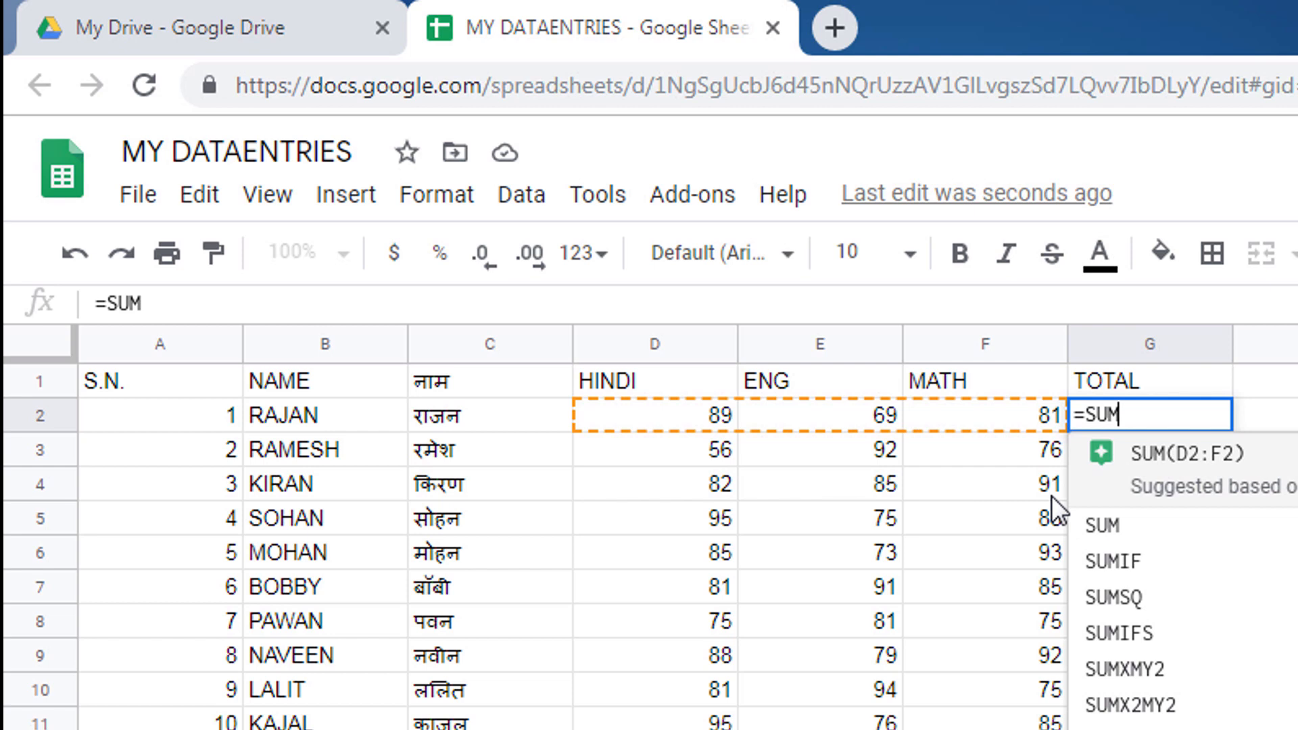
{"action": "type", "text": "("}
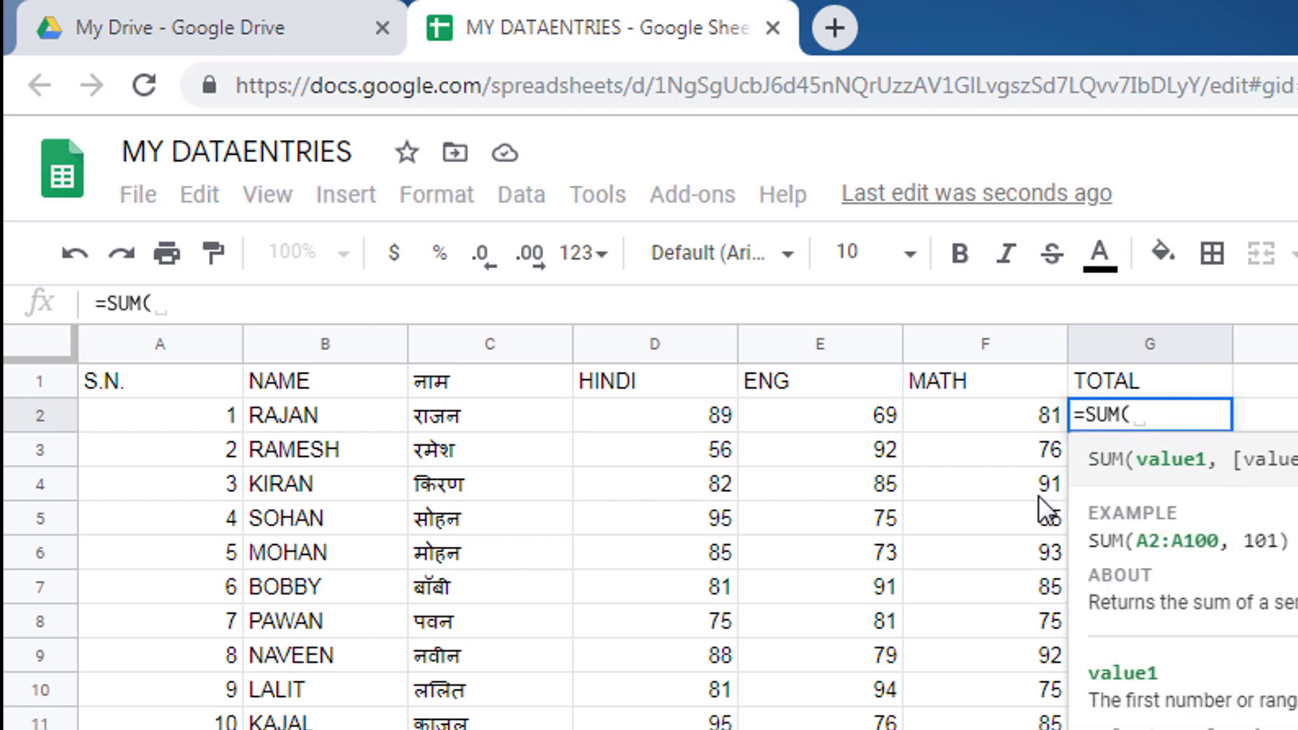
{"action": "left_click_drag", "start_coordinate": [675, 417], "coordinate": [964, 419]}
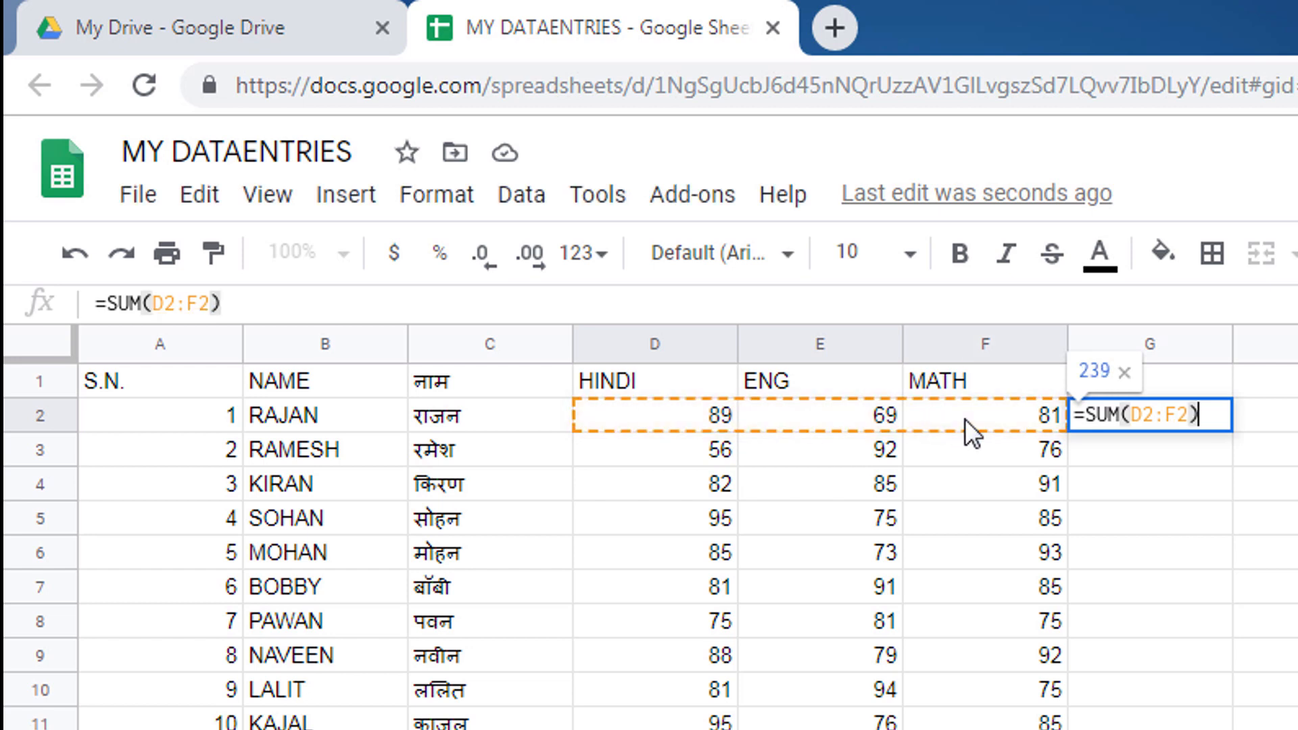
{"action": "key", "text": "Return"}
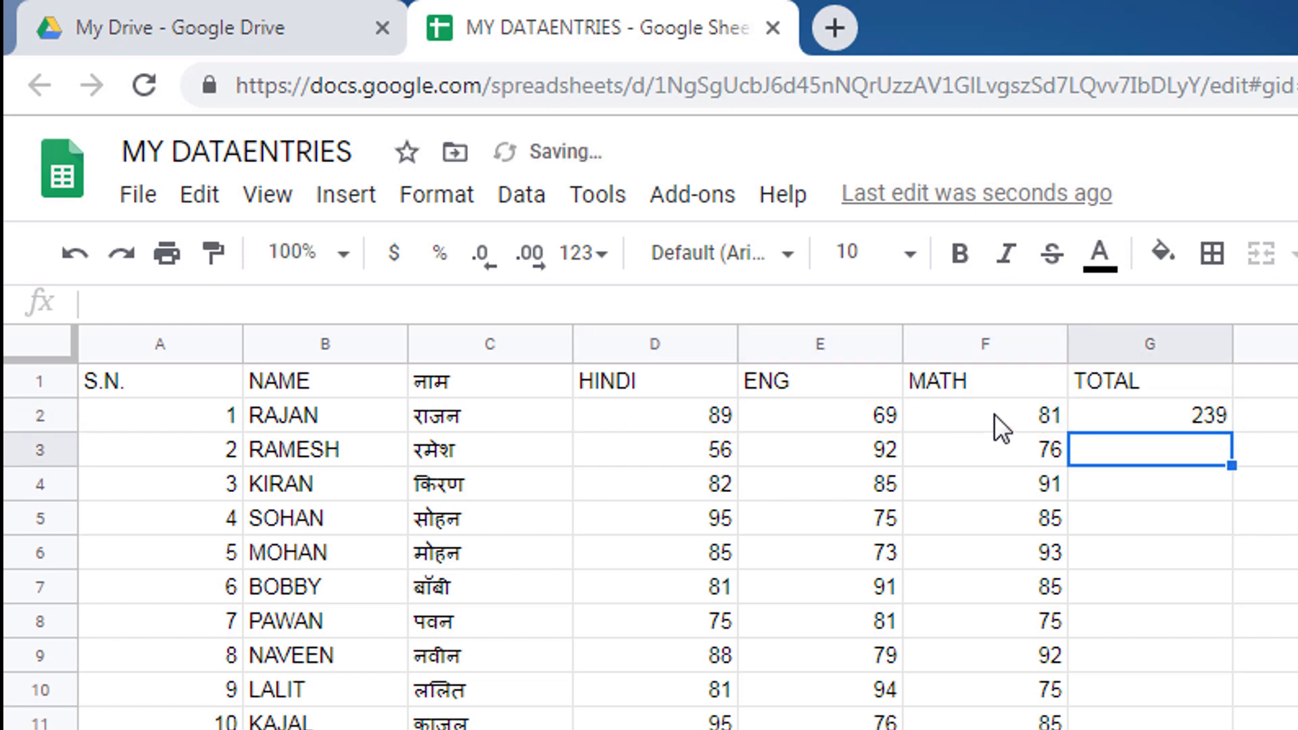
Step: Fill the SUM formula from G2 down to G11 to total every student's marks
{"action": "left_click", "coordinate": [1195, 426]}
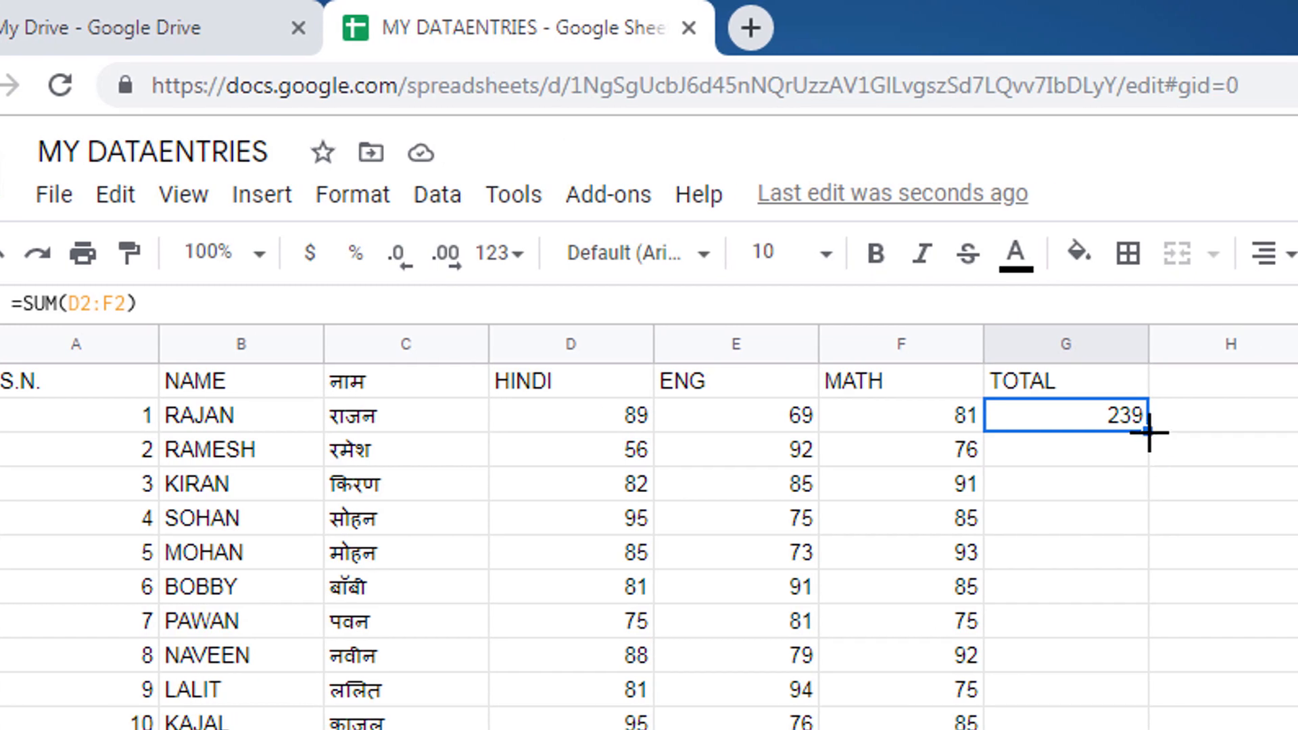
{"action": "left_click_drag", "start_coordinate": [1149, 431], "coordinate": [1139, 721]}
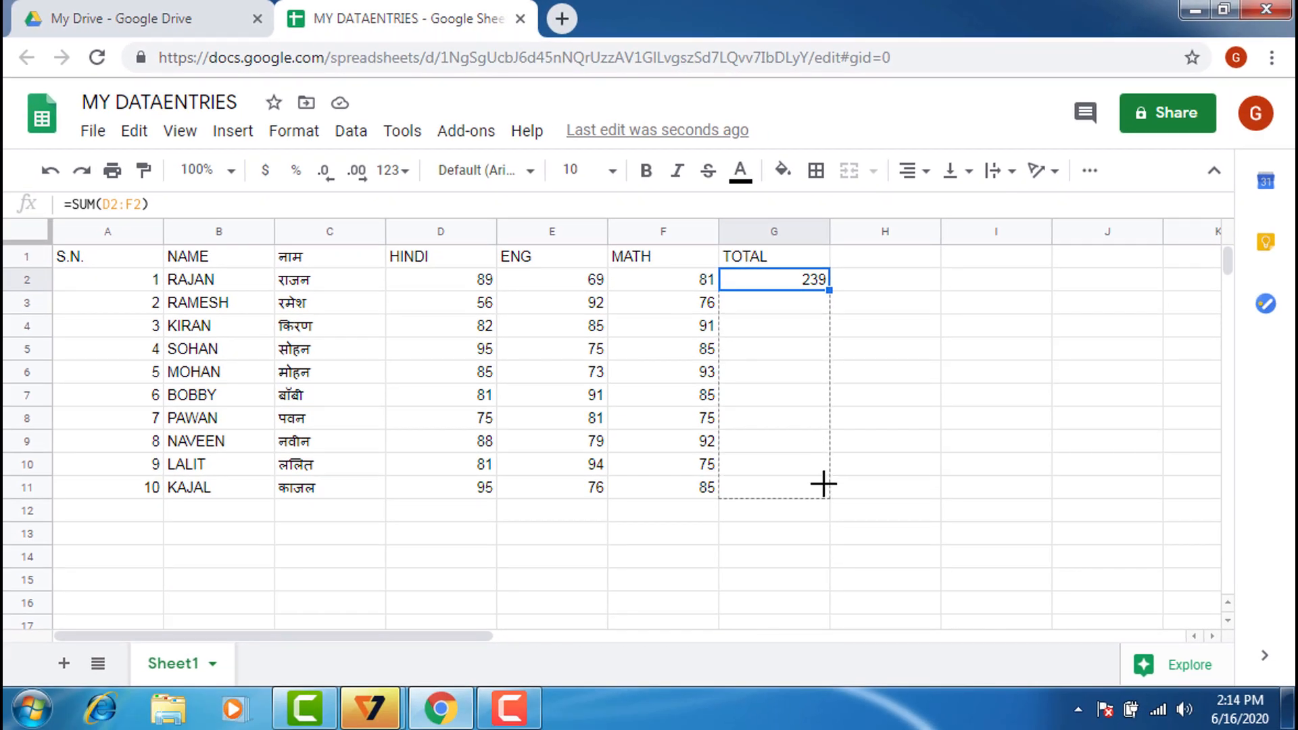
{"action": "left_click_drag", "start_coordinate": [823, 484], "coordinate": [823, 484]}
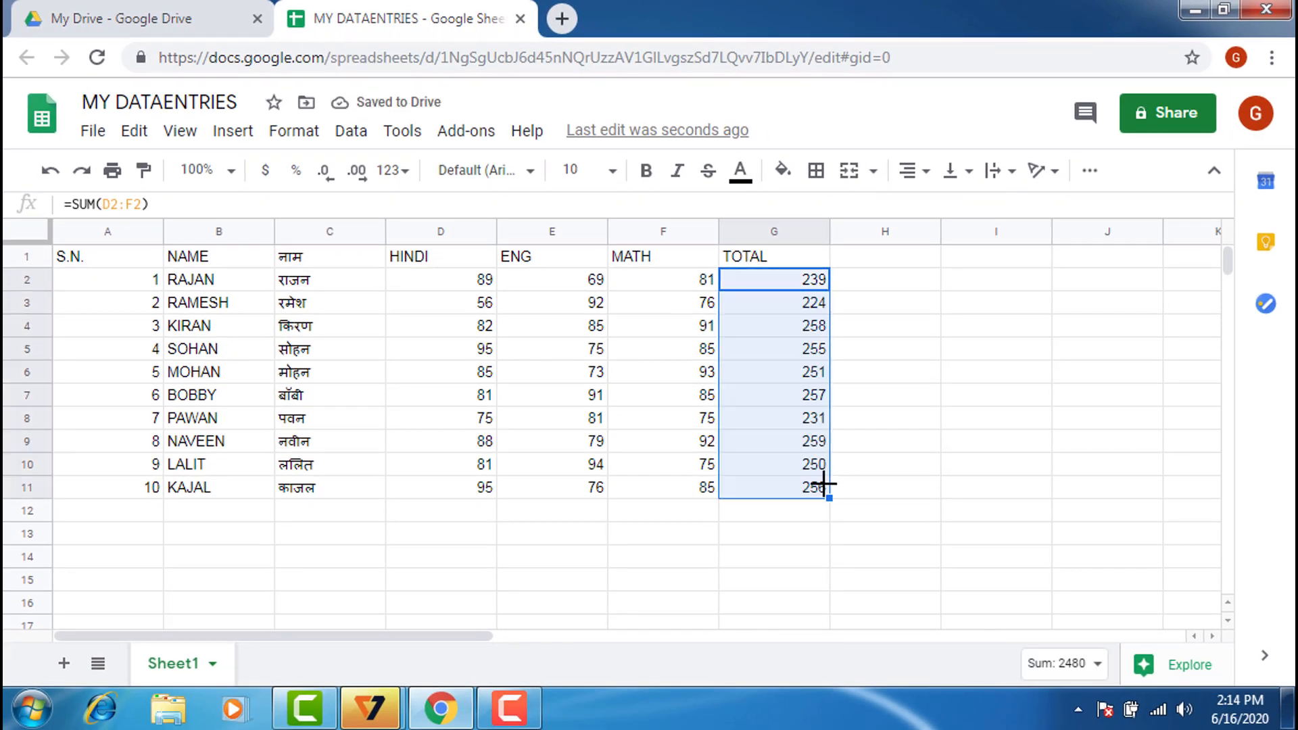
{"action": "key", "text": "Right"}
{"action": "key", "text": "Up"}
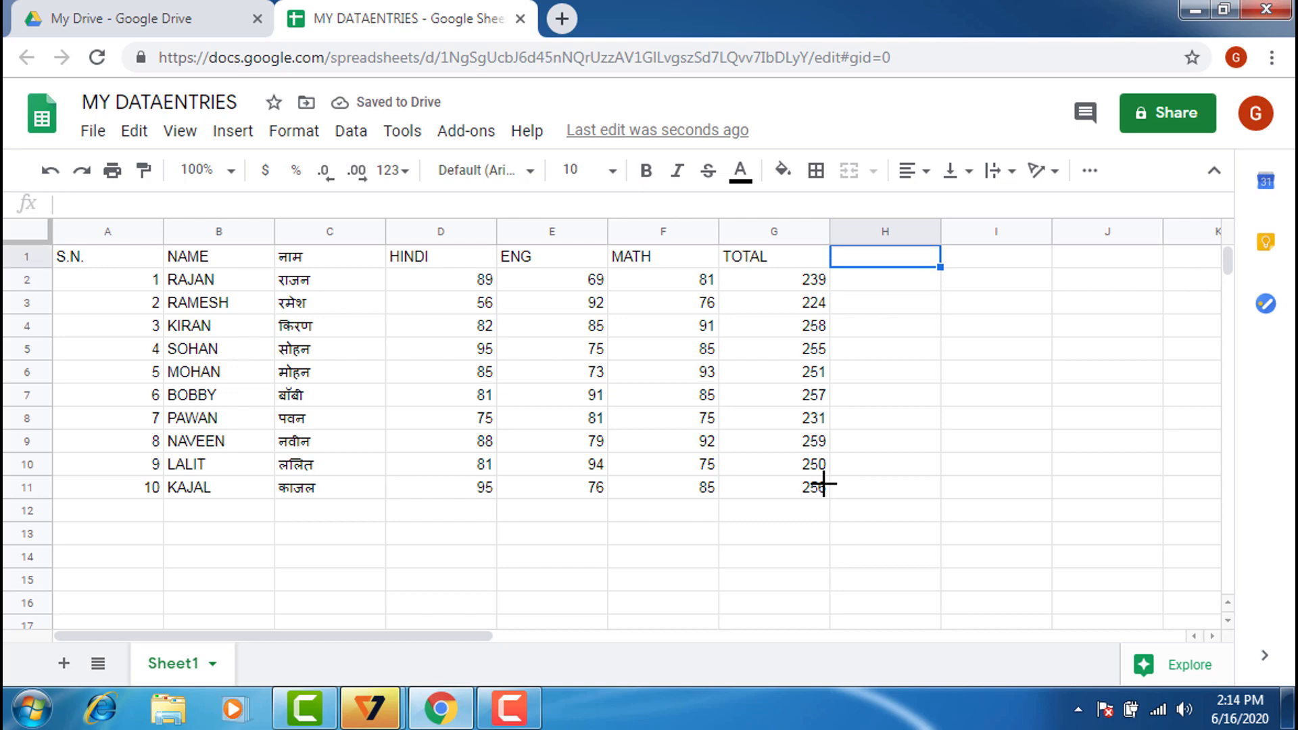
{"action": "type", "text": "MAX"}
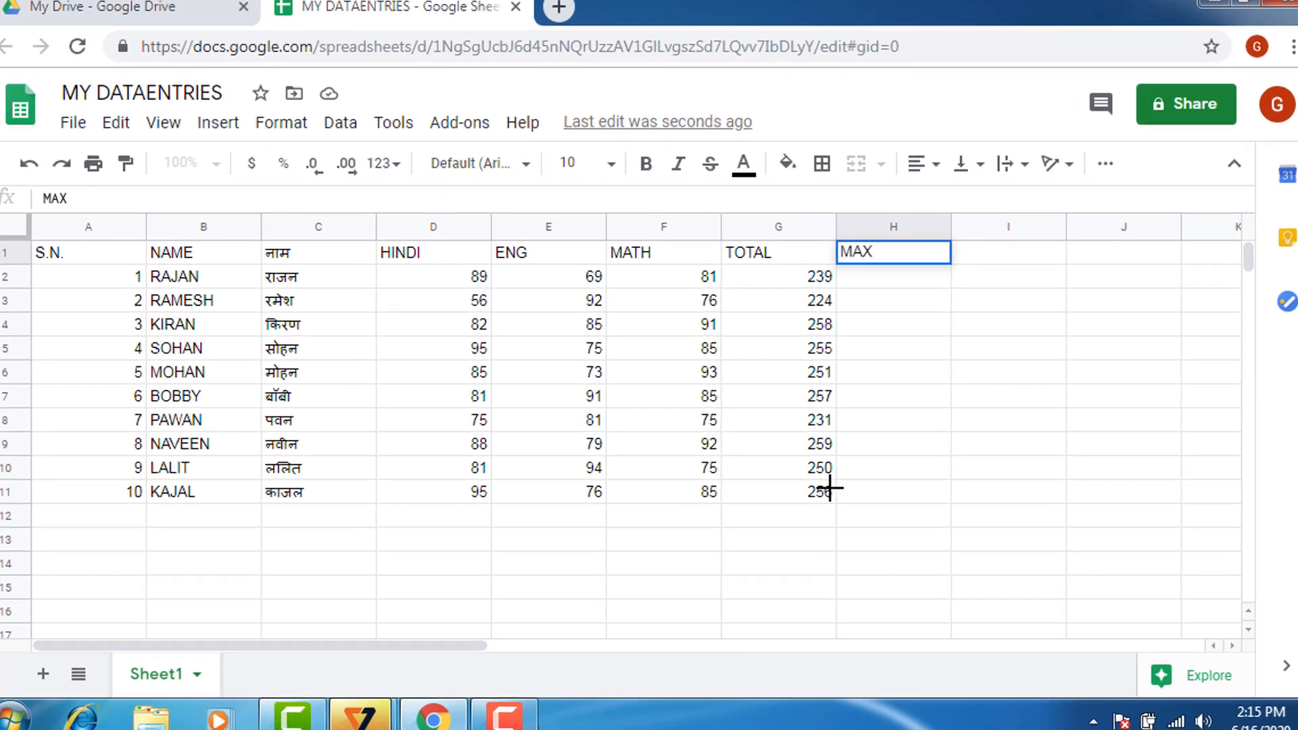
{"action": "key", "text": "BackSpace"}
{"action": "key", "text": "BackSpace"}
{"action": "key", "text": "BackSpace"}
{"action": "key", "text": "Return"}
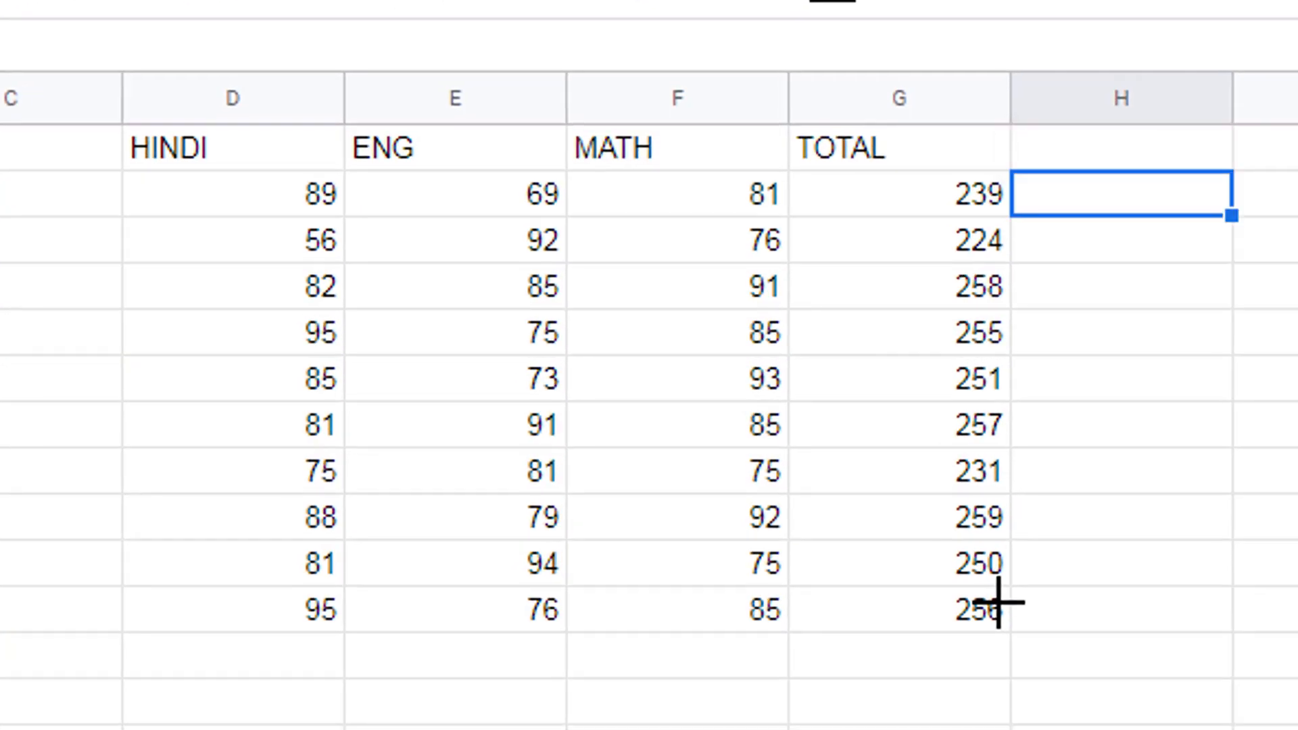
Step: Enter the heading MAX in cell H1, next to the TOTAL heading
{"action": "key", "text": "Down"}
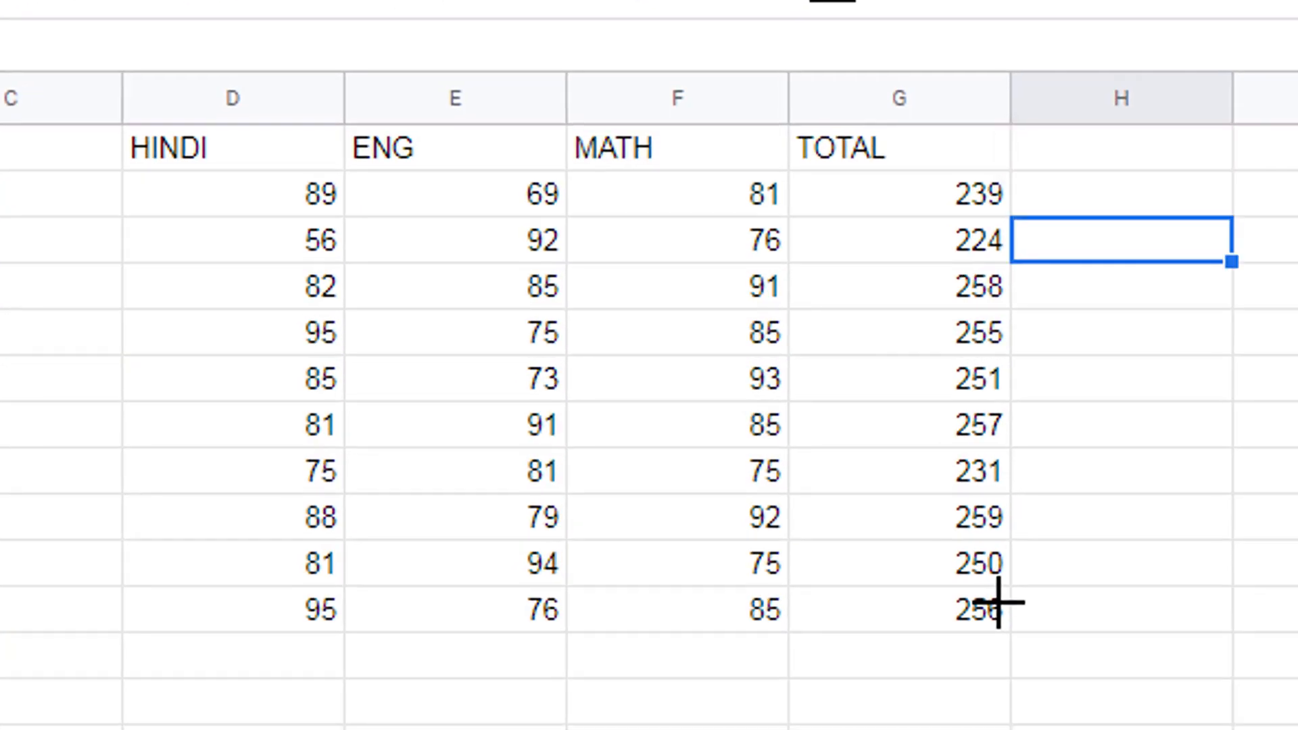
{"action": "key", "text": "Up"}
{"action": "key", "text": "Up"}
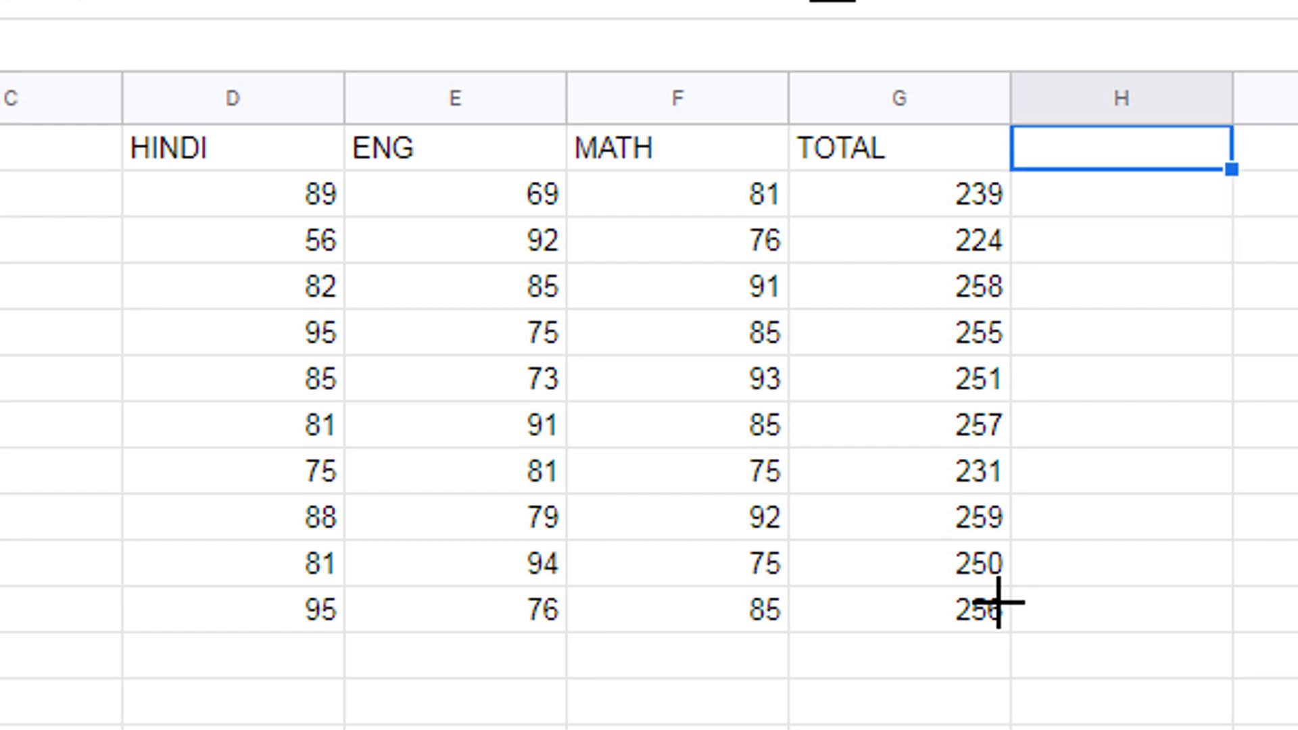
{"action": "type", "text": "MAX"}
{"action": "key", "text": "Return"}
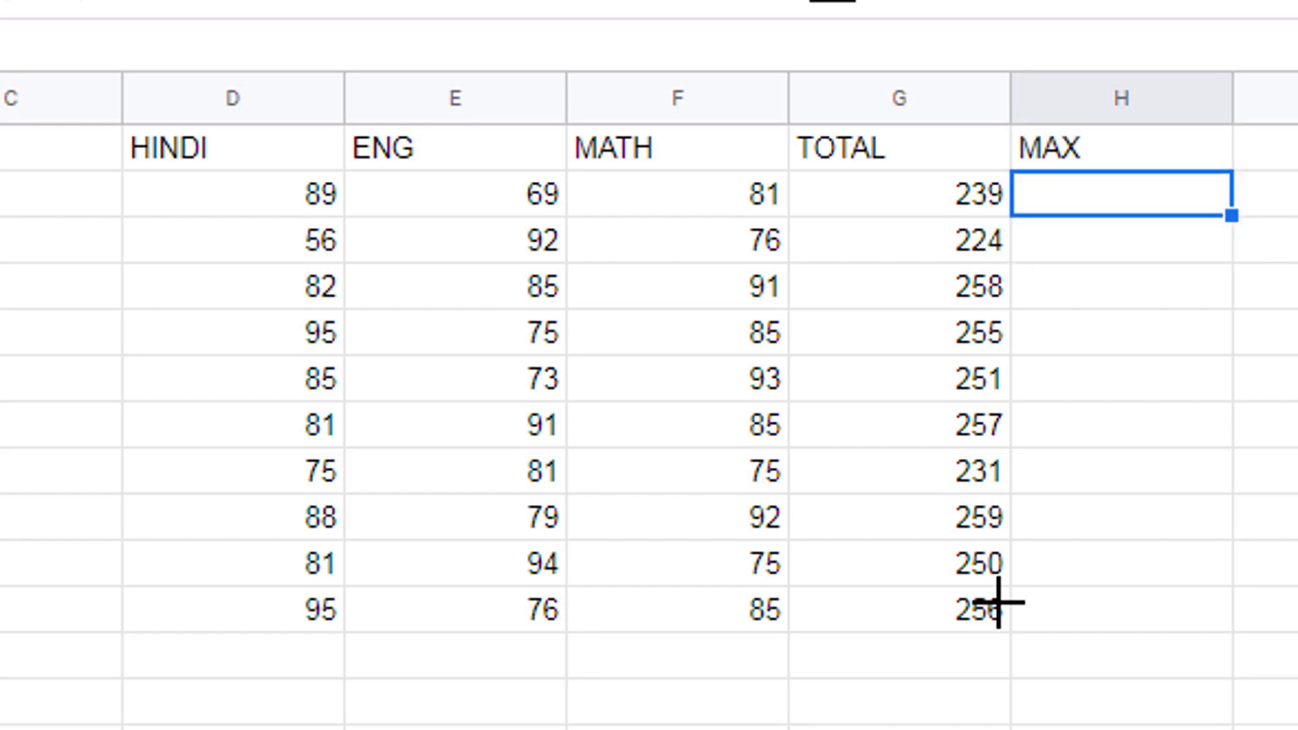
Step: Enter the formula =MAX(D2:F2) in H2 for the first student's highest mark and fill it down to H11
{"action": "type", "text": "=MAX"}
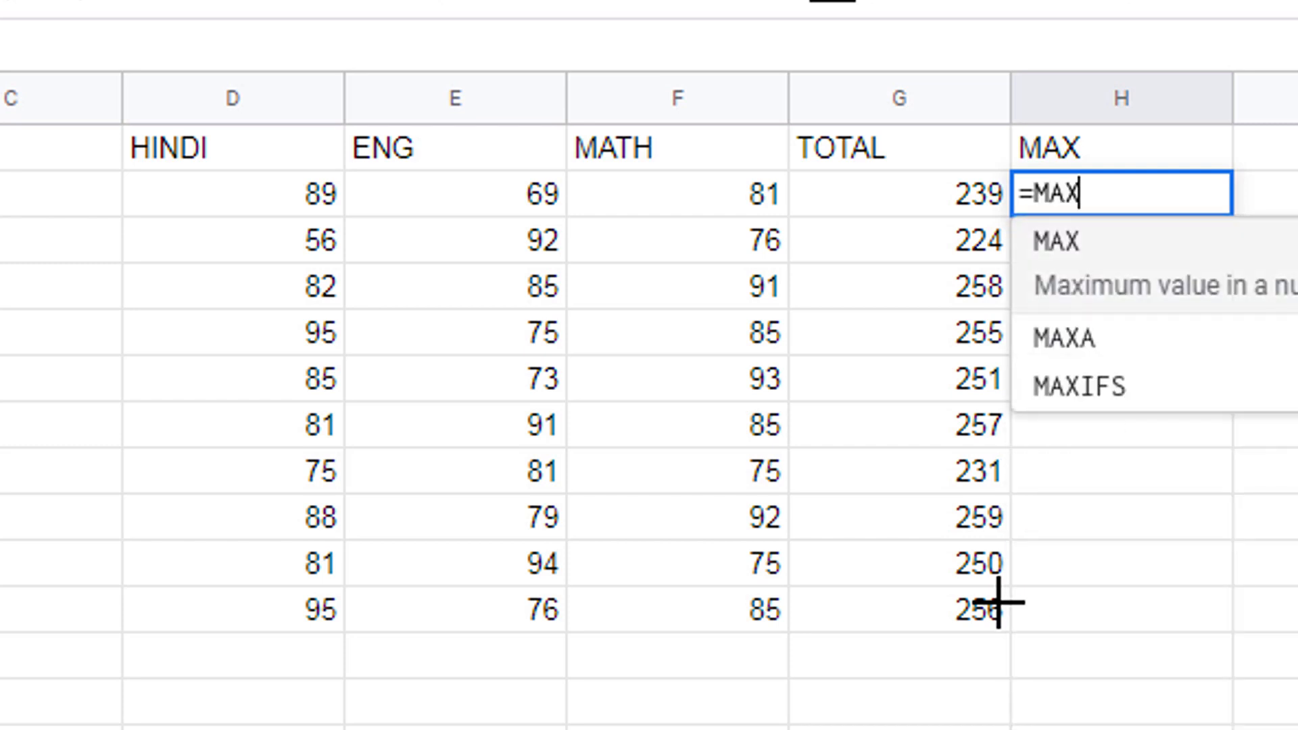
{"action": "type", "text": "("}
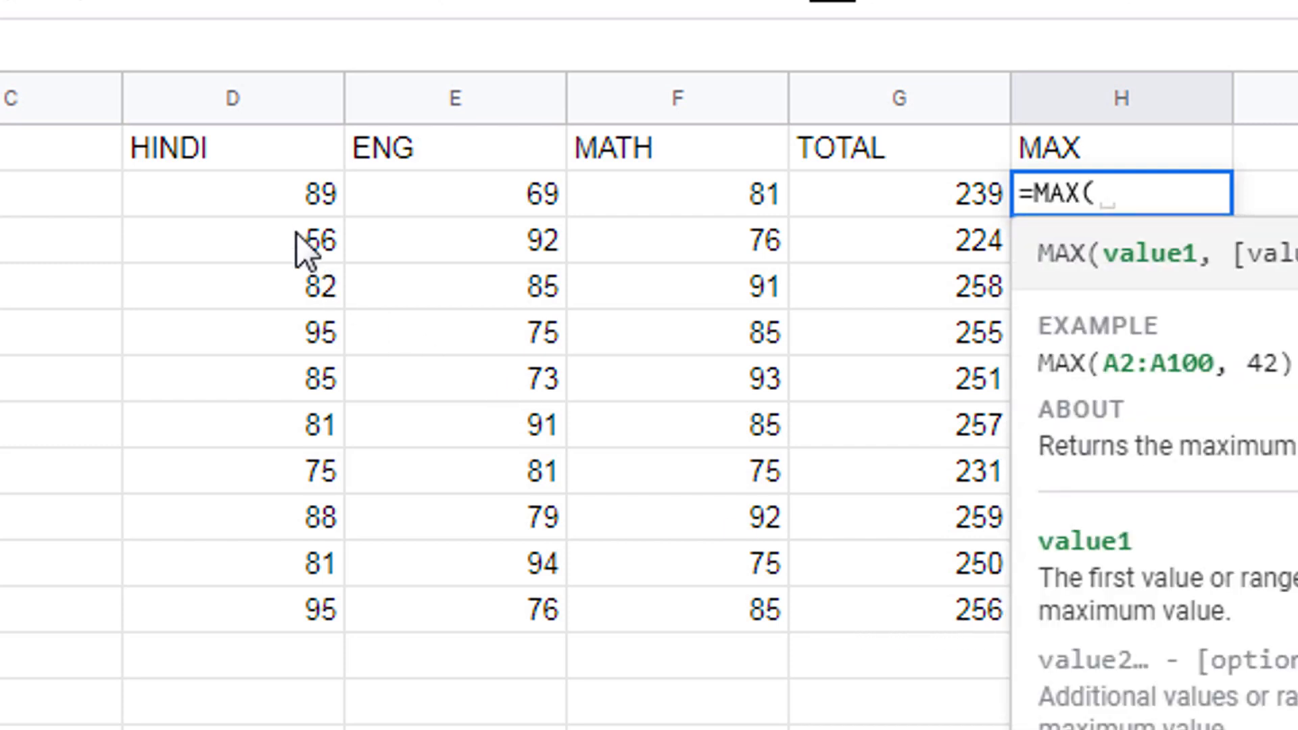
{"action": "left_click", "coordinate": [286, 203]}
{"action": "left_click_drag", "start_coordinate": [286, 199], "coordinate": [634, 185]}
{"action": "type", "text": ")"}
{"action": "key", "text": "Return"}
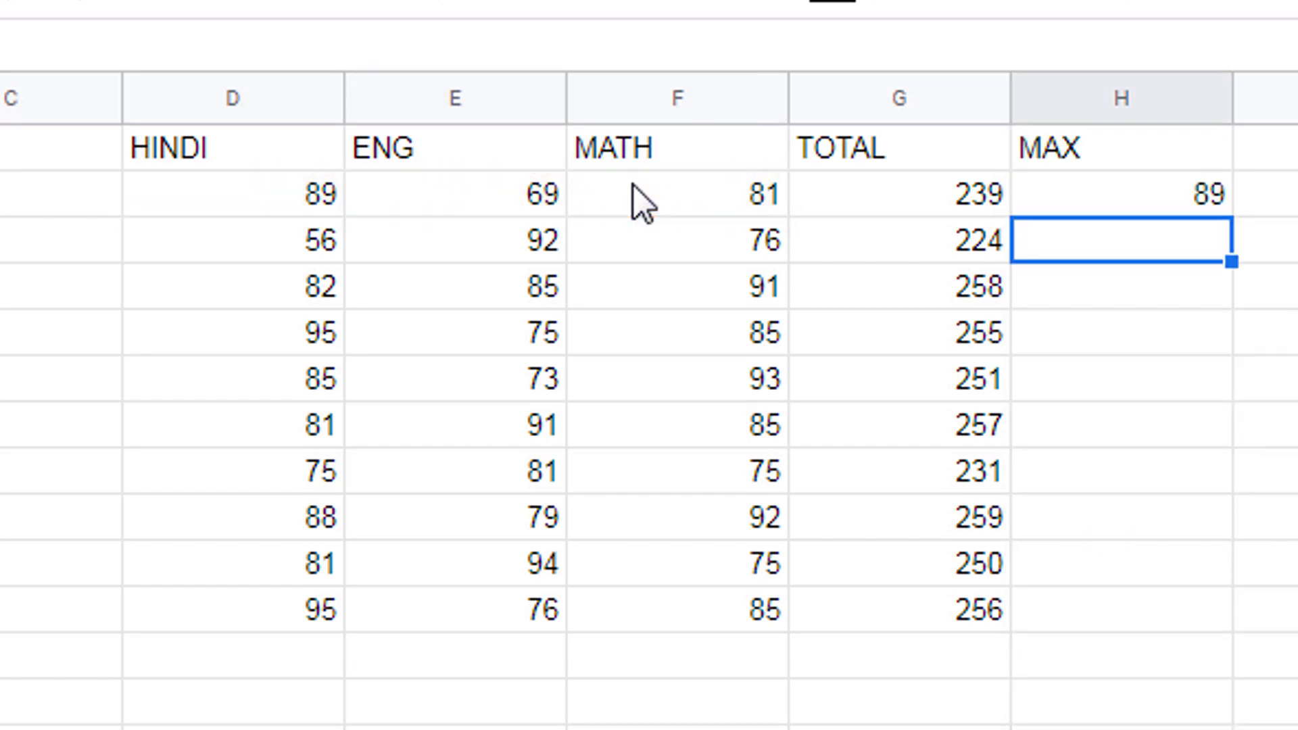
{"action": "key", "text": "Up"}
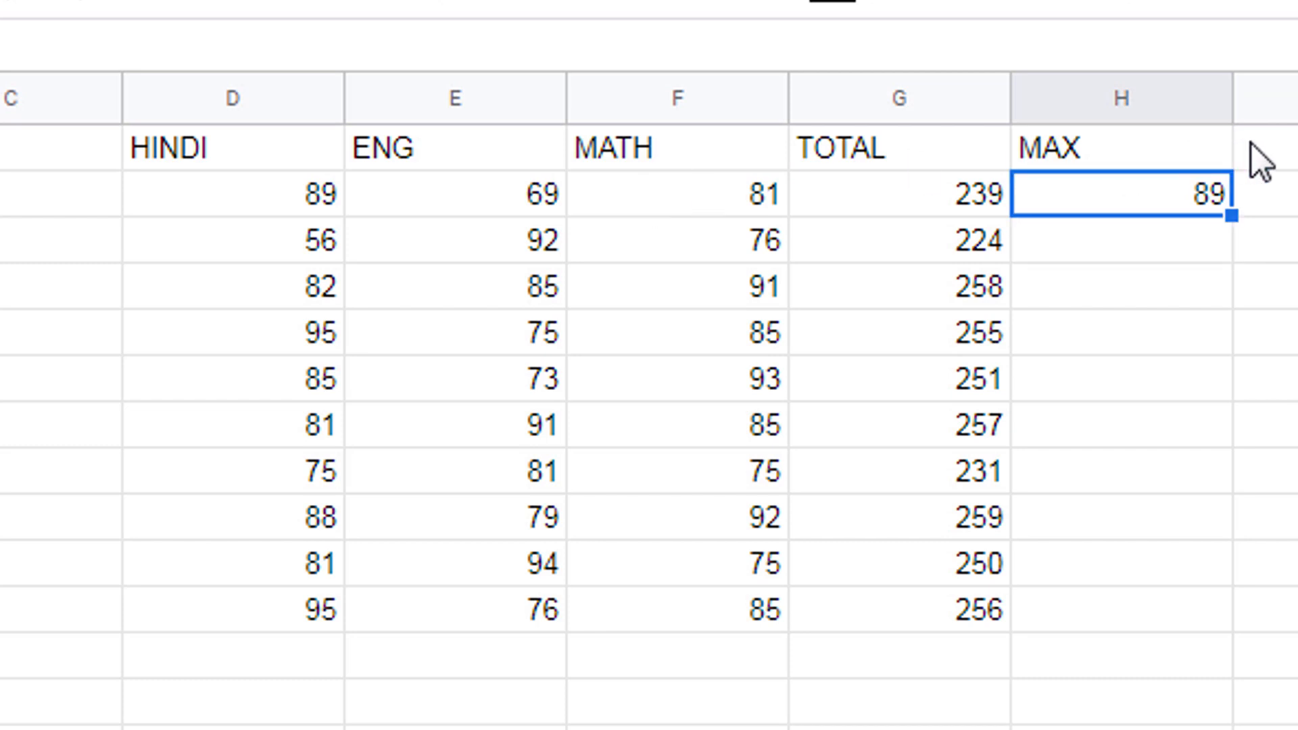
{"action": "left_click_drag", "start_coordinate": [1227, 213], "coordinate": [1227, 605]}
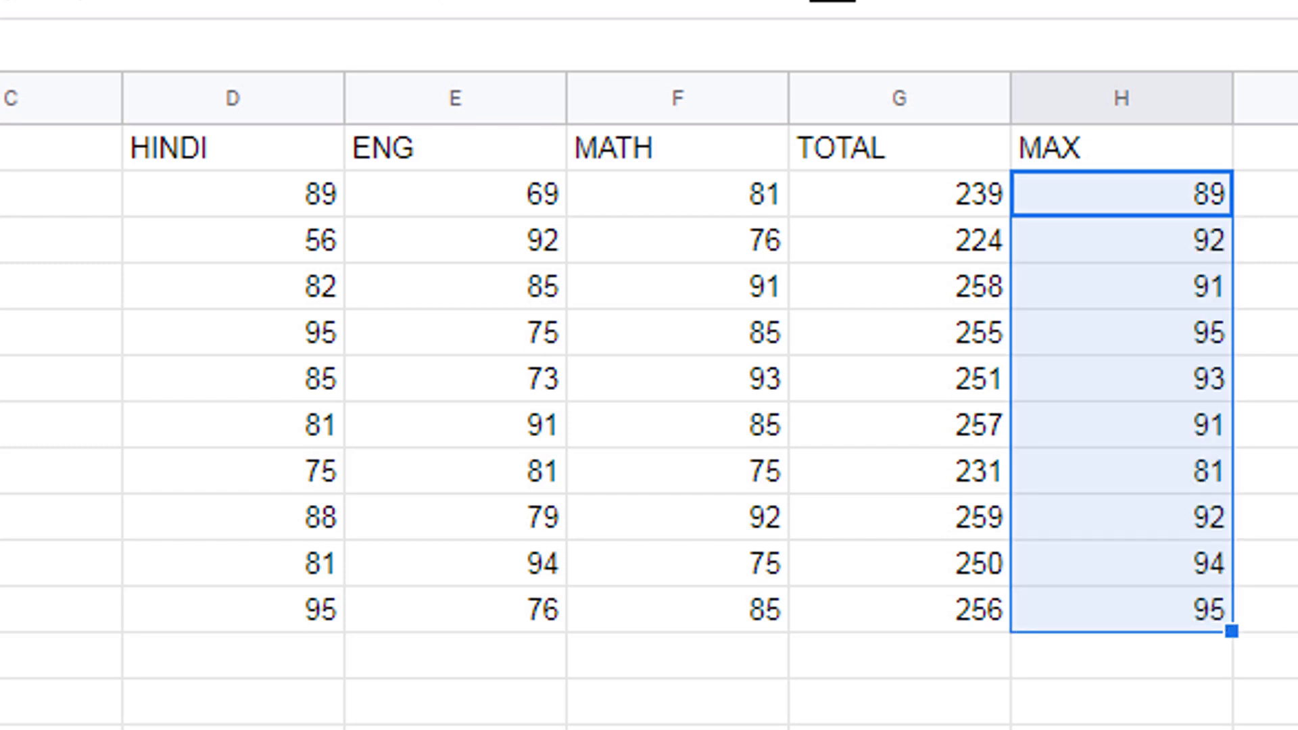
Step: Enter the heading AVG in cell I1, next to the MAX heading
{"action": "key", "text": "Right"}
{"action": "key", "text": "Up"}
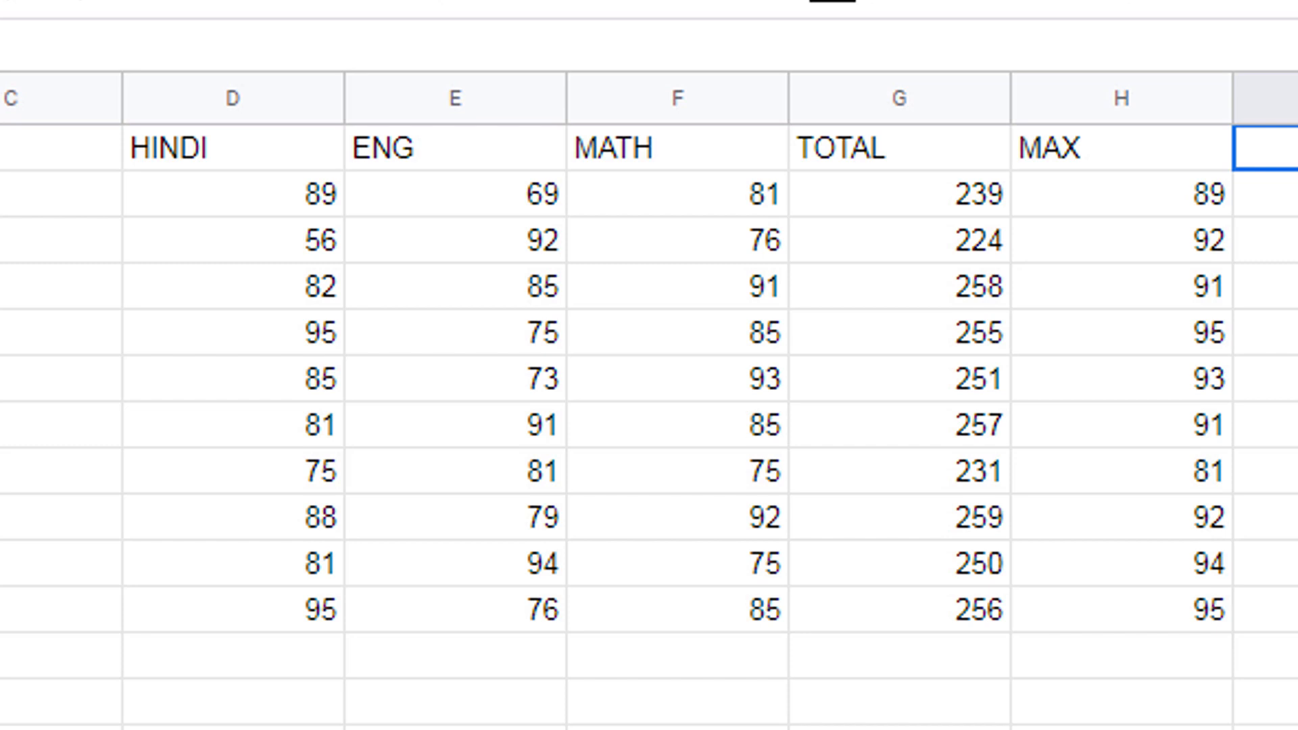
{"action": "type", "text": "AVG"}
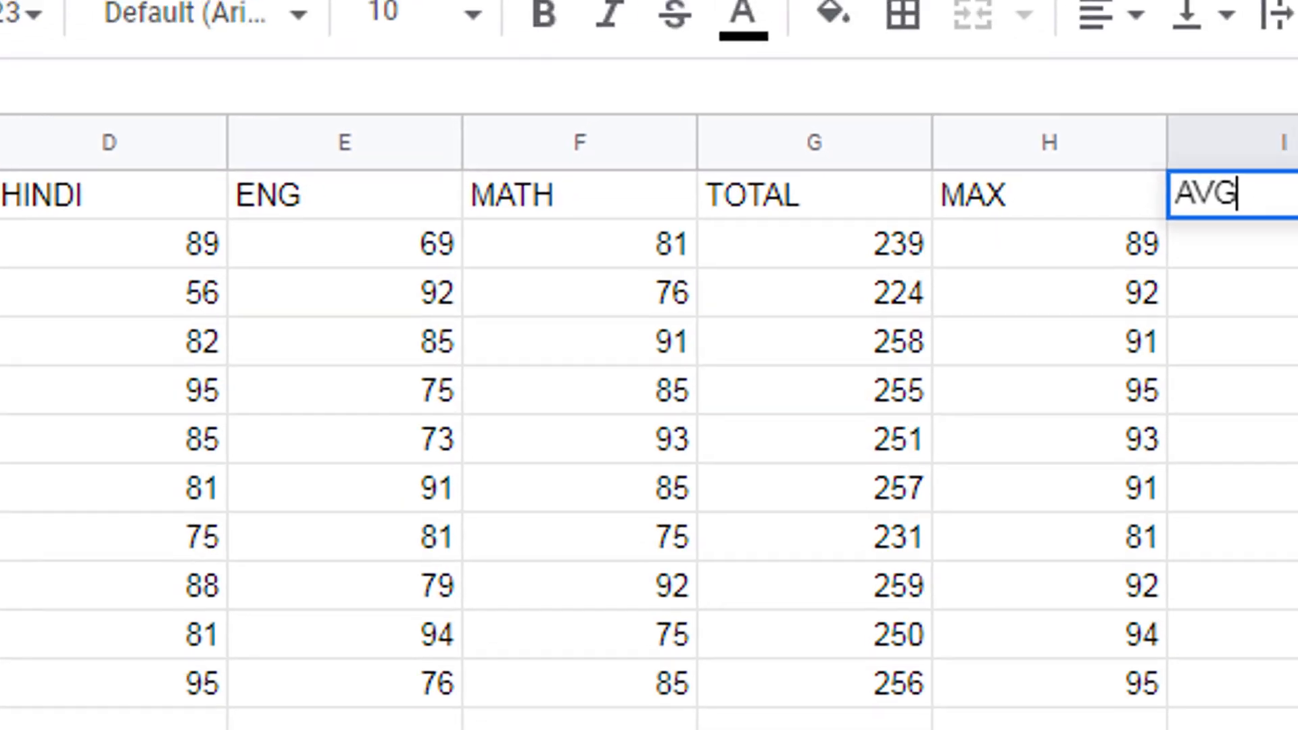
{"action": "key", "text": "Return"}
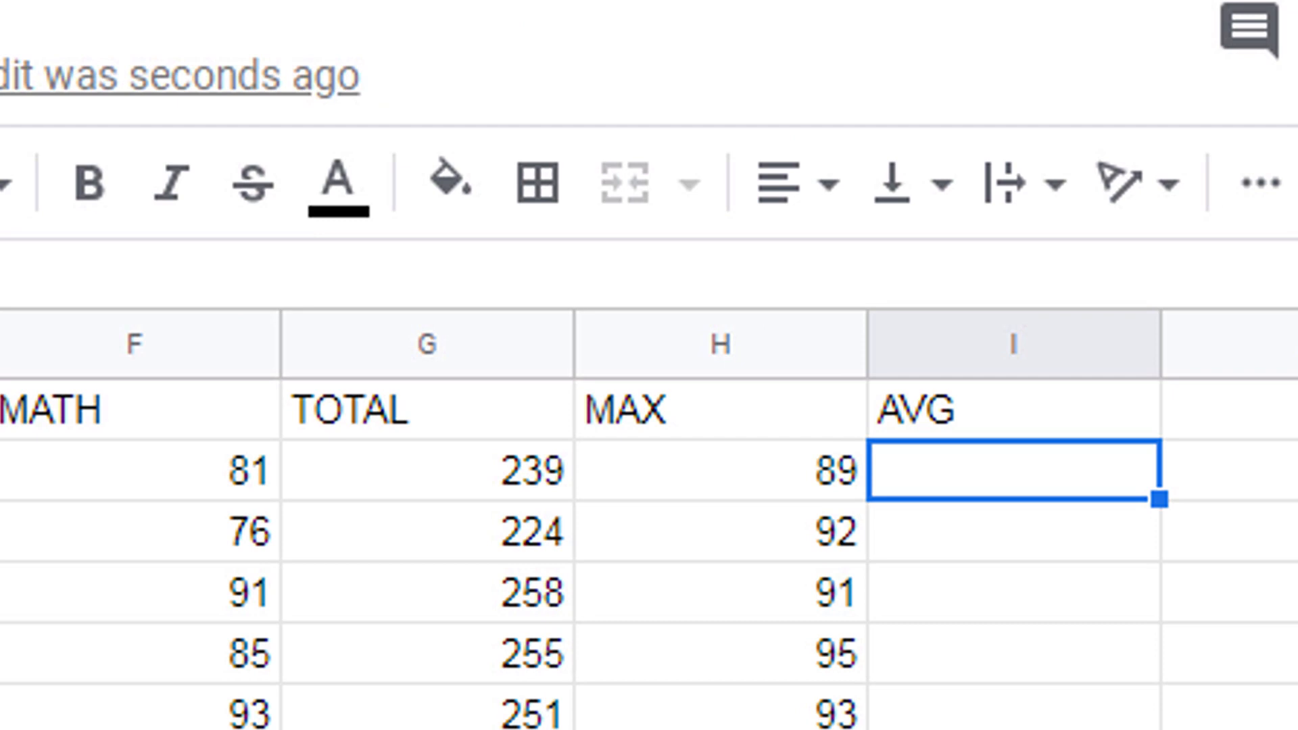
Step: Enter the formula =AVERAGE(D2:F2) in I2 to average the first student's marks
{"action": "type", "text": "="}
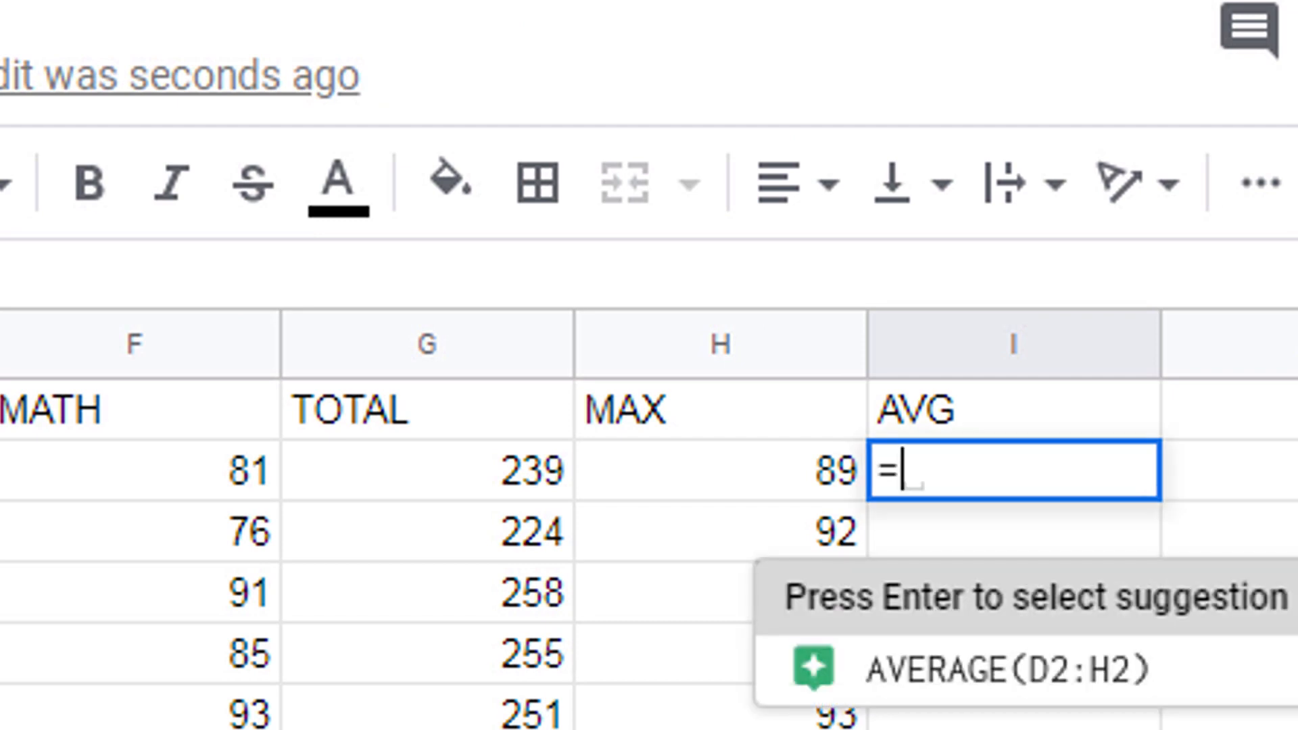
{"action": "type", "text": "AVERA"}
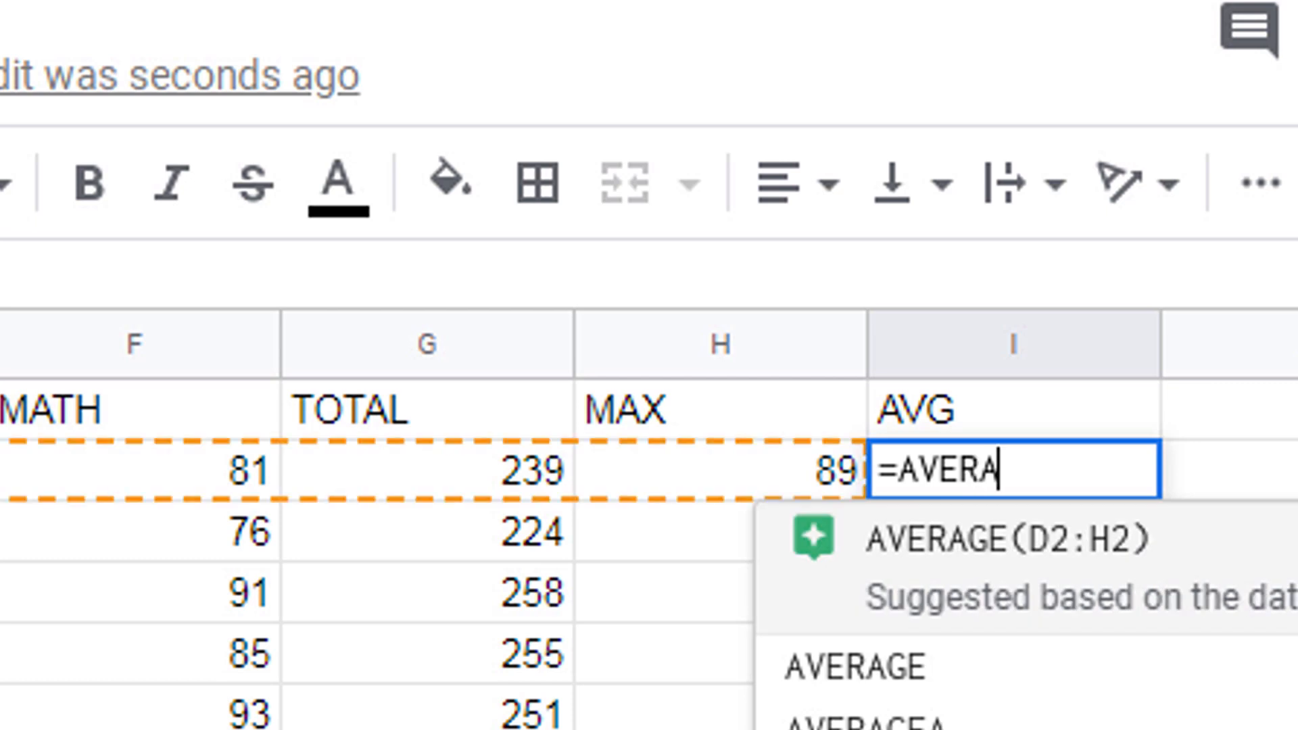
{"action": "type", "text": "GE"}
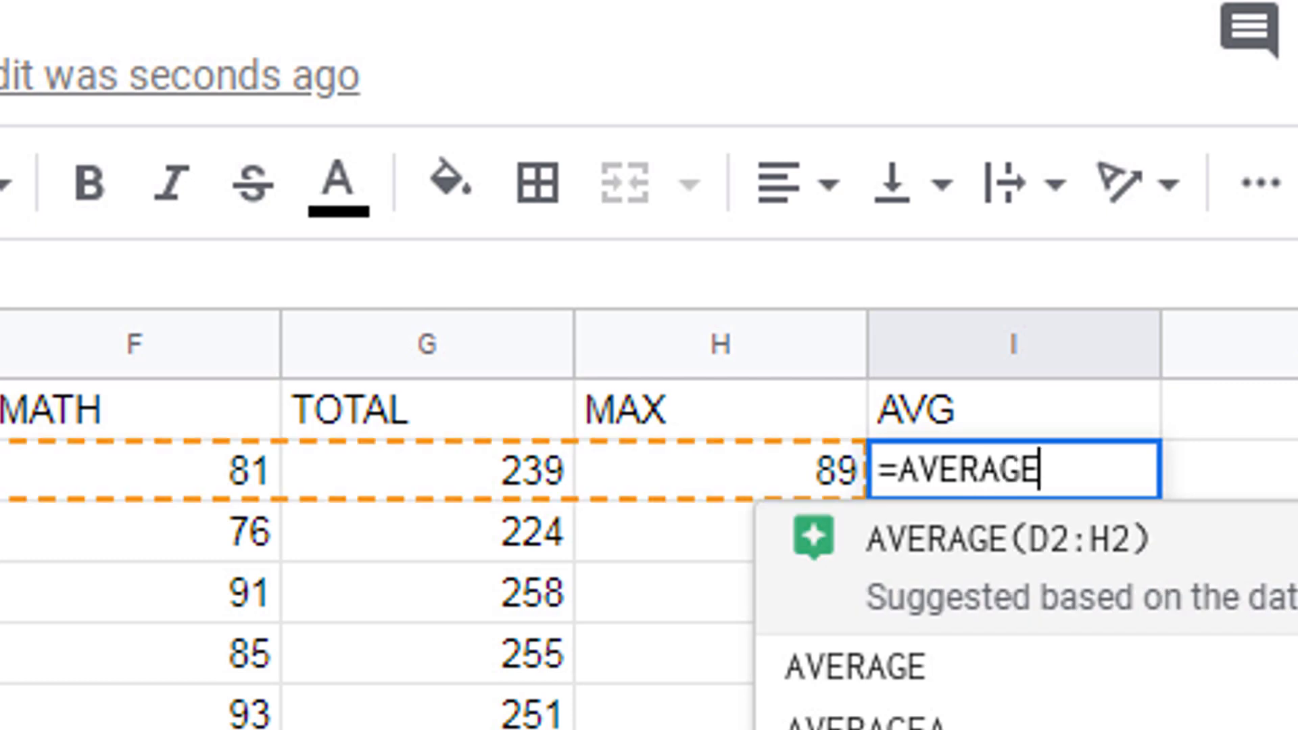
{"action": "type", "text": "("}
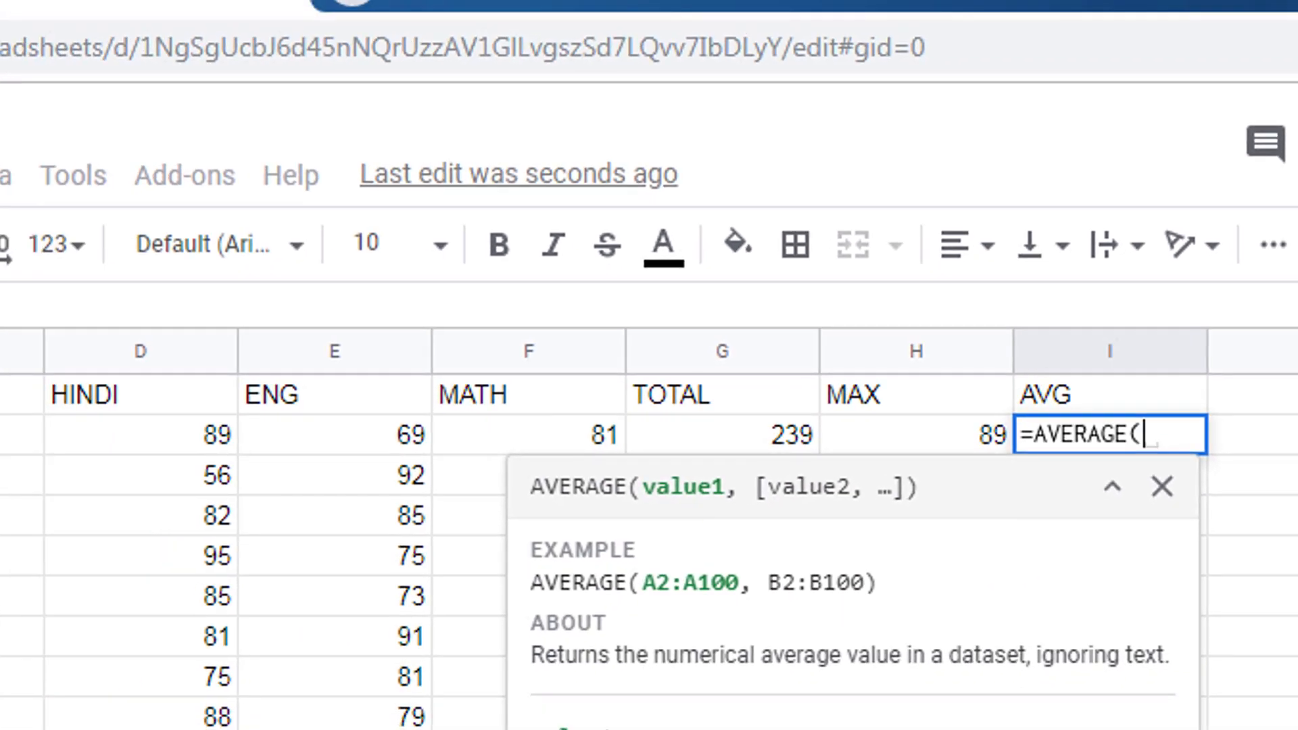
{"action": "left_click", "coordinate": [181, 443]}
{"action": "left_click_drag", "start_coordinate": [282, 445], "coordinate": [453, 436]}
{"action": "type", "text": ")"}
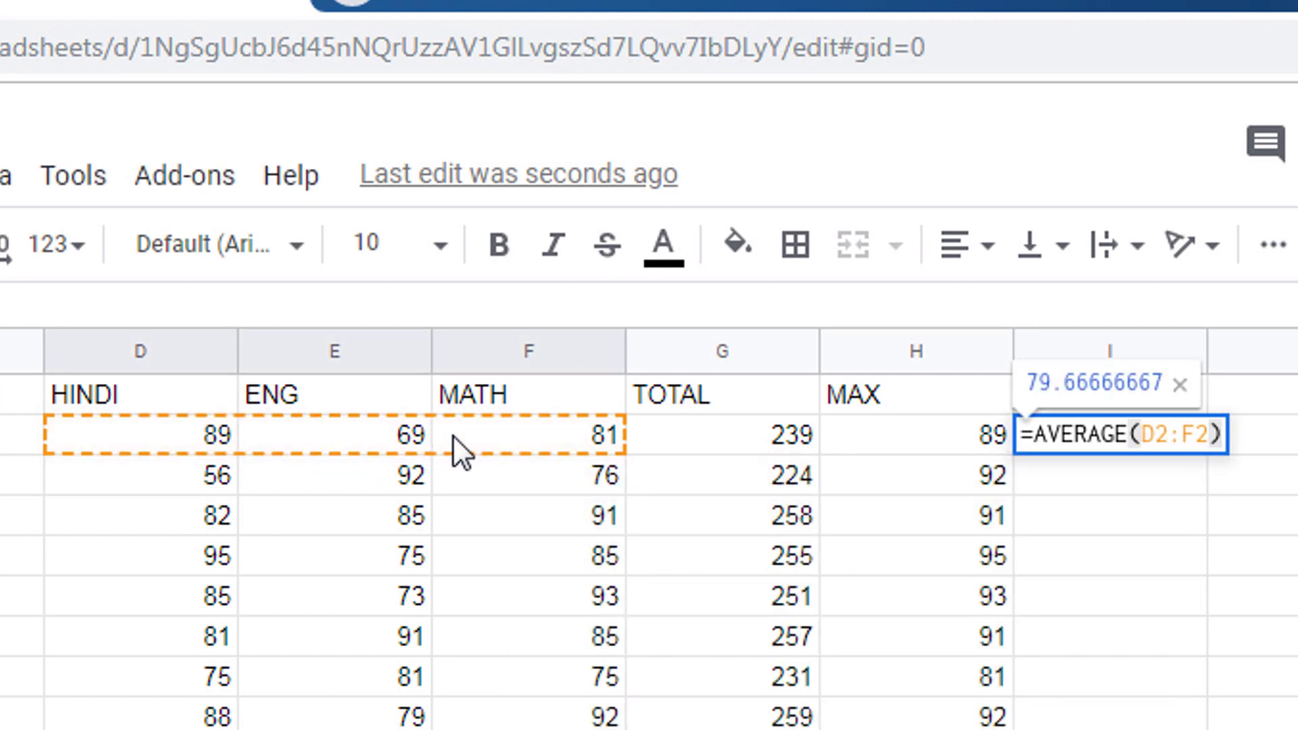
{"action": "key", "text": "Return"}
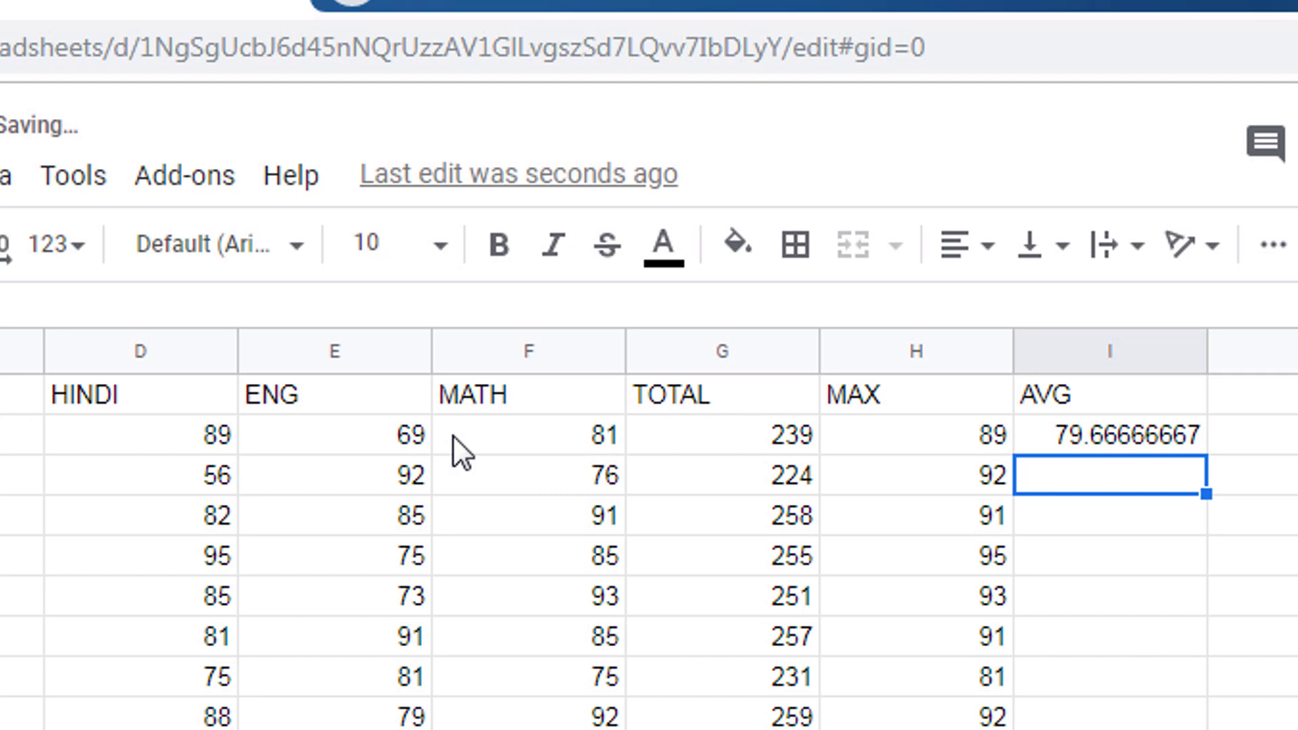
Step: Fill the AVERAGE formula from I2 down to I11 to cover every student
{"action": "left_click", "coordinate": [1155, 429]}
{"action": "left_click_drag", "start_coordinate": [1205, 452], "coordinate": [1203, 729]}
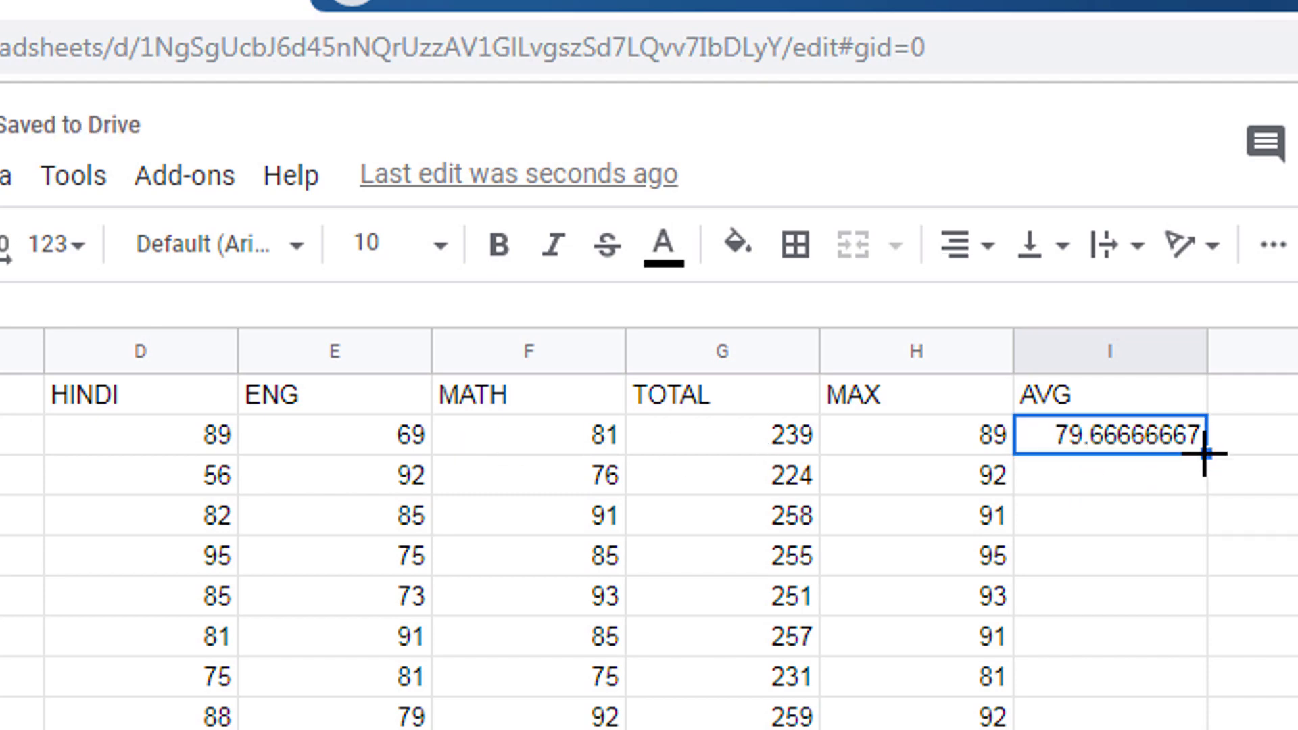
{"action": "left_click_drag", "start_coordinate": [1050, 468], "coordinate": [1049, 481]}
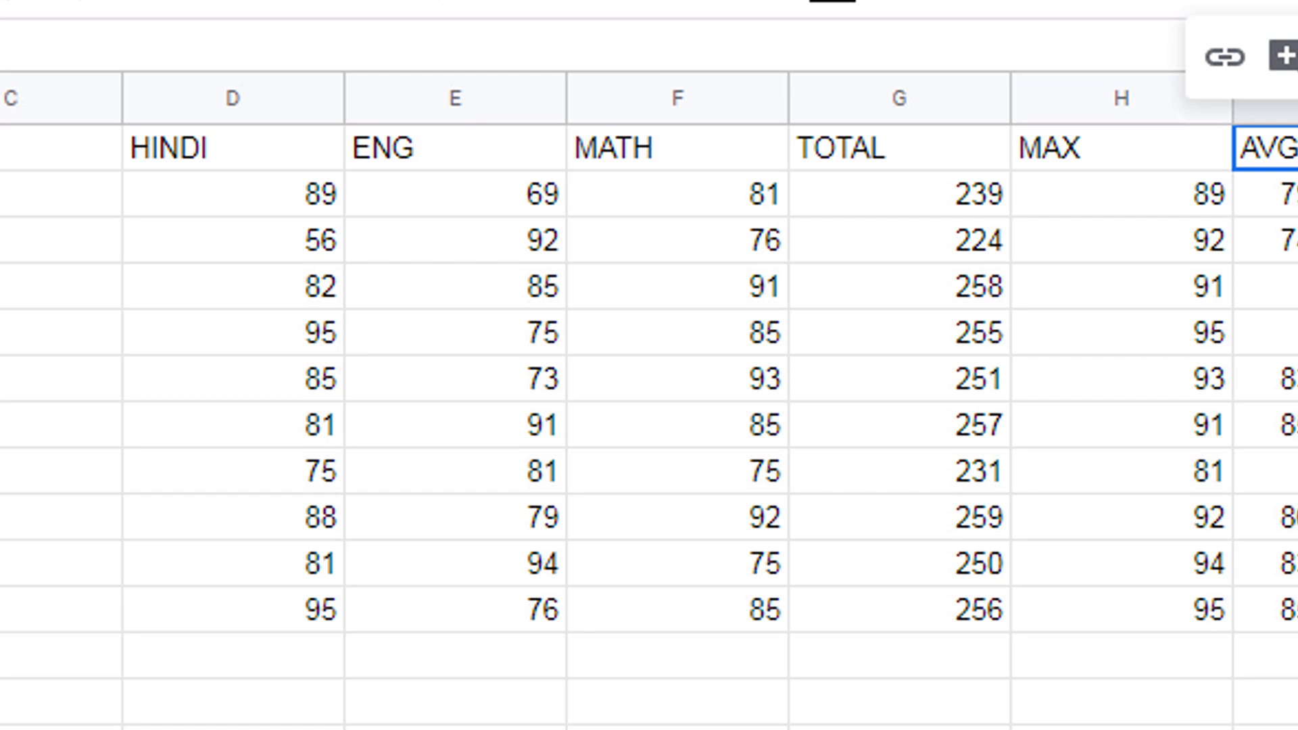
Step: Look over the list of common functions offered for insertion into a cell
{"action": "key", "text": "Right"}
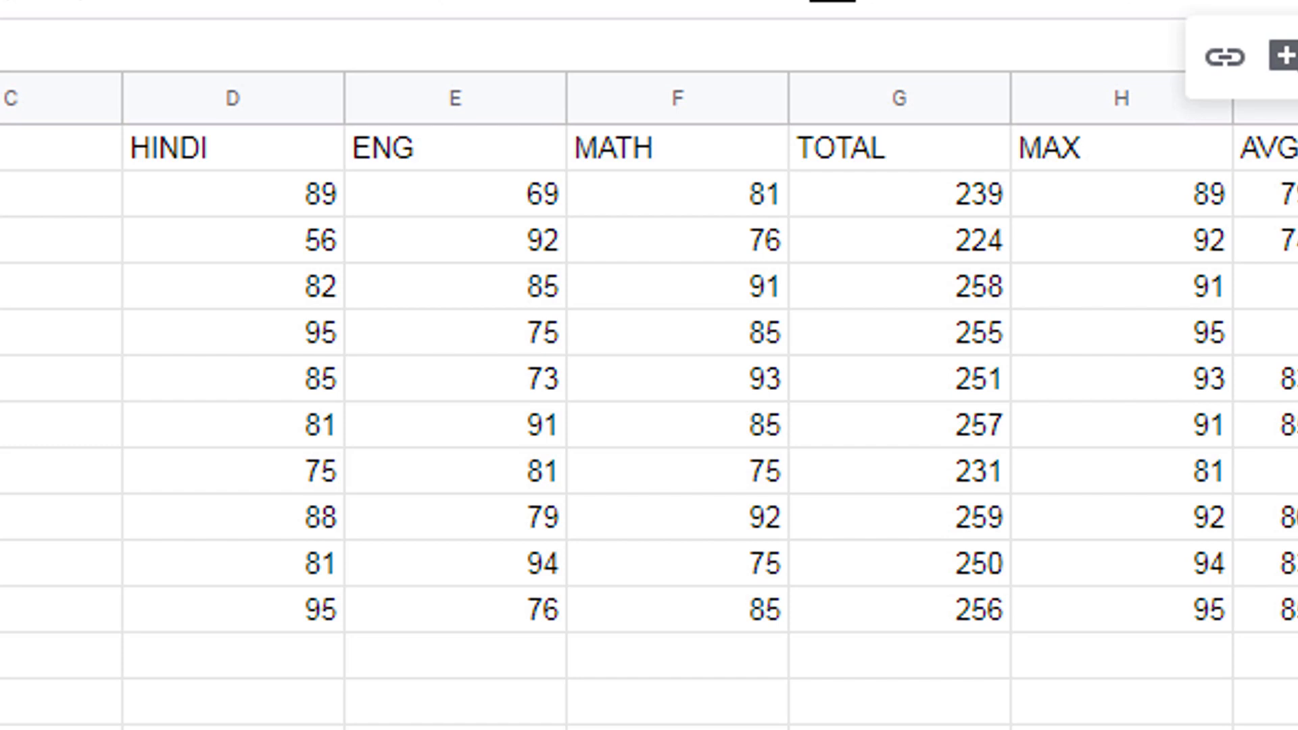
{"action": "left_click", "coordinate": [1158, 184]}
{"action": "left_click", "coordinate": [1158, 184]}
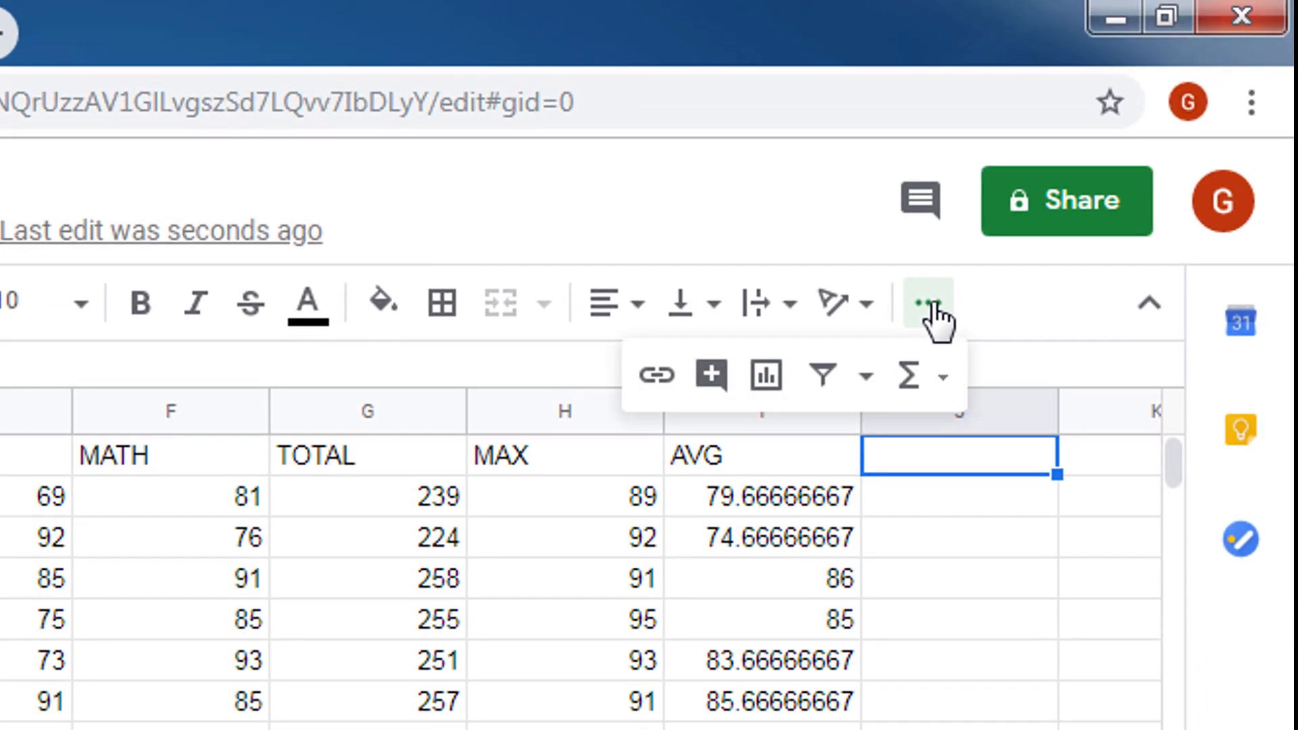
{"action": "left_click", "coordinate": [946, 386]}
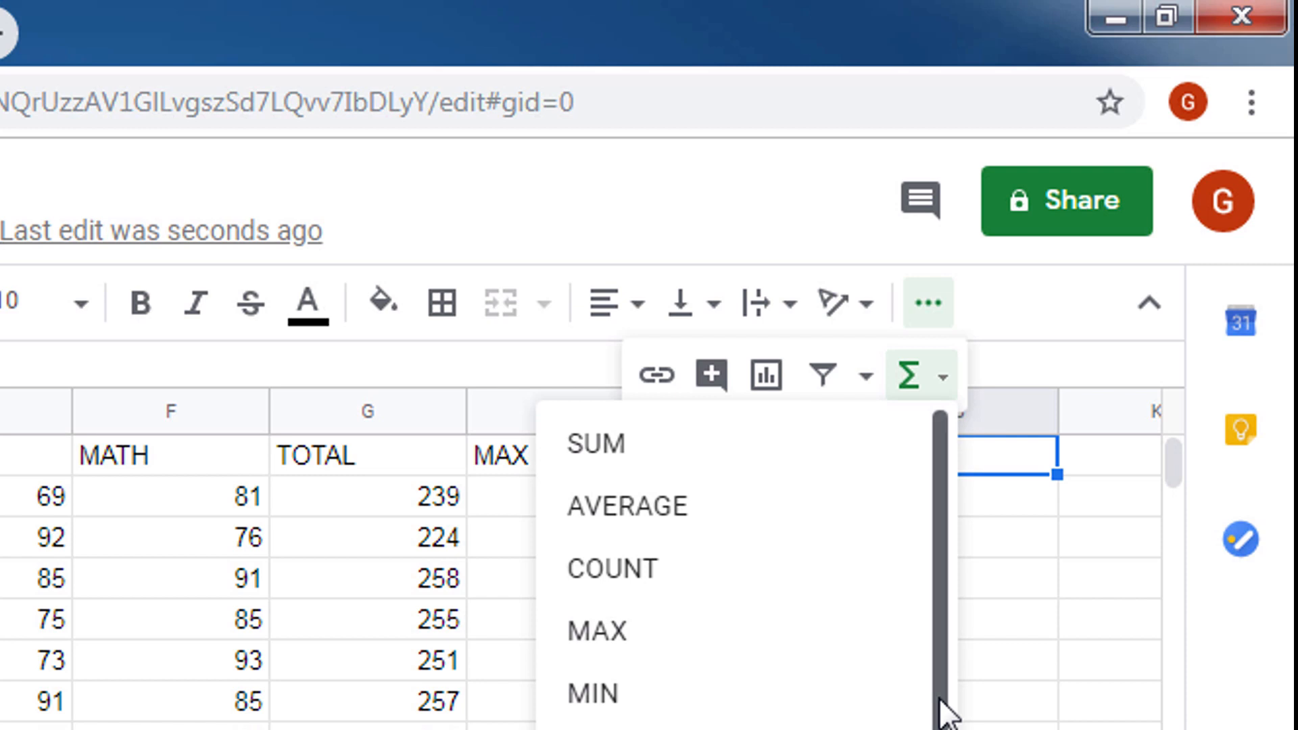
{"action": "left_click", "coordinate": [1028, 491]}
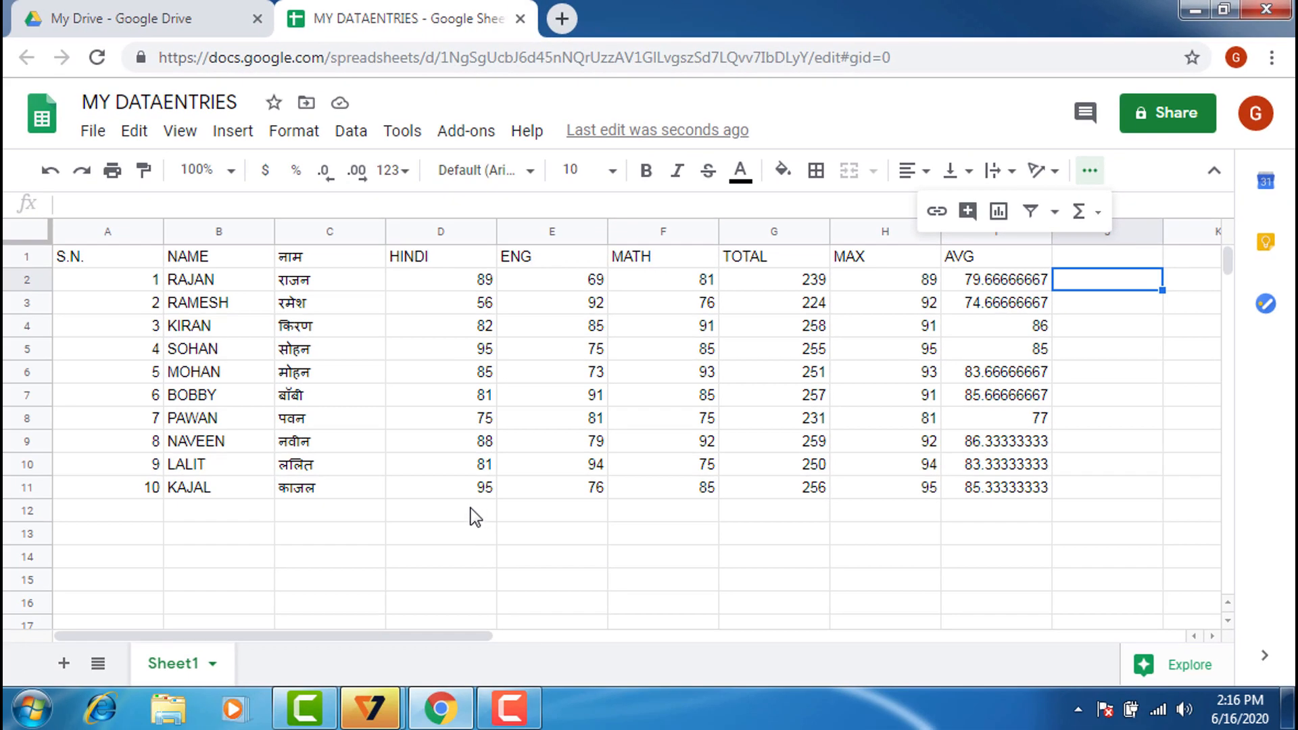
Step: Enter the formula =COUNT(D2:D11) in D12 to count the HINDI marks
{"action": "left_click", "coordinate": [471, 510]}
{"action": "type", "text": "=C"}
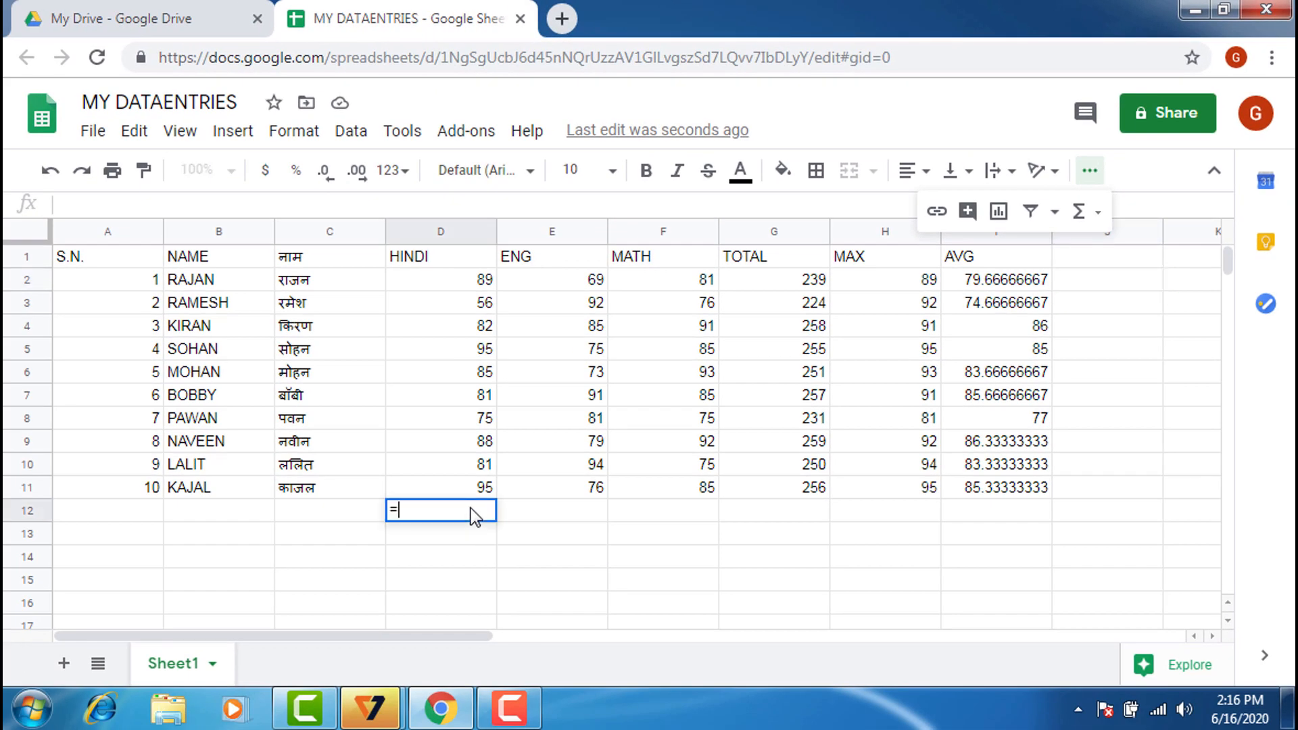
{"action": "type", "text": "OUNT"}
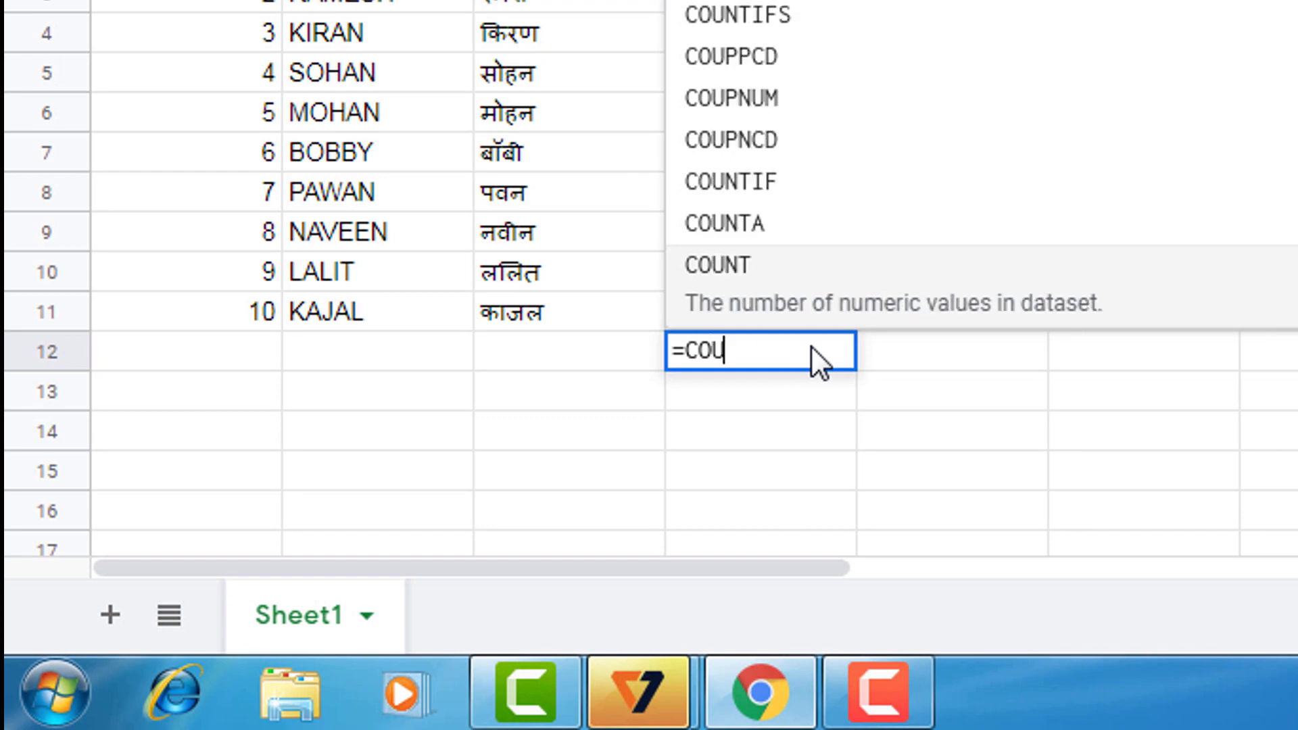
{"action": "type", "text": "("}
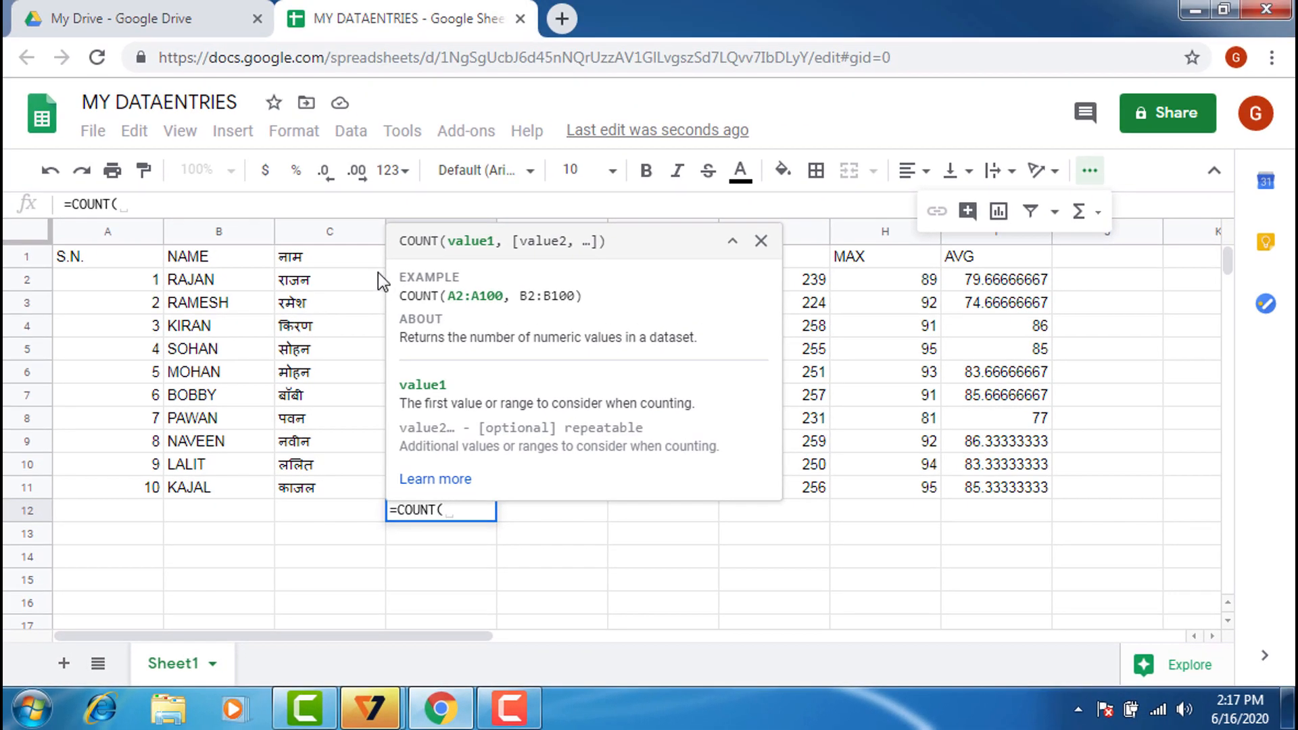
{"action": "left_click", "coordinate": [375, 262]}
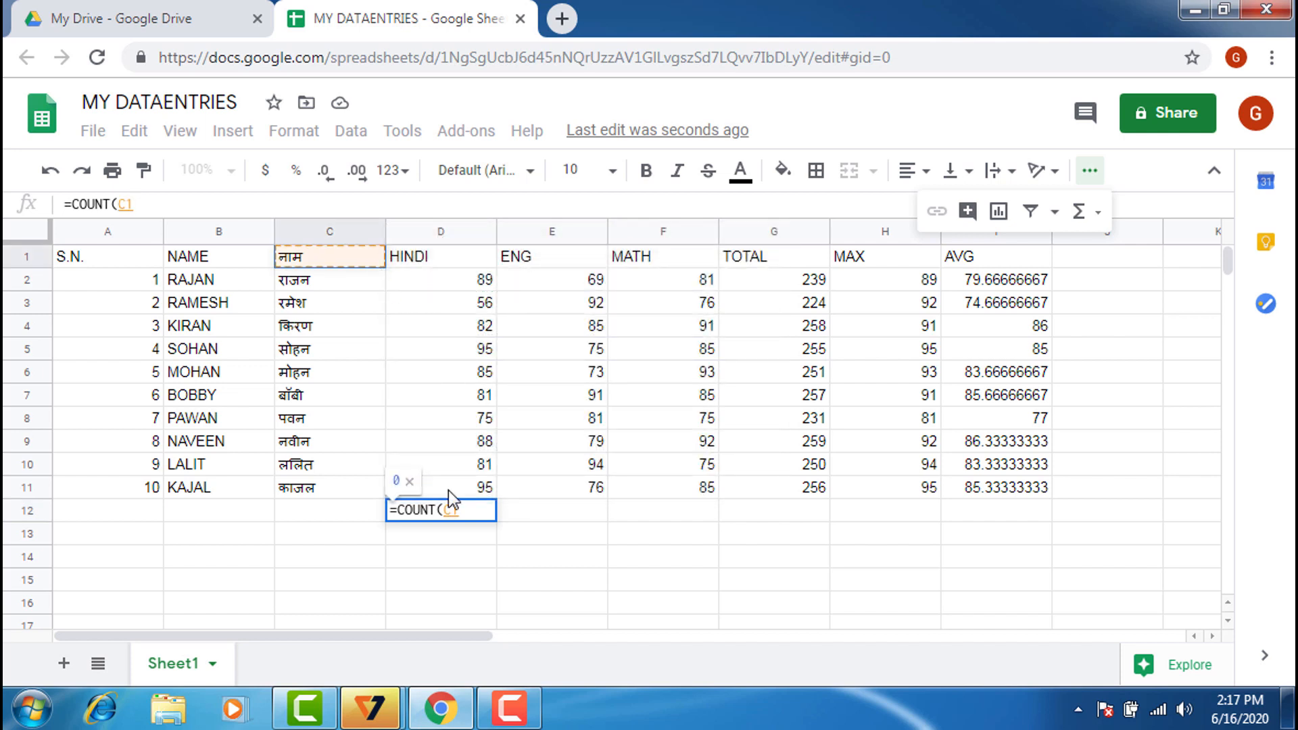
{"action": "left_click_drag", "start_coordinate": [463, 481], "coordinate": [453, 285]}
{"action": "type", "text": ")"}
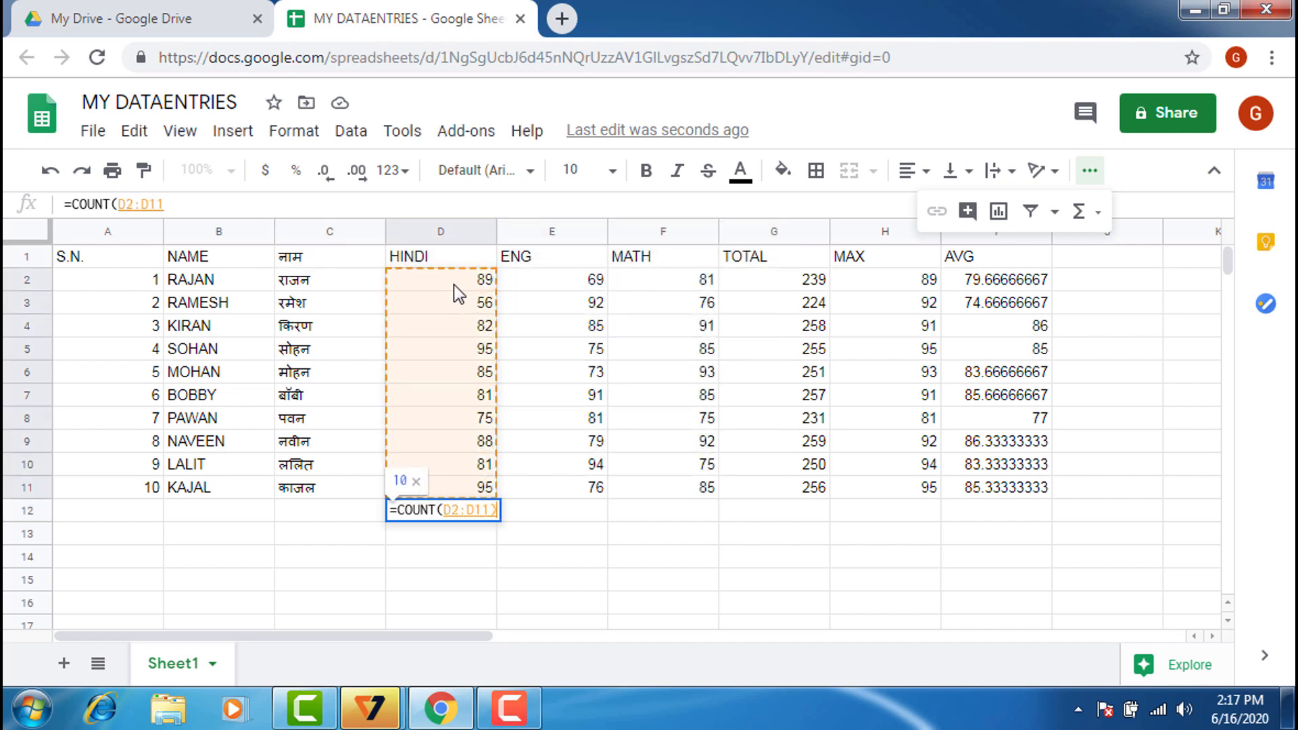
{"action": "key", "text": "Return"}
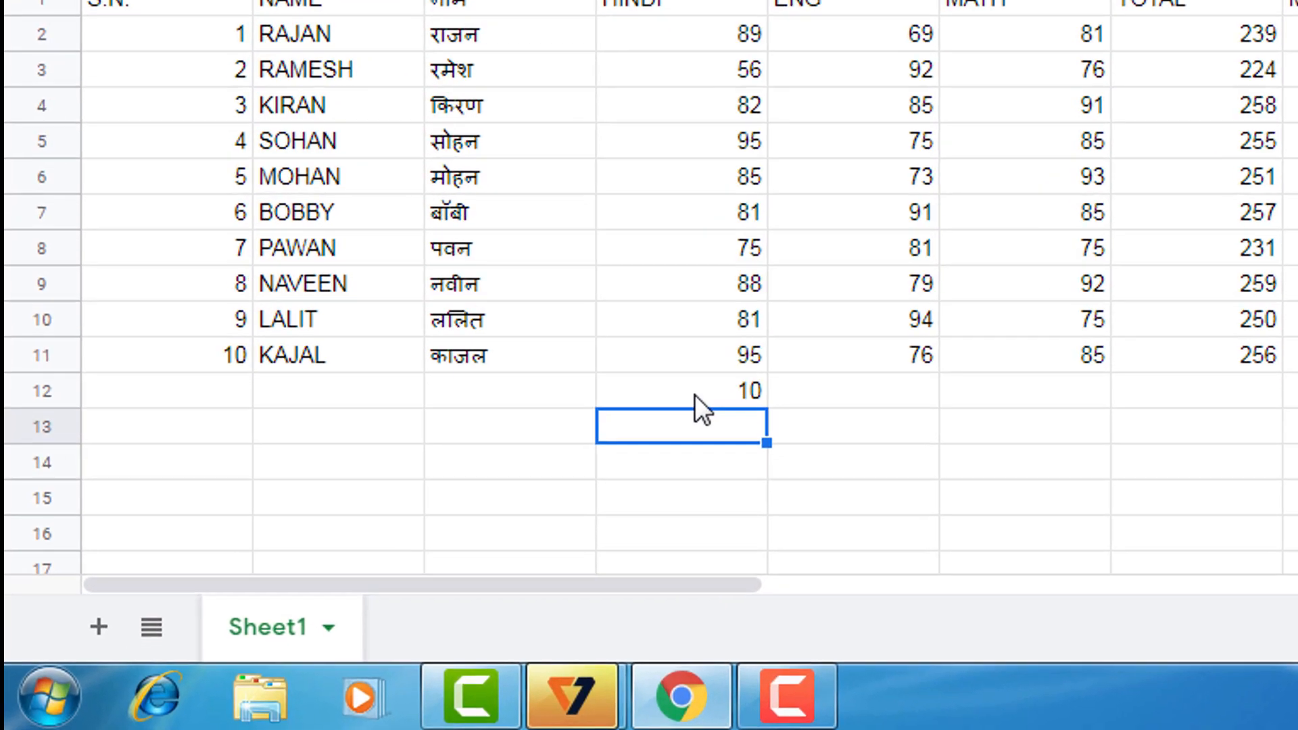
Step: Review the COUNT formula in D12 and look over the available function categories
{"action": "left_click", "coordinate": [695, 395]}
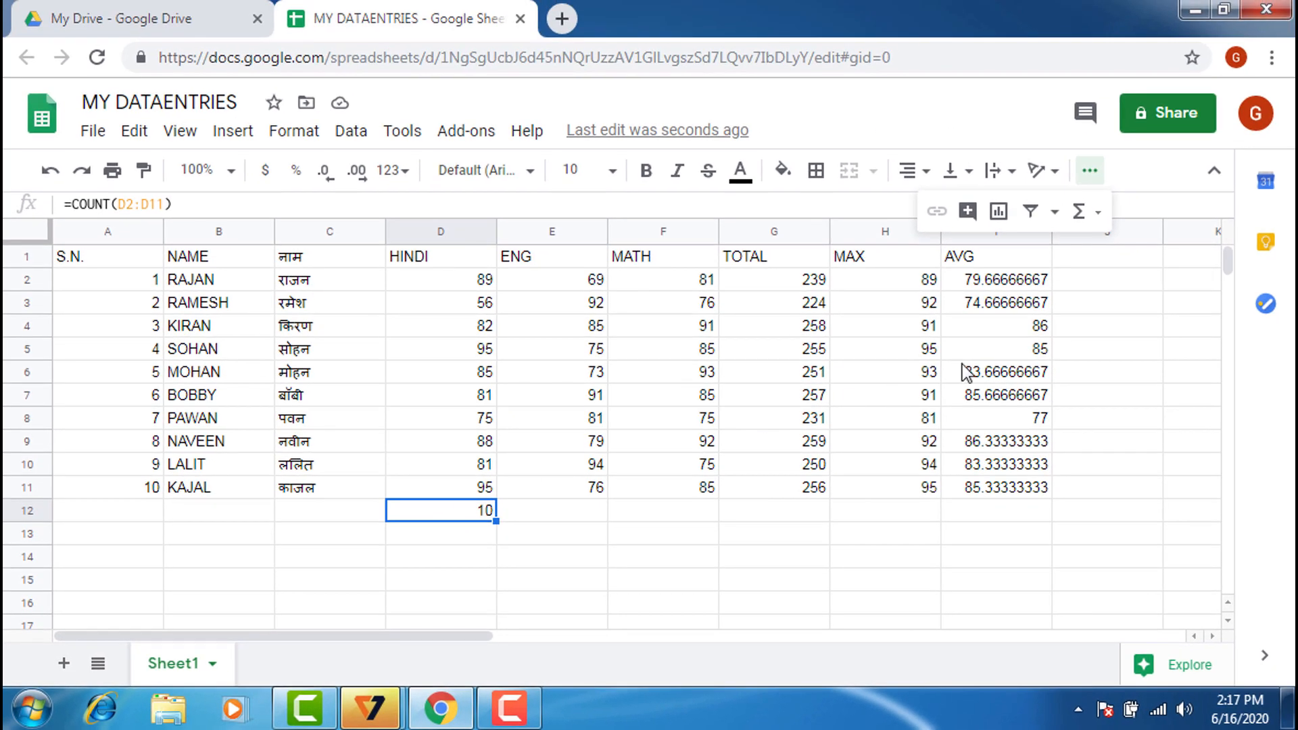
{"action": "left_click", "coordinate": [1099, 214]}
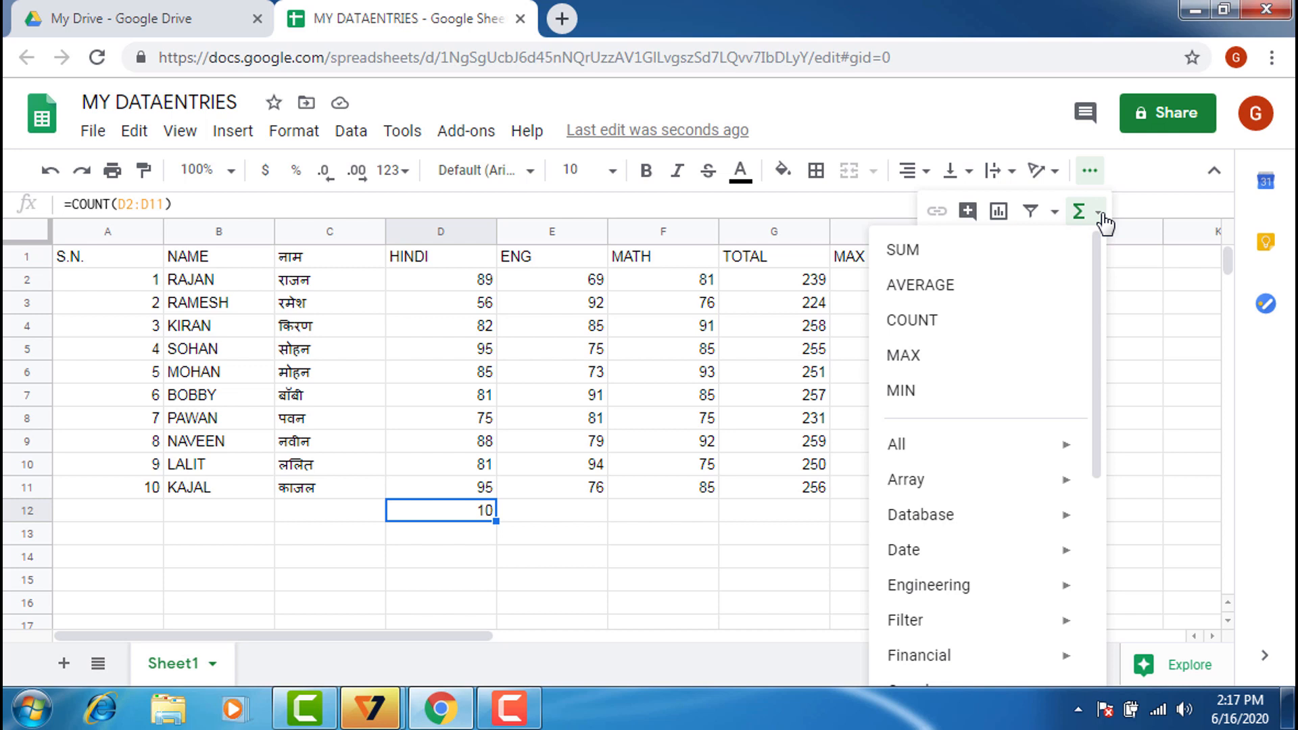
{"action": "left_click", "coordinate": [412, 593]}
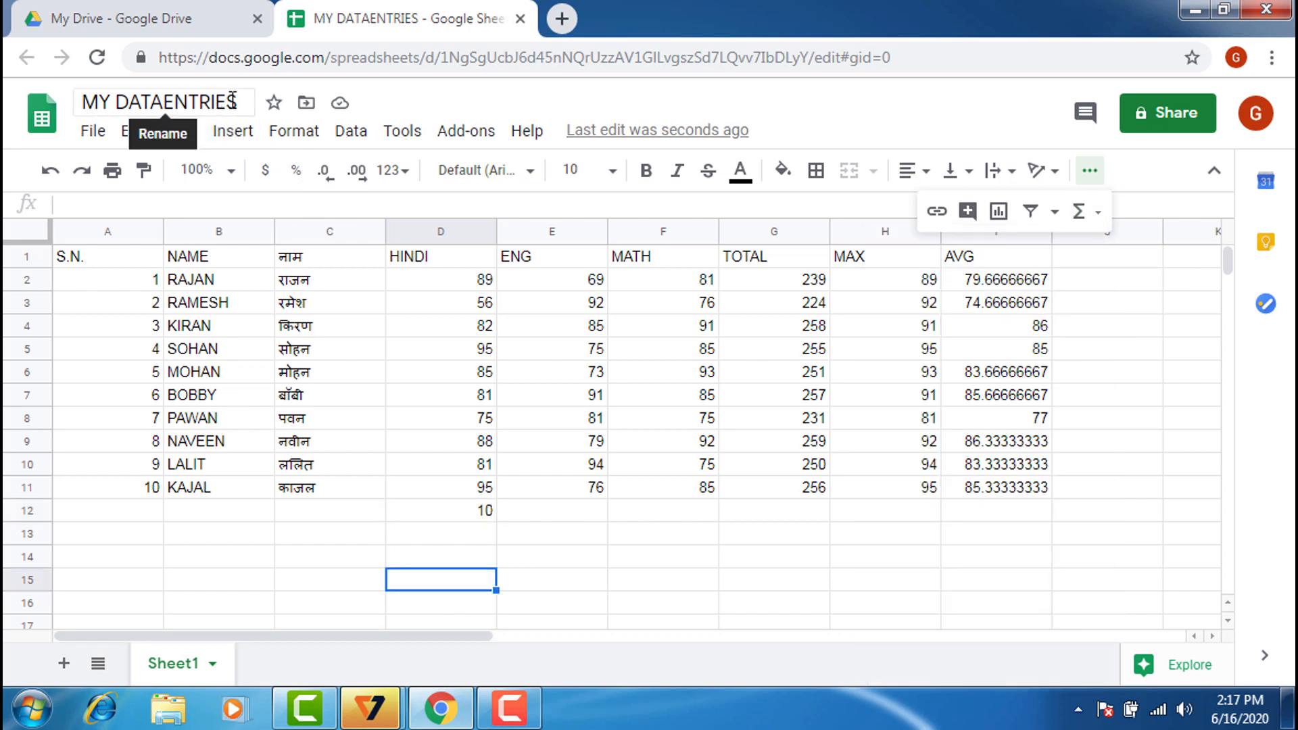
Step: Add serial number 11 and a student's name in row 12, below the last entry of the student list
{"action": "left_click", "coordinate": [151, 509]}
{"action": "type", "text": "11"}
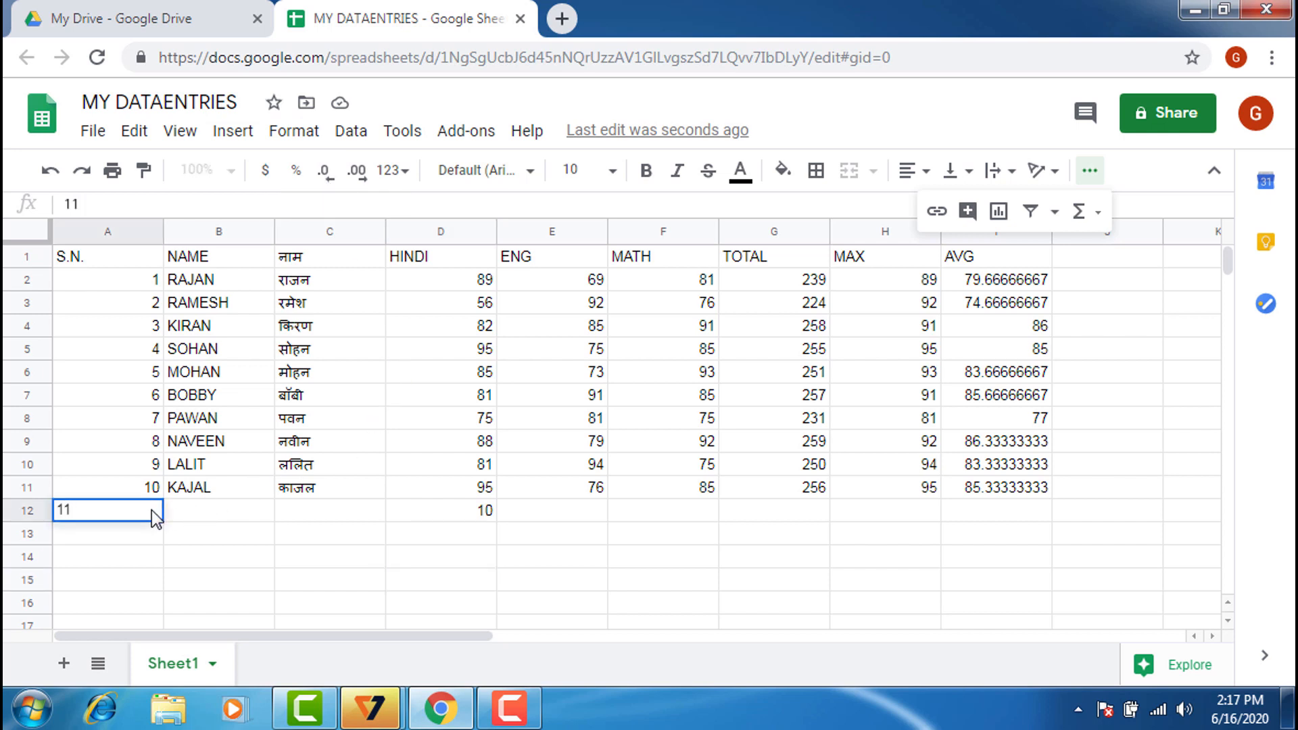
{"action": "key", "text": "Tab"}
{"action": "type", "text": "RAJAN"}
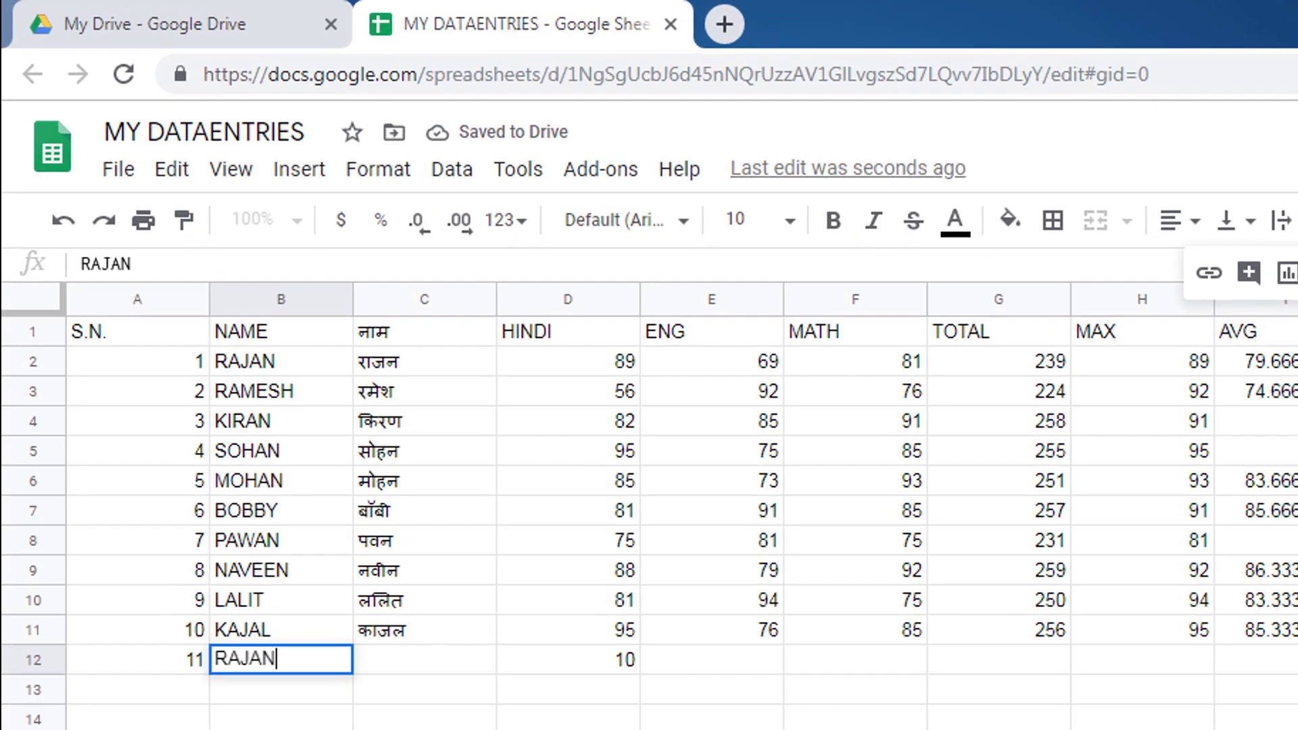
{"action": "key", "text": "Tab"}
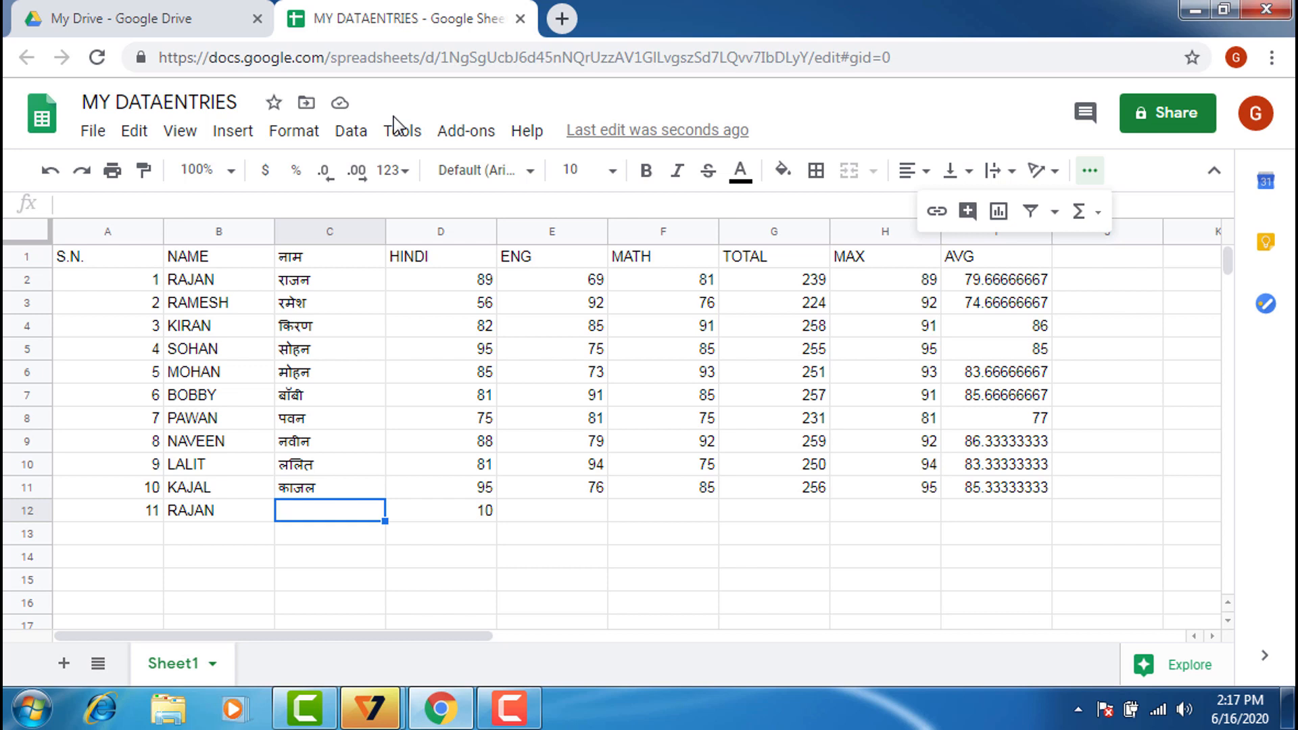
Step: Create a folder named GOOGLE SHEETS in My Drive and move the MY DATAENTRIES spreadsheet into it
{"action": "left_click", "coordinate": [307, 103]}
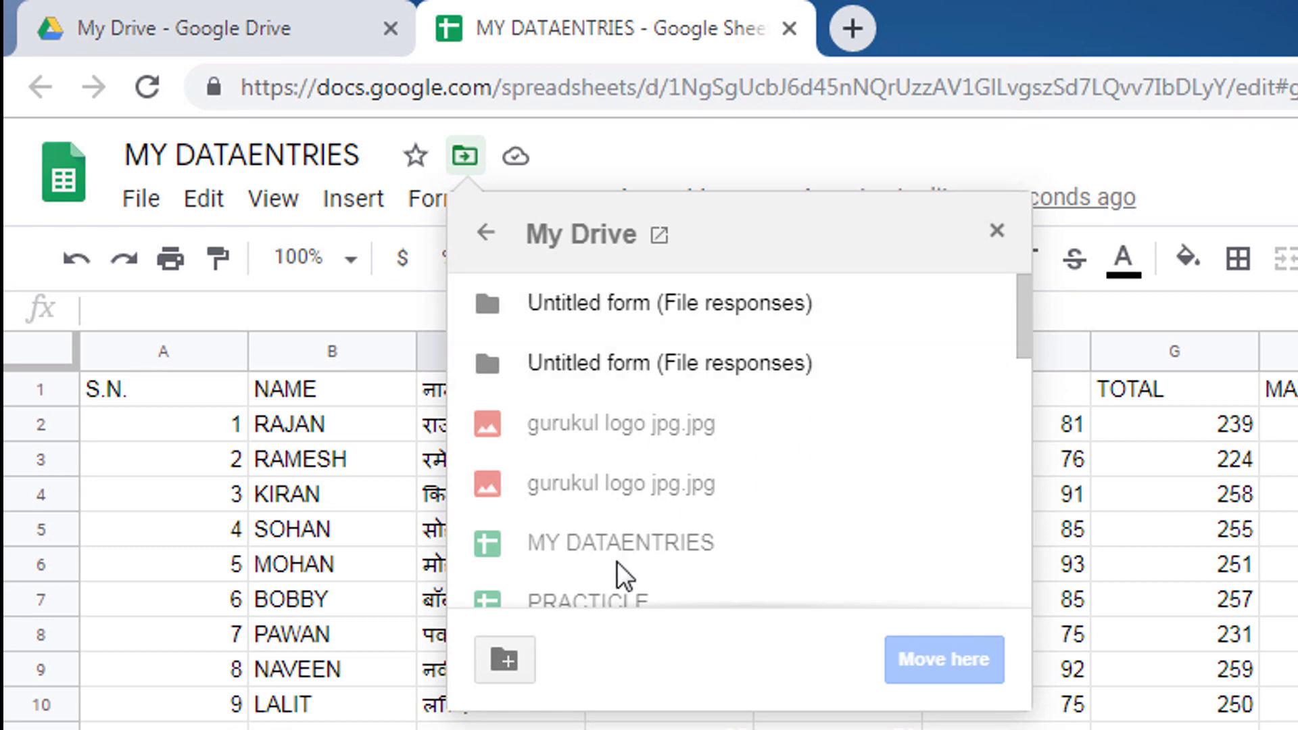
{"action": "left_click", "coordinate": [512, 656]}
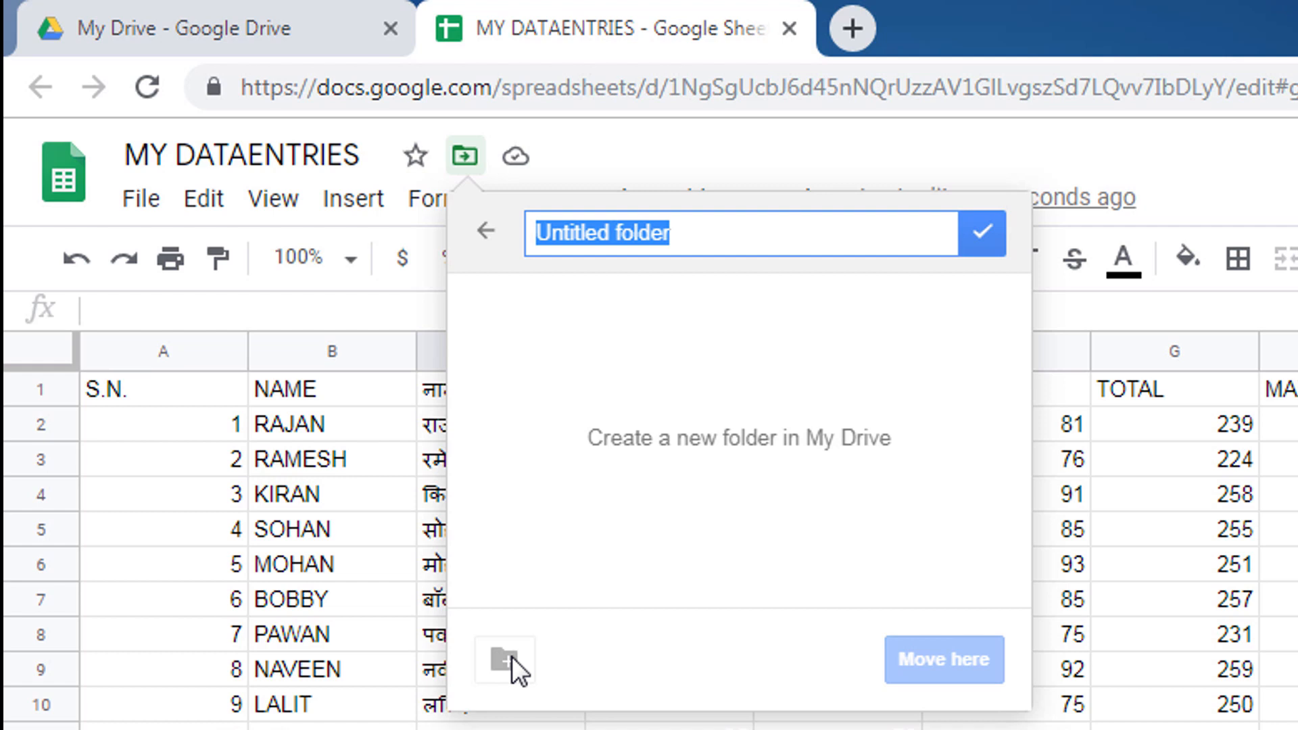
{"action": "type", "text": "GOOG"}
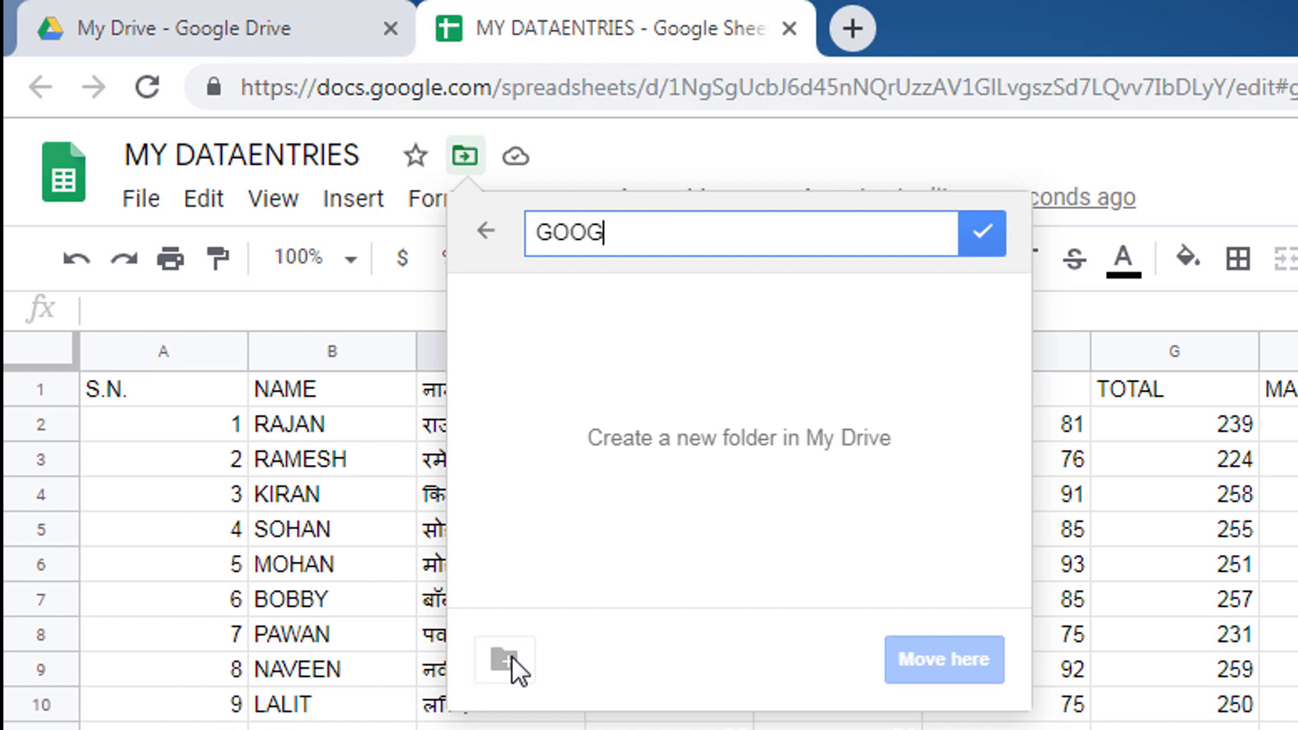
{"action": "type", "text": "LE SHEETS"}
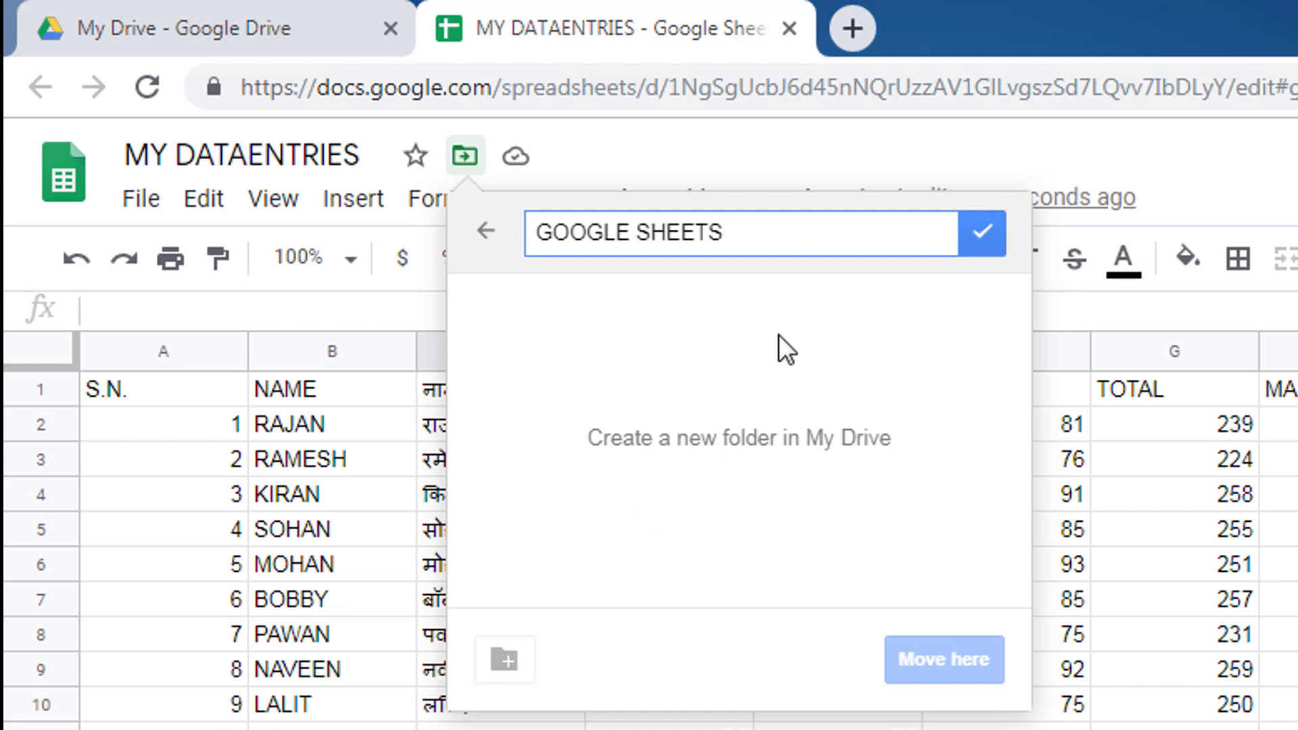
{"action": "double_click", "coordinate": [755, 233]}
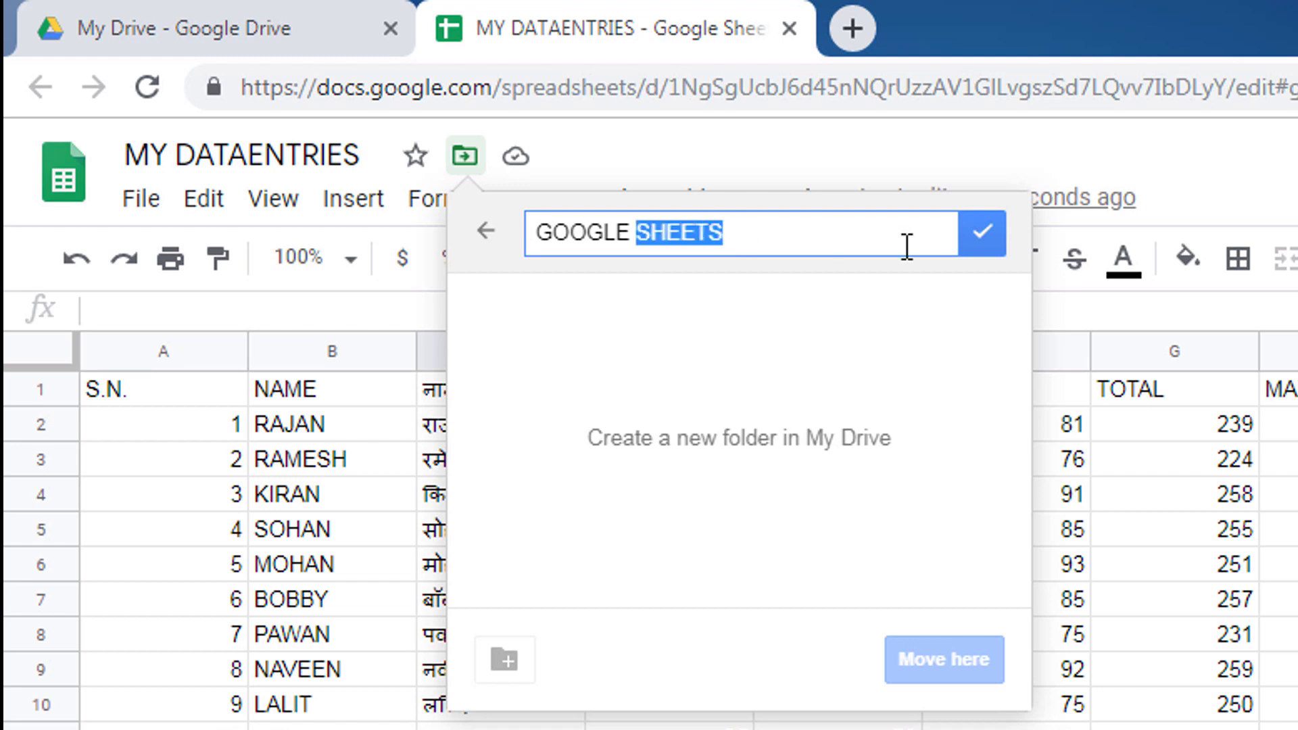
{"action": "left_click", "coordinate": [980, 243]}
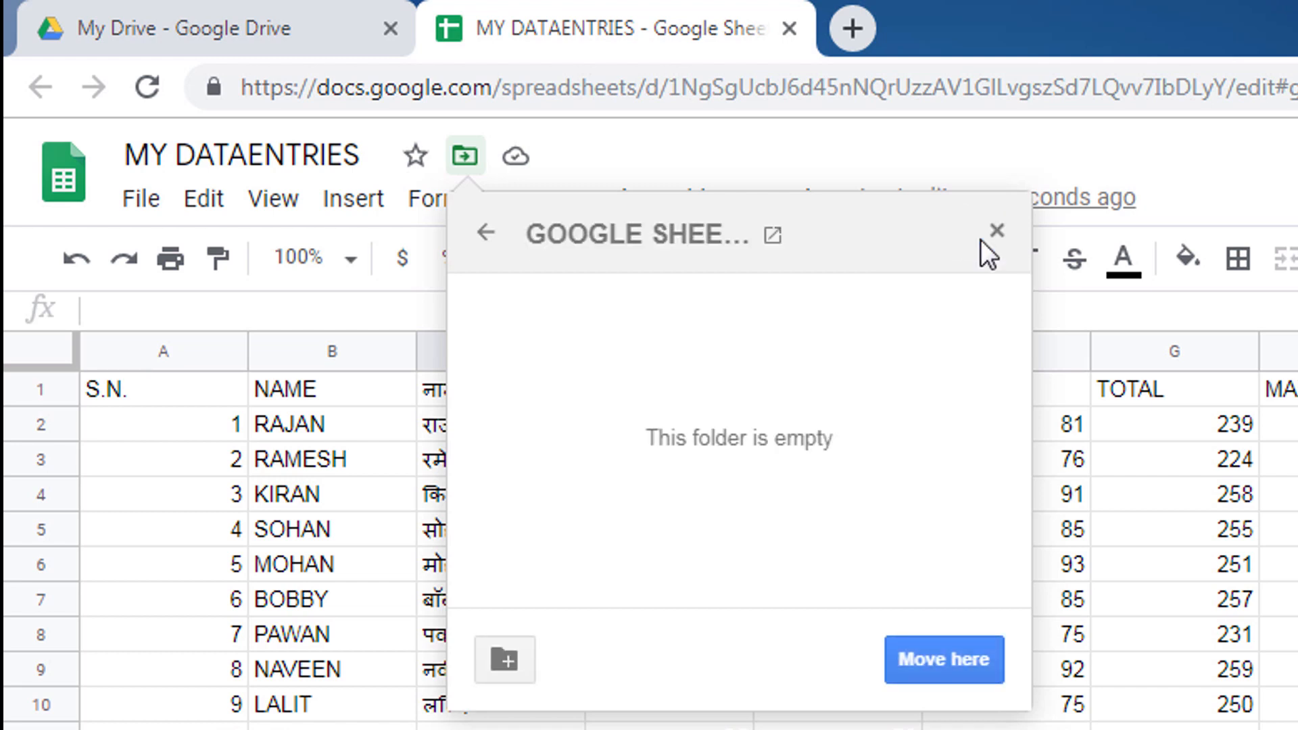
{"action": "left_click", "coordinate": [944, 666]}
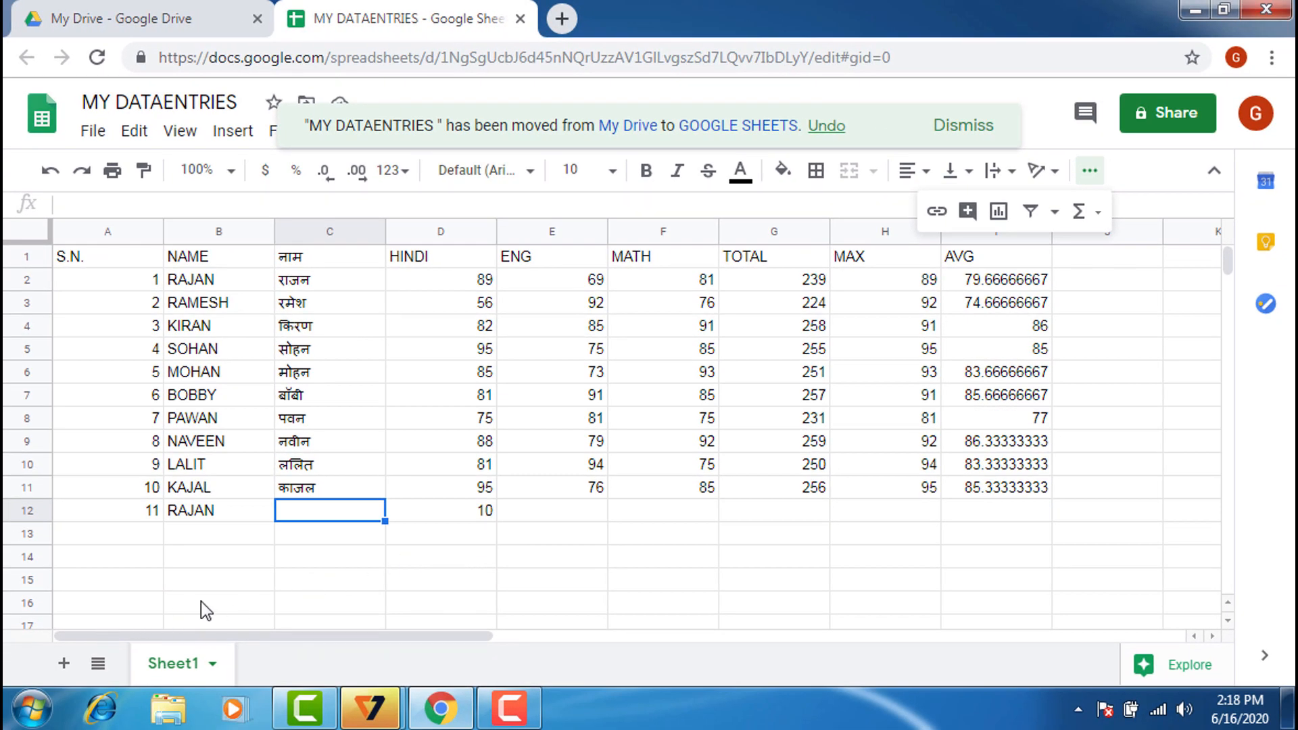
Step: Add a second sheet to the spreadsheet and return to Sheet1 through the list of all sheets
{"action": "left_click", "coordinate": [65, 664]}
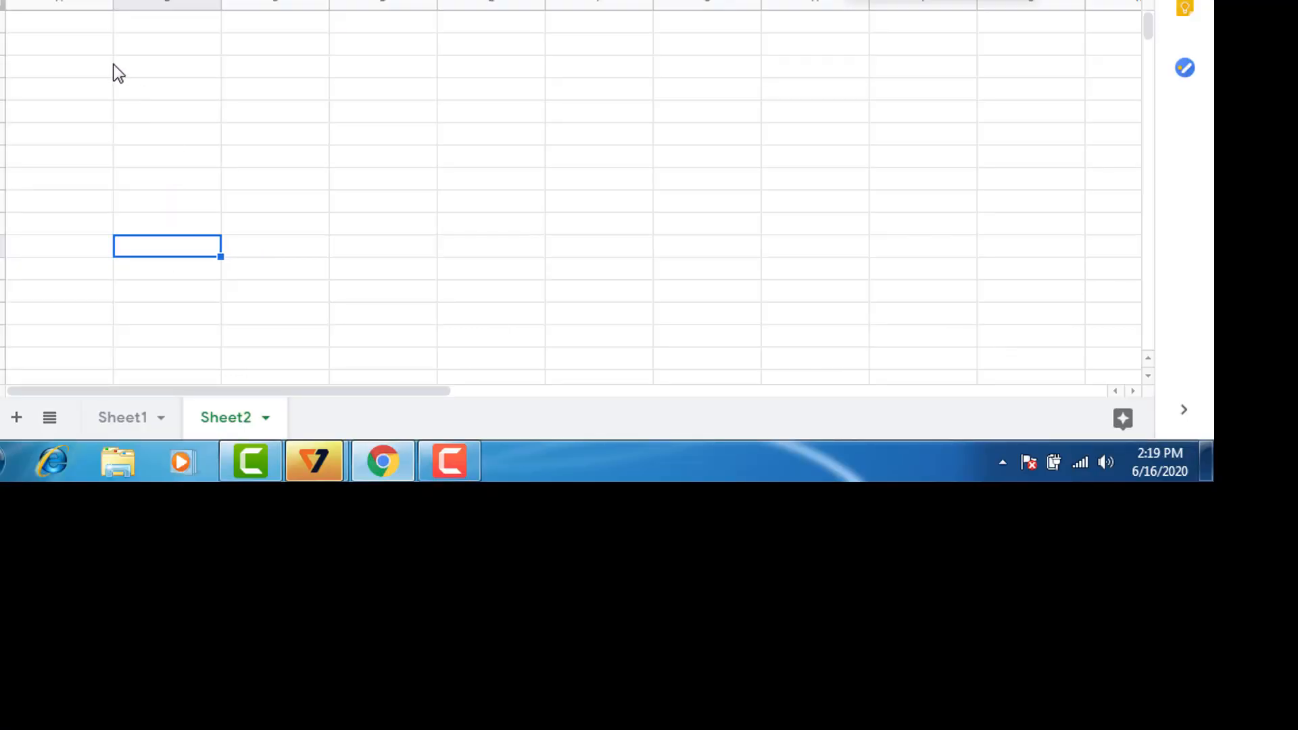
{"action": "left_click", "coordinate": [51, 420]}
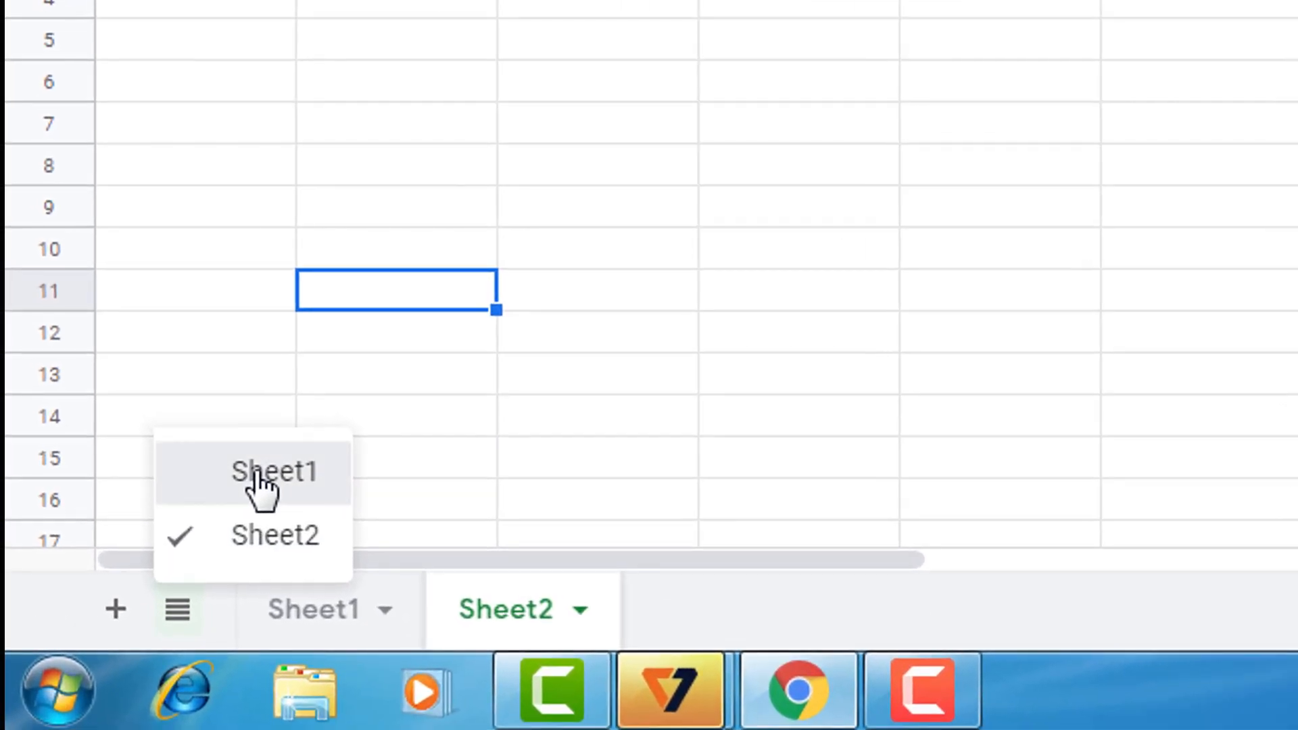
{"action": "left_click", "coordinate": [174, 409]}
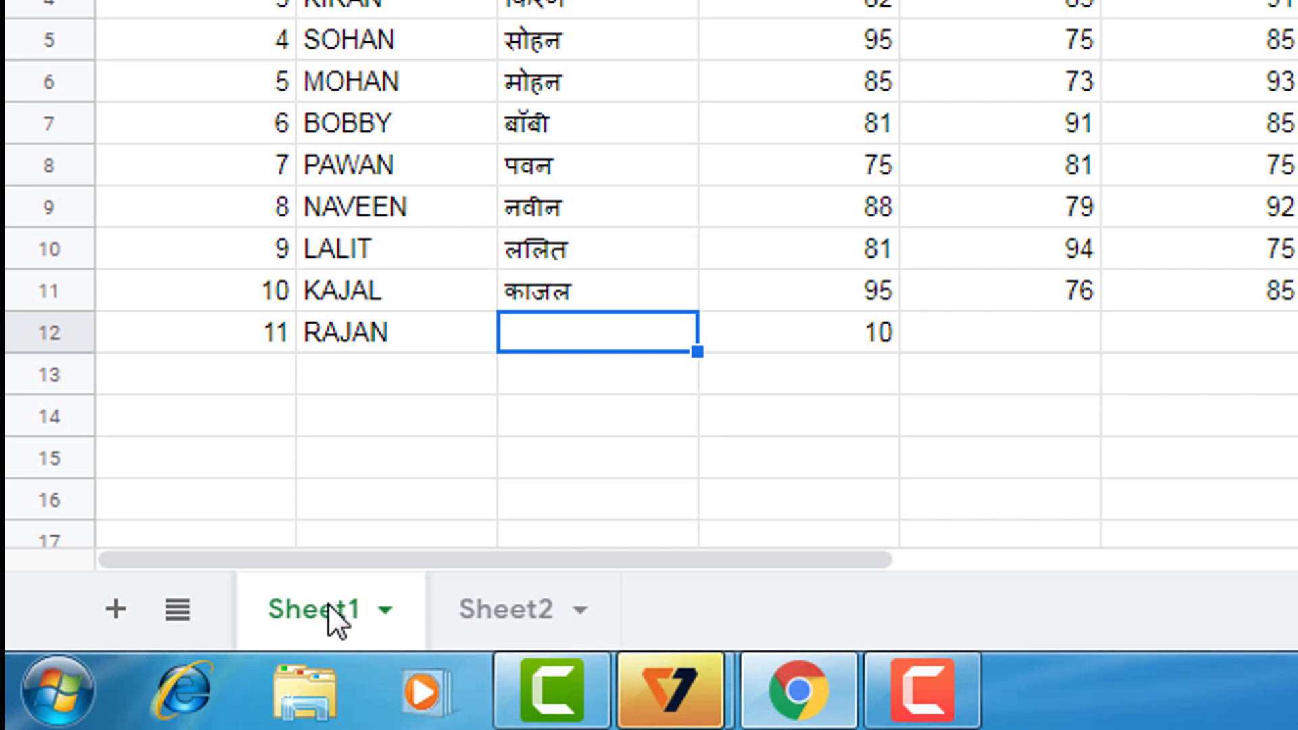
Step: Rename Sheet1 as STUDENTS and Sheet2 as INCOME
{"action": "left_click", "coordinate": [385, 610]}
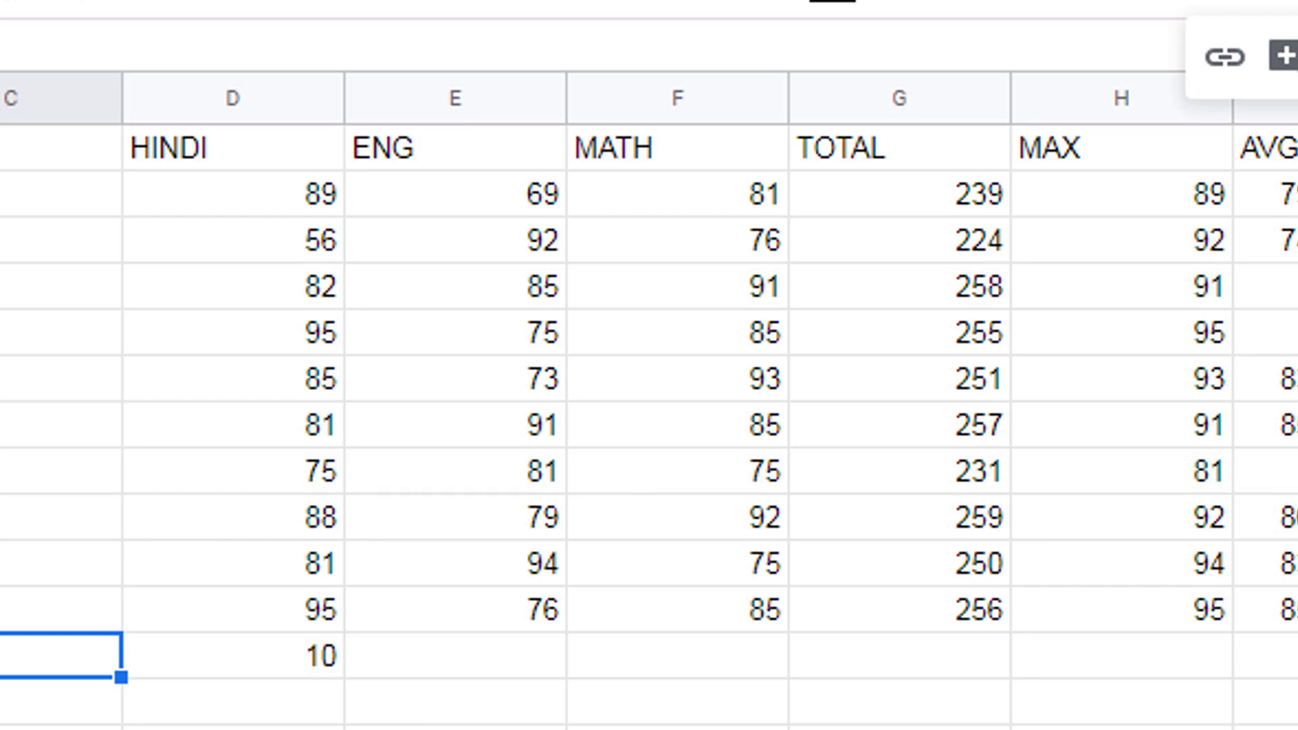
{"action": "mouse_move", "coordinate": [0, 352]}
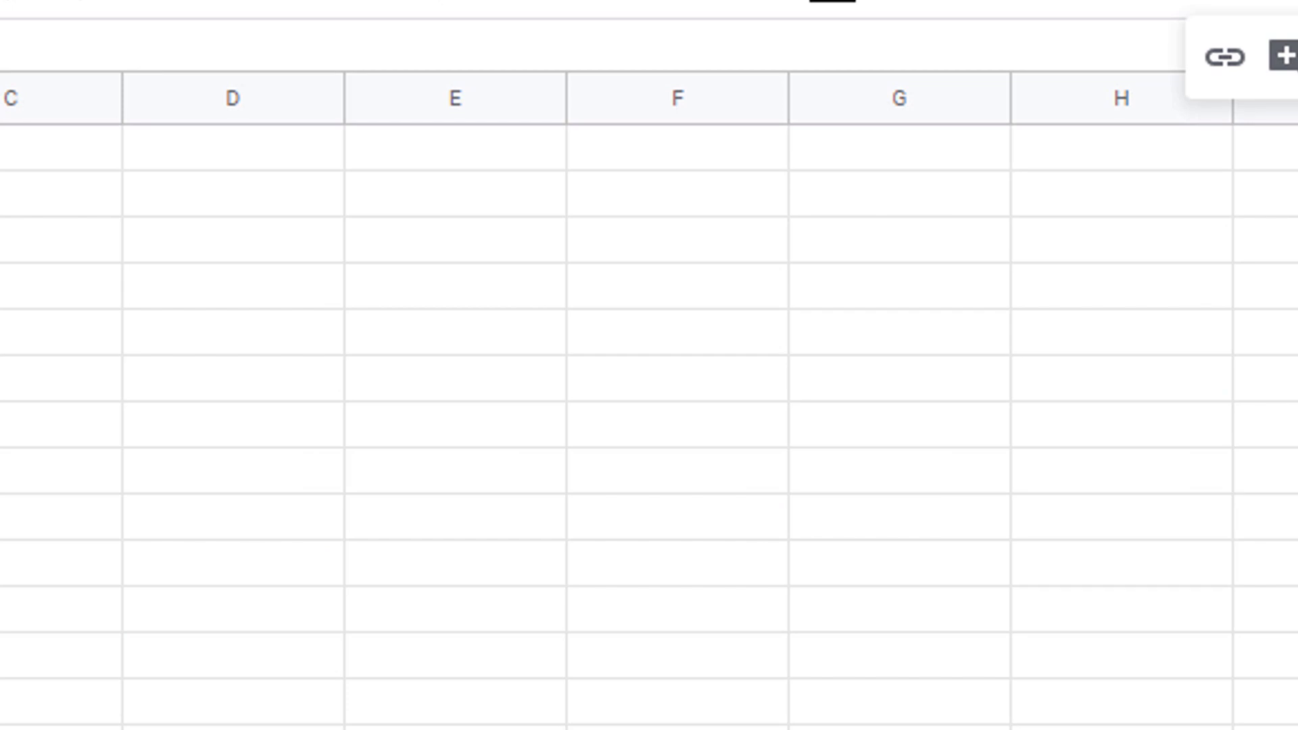
{"action": "right_click", "coordinate": [2, 728]}
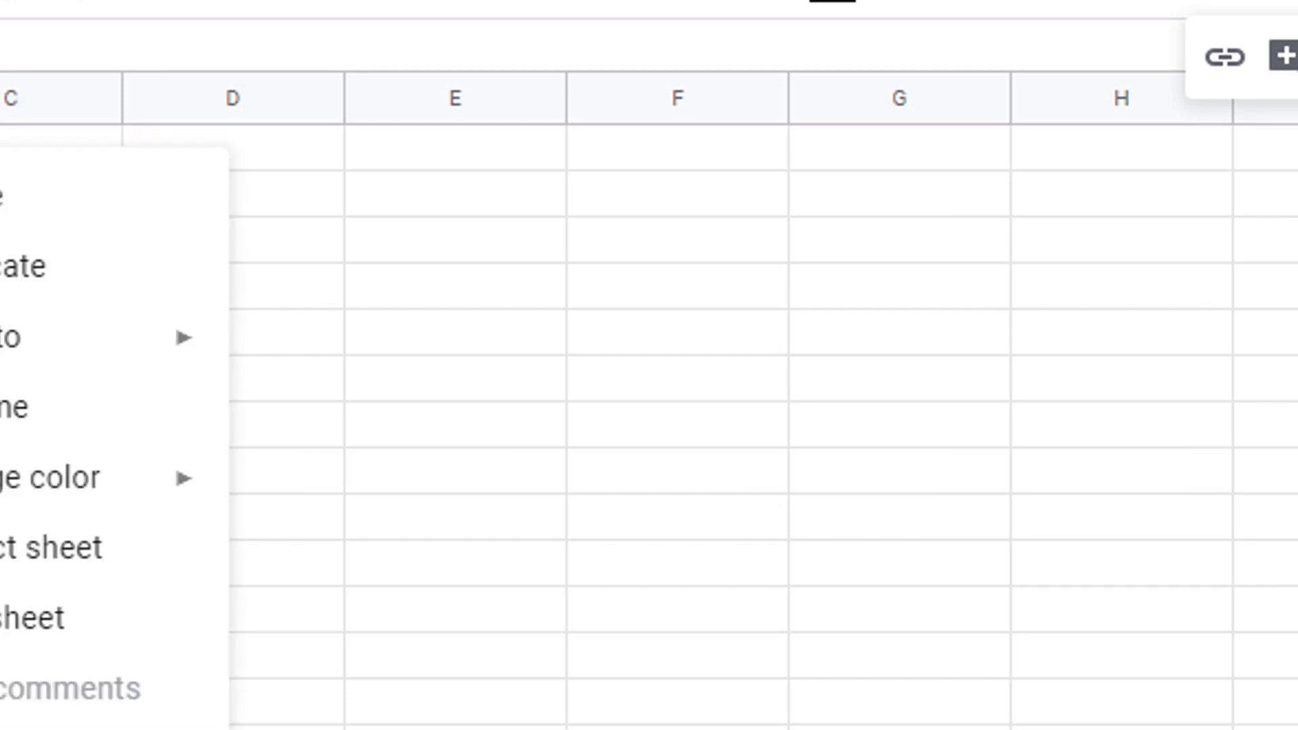
{"action": "left_click", "coordinate": [101, 405]}
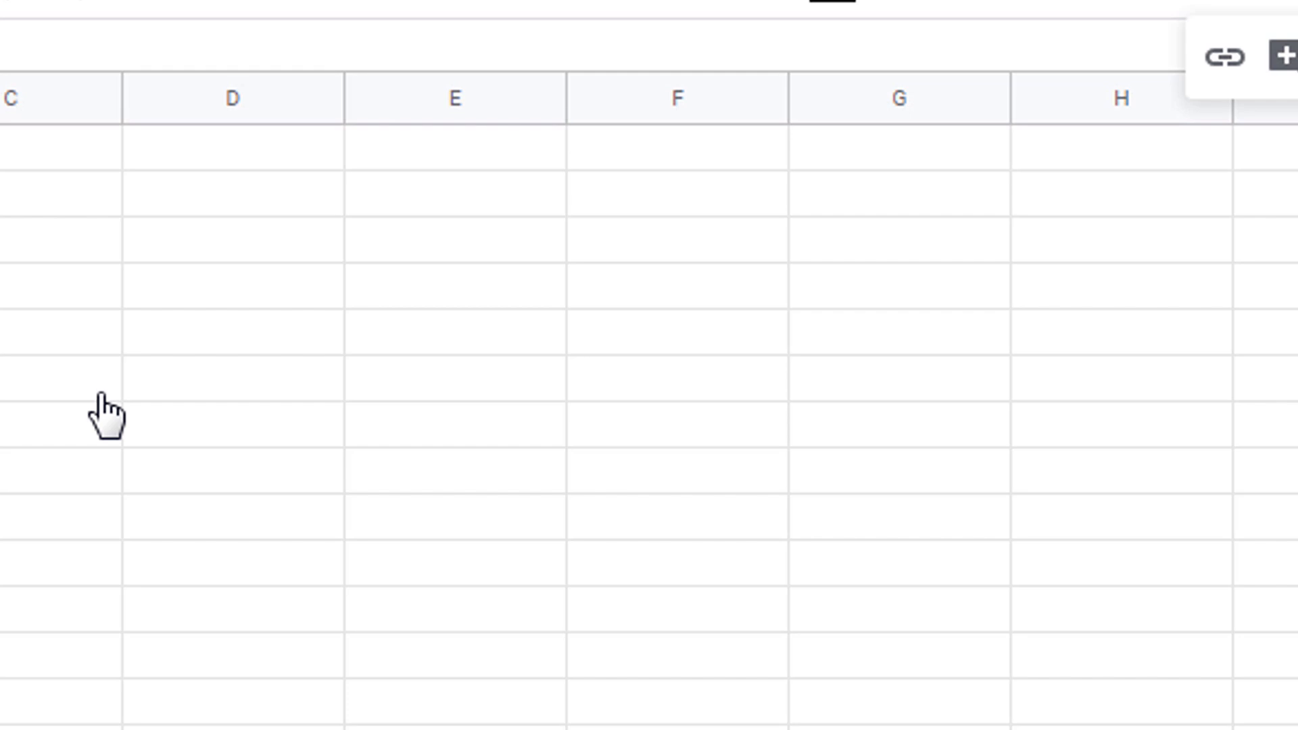
{"action": "left_click", "coordinate": [100, 393]}
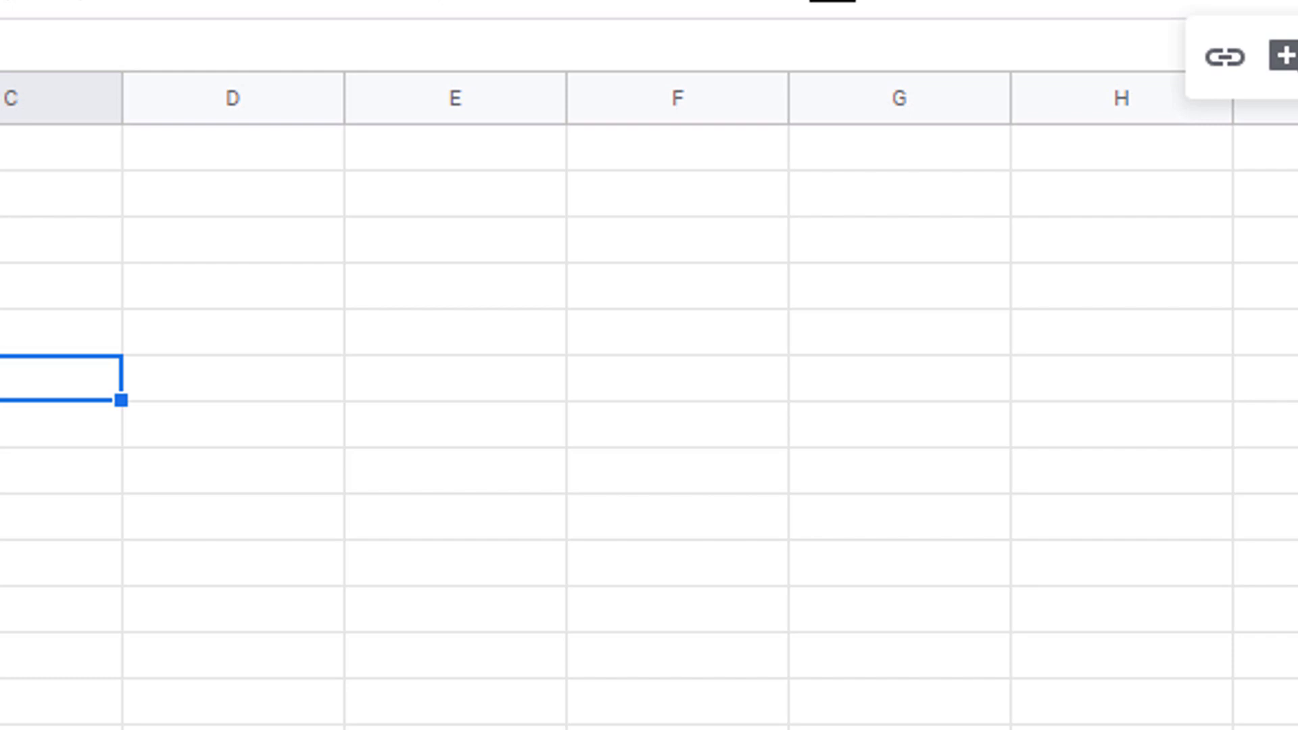
Step: Add a third sheet to the spreadsheet and rename it as EXPENSES
{"action": "left_click", "coordinate": [0, 147]}
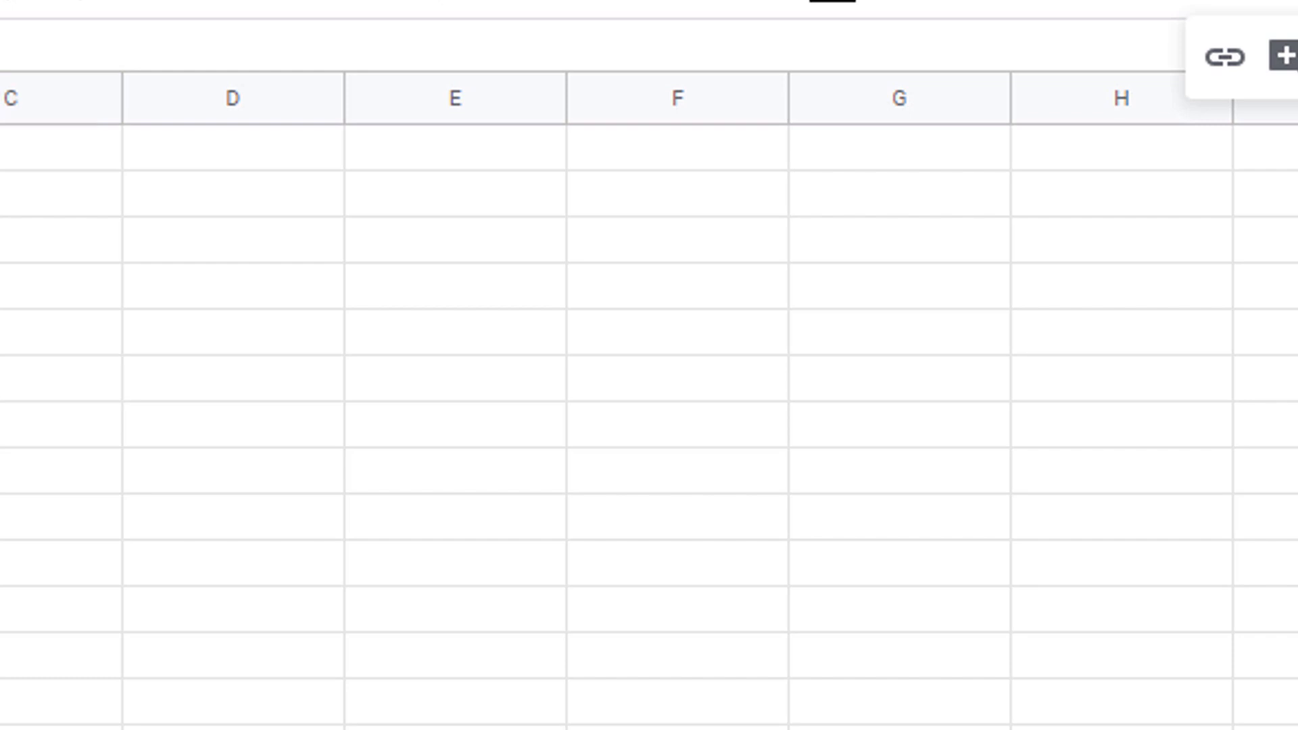
{"action": "right_click", "coordinate": [297, 729]}
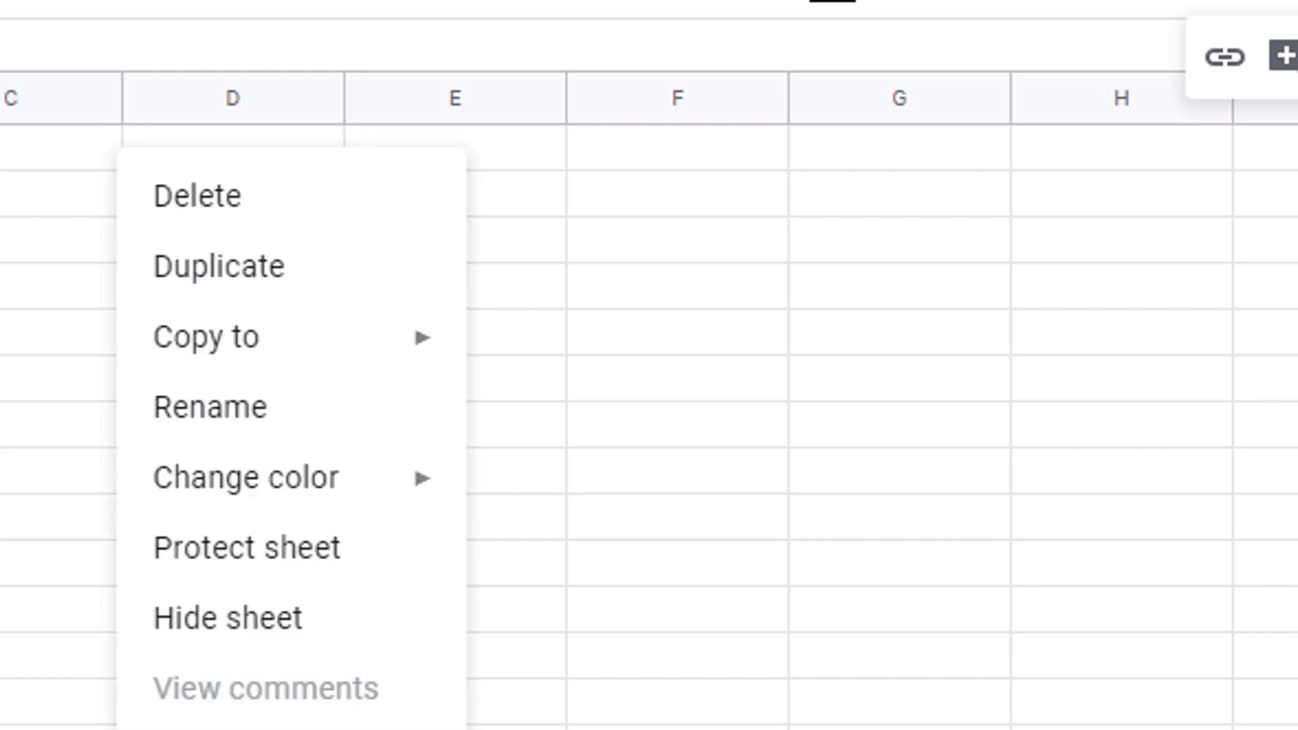
{"action": "left_click", "coordinate": [313, 438]}
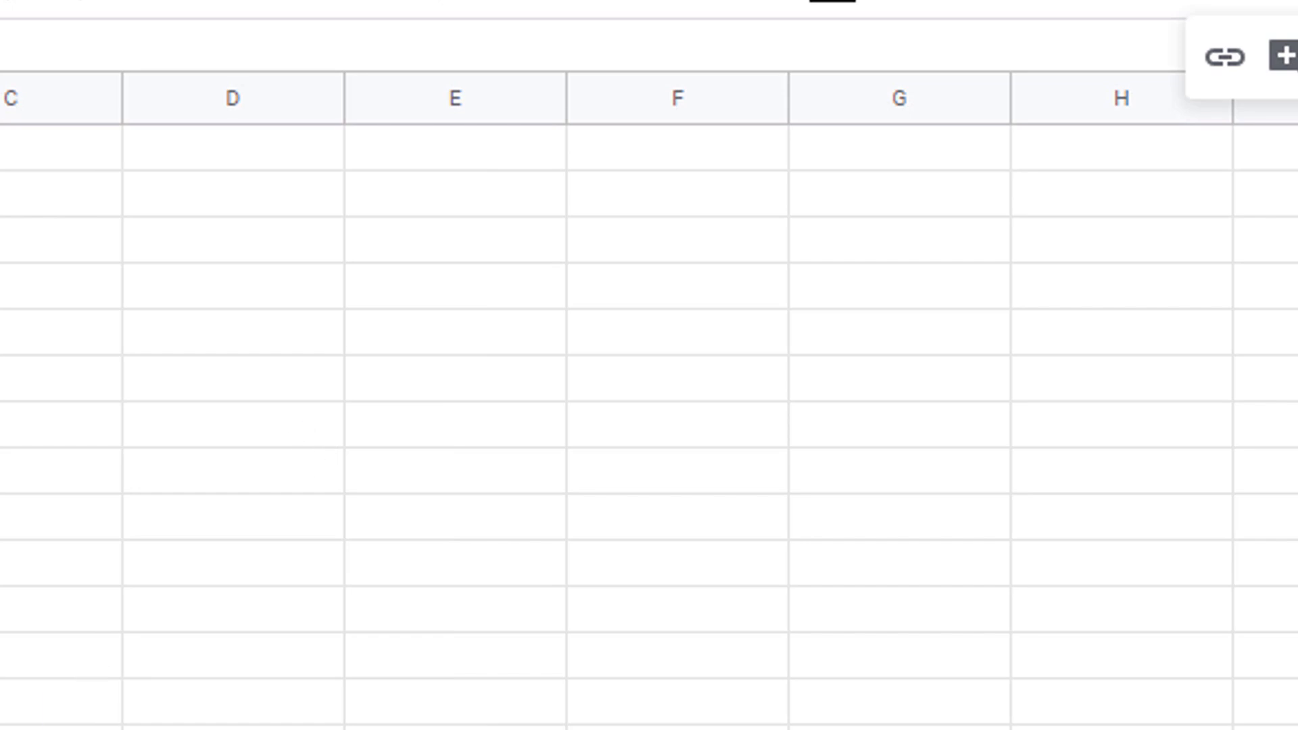
Step: Change the tab color of the STUDENTS sheet to light red
{"action": "left_click", "coordinate": [135, 729]}
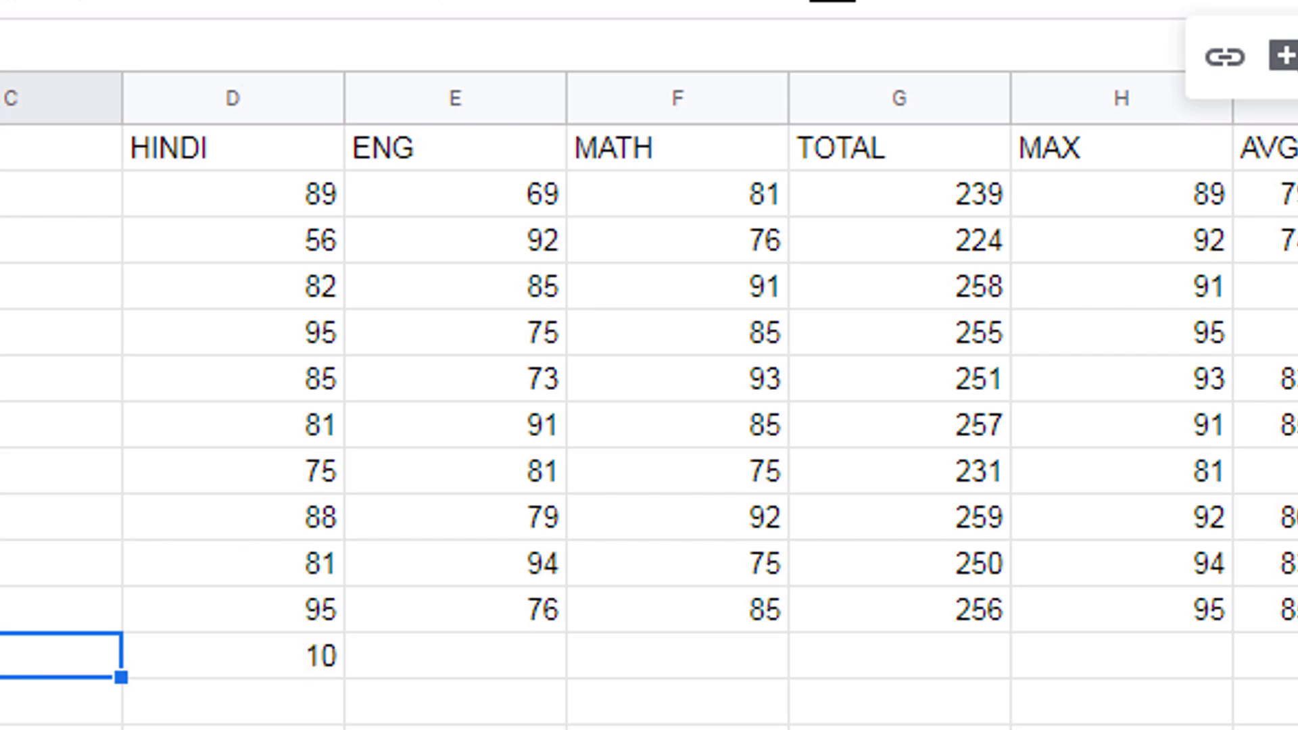
{"action": "mouse_move", "coordinate": [0, 487]}
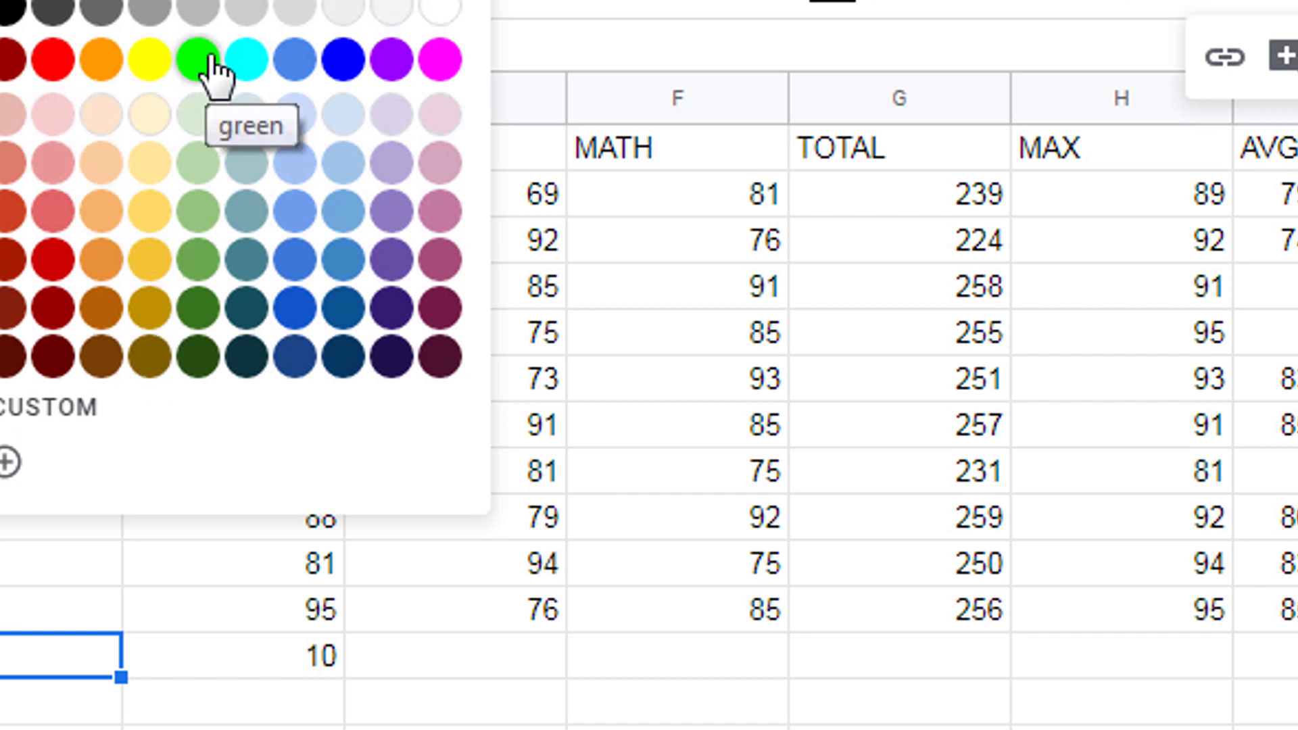
{"action": "left_click", "coordinate": [52, 191]}
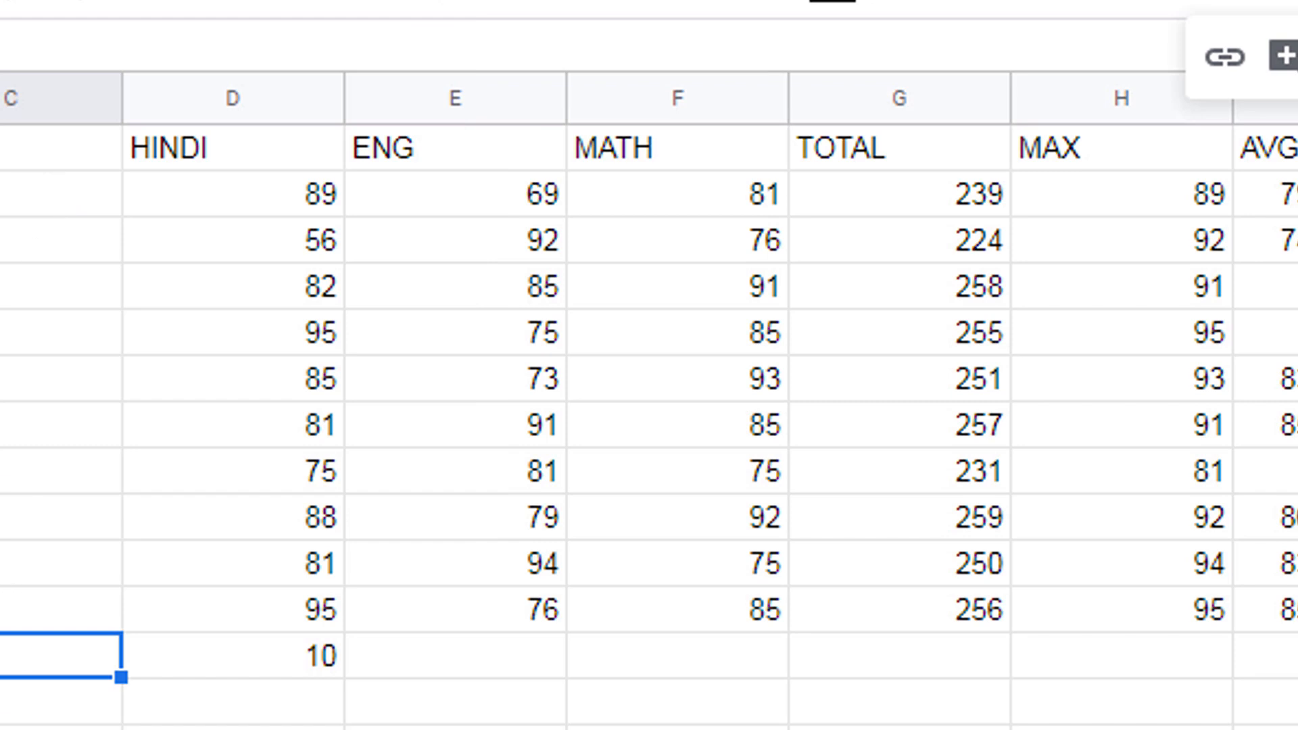
Step: Change the tab color of the INCOME sheet to green
{"action": "key", "text": "ctrl+shift+Page_Down"}
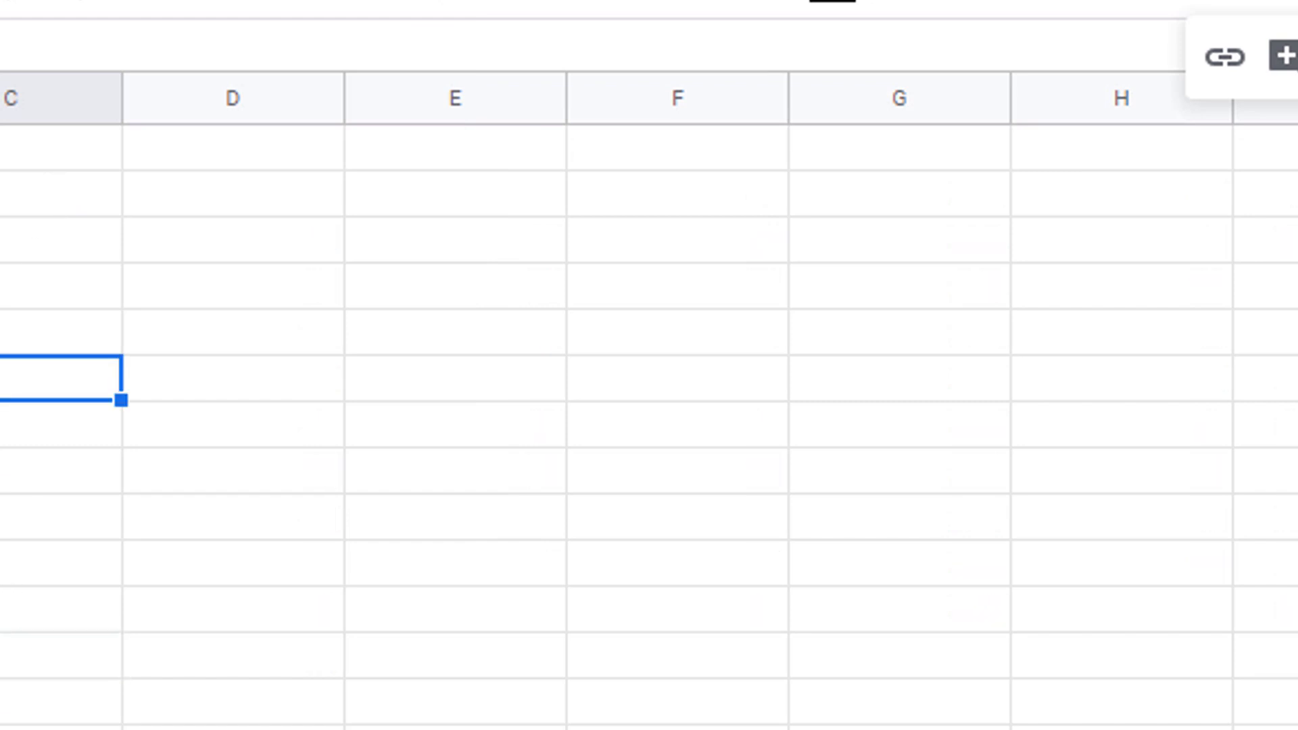
{"action": "right_click", "coordinate": [0, 729]}
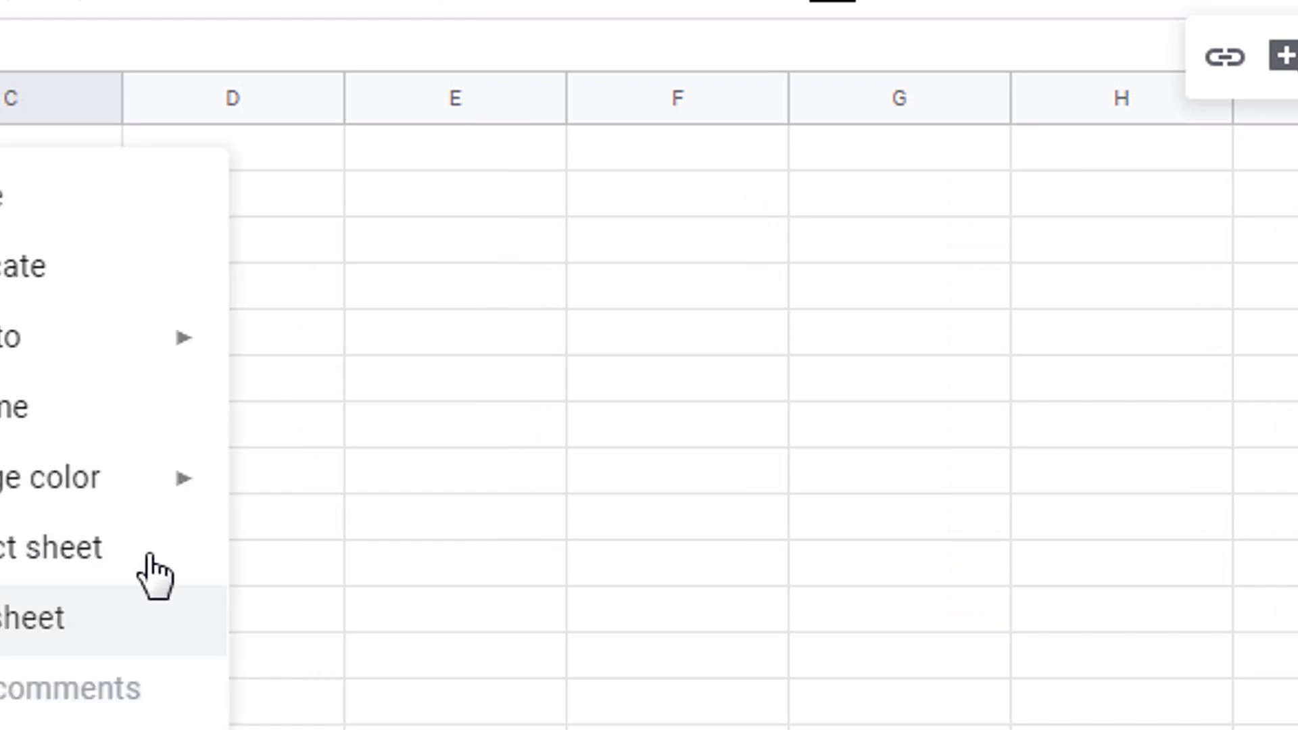
{"action": "mouse_move", "coordinate": [115, 486]}
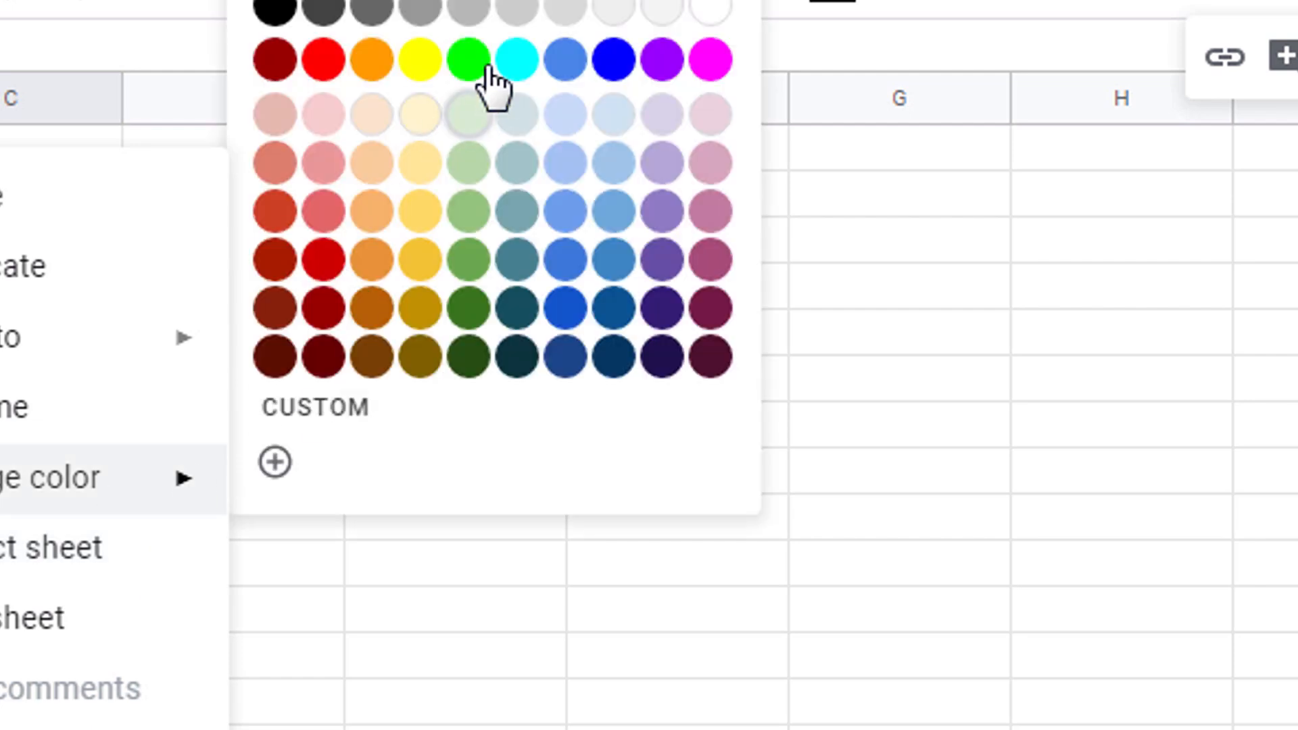
{"action": "left_click", "coordinate": [476, 63]}
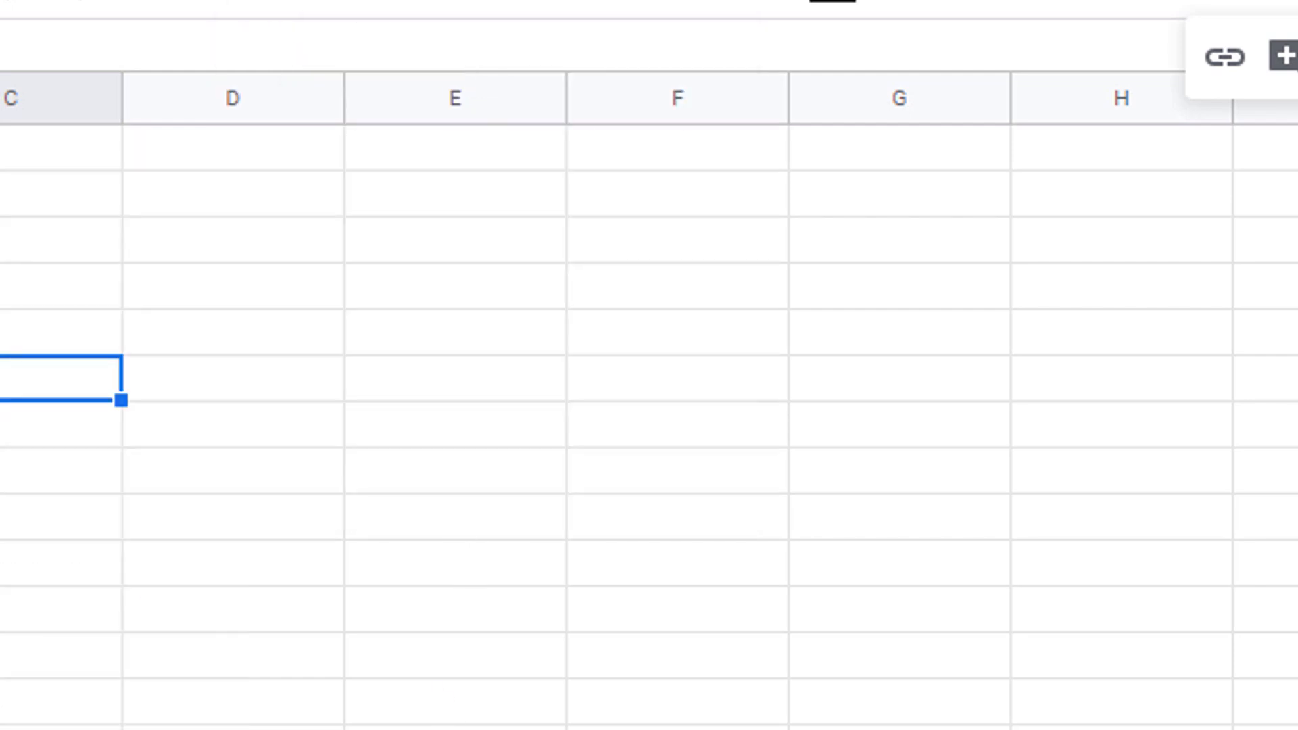
Step: Change the tab color of the EXPENSES sheet to red
{"action": "left_click", "coordinate": [0, 729]}
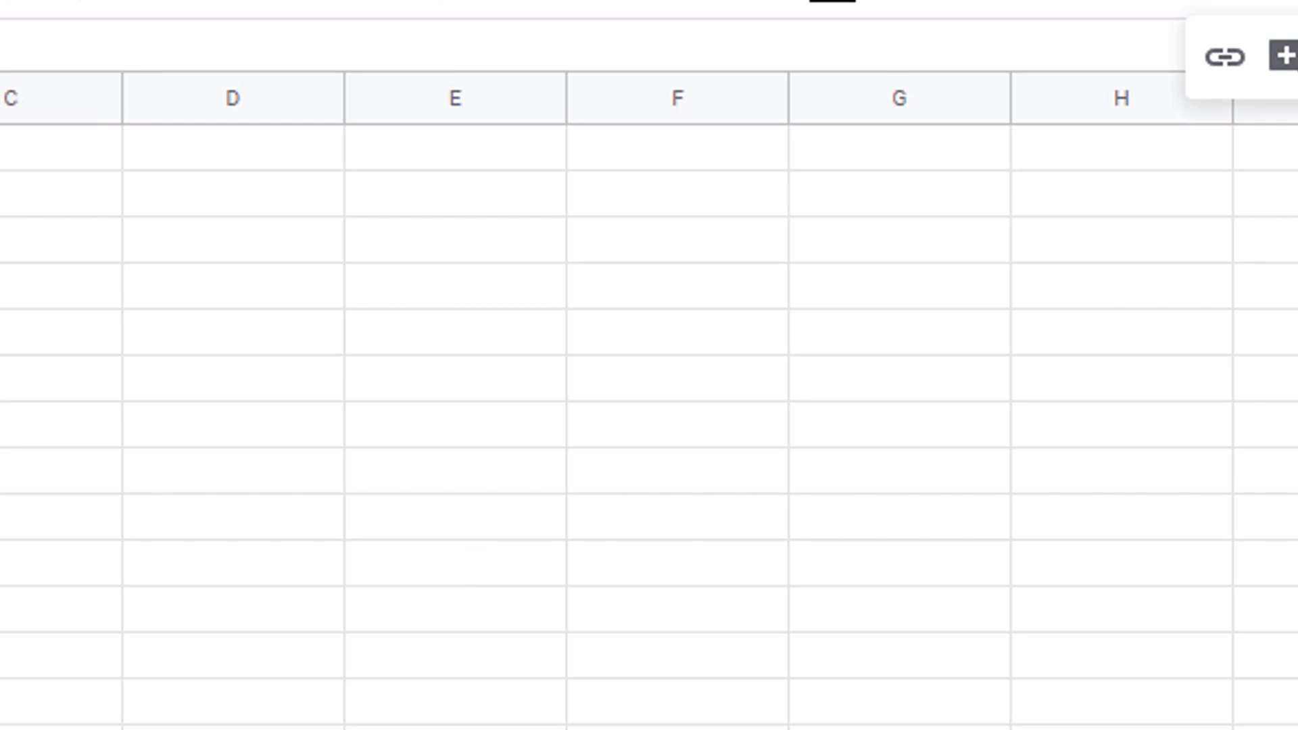
{"action": "right_click", "coordinate": [176, 729]}
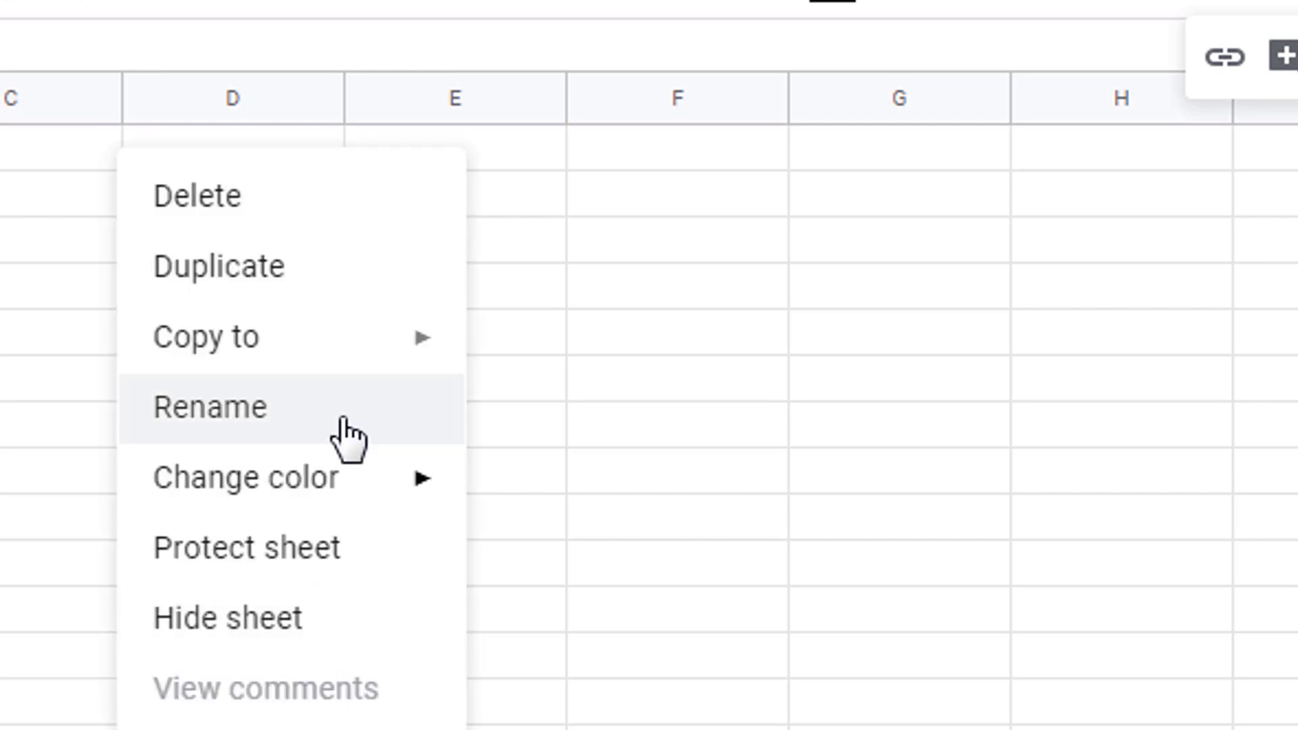
{"action": "mouse_move", "coordinate": [353, 513]}
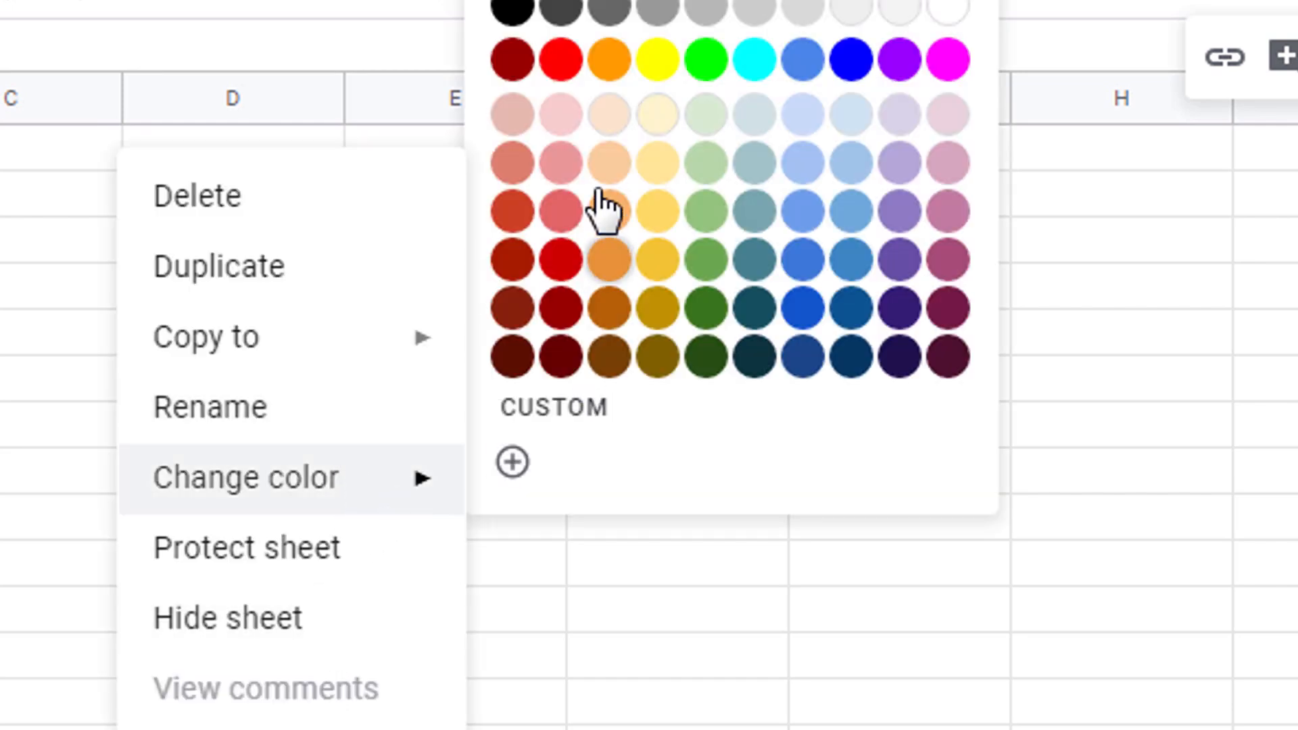
{"action": "left_click", "coordinate": [564, 75]}
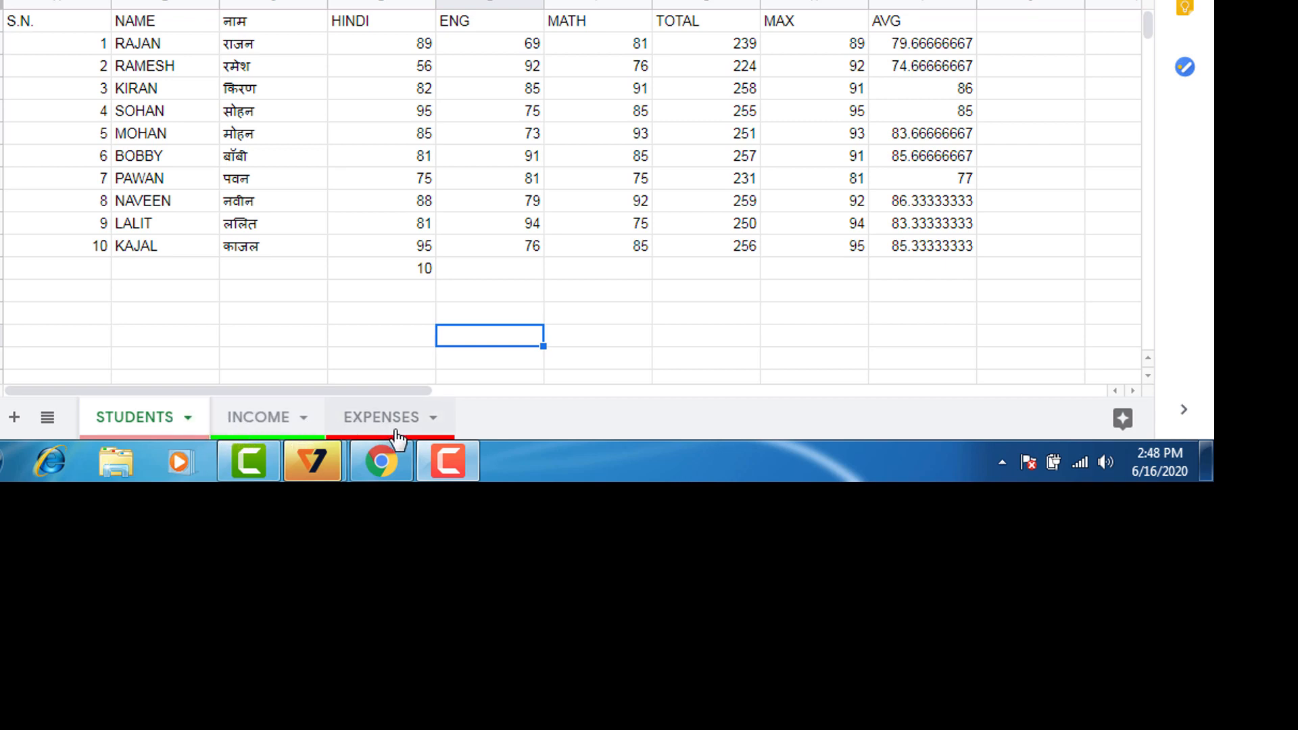
Step: Dismiss the ByteFenceScan.exe application error and open the list of all sheets in the spreadsheet
{"action": "left_click", "coordinate": [48, 418]}
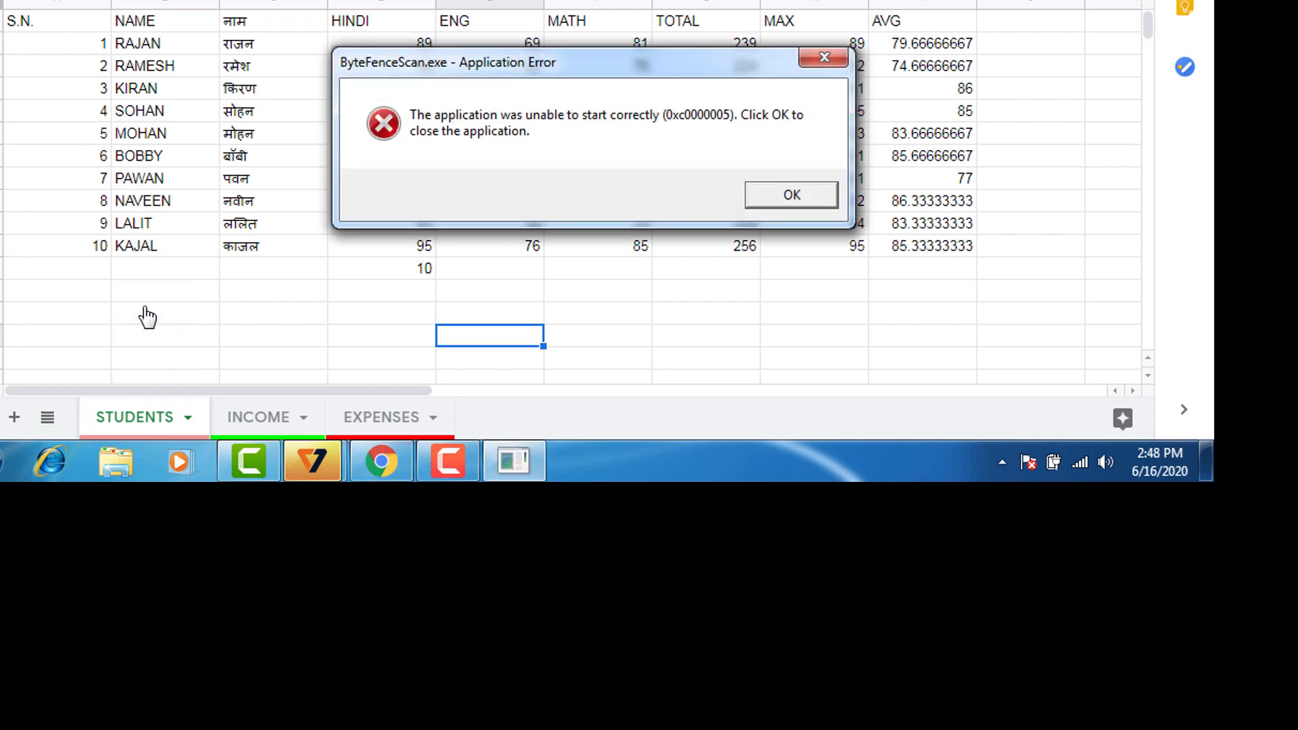
{"action": "left_click", "coordinate": [822, 193]}
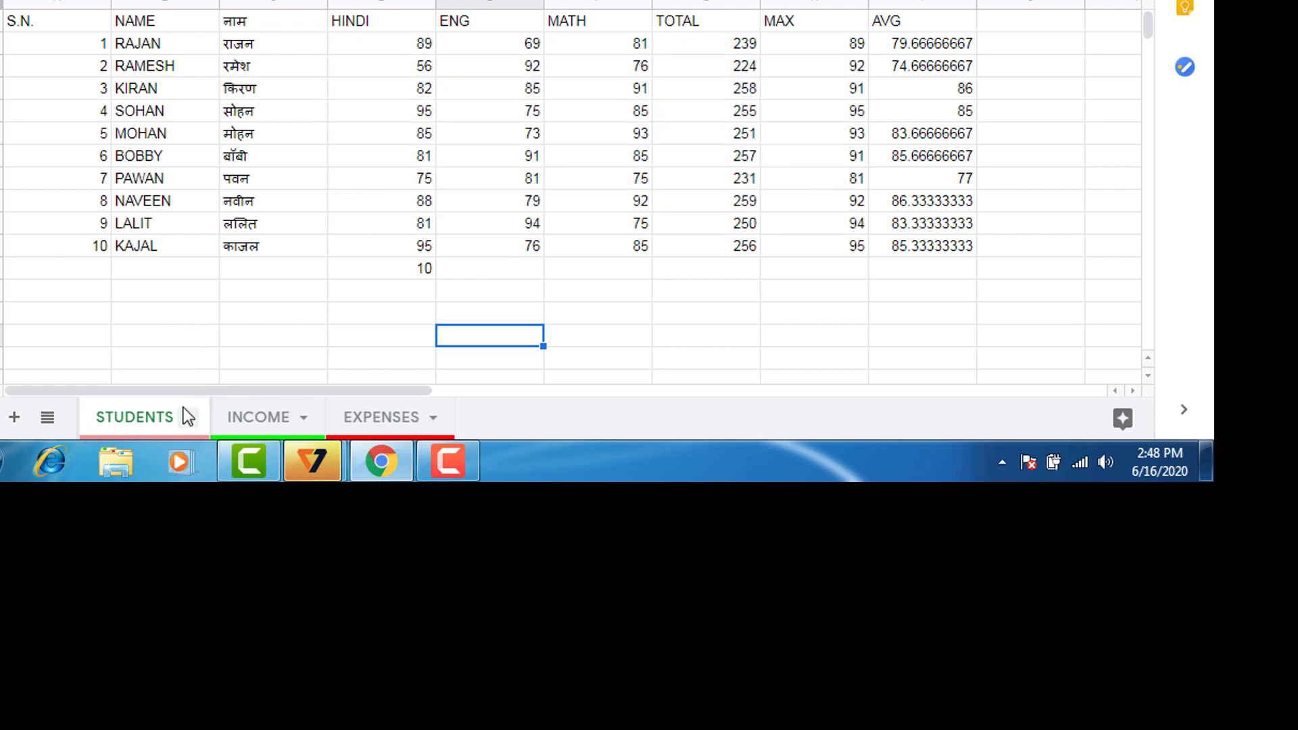
{"action": "left_click", "coordinate": [45, 426]}
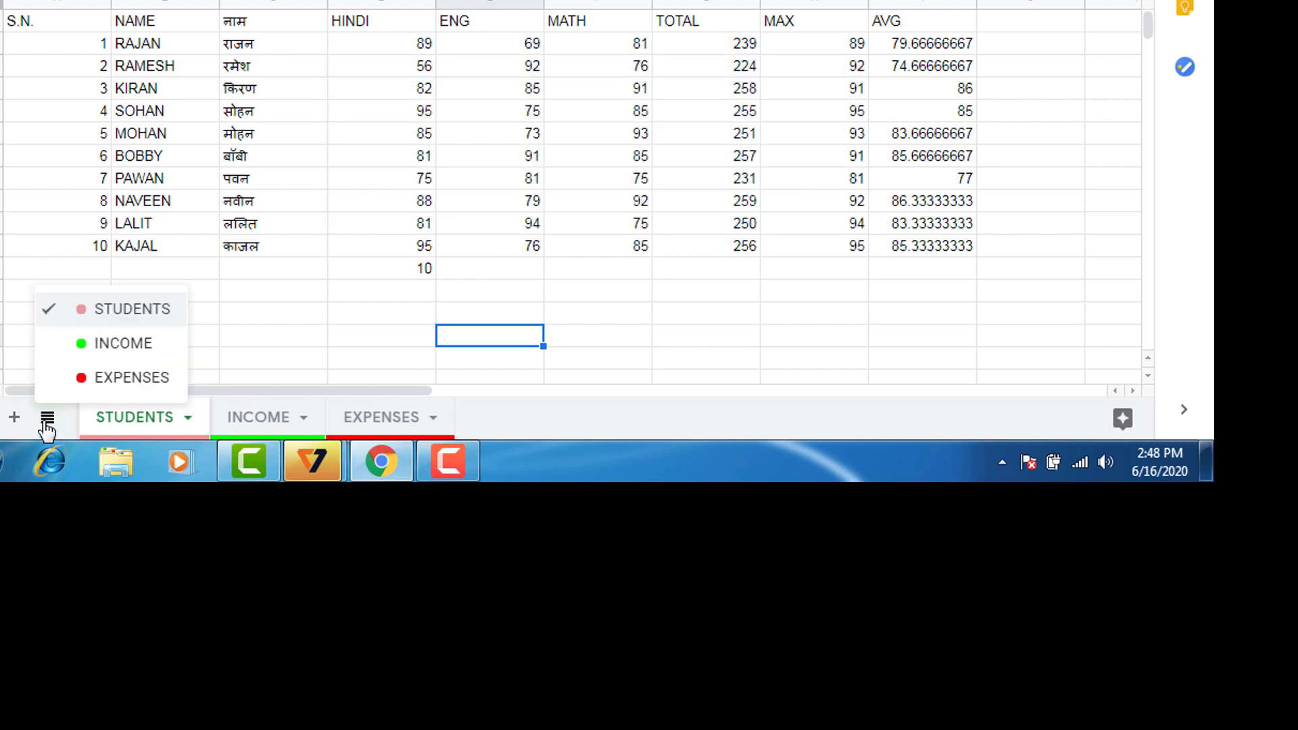
Step: View the INCOME sheet and the EXPENSES sheet by choosing each from the list of all sheets
{"action": "left_click", "coordinate": [142, 346]}
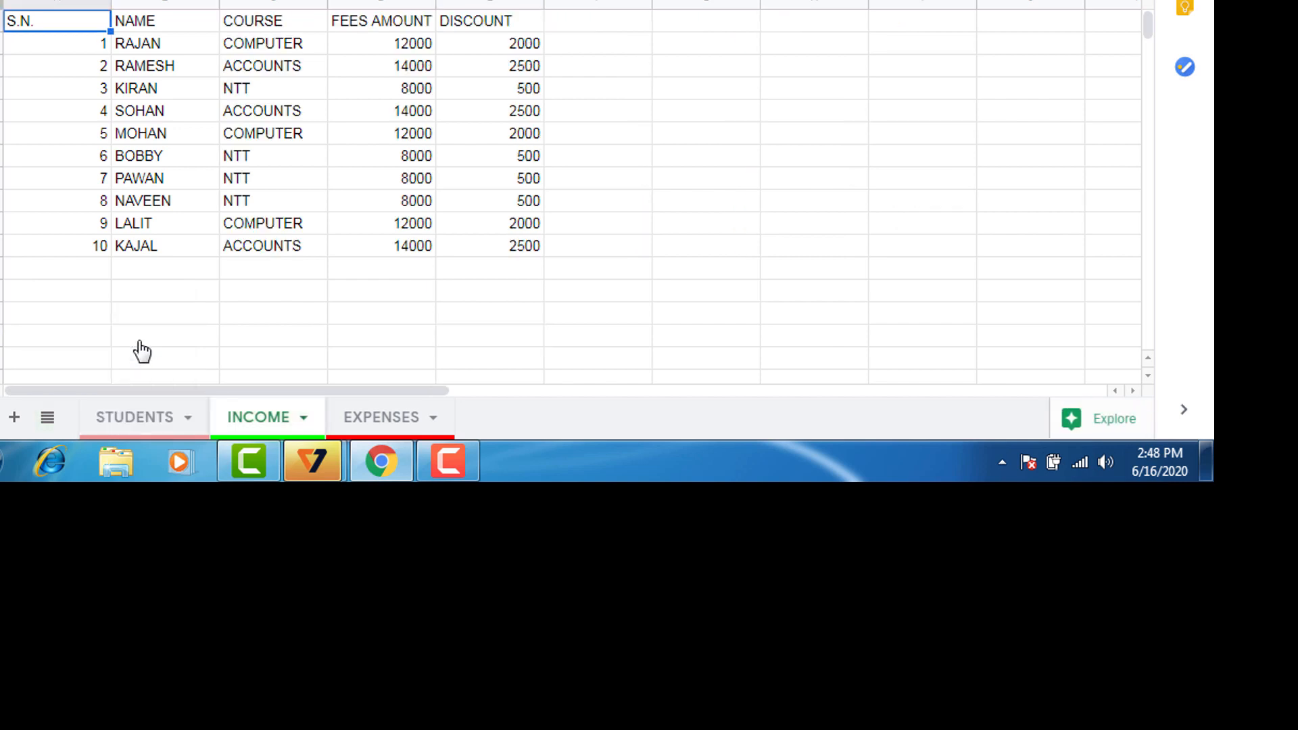
{"action": "left_click", "coordinate": [47, 418]}
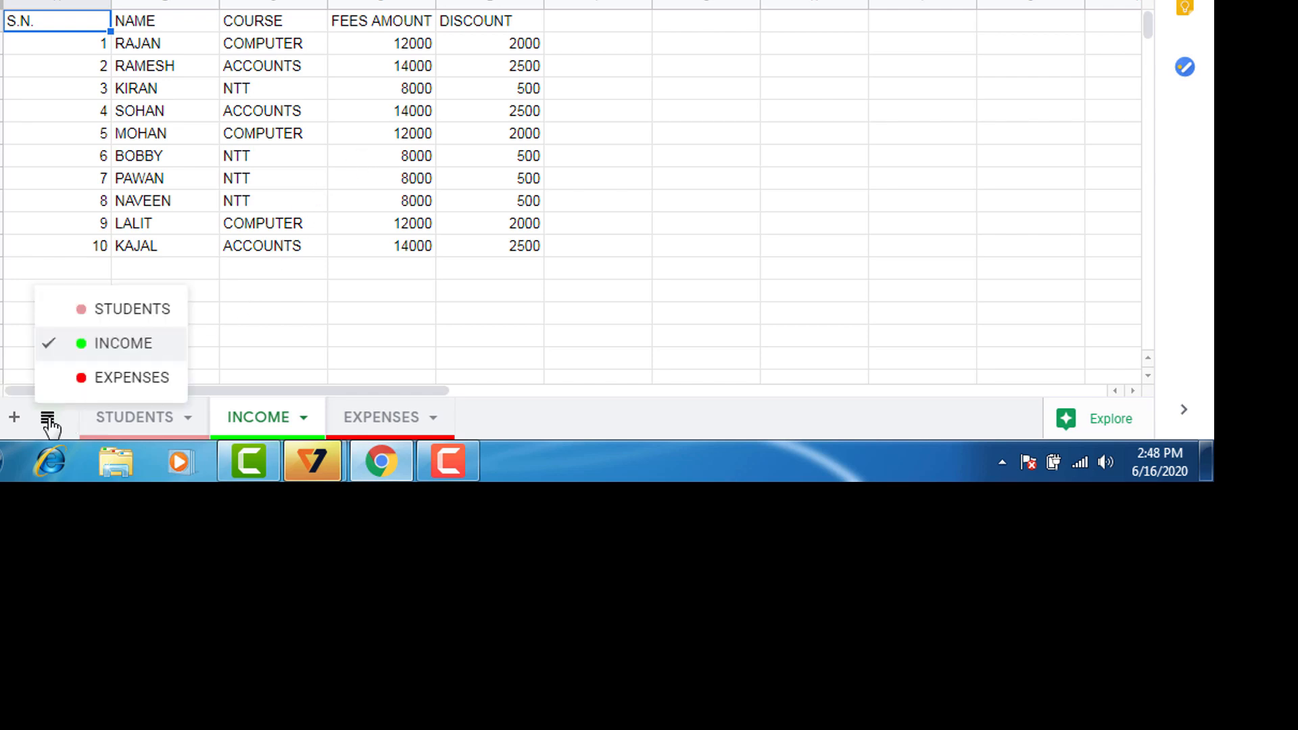
{"action": "left_click", "coordinate": [130, 380]}
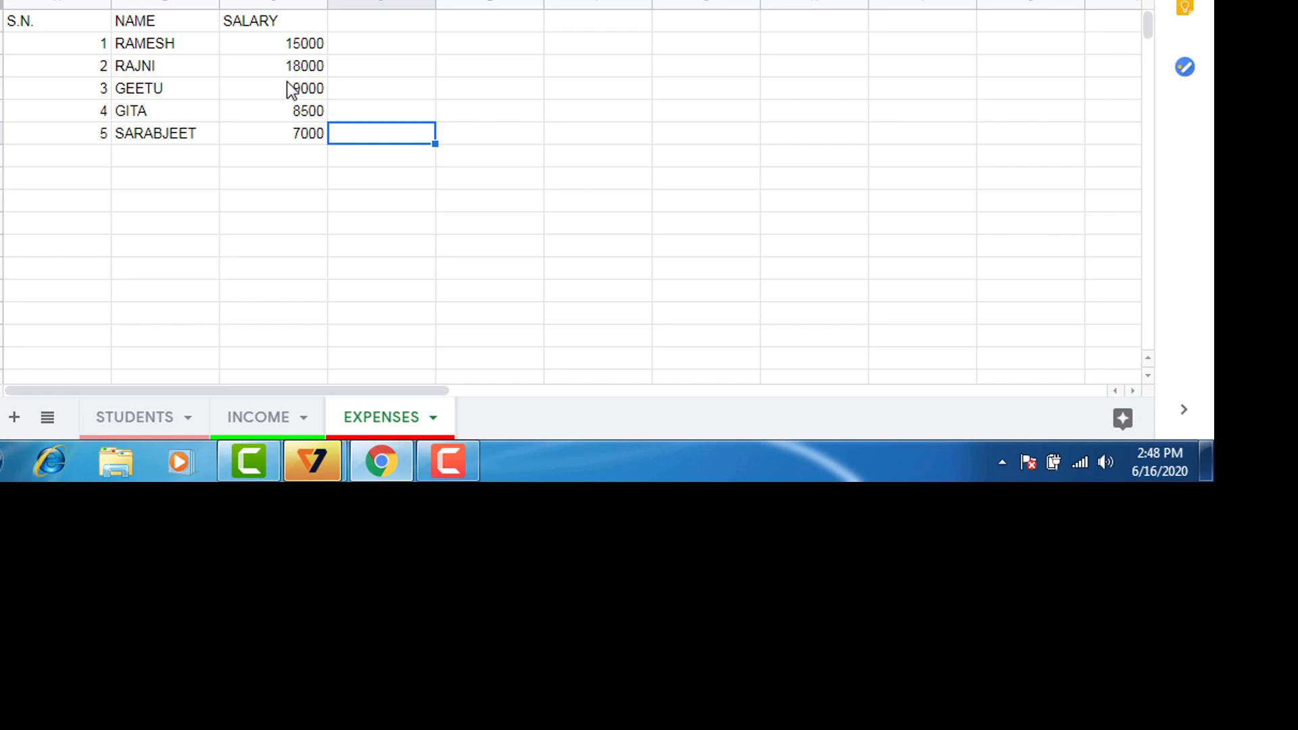
Step: Switch to the INCOME sheet and set the header cells A1:E1 to font size 12 and the Impact font
{"action": "left_click", "coordinate": [47, 418]}
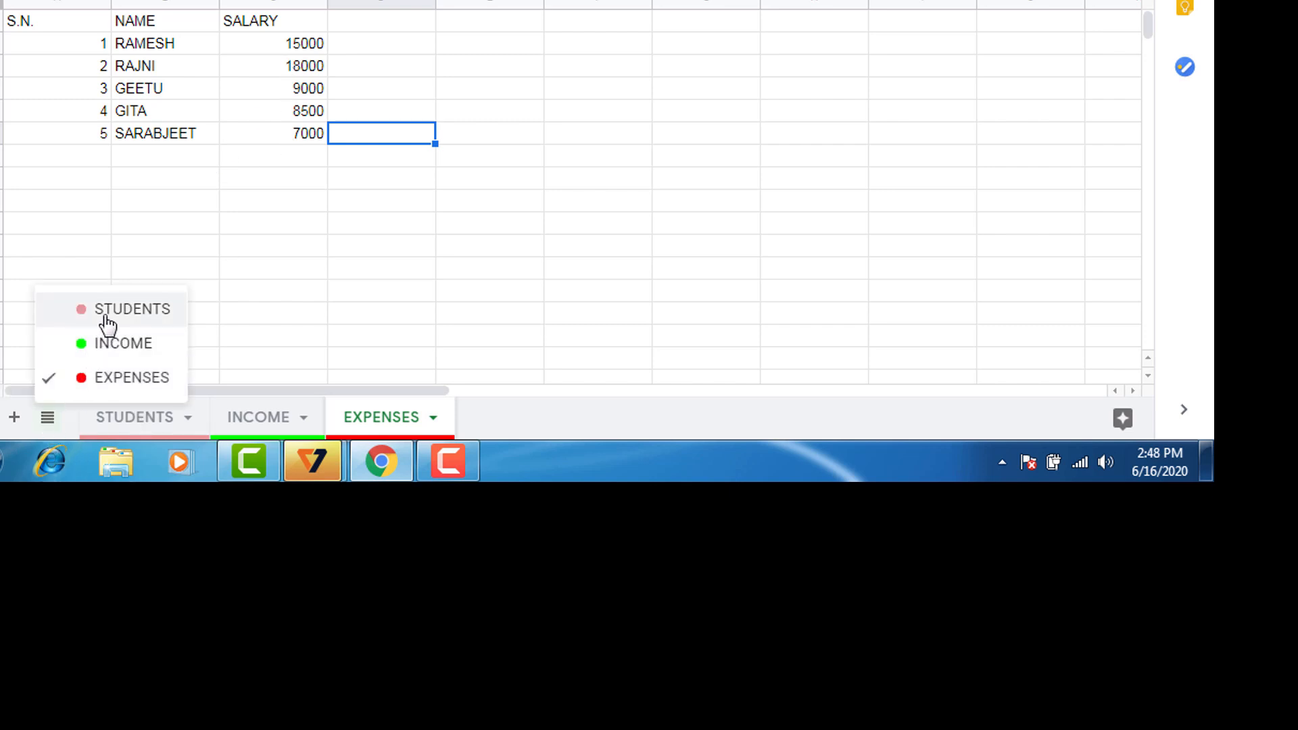
{"action": "left_click", "coordinate": [108, 351]}
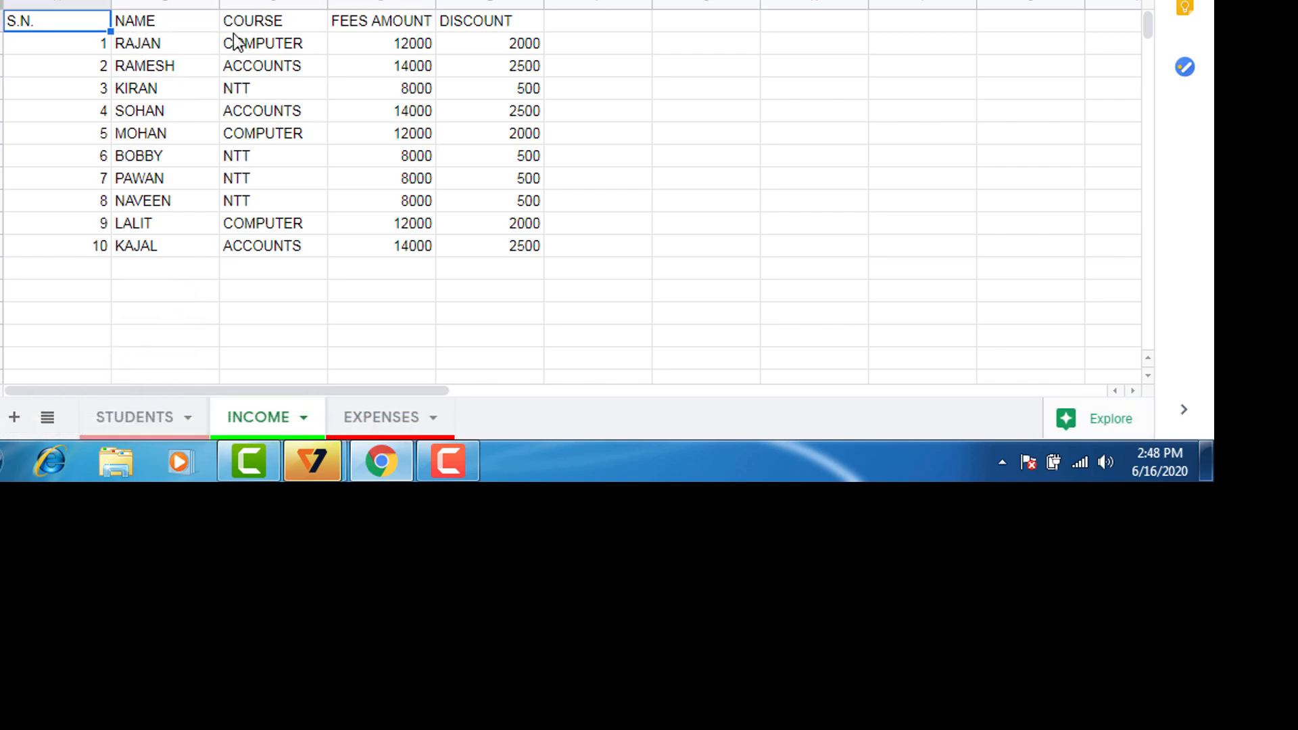
{"action": "left_click", "coordinate": [292, 21]}
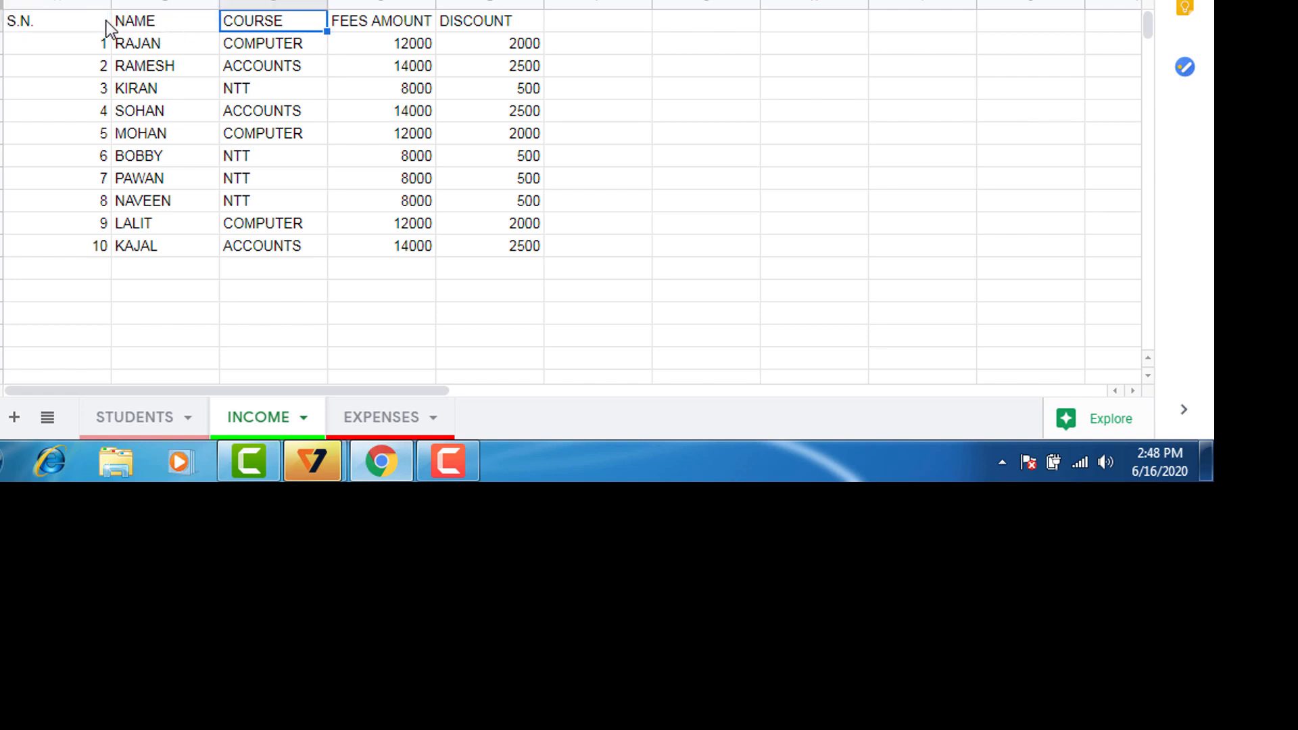
{"action": "left_click_drag", "start_coordinate": [101, 20], "coordinate": [489, 26]}
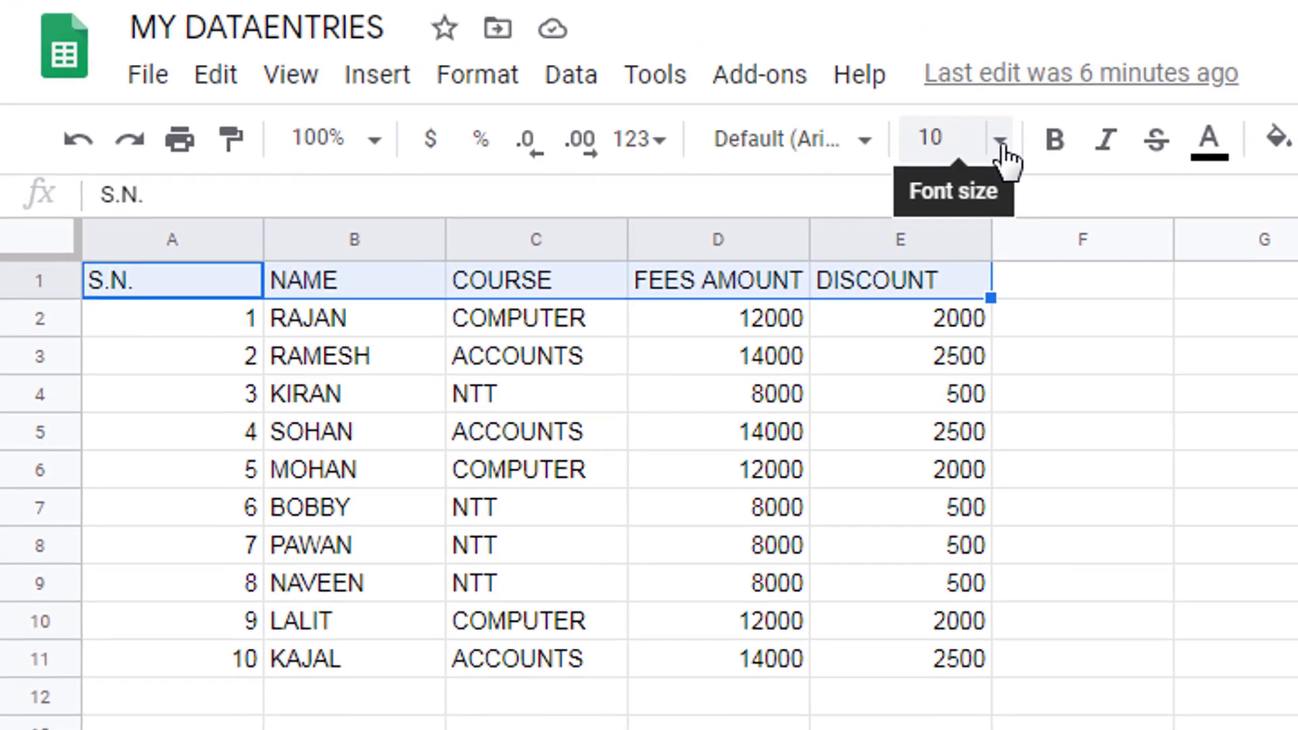
{"action": "left_click", "coordinate": [719, 15]}
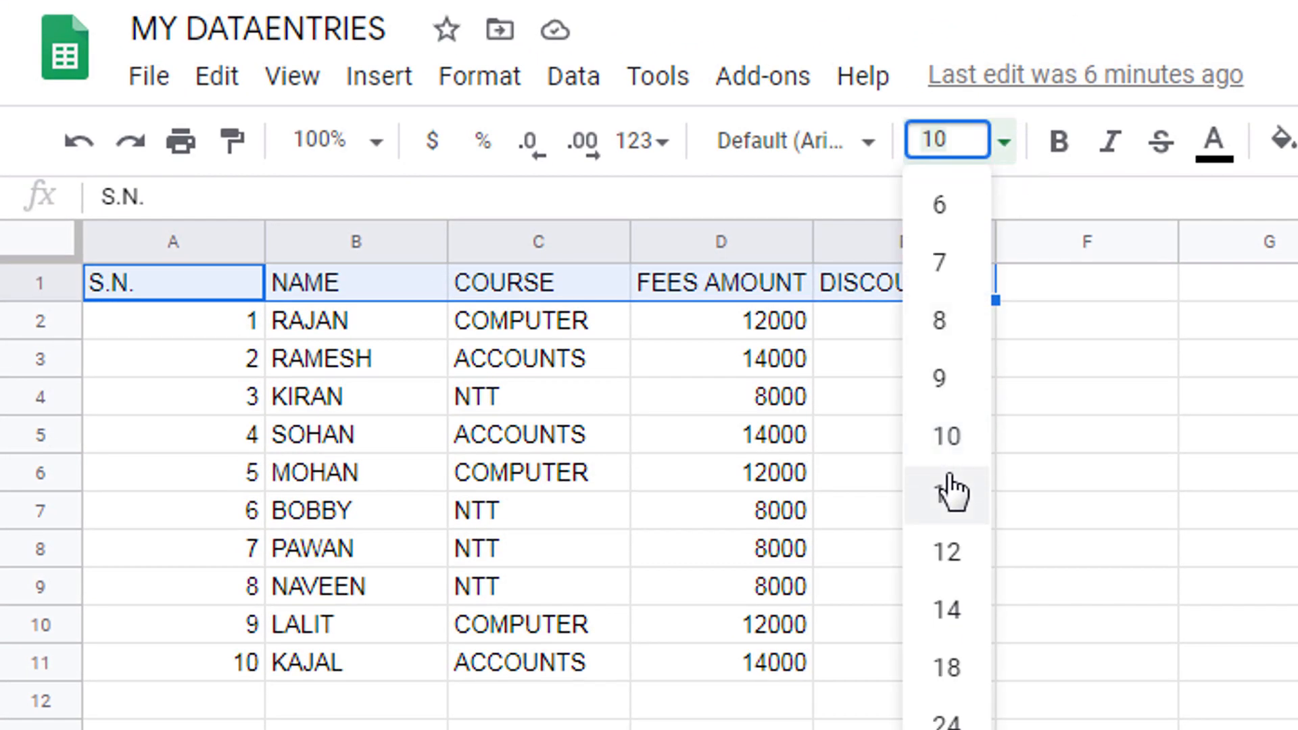
{"action": "left_click", "coordinate": [944, 551]}
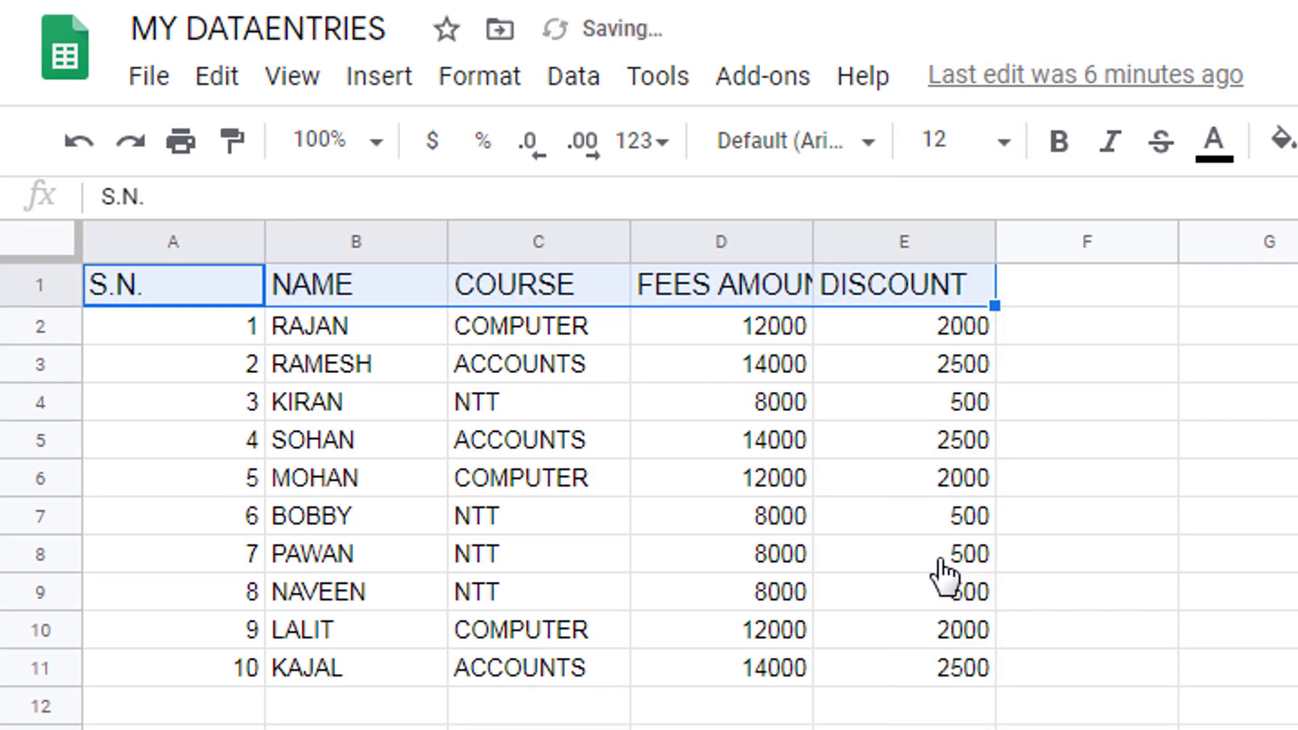
{"action": "left_click", "coordinate": [877, 149]}
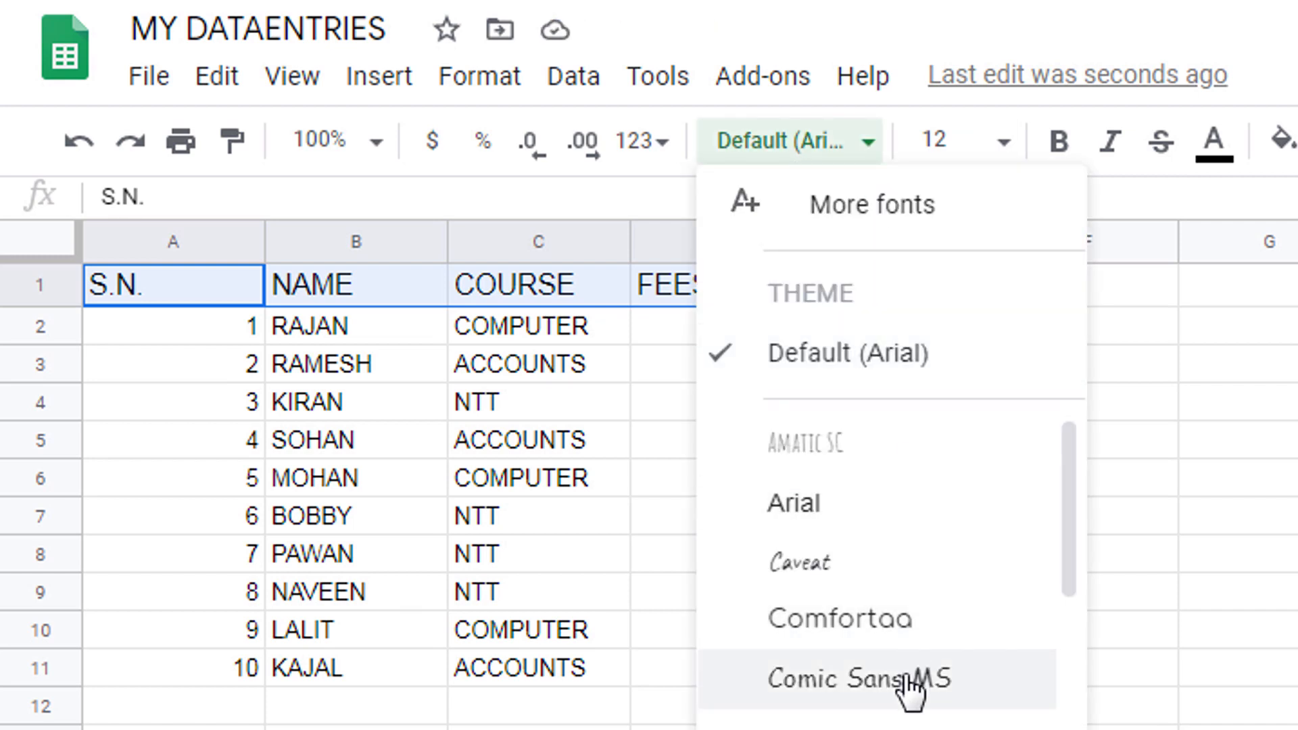
{"action": "scroll", "coordinate": [892, 575], "scroll_direction": "down", "scroll_amount": 1}
{"action": "left_click", "coordinate": [797, 728]}
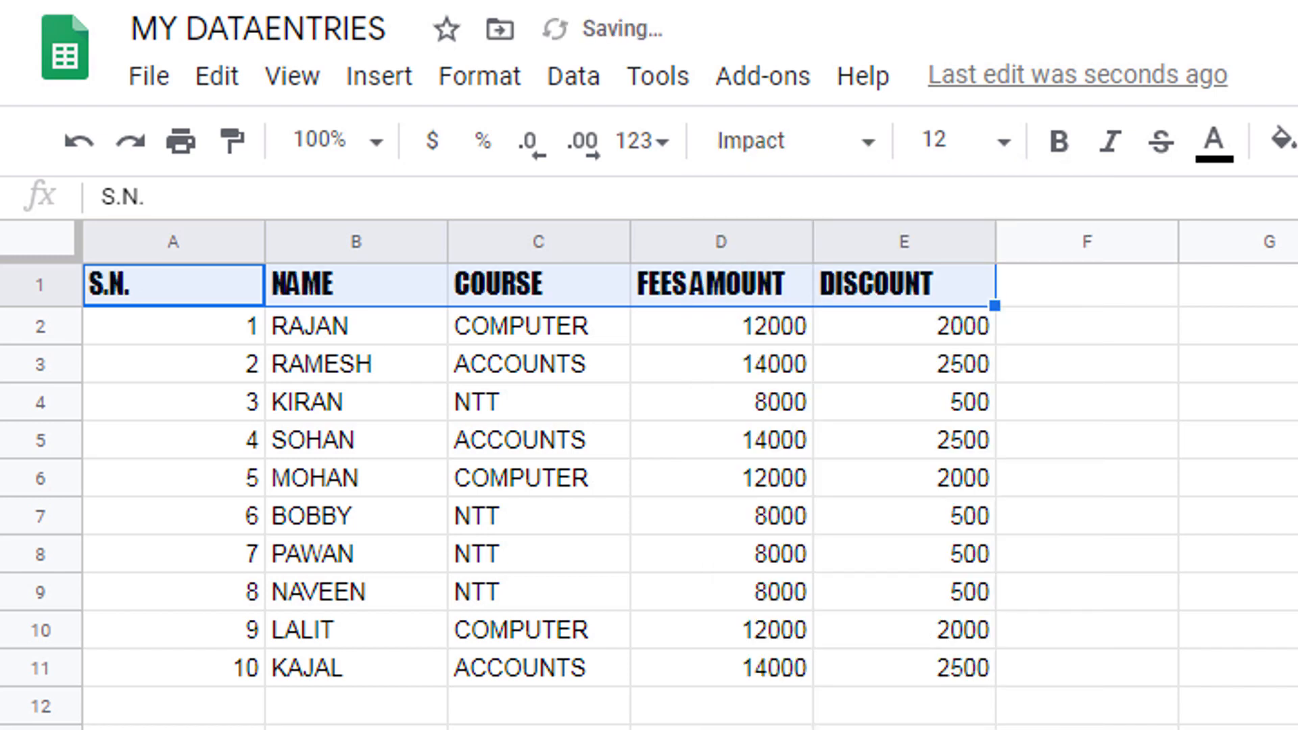
Step: Insert a blank row above the header row of the INCOME sheet
{"action": "left_click", "coordinate": [580, 280]}
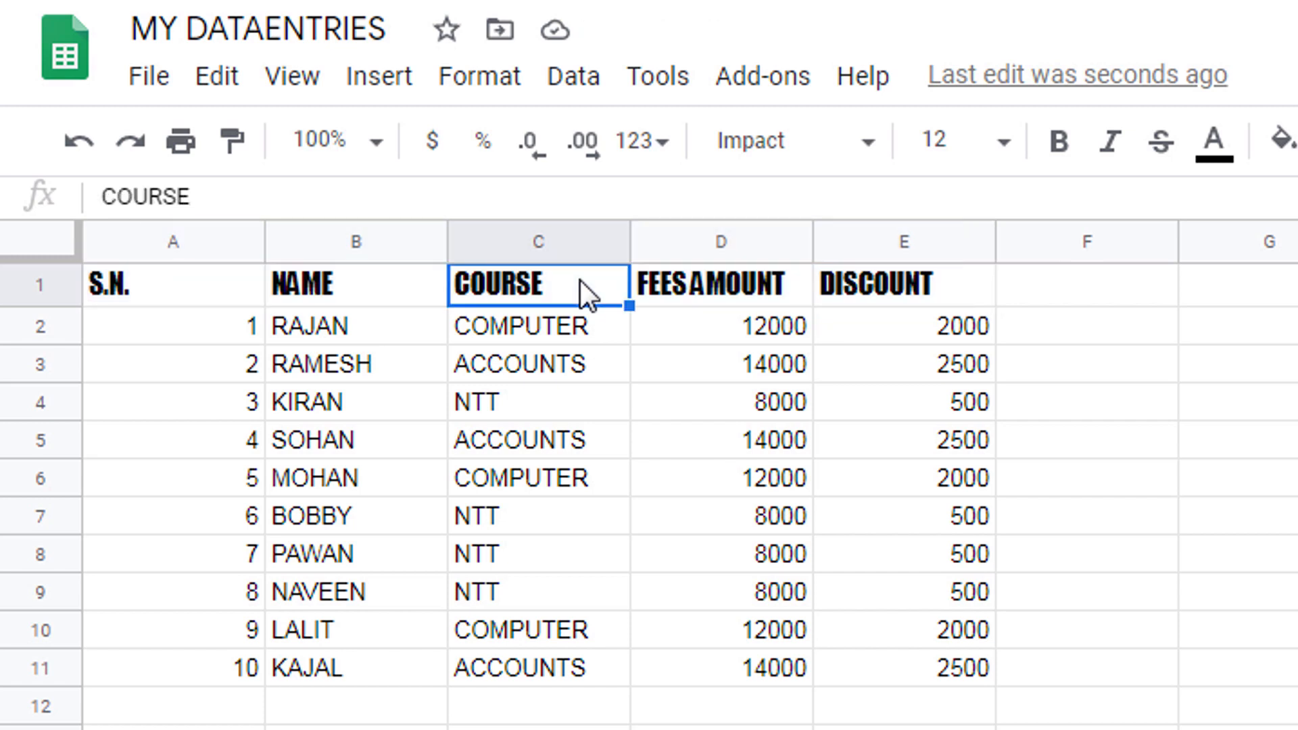
{"action": "right_click", "coordinate": [580, 280]}
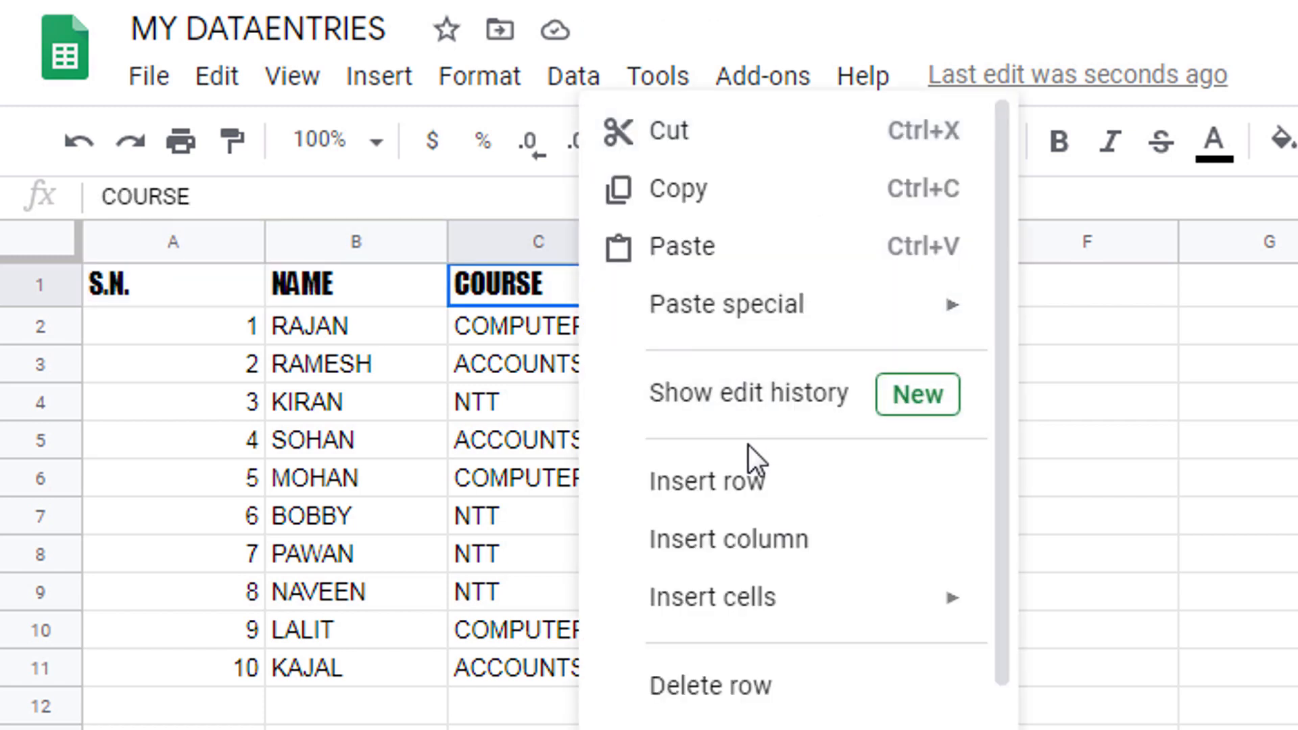
{"action": "left_click", "coordinate": [749, 498]}
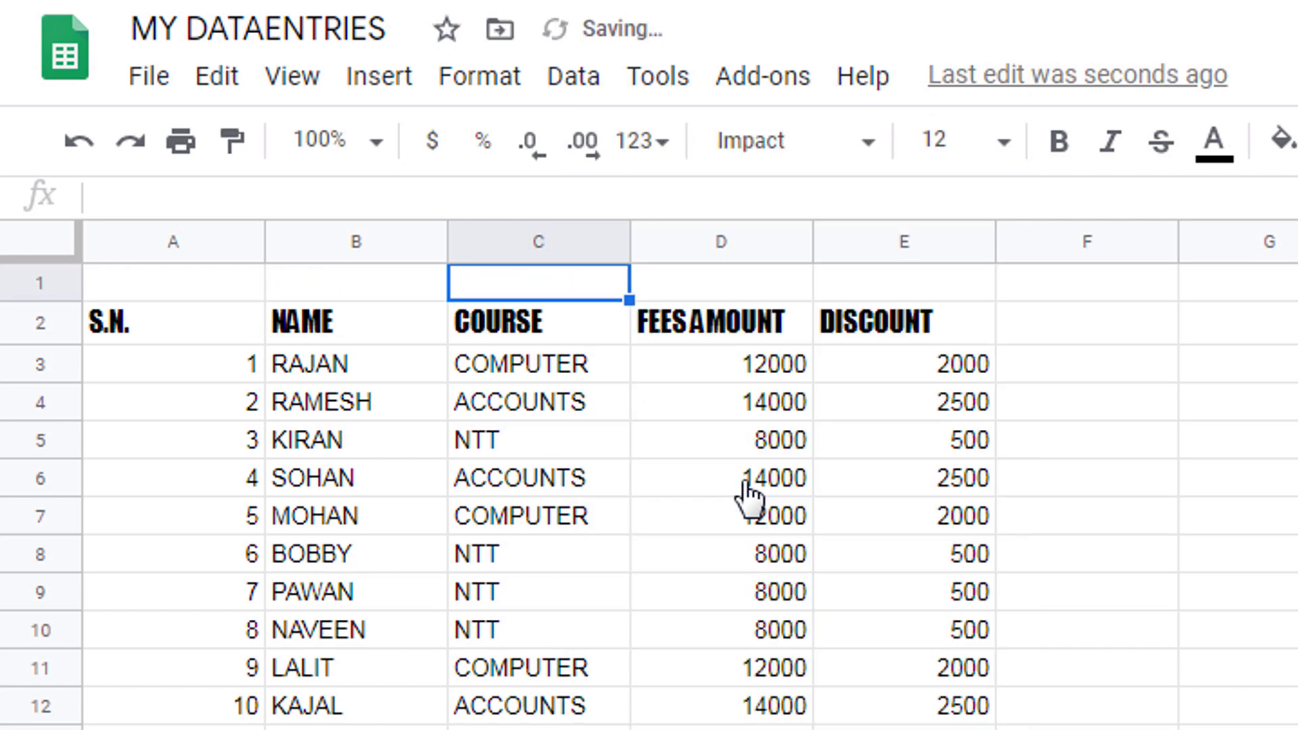
{"action": "left_click", "coordinate": [1154, 481]}
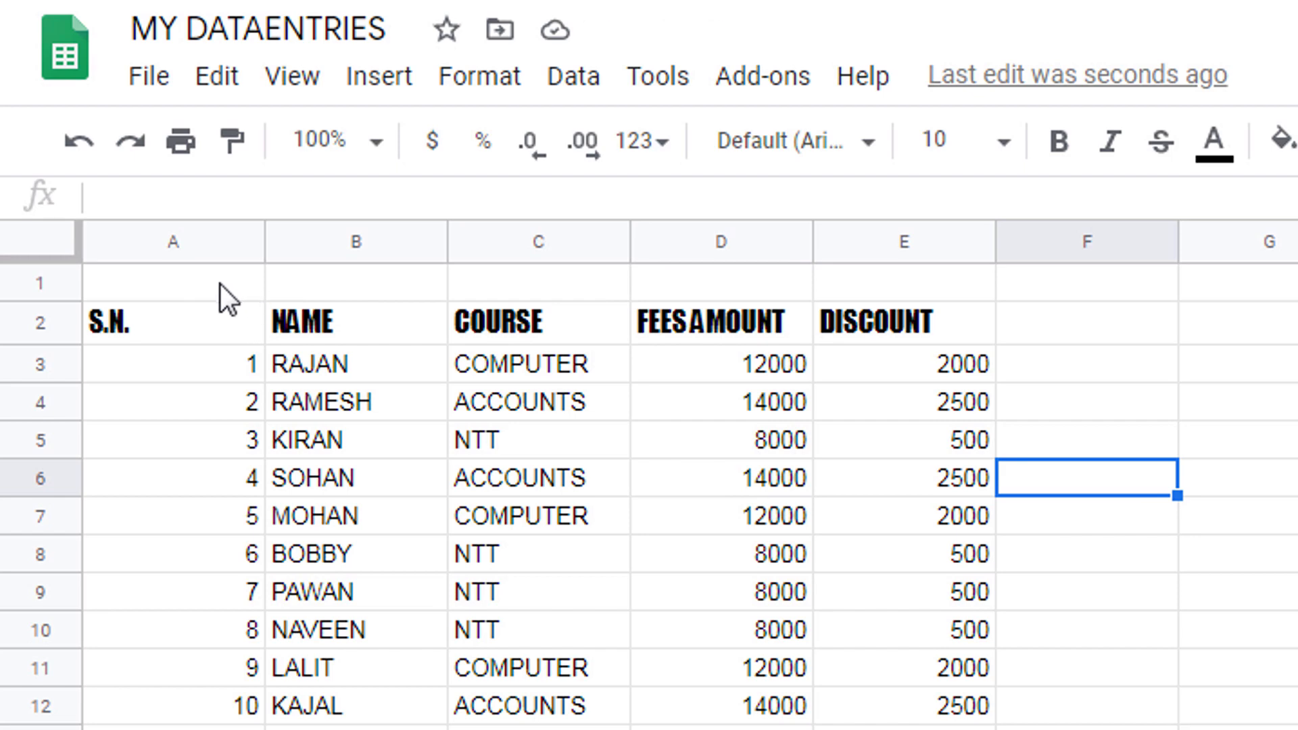
Step: Merge cells A1:E1 in the blank row above the headers into one cell
{"action": "left_click_drag", "start_coordinate": [221, 282], "coordinate": [858, 274]}
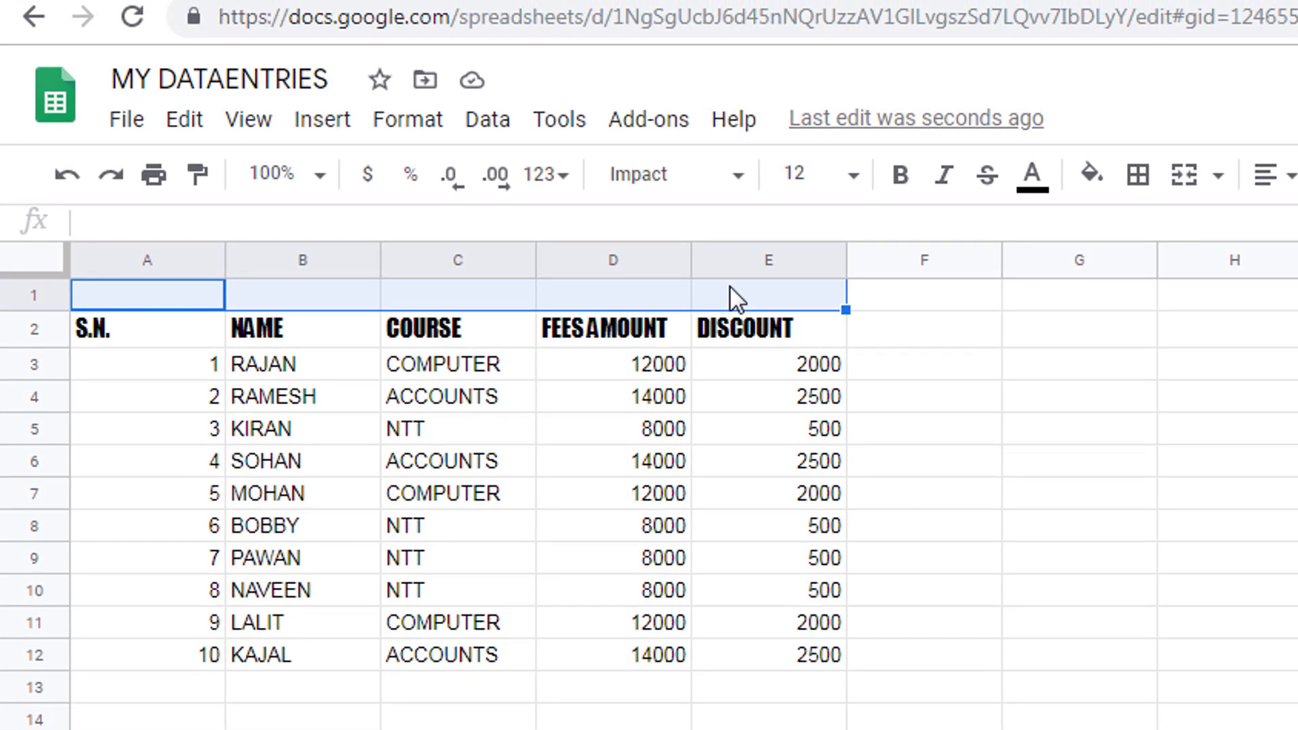
{"action": "left_click", "coordinate": [1217, 196]}
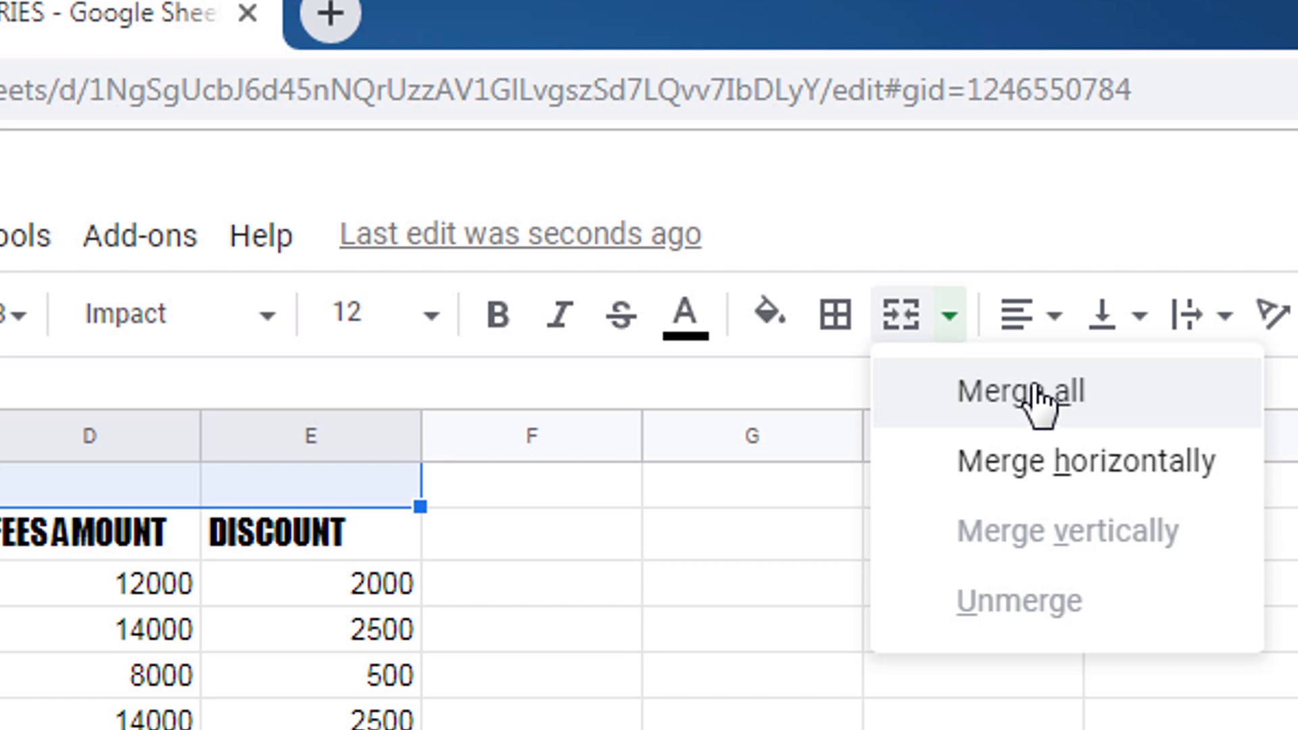
{"action": "left_click", "coordinate": [1049, 475]}
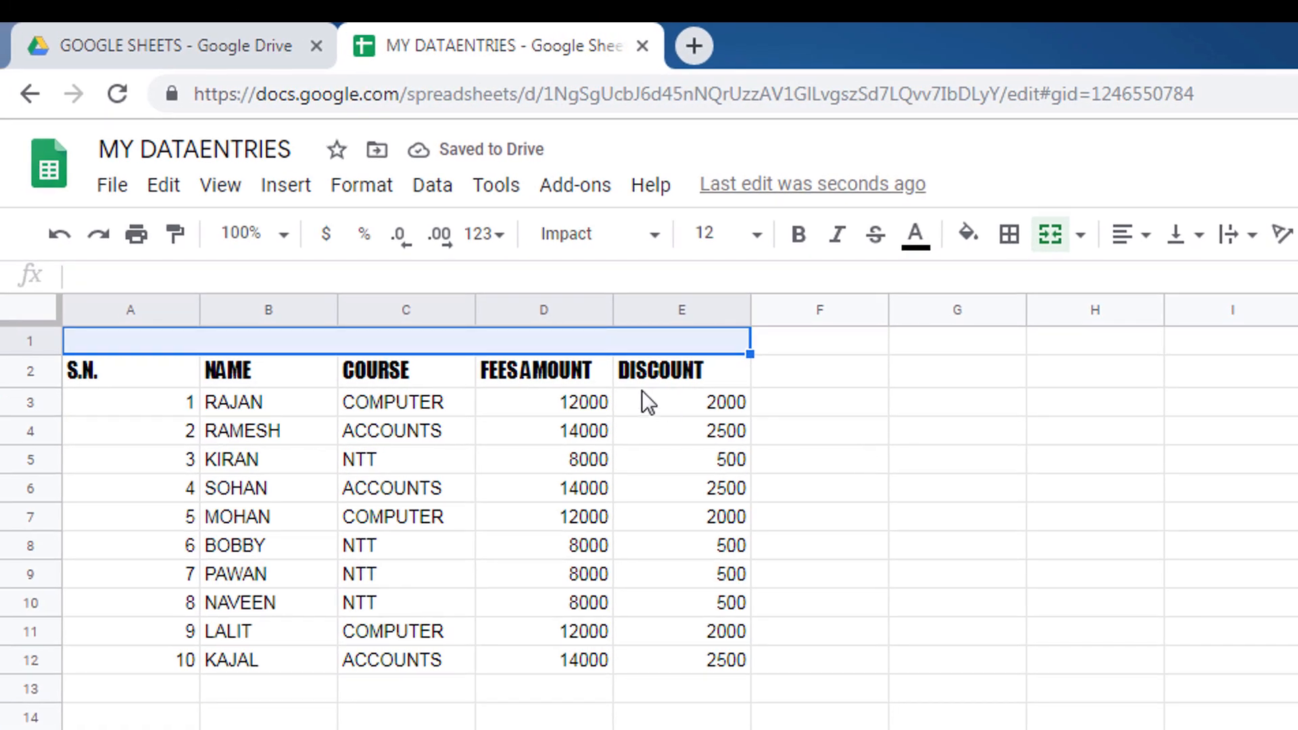
Step: Enter the title THIS IS FEES RECORD OF STUDENTS in the merged cell of row 1
{"action": "left_click", "coordinate": [581, 341]}
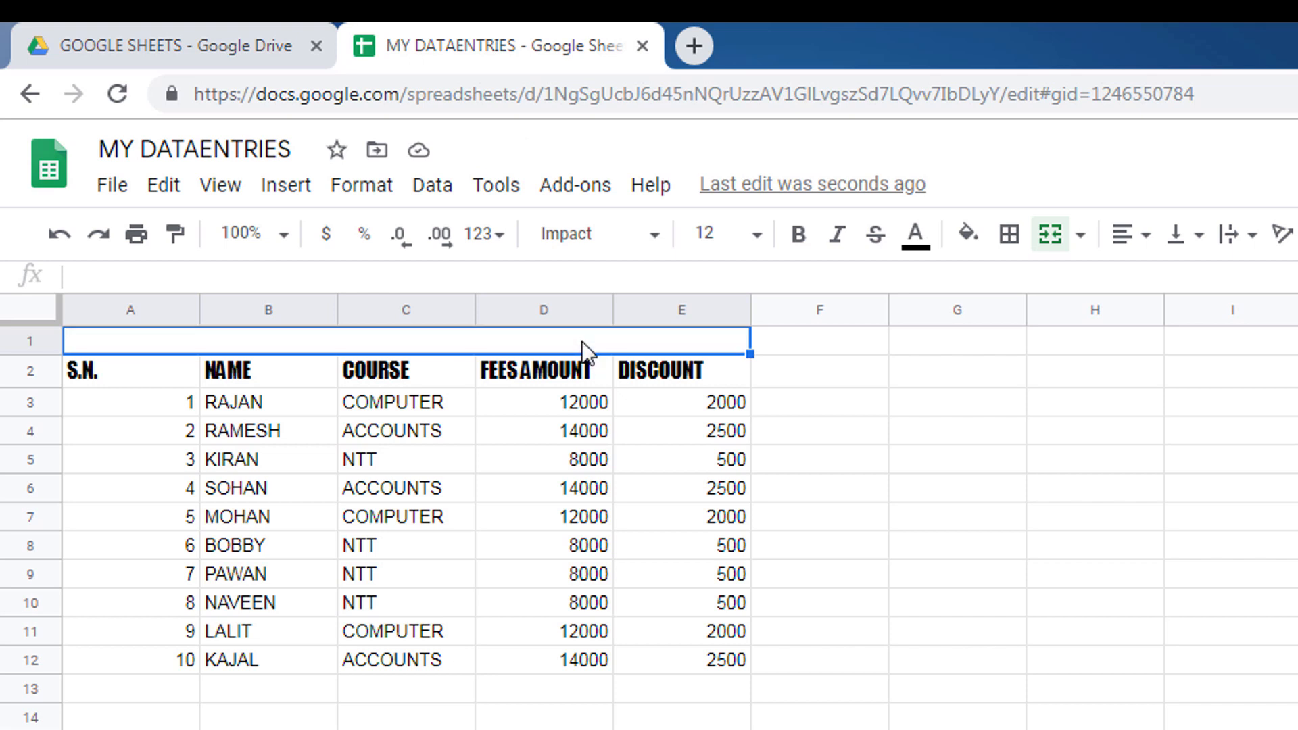
{"action": "type", "text": "THIS IS"}
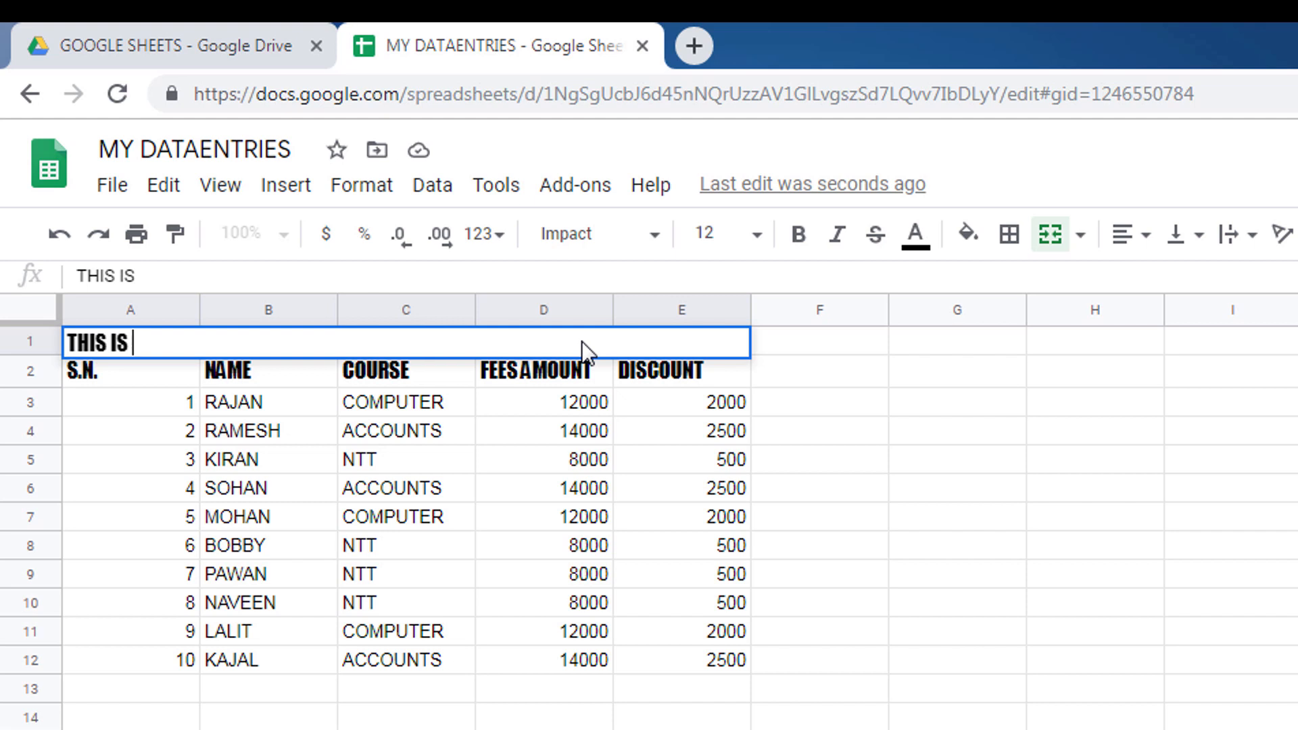
{"action": "type", "text": " FEES RE"}
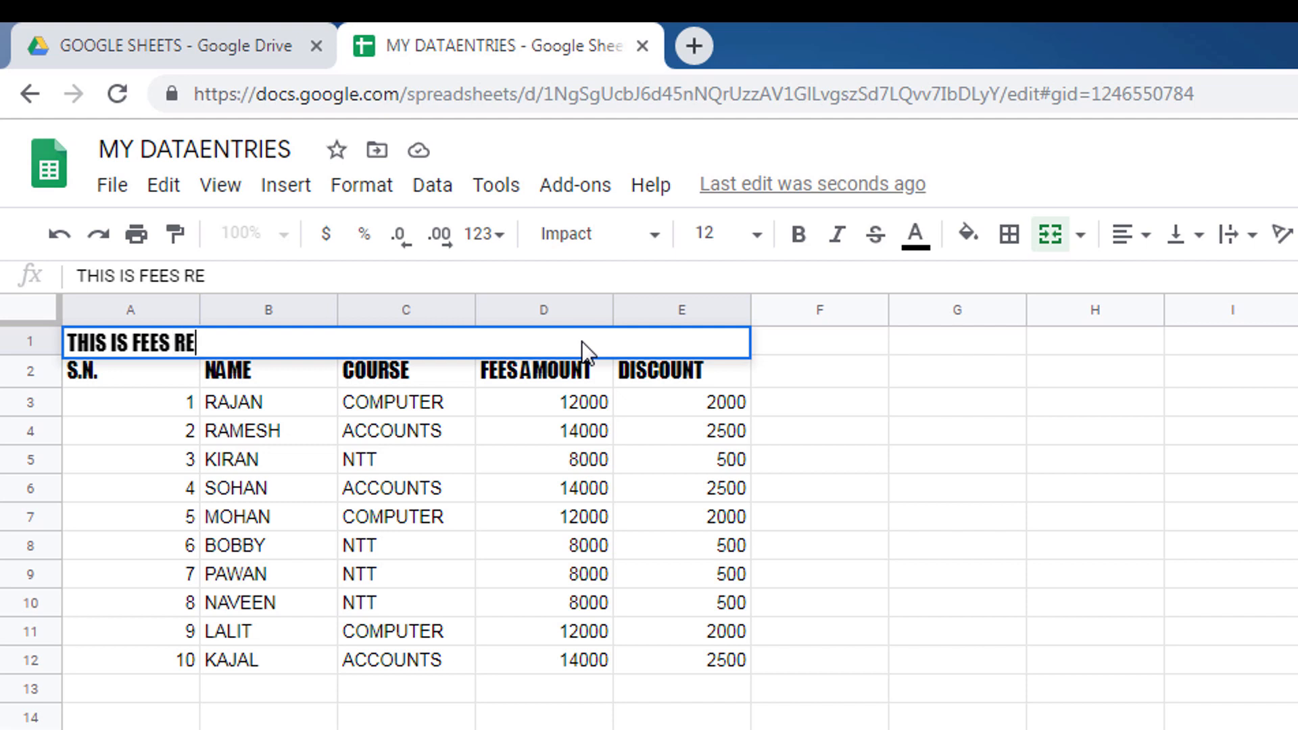
{"action": "type", "text": "CORD OF STUD"}
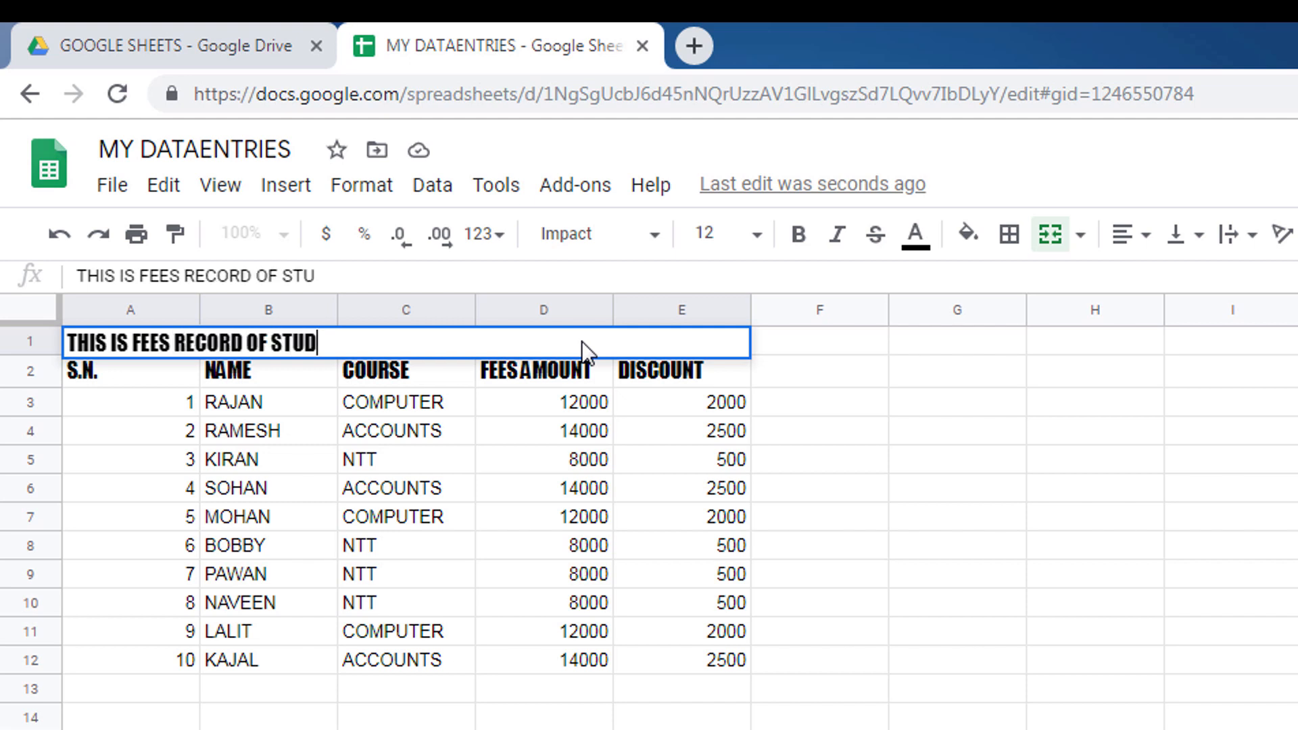
{"action": "type", "text": "ENTS"}
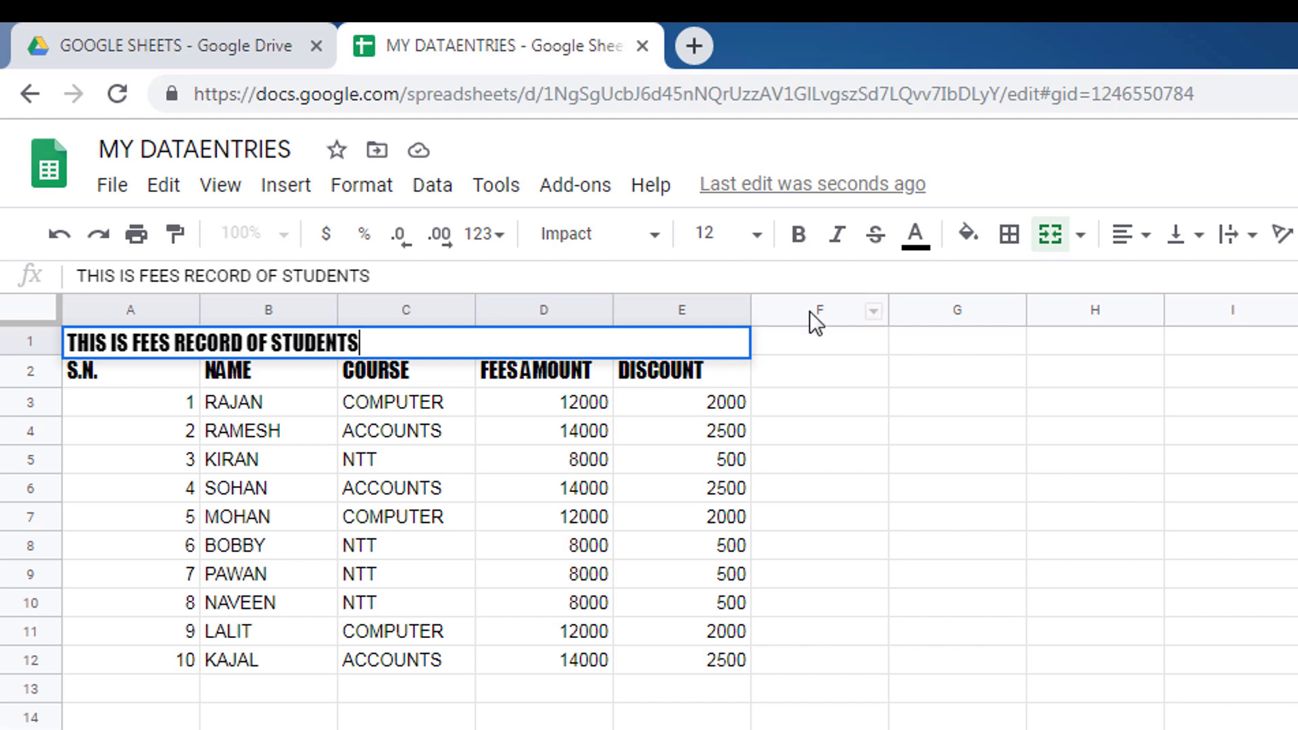
{"action": "left_click", "coordinate": [879, 405]}
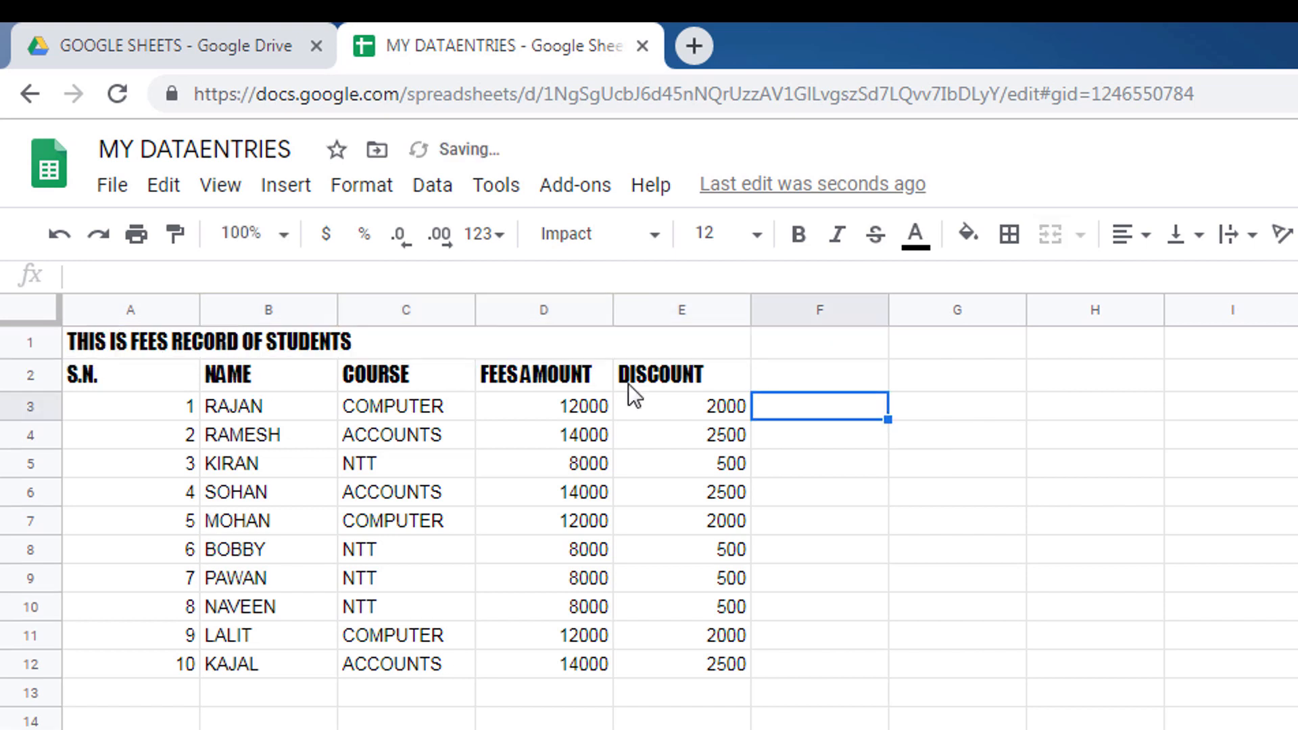
Step: Center the title horizontally in the merged cell of row 1
{"action": "left_click", "coordinate": [338, 345]}
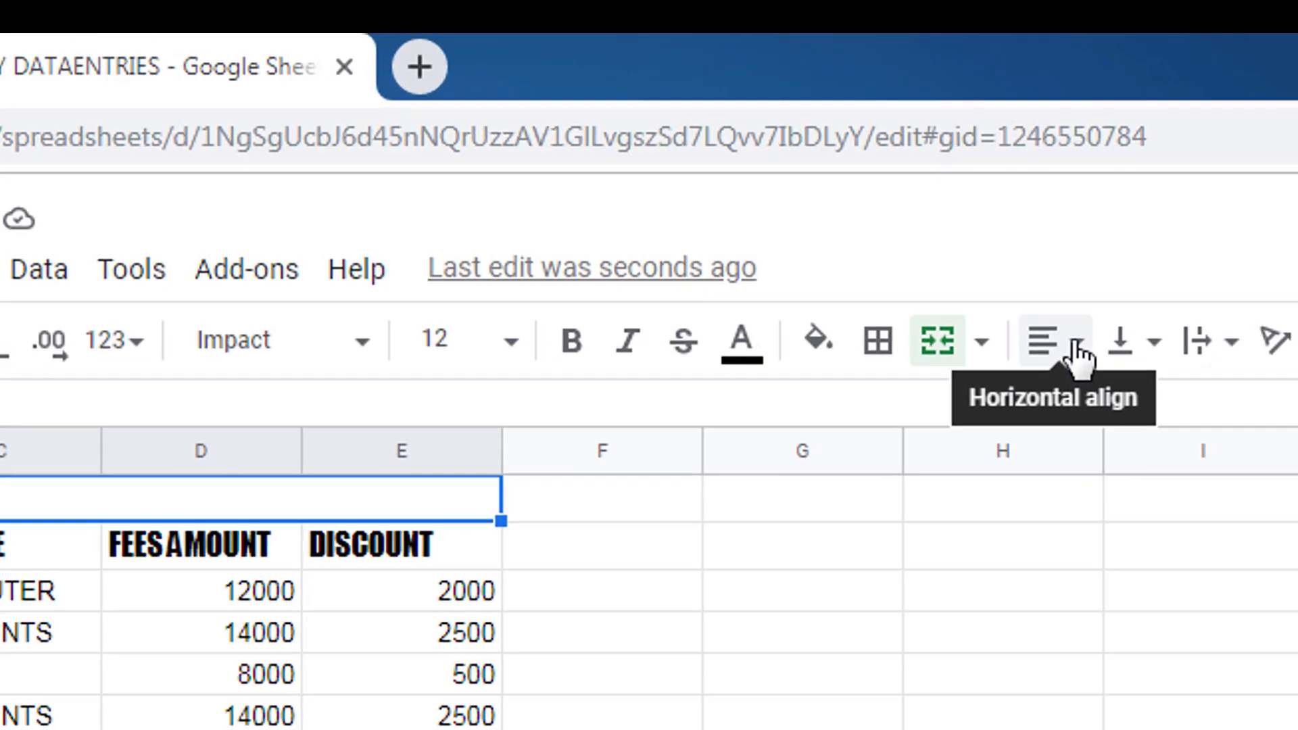
{"action": "left_click", "coordinate": [1147, 238]}
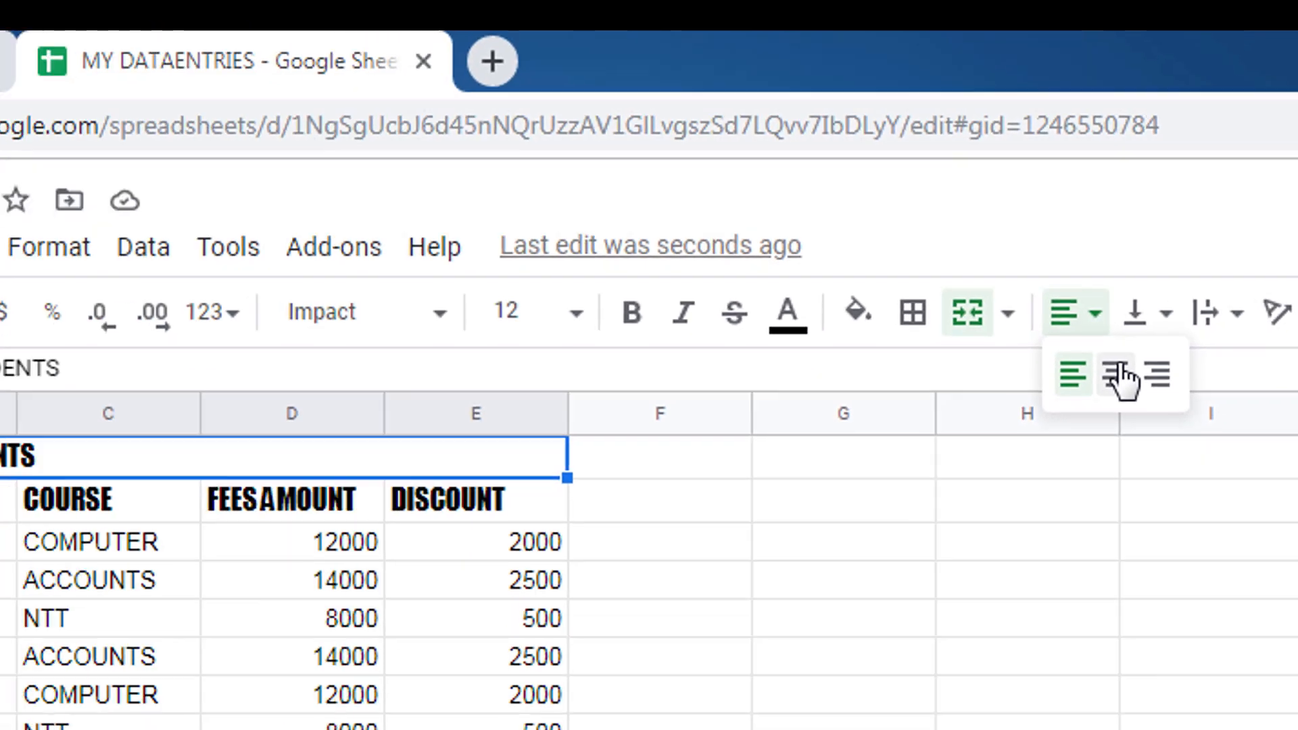
{"action": "left_click", "coordinate": [1116, 373]}
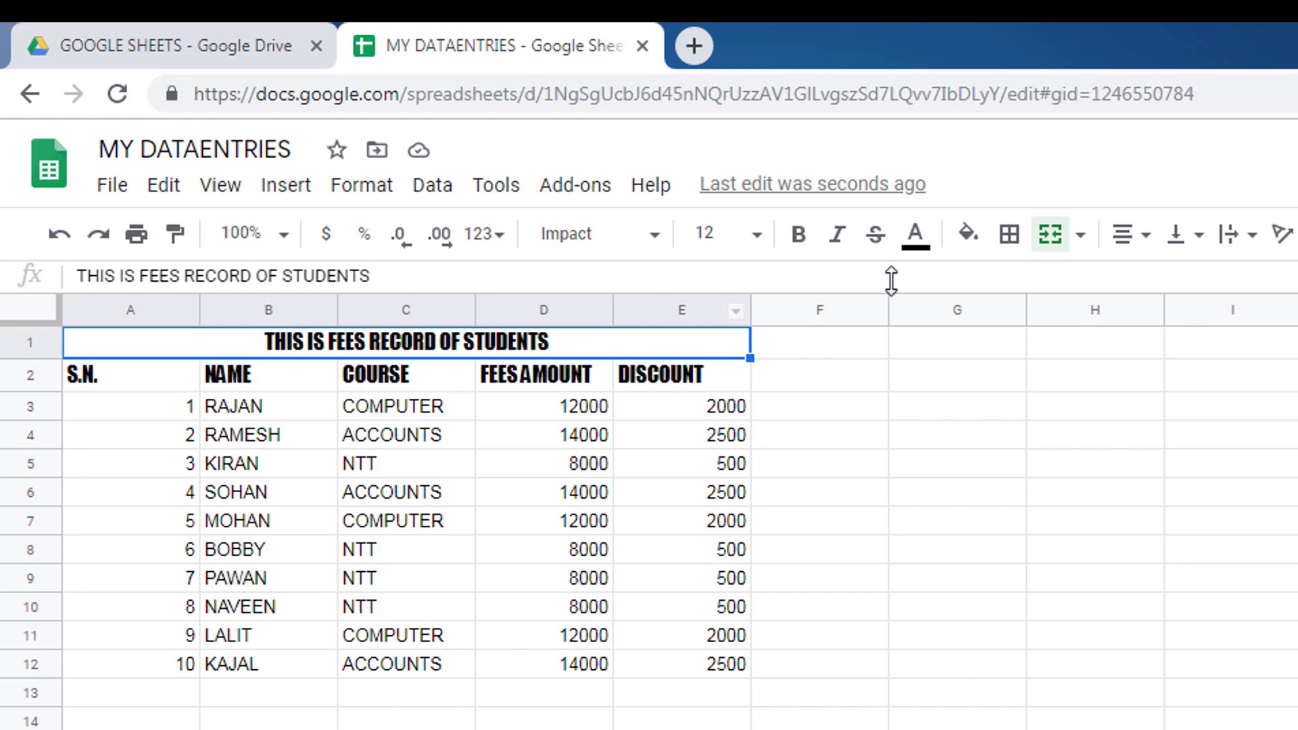
Step: Give the merged title cell a yellow fill and make its text red
{"action": "left_click", "coordinate": [978, 255]}
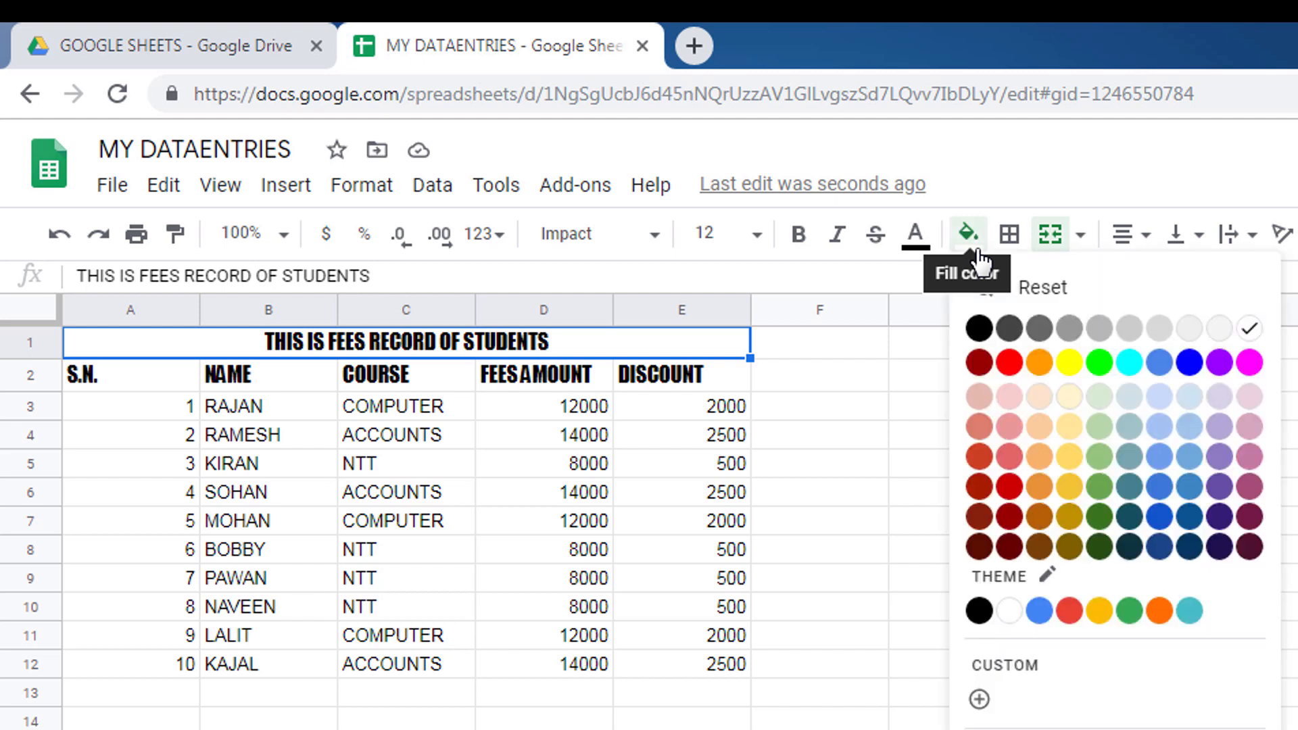
{"action": "left_click", "coordinate": [1075, 373]}
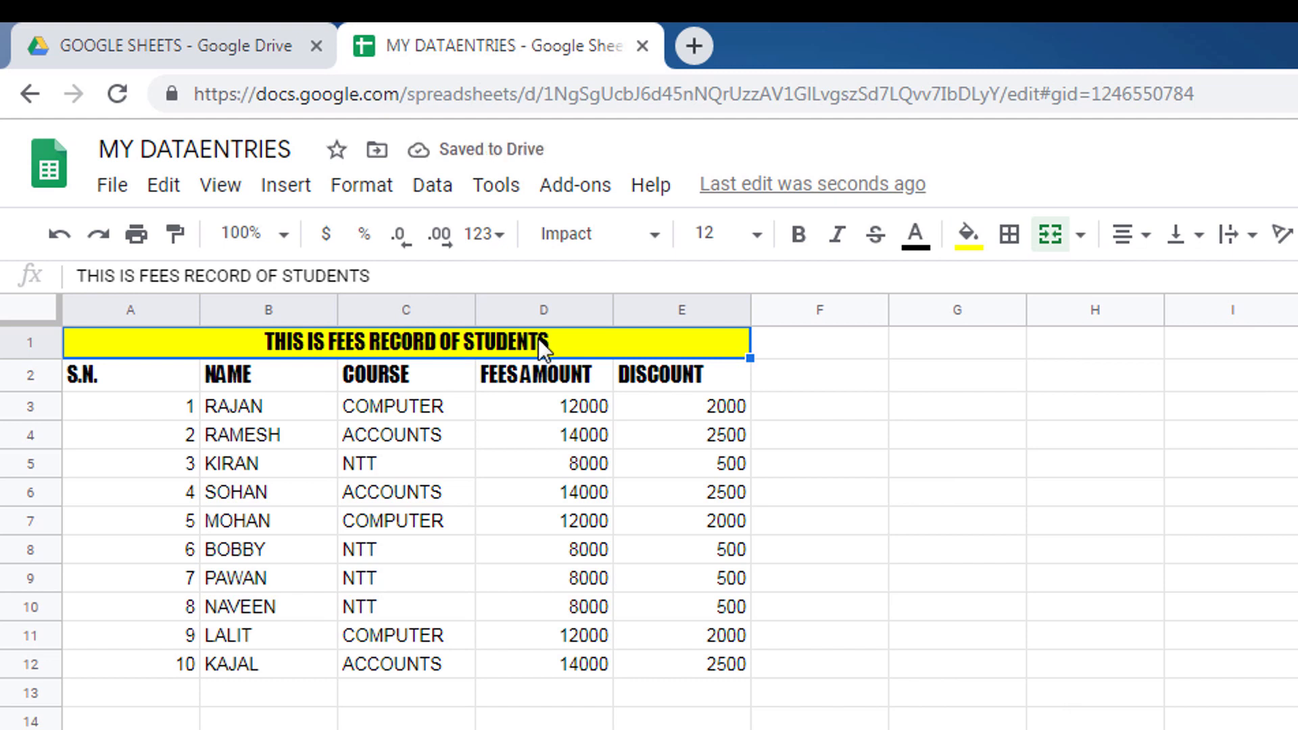
{"action": "left_click", "coordinate": [918, 256]}
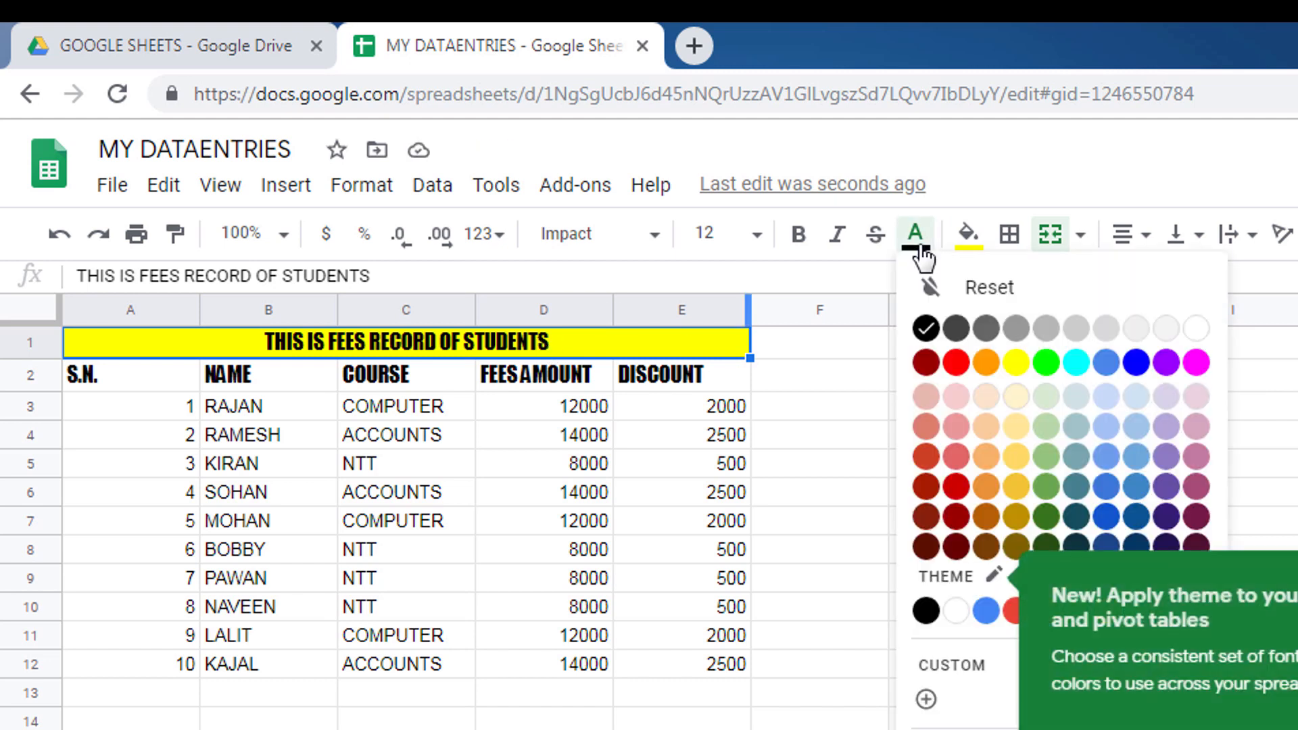
{"action": "left_click", "coordinate": [960, 368]}
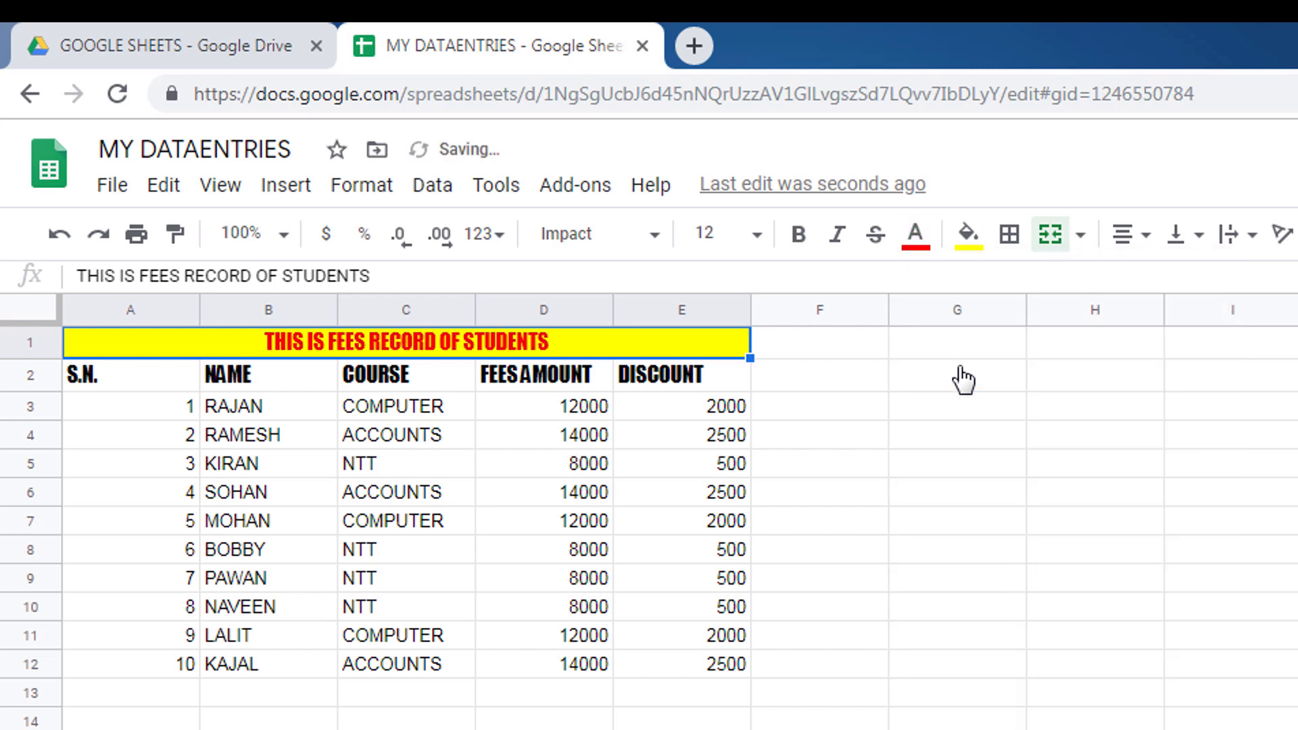
{"action": "left_click", "coordinate": [852, 505]}
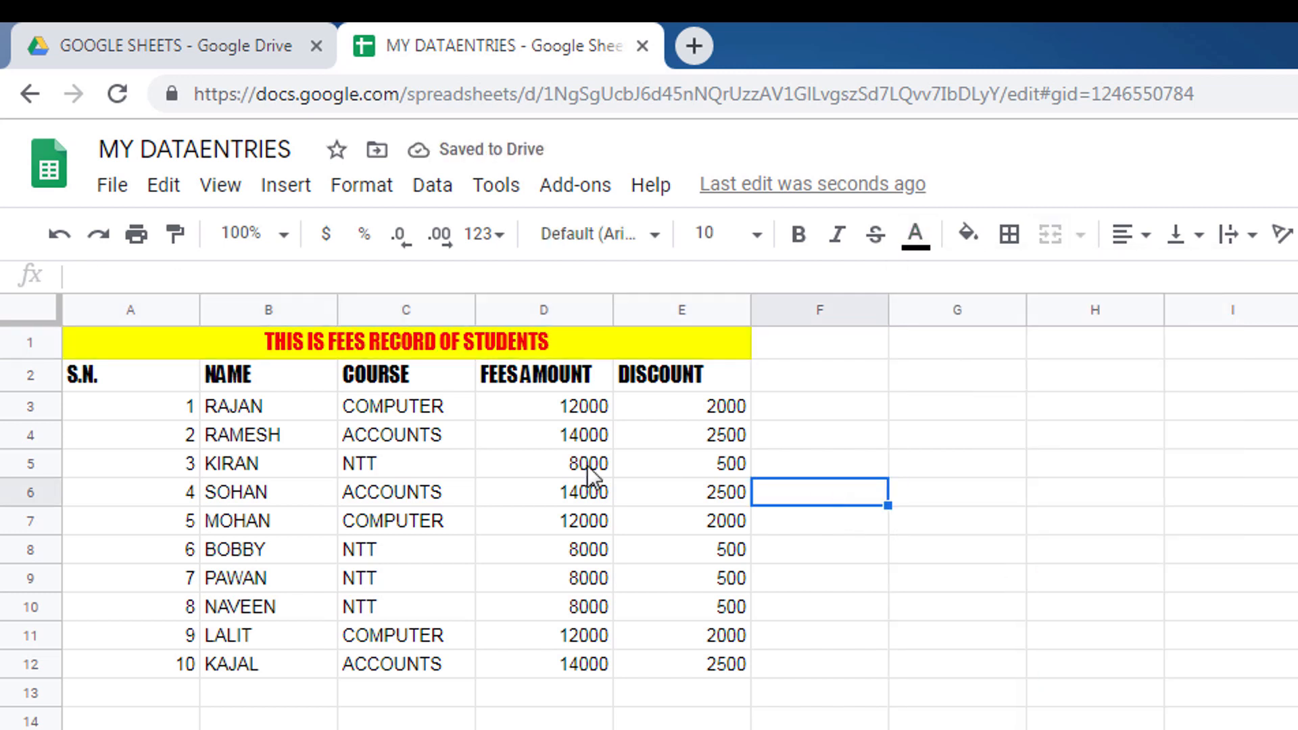
Step: Undo the title's text color change and redo it
{"action": "left_click", "coordinate": [54, 235]}
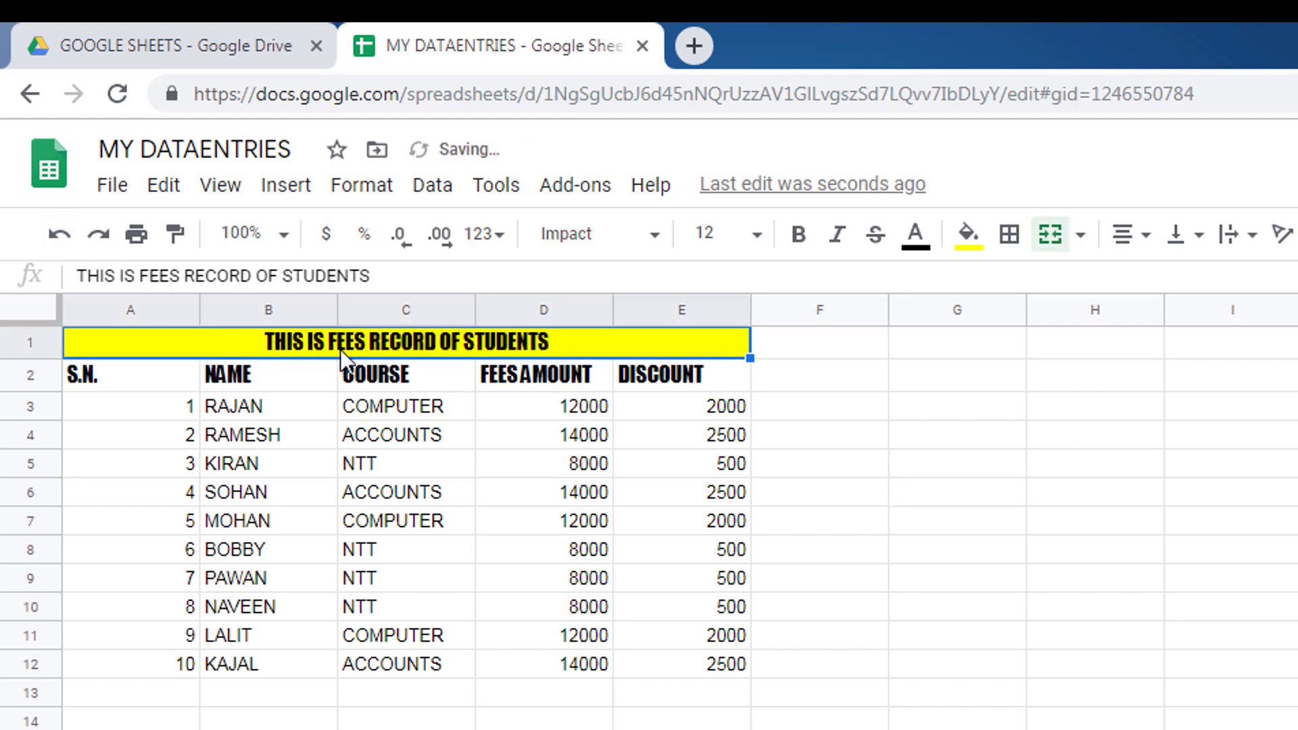
{"action": "left_click", "coordinate": [99, 237]}
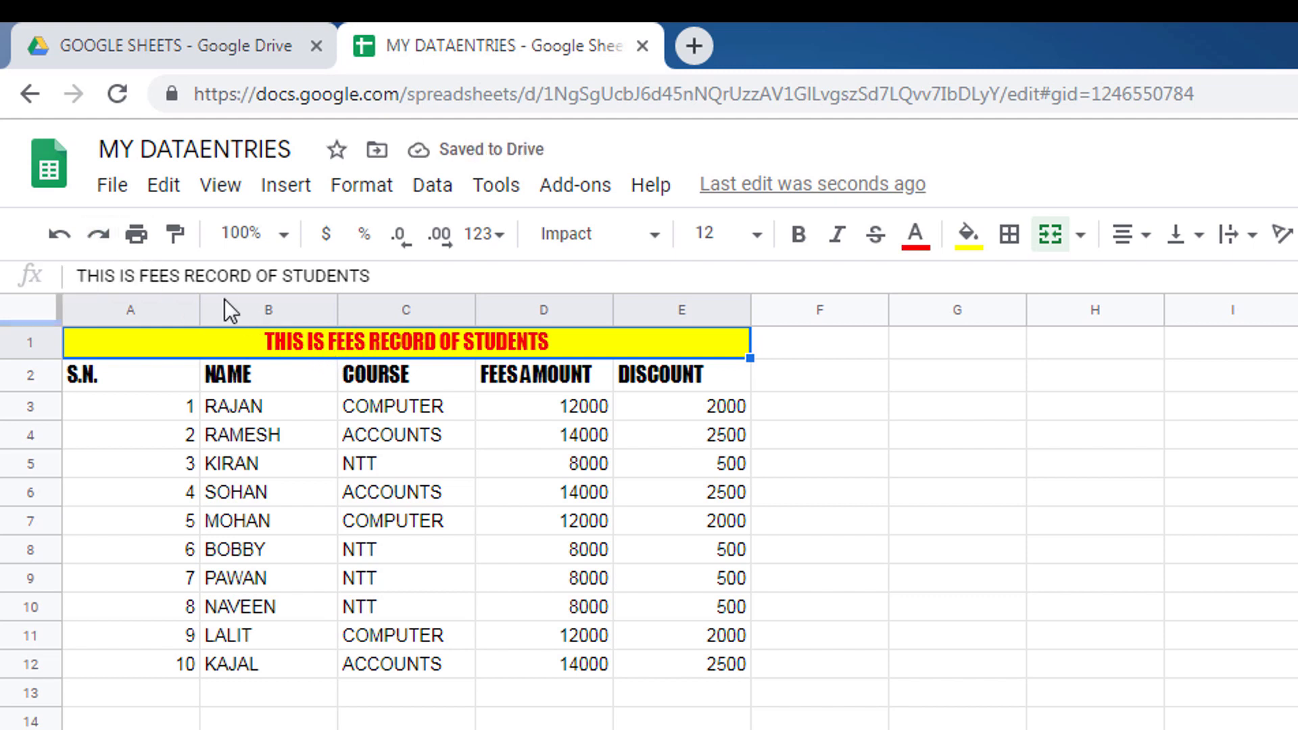
Step: Open the print settings for the current sheet and choose A4 paper in Portrait orientation
{"action": "left_click", "coordinate": [137, 234]}
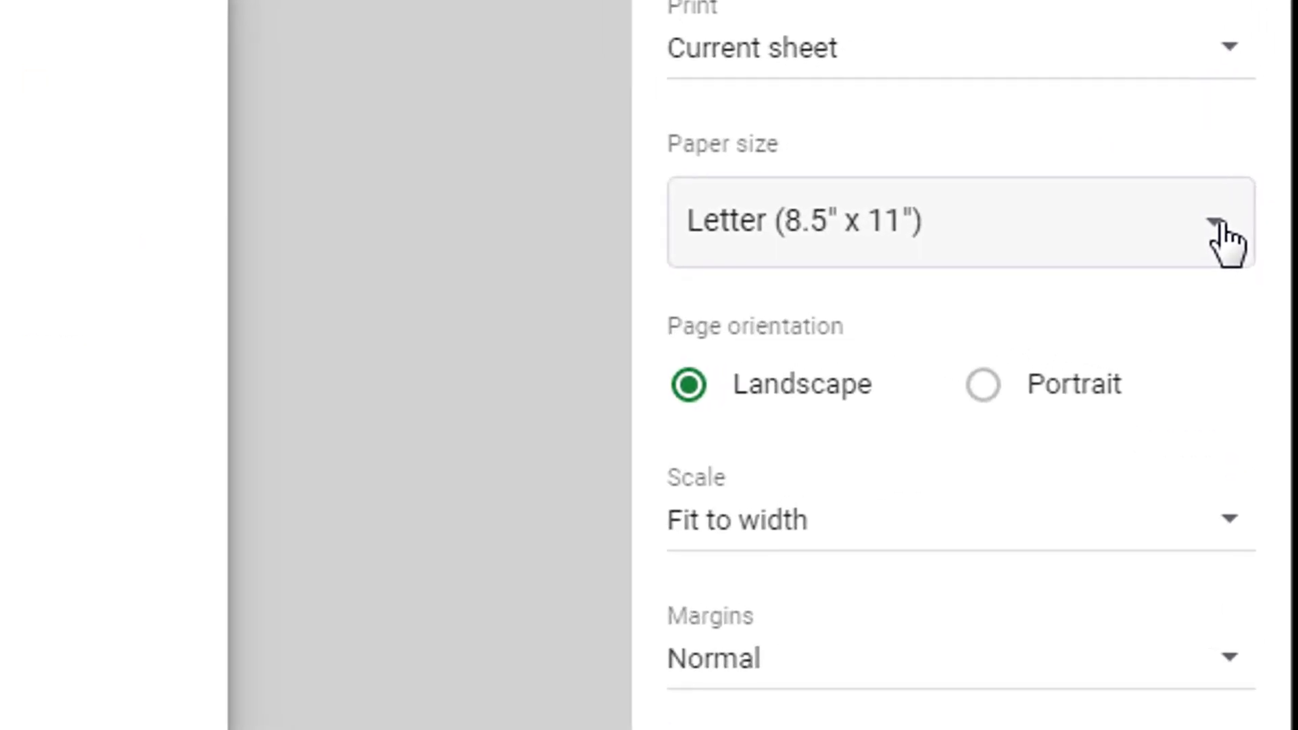
{"action": "left_click", "coordinate": [1256, 295]}
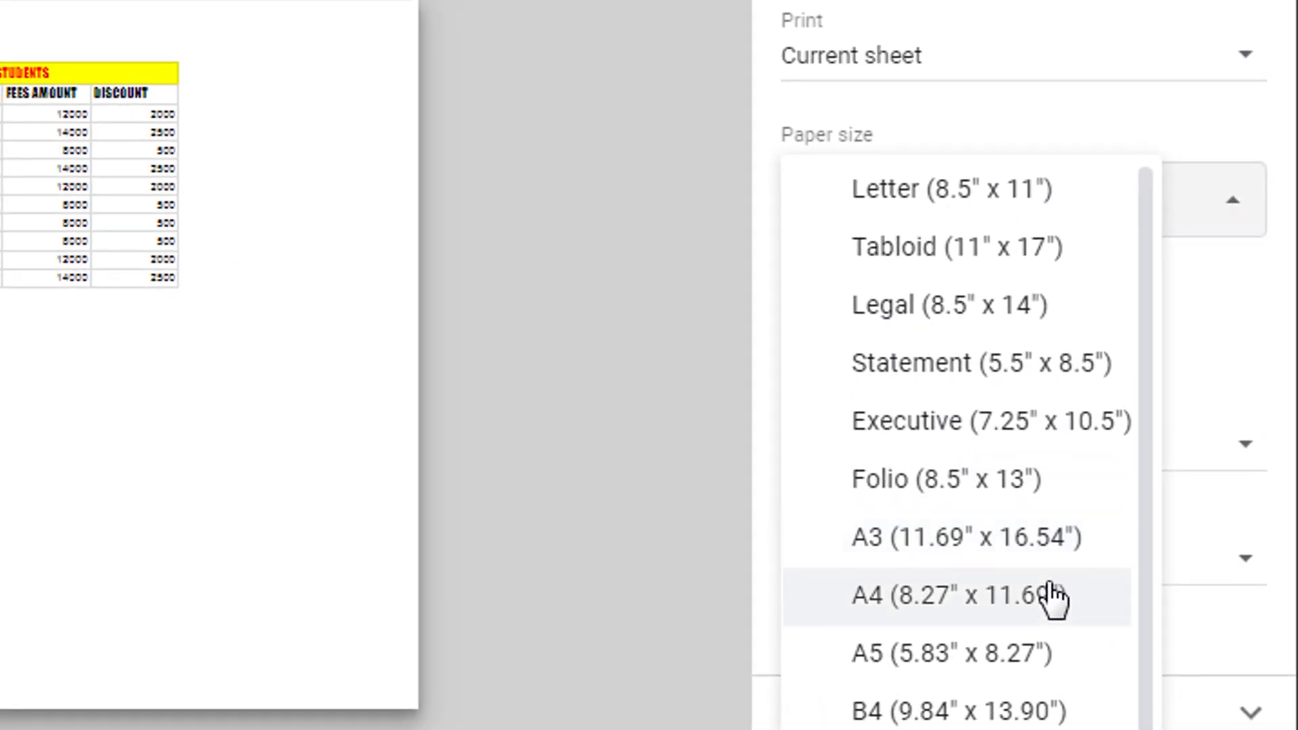
{"action": "left_click", "coordinate": [1054, 598]}
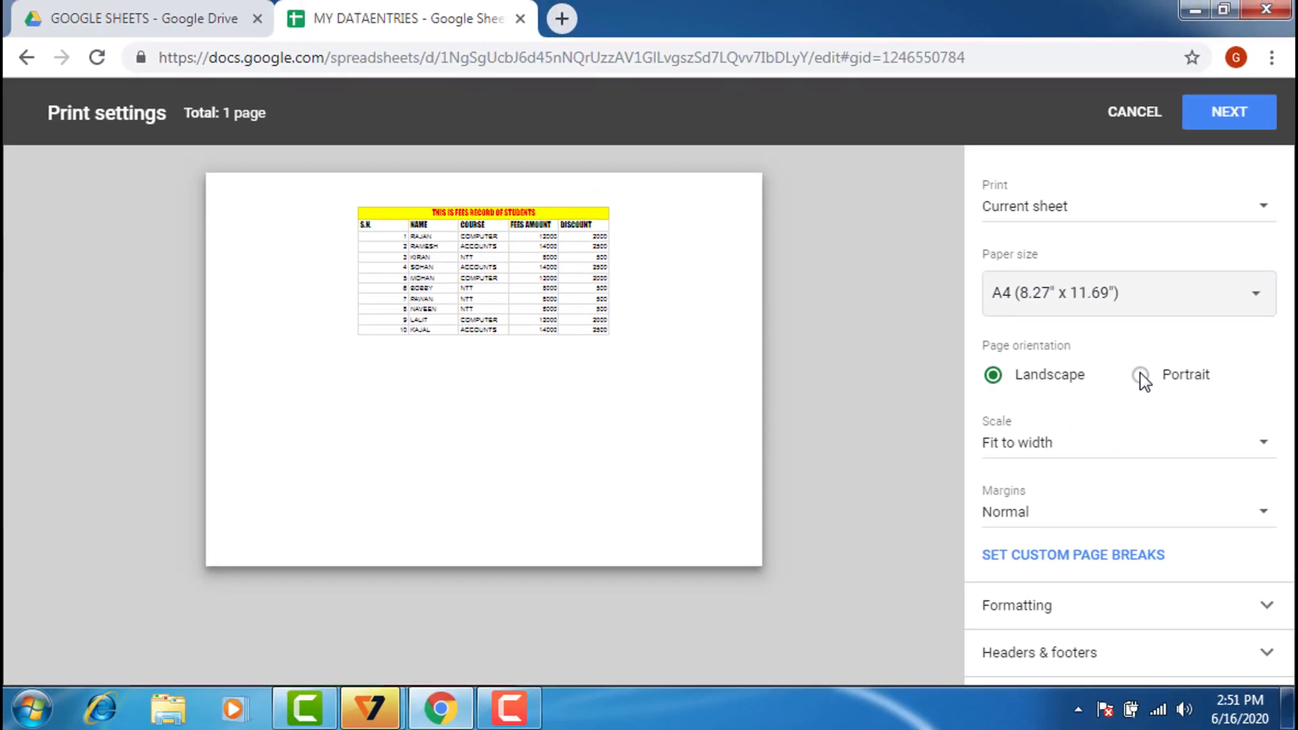
{"action": "left_click", "coordinate": [1140, 375]}
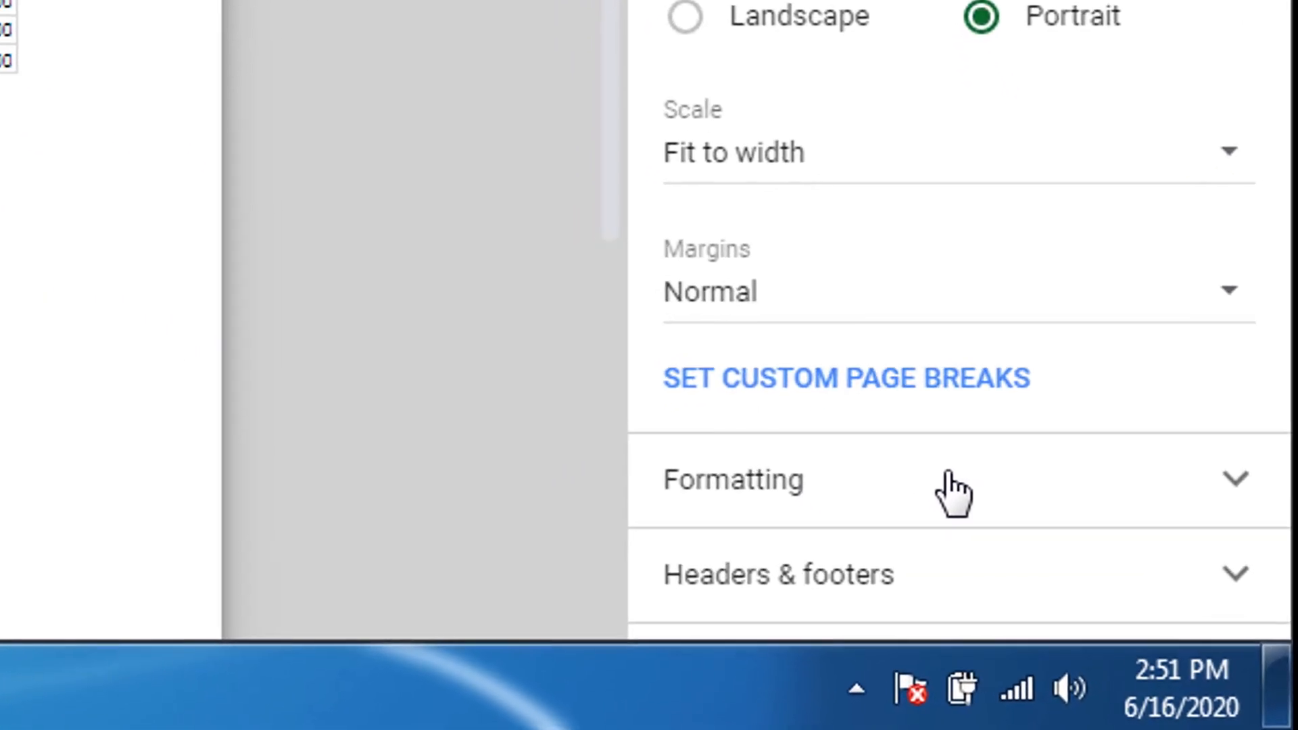
Step: Expand the print formatting options, turn off the printed gridlines and turn them back on
{"action": "left_click", "coordinate": [954, 491]}
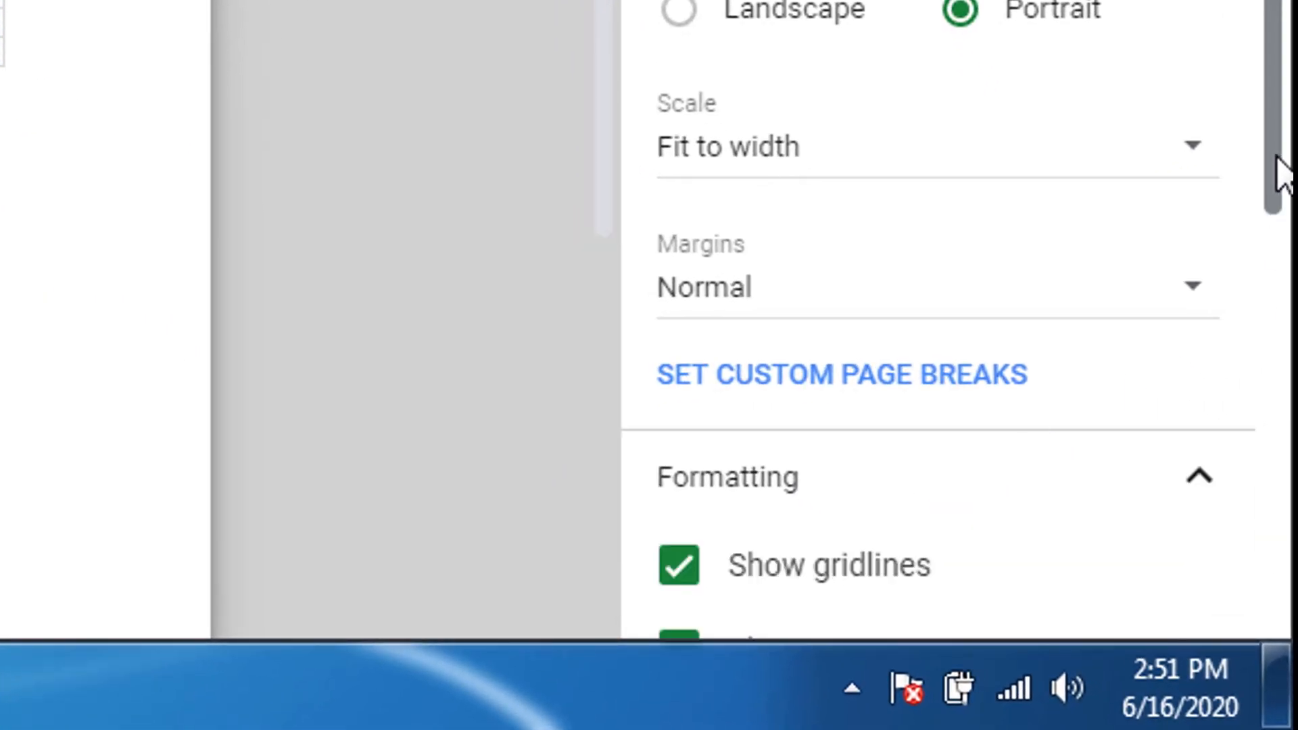
{"action": "scroll", "coordinate": [1281, 173], "scroll_direction": "down", "scroll_amount": 5}
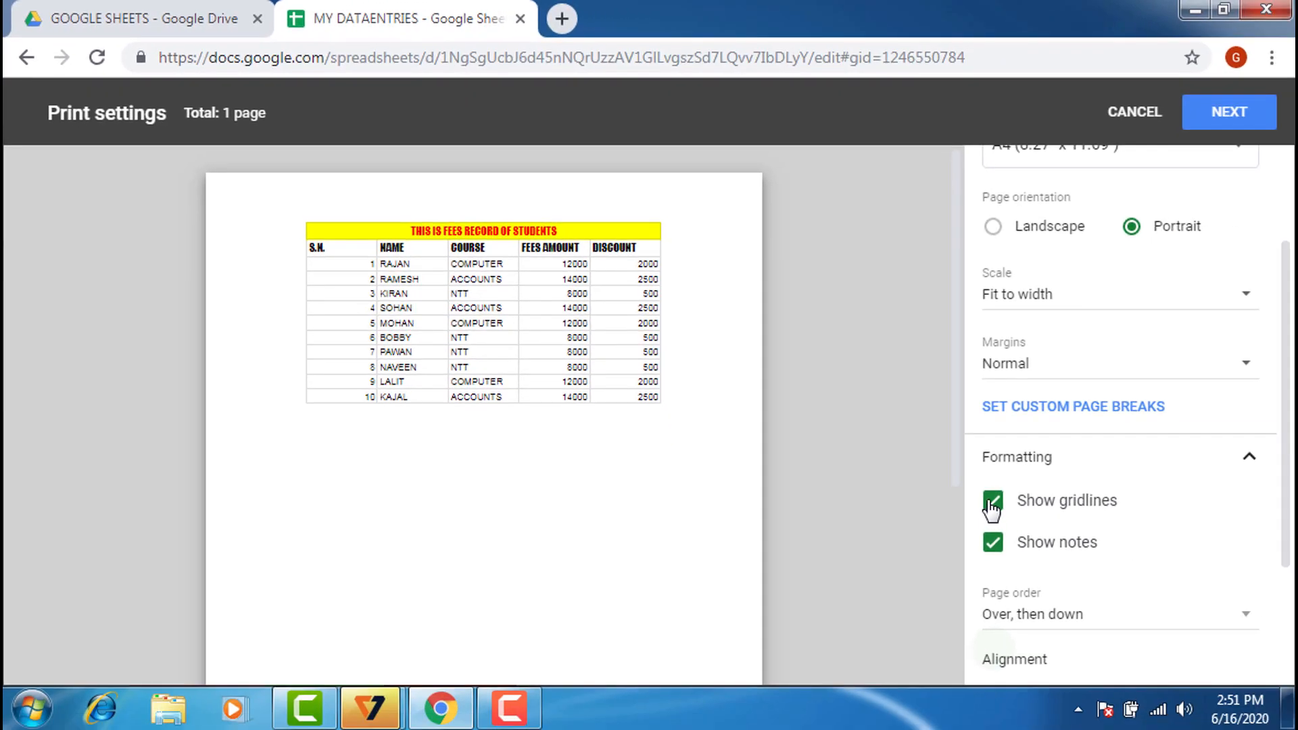
{"action": "left_click", "coordinate": [991, 503]}
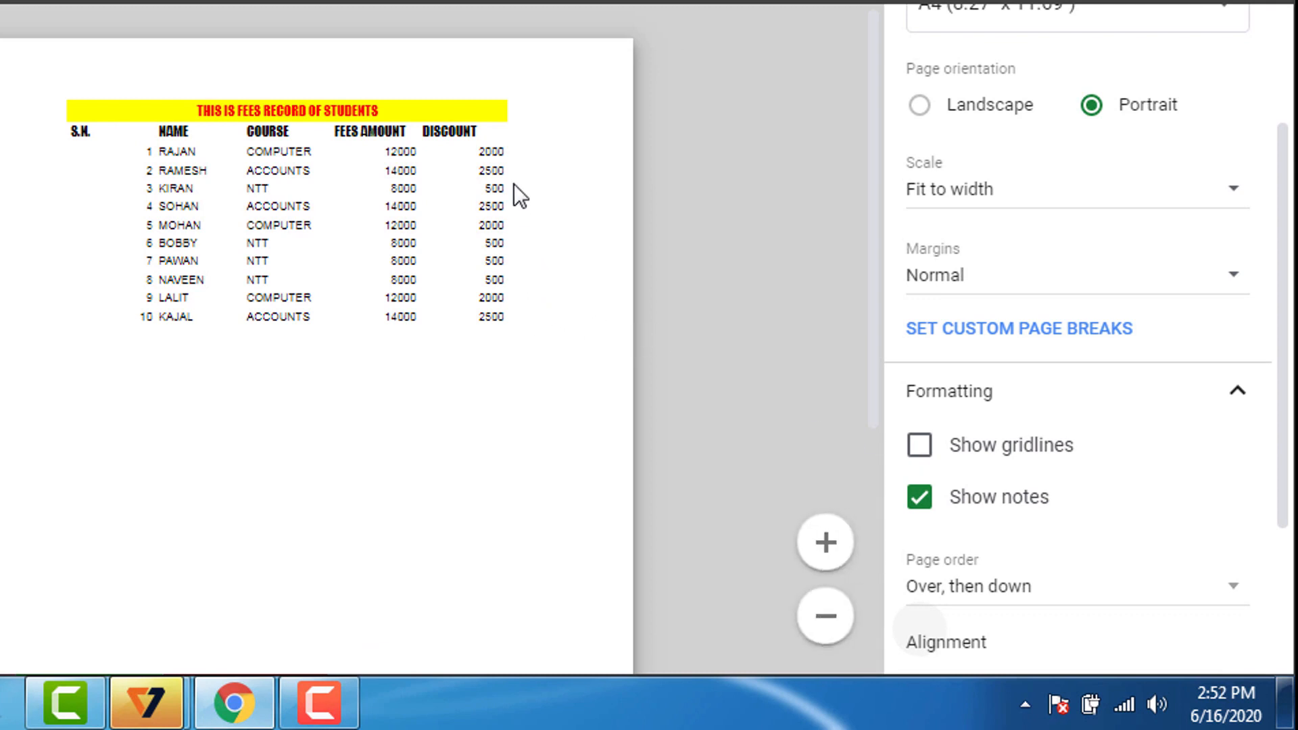
{"action": "left_click", "coordinate": [924, 455]}
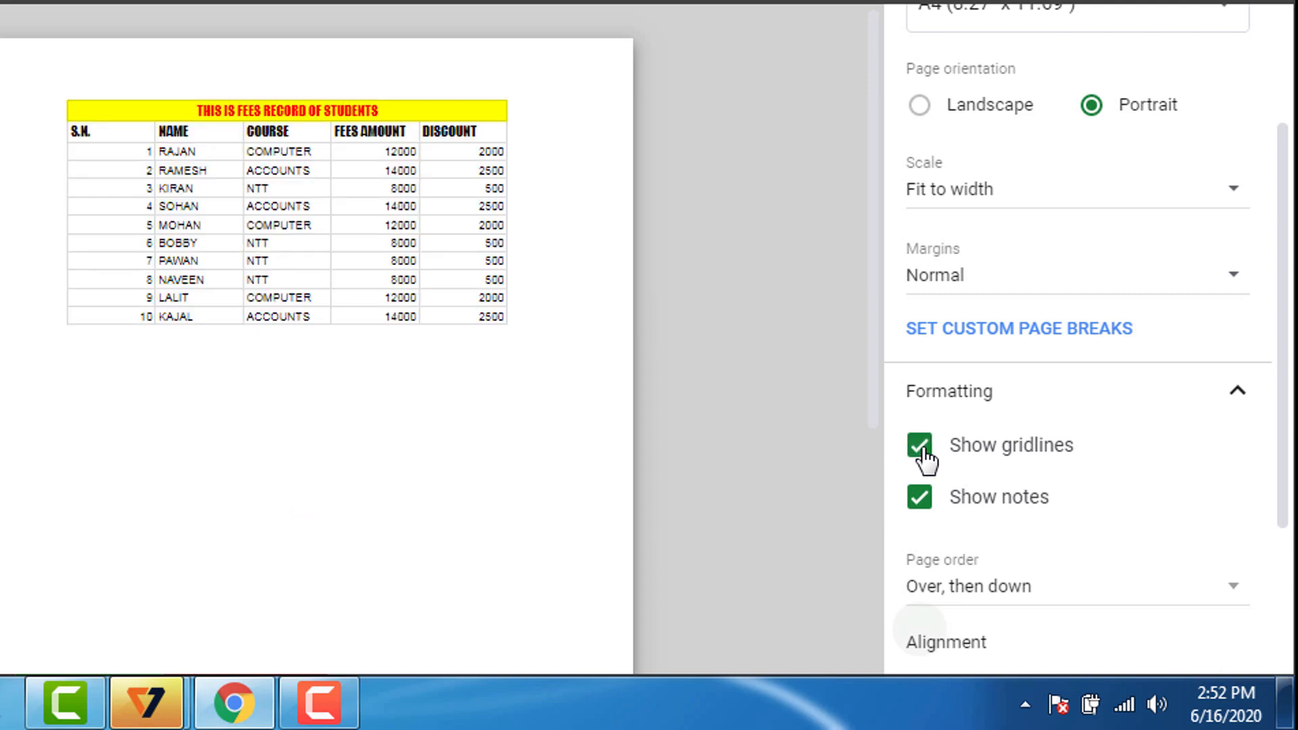
Step: Try Left and Right horizontal alignment for the printed table and settle on Left
{"action": "scroll", "coordinate": [1288, 477], "scroll_direction": "down", "scroll_amount": 3}
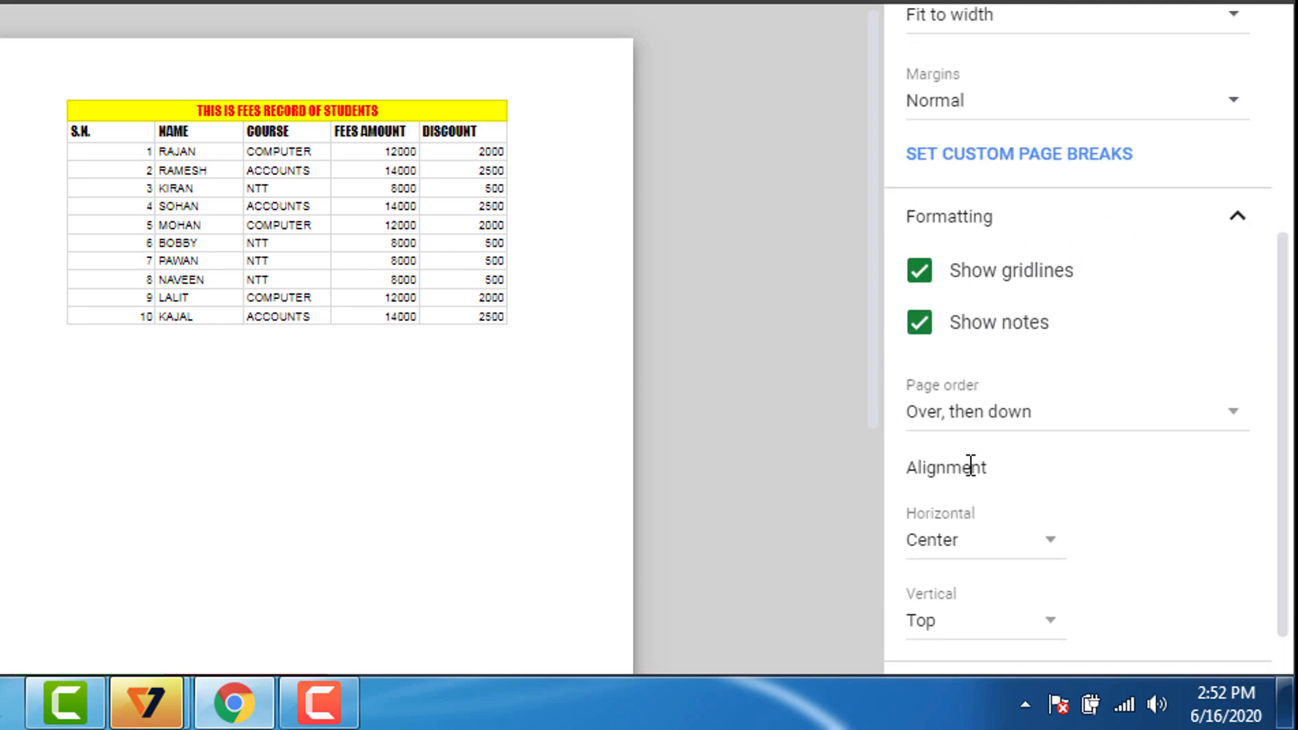
{"action": "left_click", "coordinate": [1051, 545]}
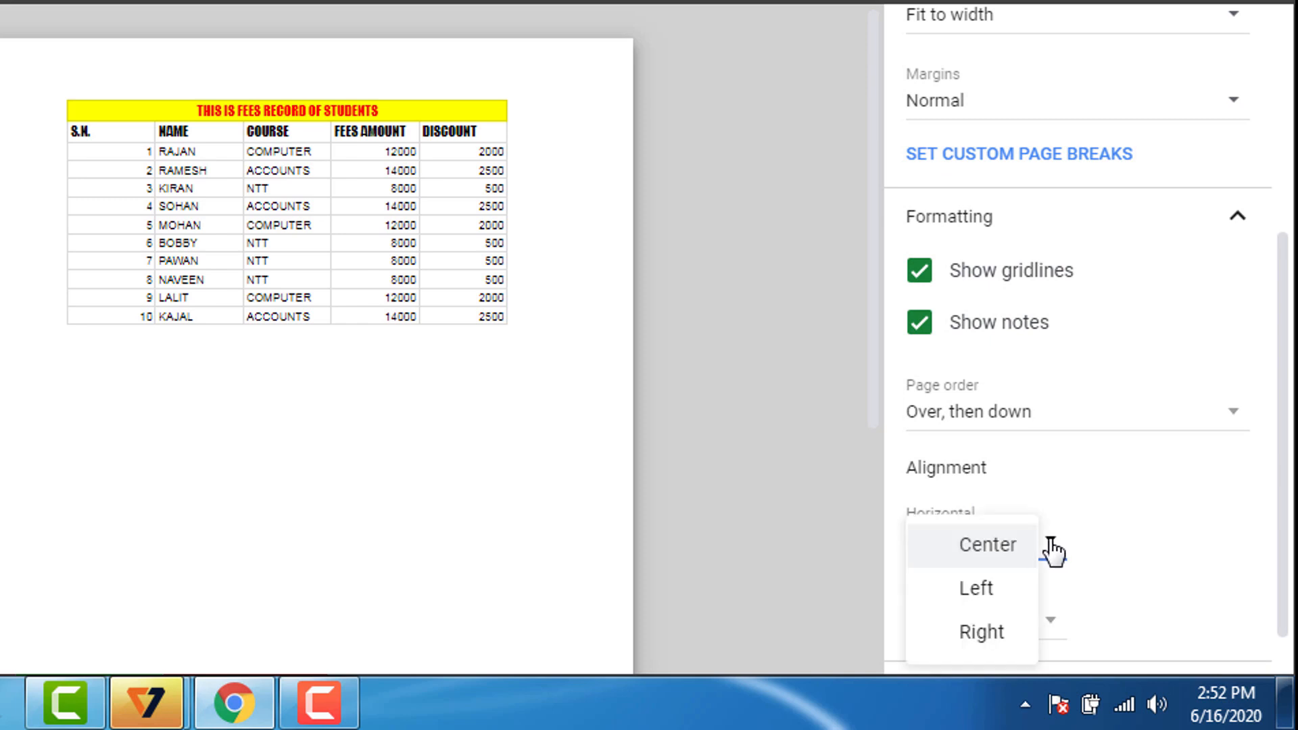
{"action": "left_click", "coordinate": [983, 590]}
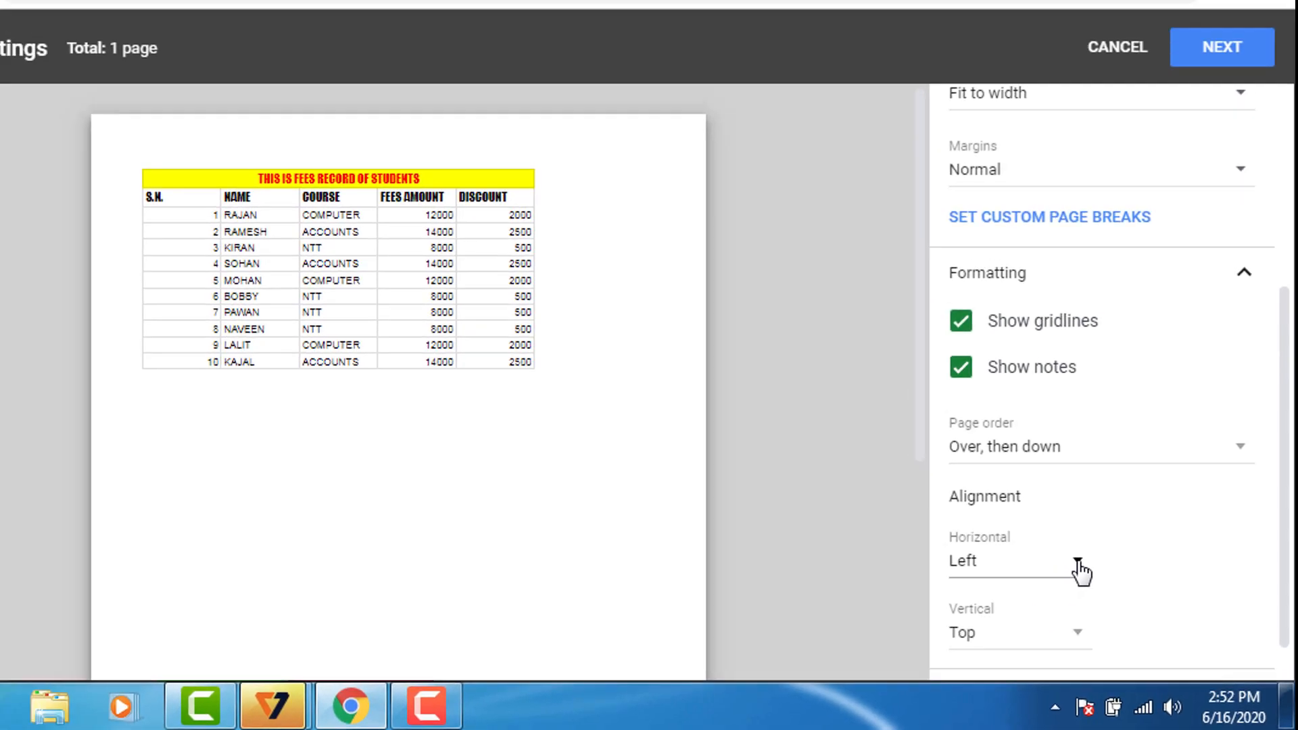
{"action": "left_click", "coordinate": [1050, 538]}
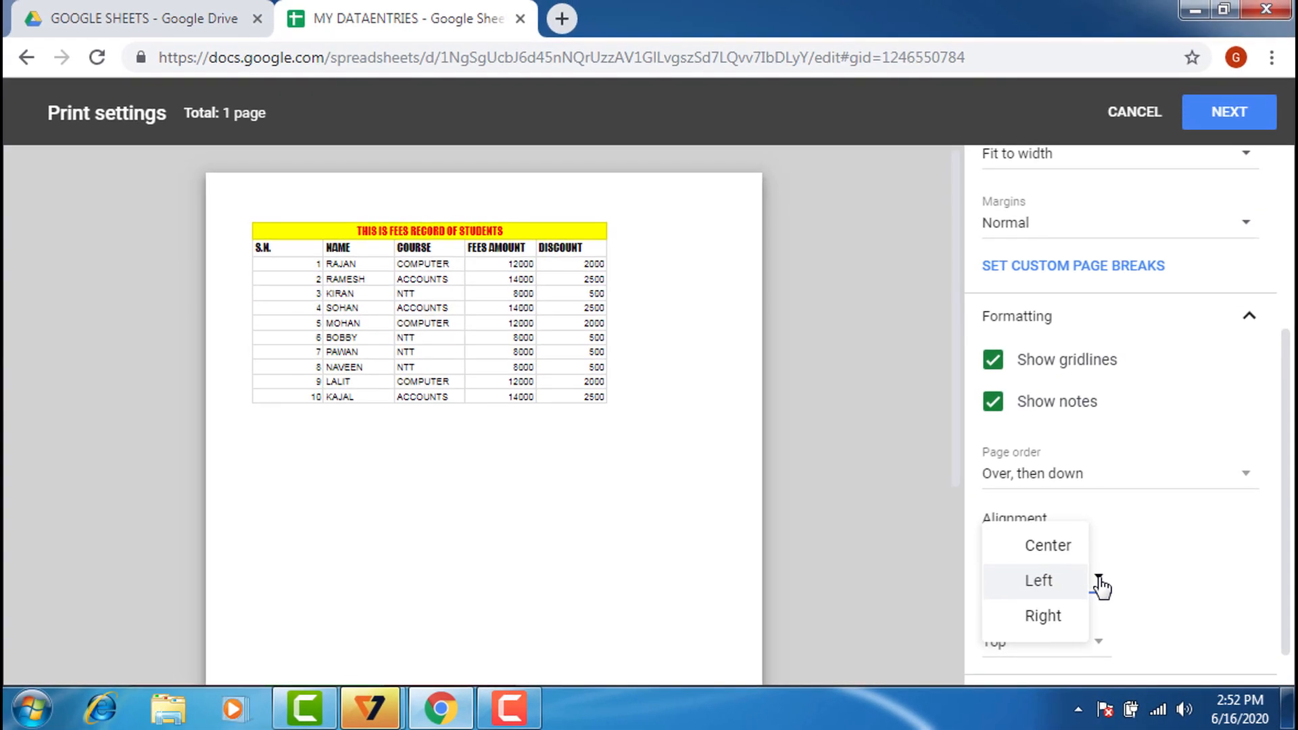
{"action": "left_click", "coordinate": [1060, 623]}
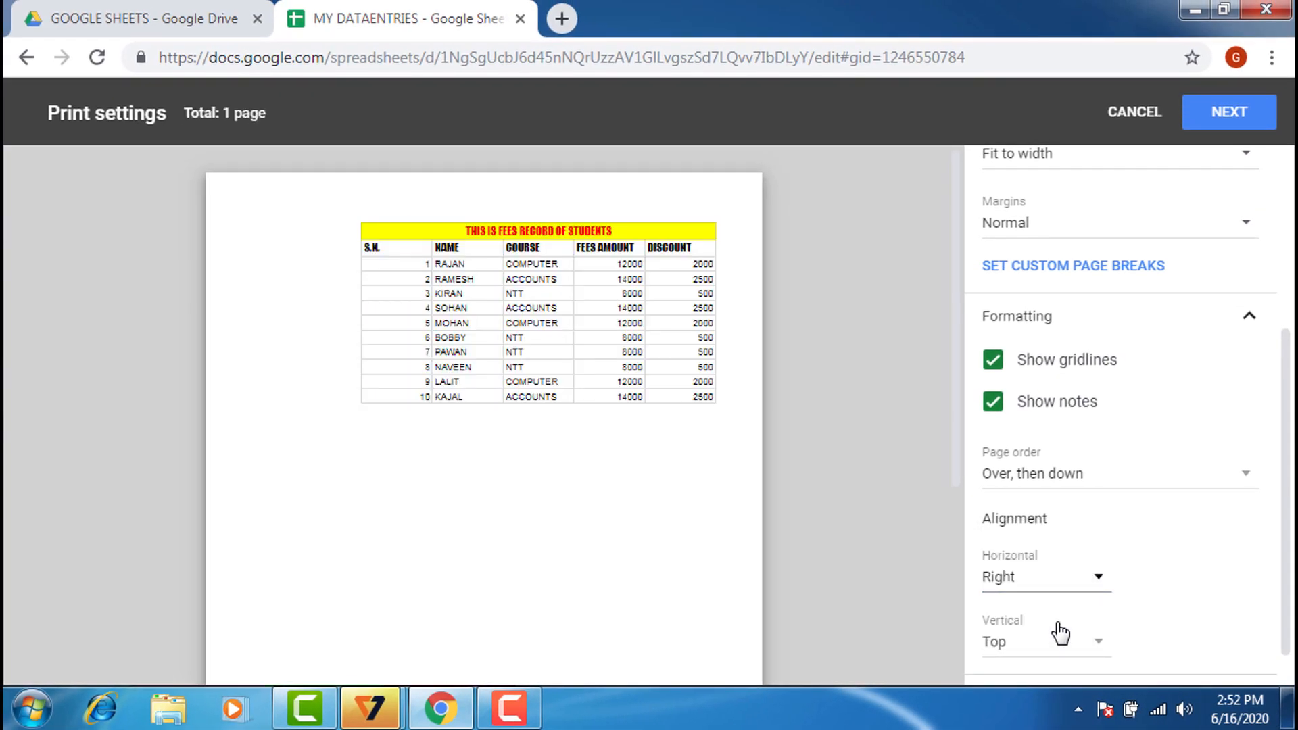
{"action": "left_click", "coordinate": [1099, 582]}
{"action": "left_click", "coordinate": [1072, 551]}
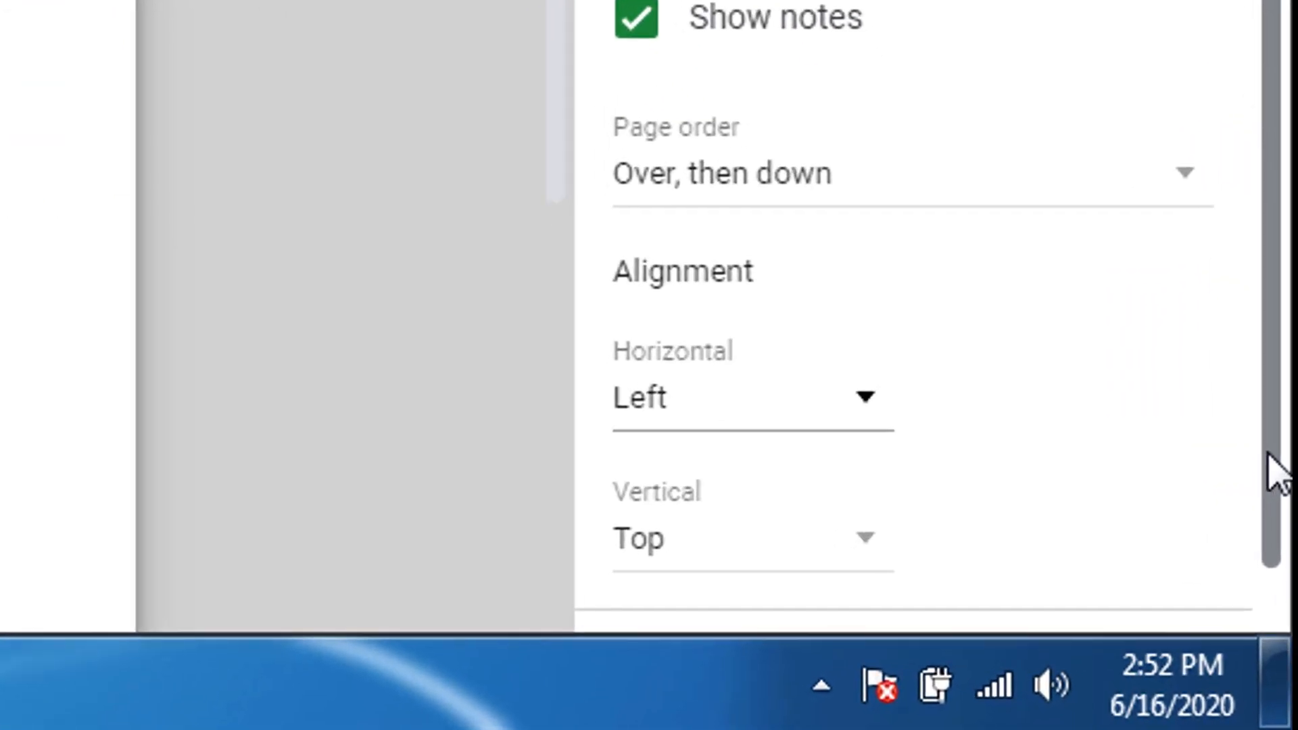
Step: Try Center vertical alignment for the printed table and set it back to Top
{"action": "left_click_drag", "start_coordinate": [1286, 582], "coordinate": [1291, 587]}
{"action": "left_click_drag", "start_coordinate": [1288, 483], "coordinate": [1288, 528]}
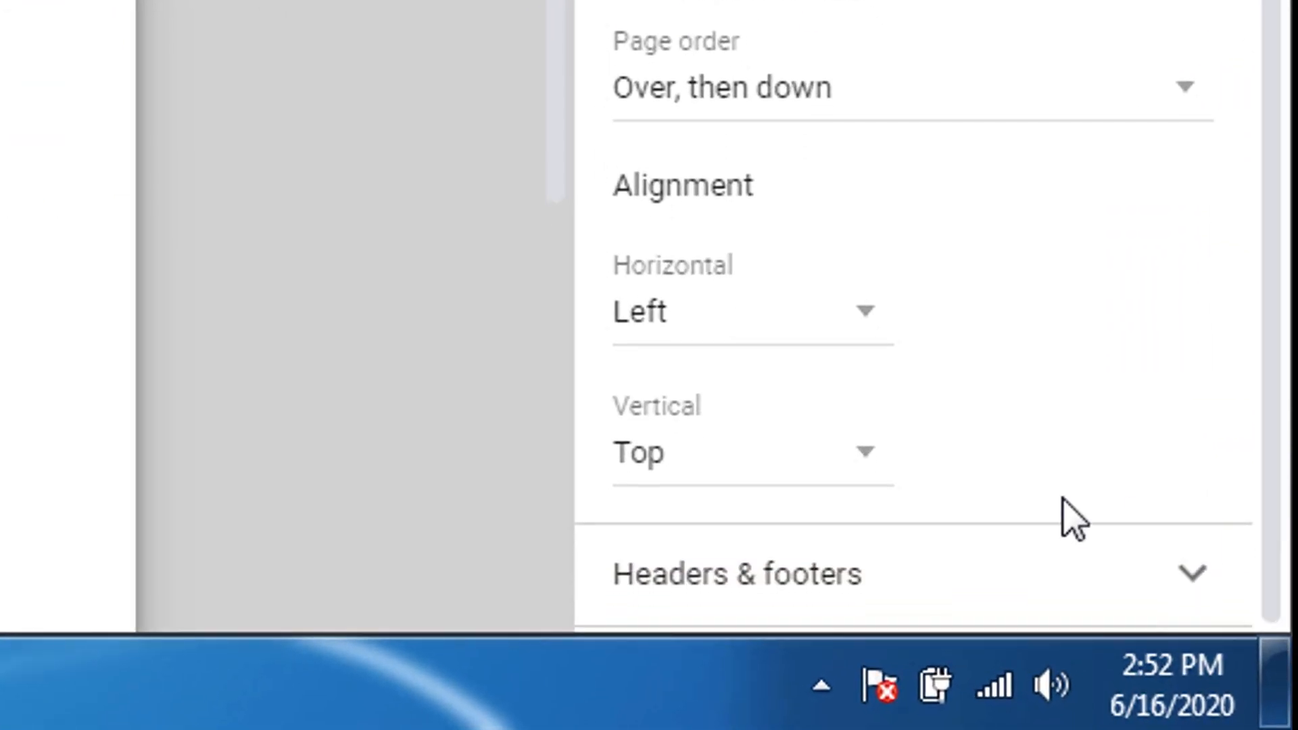
{"action": "left_click", "coordinate": [873, 453]}
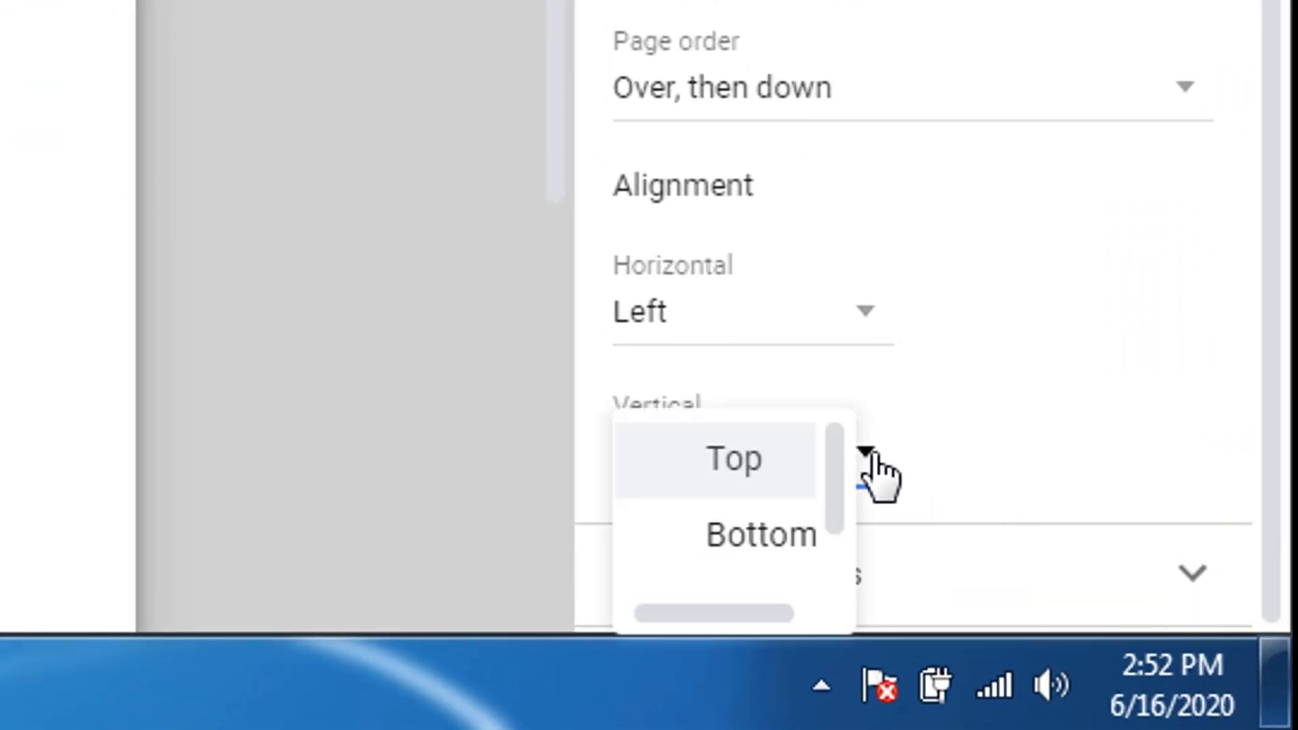
{"action": "left_click_drag", "start_coordinate": [843, 509], "coordinate": [860, 551]}
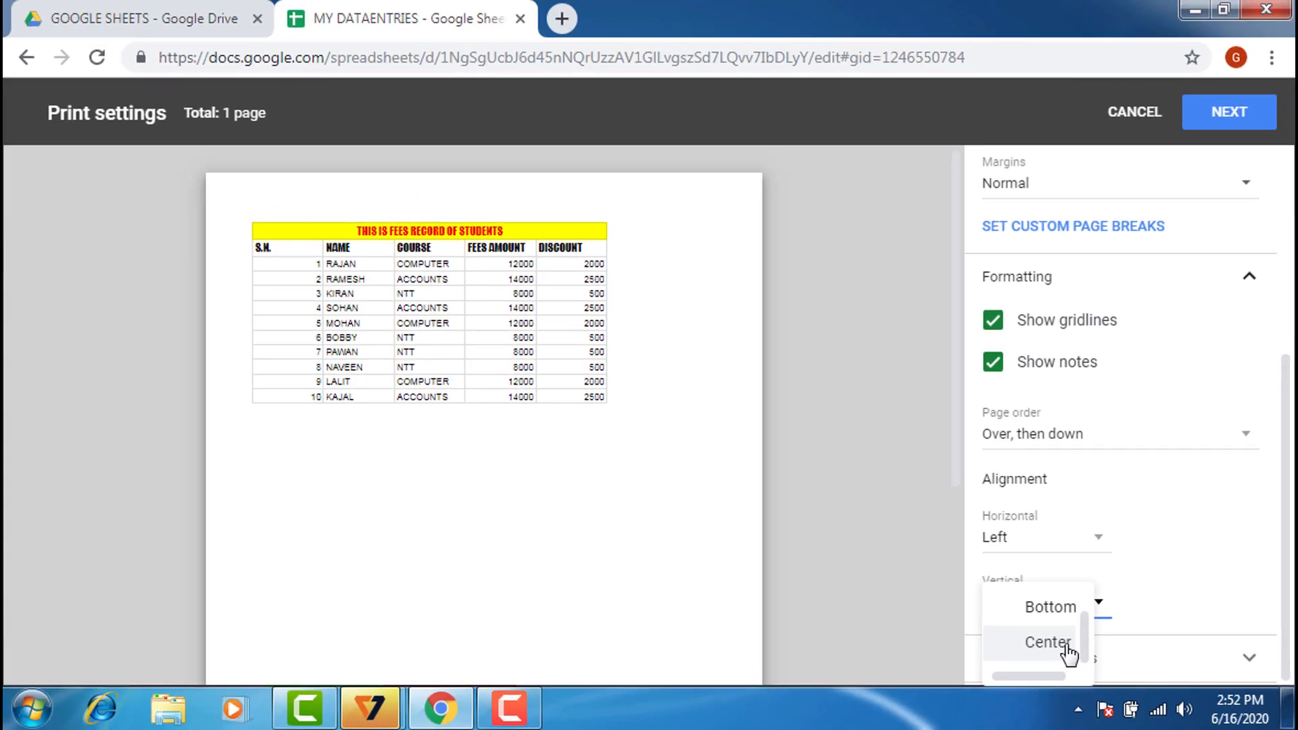
{"action": "left_click", "coordinate": [1067, 651]}
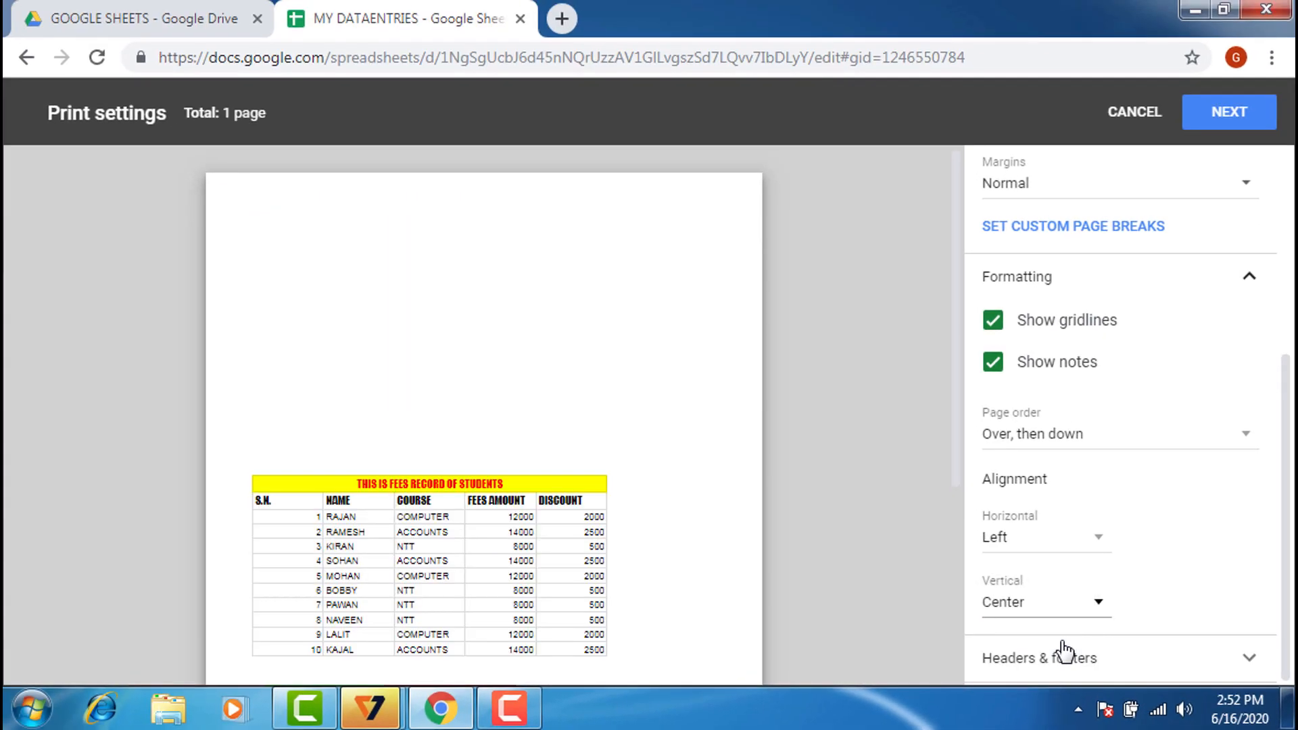
{"action": "left_click", "coordinate": [1101, 607]}
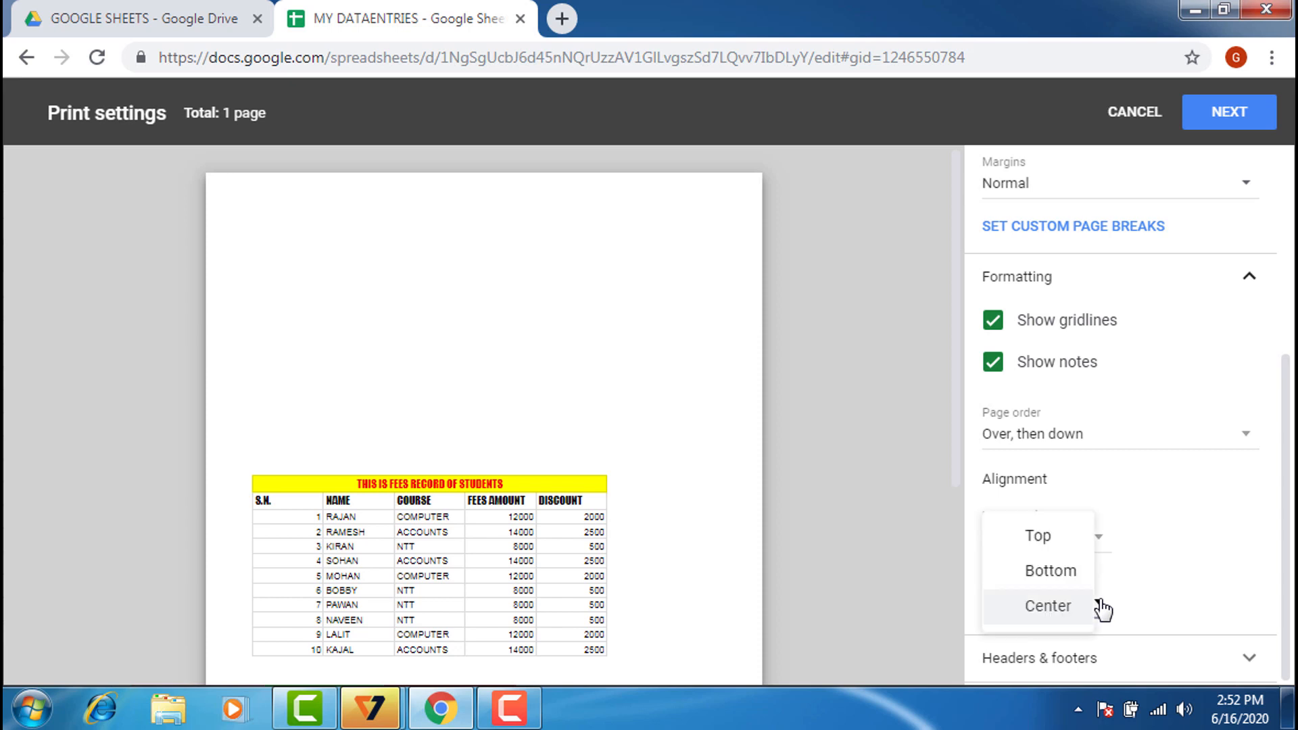
{"action": "left_click", "coordinate": [1050, 541]}
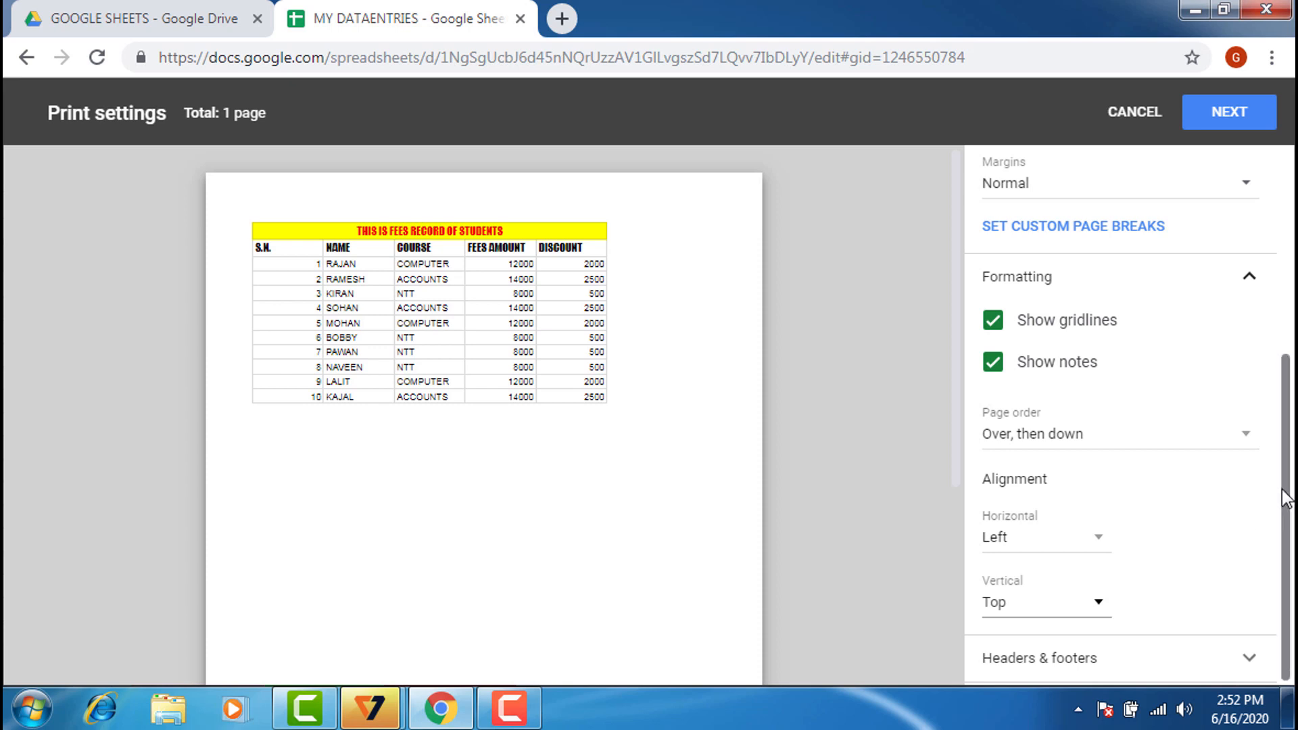
Step: Try the Narrow and Wide margin presets on the printed page
{"action": "left_click_drag", "start_coordinate": [1287, 496], "coordinate": [1284, 433]}
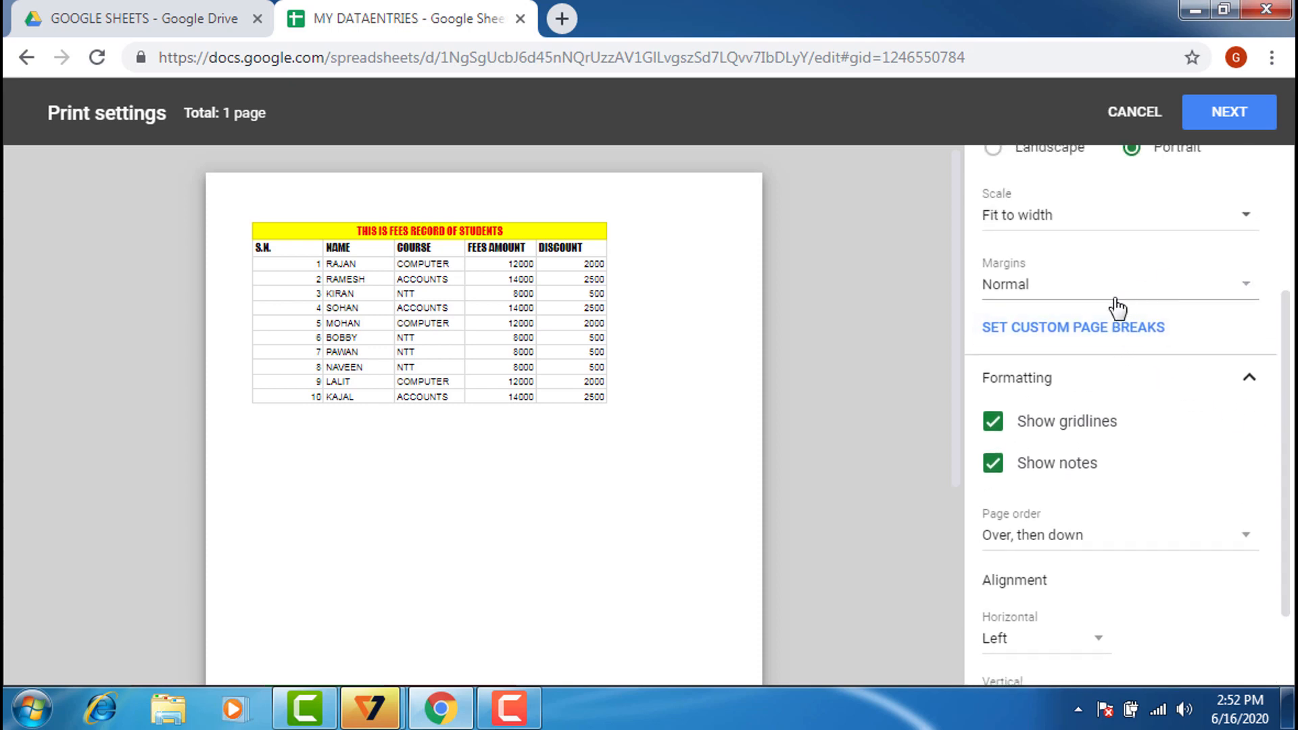
{"action": "left_click", "coordinate": [1249, 289]}
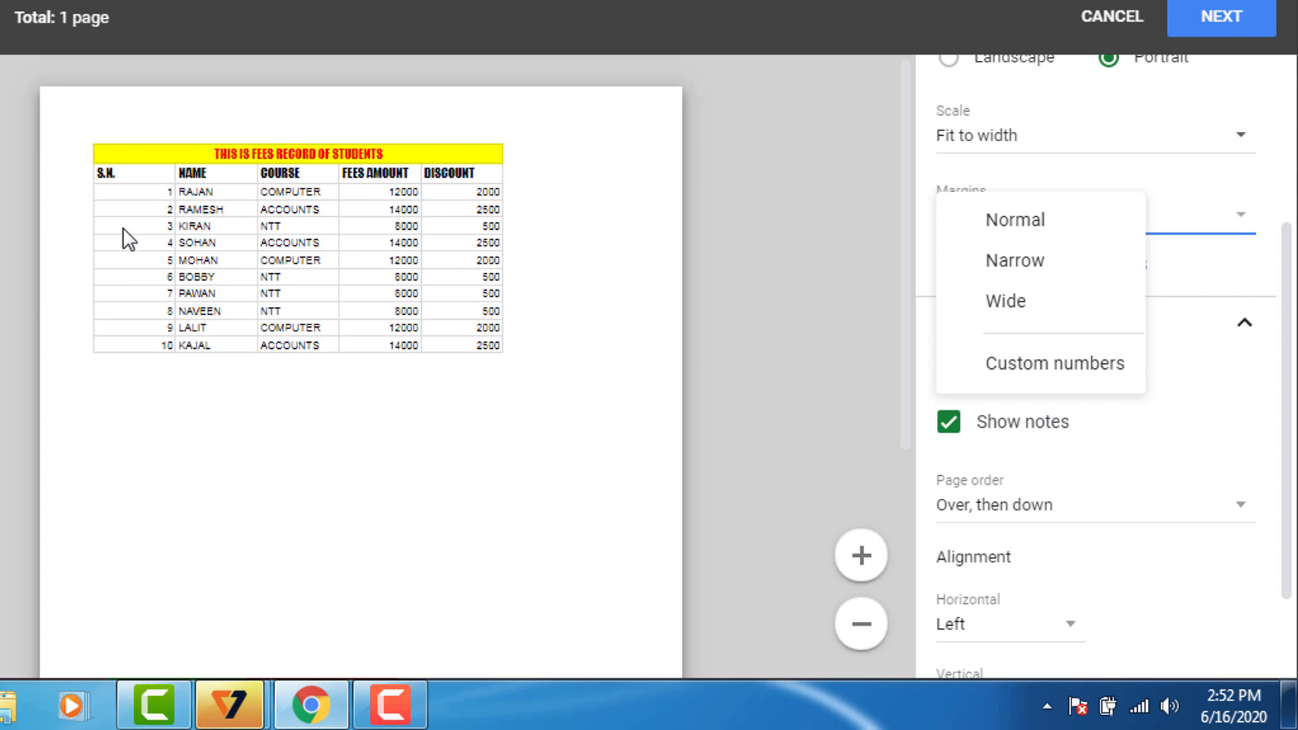
{"action": "left_click", "coordinate": [1005, 260]}
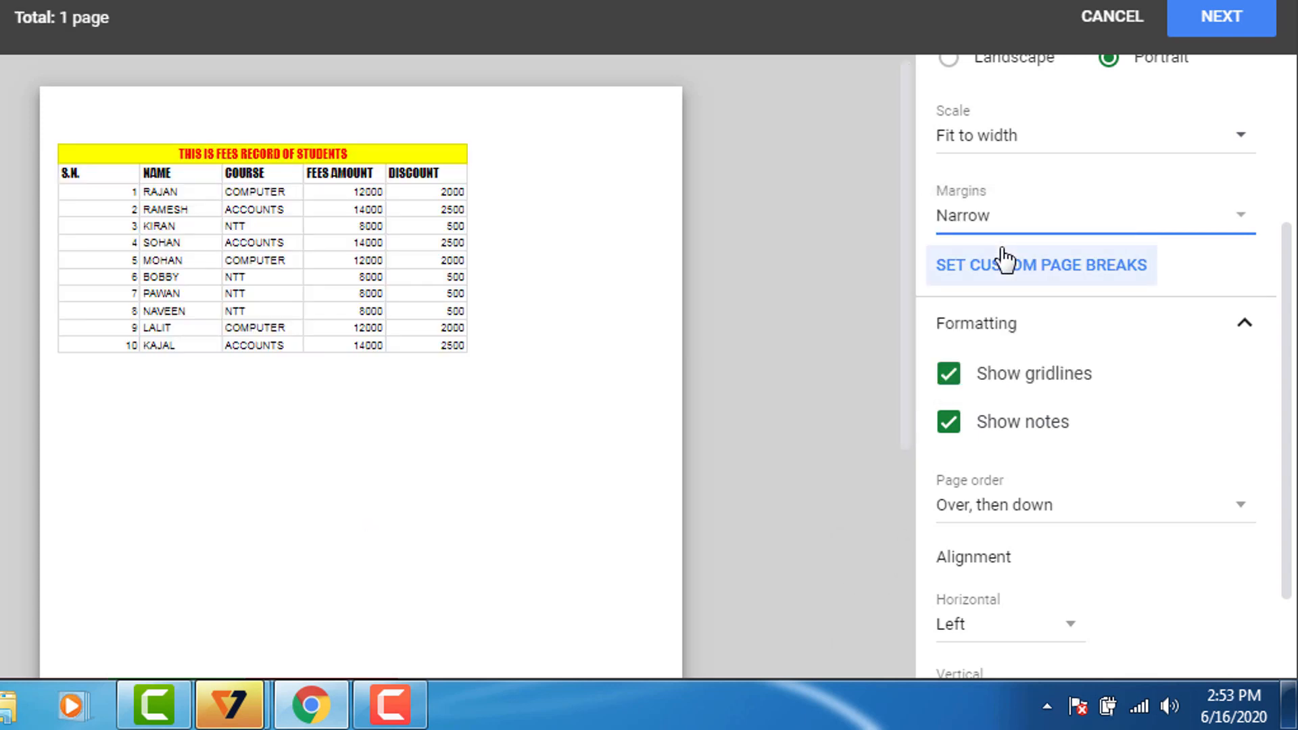
{"action": "left_click", "coordinate": [1021, 218]}
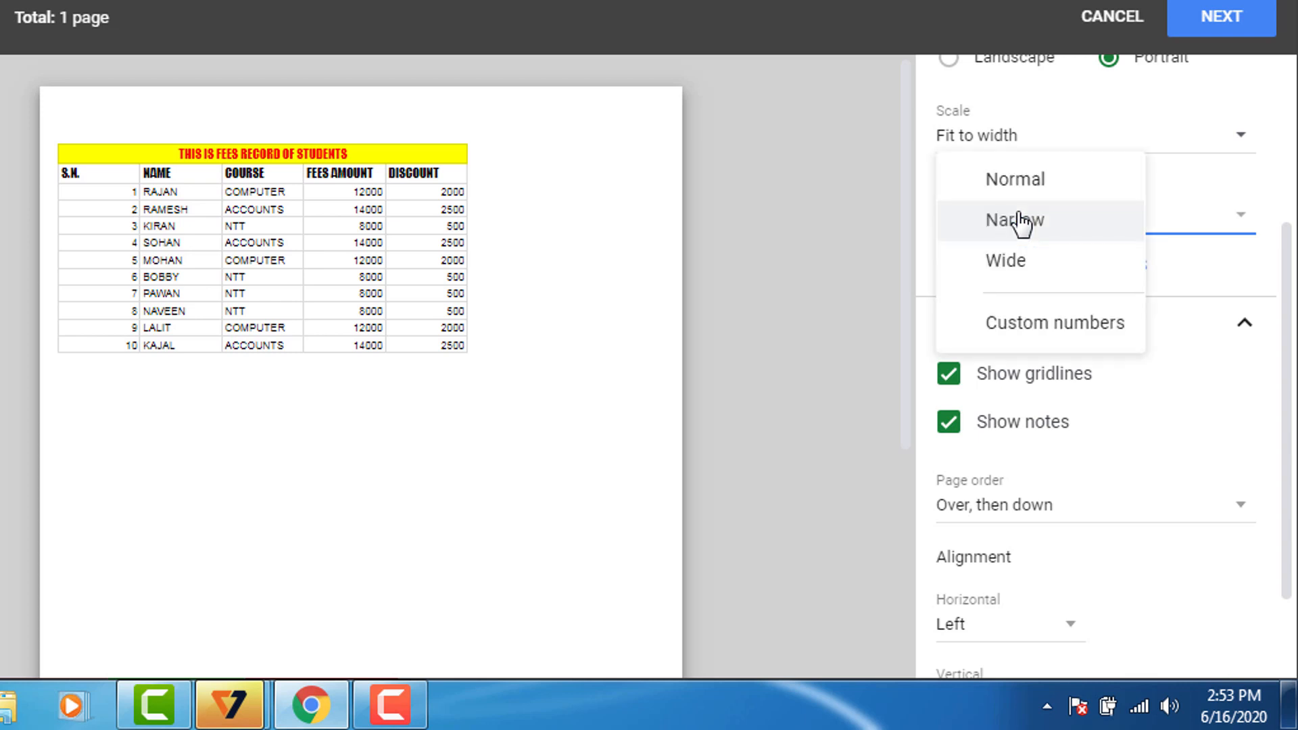
{"action": "left_click", "coordinate": [1014, 261]}
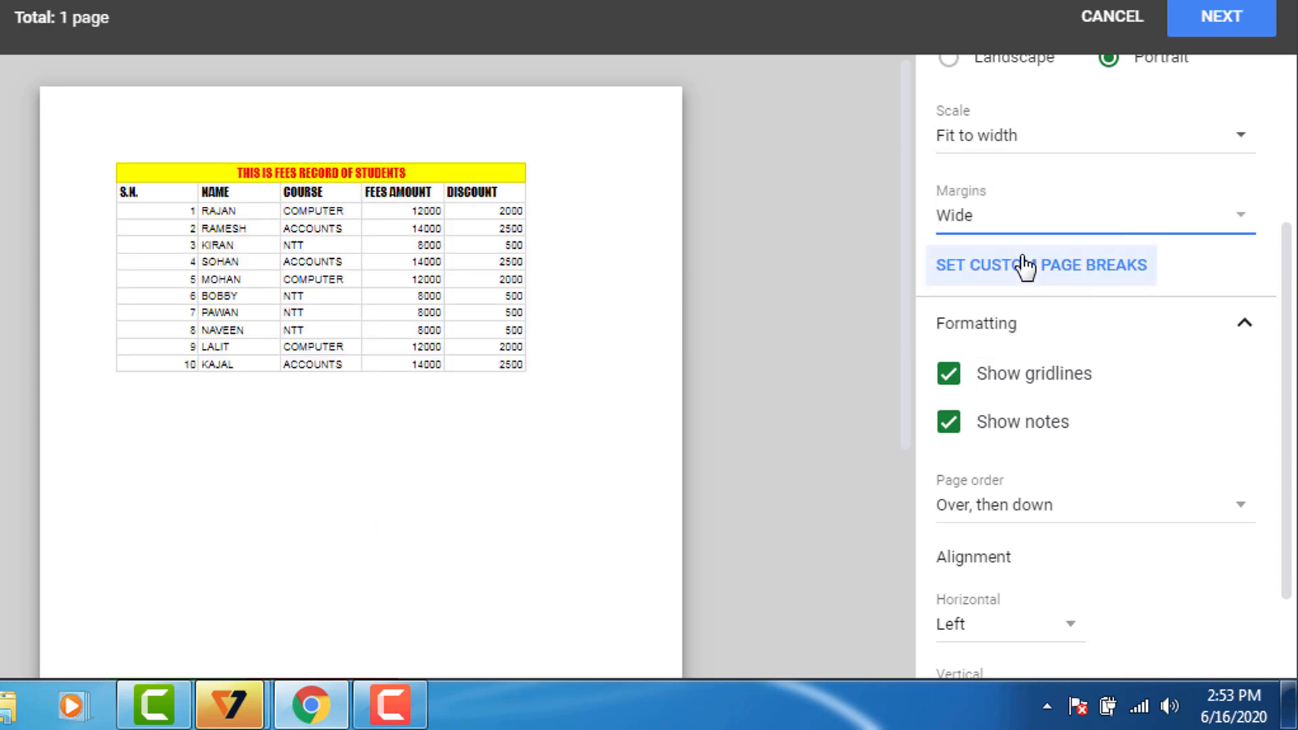
Step: Switch the print margins to custom numbers, with a left margin of 1.5" and a right margin of about 1.144"
{"action": "left_click", "coordinate": [1242, 217]}
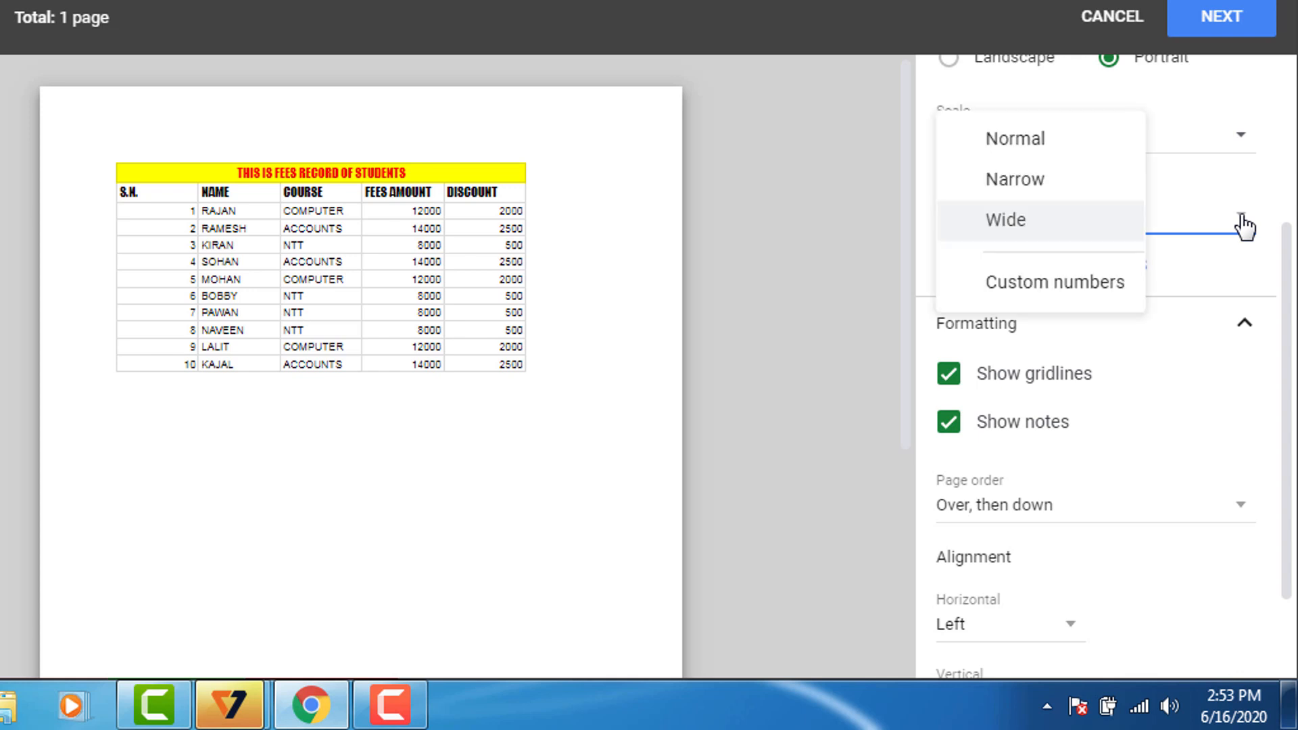
{"action": "left_click", "coordinate": [1116, 292]}
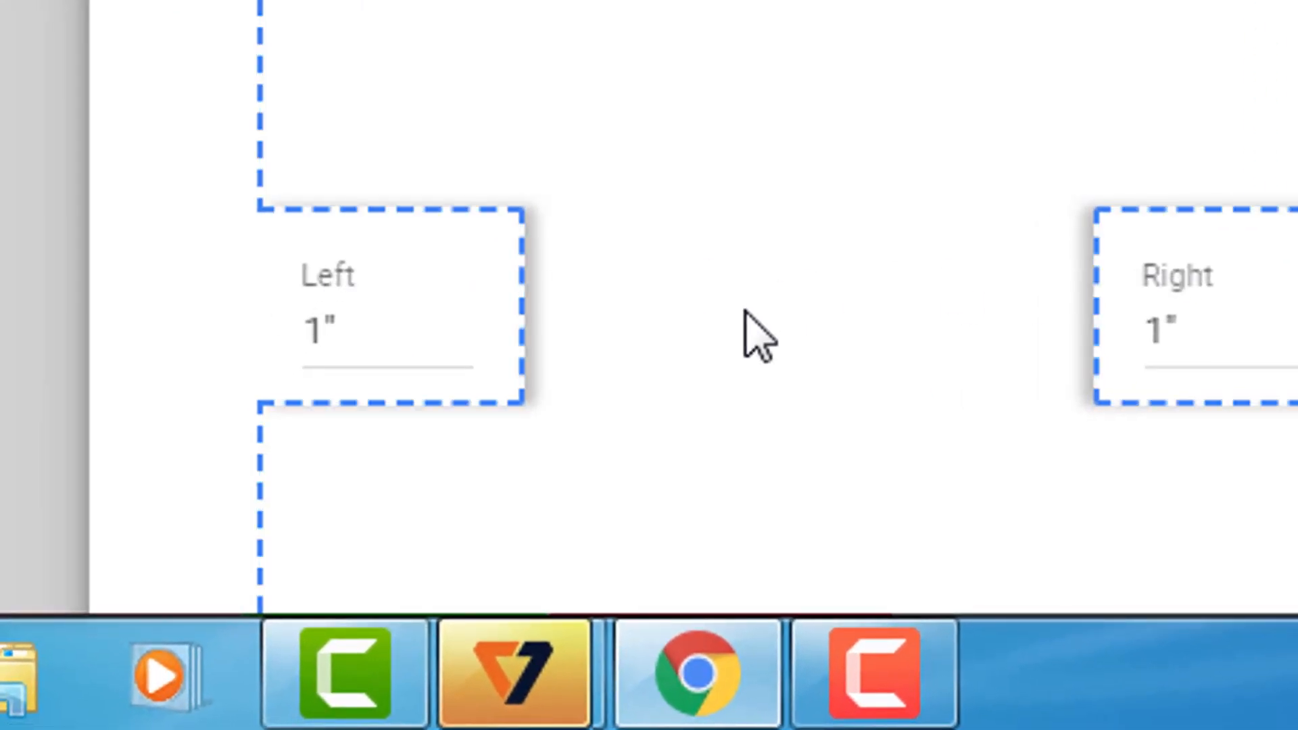
{"action": "left_click", "coordinate": [342, 337]}
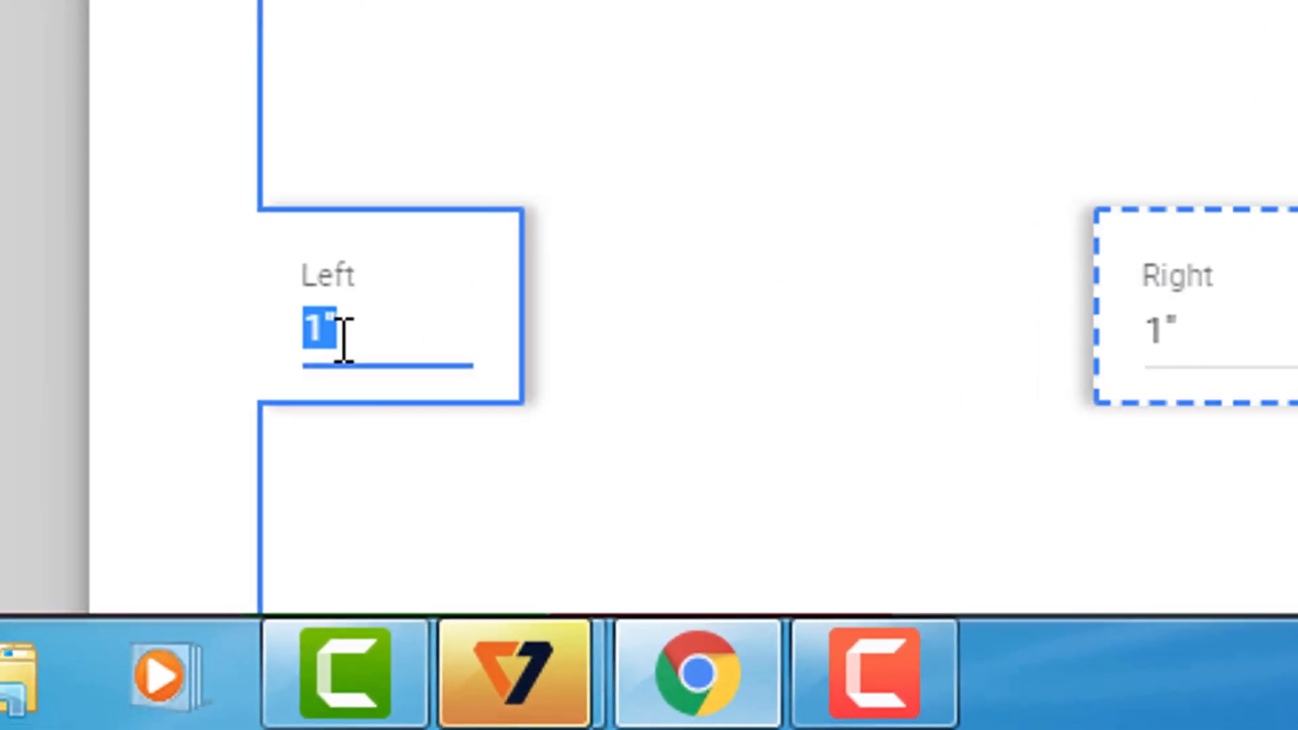
{"action": "type", "text": "1.5"}
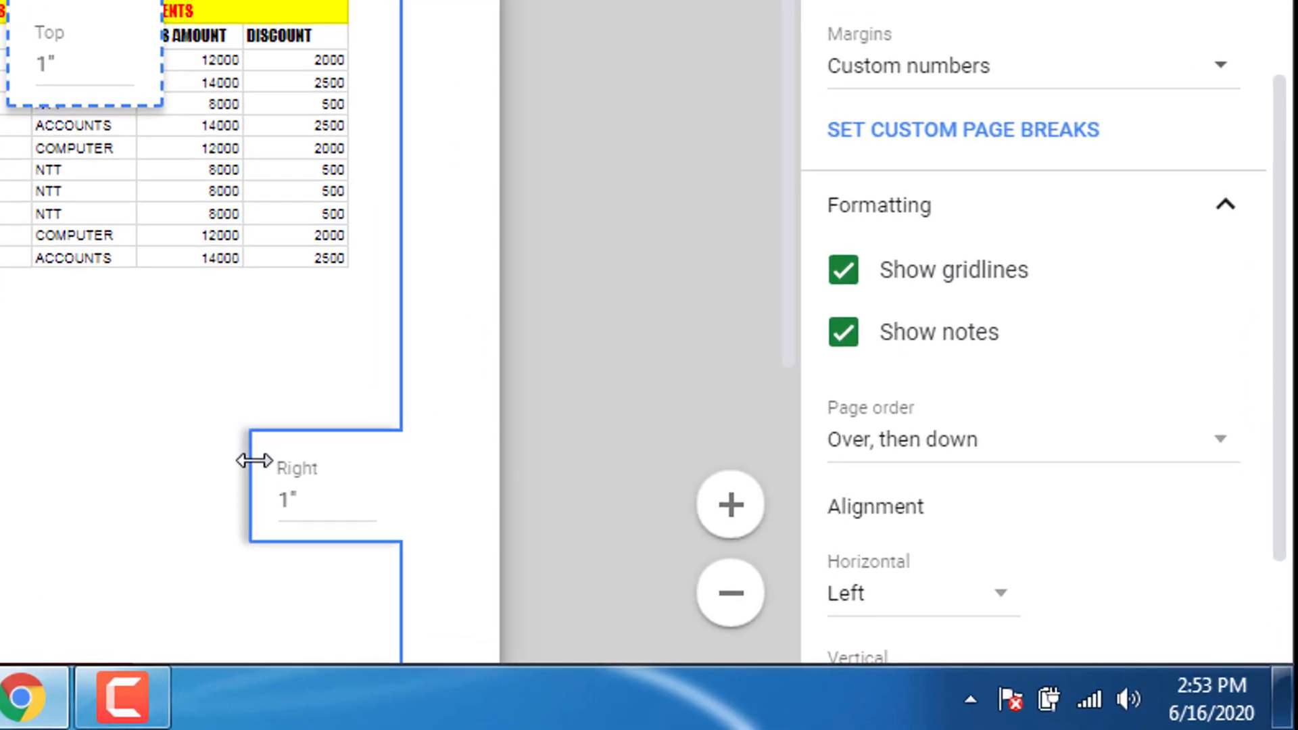
{"action": "left_click_drag", "start_coordinate": [254, 461], "coordinate": [215, 499]}
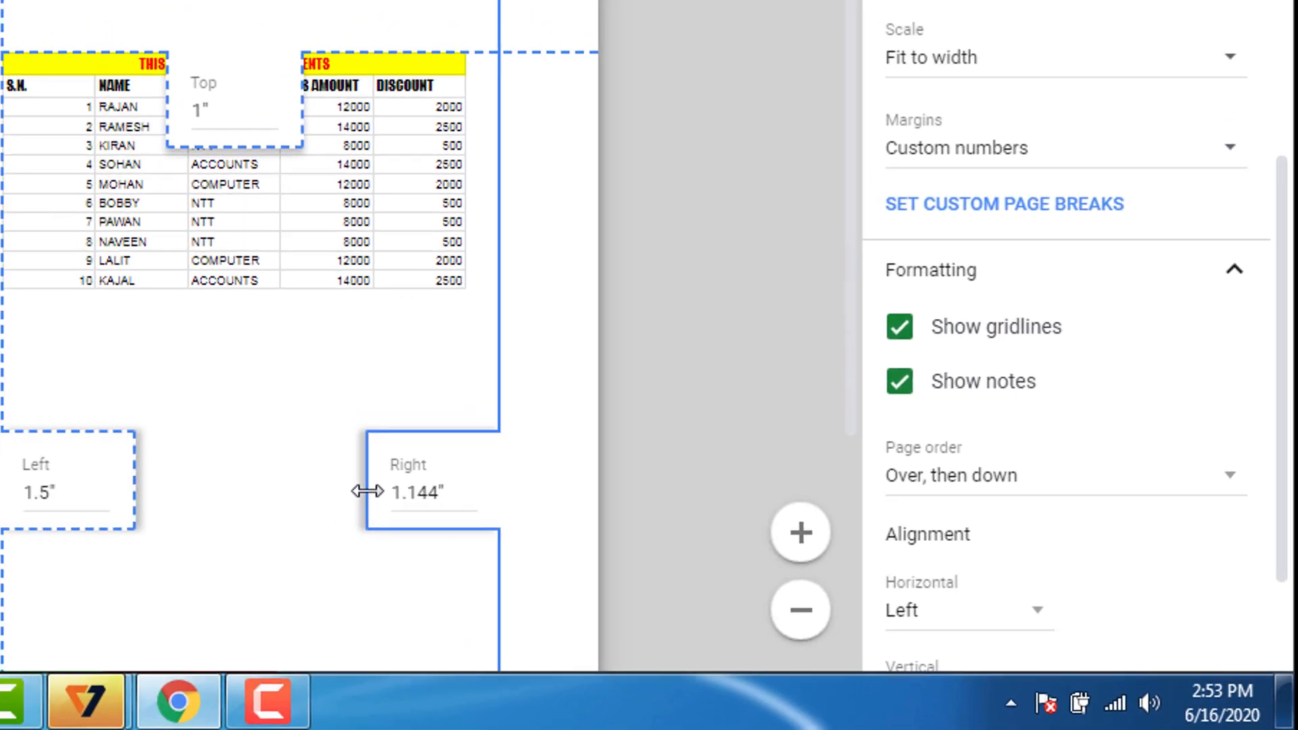
Step: Adjust the print margins in the preview to about 0.784" on the right and about 0.948" on the left
{"action": "left_click_drag", "start_coordinate": [571, 547], "coordinate": [611, 542]}
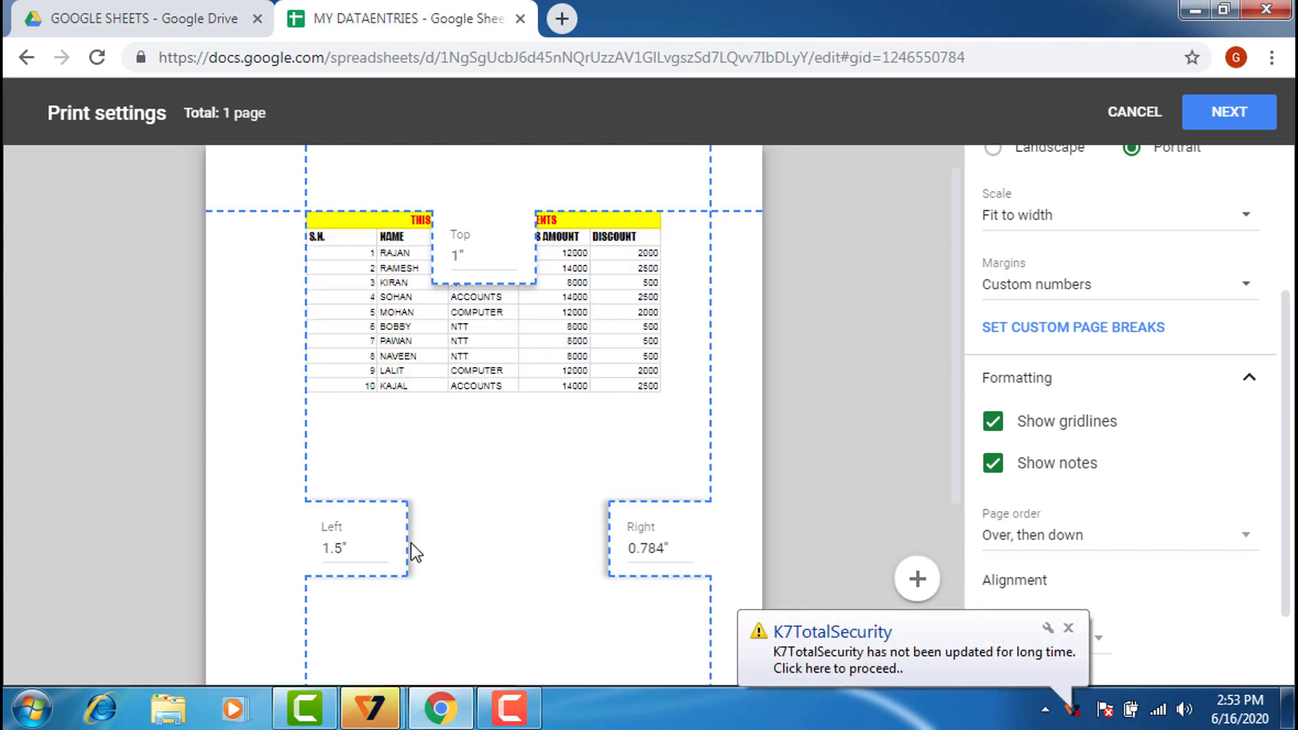
{"action": "left_click_drag", "start_coordinate": [405, 542], "coordinate": [376, 545]}
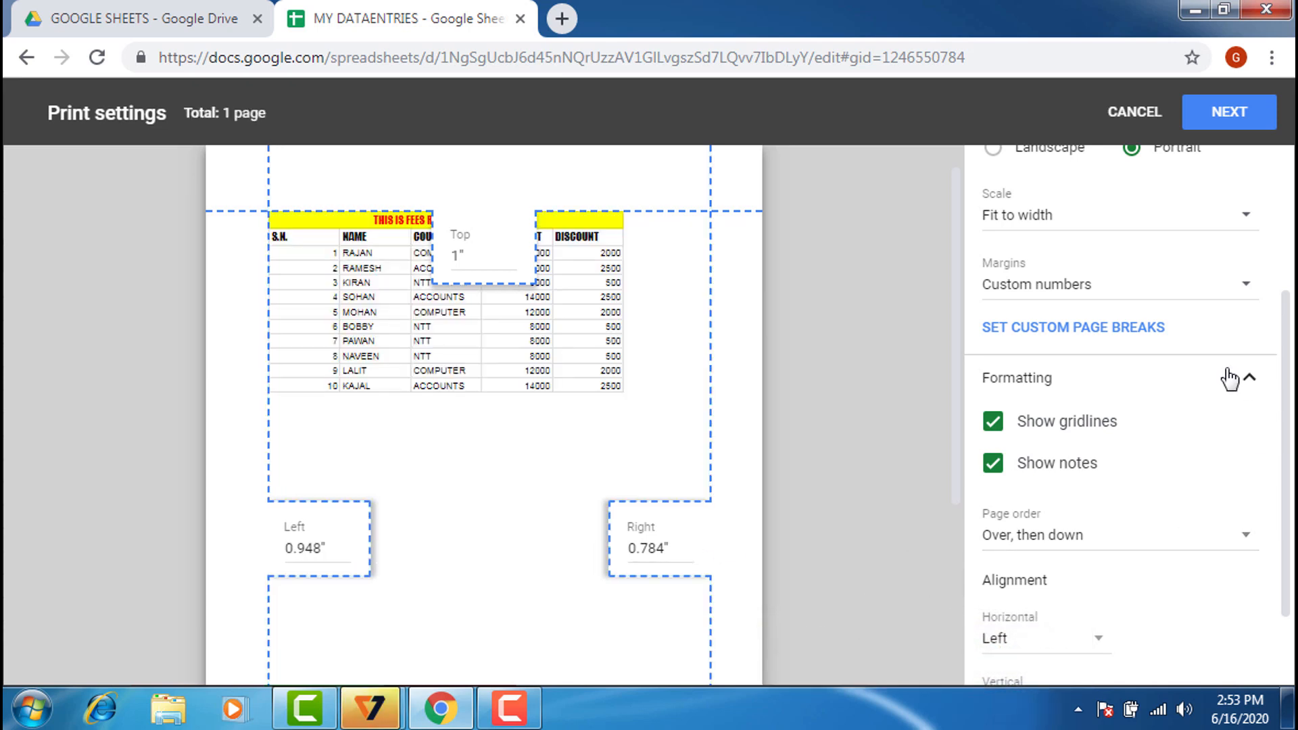
Step: Choose the current sheet as the print range and set the print scale to Normal (100%)
{"action": "left_click_drag", "start_coordinate": [1286, 318], "coordinate": [1293, 162]}
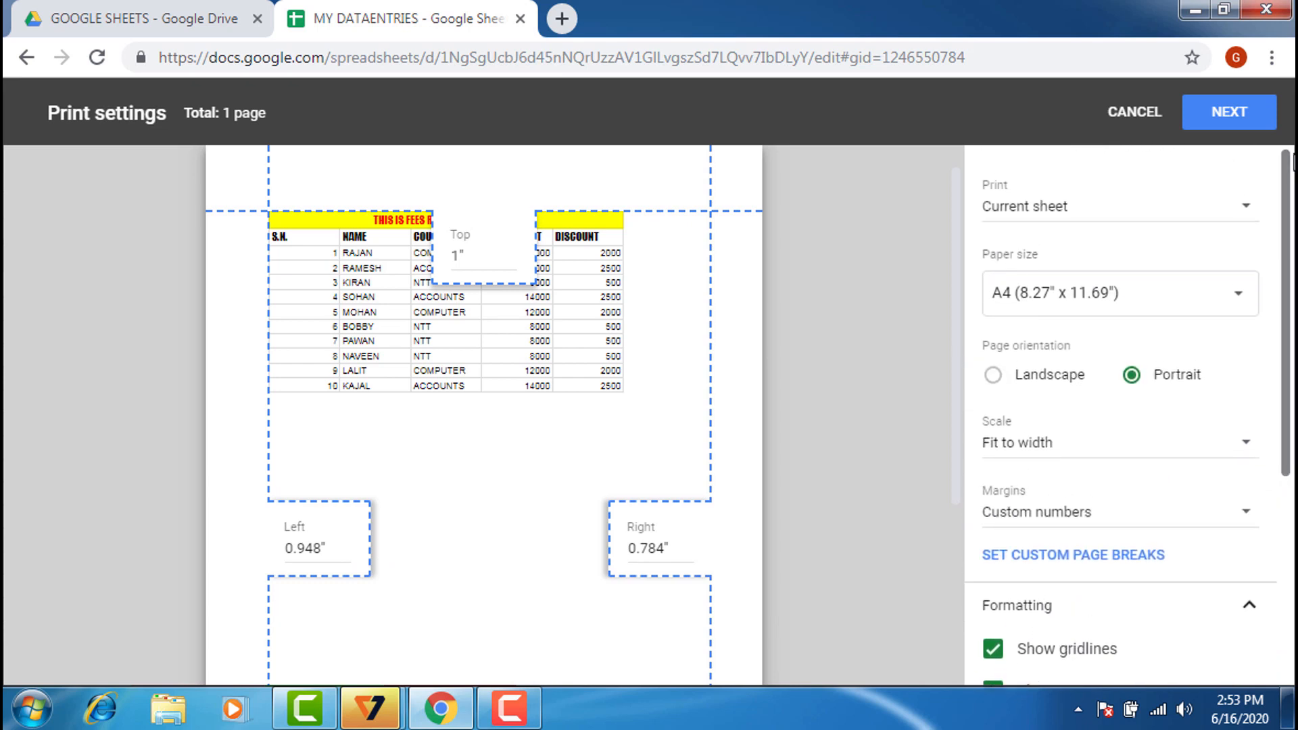
{"action": "left_click", "coordinate": [1249, 218]}
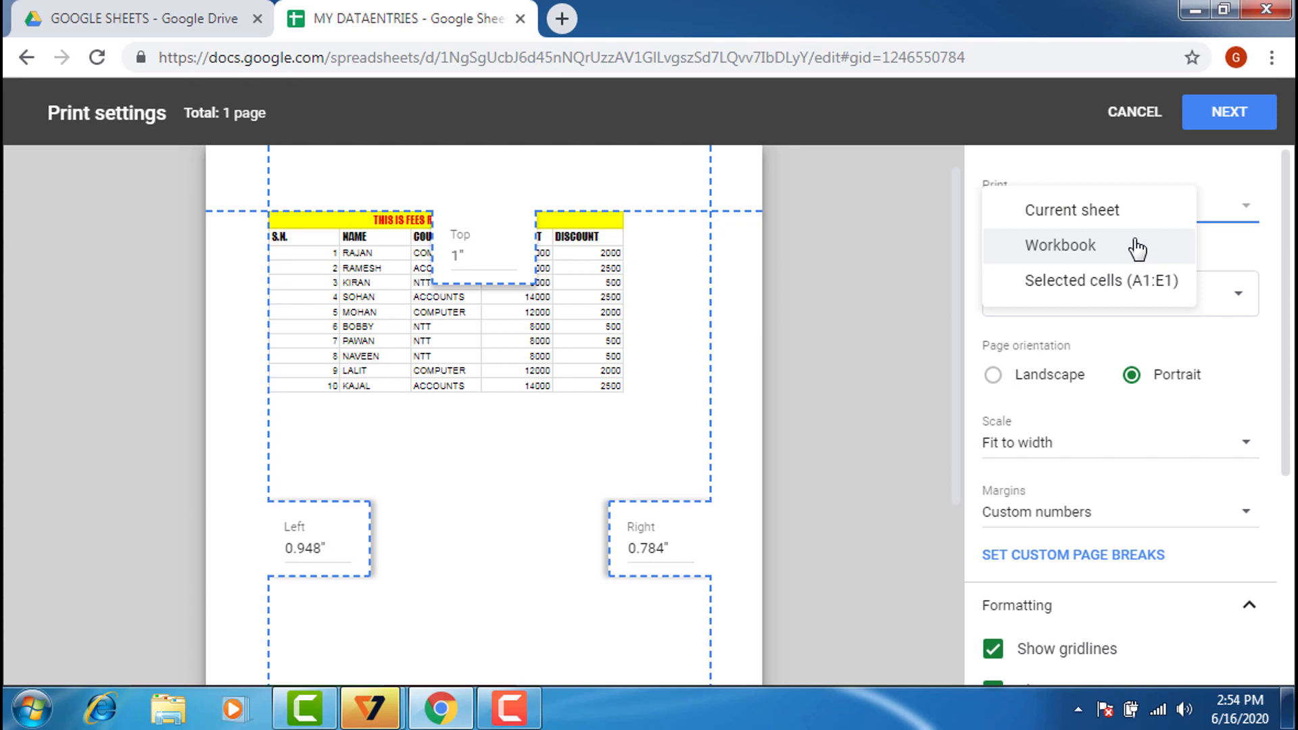
{"action": "left_click", "coordinate": [1125, 211]}
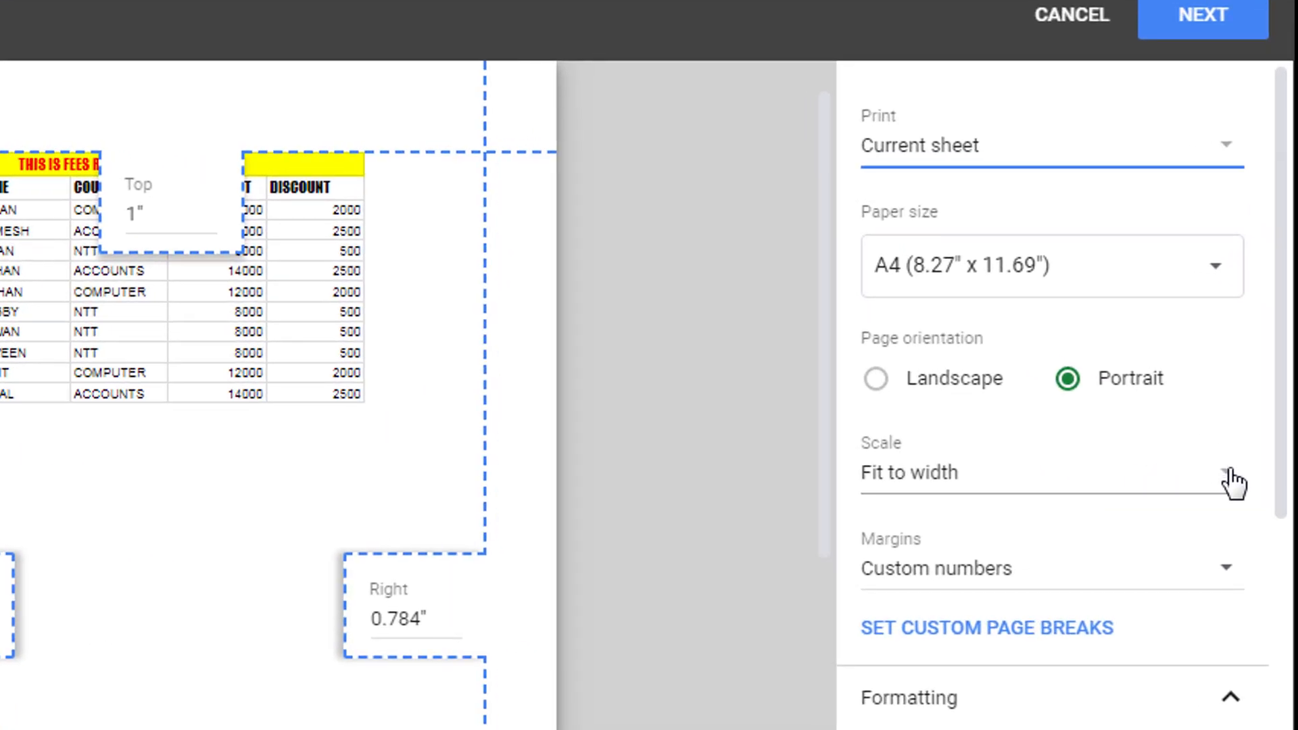
{"action": "left_click", "coordinate": [1231, 473]}
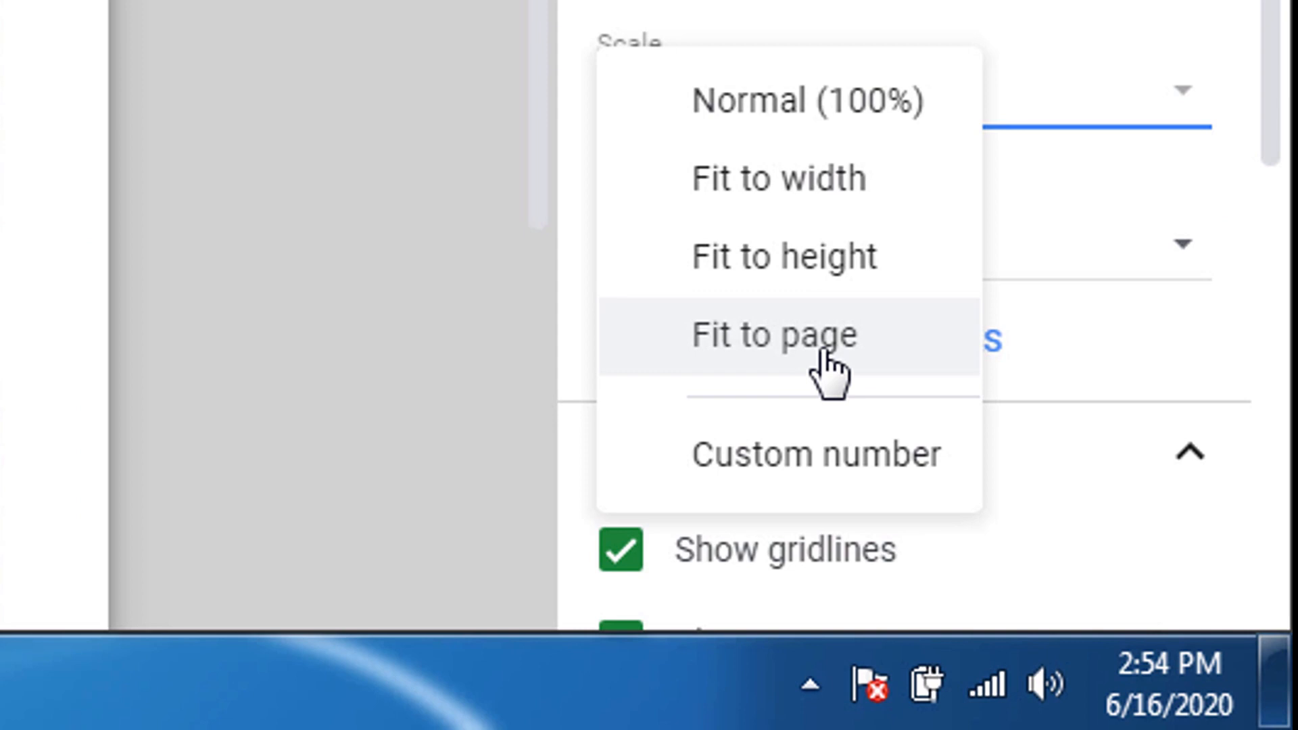
{"action": "left_click", "coordinate": [850, 104]}
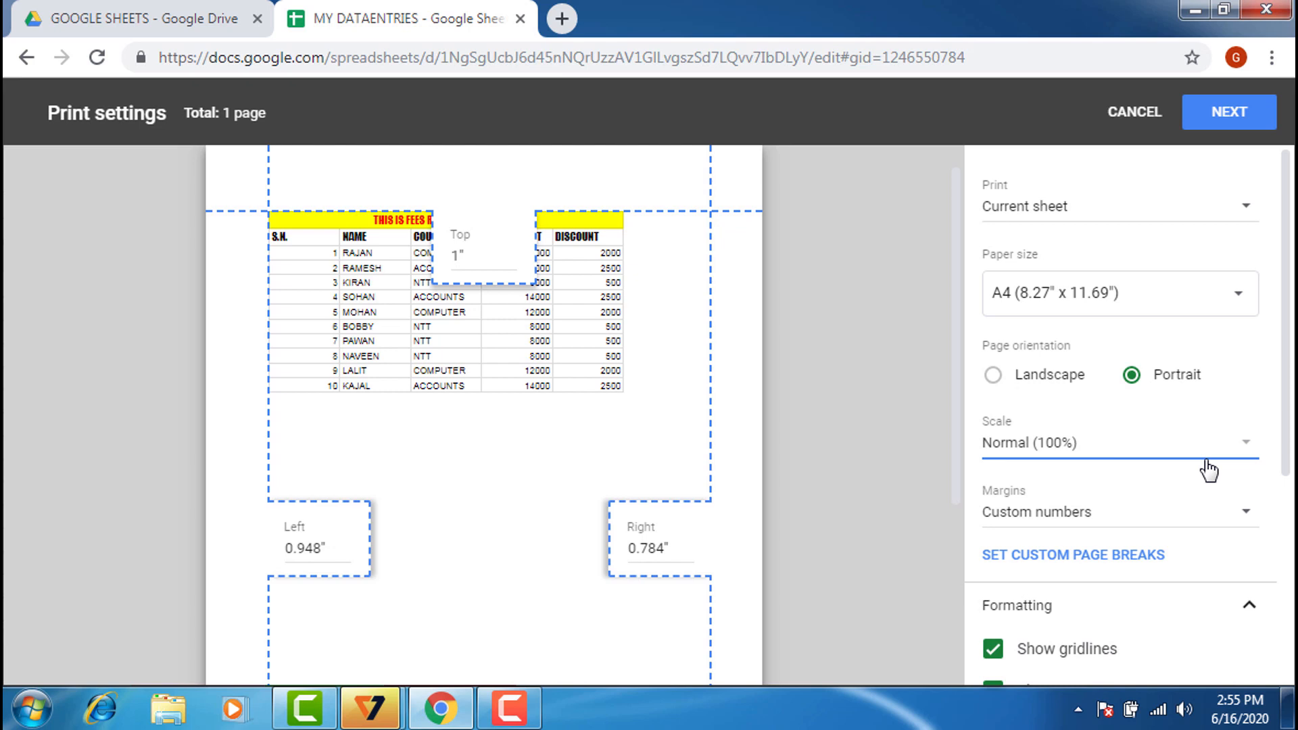
Step: Choose "Over, then down" as the page order in the print formatting settings
{"action": "left_click_drag", "start_coordinate": [1286, 466], "coordinate": [1286, 529]}
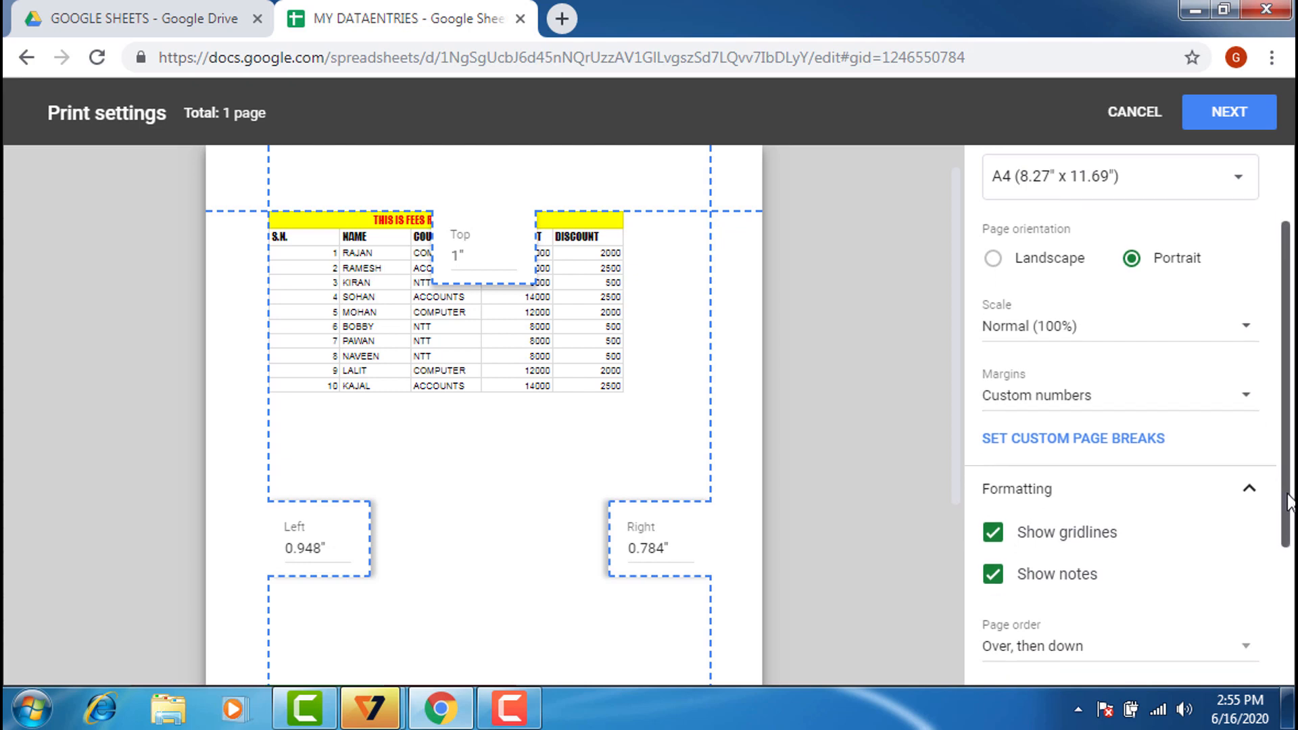
{"action": "scroll", "coordinate": [1287, 489], "scroll_direction": "down", "scroll_amount": 3}
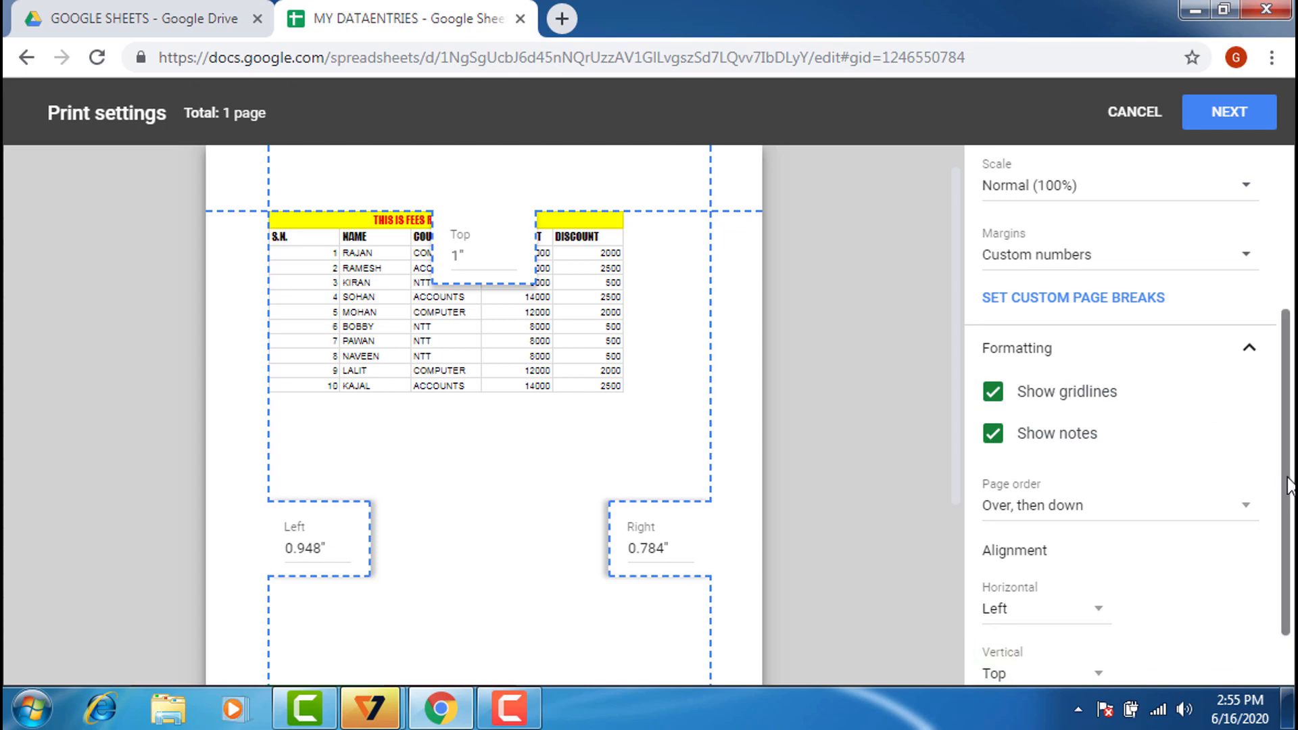
{"action": "scroll", "coordinate": [1290, 541], "scroll_direction": "down", "scroll_amount": 1}
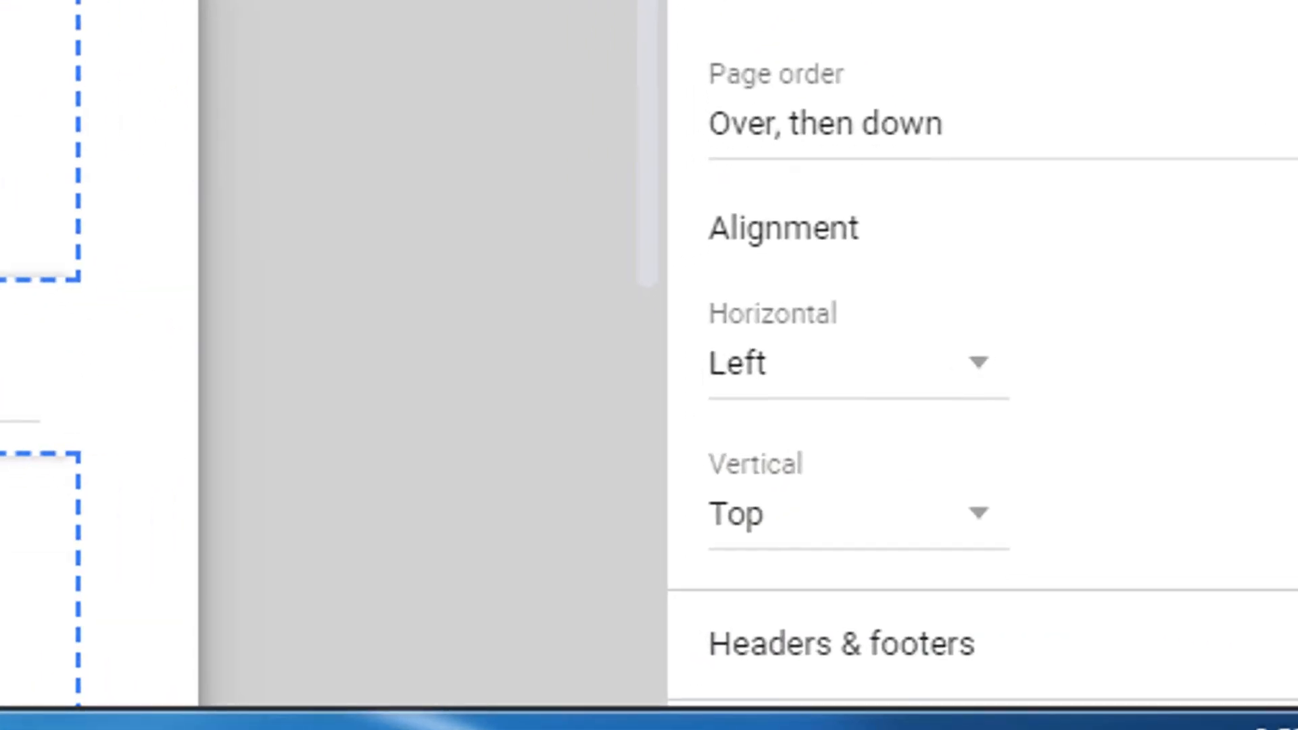
{"action": "left_click", "coordinate": [1290, 125]}
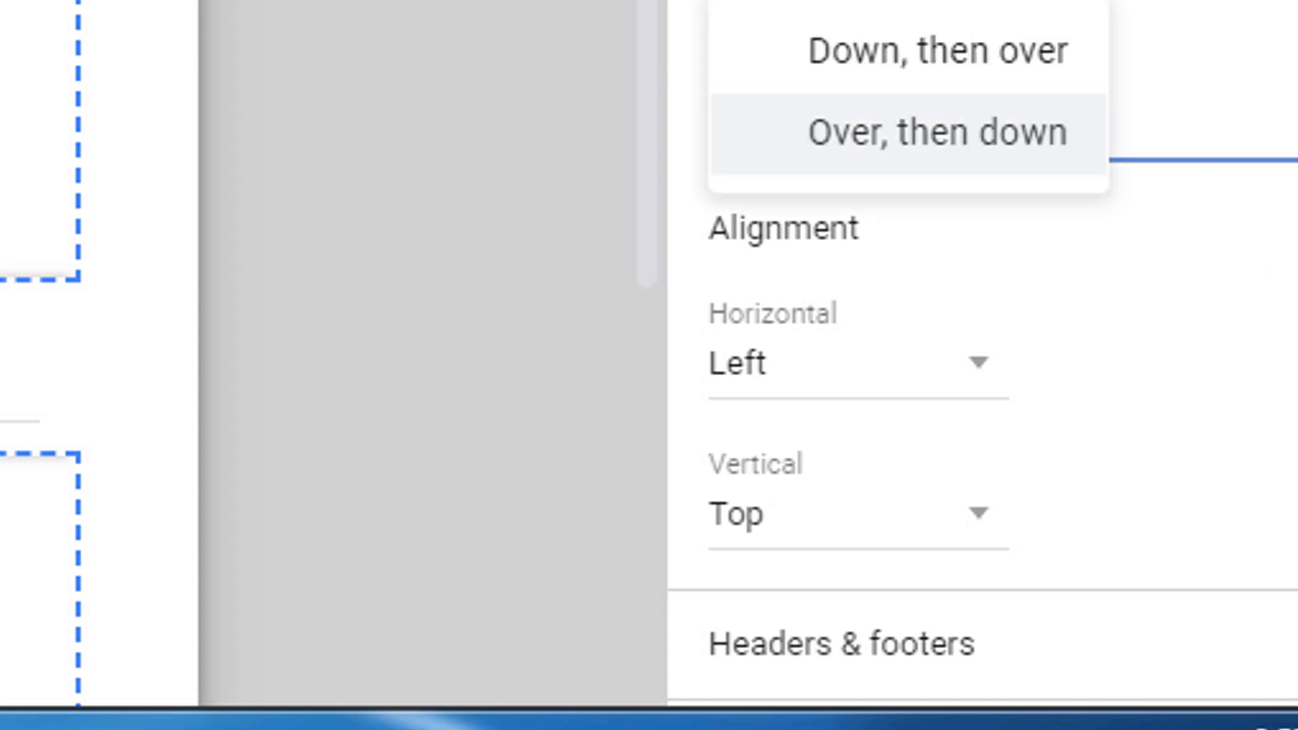
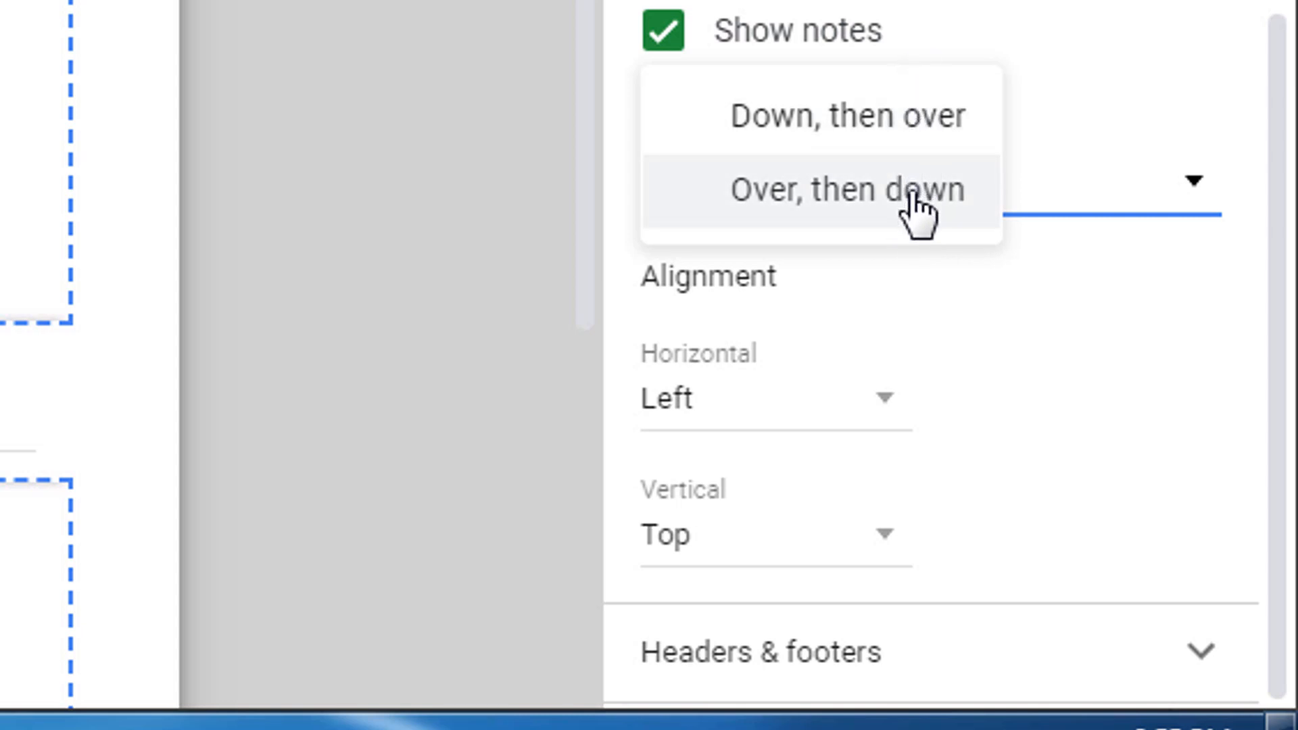
{"action": "left_click", "coordinate": [872, 192]}
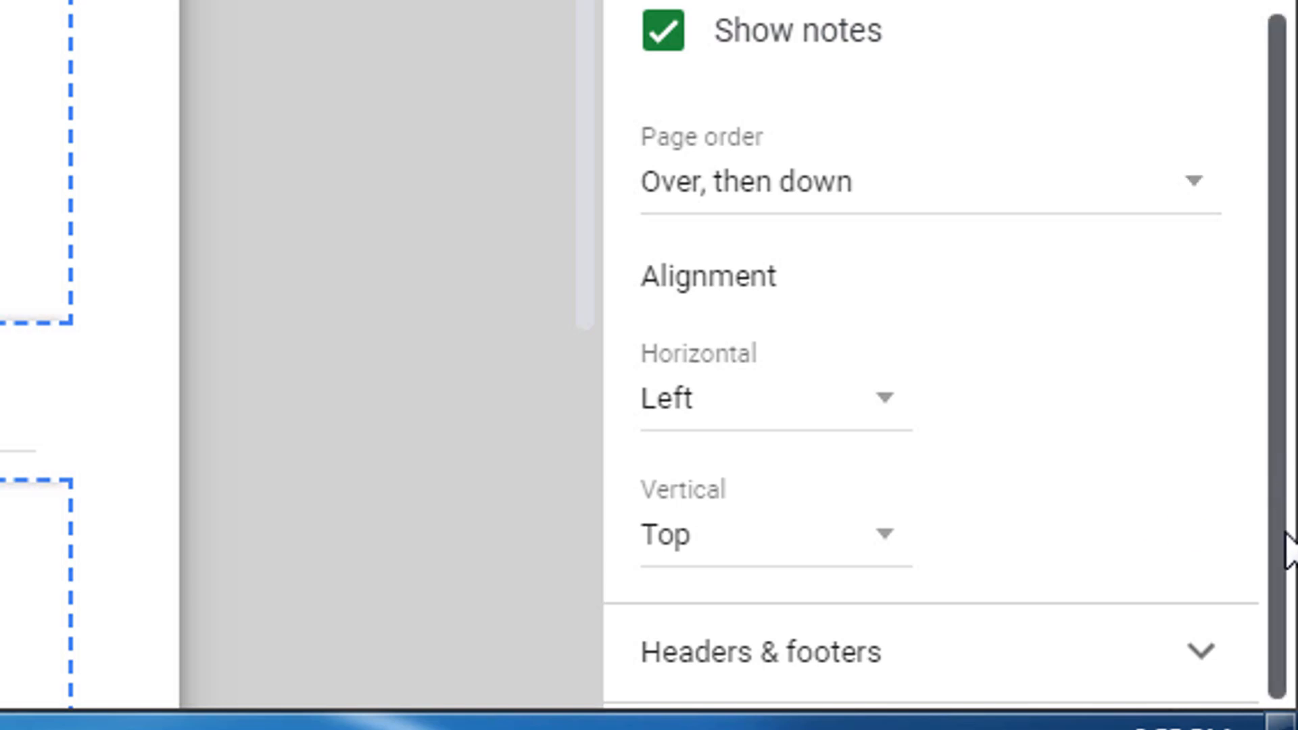
Step: Enable page numbers, workbook title, sheet name, current date and current time in the print headers and footers
{"action": "left_click", "coordinate": [1211, 670]}
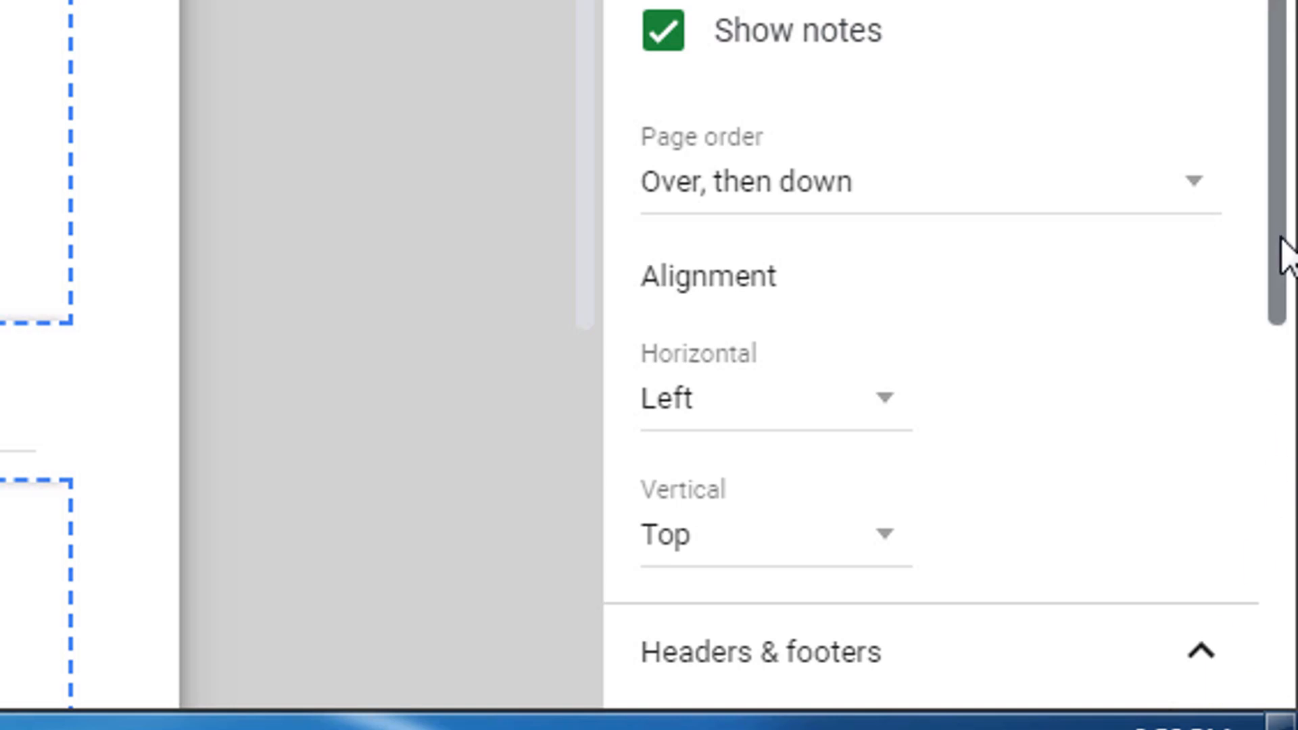
{"action": "scroll", "coordinate": [1285, 250], "scroll_direction": "down", "scroll_amount": 8}
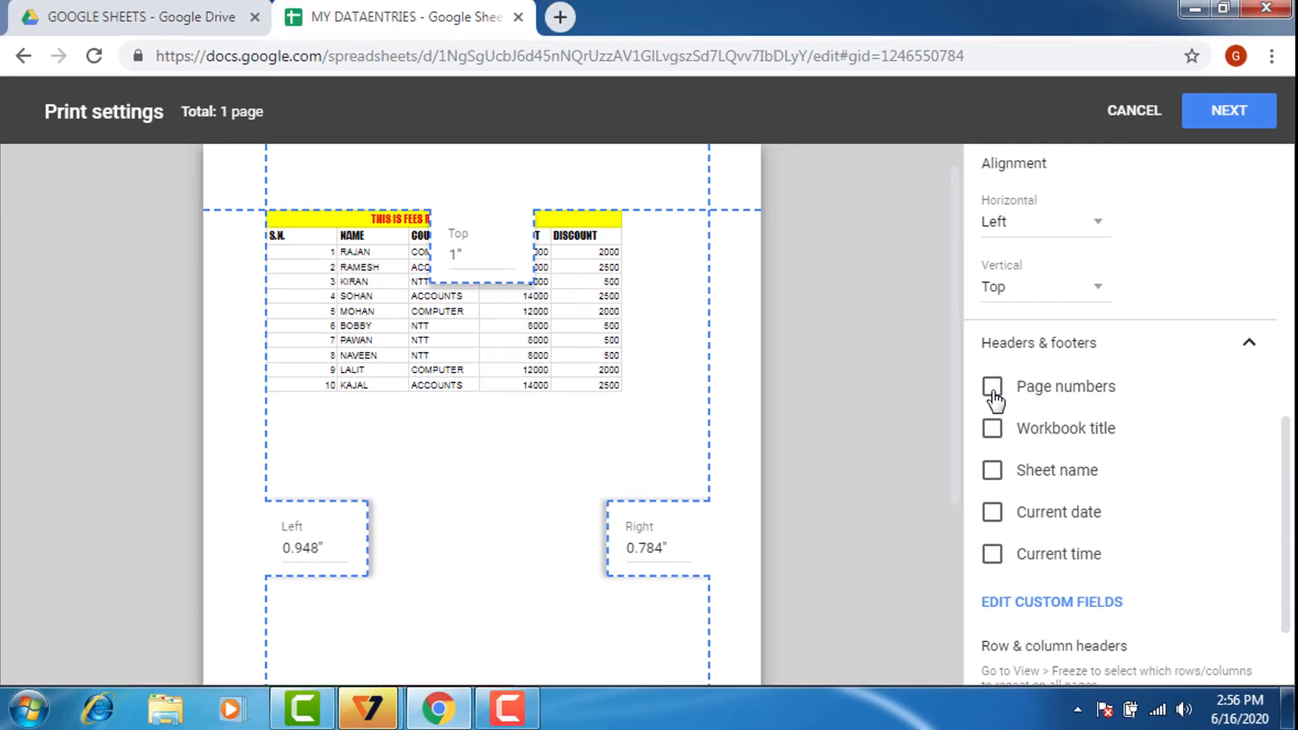
{"action": "left_click", "coordinate": [666, 92]}
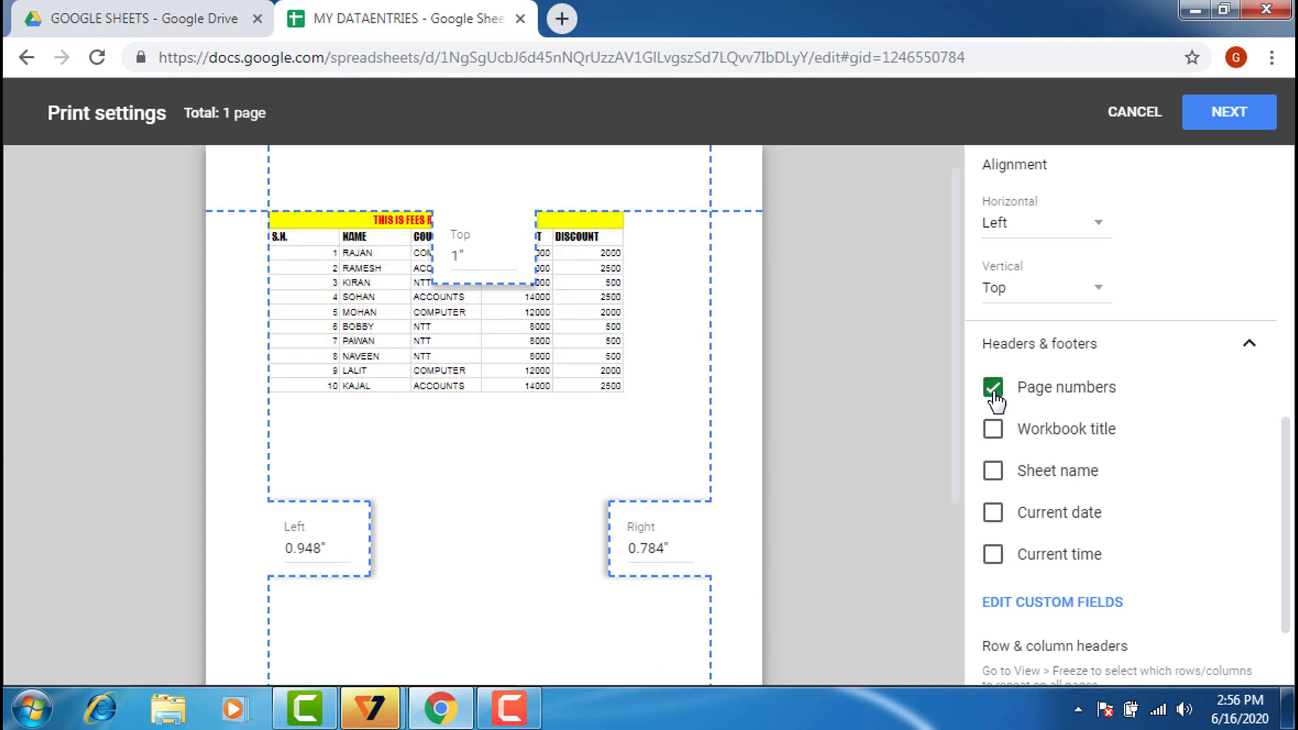
{"action": "left_click", "coordinate": [994, 433]}
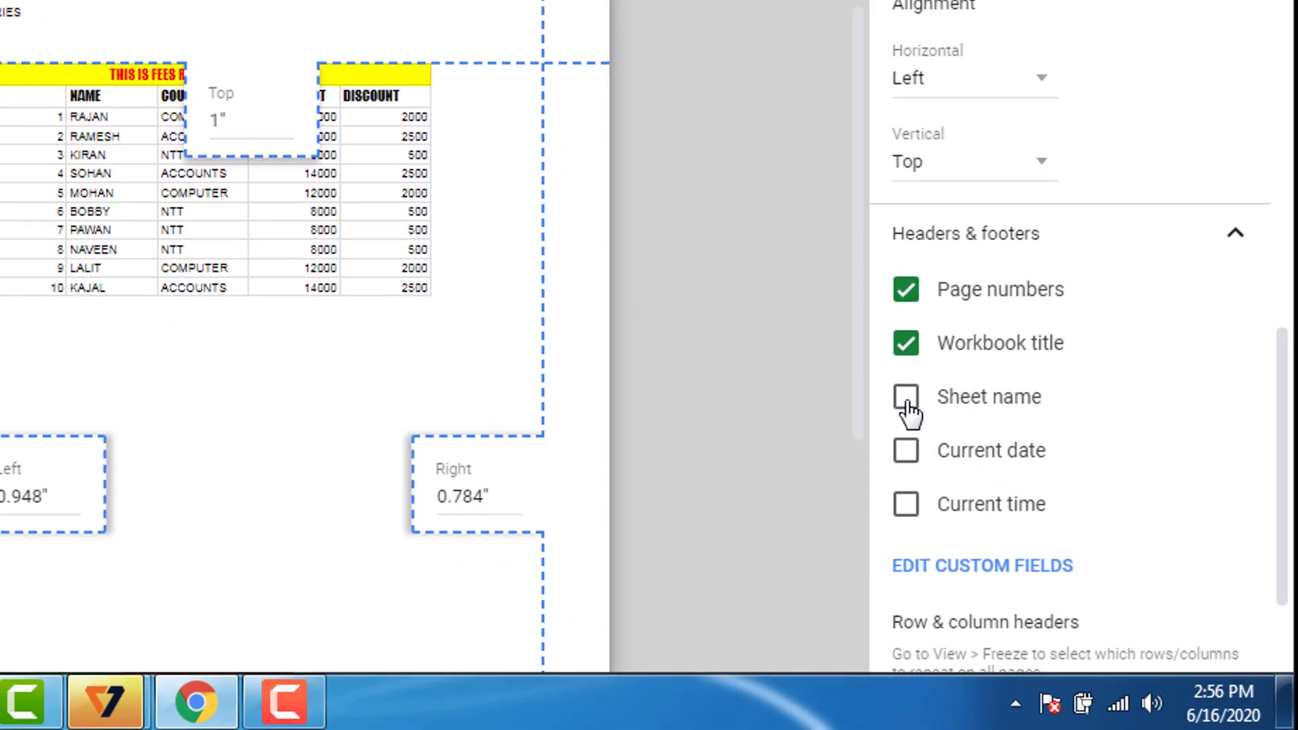
{"action": "left_click", "coordinate": [906, 399]}
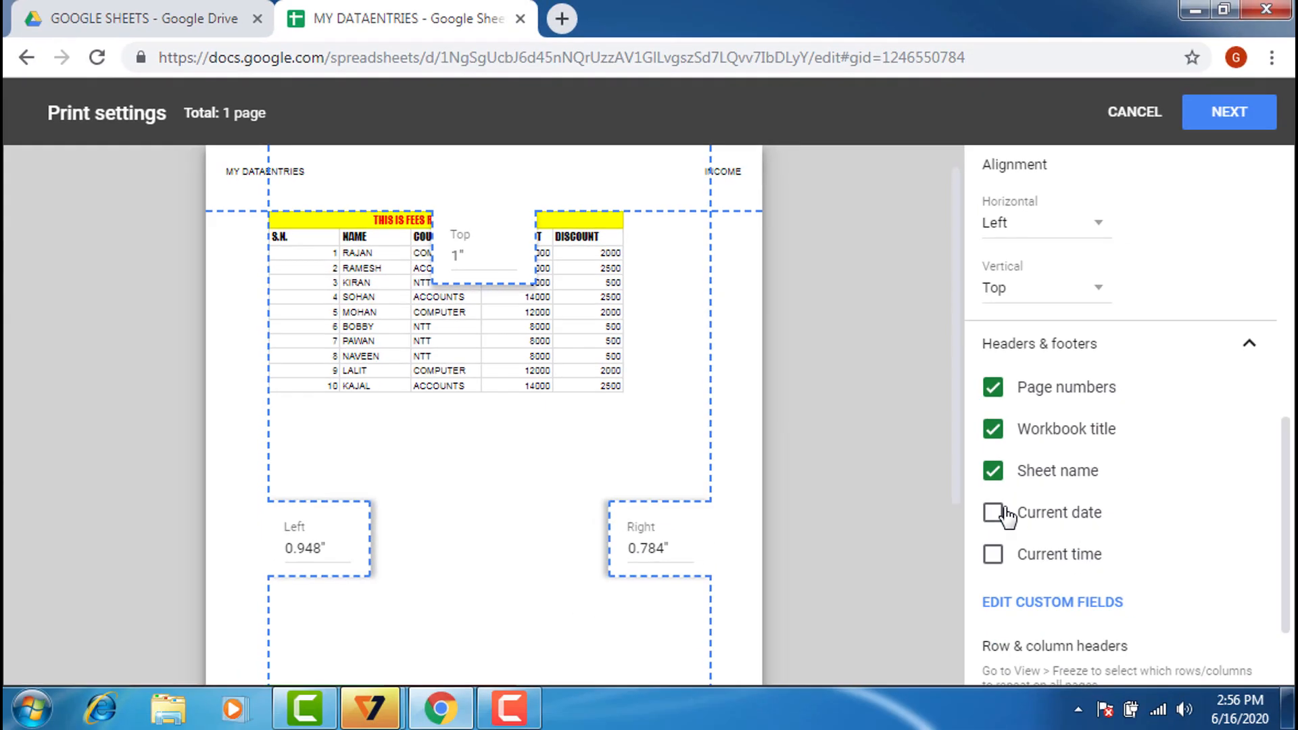
{"action": "left_click", "coordinate": [994, 514]}
{"action": "left_click", "coordinate": [993, 555]}
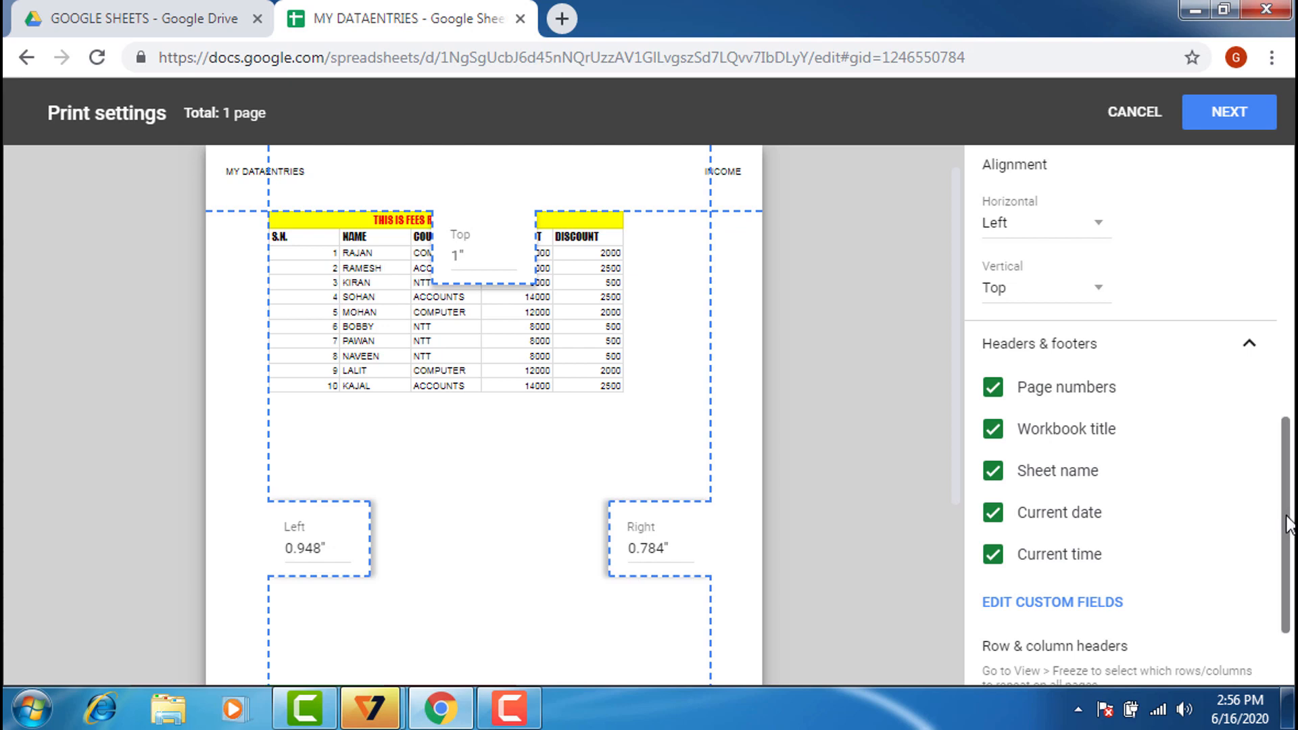
Step: Check the footer in the print preview and disable the sheet name, current date and current time
{"action": "scroll", "coordinate": [1288, 531], "scroll_direction": "down", "scroll_amount": 1}
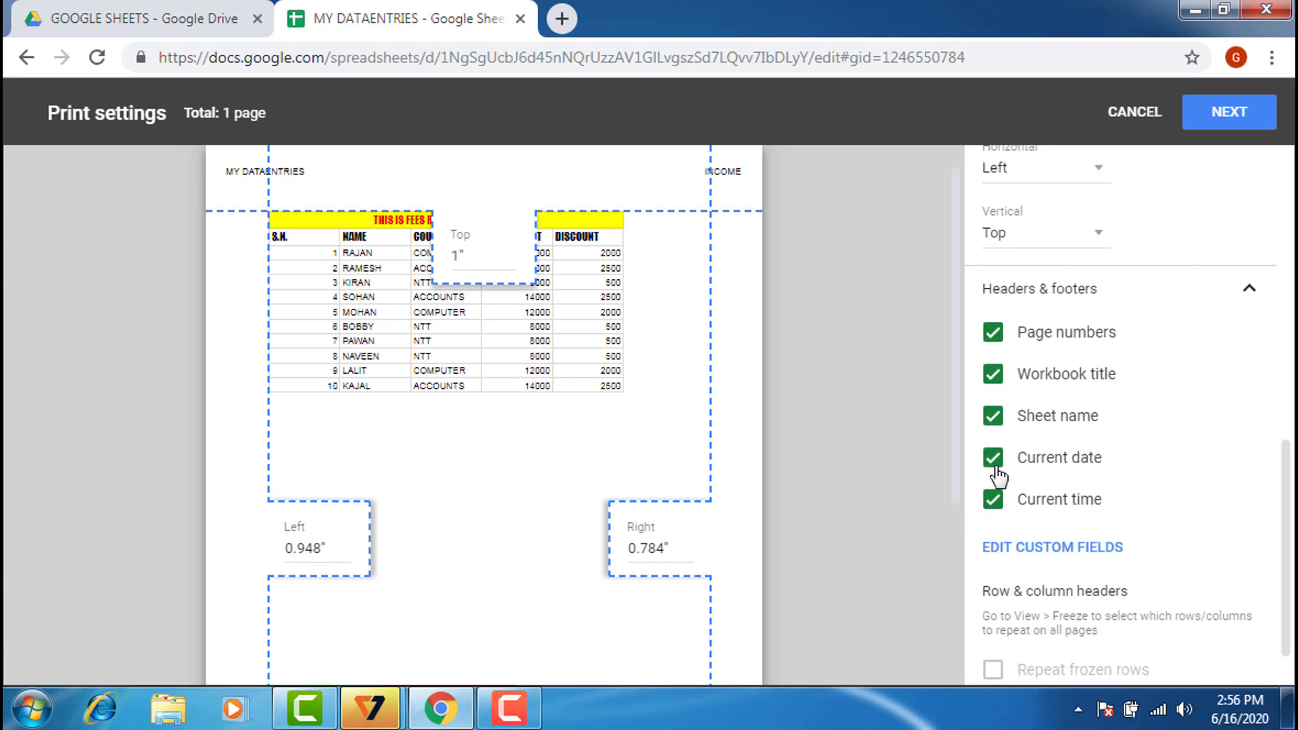
{"action": "left_click_drag", "start_coordinate": [956, 452], "coordinate": [985, 621]}
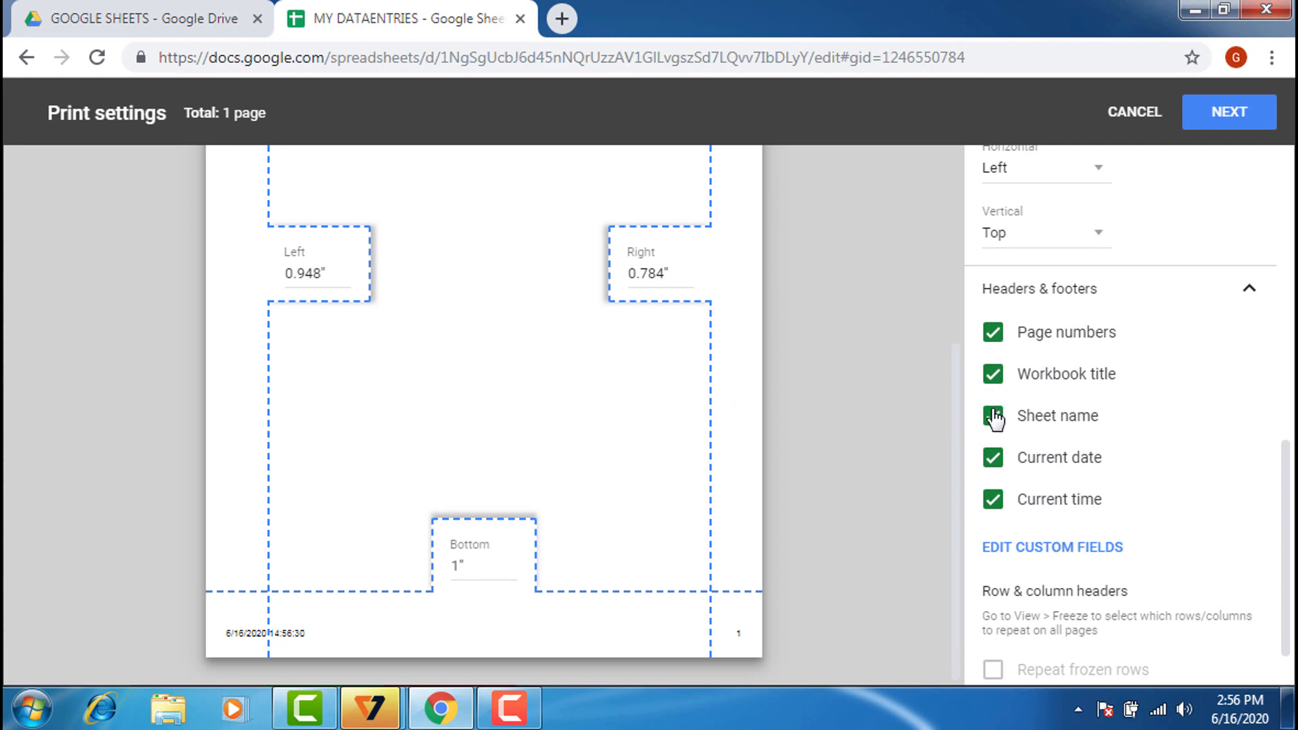
{"action": "left_click", "coordinate": [994, 418]}
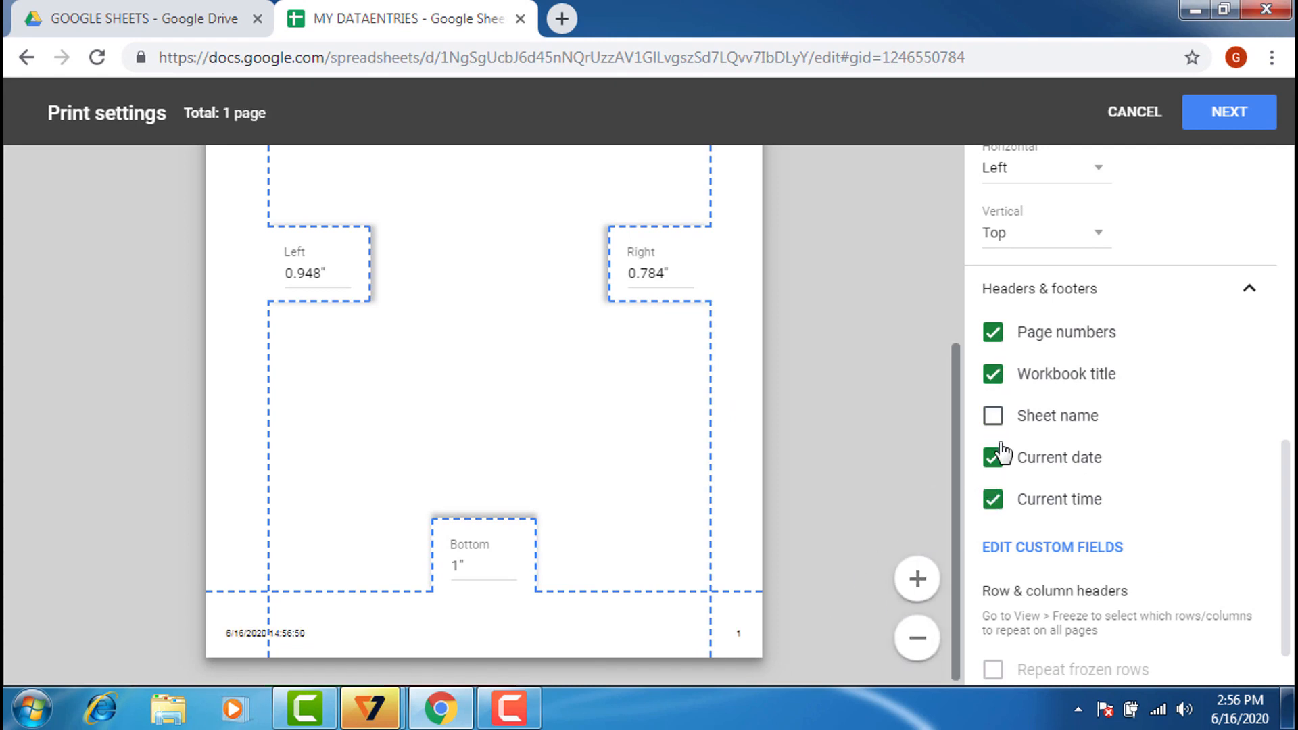
{"action": "left_click", "coordinate": [994, 460]}
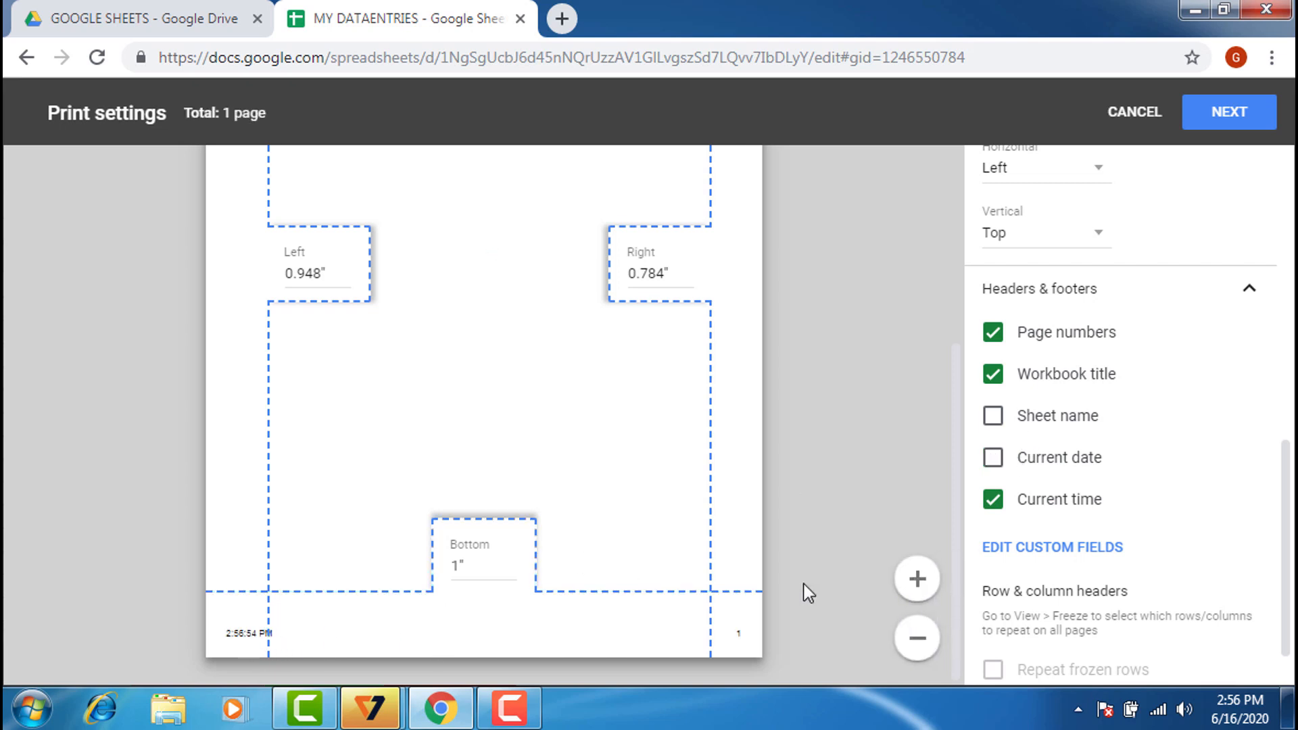
{"action": "left_click", "coordinate": [994, 504]}
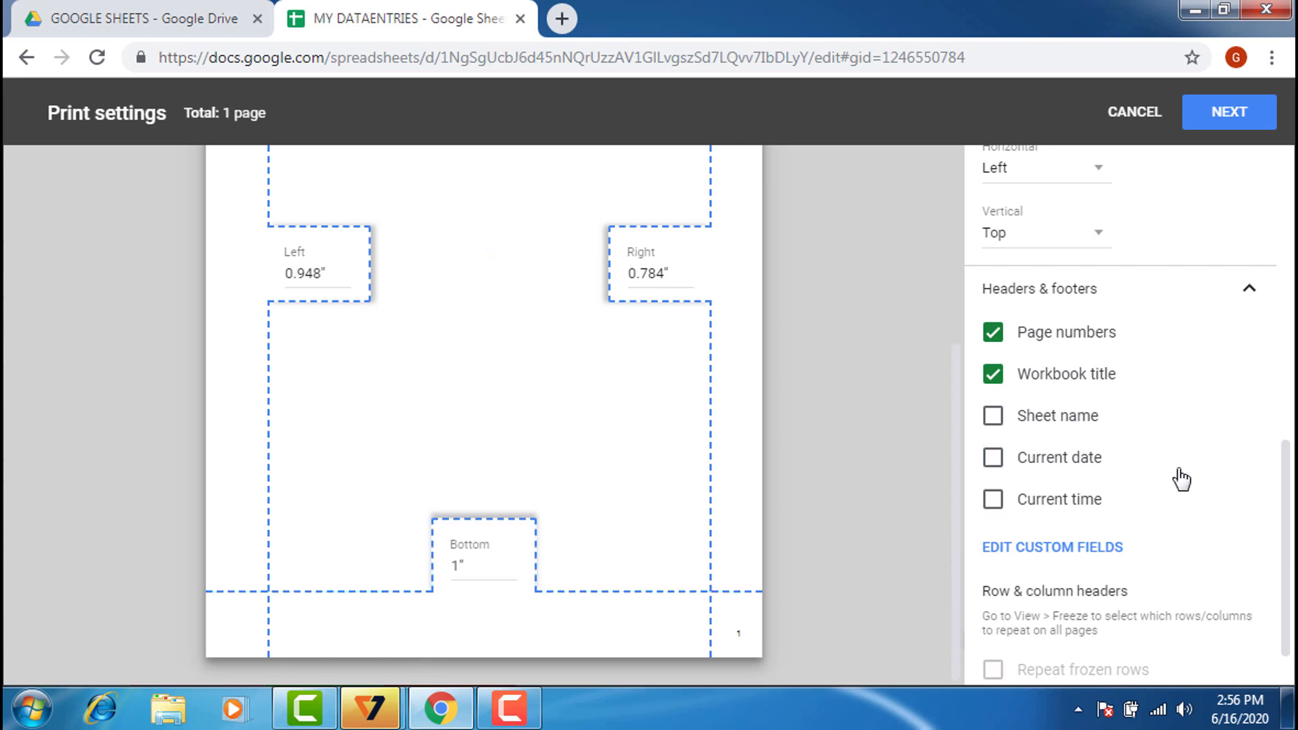
Step: Cancel the print setup and return to the MY DATAENTRIES spreadsheet without printing
{"action": "left_click_drag", "start_coordinate": [1284, 489], "coordinate": [1290, 127]}
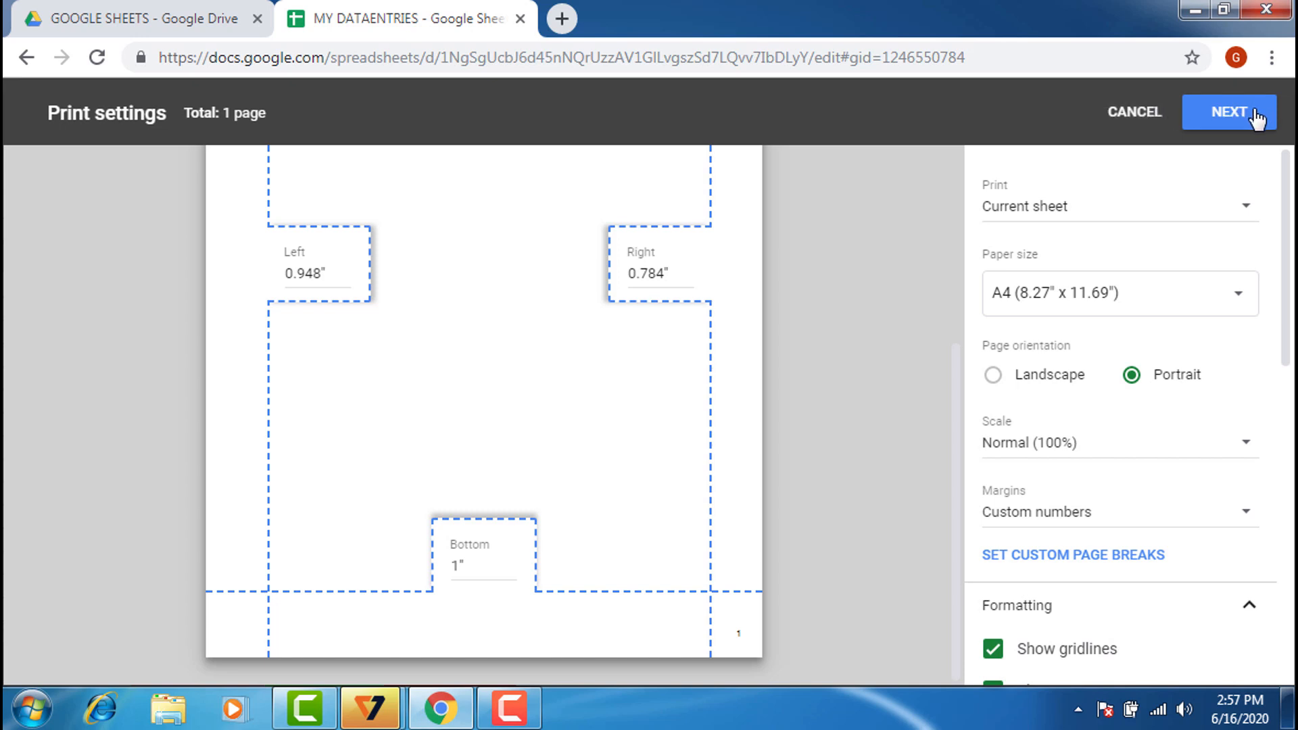
{"action": "left_click", "coordinate": [1136, 112]}
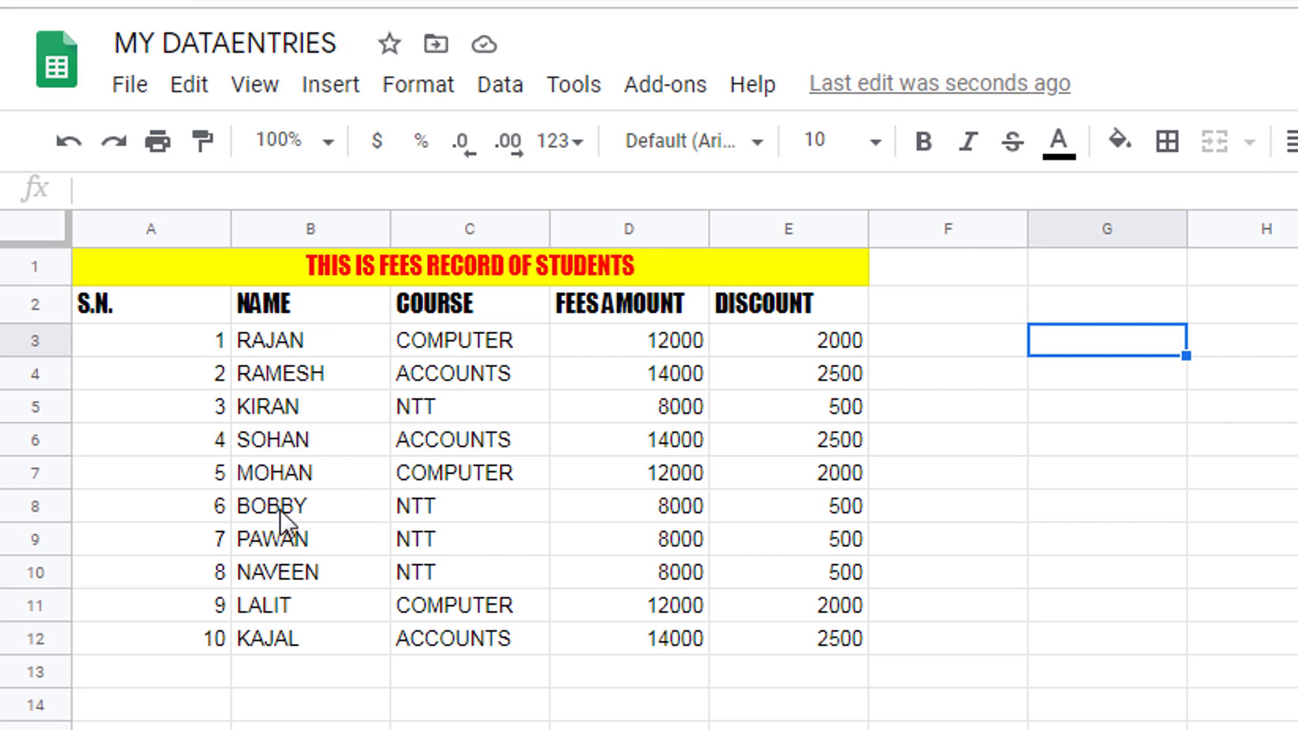
Step: Fill the column heading cells A2:E2, from S.N. to DISCOUNT, with cyan
{"action": "left_click", "coordinate": [158, 303]}
{"action": "left_click_drag", "start_coordinate": [158, 303], "coordinate": [758, 308]}
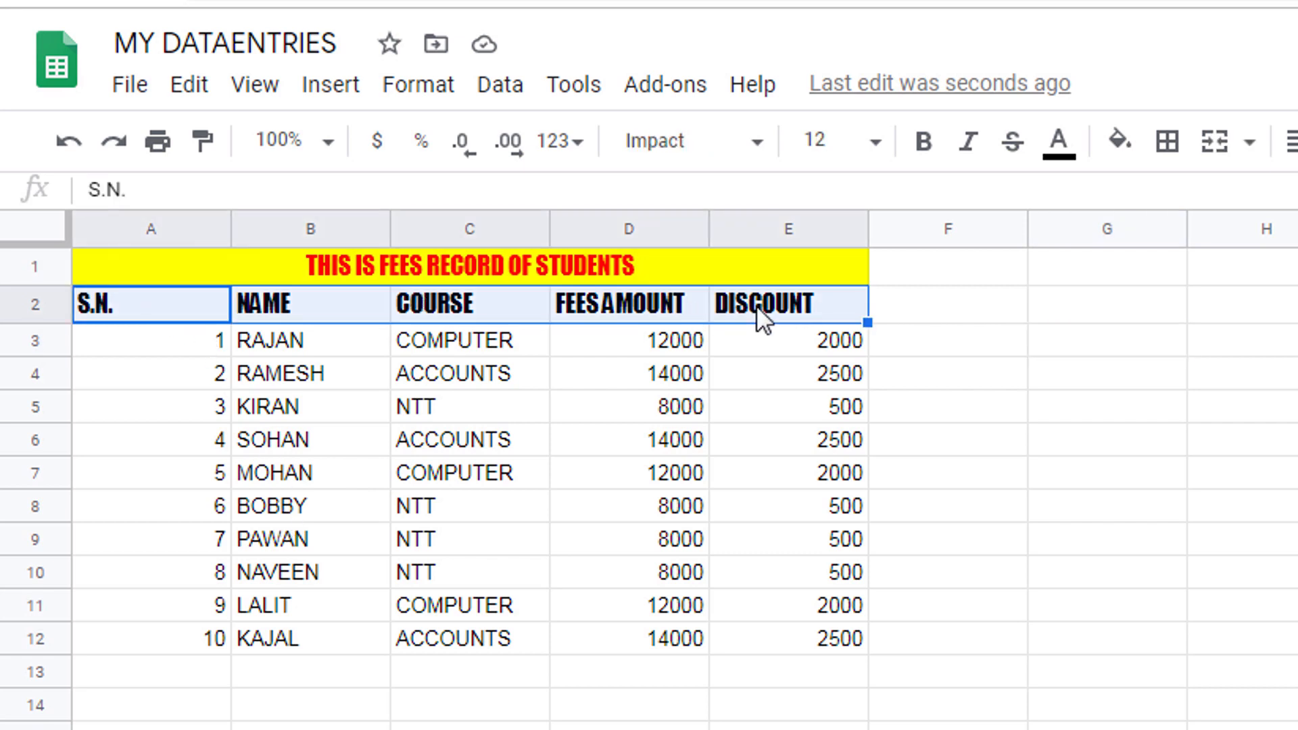
{"action": "left_click", "coordinate": [1128, 150]}
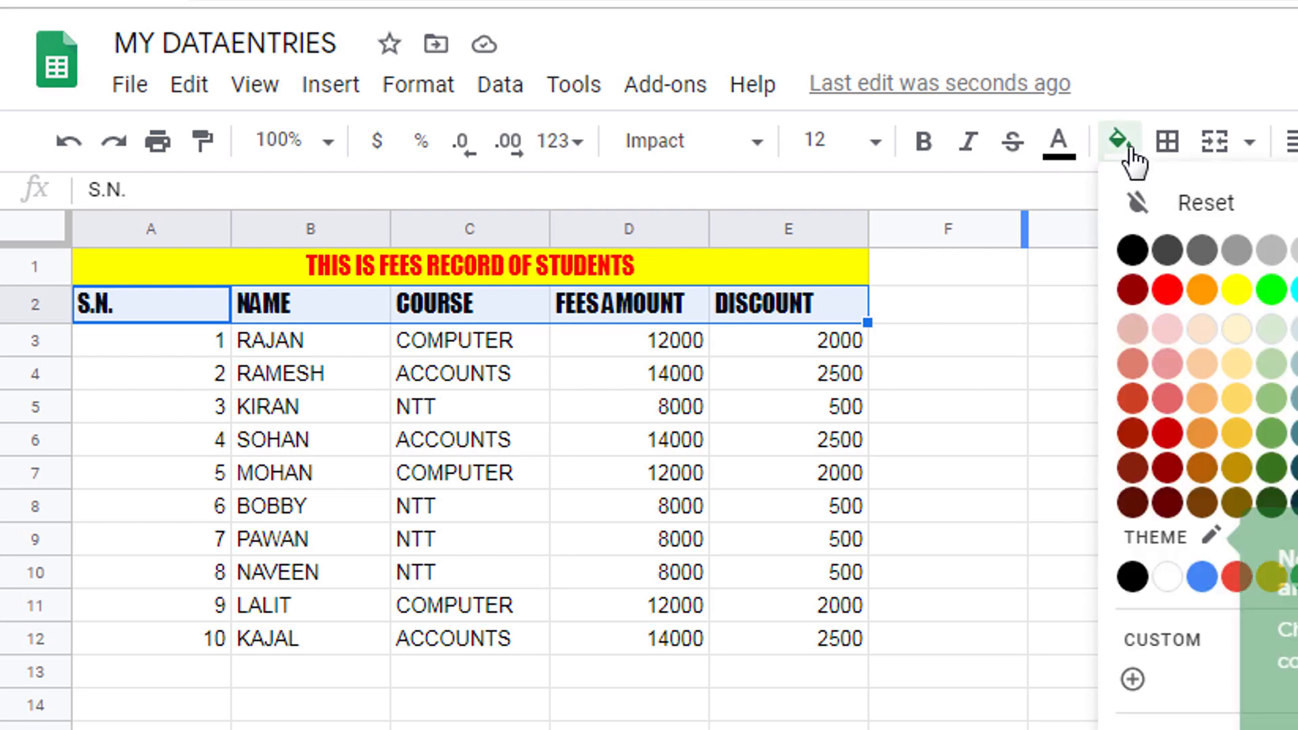
{"action": "left_click", "coordinate": [1293, 291]}
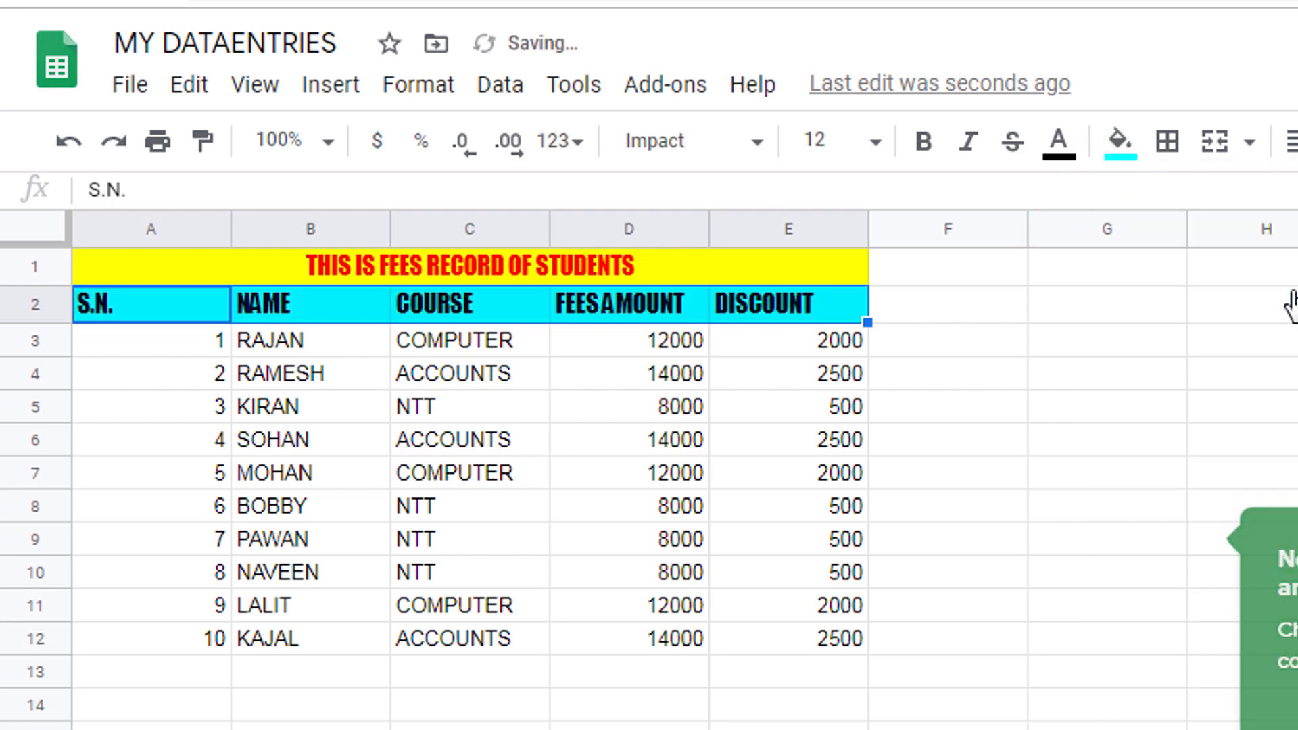
Step: Try yellow text on the column headings in A2:E2, and change their text colour to magenta
{"action": "left_click", "coordinate": [1052, 169]}
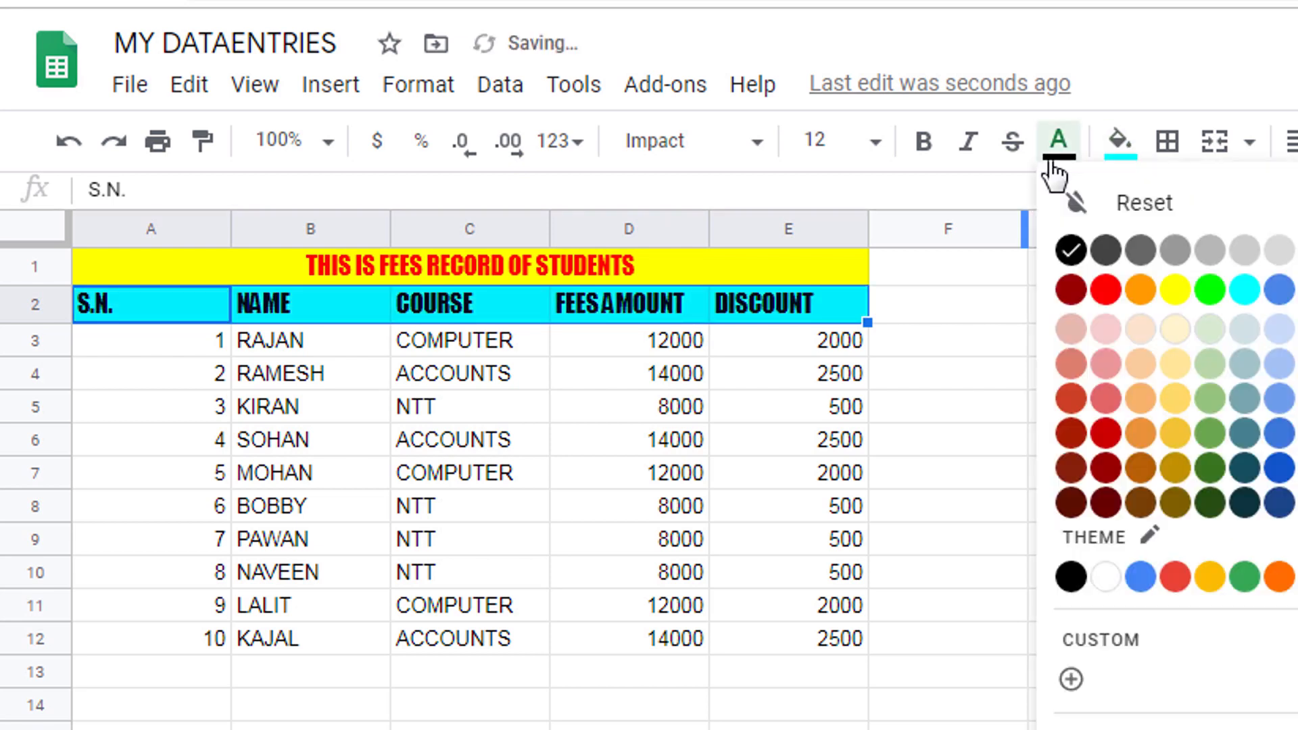
{"action": "left_click", "coordinate": [1176, 292]}
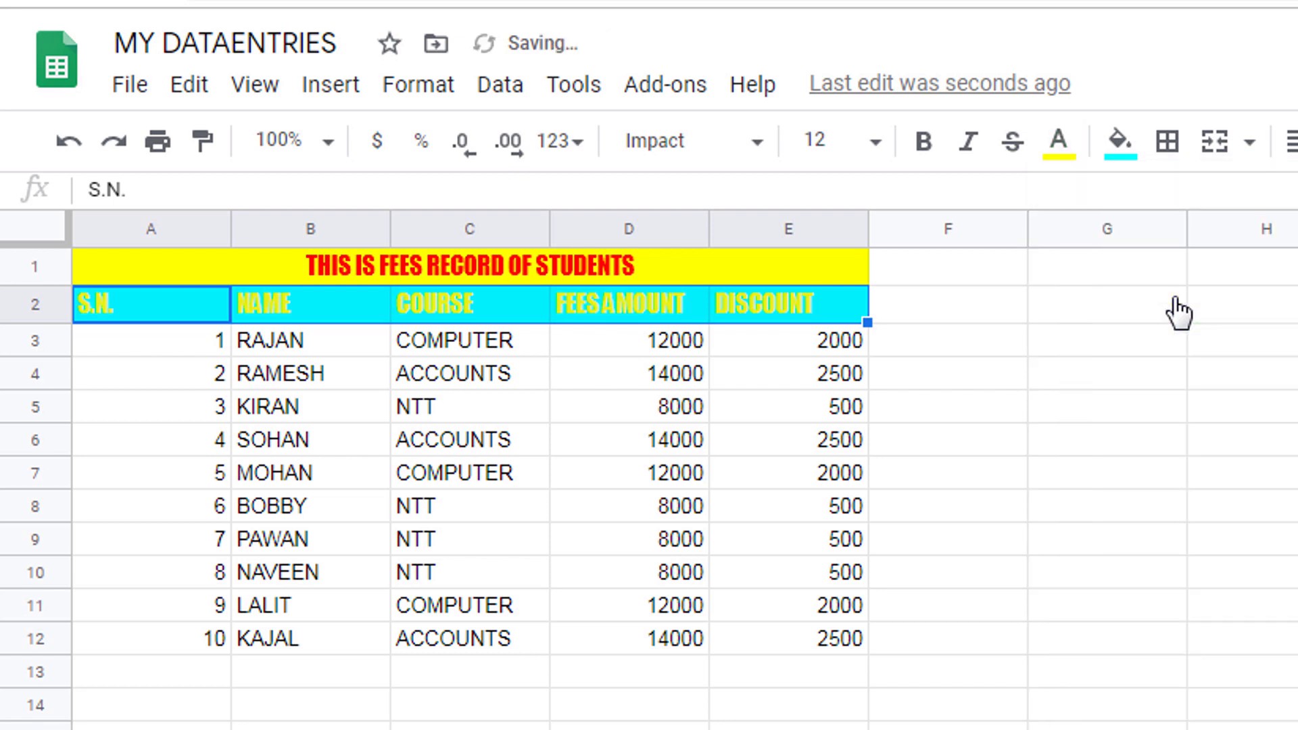
{"action": "left_click", "coordinate": [1081, 159]}
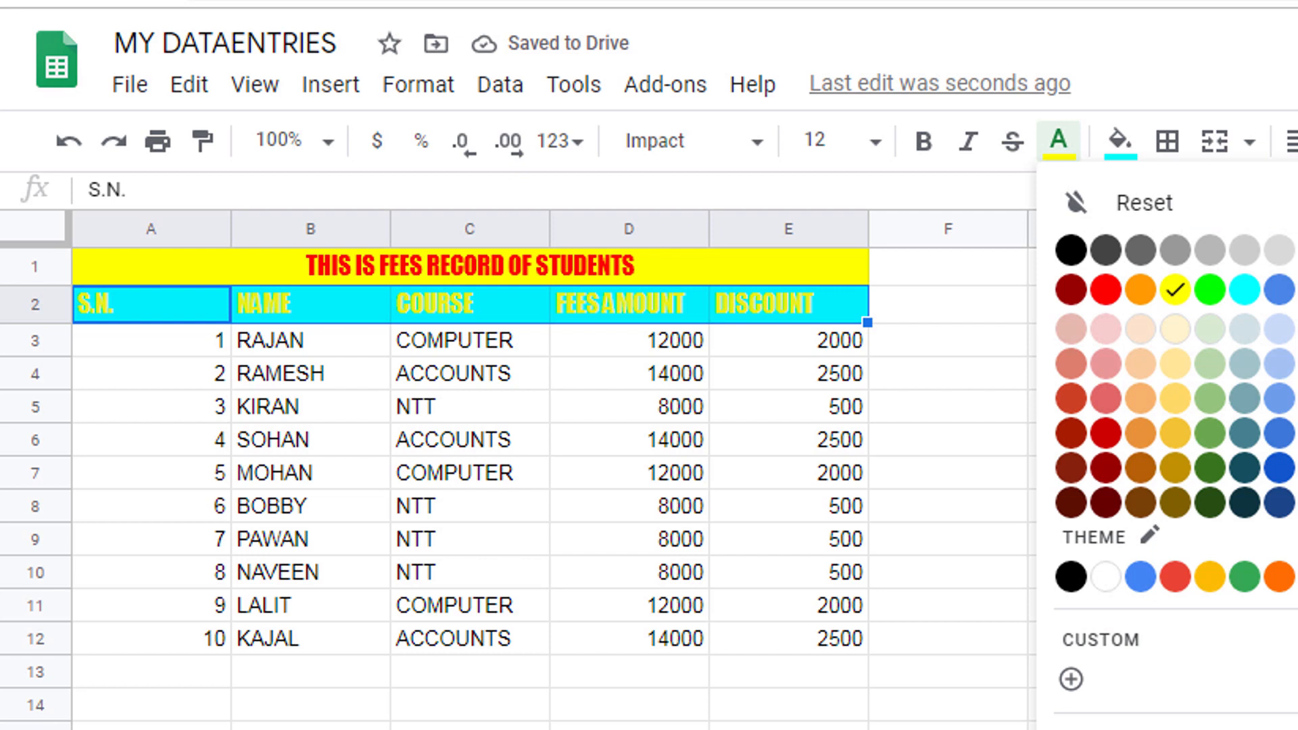
{"action": "left_click", "coordinate": [1297, 290]}
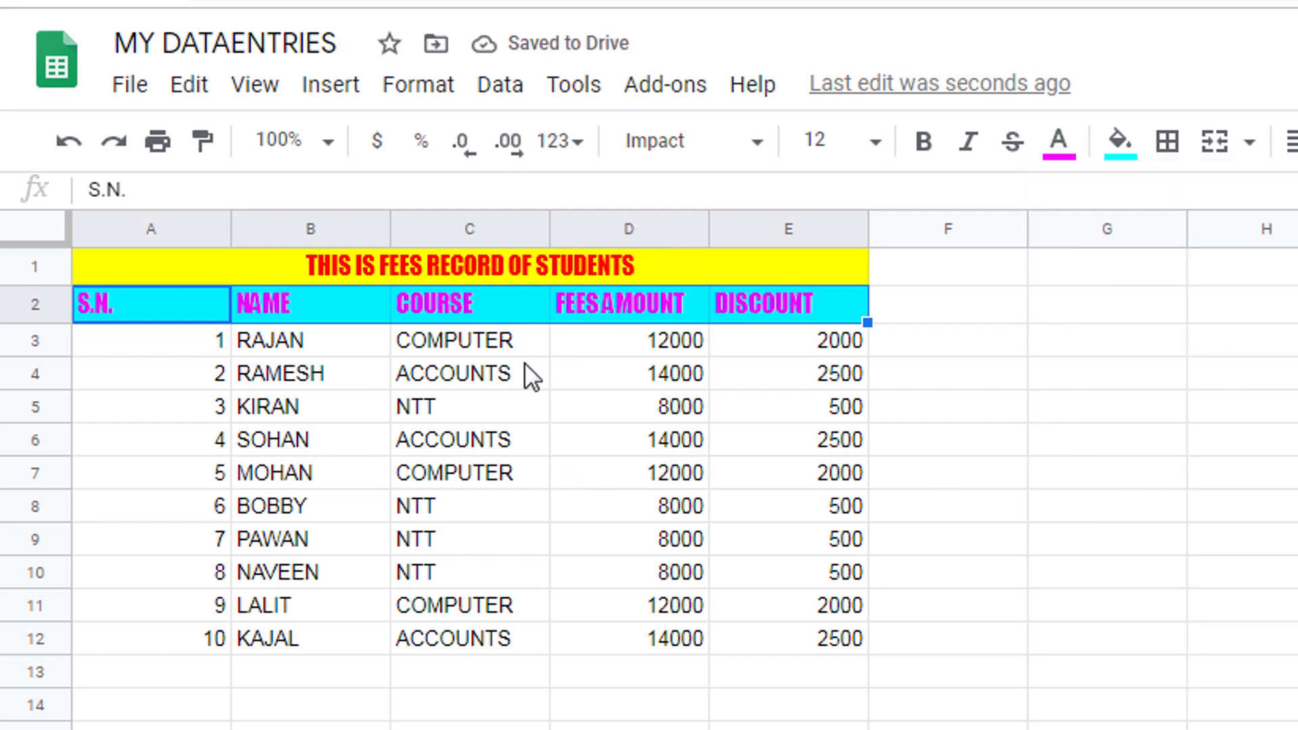
{"action": "left_click", "coordinate": [291, 509]}
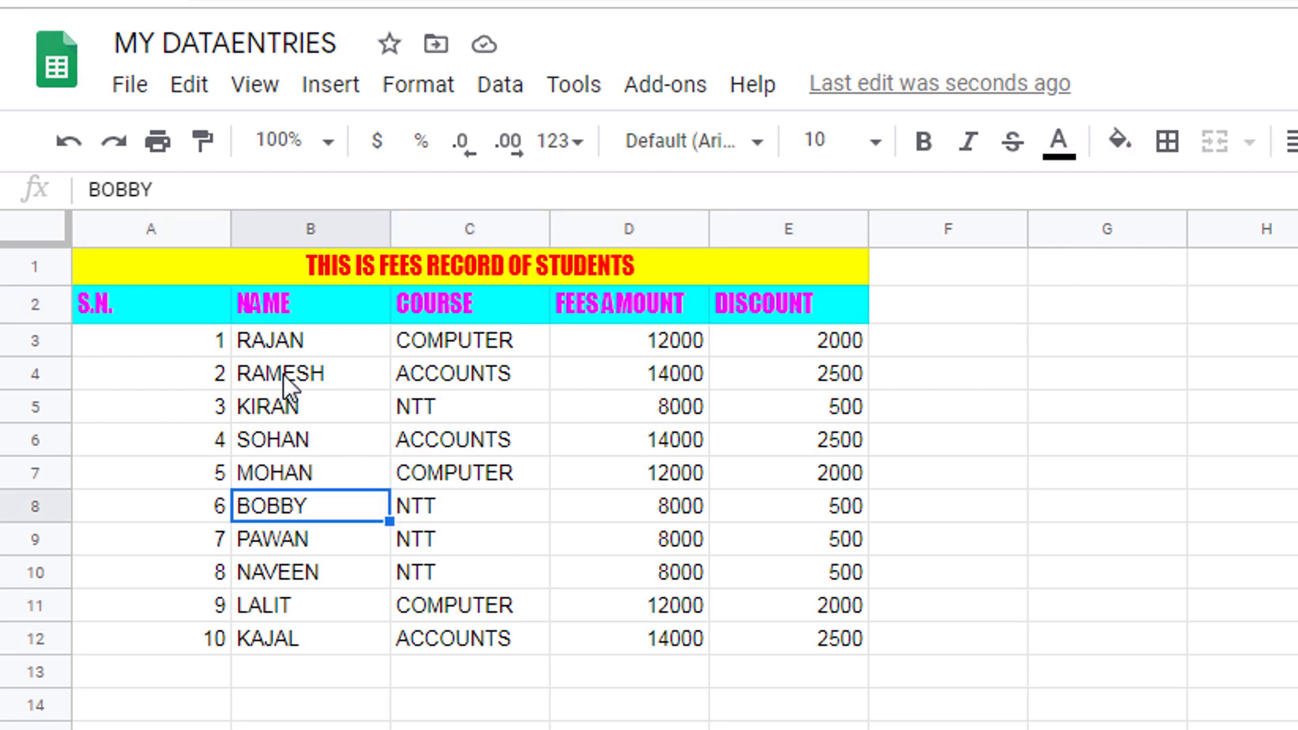
Step: Copy the S.N. heading's format onto the student row A8:E8 with Paint format, and undo it
{"action": "left_click", "coordinate": [197, 303]}
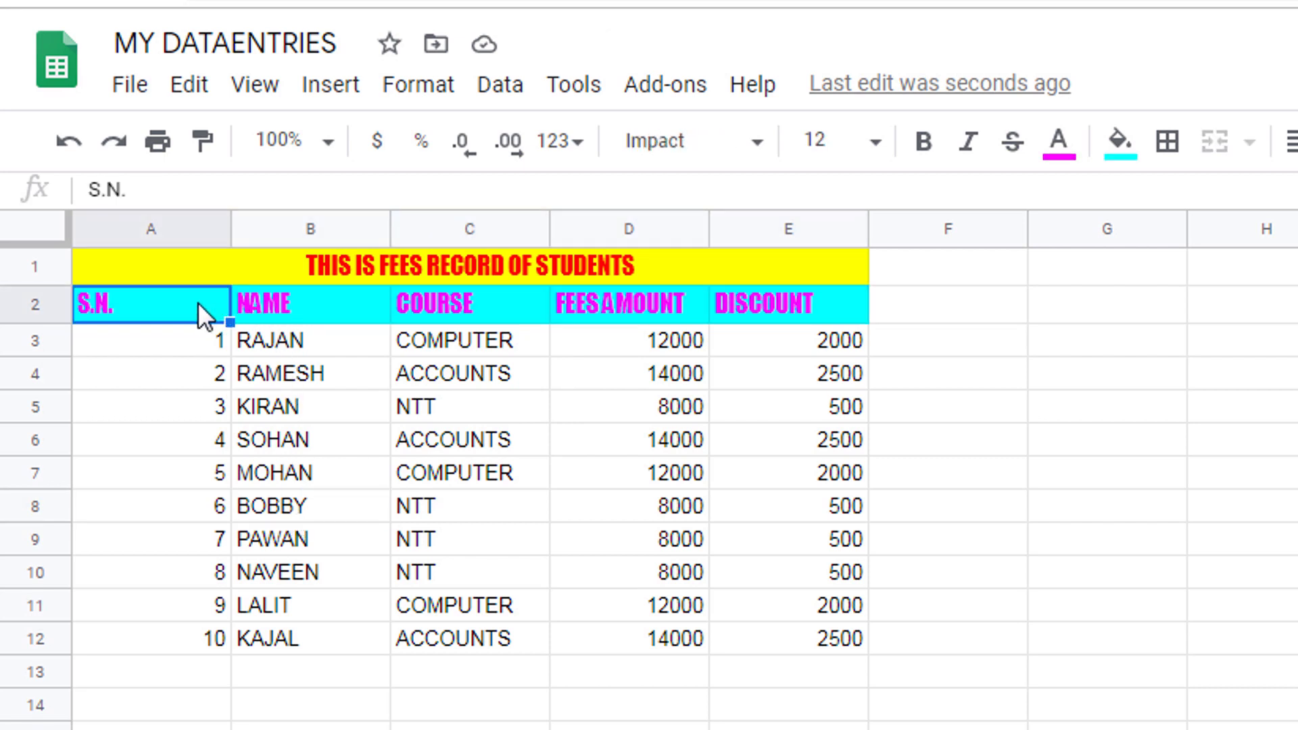
{"action": "left_click", "coordinate": [204, 143]}
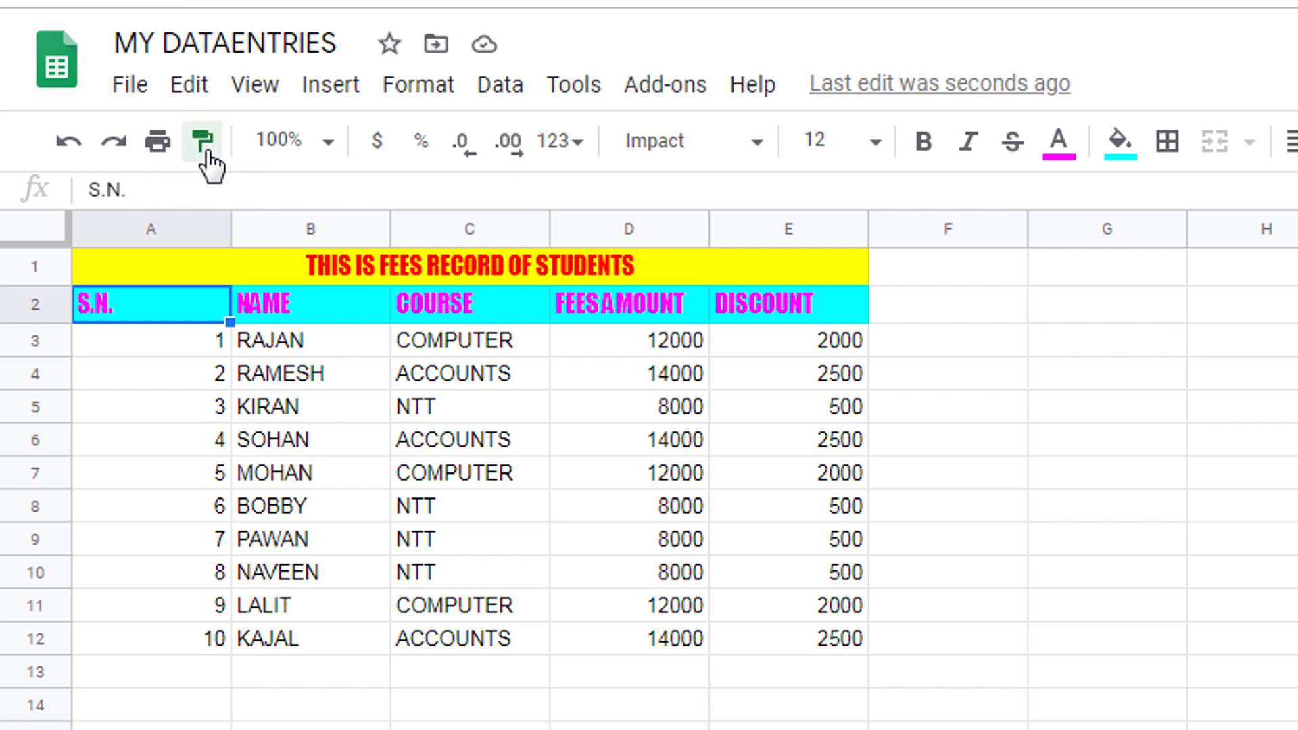
{"action": "left_click", "coordinate": [221, 498]}
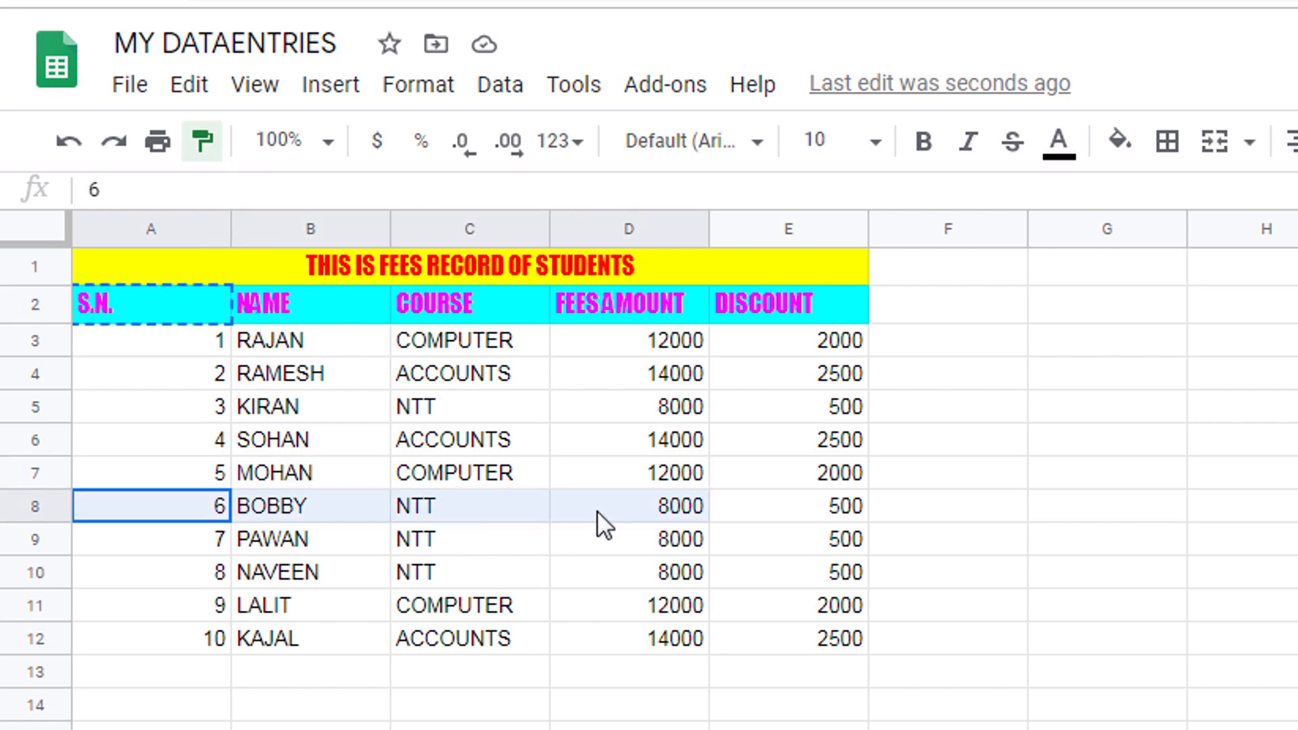
{"action": "left_click_drag", "start_coordinate": [753, 501], "coordinate": [794, 503]}
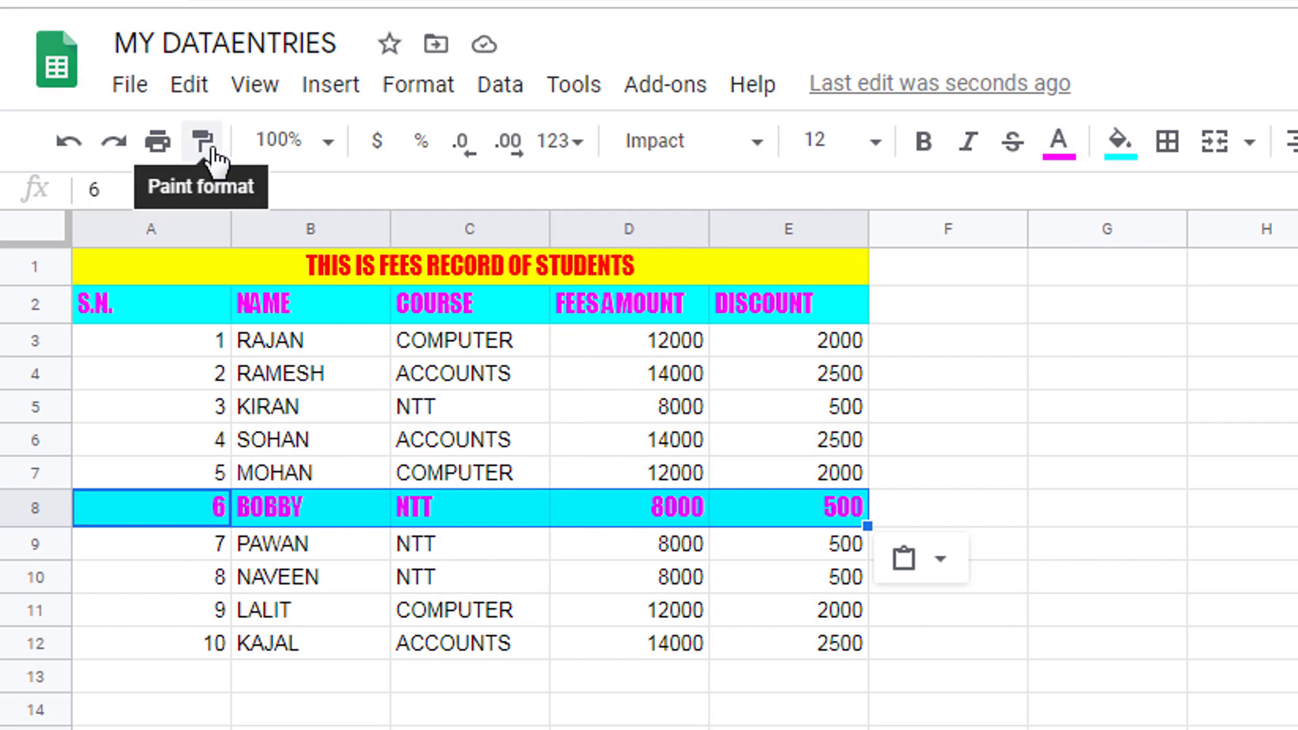
{"action": "left_click", "coordinate": [70, 144]}
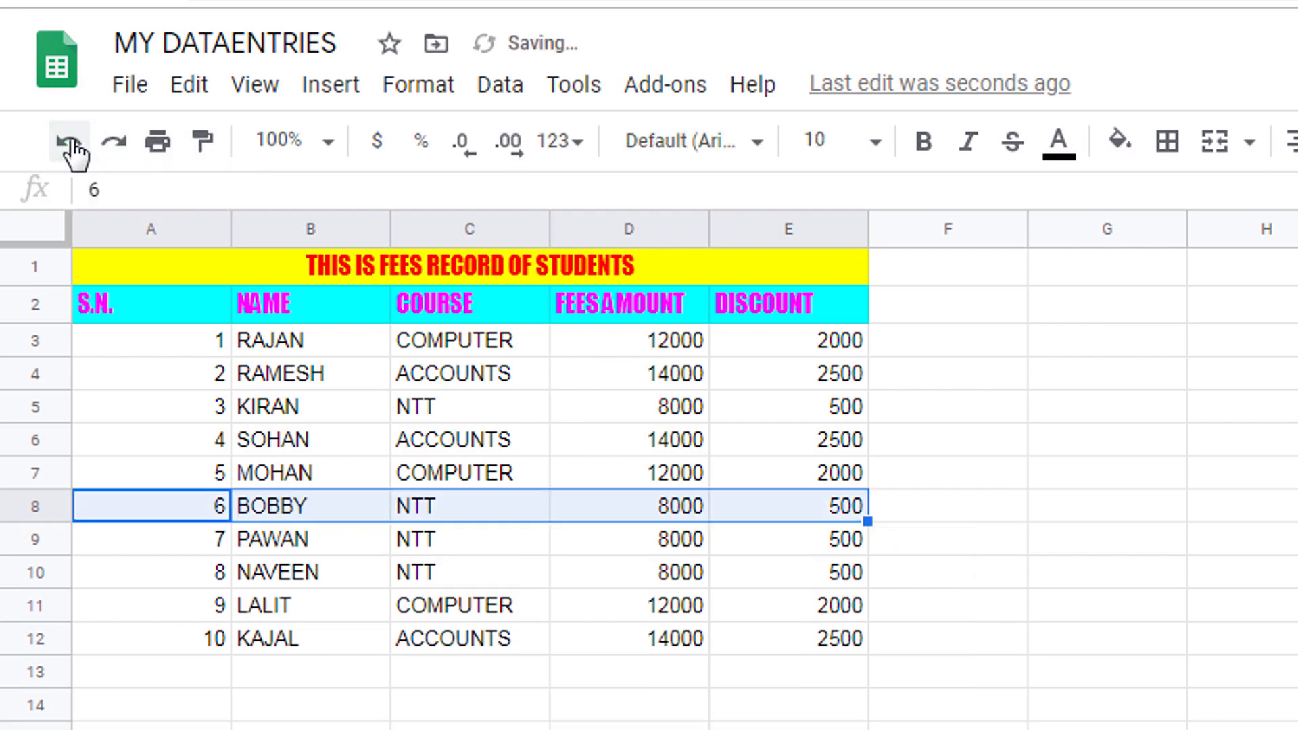
Step: Try 150% zoom on the INCOME sheet and set the zoom to 125%
{"action": "left_click", "coordinate": [338, 145]}
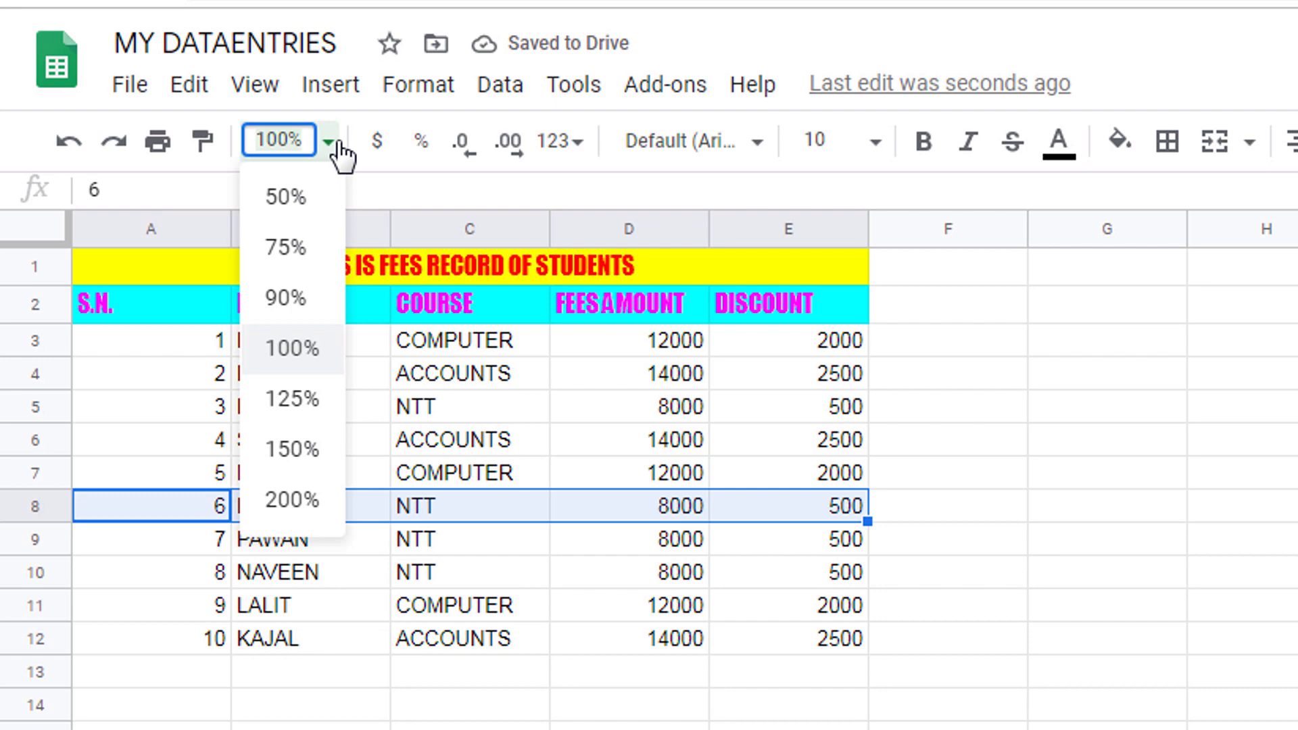
{"action": "left_click", "coordinate": [293, 449]}
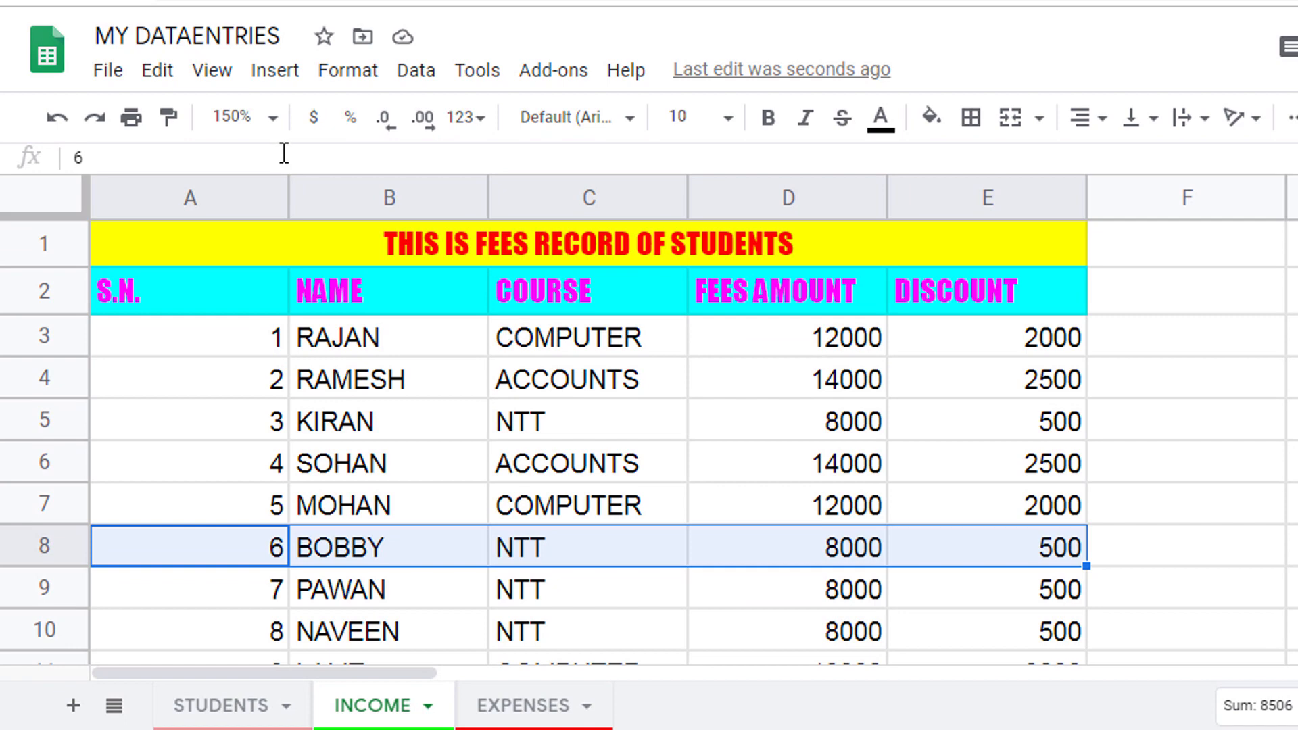
{"action": "left_click", "coordinate": [276, 128]}
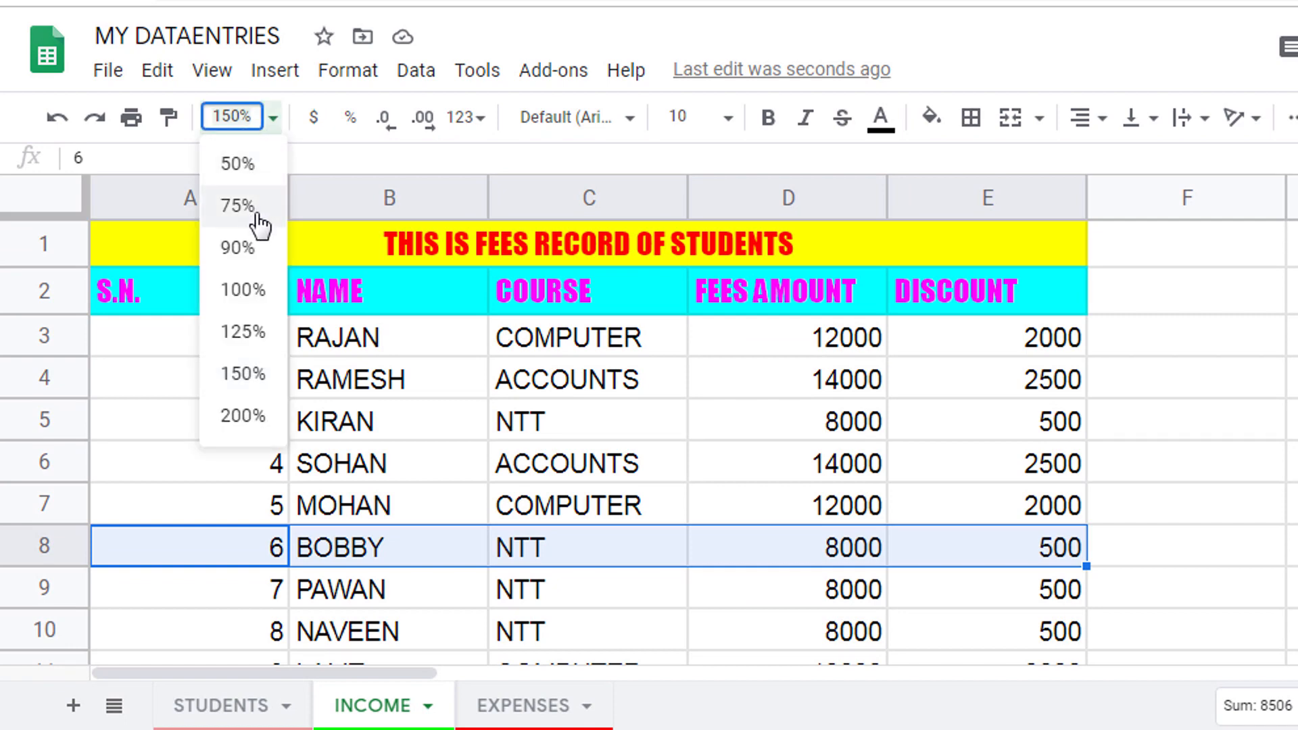
{"action": "left_click", "coordinate": [246, 332]}
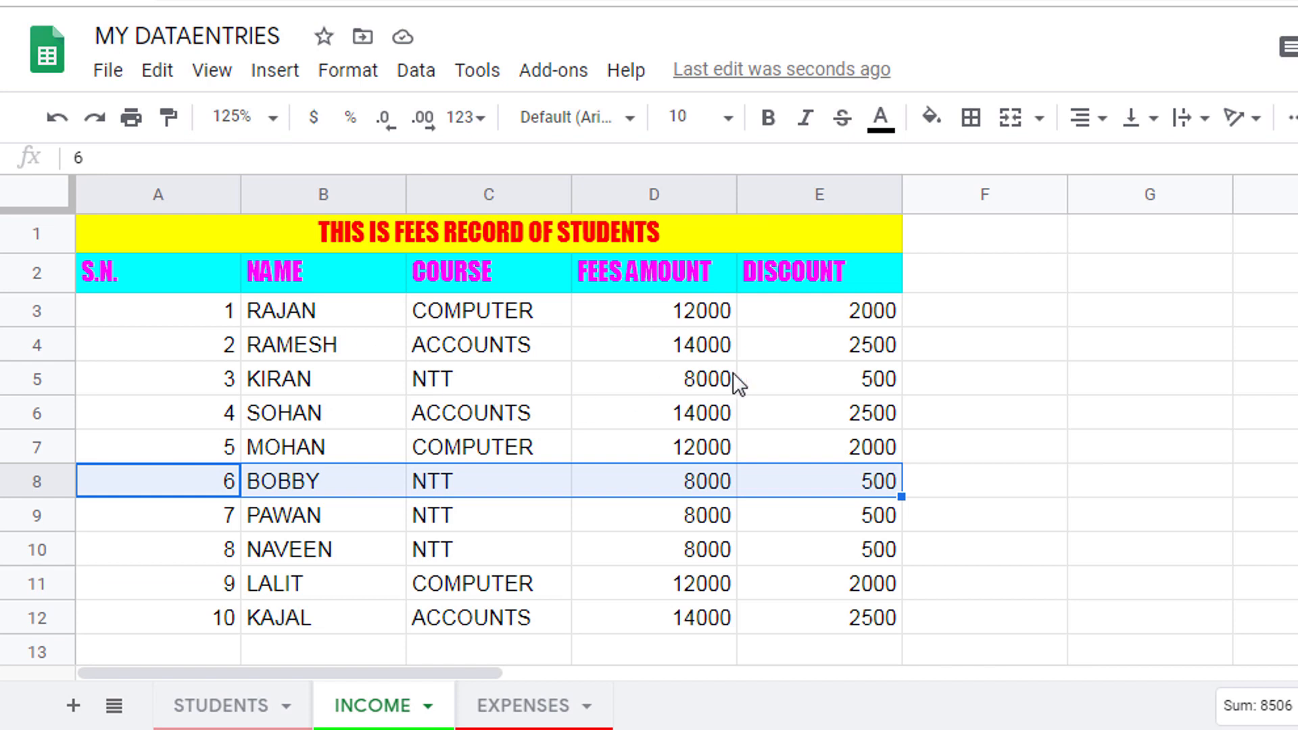
Step: Enter the column heading DUE AMOUNT in cell F2, beside DISCOUNT
{"action": "left_click", "coordinate": [960, 282]}
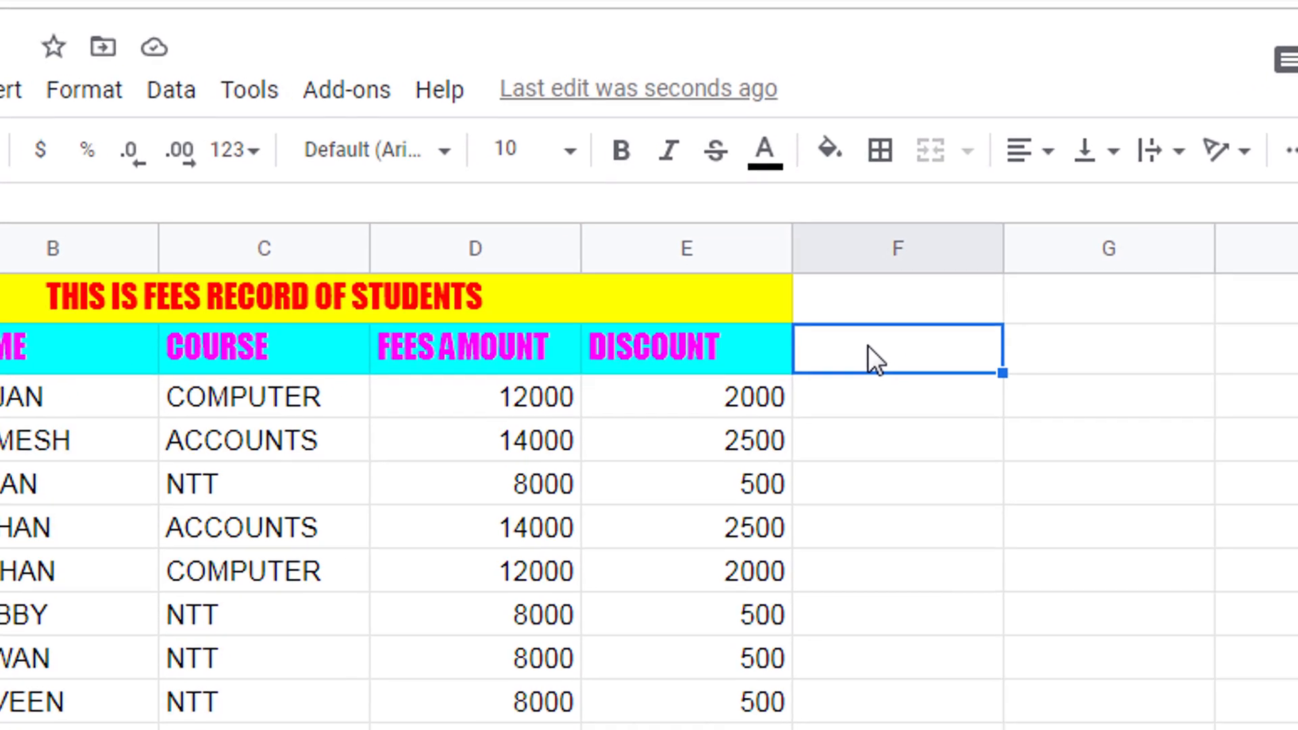
{"action": "type", "text": "DUE"}
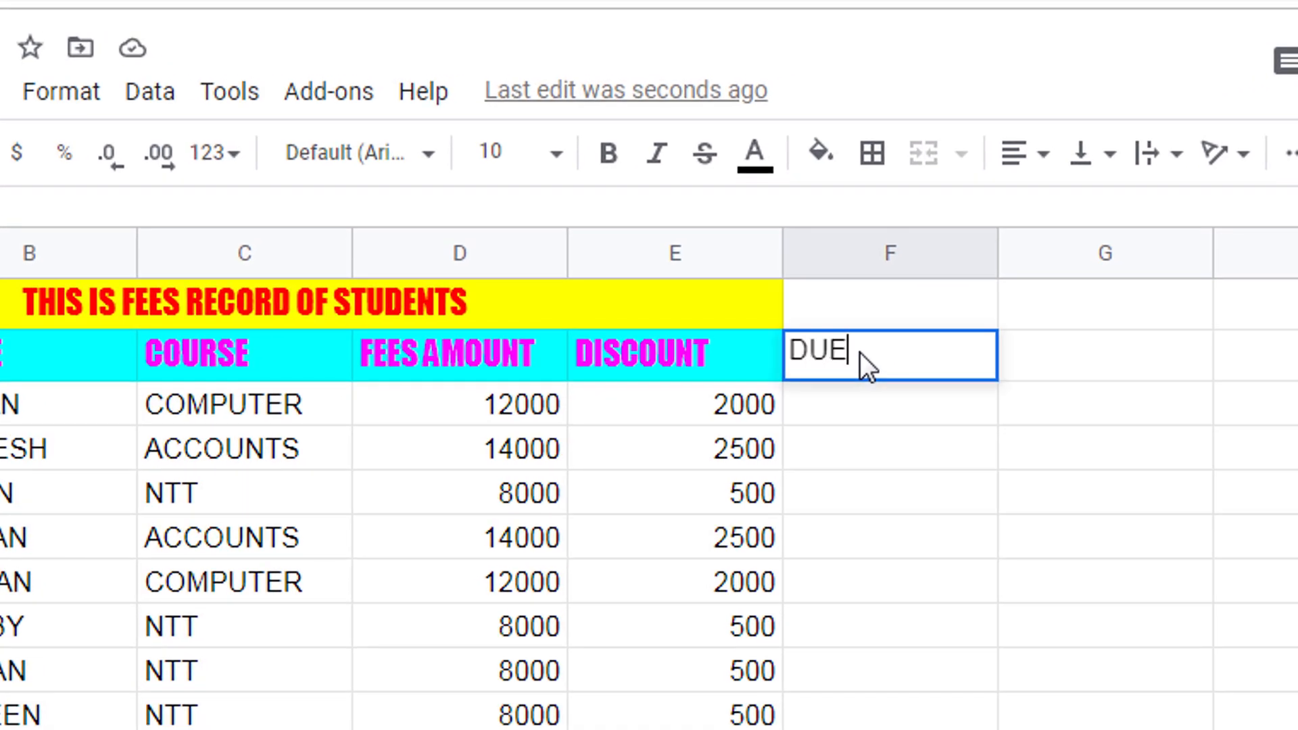
{"action": "type", "text": " AMOUU"}
{"action": "key", "text": "BackSpace"}
{"action": "type", "text": "NT"}
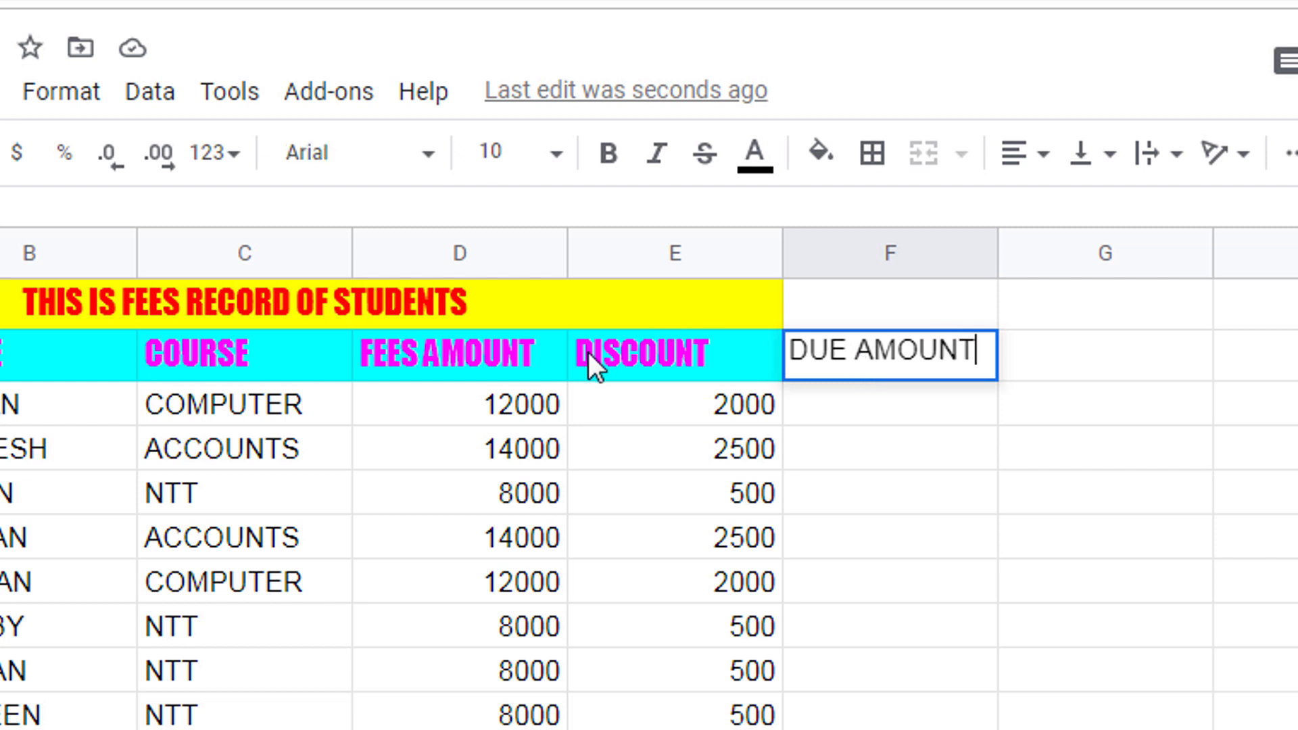
Step: Calculate the due amount in F3 with the formula =D3-E3 and fill it down through F12
{"action": "left_click", "coordinate": [913, 406]}
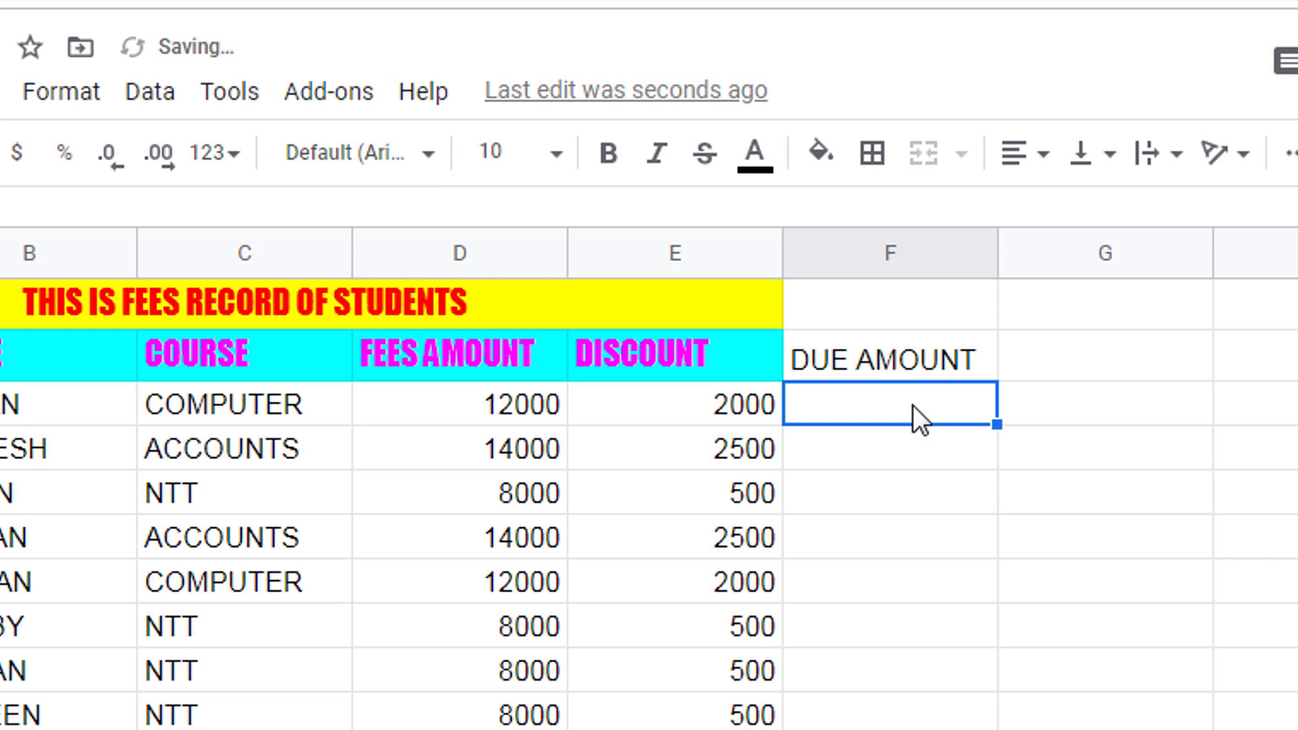
{"action": "type", "text": "="}
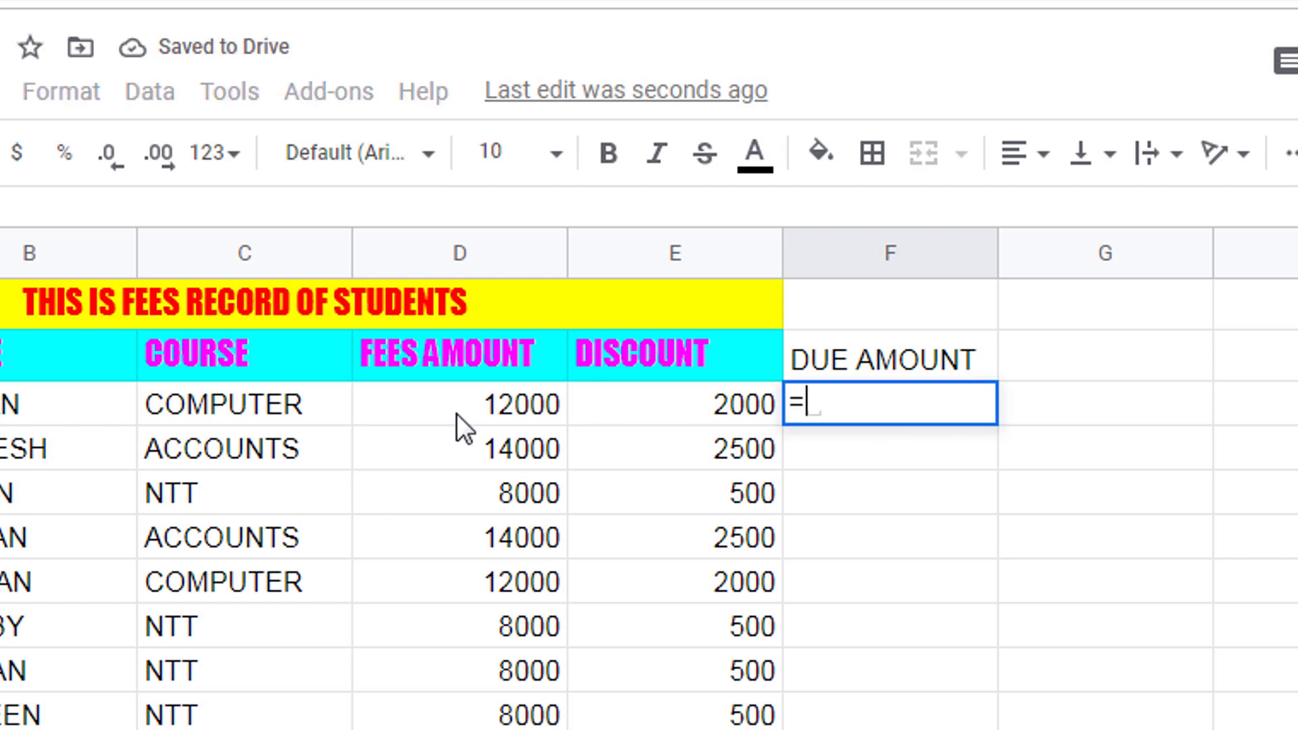
{"action": "left_click", "coordinate": [461, 411]}
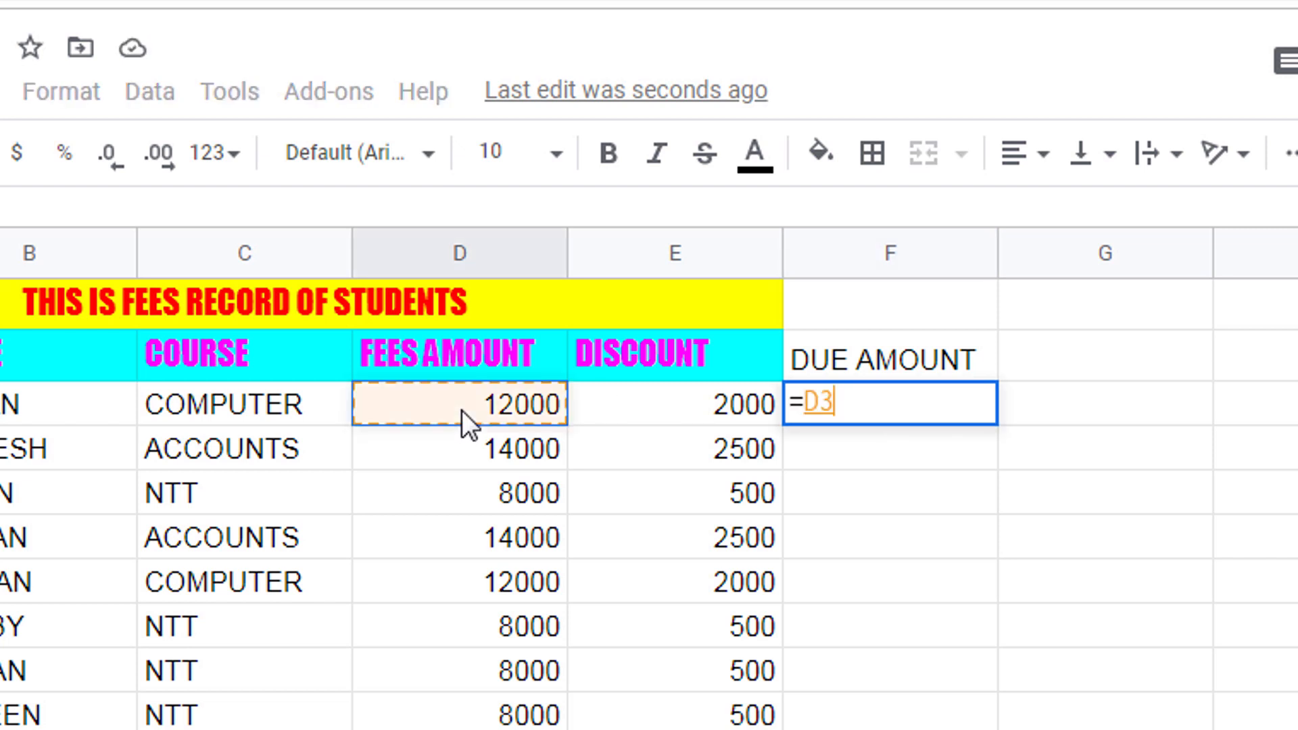
{"action": "type", "text": "-"}
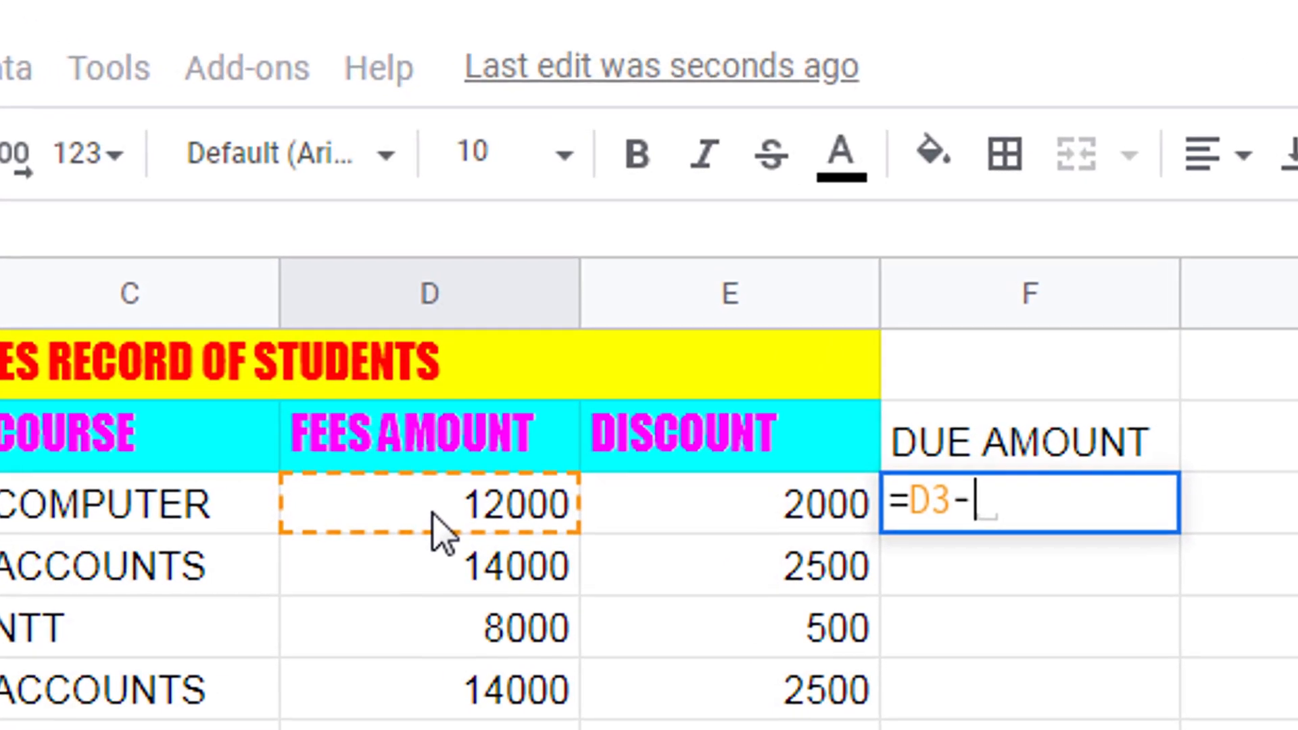
{"action": "left_click", "coordinate": [687, 520]}
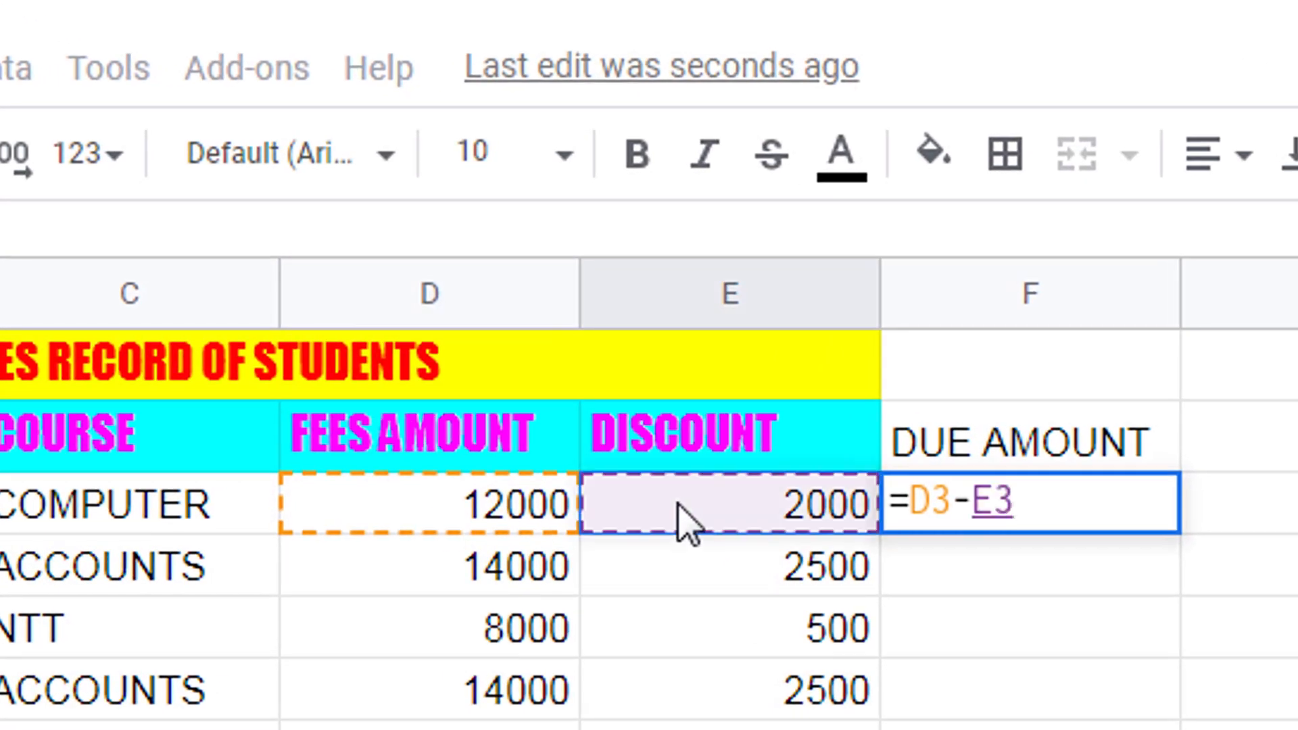
{"action": "key", "text": "Return"}
{"action": "left_click", "coordinate": [1150, 519]}
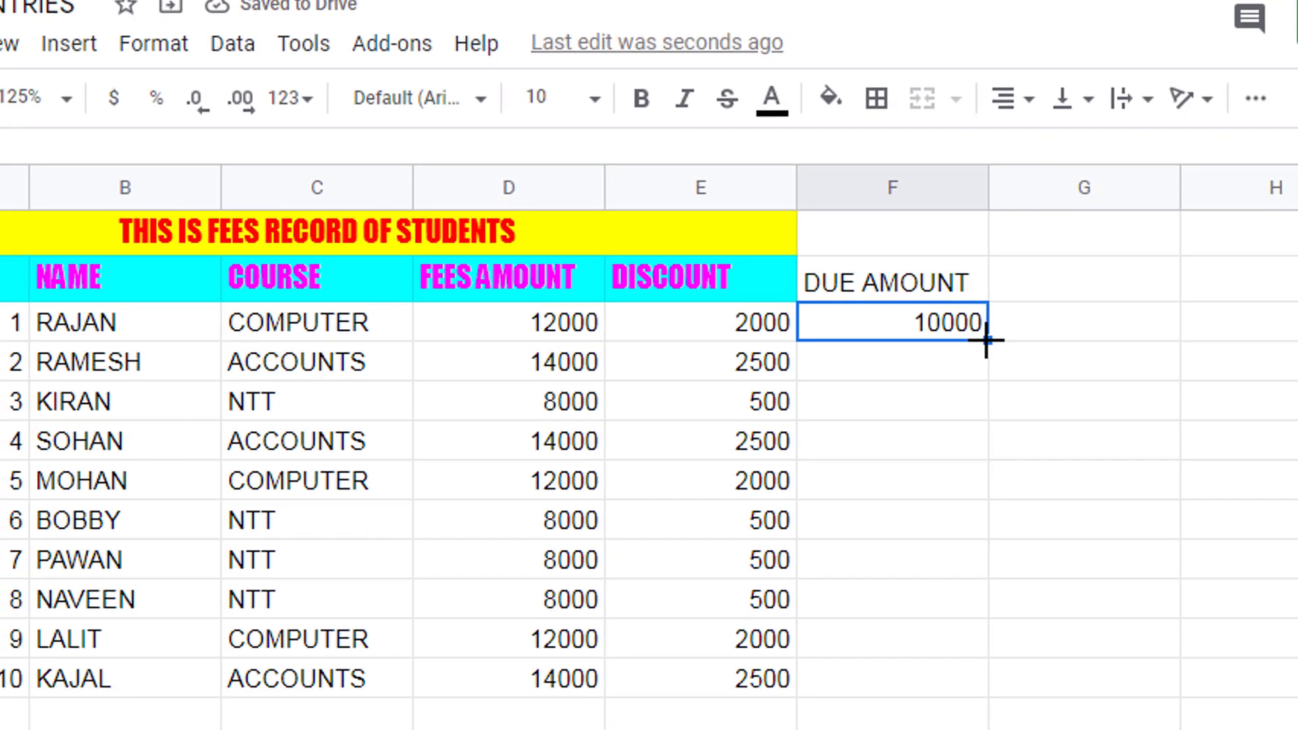
{"action": "left_click_drag", "start_coordinate": [987, 340], "coordinate": [954, 683]}
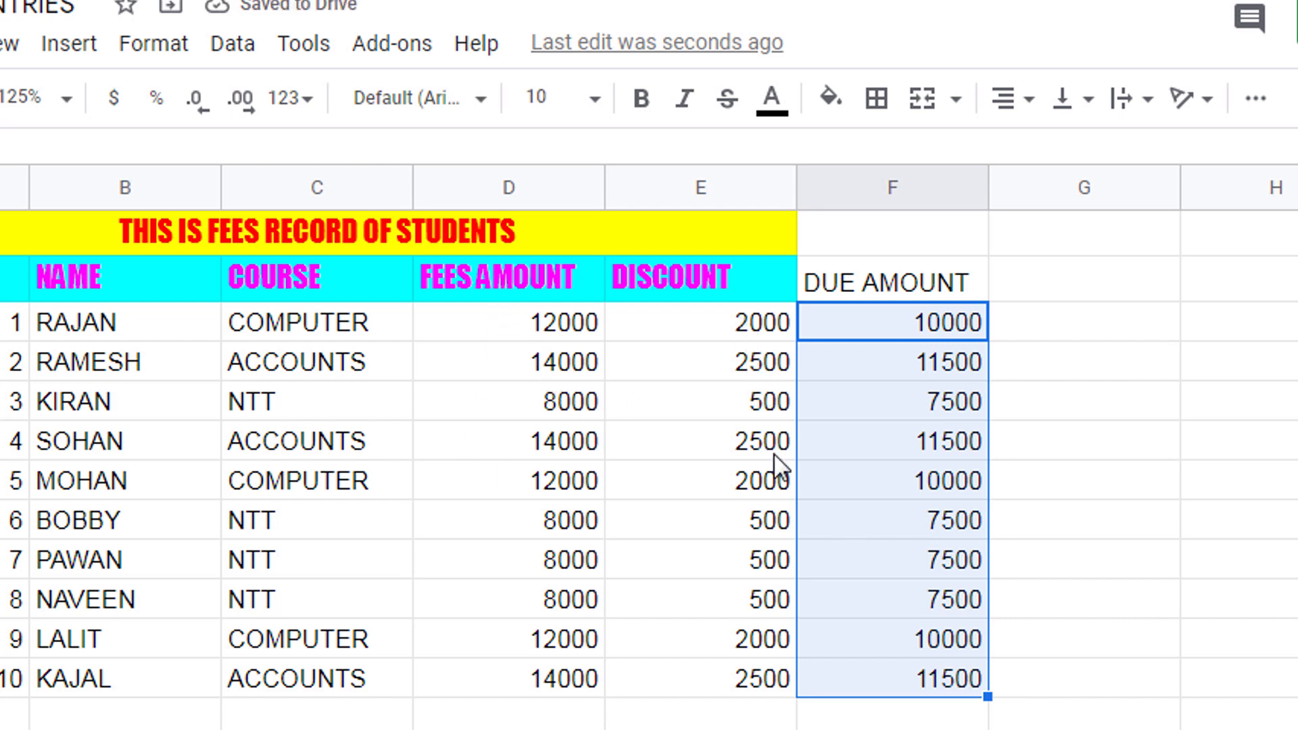
Step: Copy the DISCOUNT heading's formatting from E2 onto the DUE AMOUNT heading in F2
{"action": "left_click", "coordinate": [937, 289]}
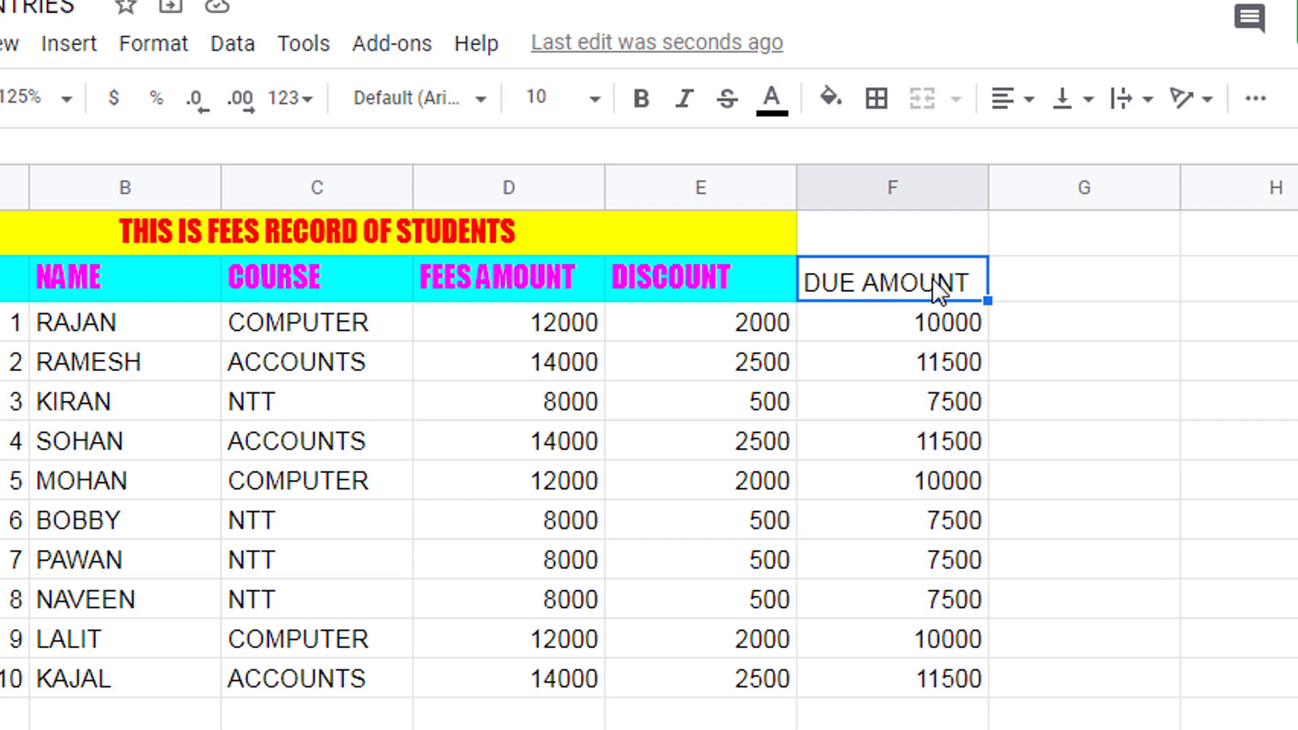
{"action": "left_click", "coordinate": [704, 272]}
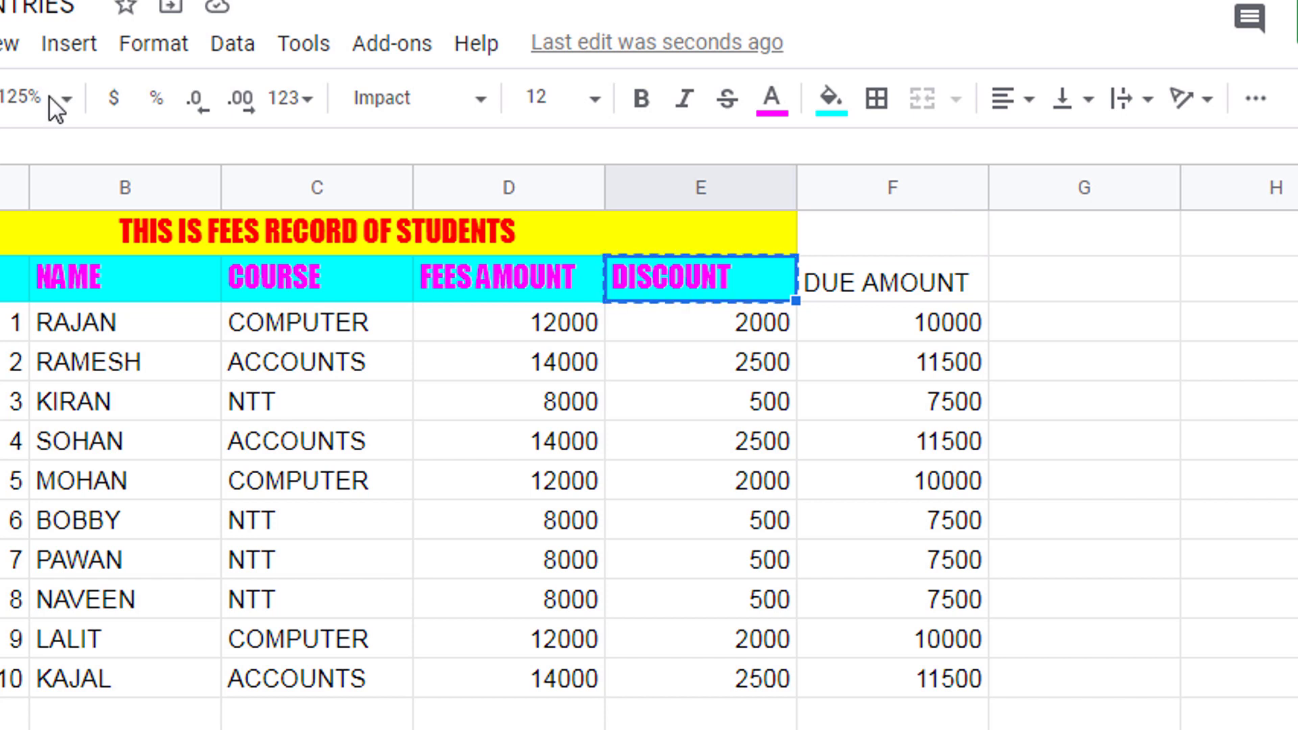
{"action": "left_click", "coordinate": [933, 287]}
{"action": "key", "text": "ctrl+alt+v"}
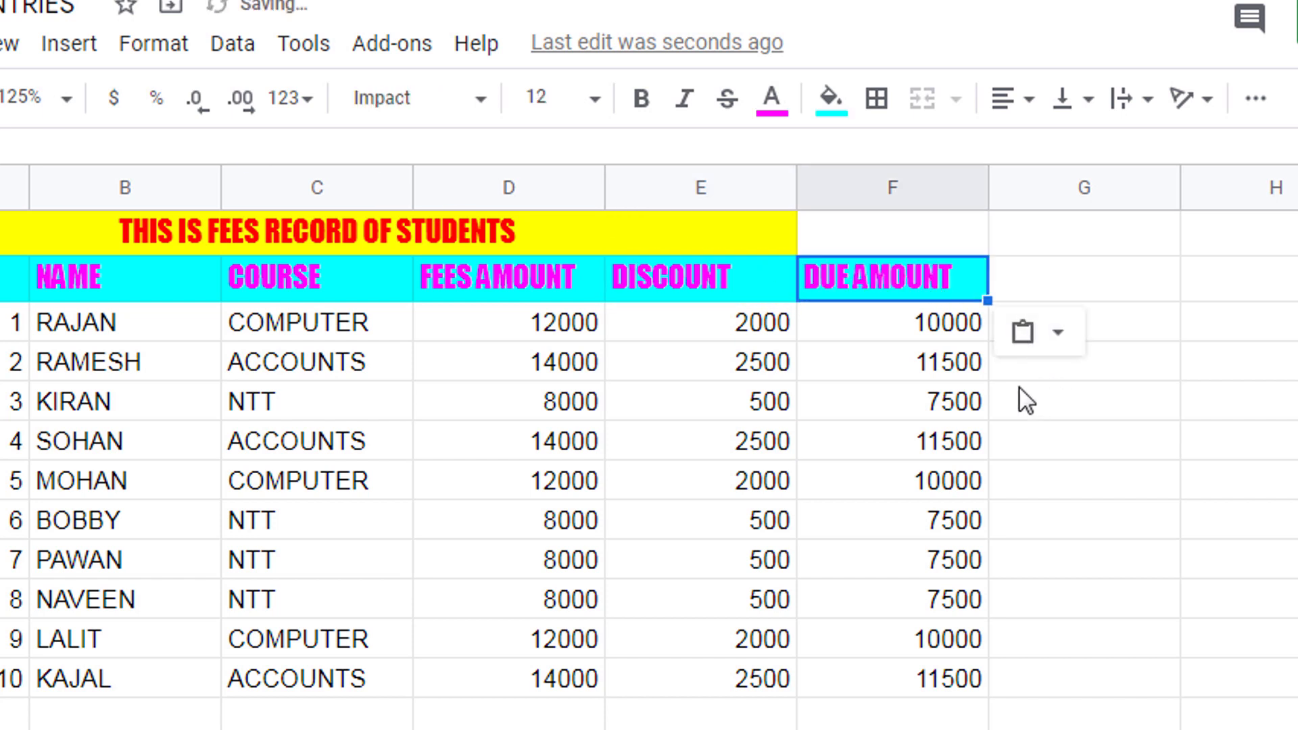
{"action": "left_click", "coordinate": [883, 493]}
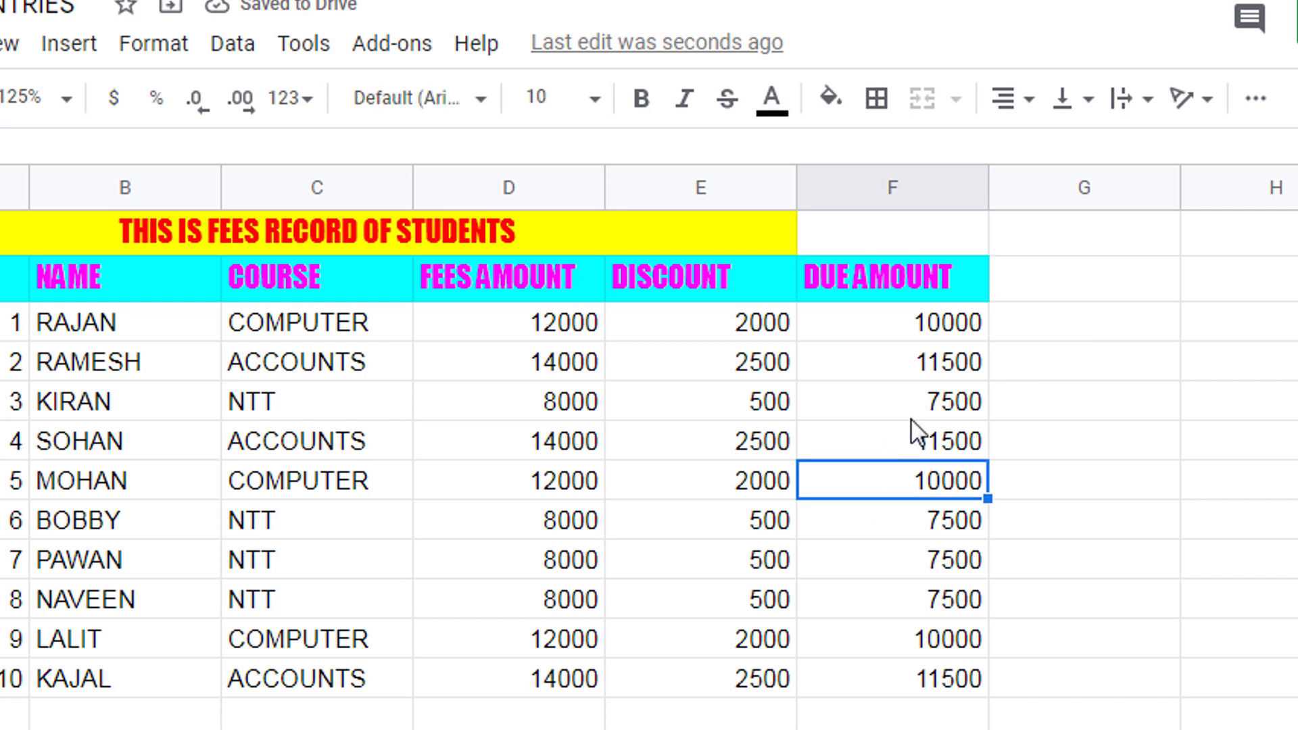
Step: Try the dollar currency format on the due amount in F3 and look through the other number formats
{"action": "left_click", "coordinate": [918, 333]}
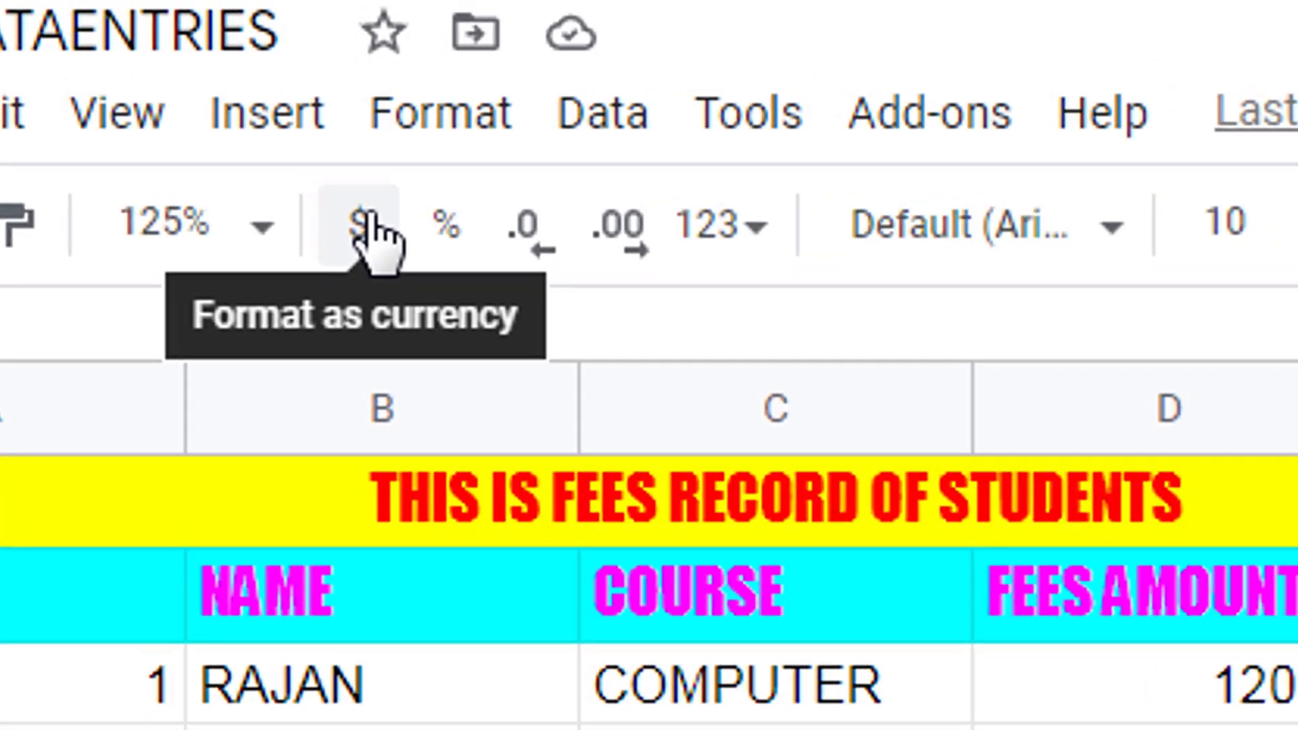
{"action": "left_click", "coordinate": [259, 163]}
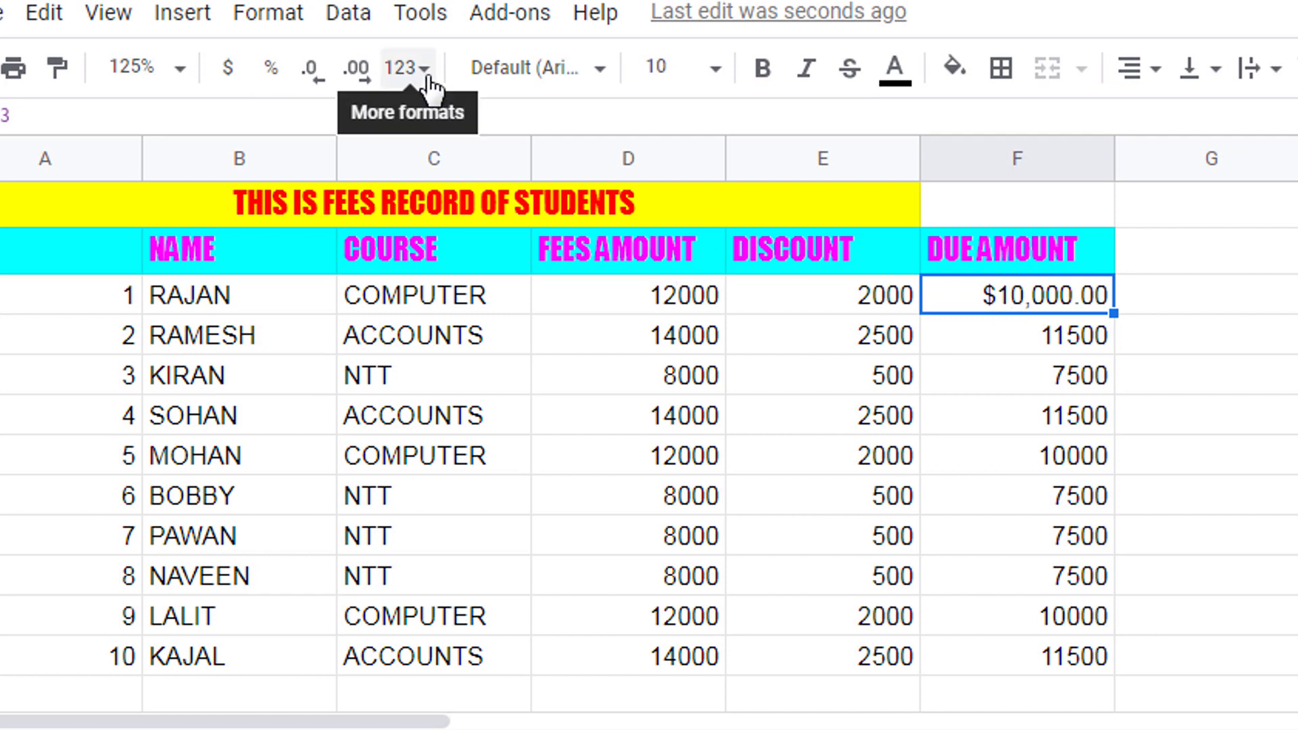
{"action": "left_click", "coordinate": [409, 68]}
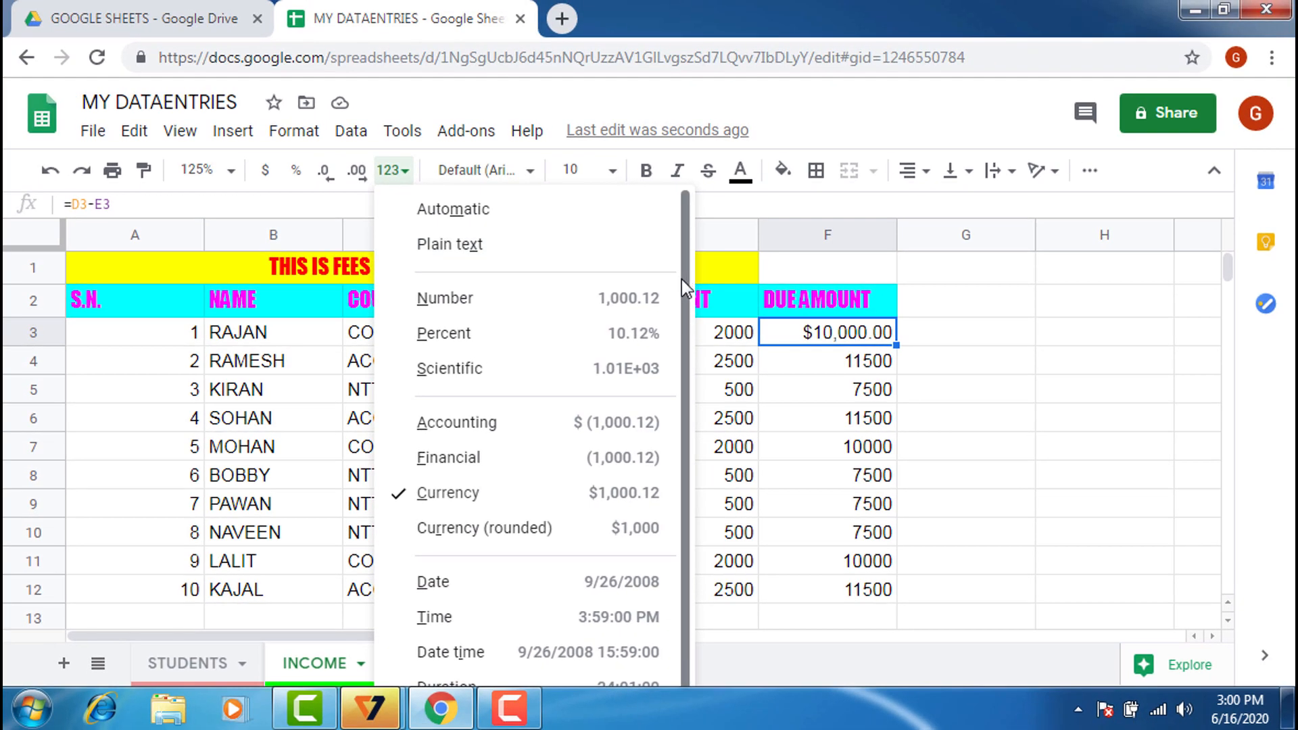
{"action": "scroll", "coordinate": [682, 279], "scroll_direction": "down", "scroll_amount": 1}
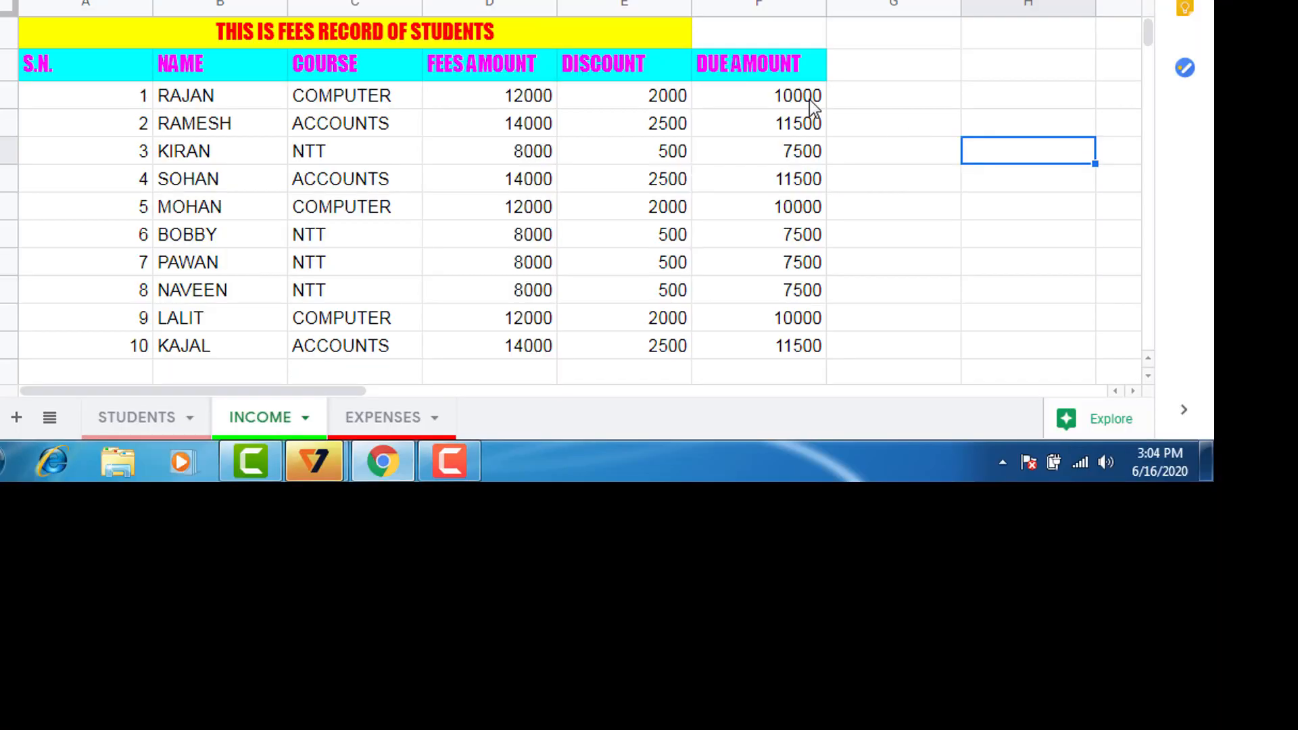
Step: Format the due amount in F3 as dollar currency and review the list of further number formats
{"action": "left_click", "coordinate": [811, 103]}
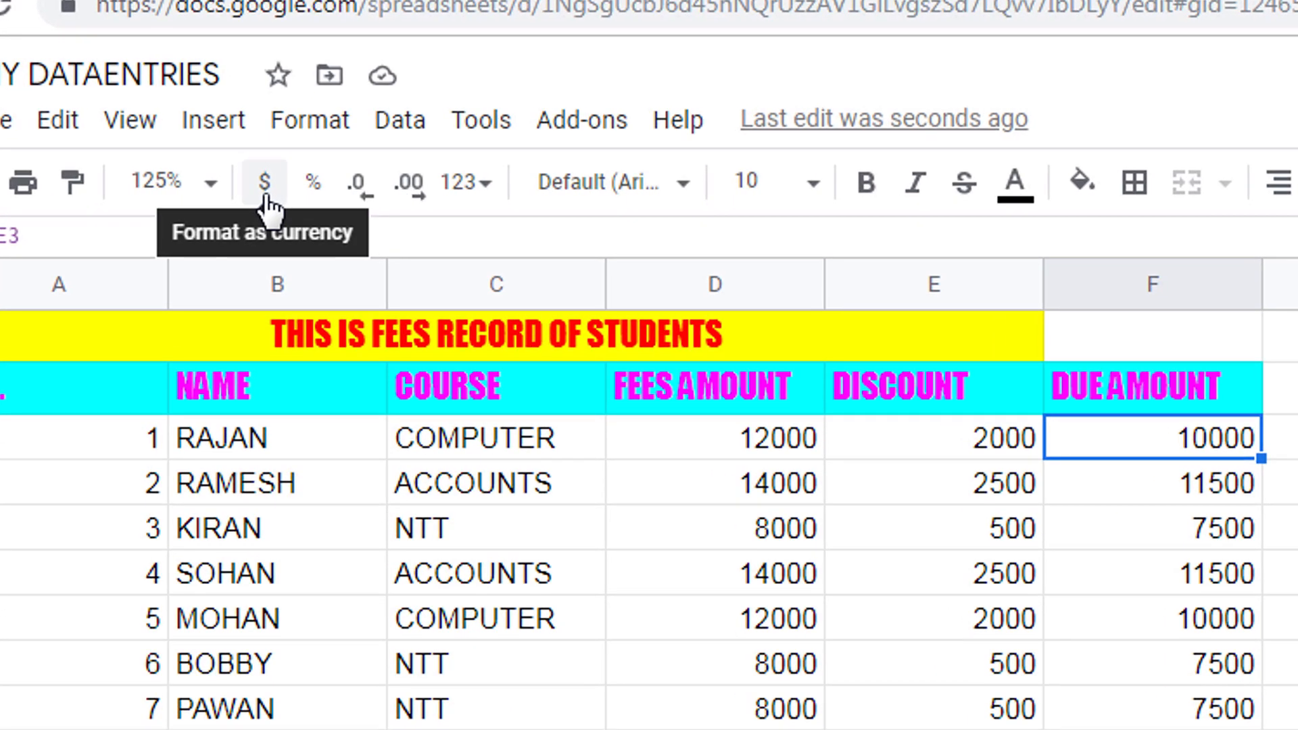
{"action": "left_click", "coordinate": [265, 194]}
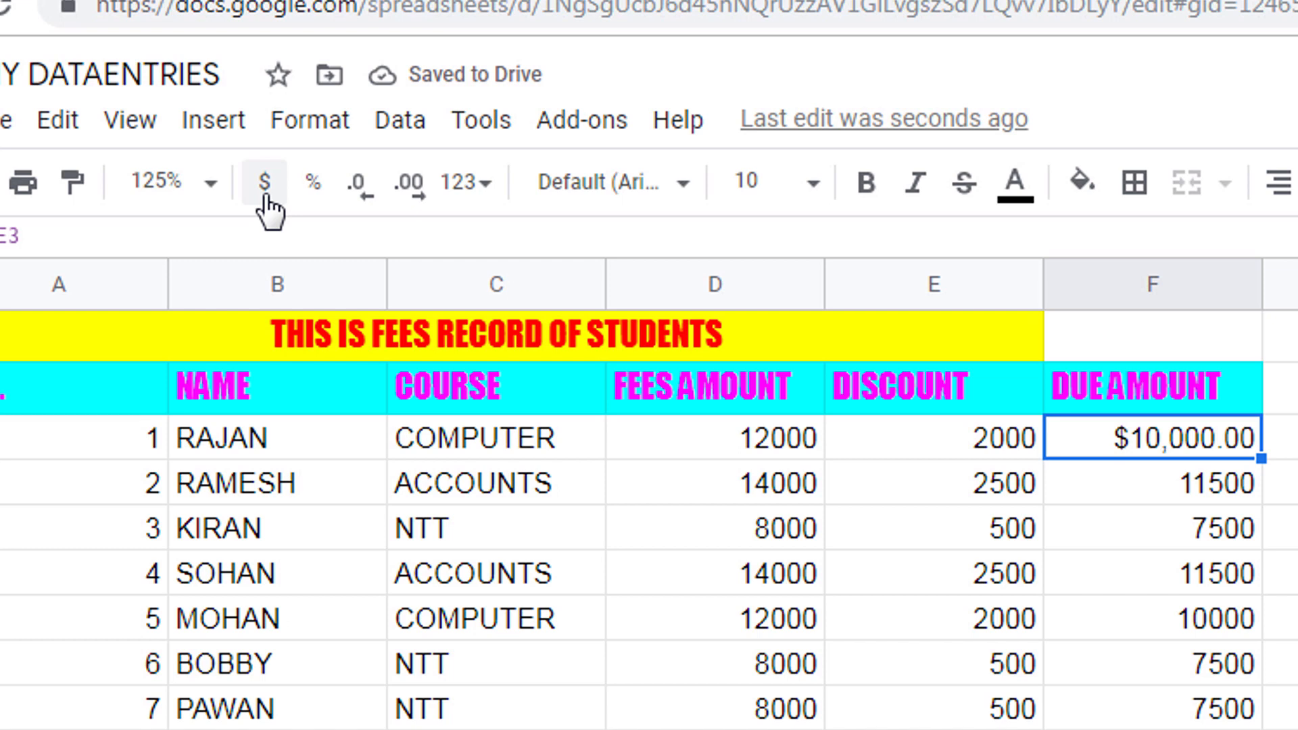
{"action": "left_click", "coordinate": [487, 194]}
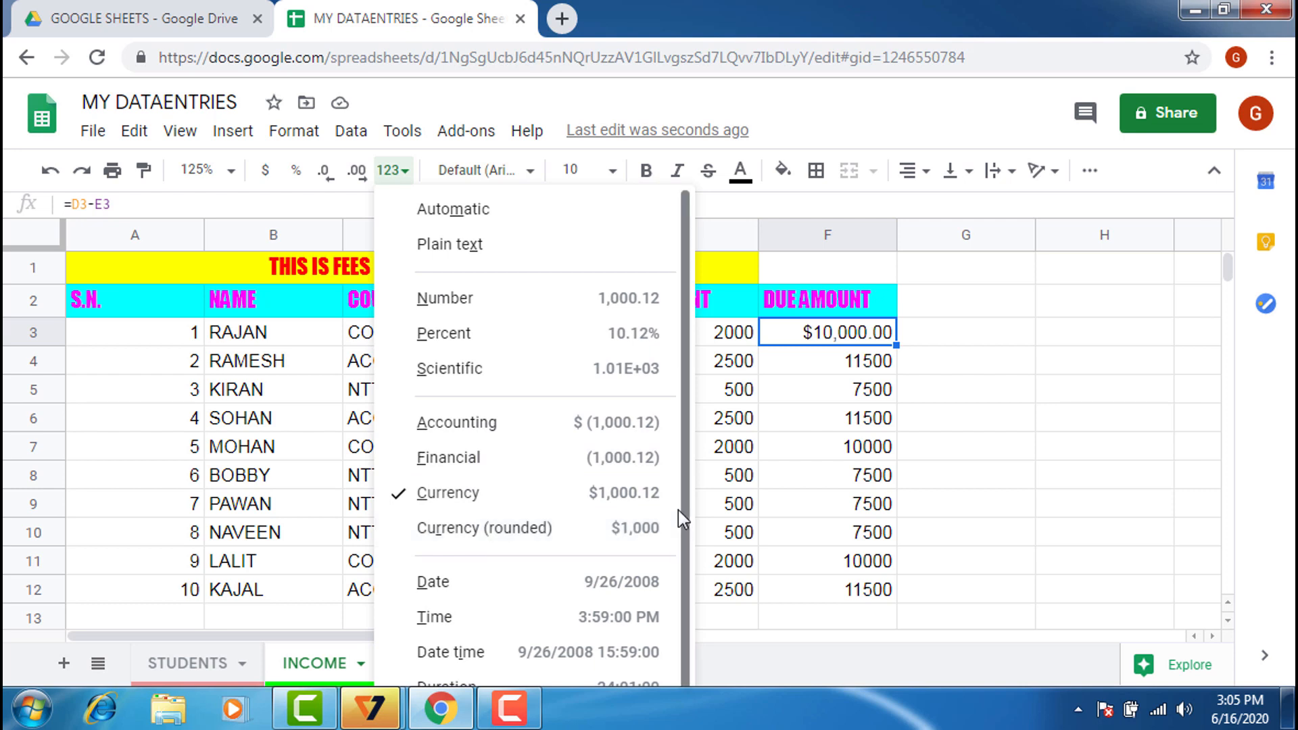
{"action": "left_click_drag", "start_coordinate": [683, 509], "coordinate": [683, 565]}
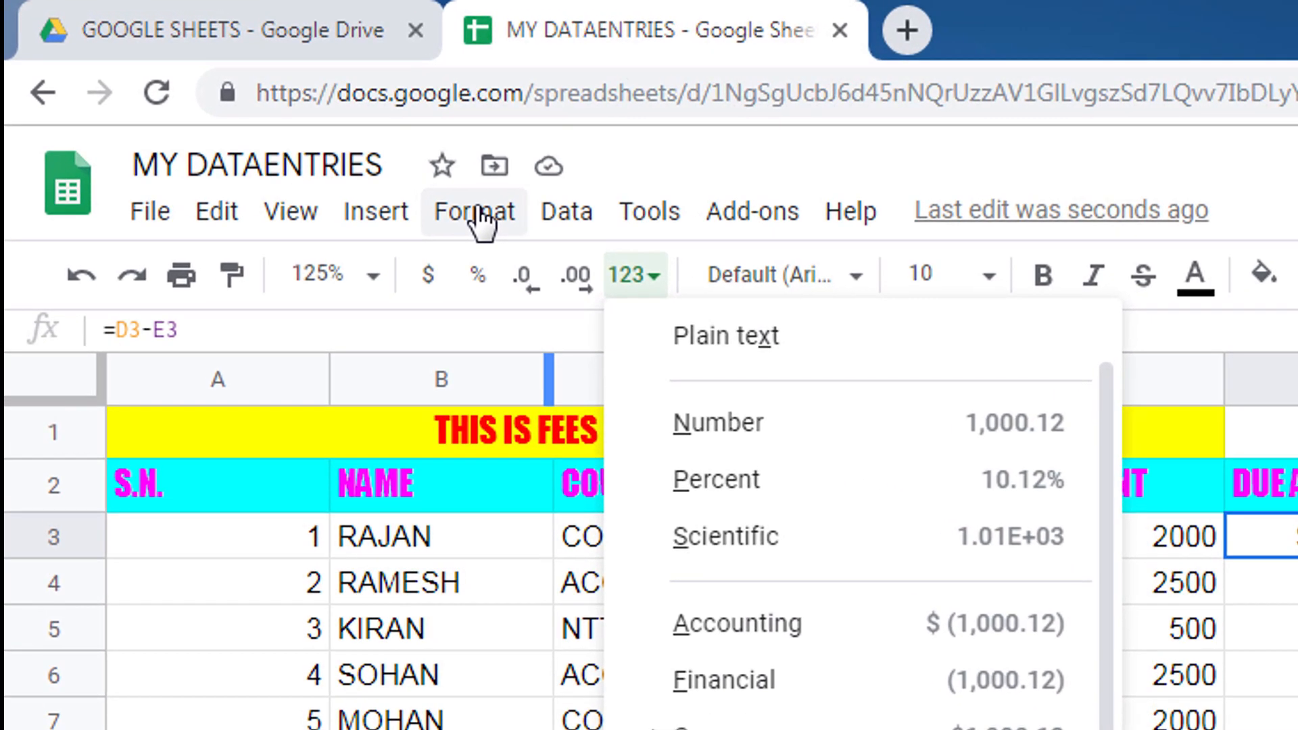
Step: Find Indian Rupee among the custom currencies by searching INDI and apply it to the due amounts in F3:F12
{"action": "left_click", "coordinate": [482, 221]}
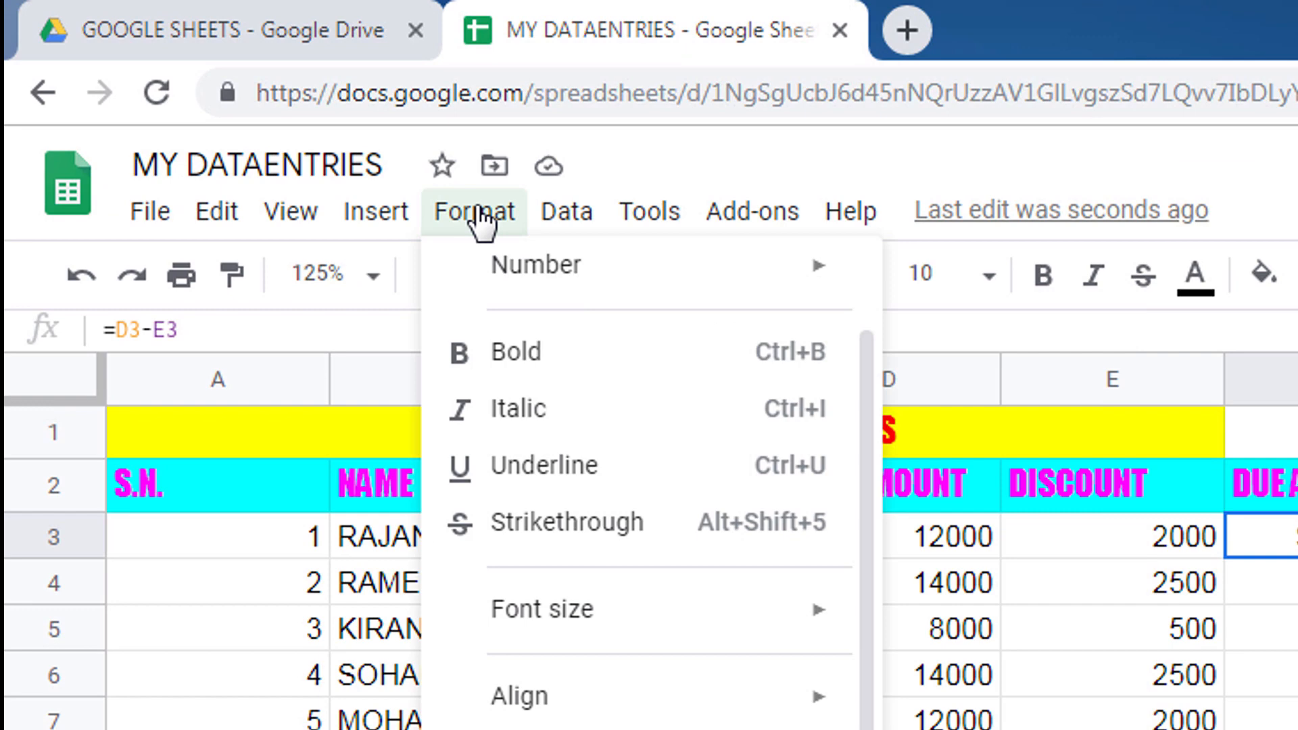
{"action": "mouse_move", "coordinate": [530, 267]}
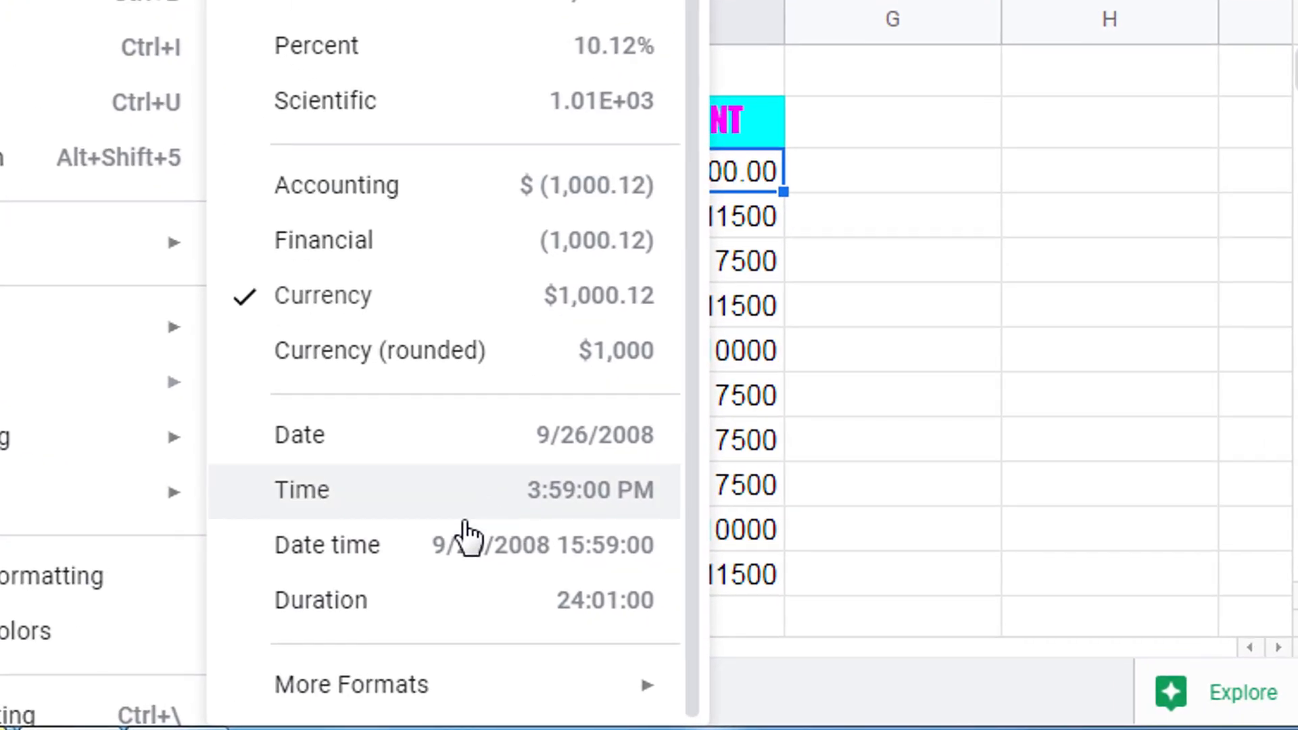
{"action": "mouse_move", "coordinate": [443, 703]}
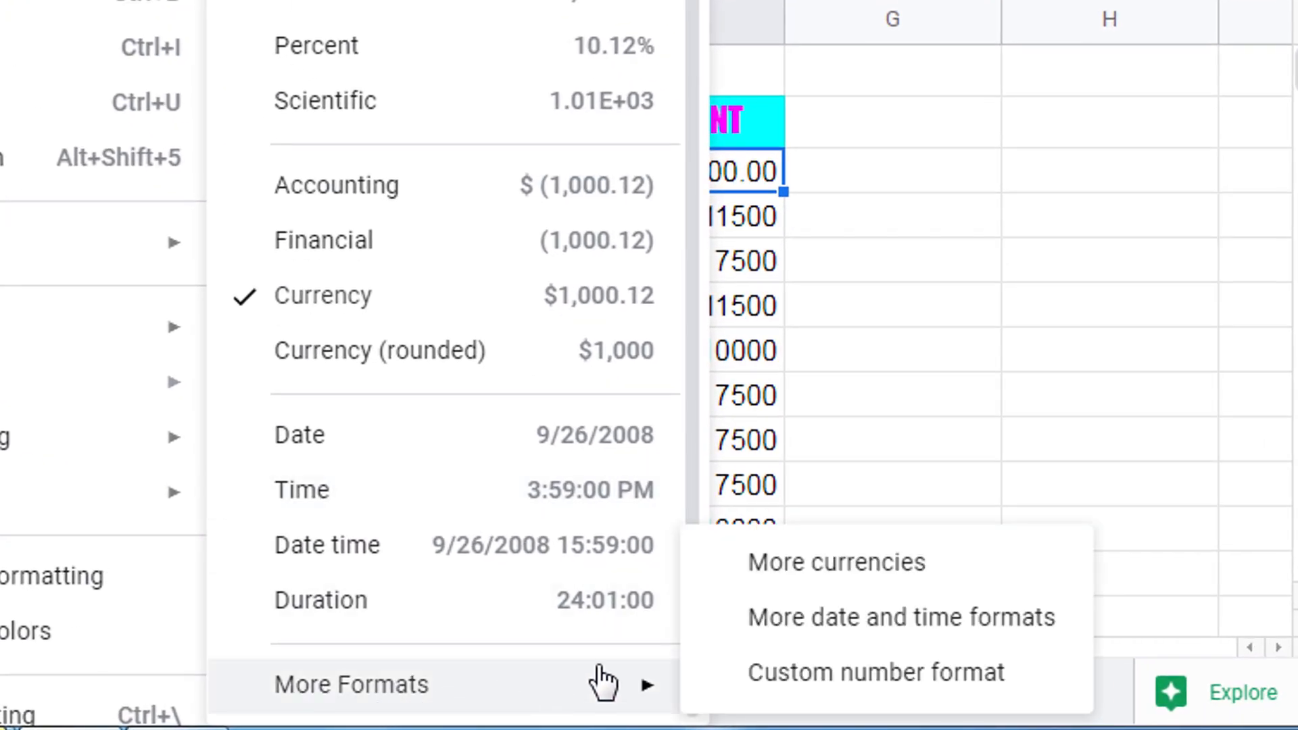
{"action": "left_click", "coordinate": [886, 580]}
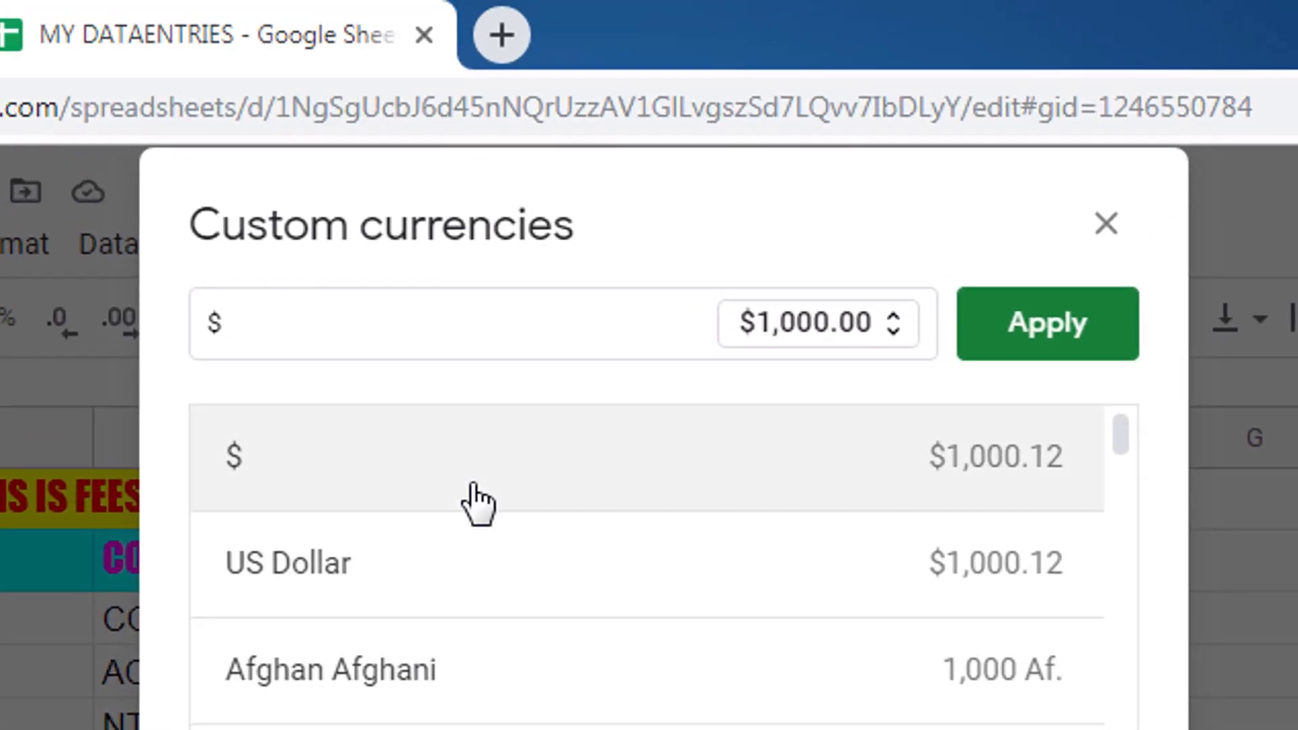
{"action": "left_click", "coordinate": [339, 321]}
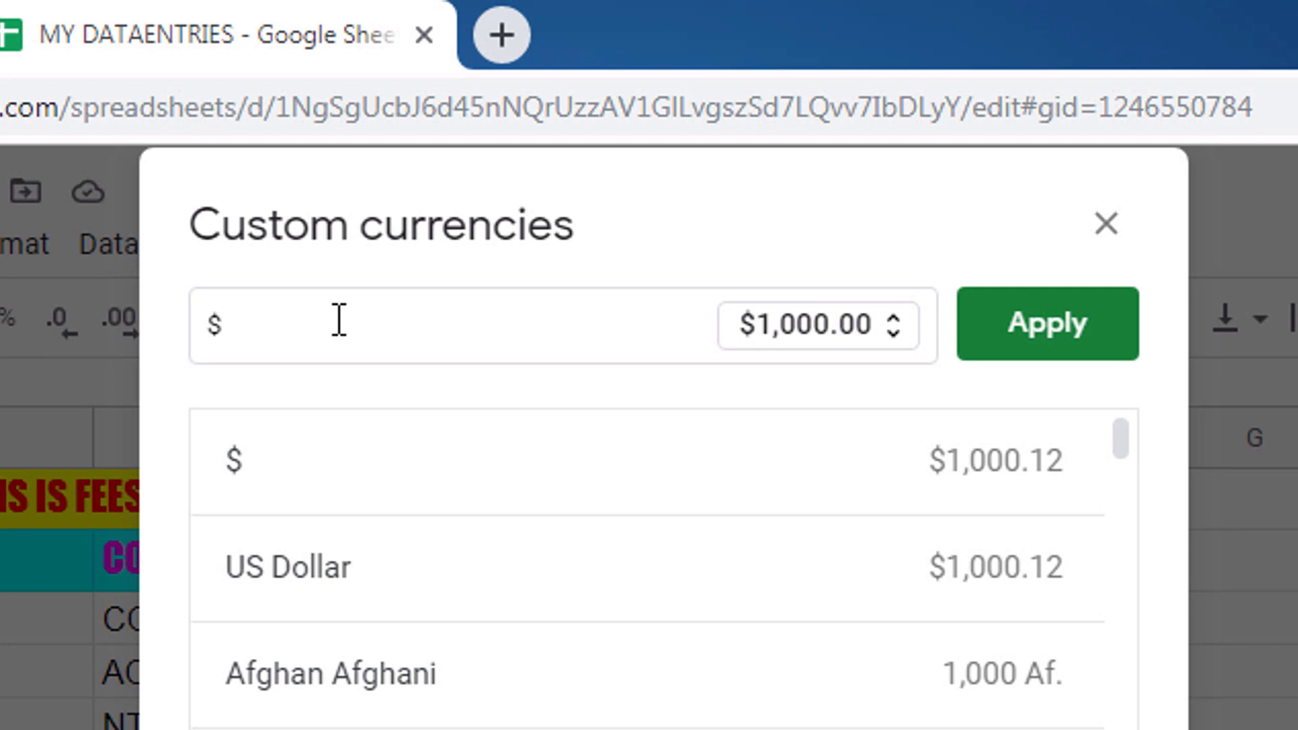
{"action": "key", "text": "BackSpace"}
{"action": "type", "text": "INDI"}
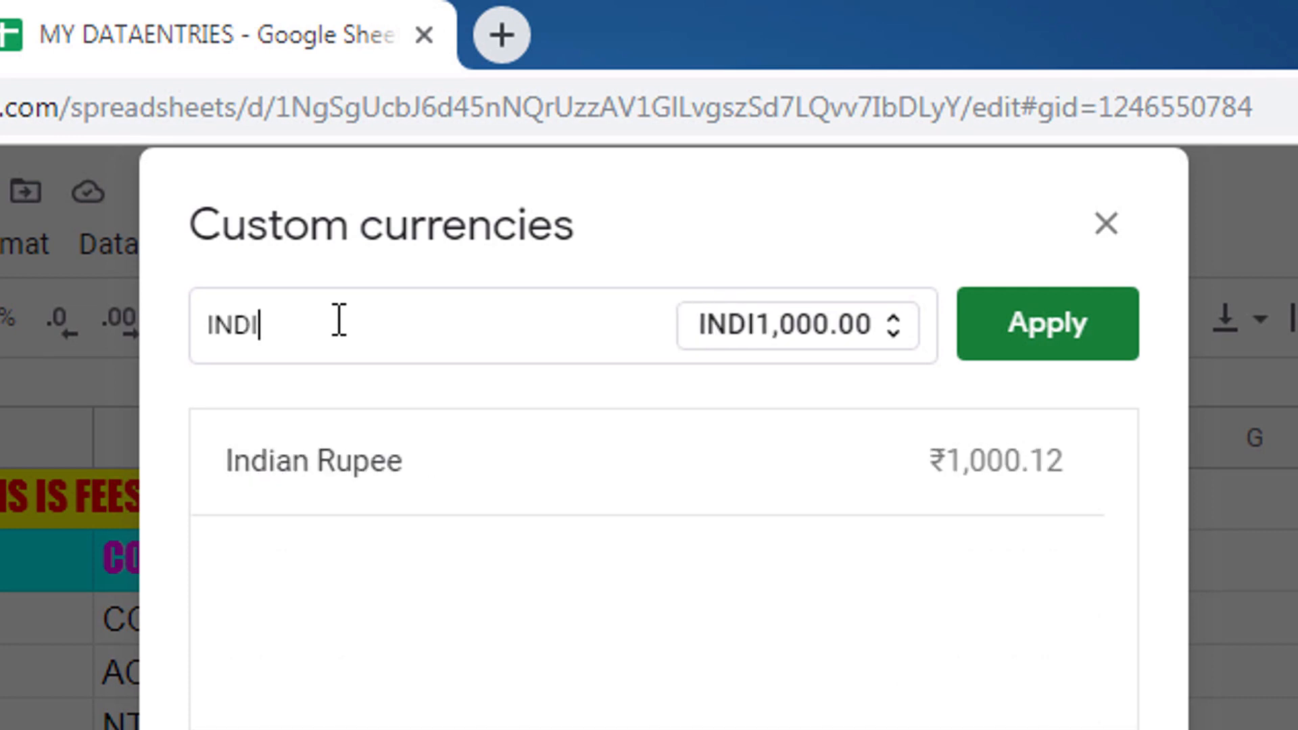
{"action": "left_click", "coordinate": [365, 467]}
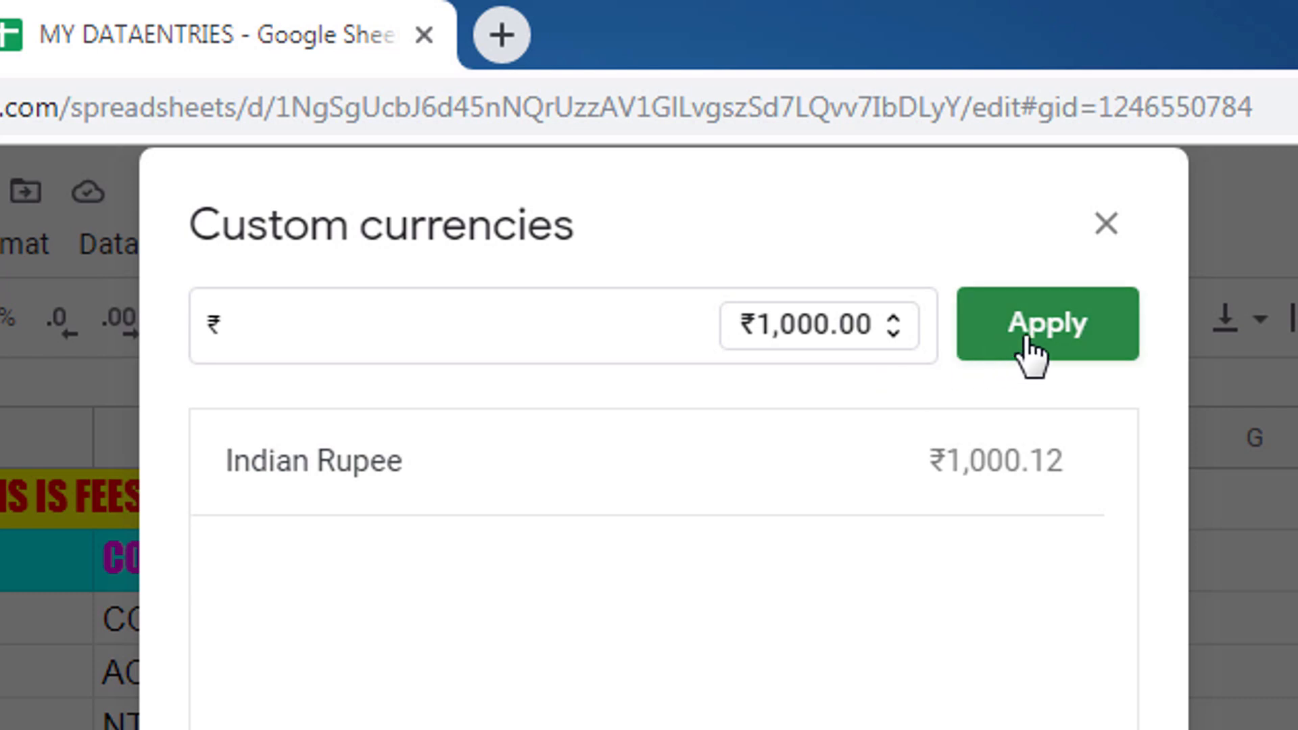
{"action": "left_click", "coordinate": [398, 320]}
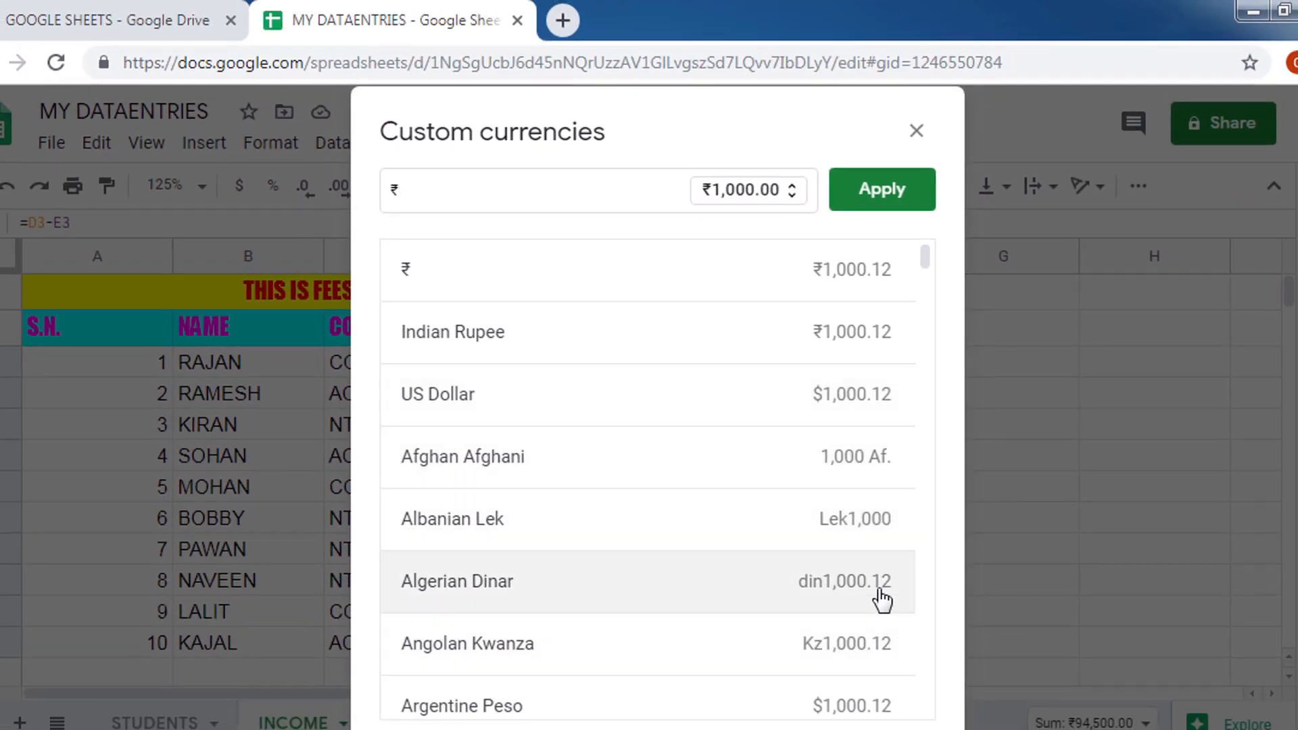
{"action": "left_click", "coordinate": [917, 132]}
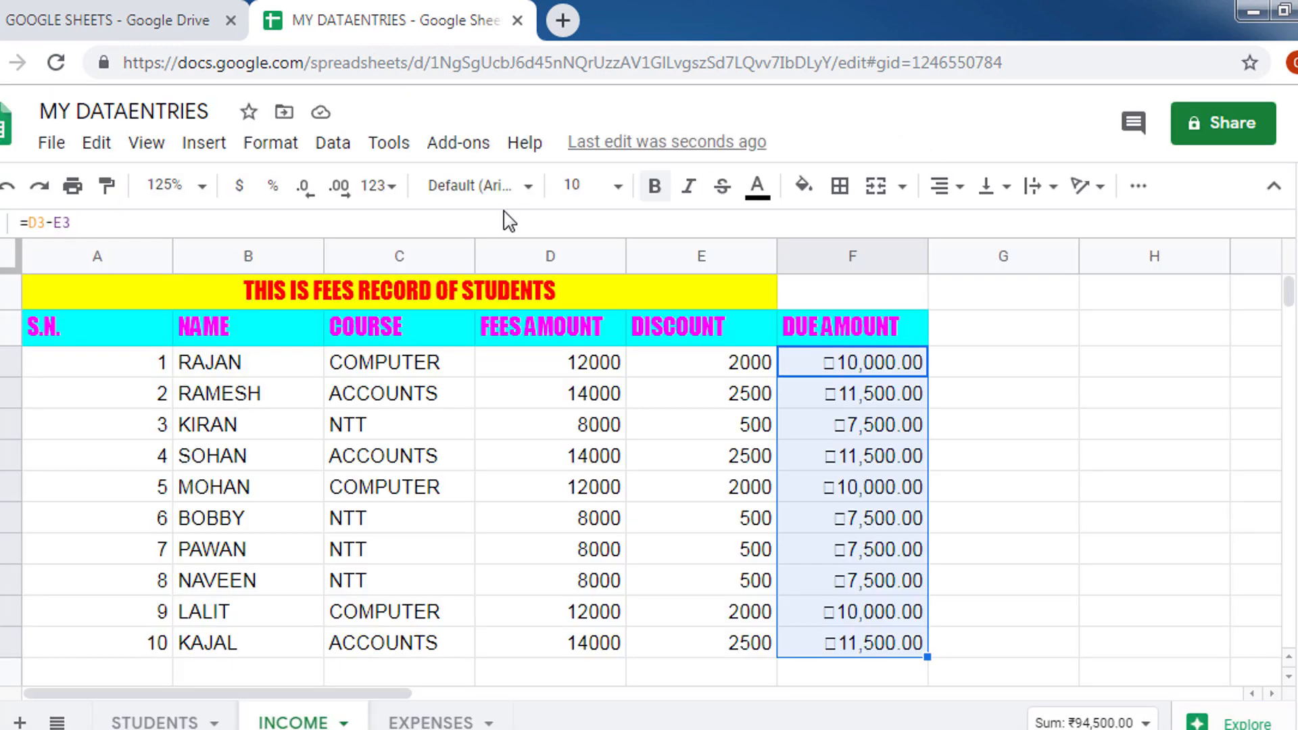
Step: Apply the plain Number format to the due amounts in F3:F12
{"action": "left_click", "coordinate": [290, 147]}
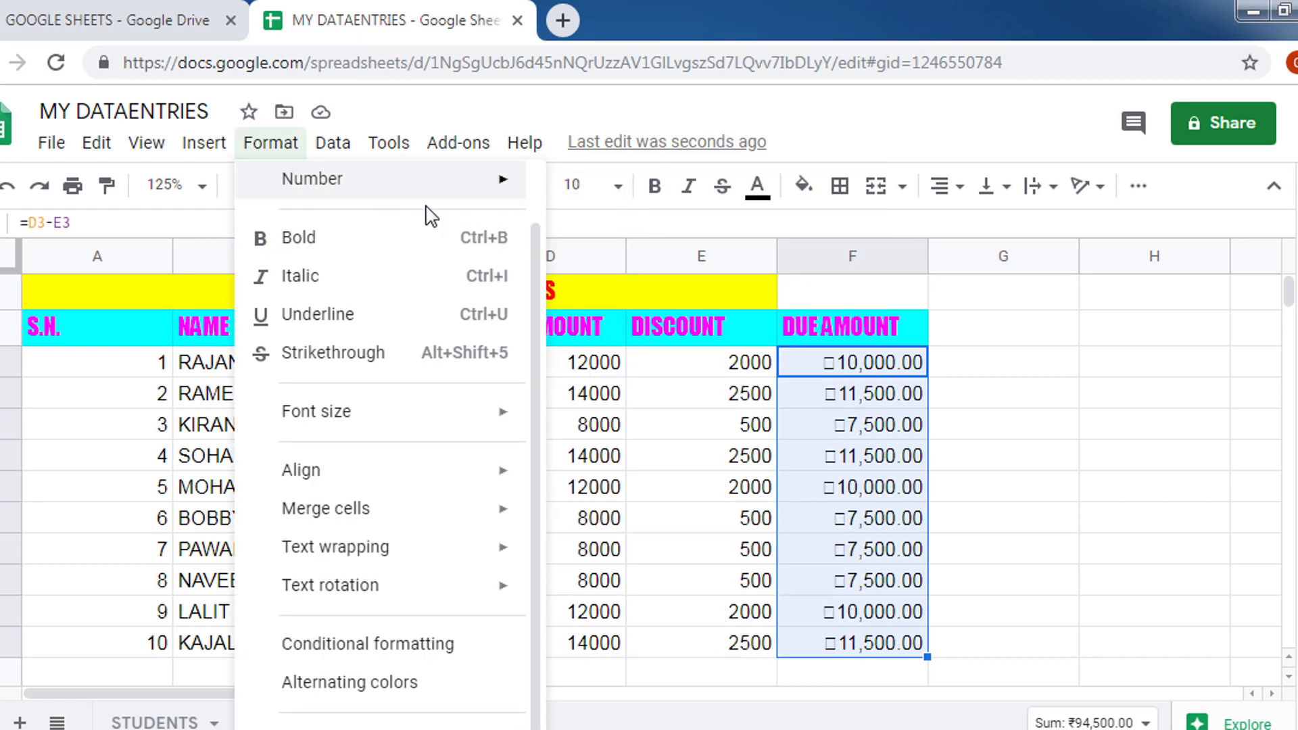
{"action": "mouse_move", "coordinate": [450, 203]}
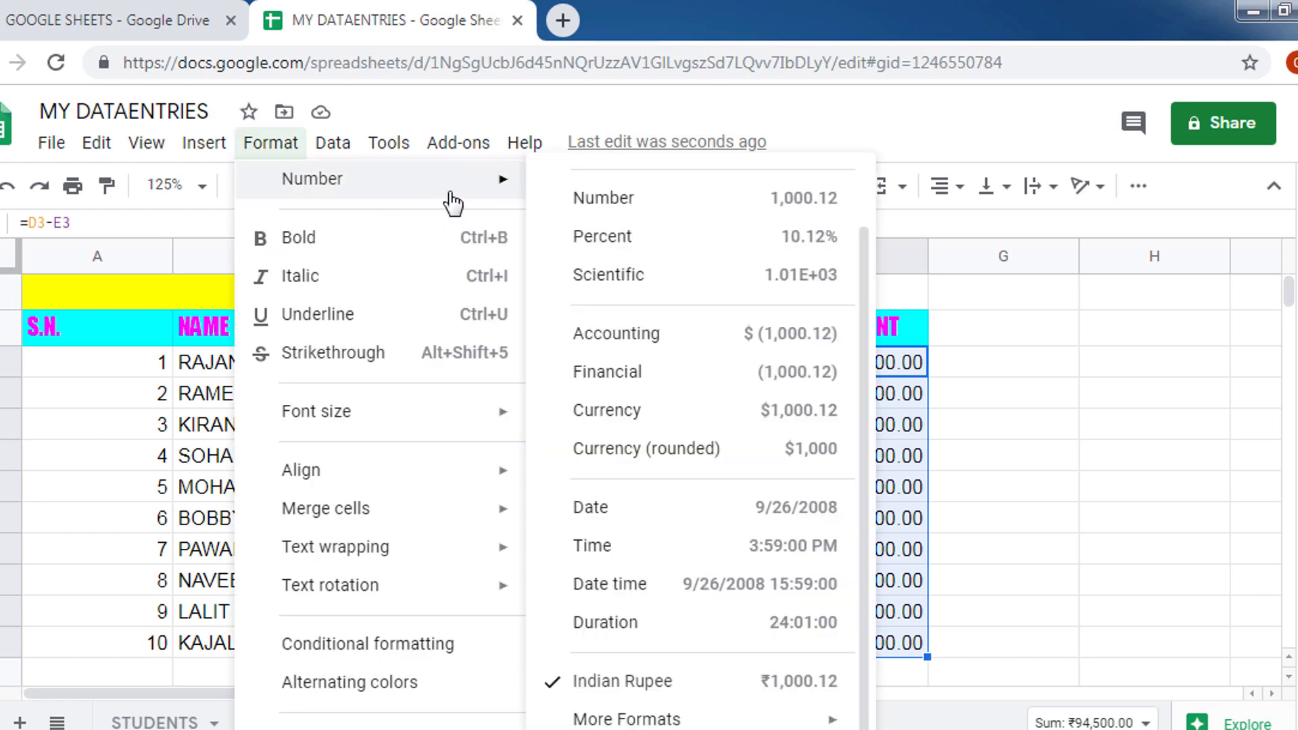
{"action": "left_click", "coordinate": [635, 210]}
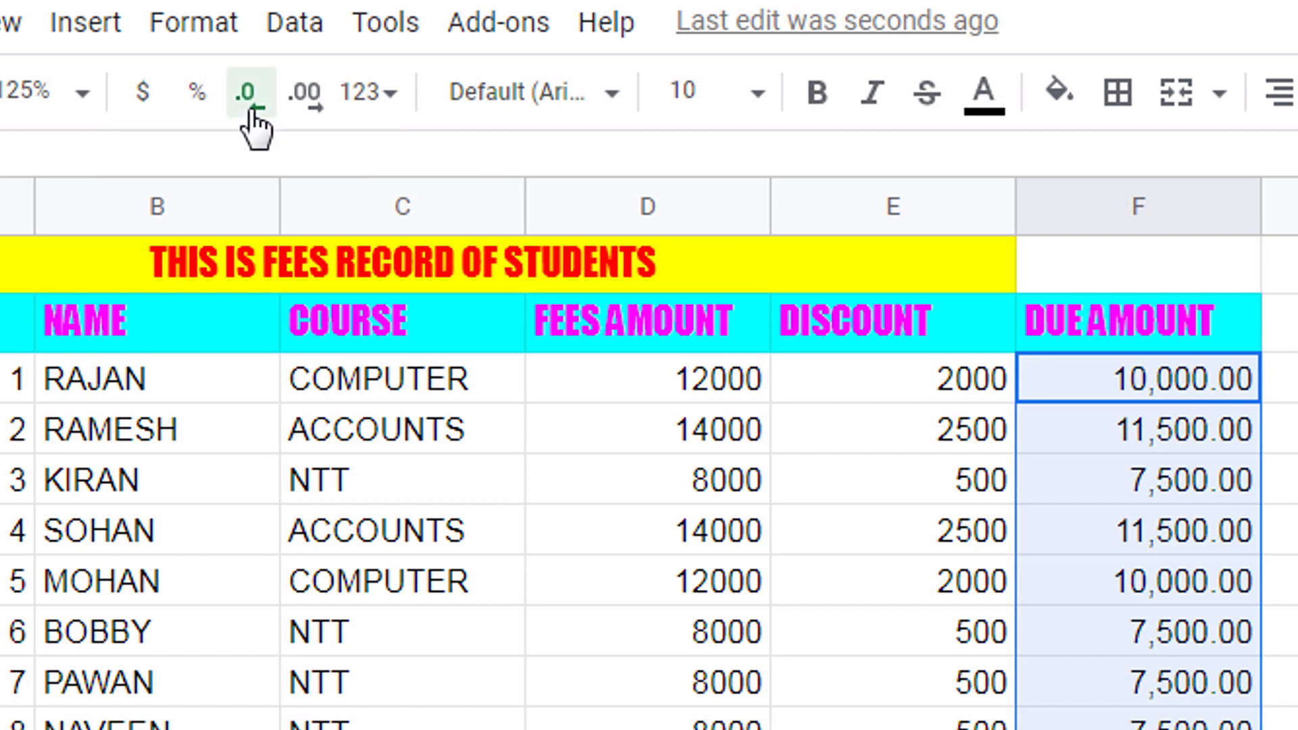
Step: Try one and three decimal places on the due amounts, return to two, and try the percent format
{"action": "left_click", "coordinate": [253, 112]}
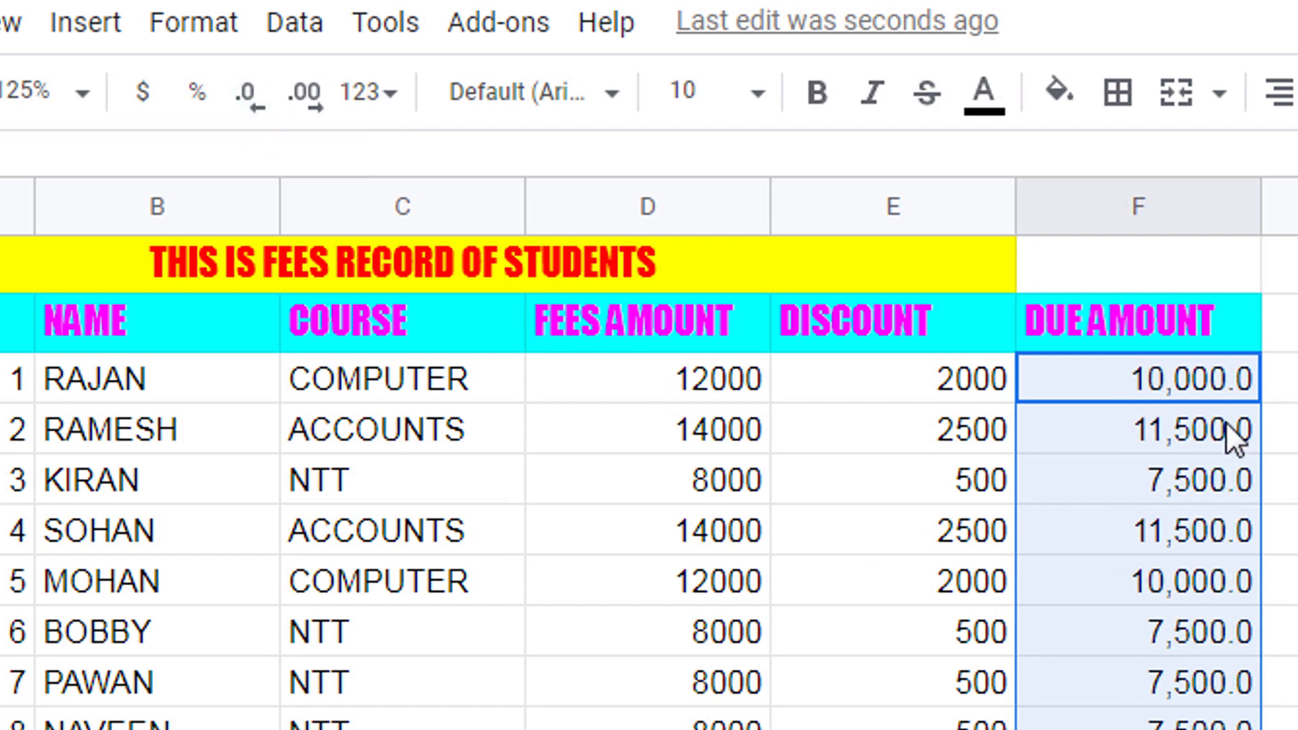
{"action": "left_click", "coordinate": [324, 110]}
{"action": "left_click", "coordinate": [325, 110]}
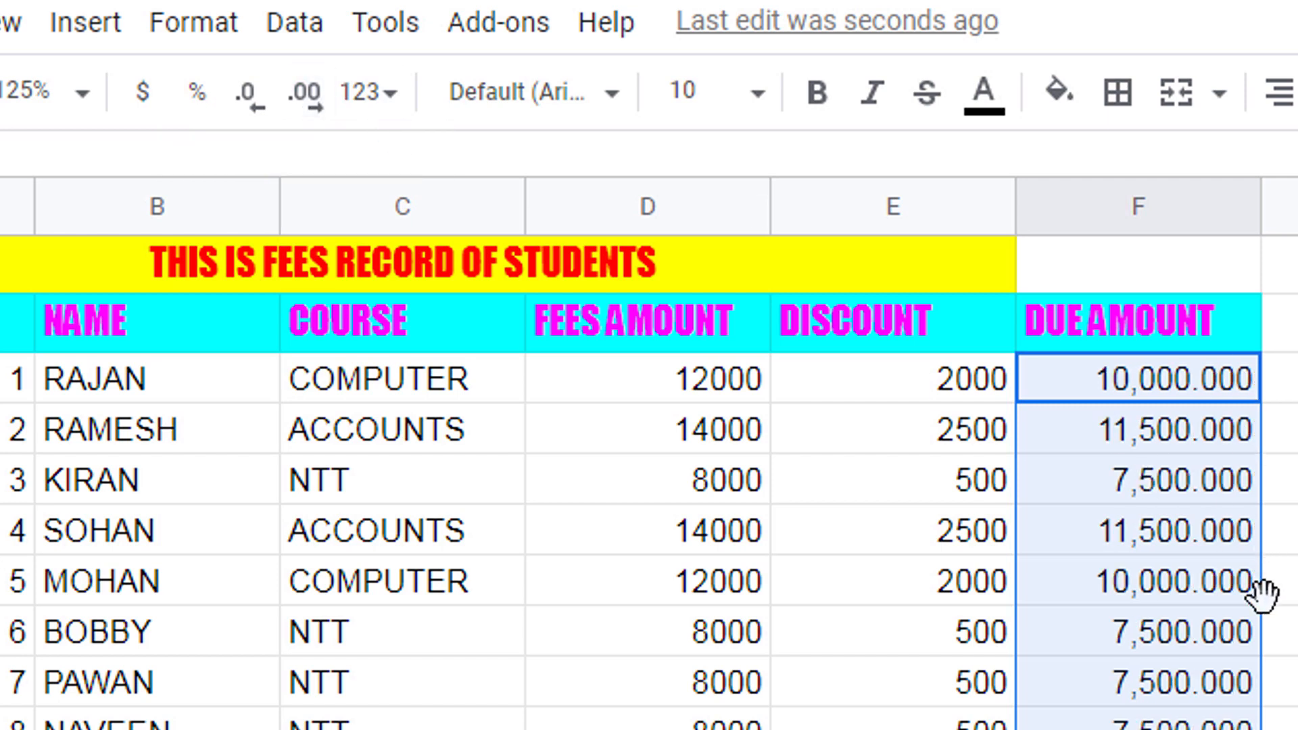
{"action": "left_click", "coordinate": [252, 108]}
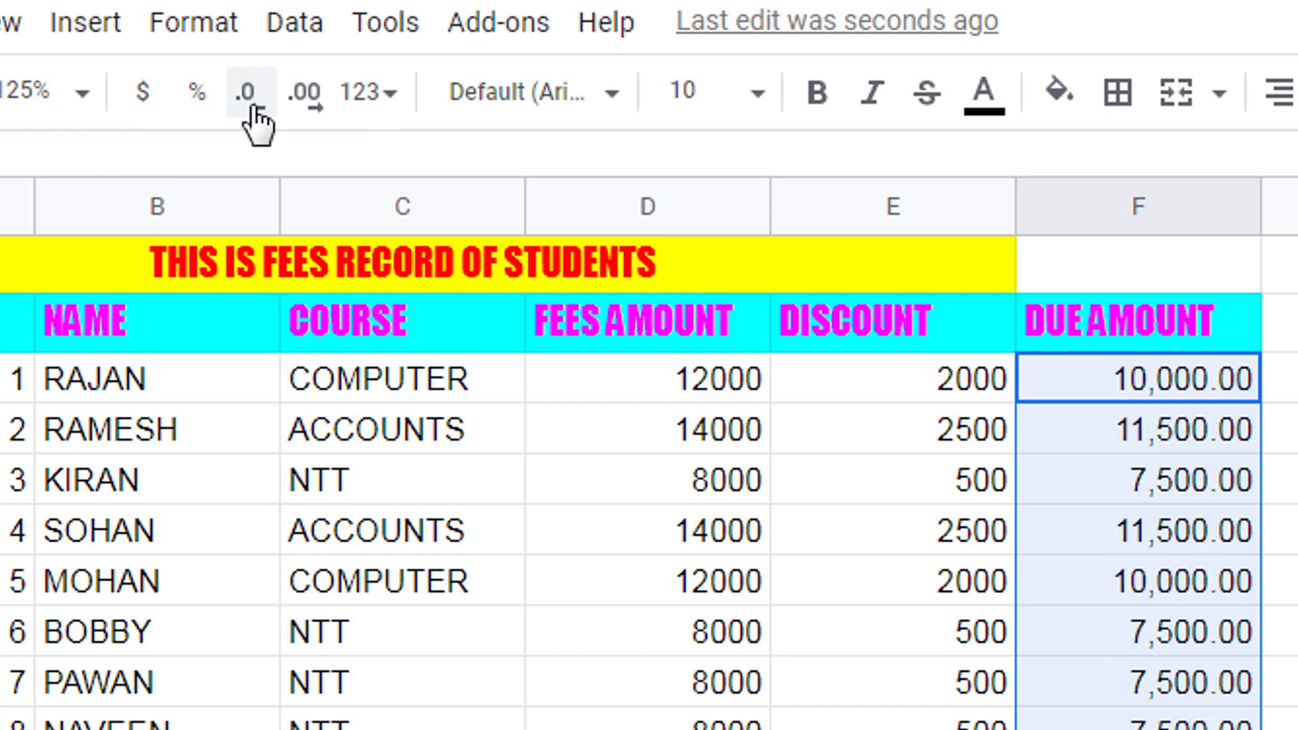
{"action": "left_click", "coordinate": [203, 94]}
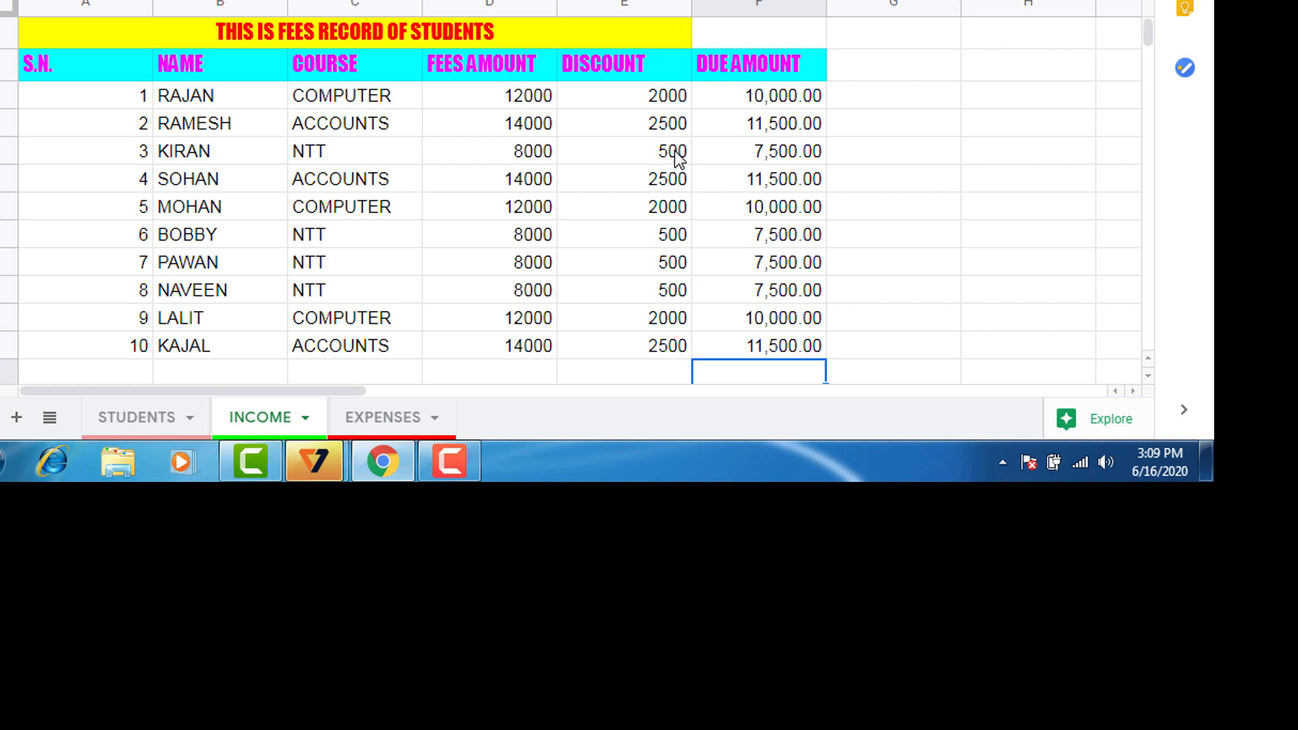
Step: Open the spreadsheet's sharing settings and add the contact's e-mail address as a recipient
{"action": "left_click", "coordinate": [633, 150]}
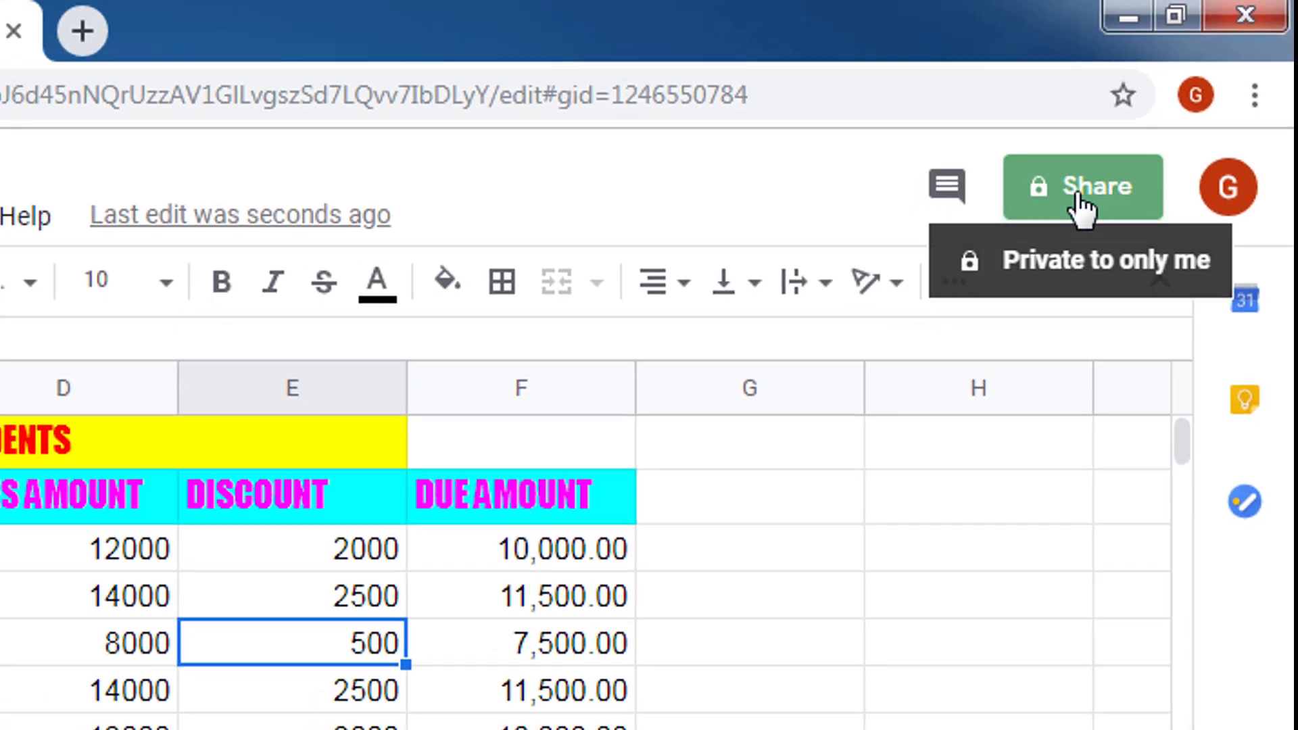
{"action": "left_click", "coordinate": [1052, 220]}
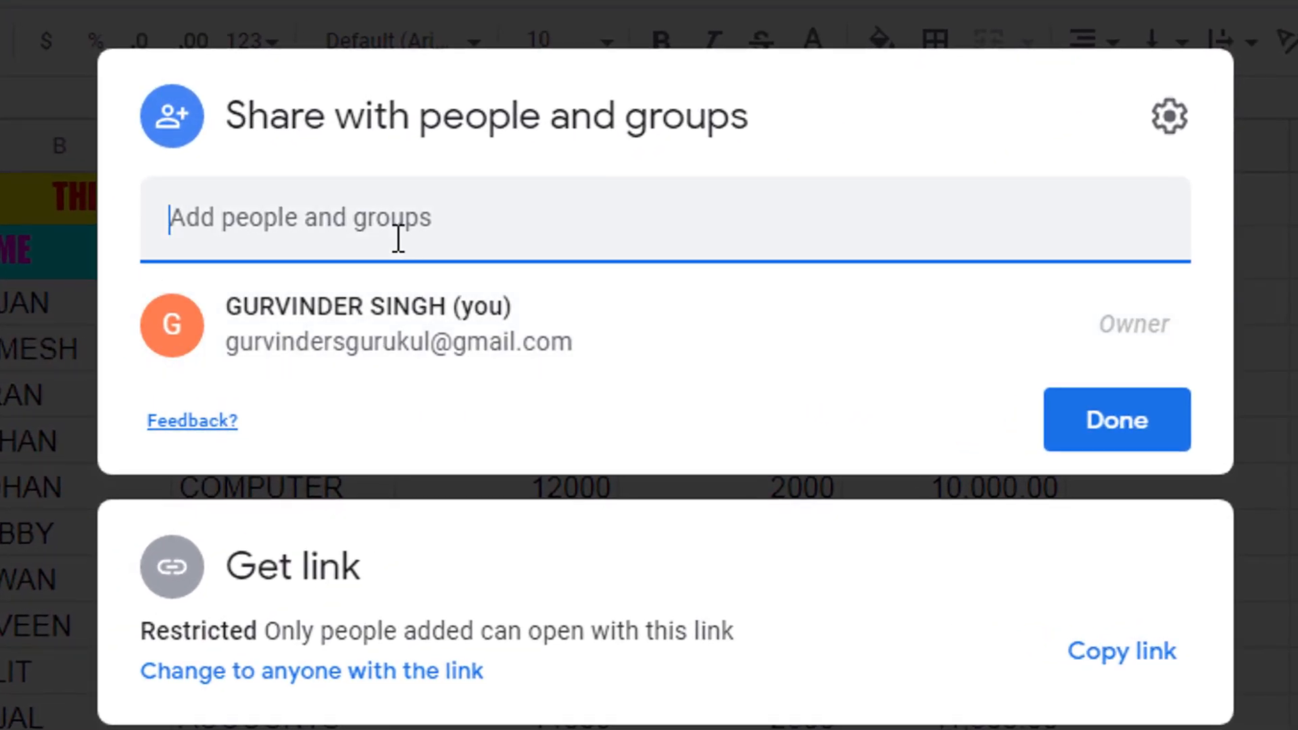
{"action": "left_click", "coordinate": [396, 225]}
{"action": "type", "text": "INF"}
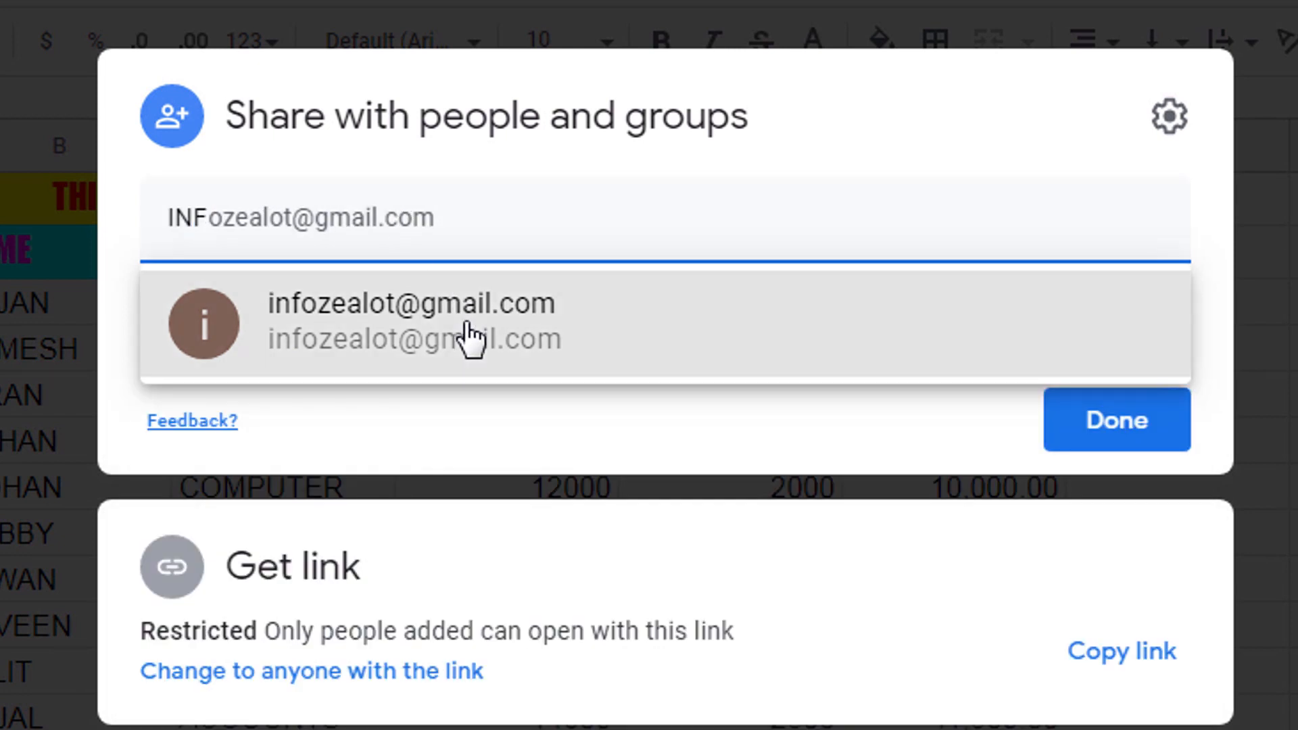
{"action": "left_click", "coordinate": [469, 336]}
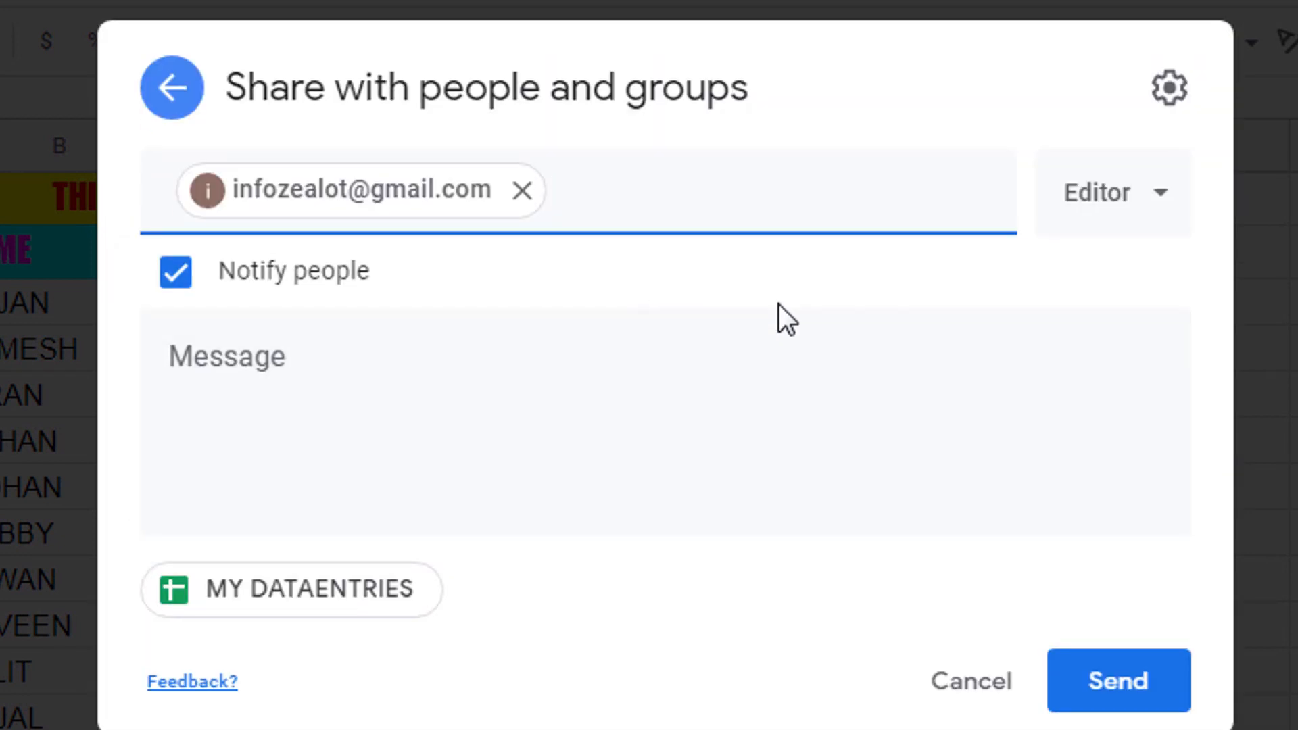
Step: Give the recipient Editor access with notification on and send the sharing invitation without a message
{"action": "left_click", "coordinate": [1174, 207]}
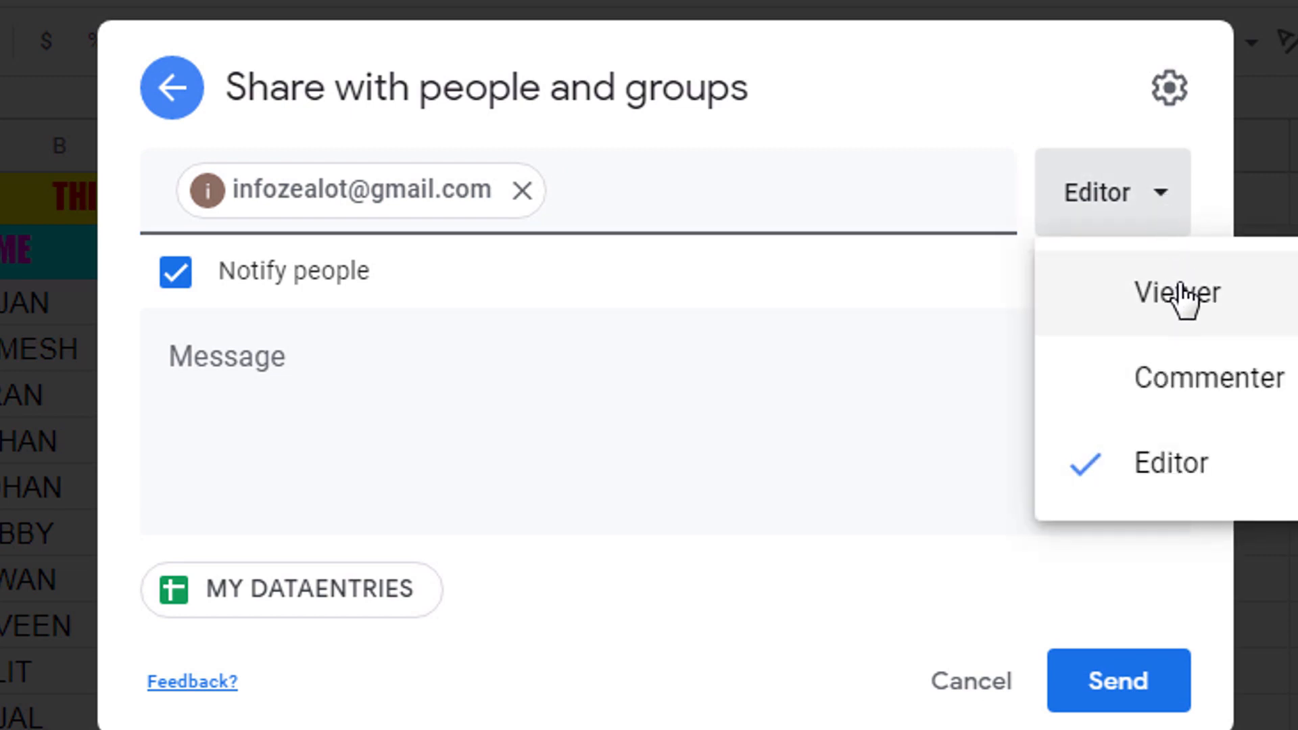
{"action": "left_click", "coordinate": [1181, 482]}
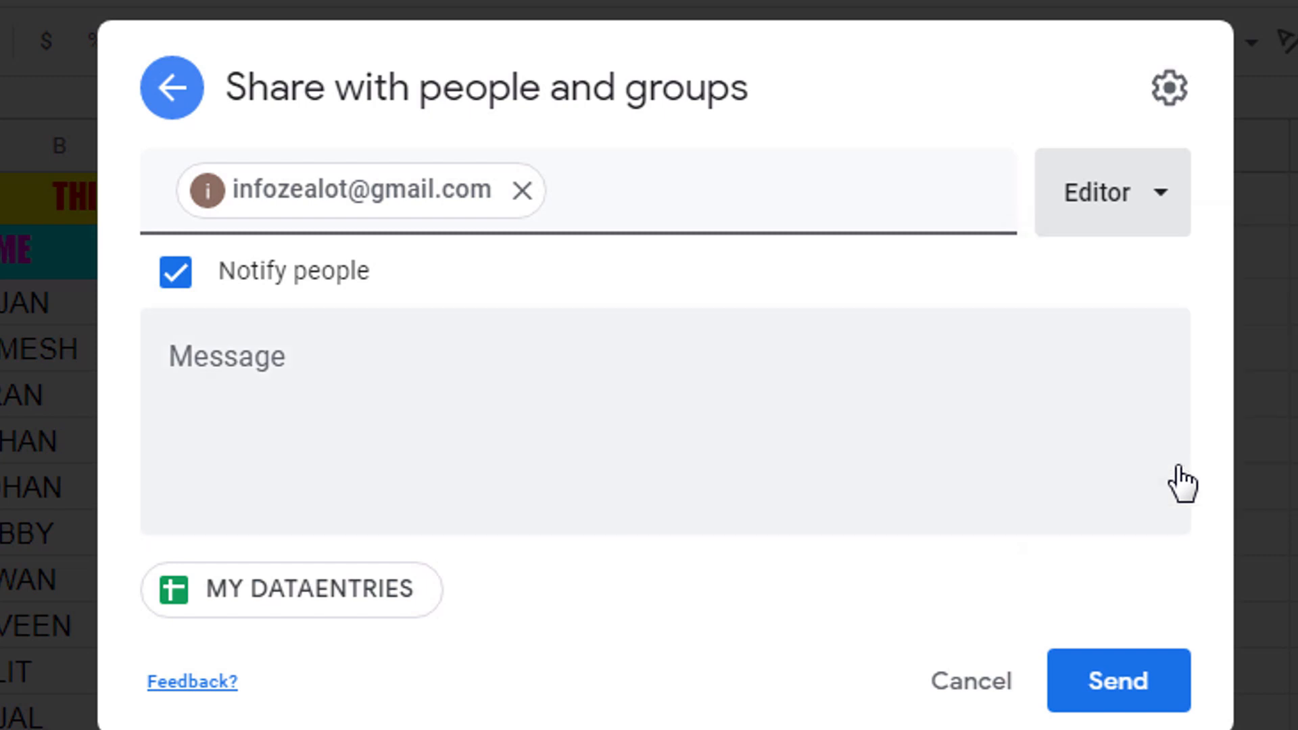
{"action": "left_click", "coordinate": [881, 470]}
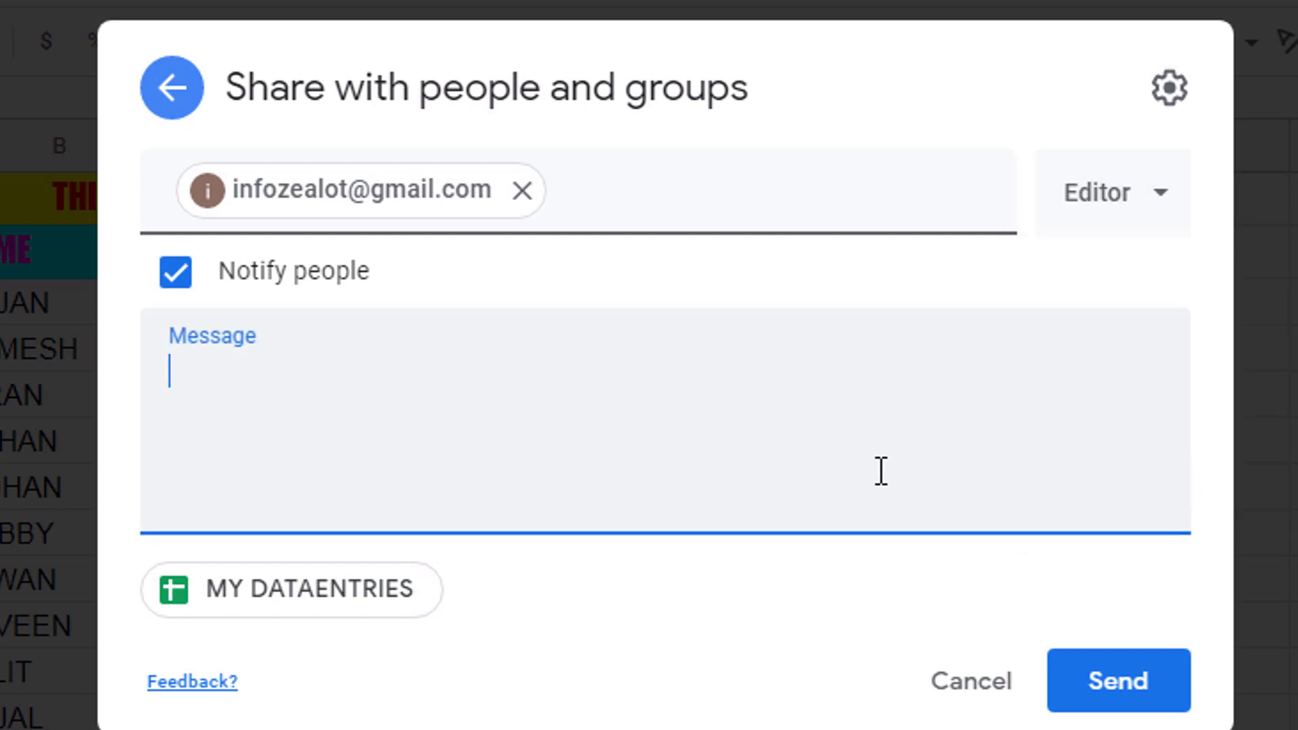
{"action": "left_click", "coordinate": [1143, 696]}
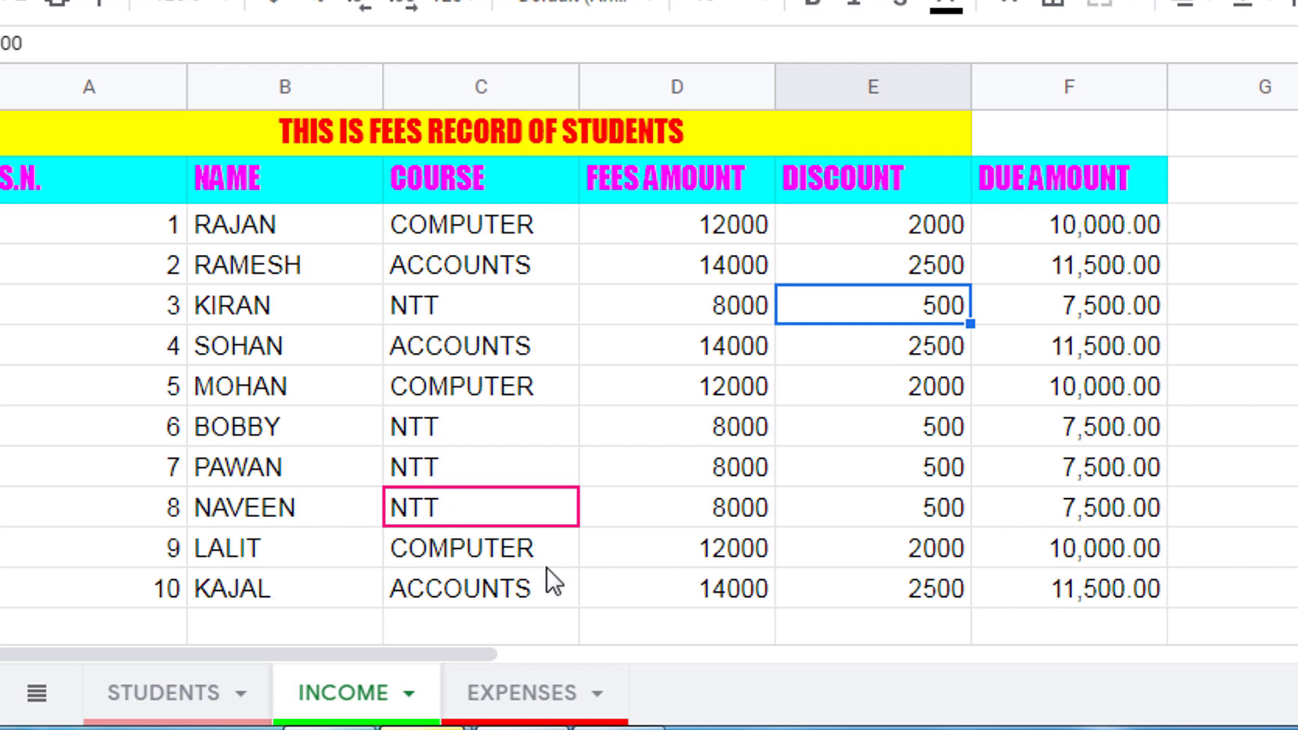
Step: Set the discount for serial number 8 in E10 to 750
{"action": "left_click", "coordinate": [737, 391]}
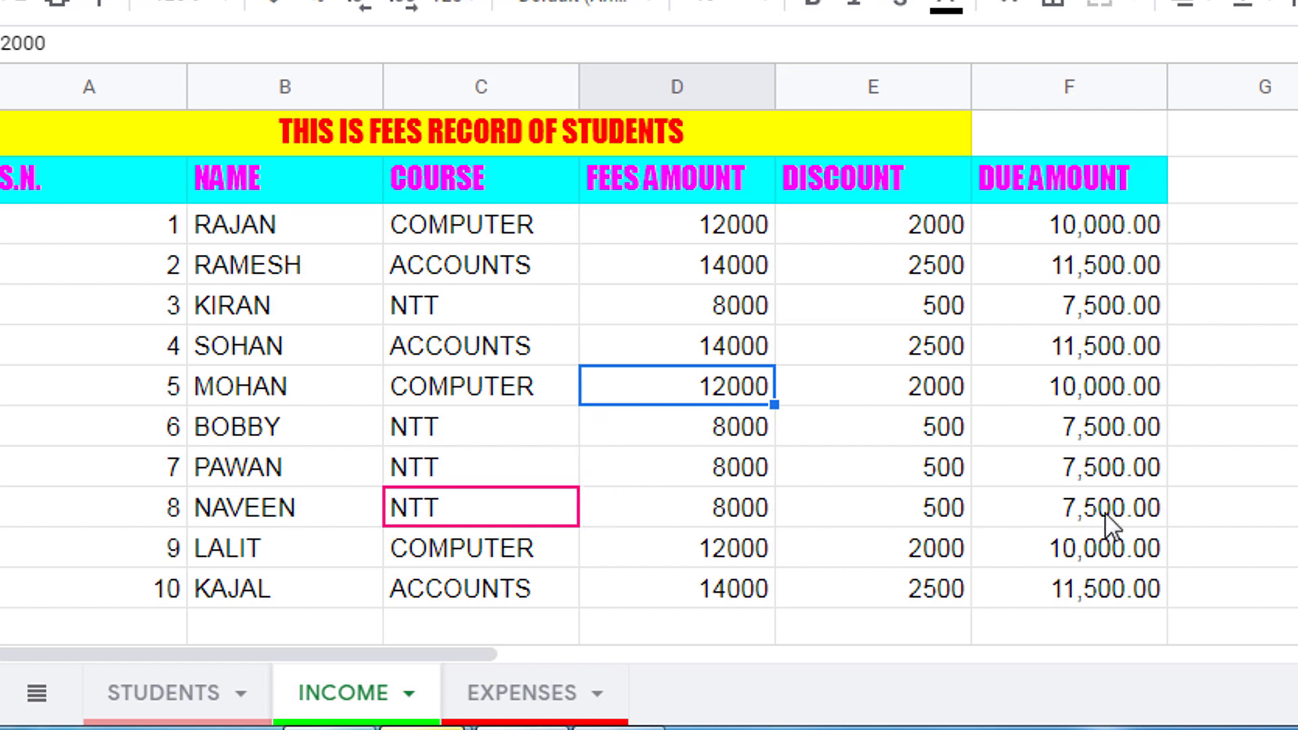
{"action": "left_click", "coordinate": [937, 507]}
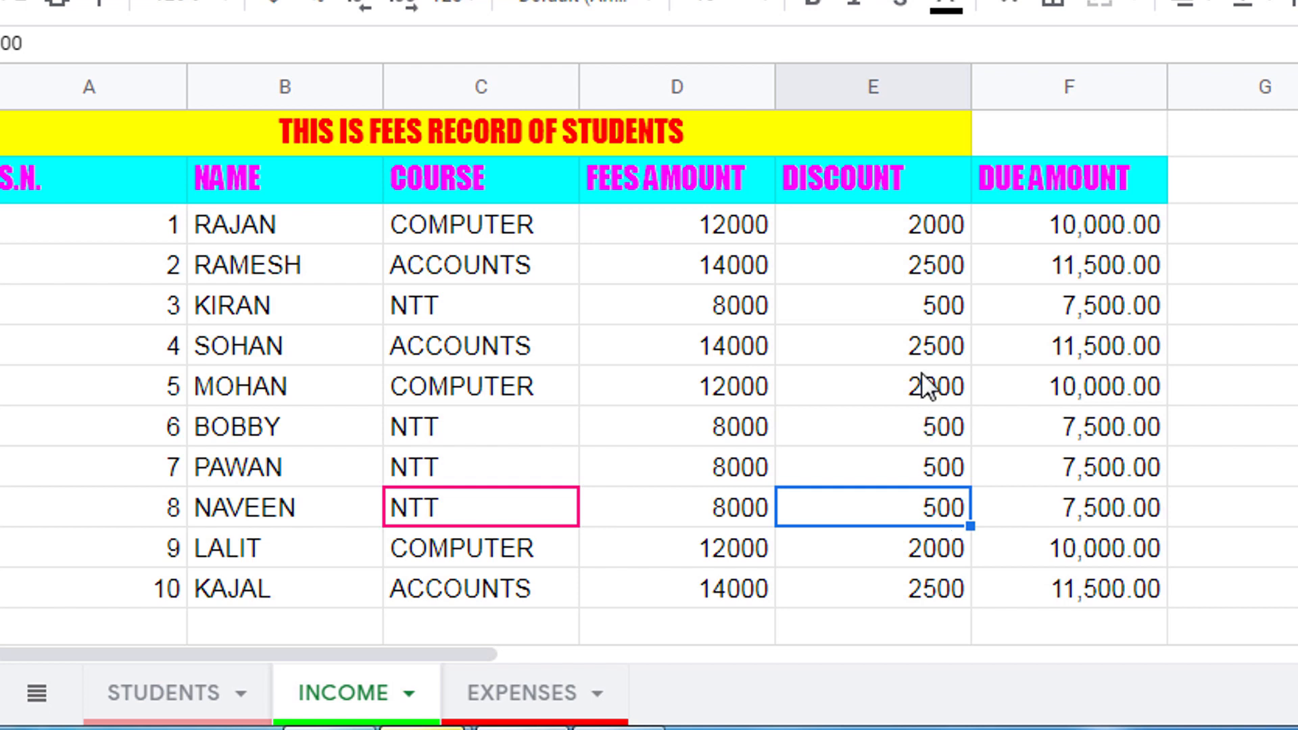
{"action": "left_click", "coordinate": [921, 346]}
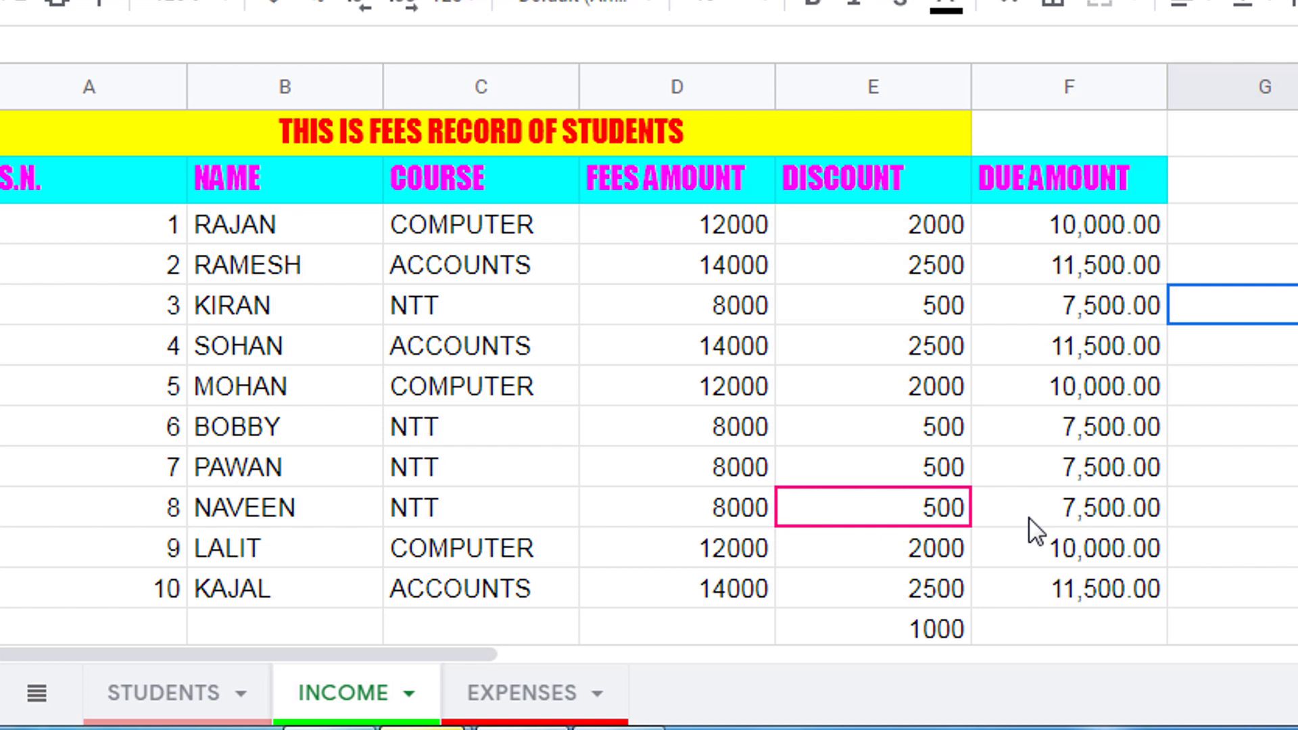
{"action": "type", "text": "750"}
{"action": "key", "text": "Return"}
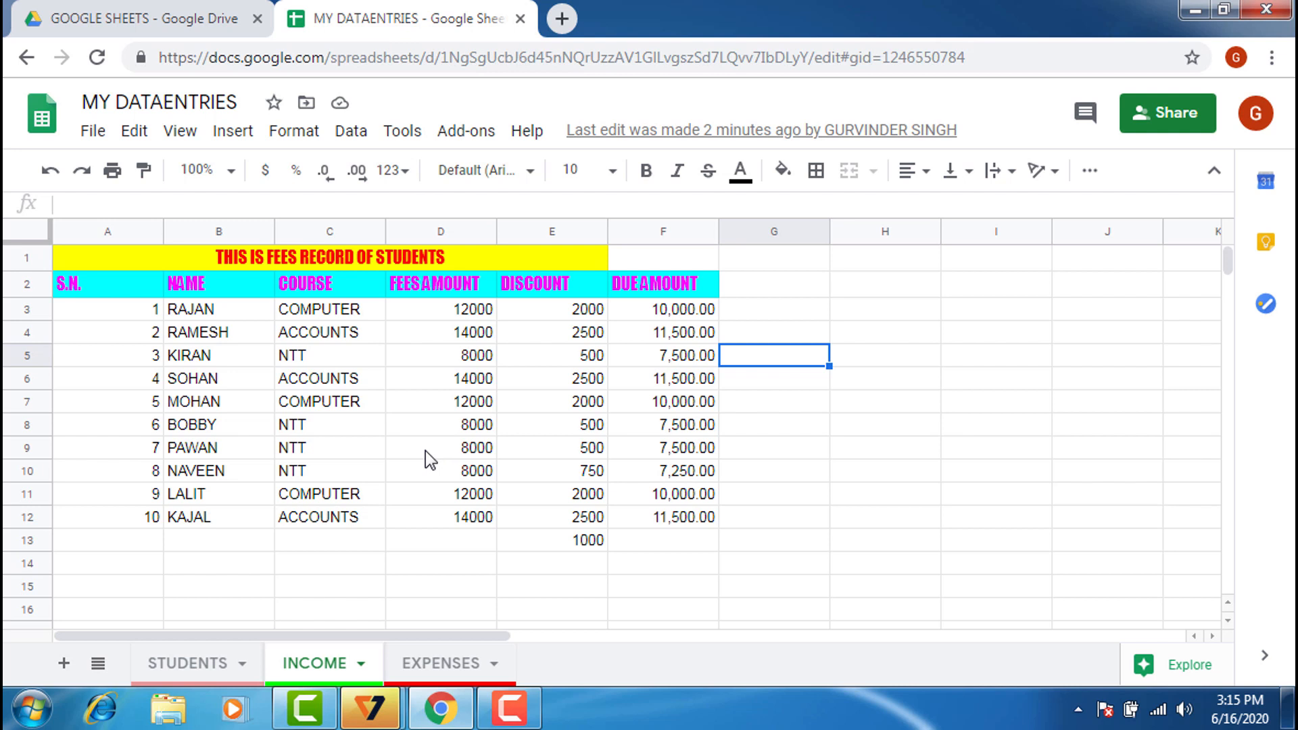
Step: Copy the INCOME sheet into the existing spreadsheet PRACTICLE, located by searching for PR, and dismiss the confirmation
{"action": "left_click", "coordinate": [363, 665]}
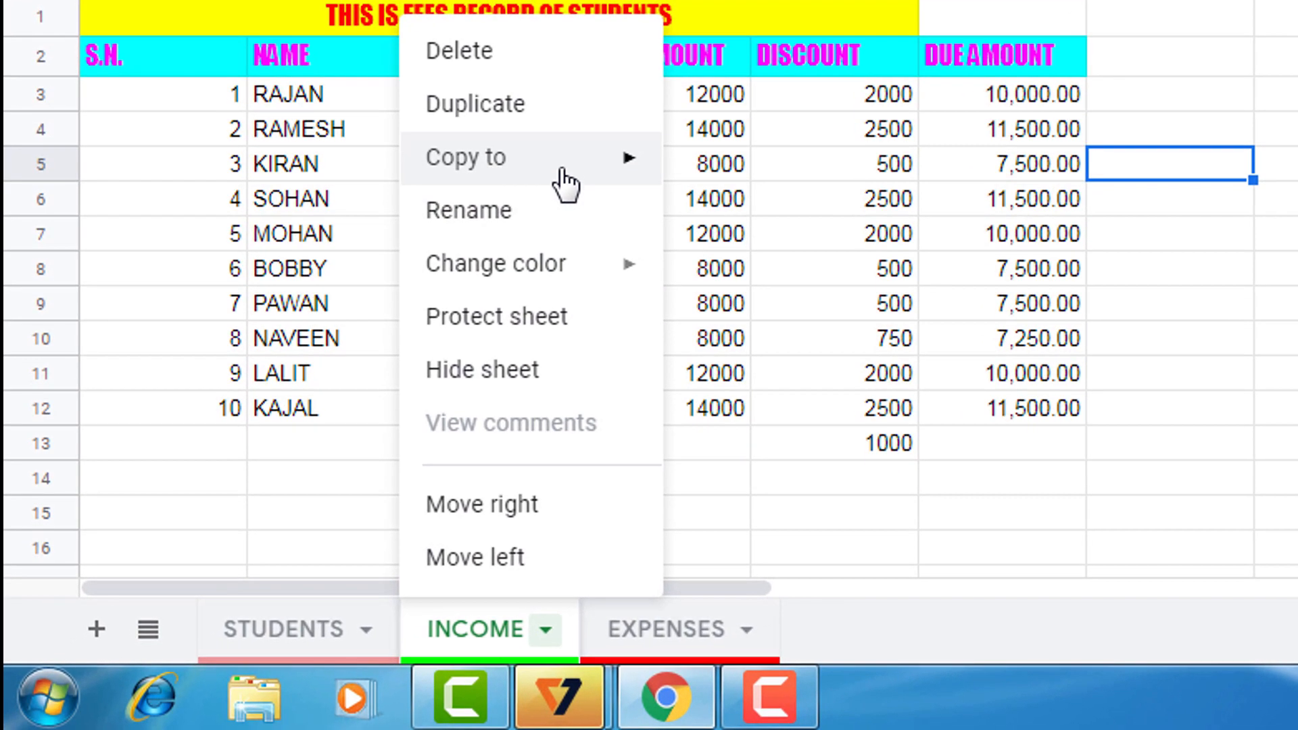
{"action": "mouse_move", "coordinate": [565, 177]}
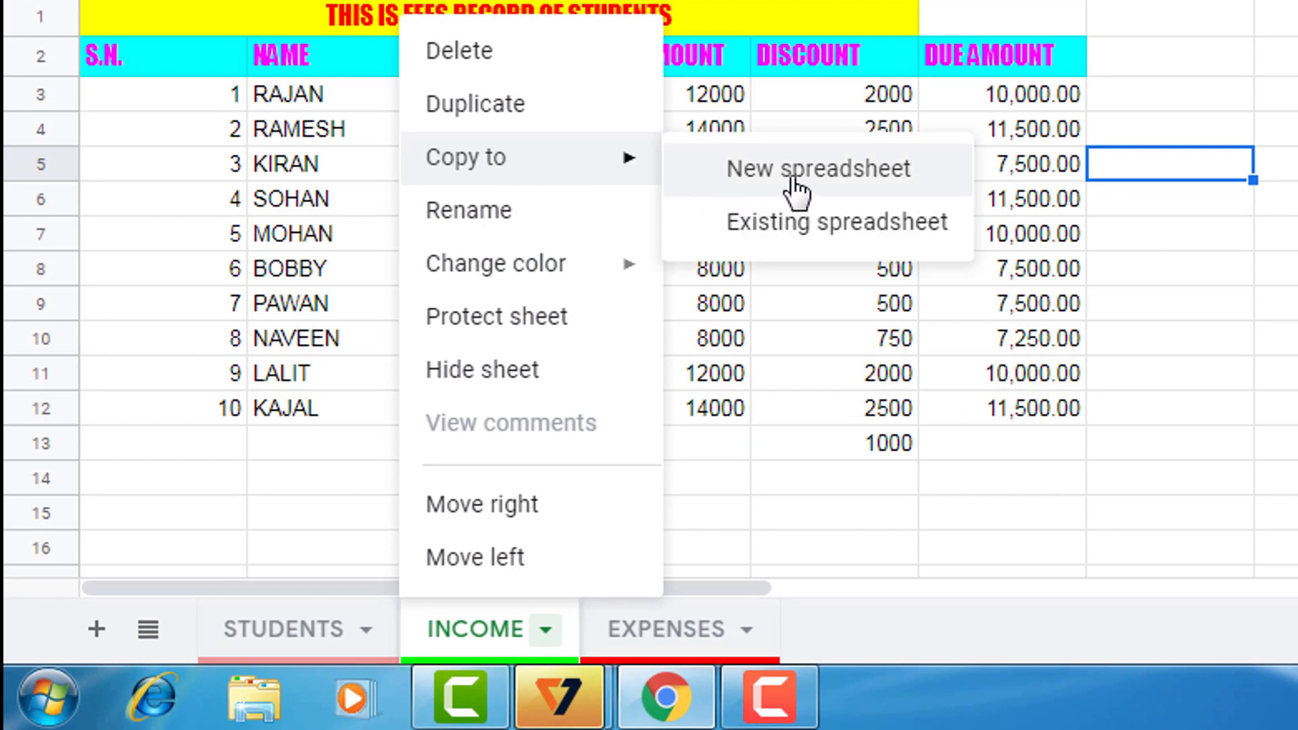
{"action": "left_click", "coordinate": [800, 230]}
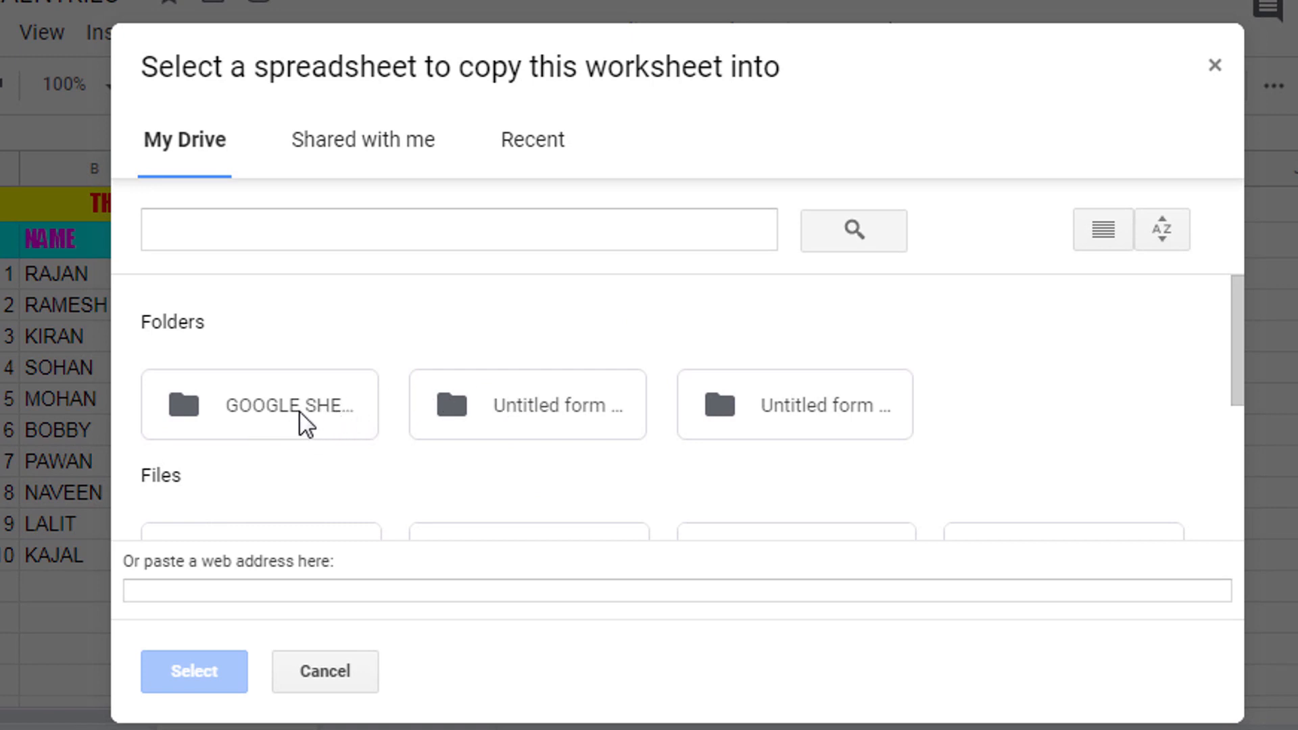
{"action": "left_click", "coordinate": [344, 226]}
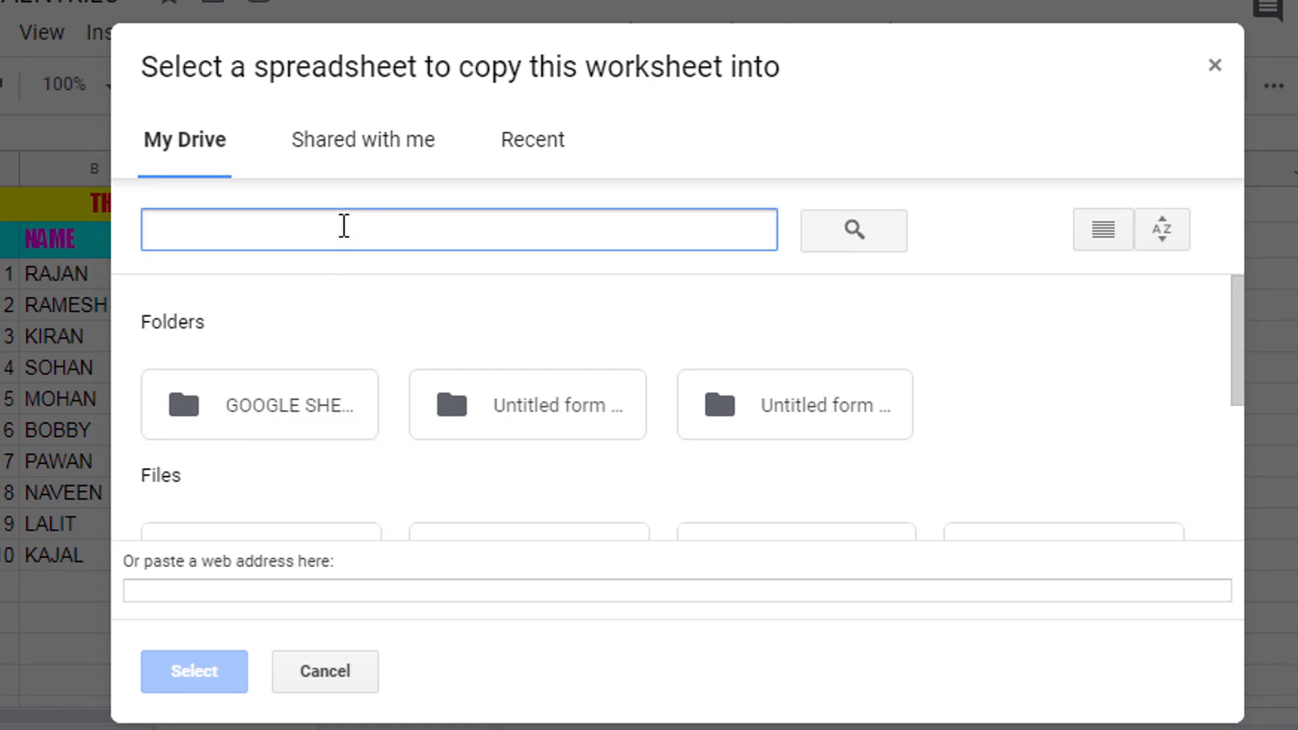
{"action": "type", "text": "PR"}
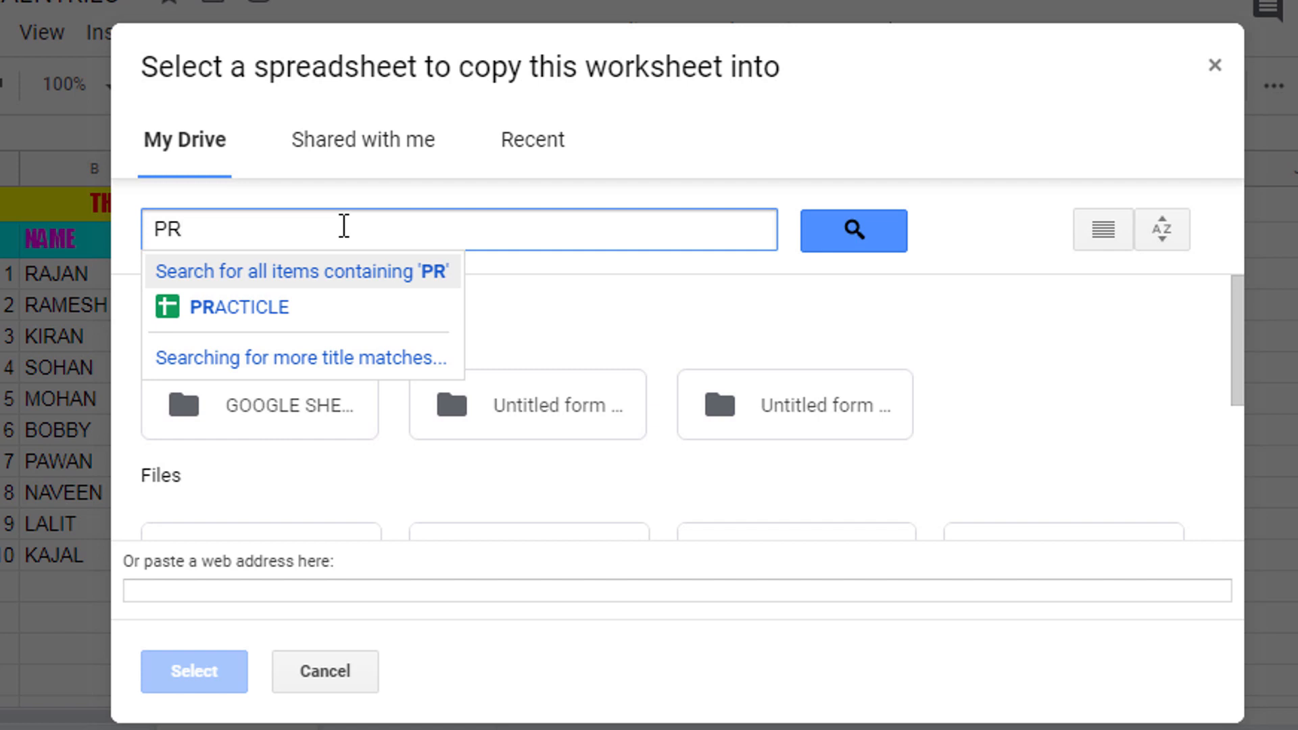
{"action": "left_click", "coordinate": [313, 311]}
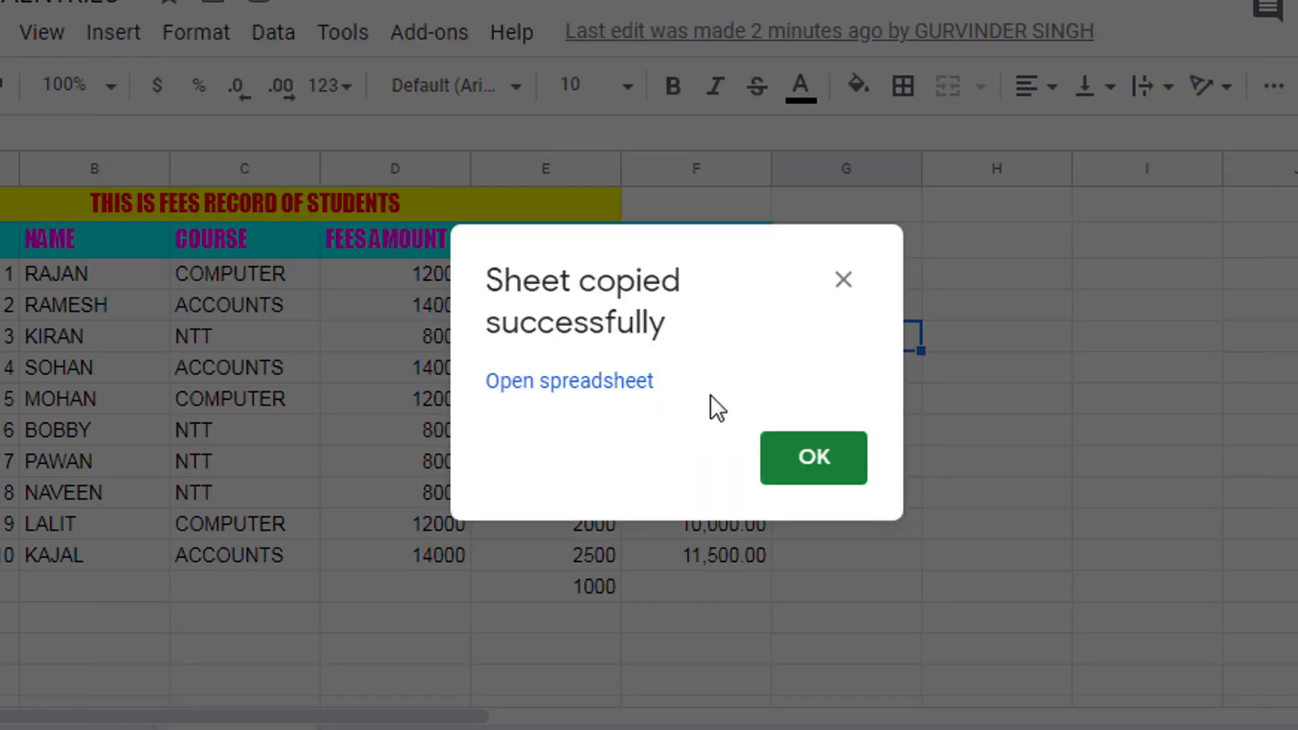
{"action": "left_click", "coordinate": [831, 471]}
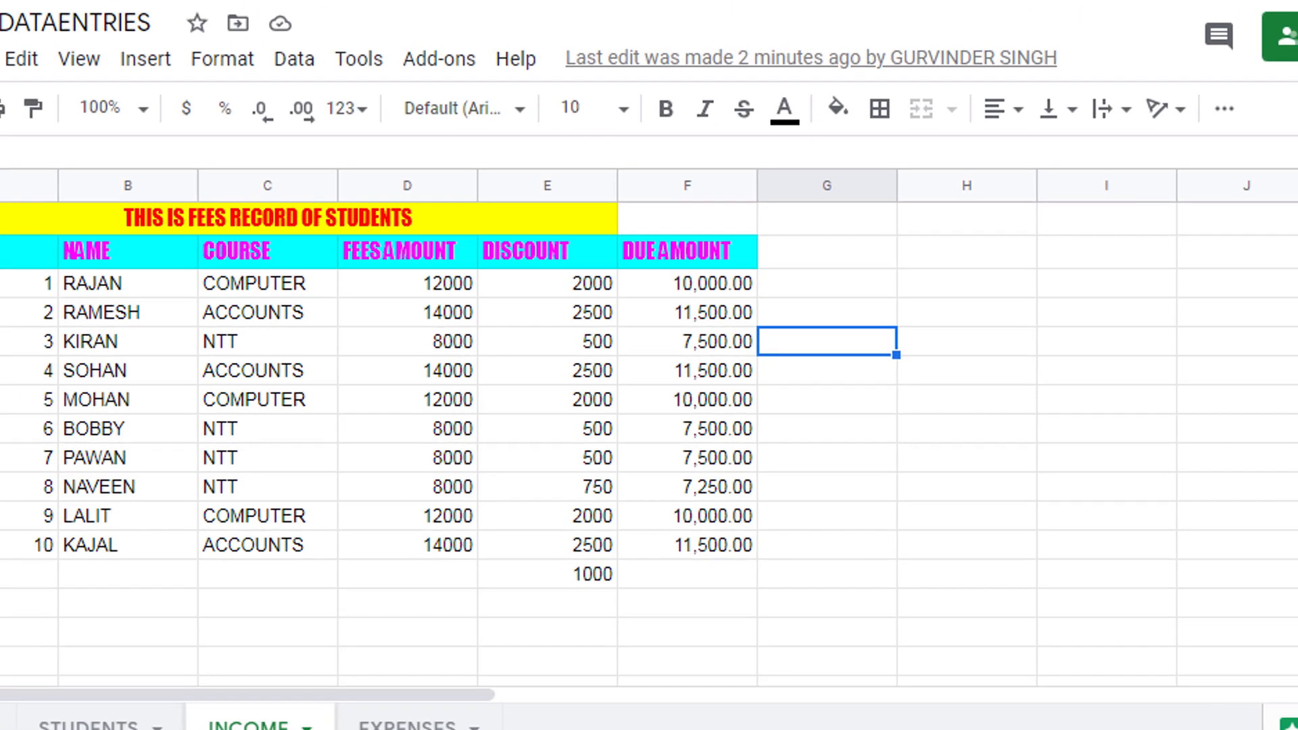
Step: Open the PRACTICLE spreadsheet from My Drive and display its Copy of INCOME sheet
{"action": "left_click", "coordinate": [177, 17]}
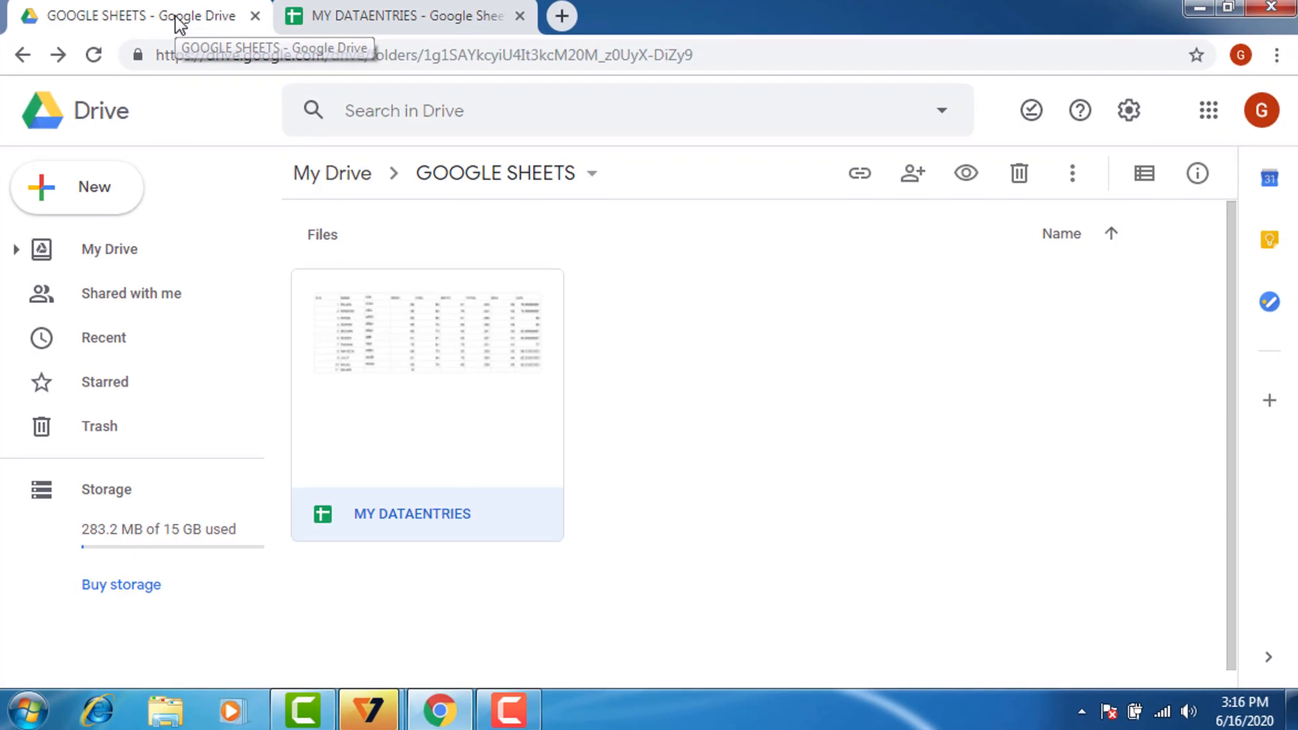
{"action": "left_click", "coordinate": [306, 193]}
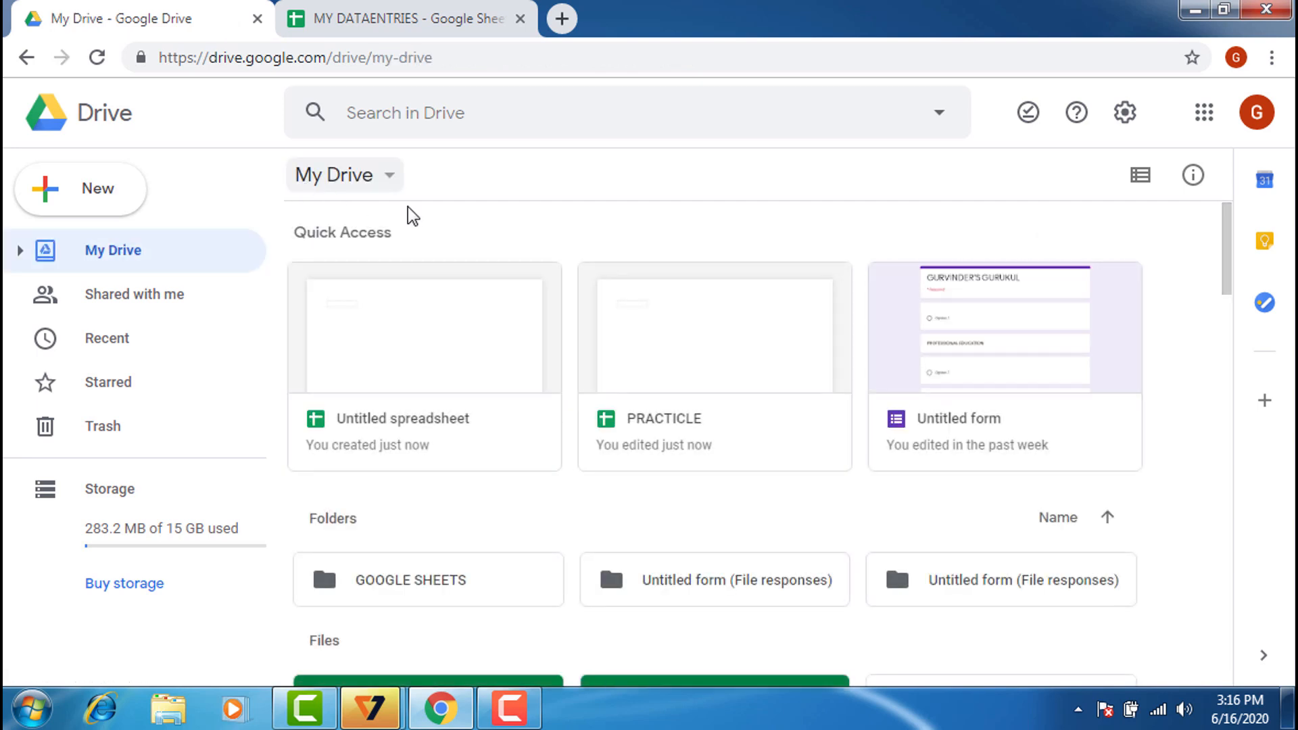
{"action": "double_click", "coordinate": [716, 356]}
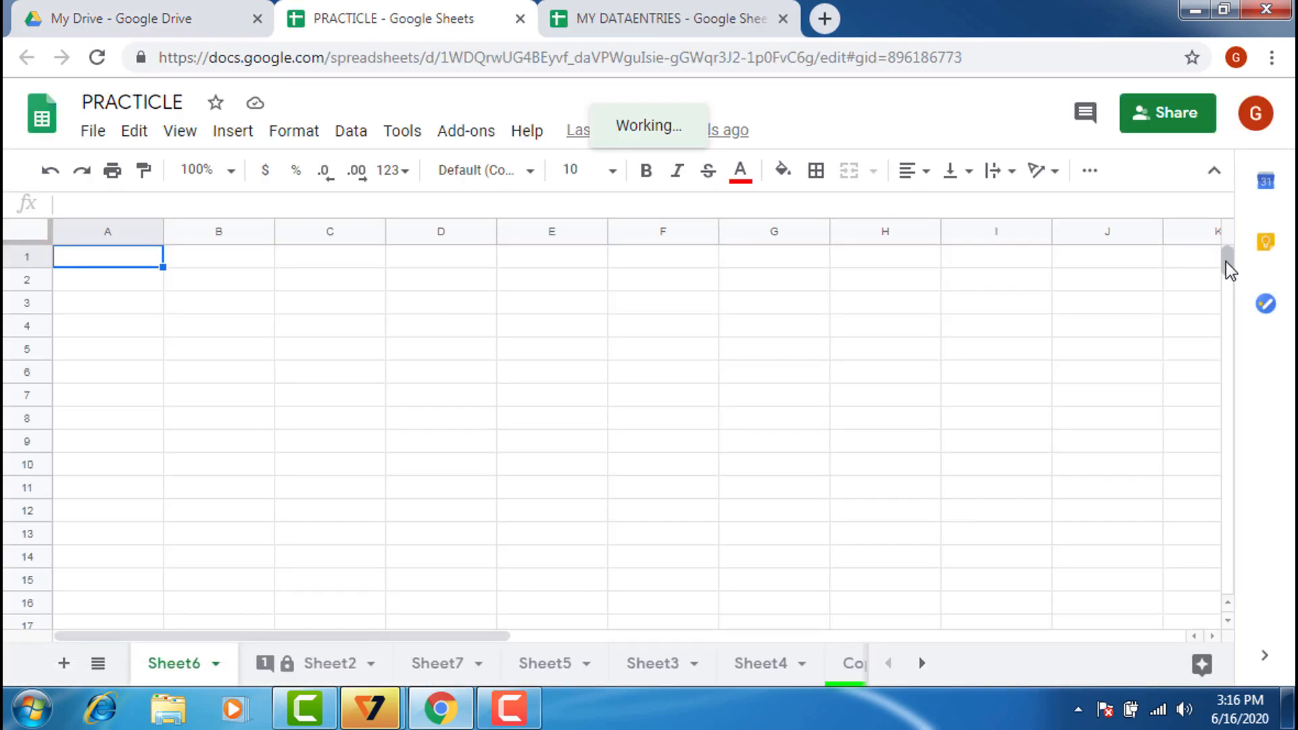
{"action": "scroll", "coordinate": [1229, 269], "scroll_direction": "down", "scroll_amount": 7}
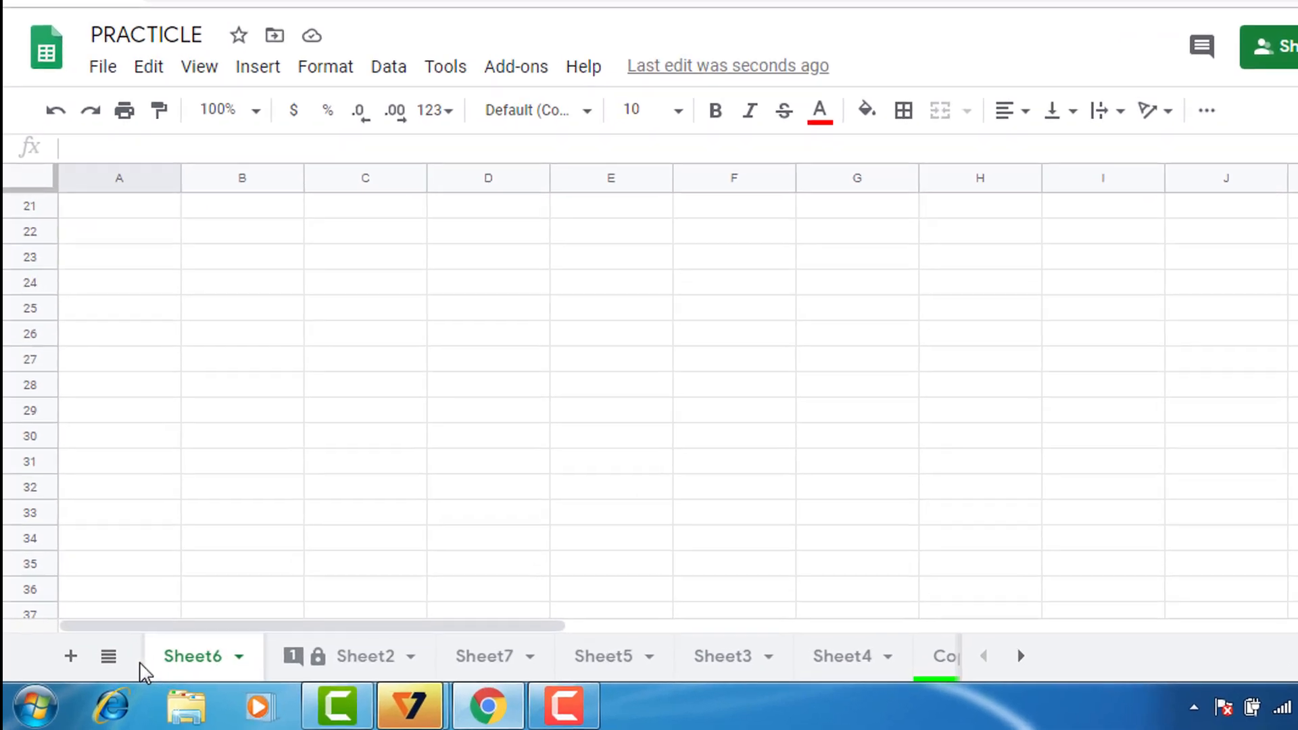
{"action": "left_click", "coordinate": [109, 657]}
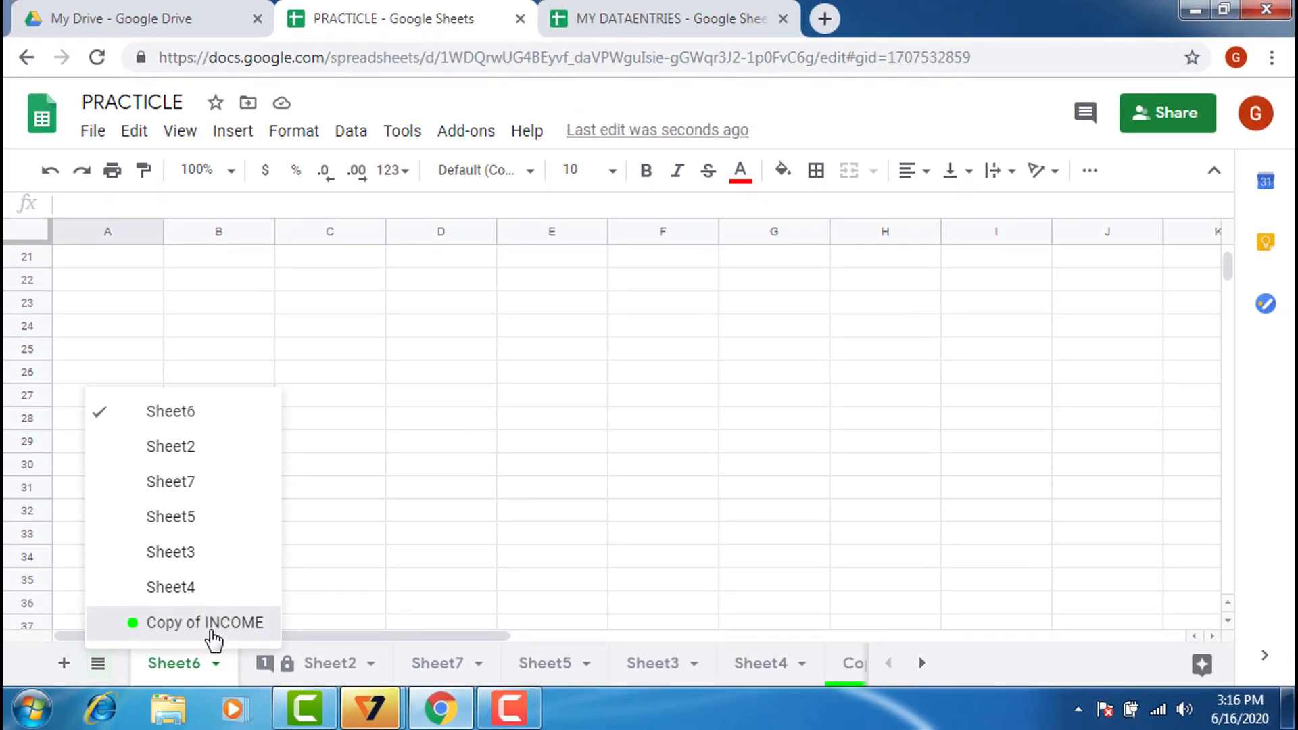
{"action": "left_click", "coordinate": [213, 622]}
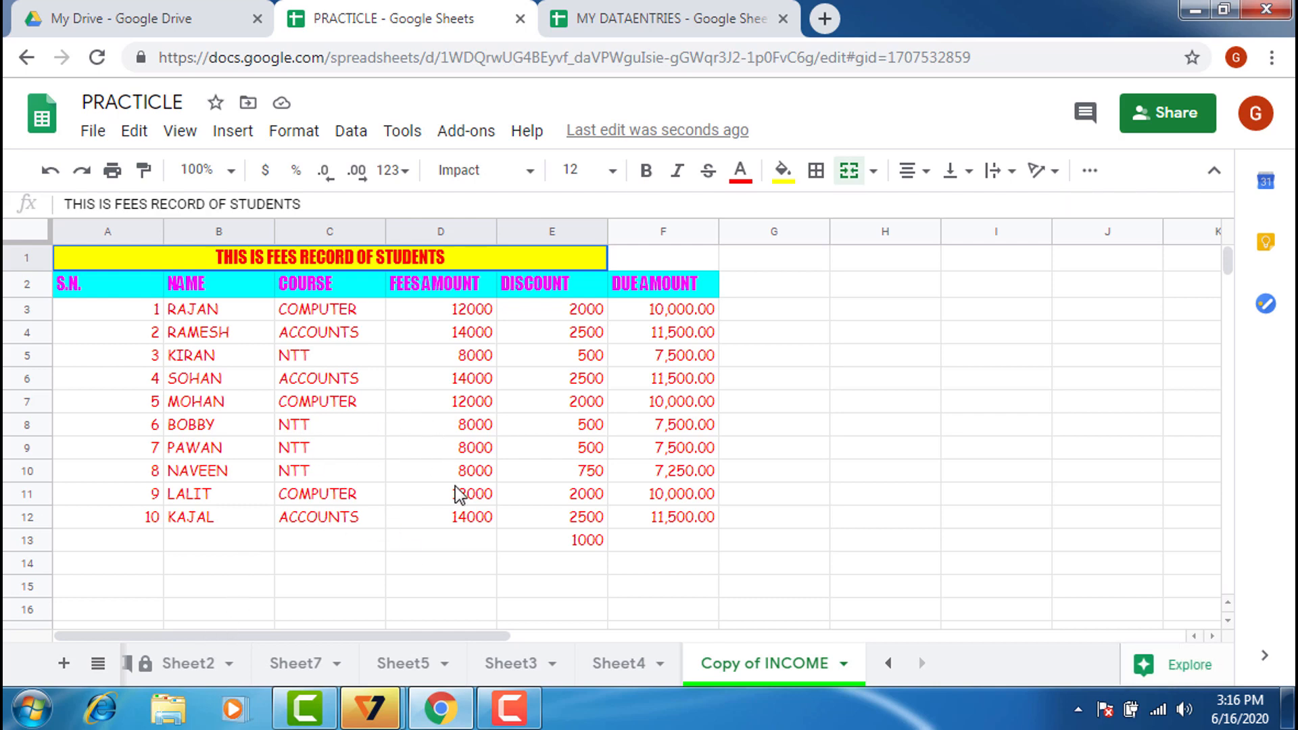
Step: Compare the Copy of INCOME sheet in PRACTICLE with the original INCOME sheet, ending in MY DATAENTRIES
{"action": "left_click", "coordinate": [674, 26]}
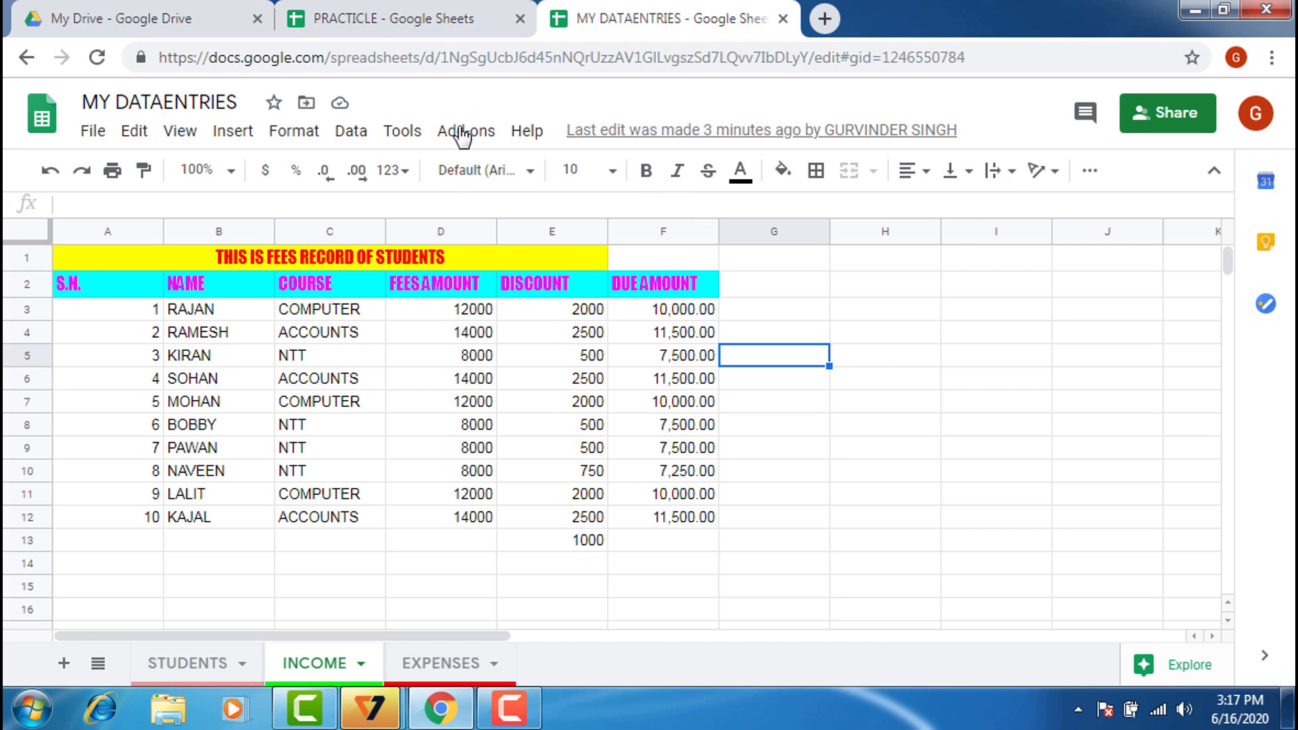
{"action": "left_click", "coordinate": [433, 29]}
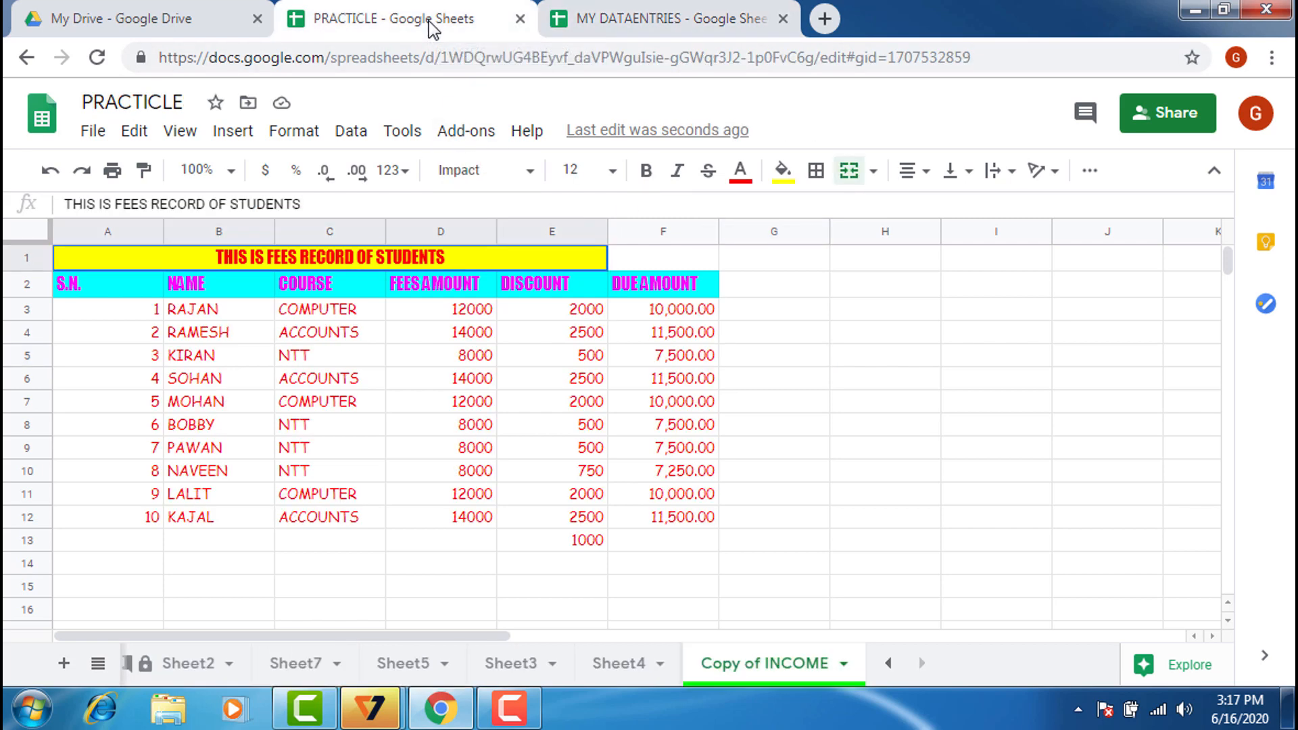
{"action": "left_click", "coordinate": [629, 24]}
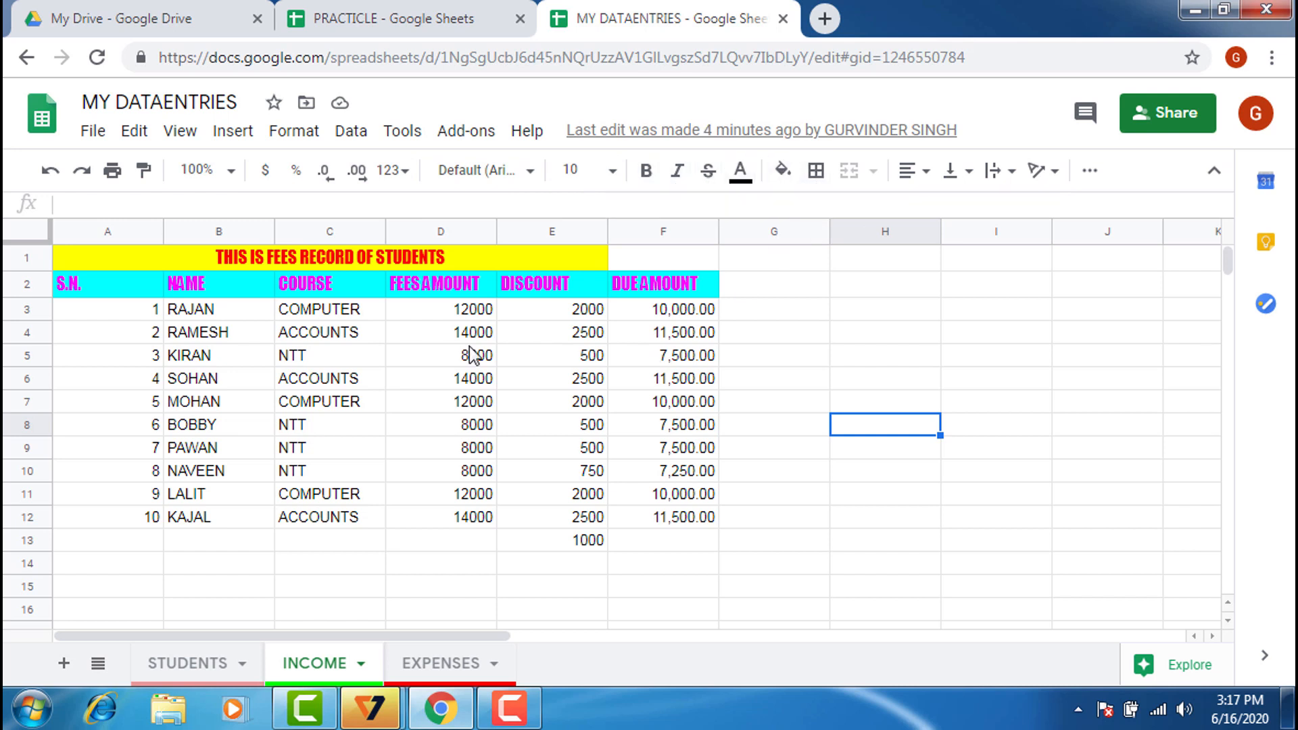
Step: Apply all borders to the fees table A1:F12, leaving the border colour black
{"action": "left_click_drag", "start_coordinate": [137, 259], "coordinate": [634, 515]}
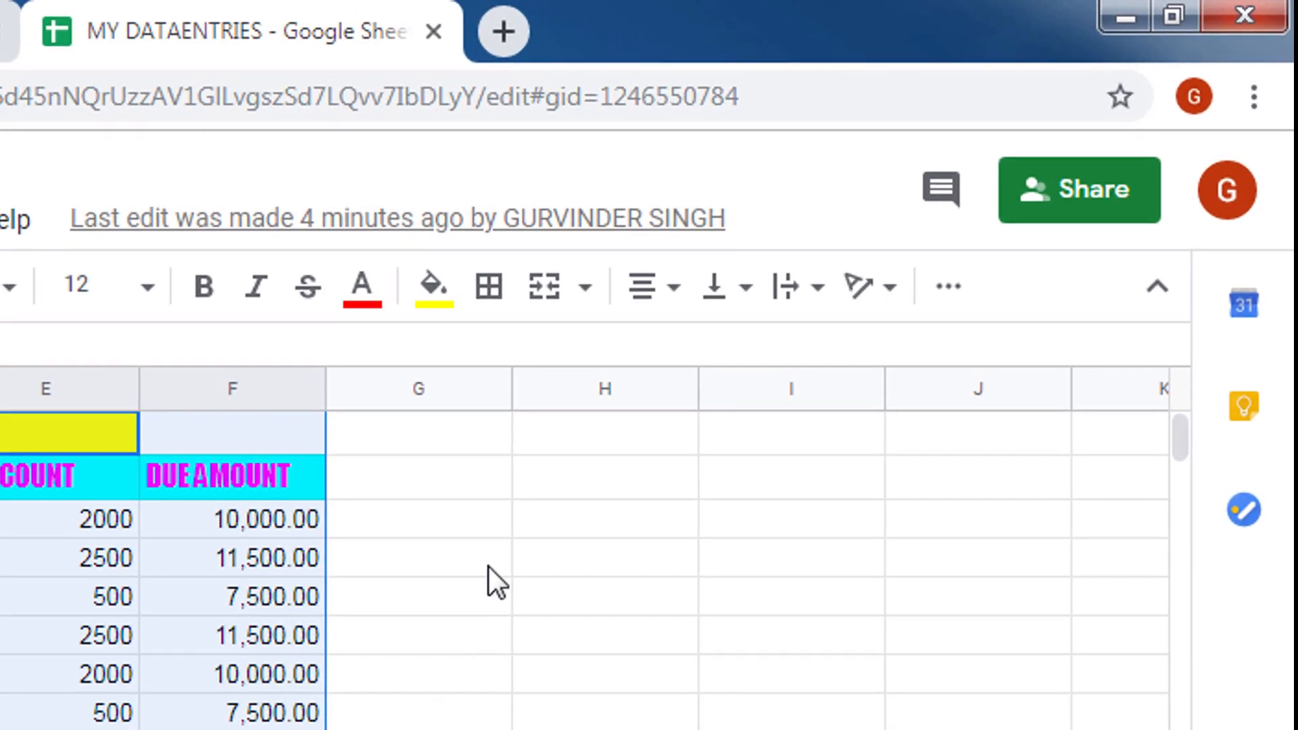
{"action": "left_click", "coordinate": [506, 299]}
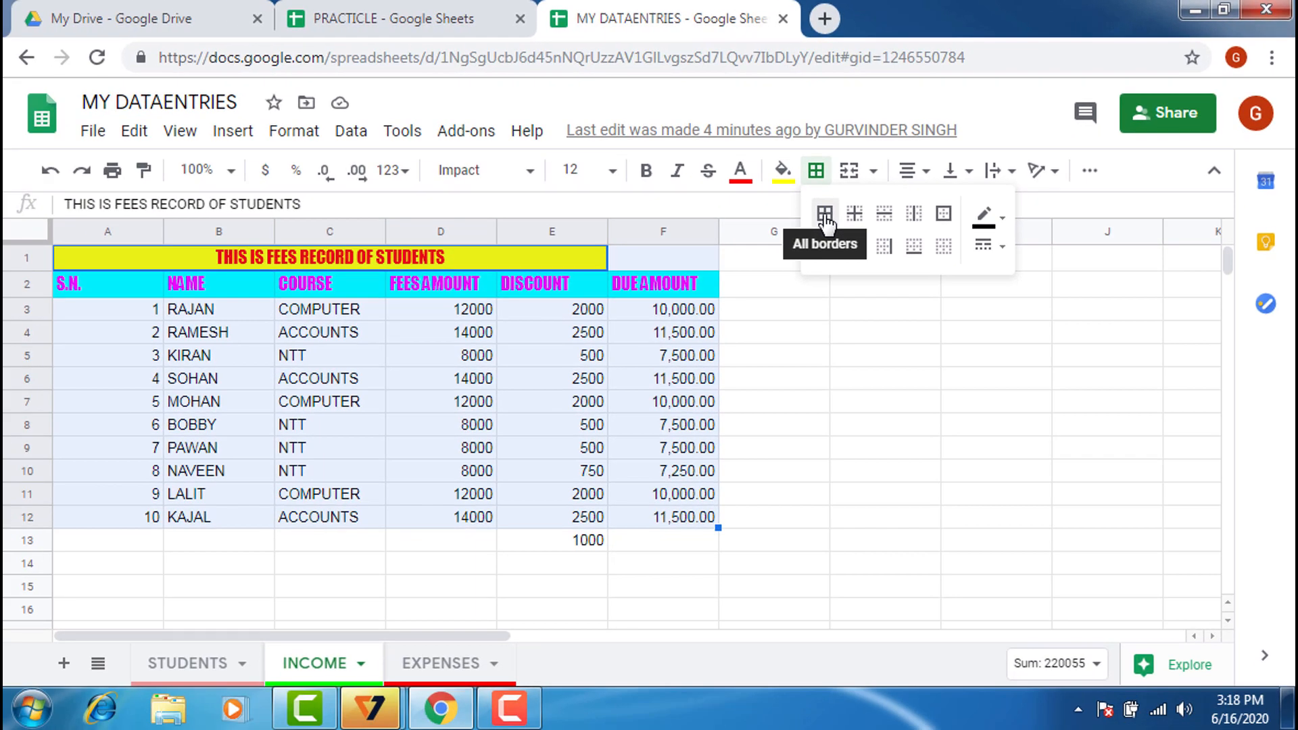
{"action": "left_click", "coordinate": [825, 215]}
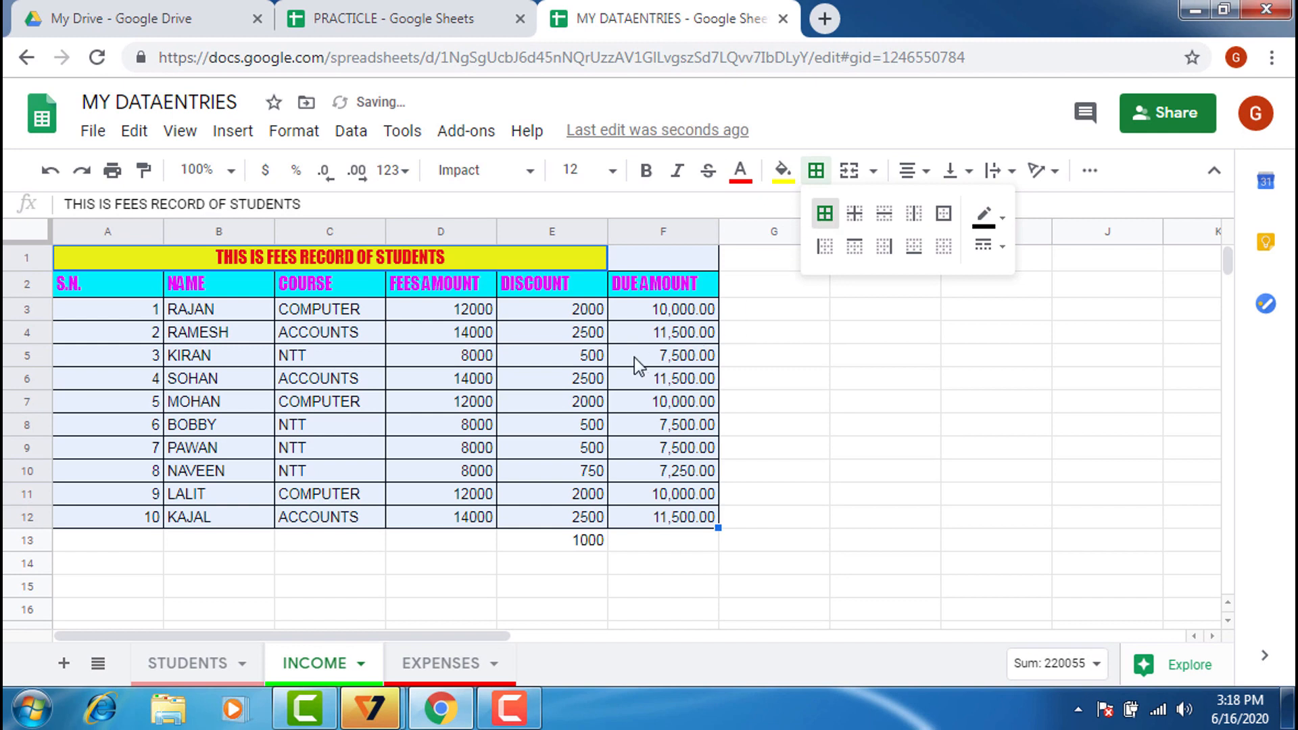
{"action": "left_click", "coordinate": [1006, 223]}
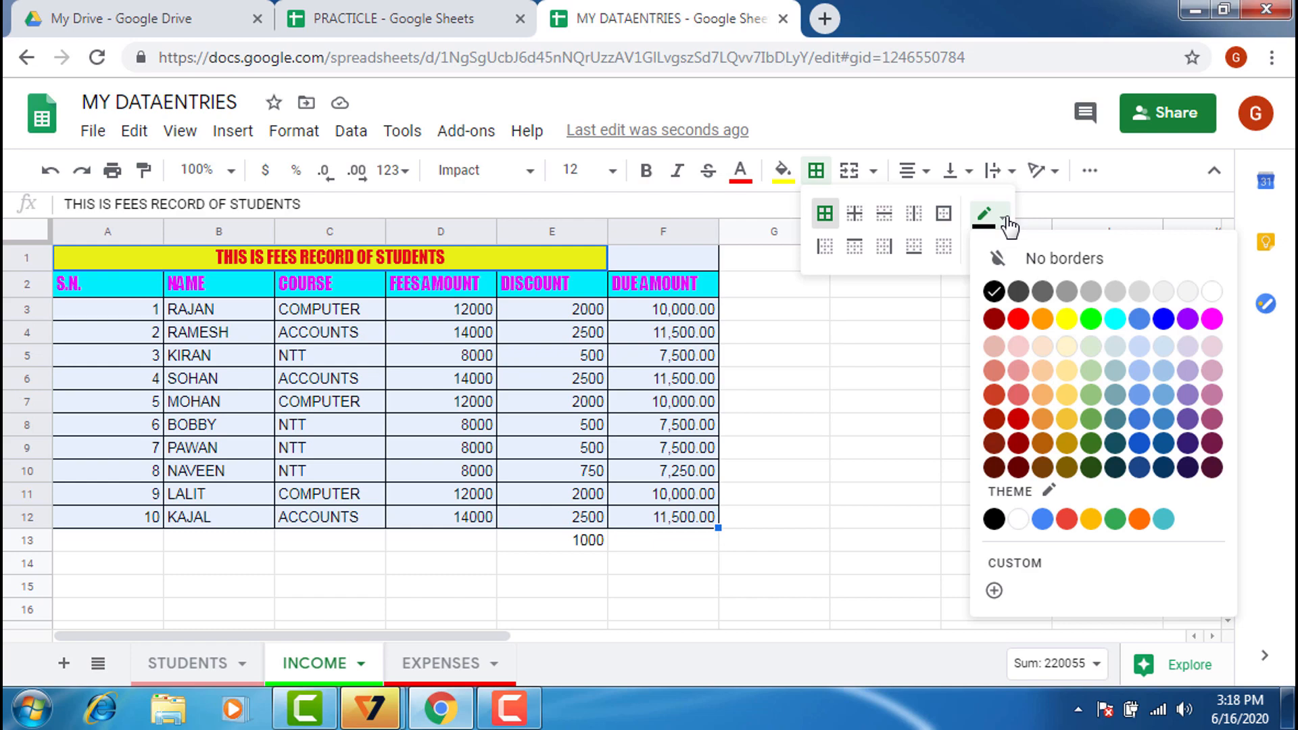
{"action": "left_click", "coordinate": [1006, 223]}
{"action": "left_click", "coordinate": [844, 362]}
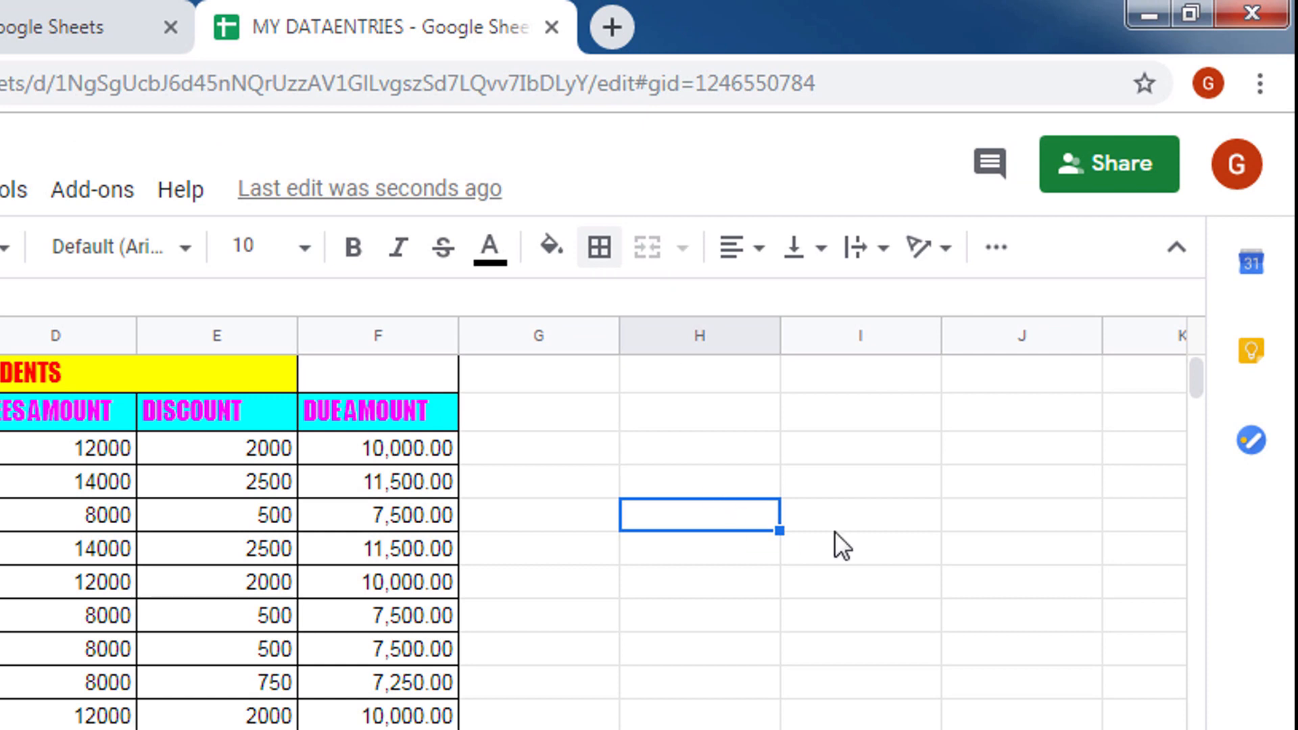
Step: Merge all cells of the empty range H3:I6 into one cell and undo the merge
{"action": "left_click", "coordinate": [718, 454]}
{"action": "mouse_move", "coordinate": [718, 453]}
{"action": "left_mouse_down"}
{"action": "mouse_move", "coordinate": [743, 541]}
{"action": "mouse_move", "coordinate": [860, 528]}
{"action": "mouse_move", "coordinate": [902, 557]}
{"action": "left_mouse_up"}
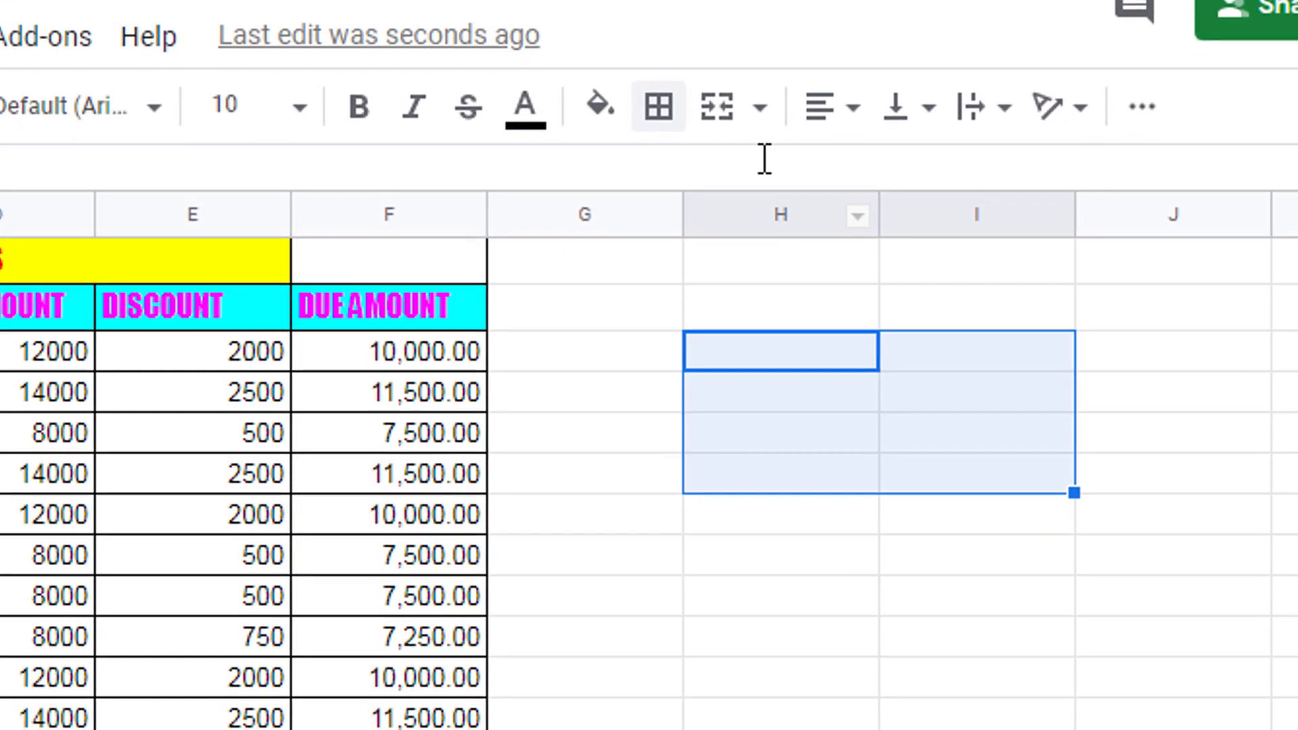
{"action": "left_click", "coordinate": [700, 215]}
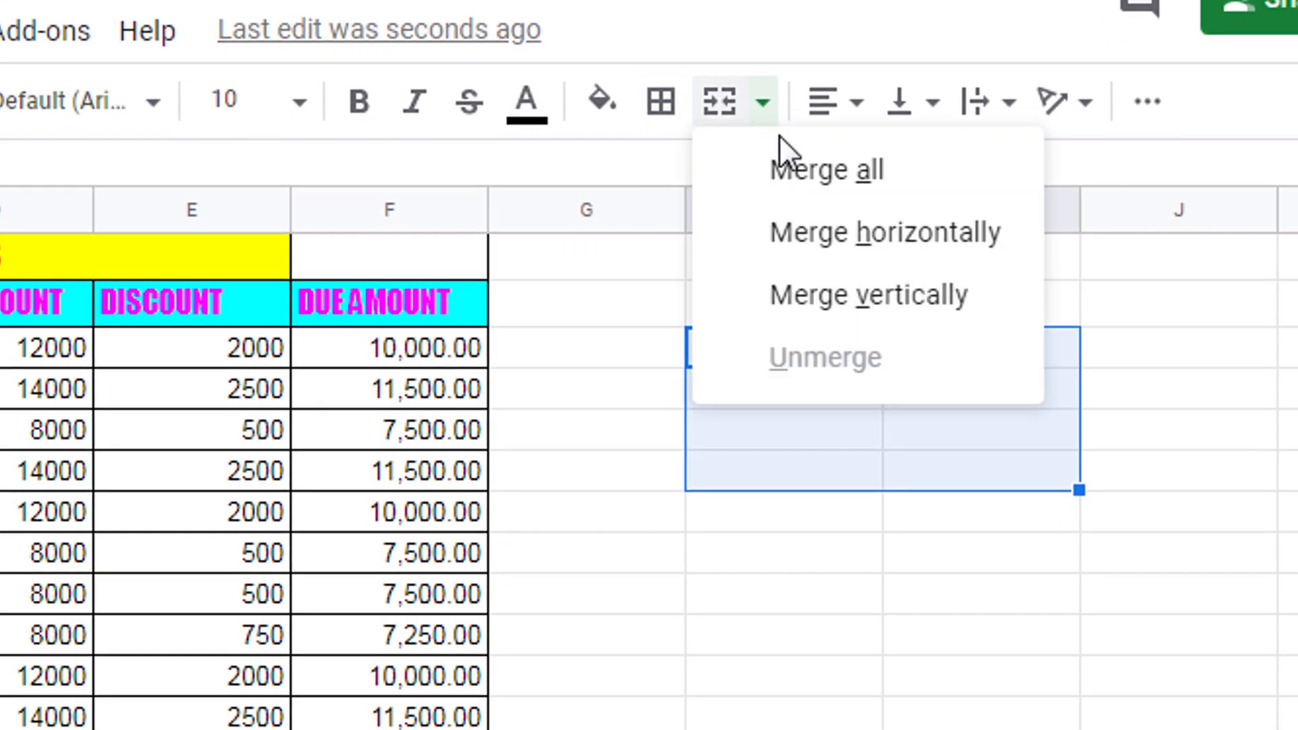
{"action": "left_click", "coordinate": [783, 170]}
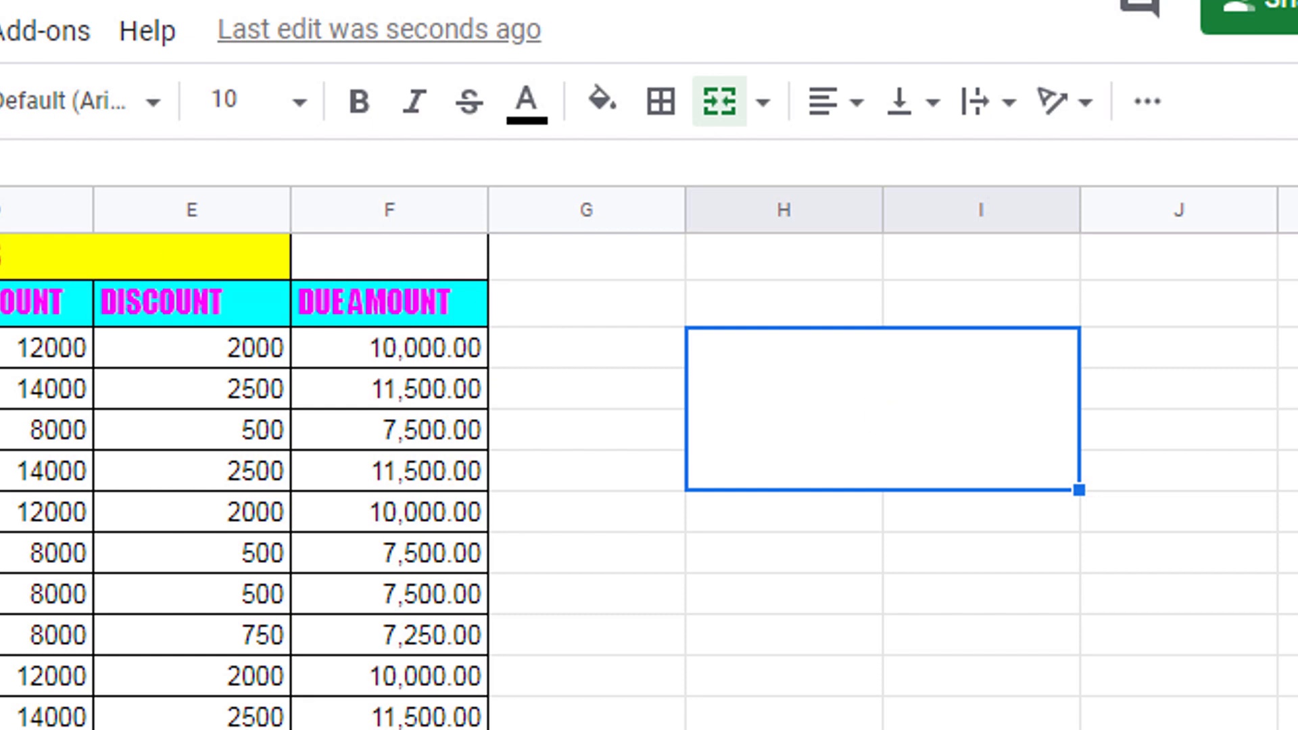
{"action": "key", "text": "ctrl+z"}
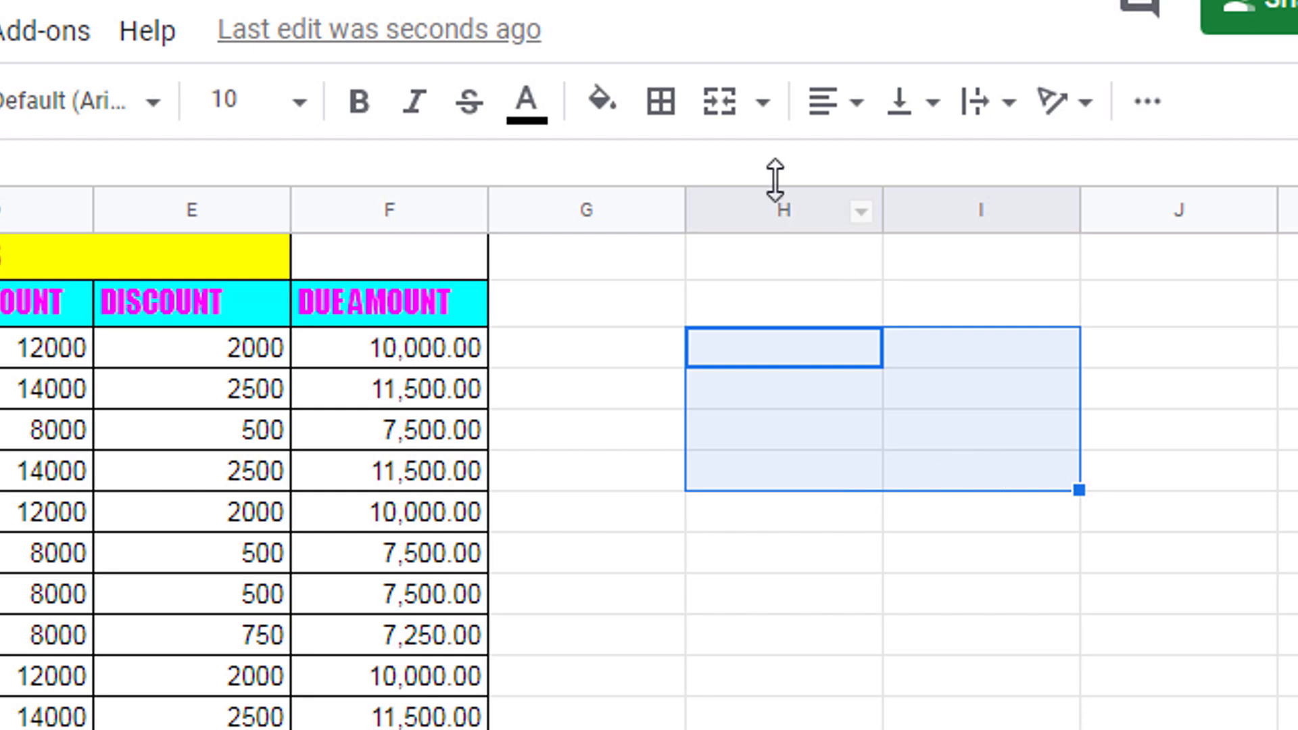
Step: Merge H3:I6 horizontally, check the merged rows by moving through them, and undo the merge
{"action": "left_click", "coordinate": [765, 107]}
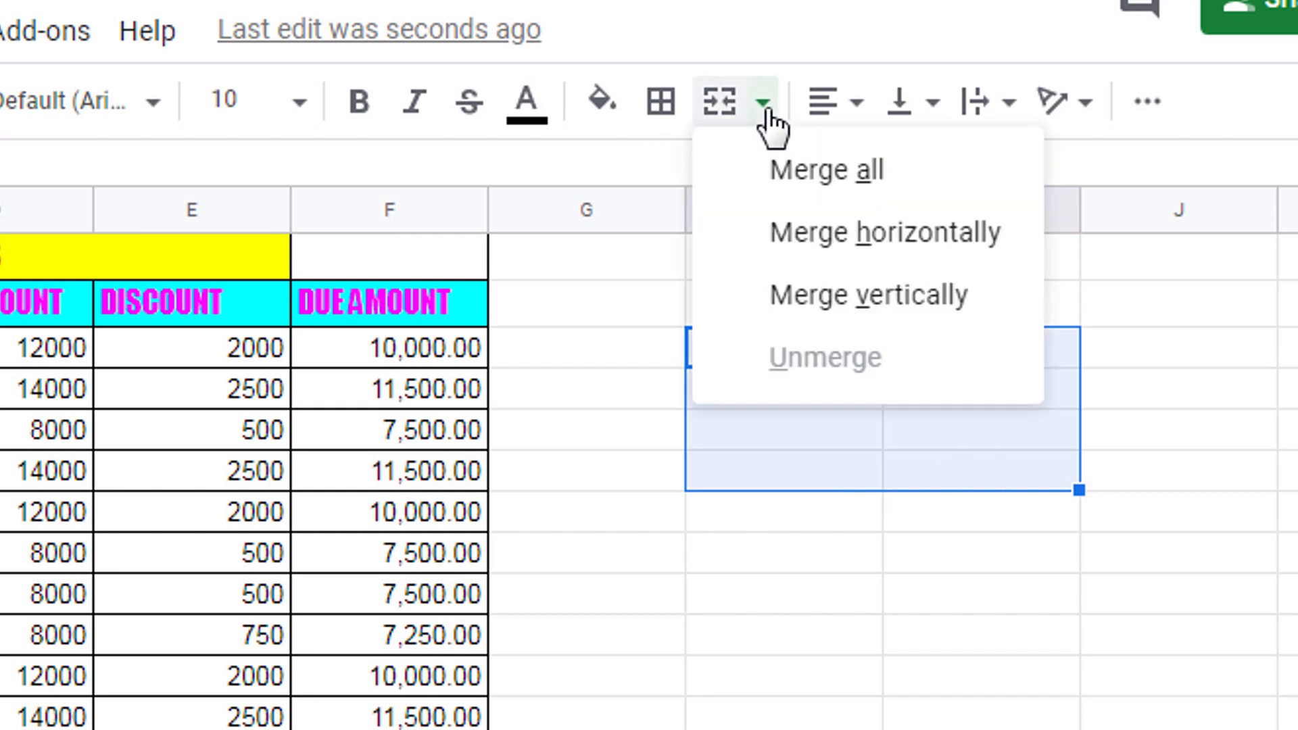
{"action": "left_click", "coordinate": [814, 232]}
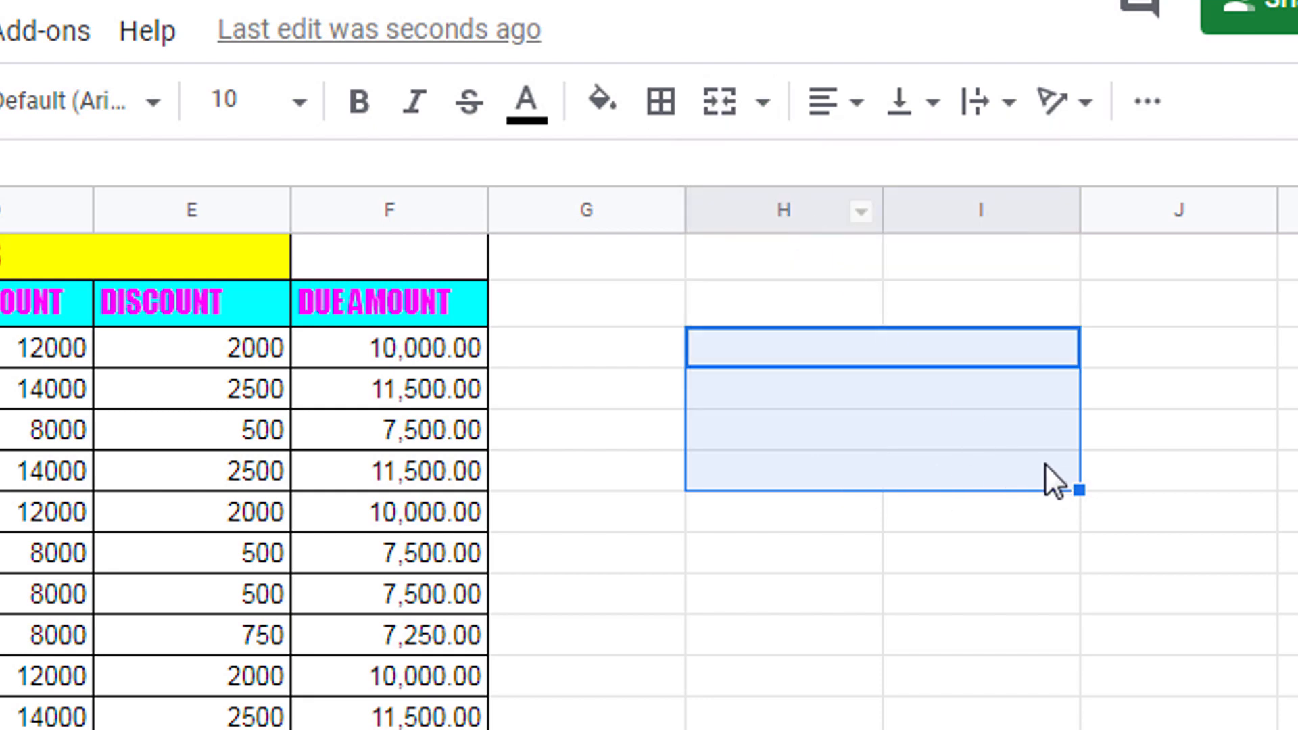
{"action": "left_click", "coordinate": [991, 389]}
{"action": "key", "text": "Down"}
{"action": "key", "text": "Down"}
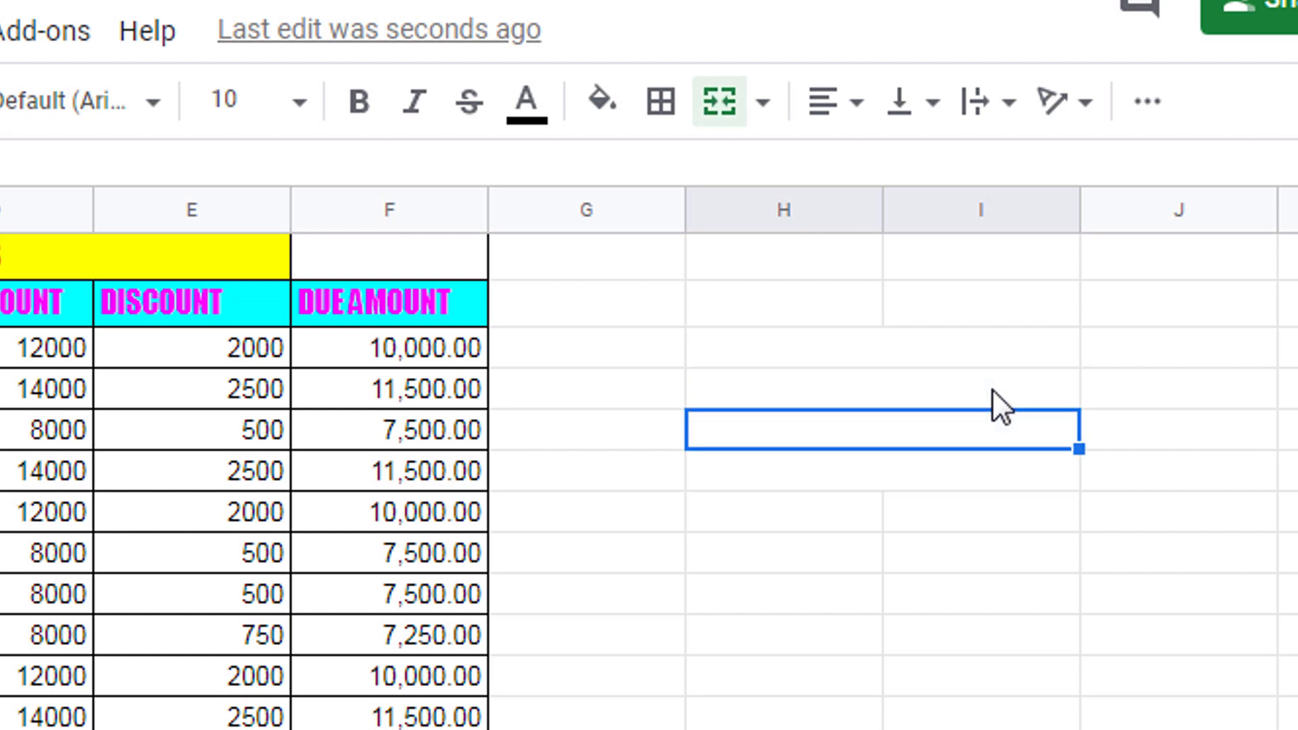
{"action": "key", "text": "Up"}
{"action": "key", "text": "Up"}
{"action": "key", "text": "Up"}
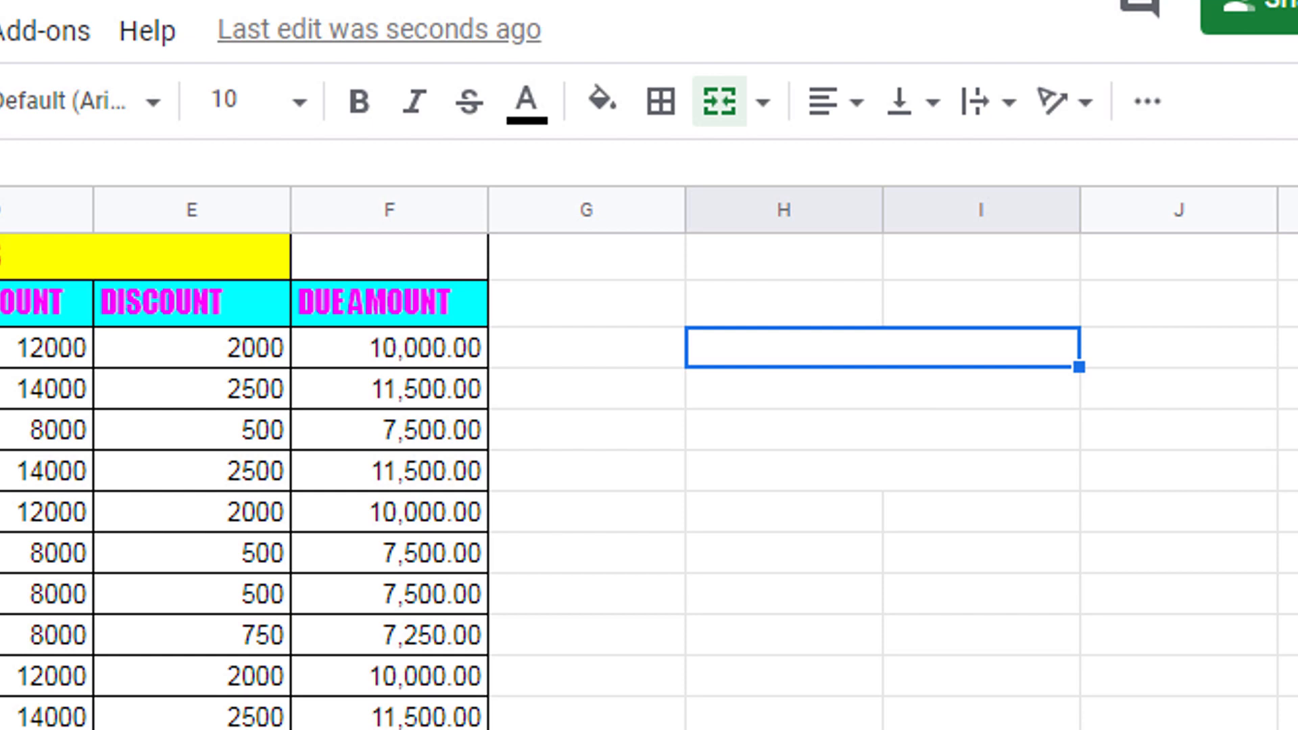
{"action": "key", "text": "ctrl+z"}
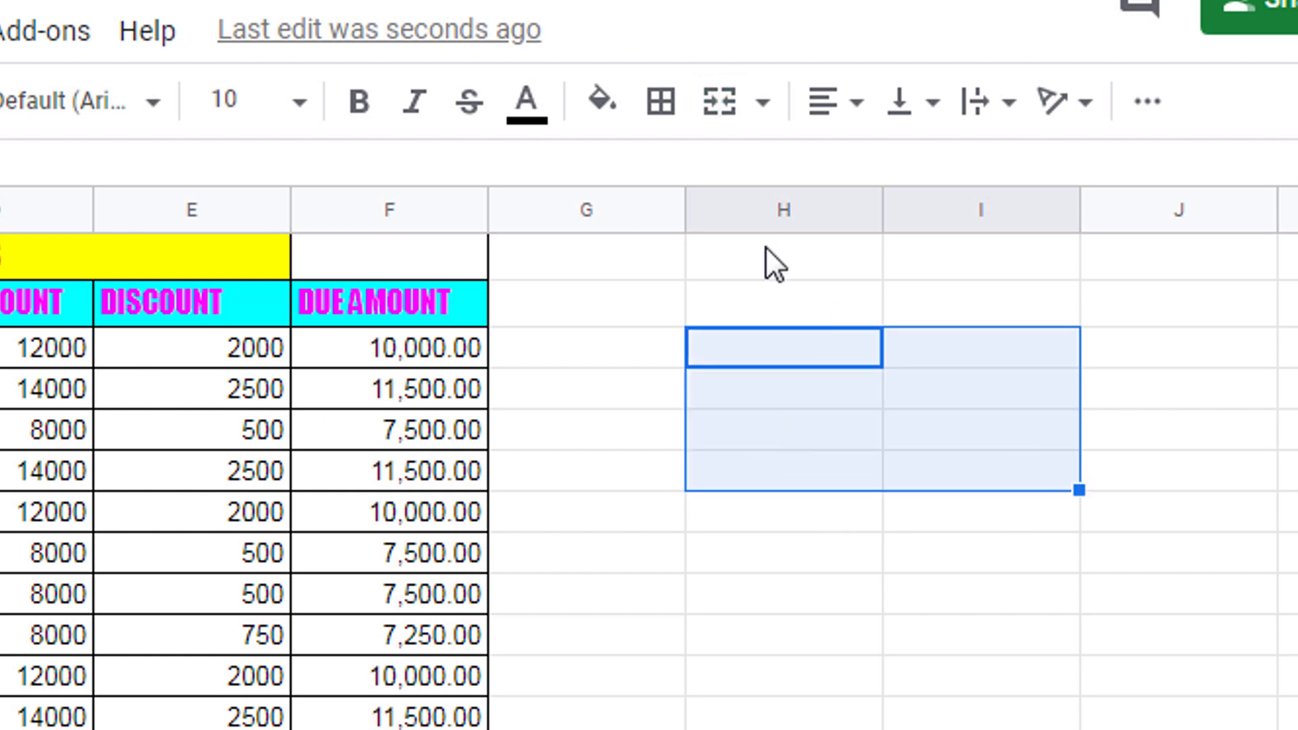
Step: Merge H3:I6 vertically, and unmerge the range again
{"action": "left_click", "coordinate": [764, 103]}
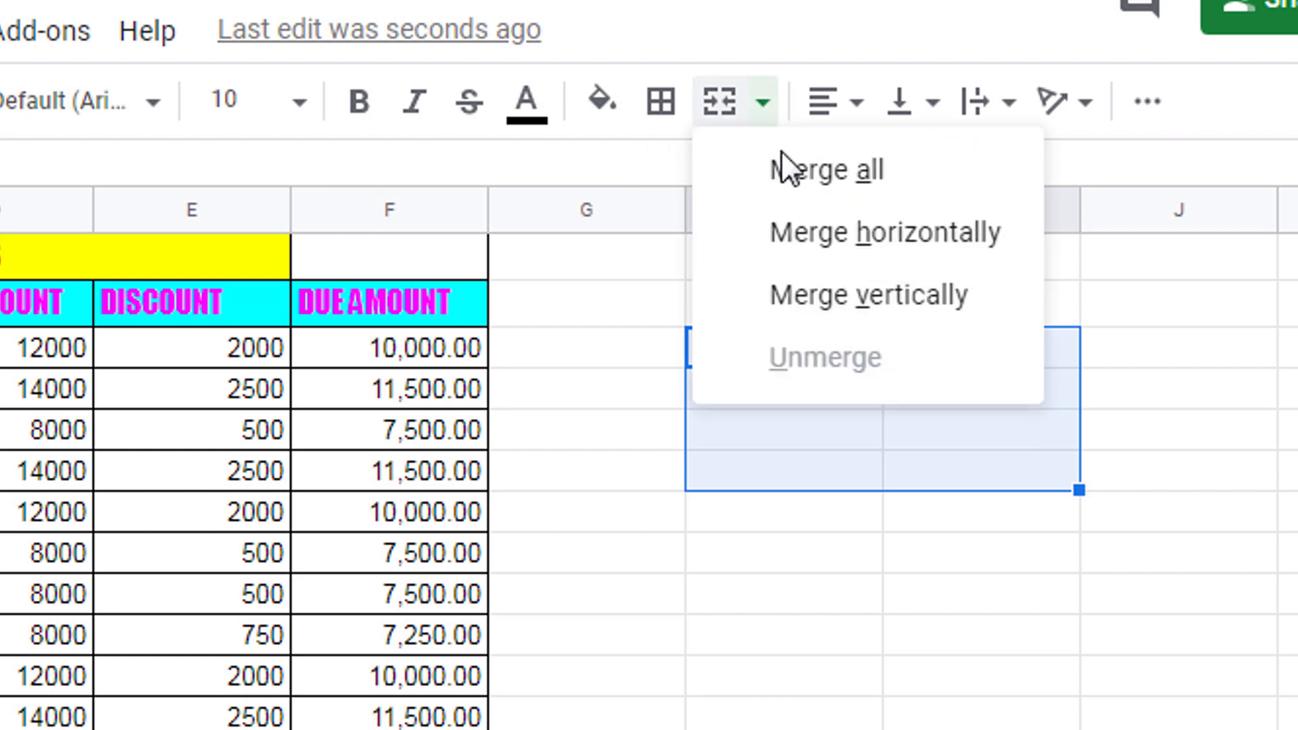
{"action": "left_click", "coordinate": [803, 299]}
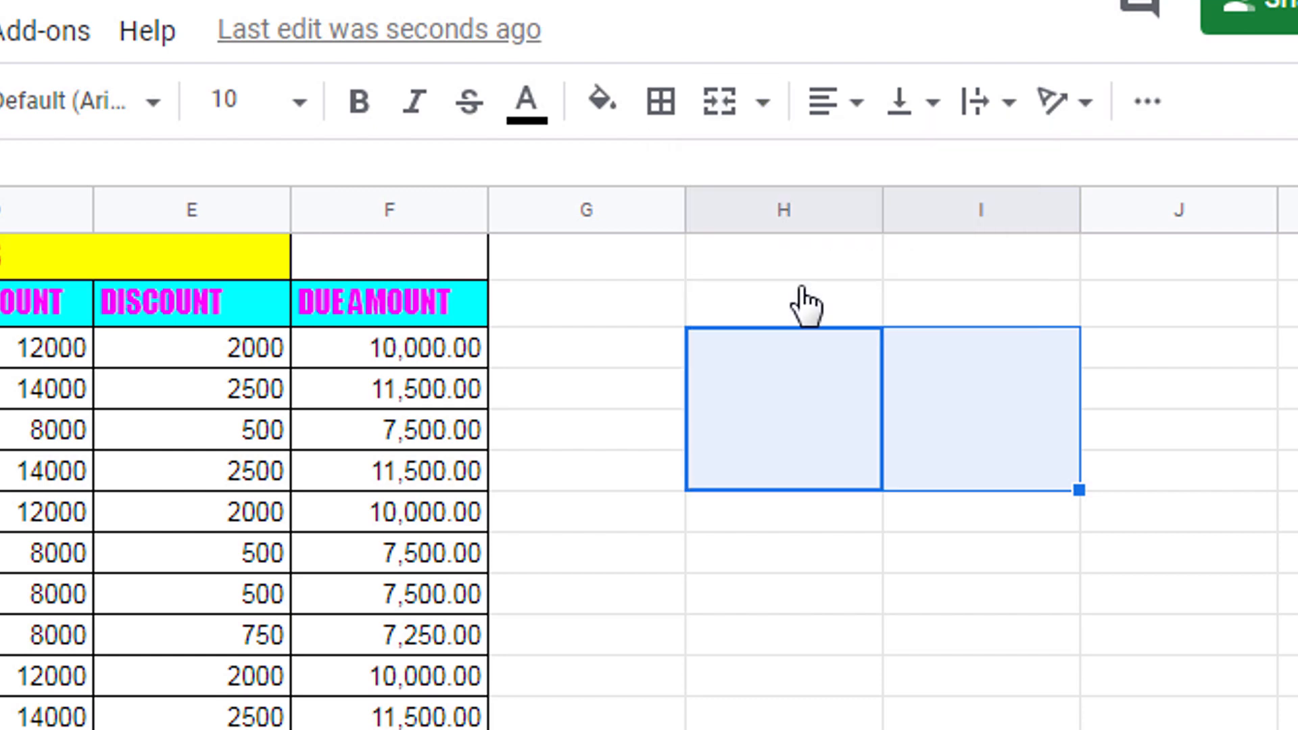
{"action": "left_click", "coordinate": [763, 103]}
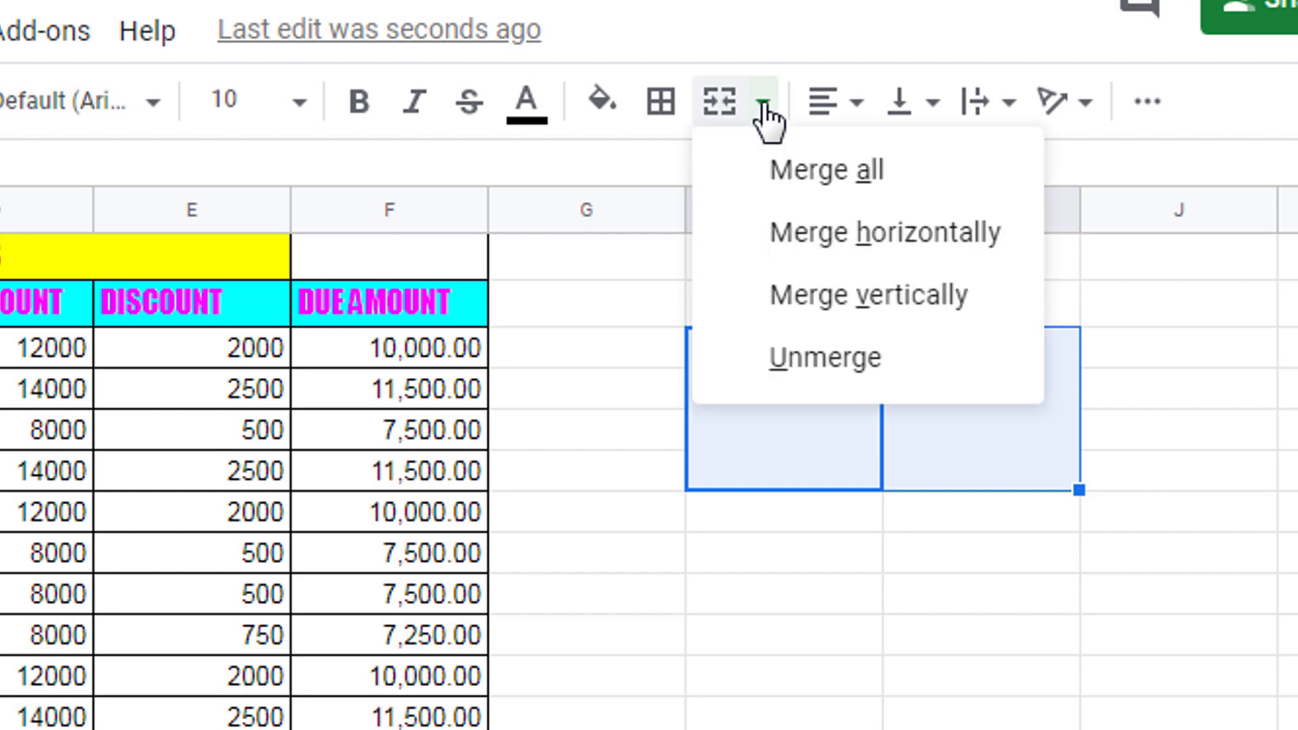
{"action": "left_click", "coordinate": [842, 357]}
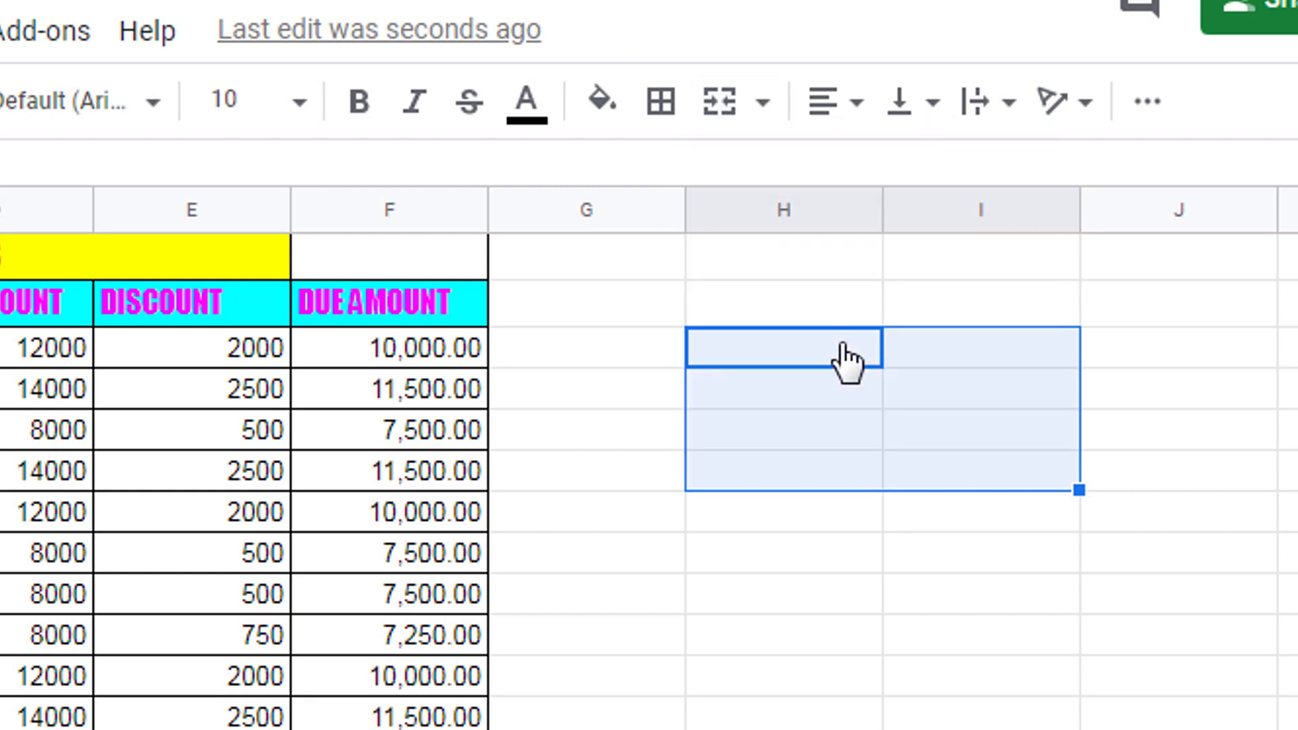
{"action": "left_click", "coordinate": [863, 101]}
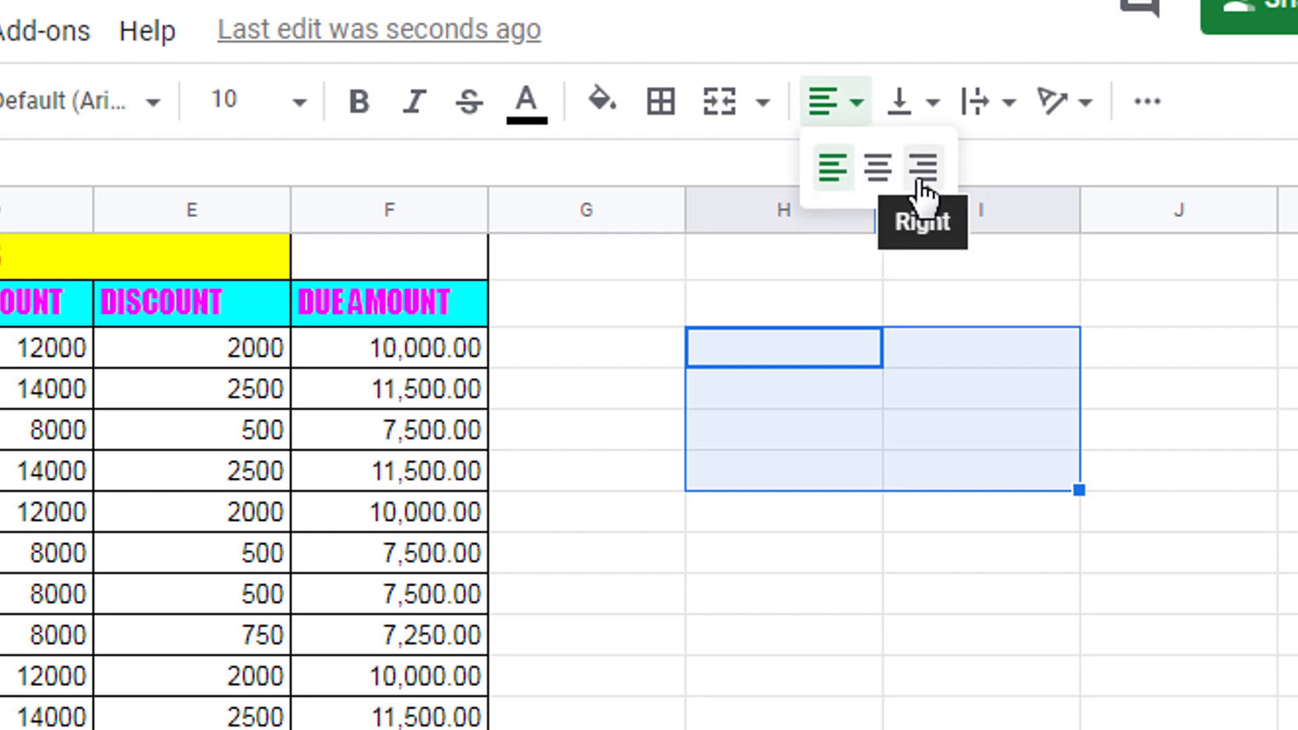
{"action": "left_click", "coordinate": [934, 103]}
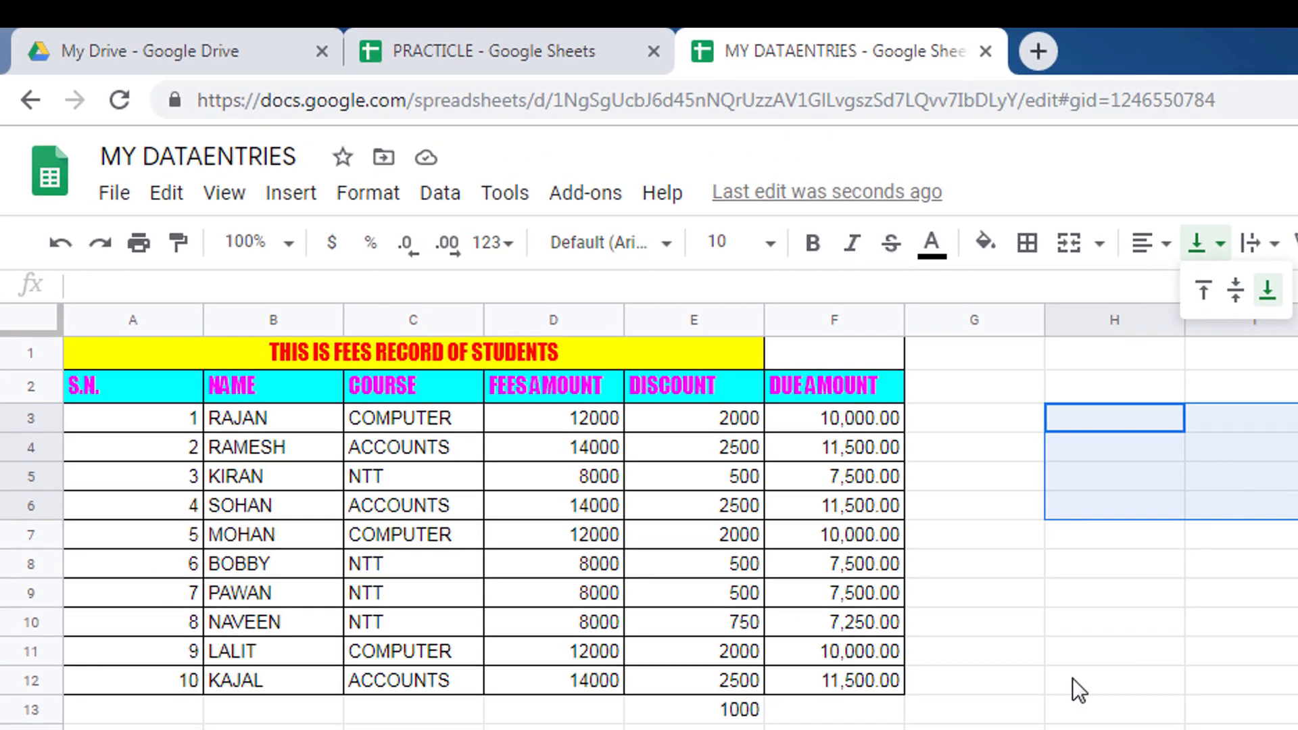
{"action": "left_click", "coordinate": [1073, 691]}
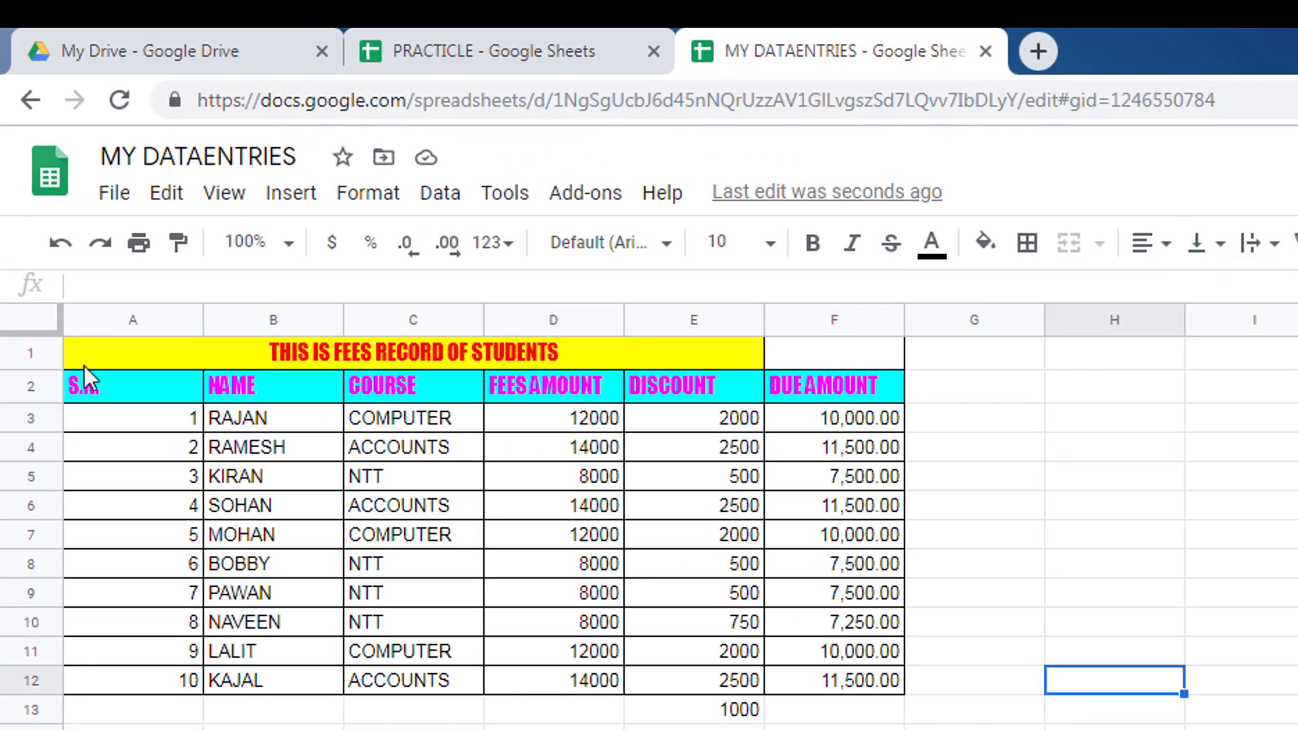
Step: Increase the height of row 1 and align the title THIS IS FEES RECORD OF STUDENTS vertically to the middle
{"action": "left_click_drag", "start_coordinate": [46, 369], "coordinate": [49, 419]}
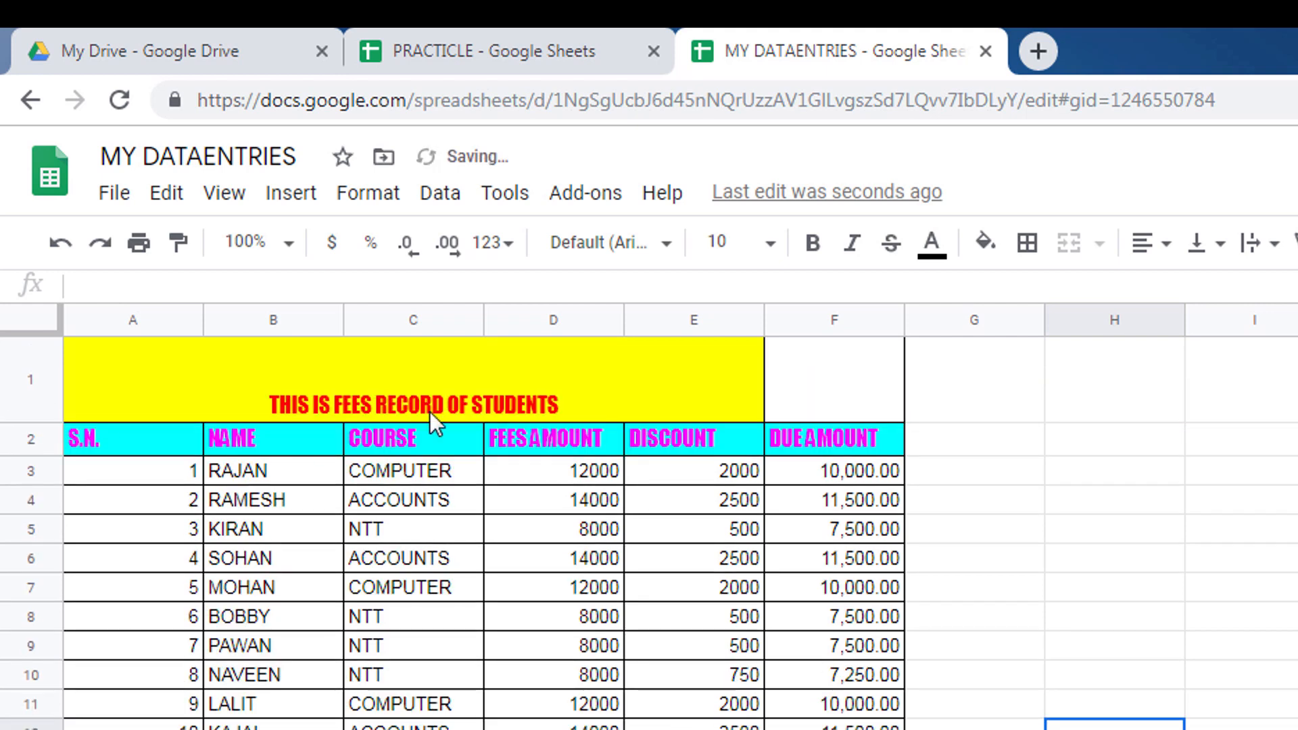
{"action": "left_click", "coordinate": [427, 376]}
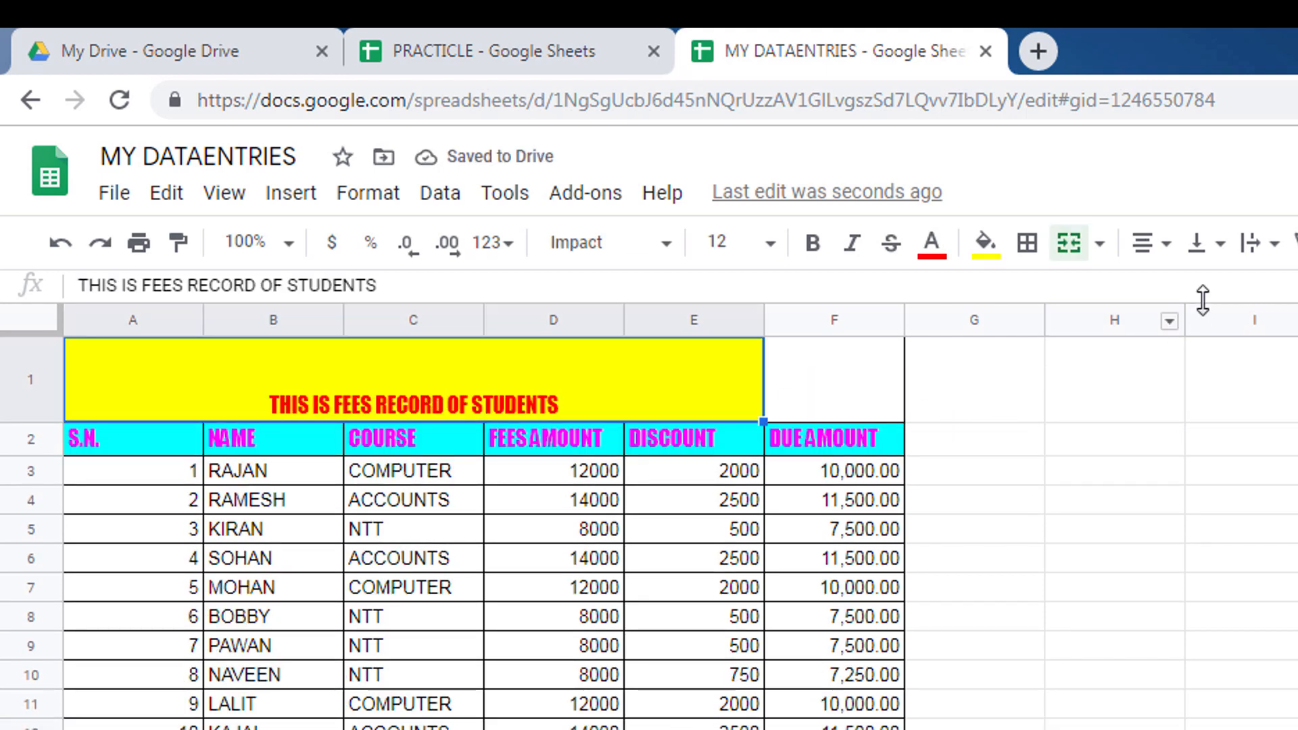
{"action": "left_click", "coordinate": [1201, 243]}
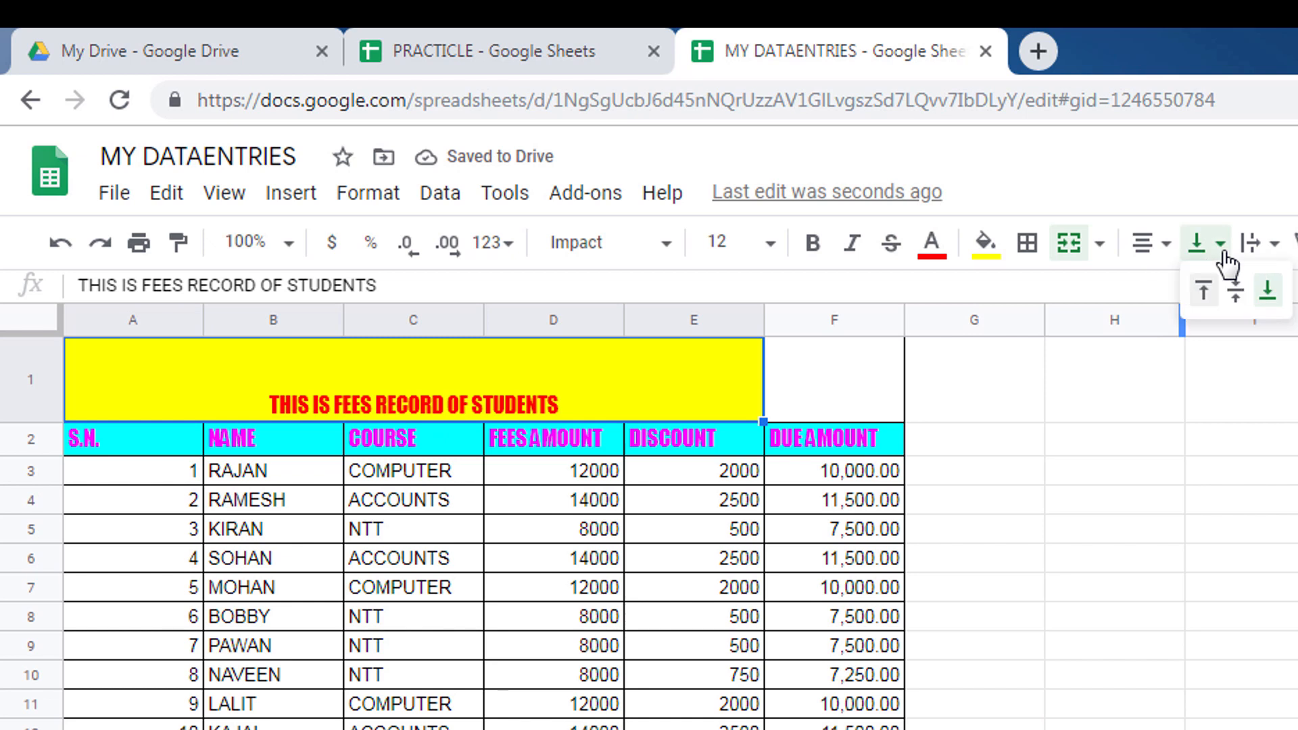
{"action": "left_click", "coordinate": [1235, 293]}
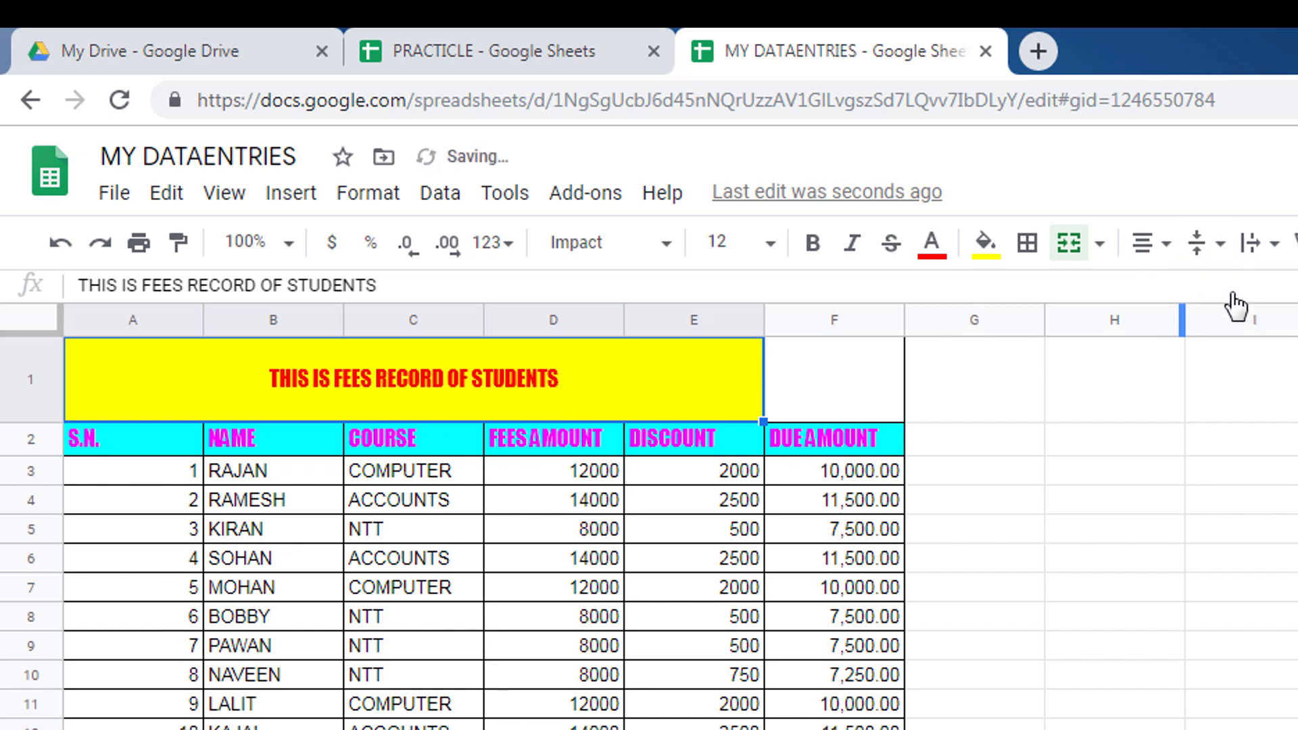
{"action": "left_click", "coordinate": [1221, 252]}
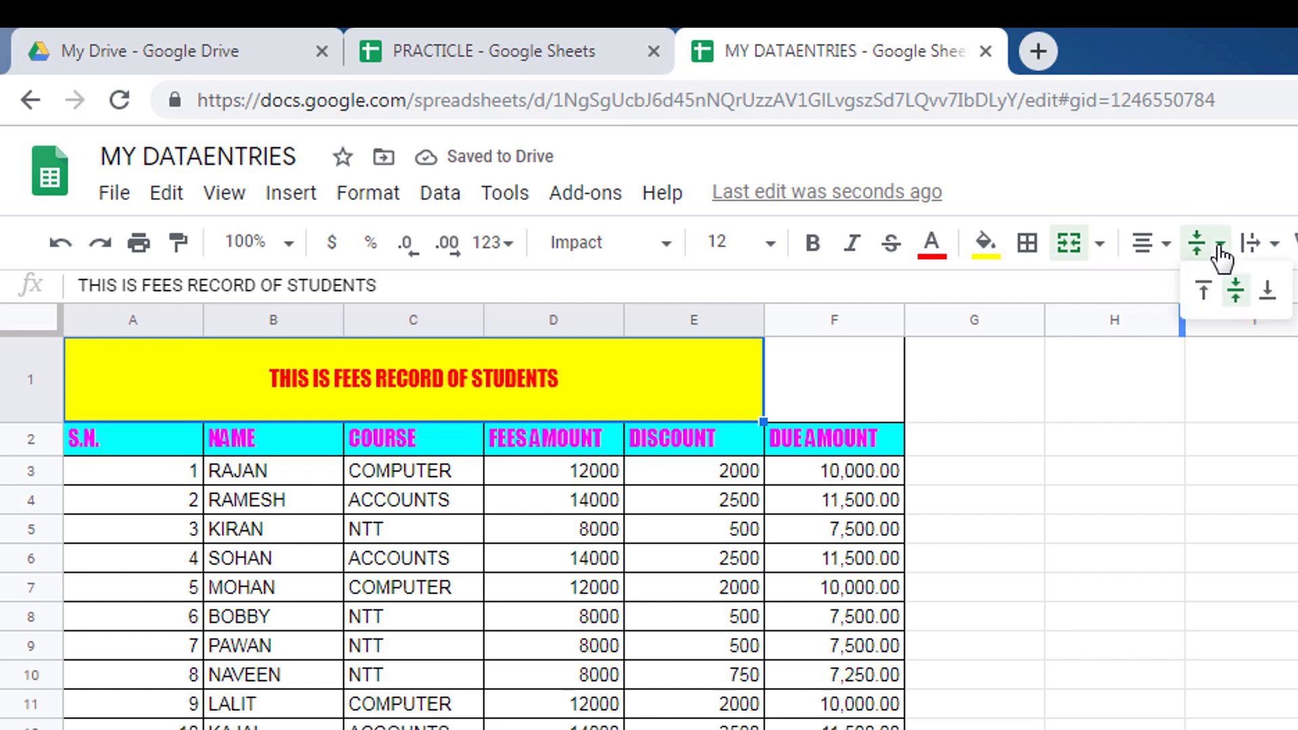
Step: Align the title THIS IS FEES RECORD OF STUDENTS vertically to the bottom of its cell
{"action": "left_click", "coordinate": [1267, 290]}
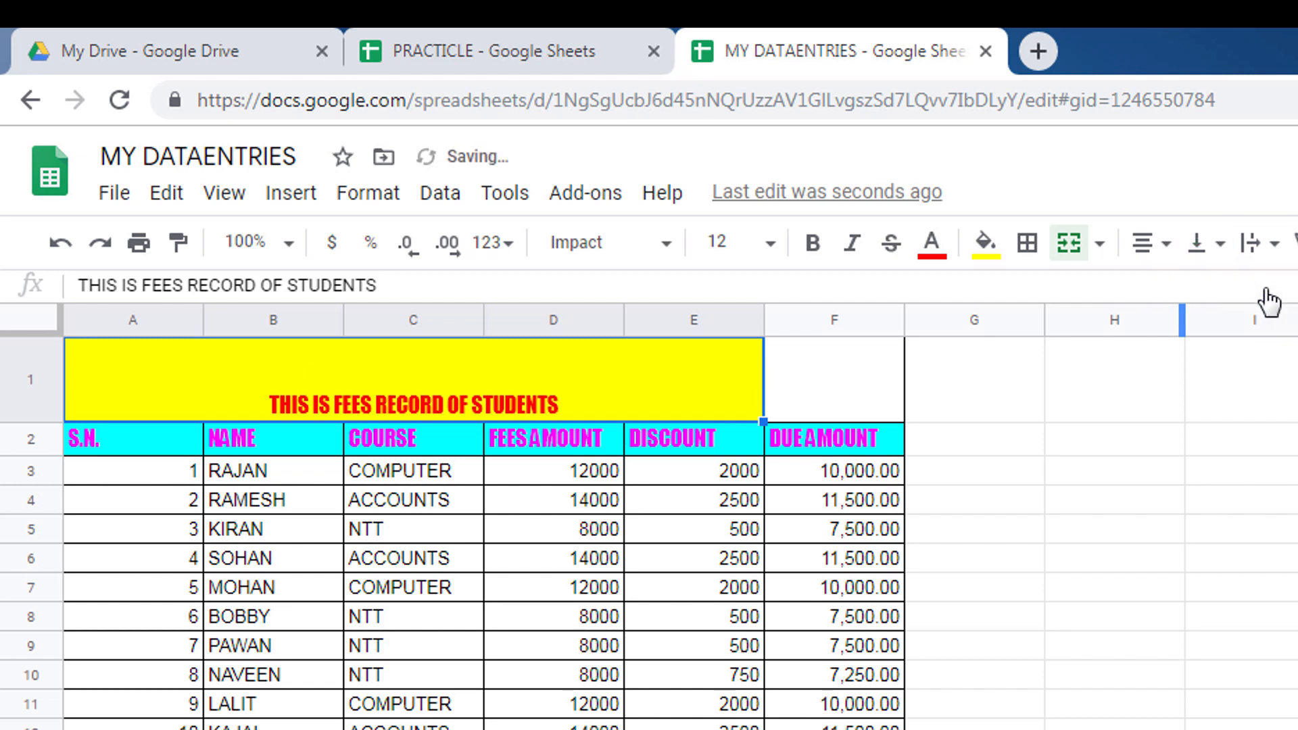
{"action": "left_click", "coordinate": [1273, 252]}
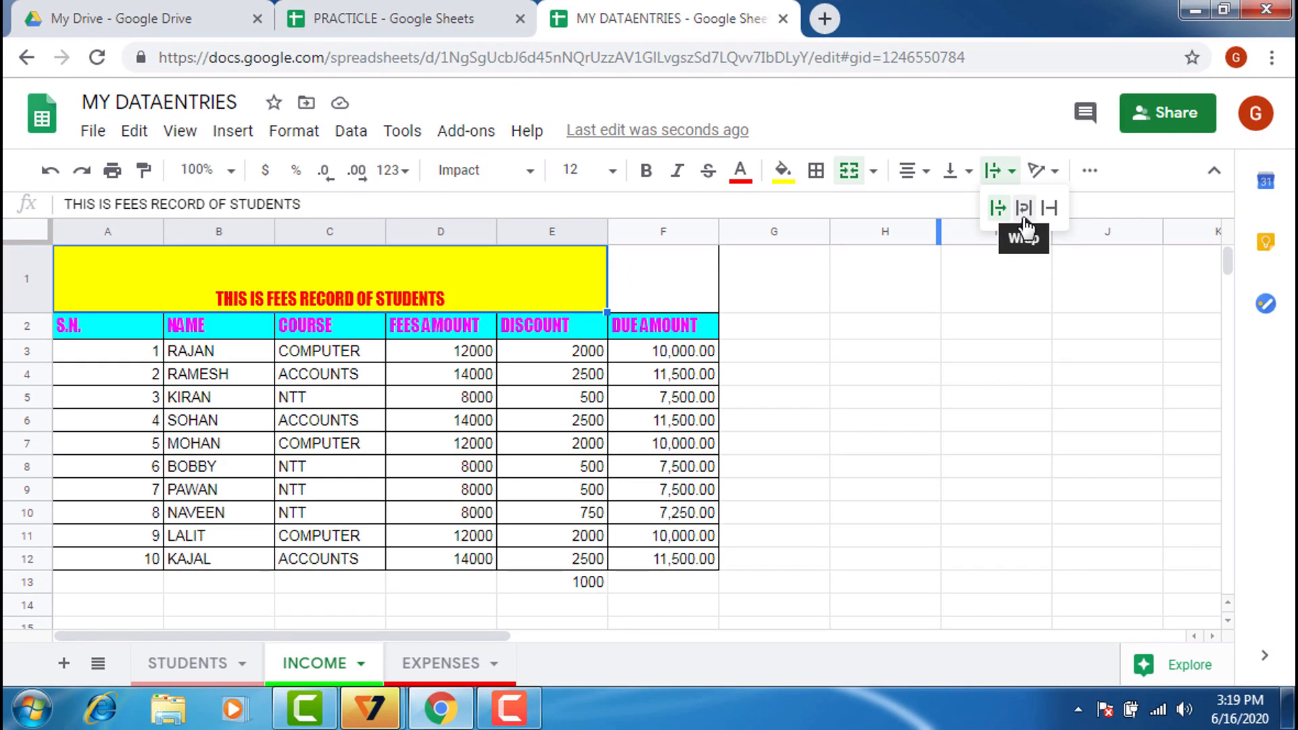
Step: Enter THIS IS COMPUTER in the empty cell H4
{"action": "left_click", "coordinate": [931, 381]}
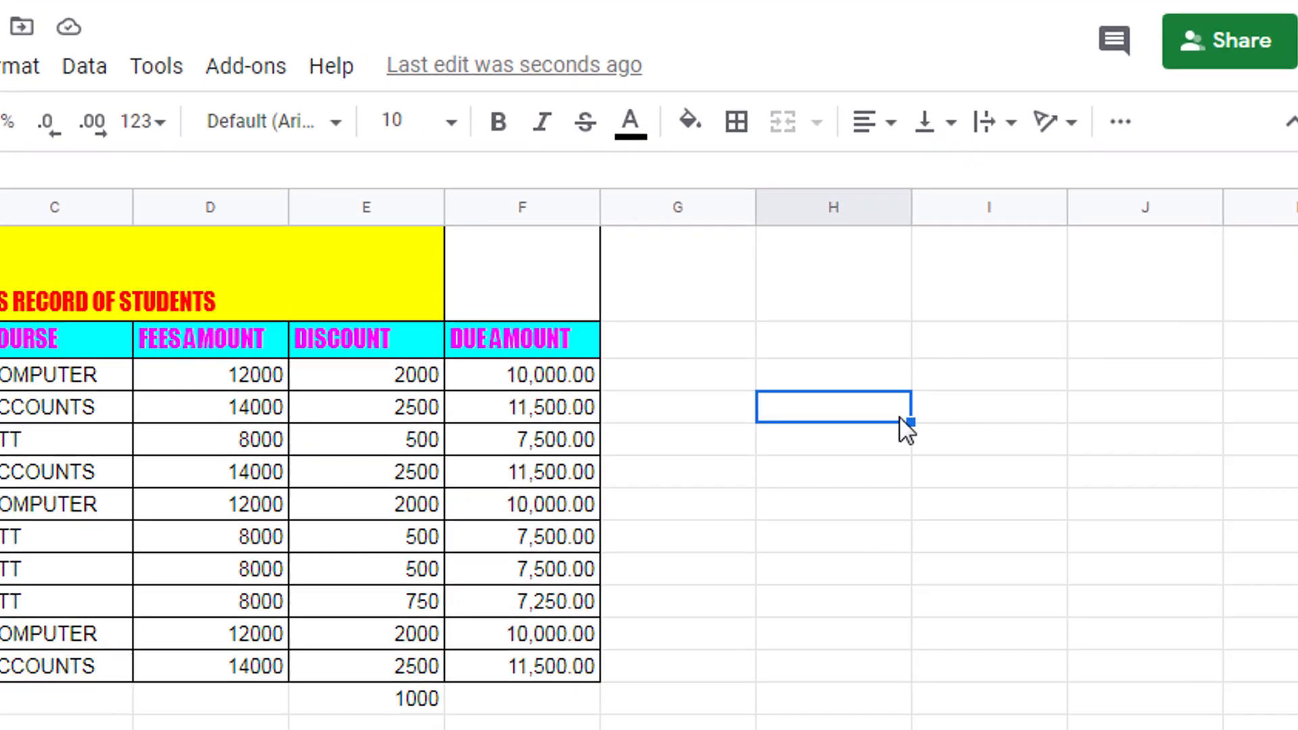
{"action": "type", "text": "THIS I"}
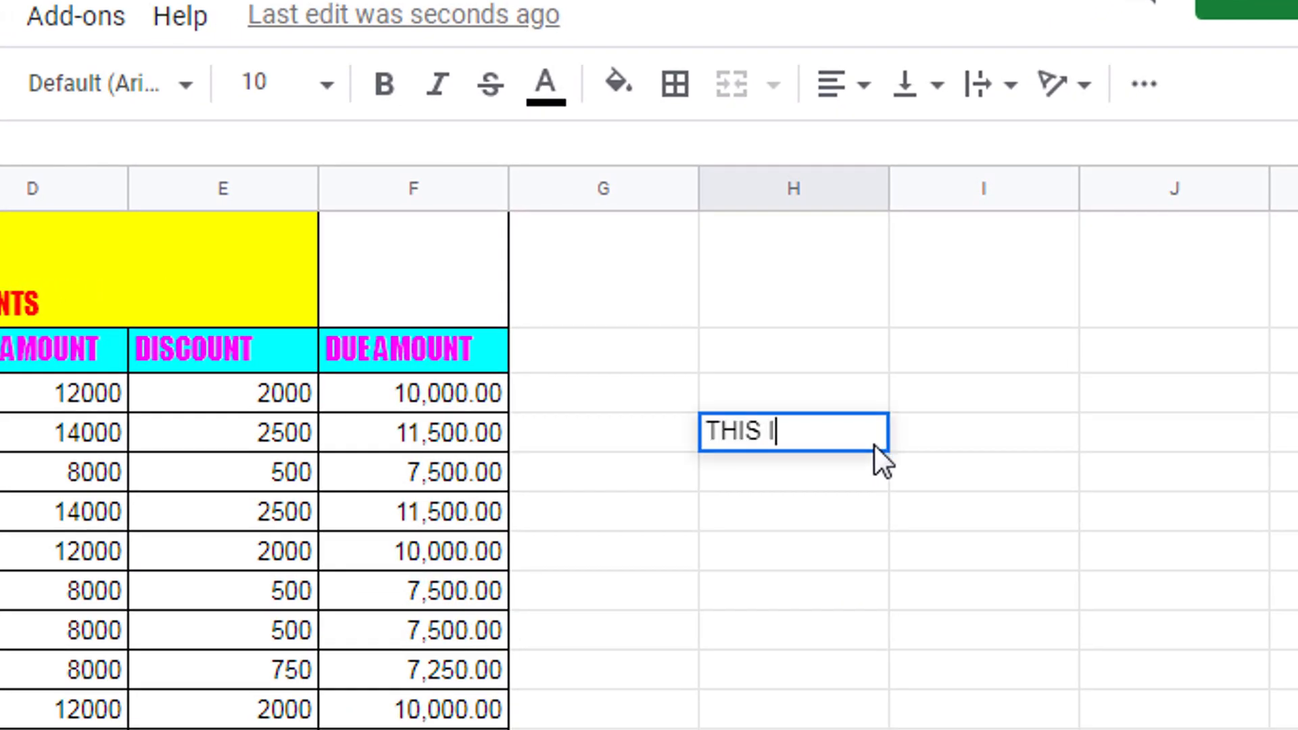
{"action": "type", "text": "S COMPU"}
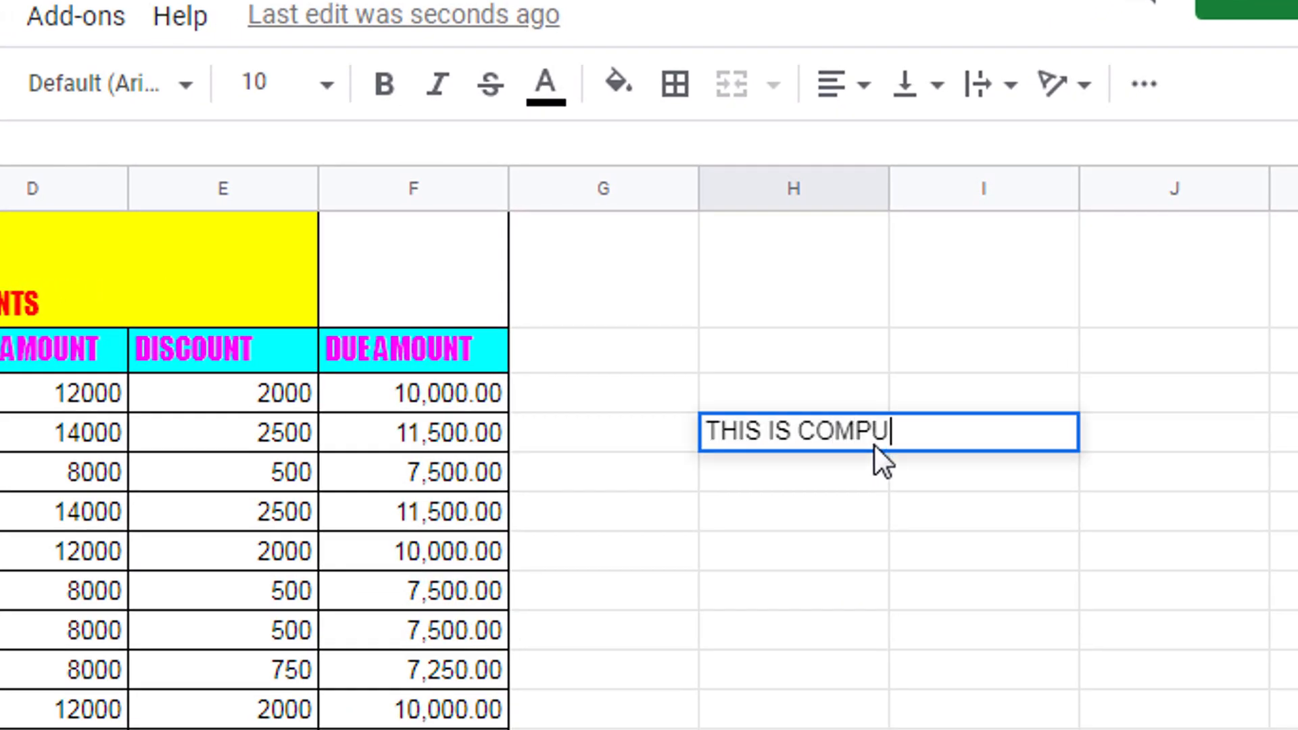
{"action": "type", "text": "TER"}
{"action": "left_click", "coordinate": [872, 528]}
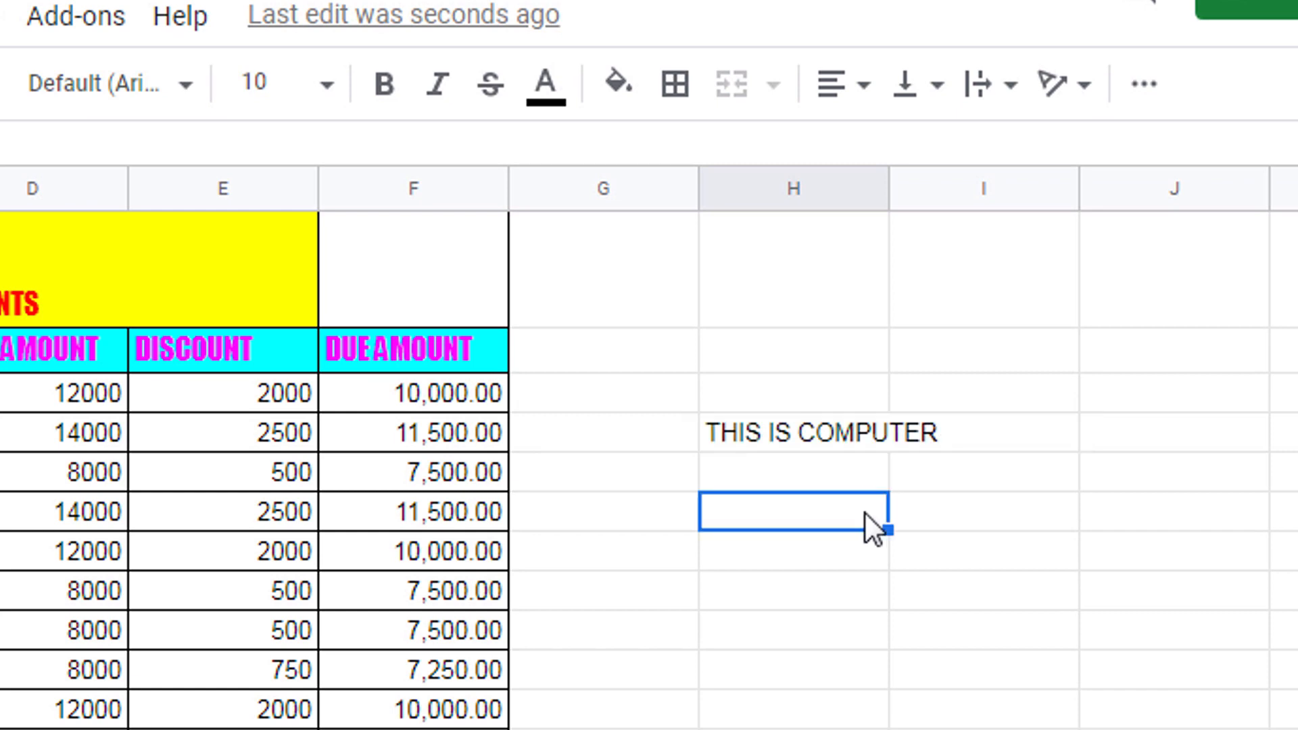
Step: Wrap the text in cell H4, and change its text wrapping to Clip
{"action": "left_click", "coordinate": [837, 433]}
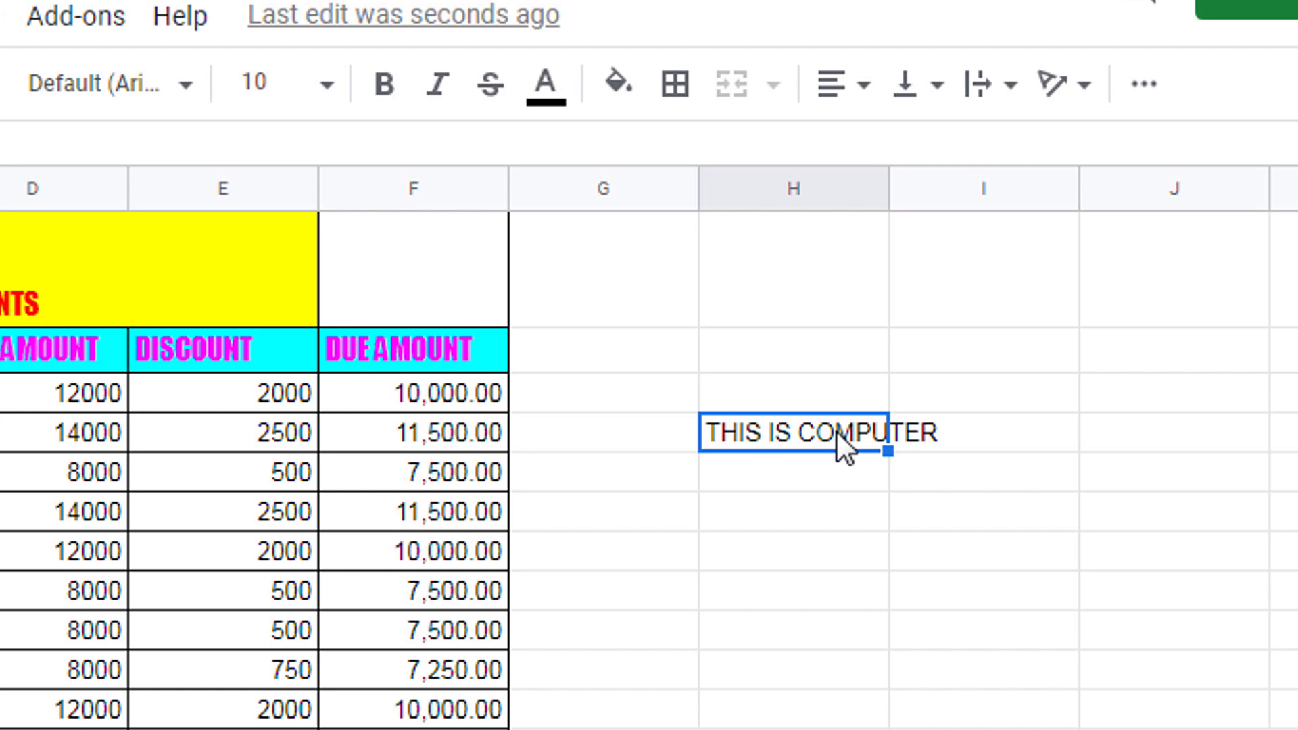
{"action": "left_click", "coordinate": [1012, 86]}
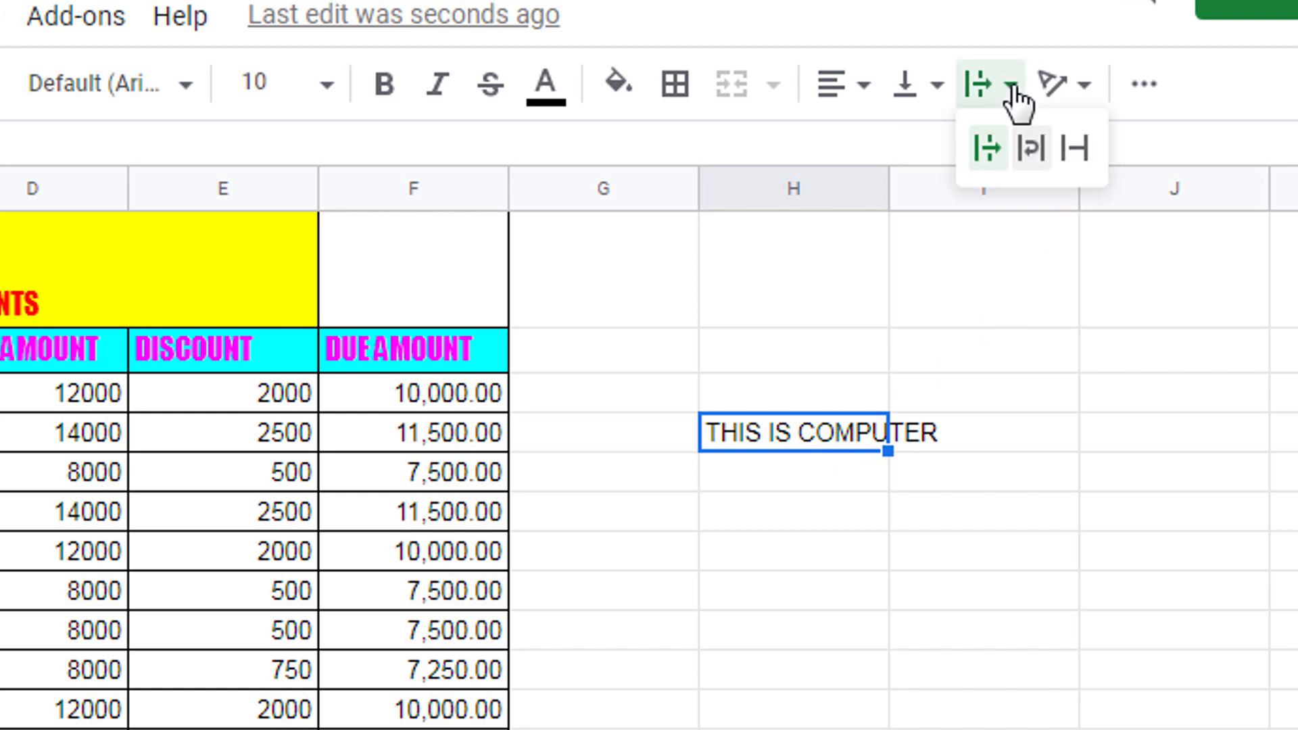
{"action": "left_click", "coordinate": [1032, 148]}
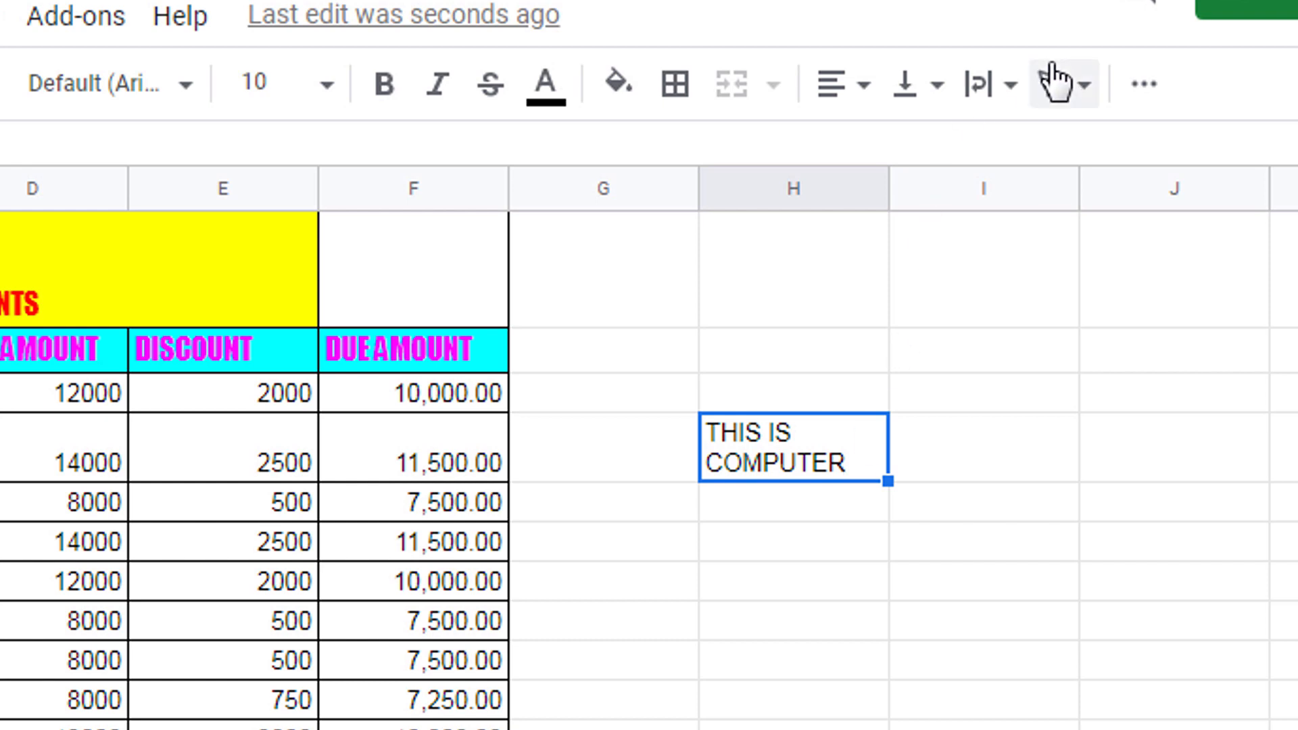
{"action": "left_click", "coordinate": [1012, 85]}
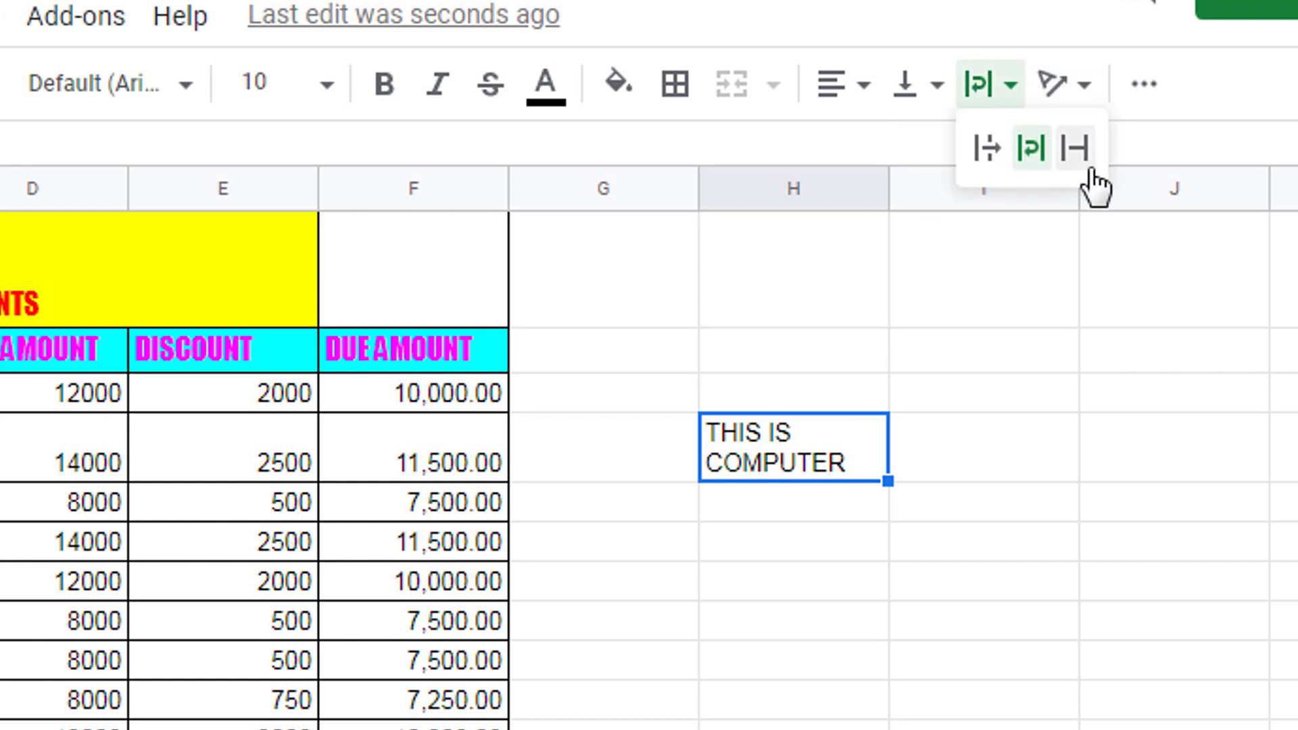
{"action": "left_click", "coordinate": [1075, 148]}
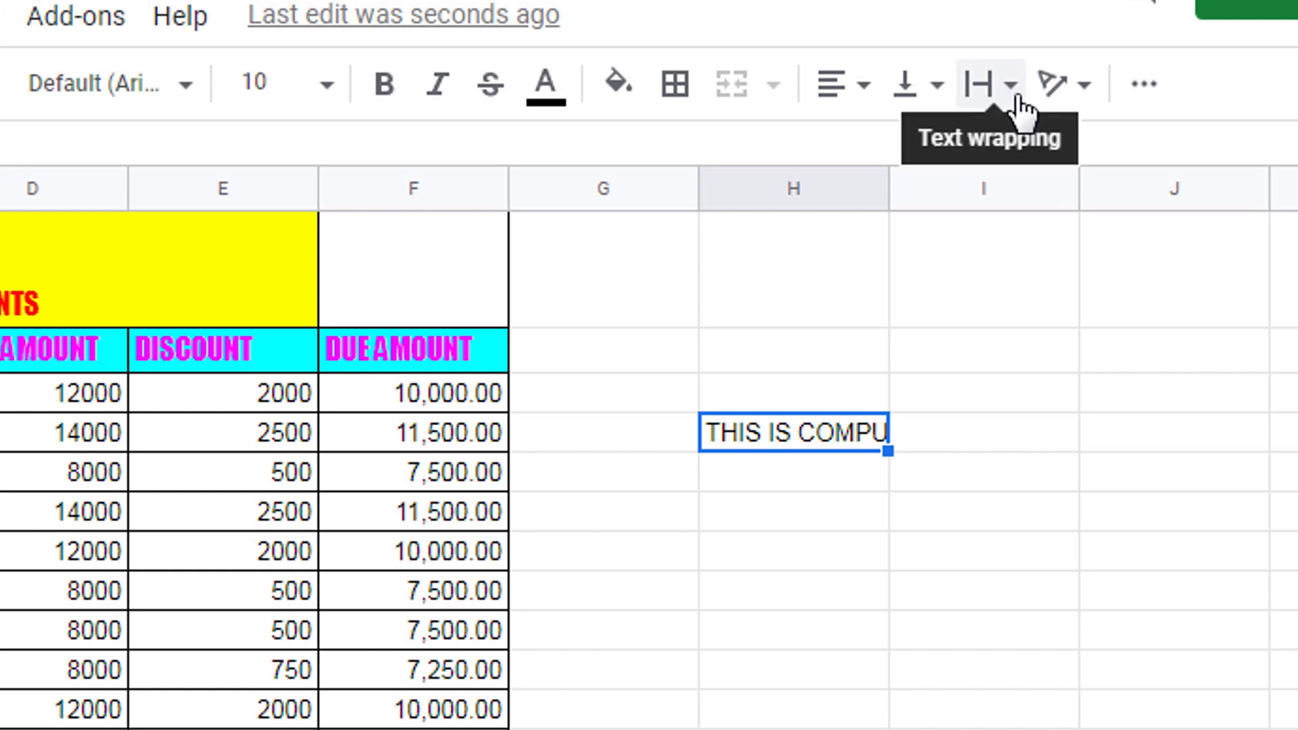
Step: Tilt the text in cell H4 upward, reset its rotation to none, and view the available custom rotation angles
{"action": "left_click", "coordinate": [1086, 91]}
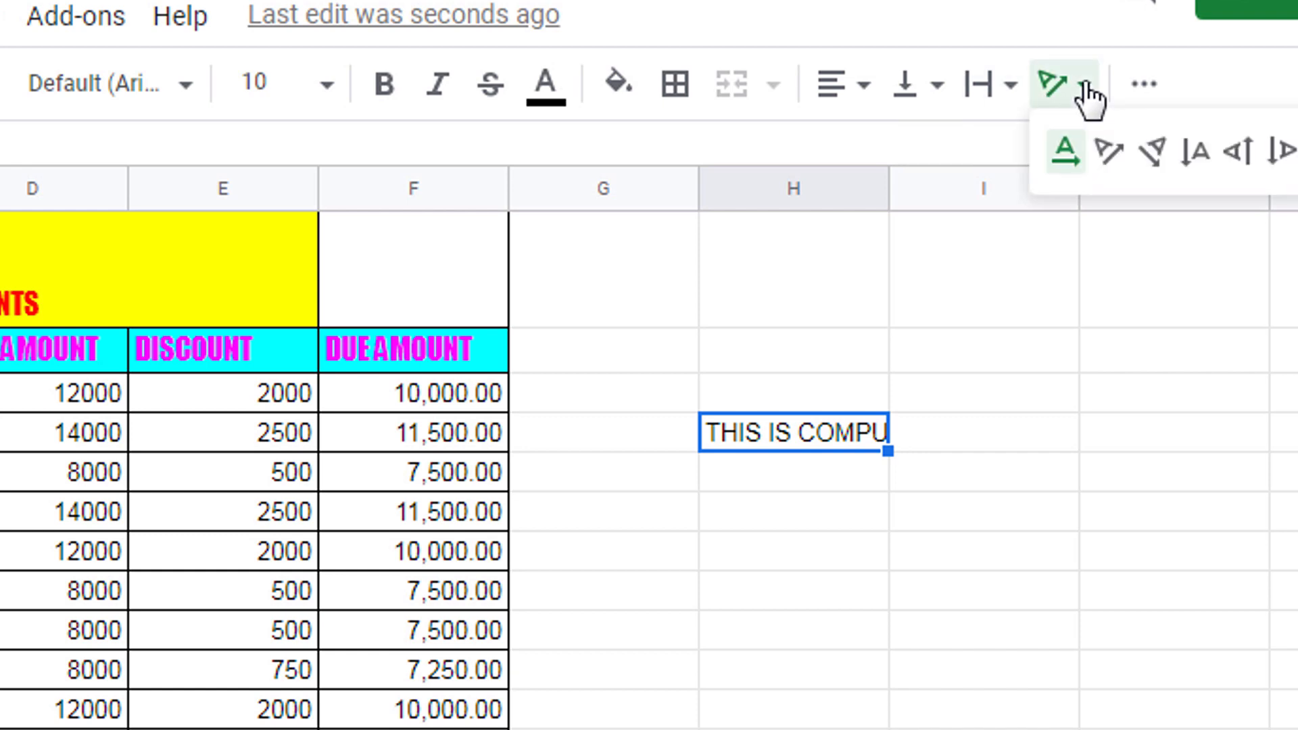
{"action": "left_click", "coordinate": [1109, 150]}
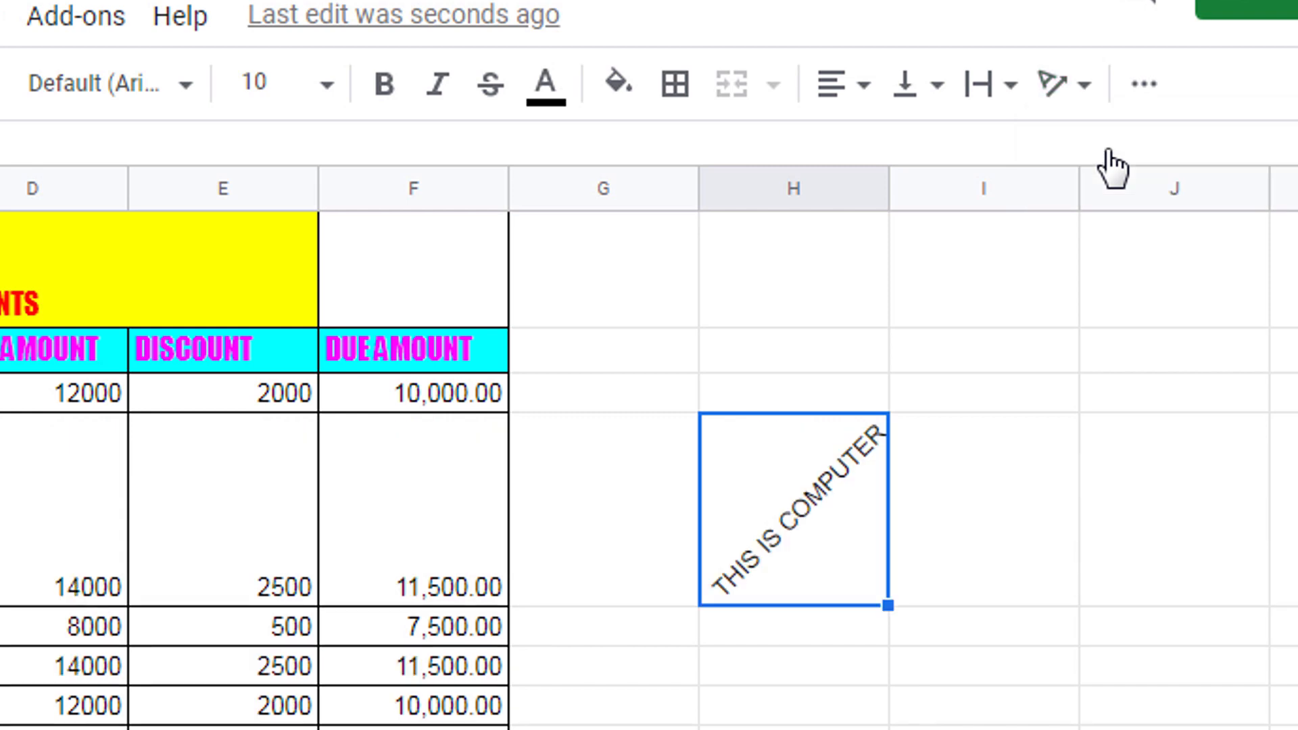
{"action": "left_click", "coordinate": [1087, 91]}
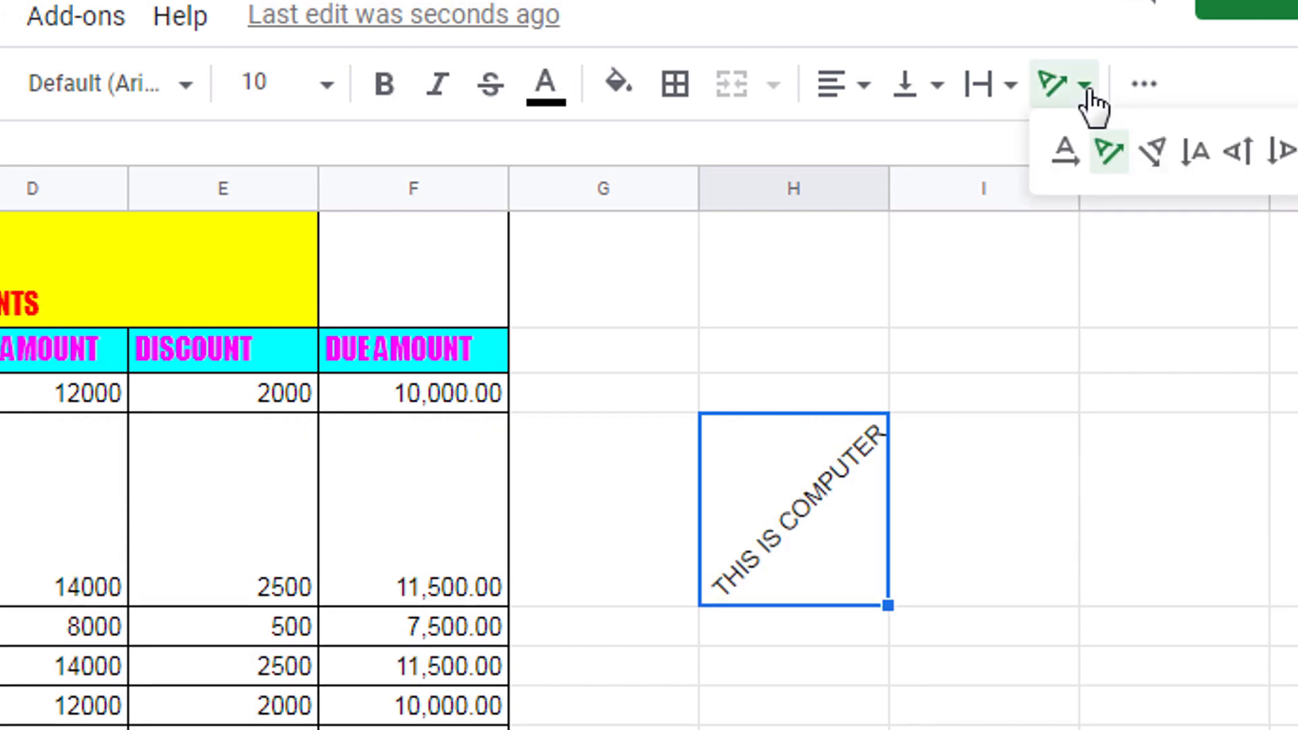
{"action": "left_click", "coordinate": [1065, 151]}
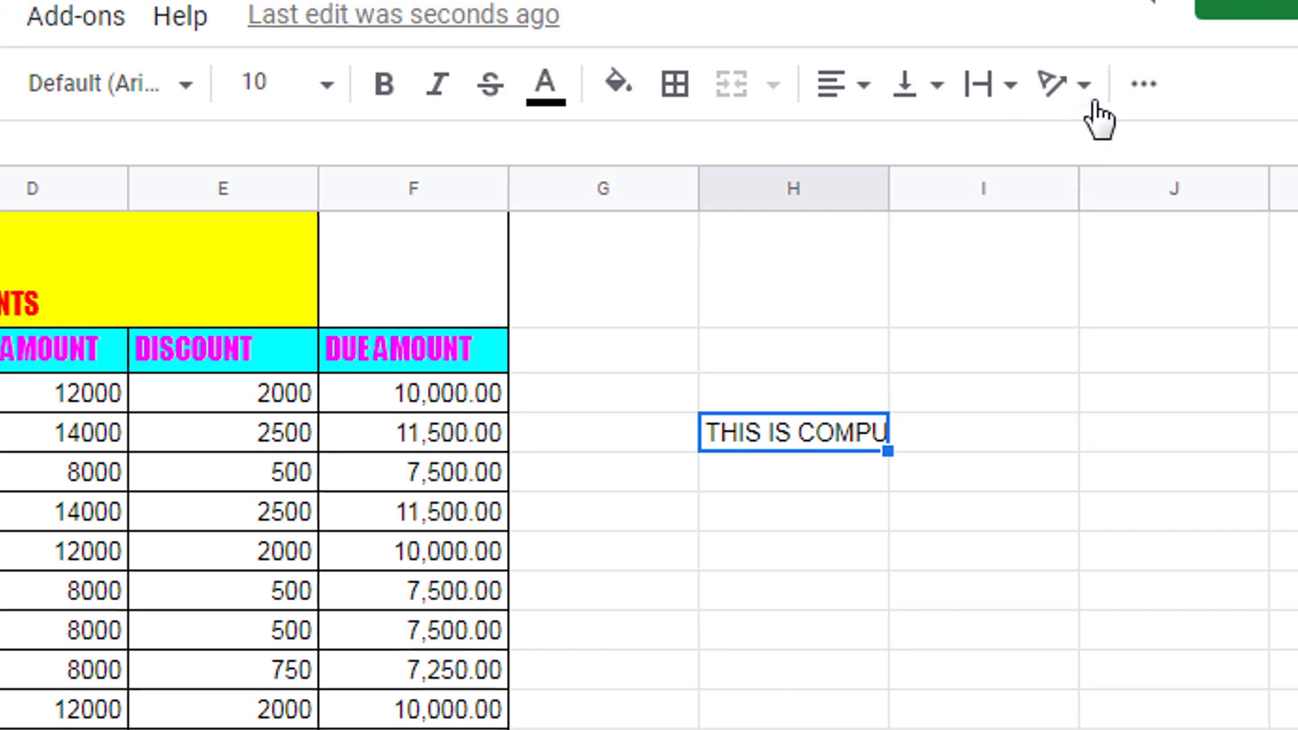
{"action": "left_click", "coordinate": [1082, 87]}
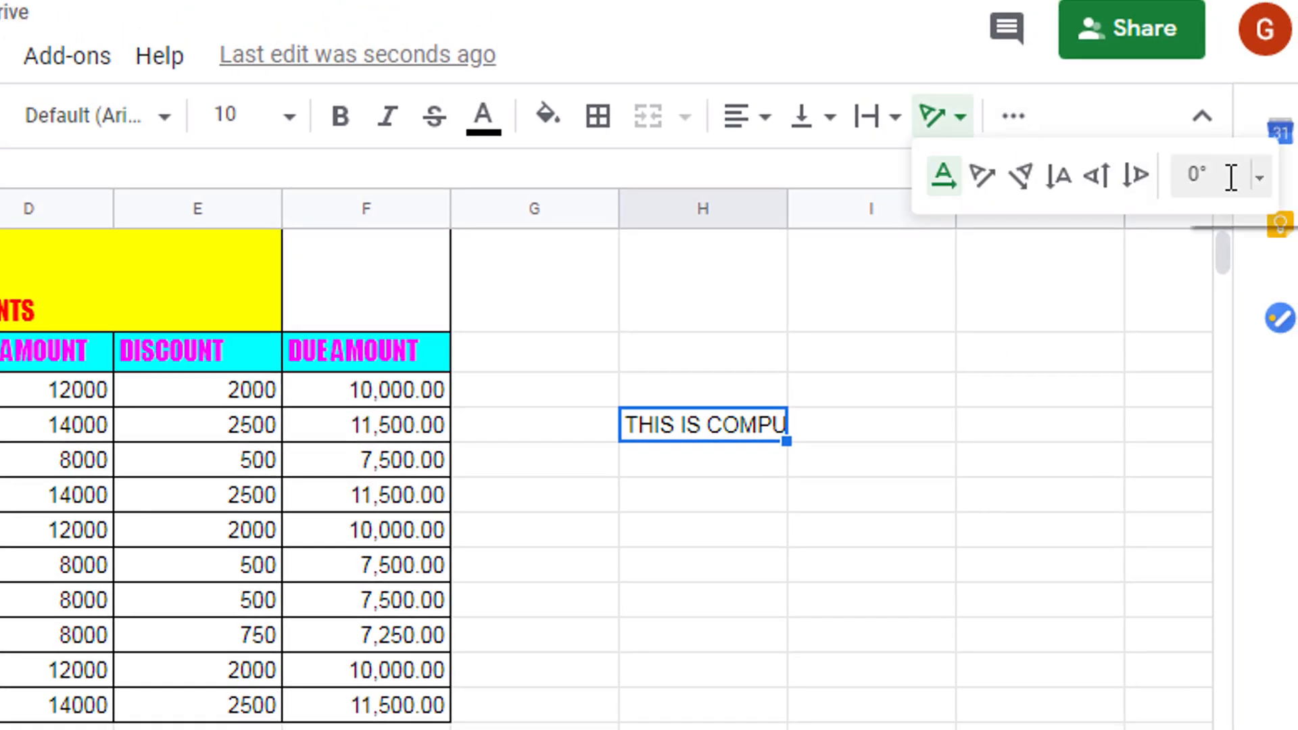
{"action": "left_click", "coordinate": [1261, 180]}
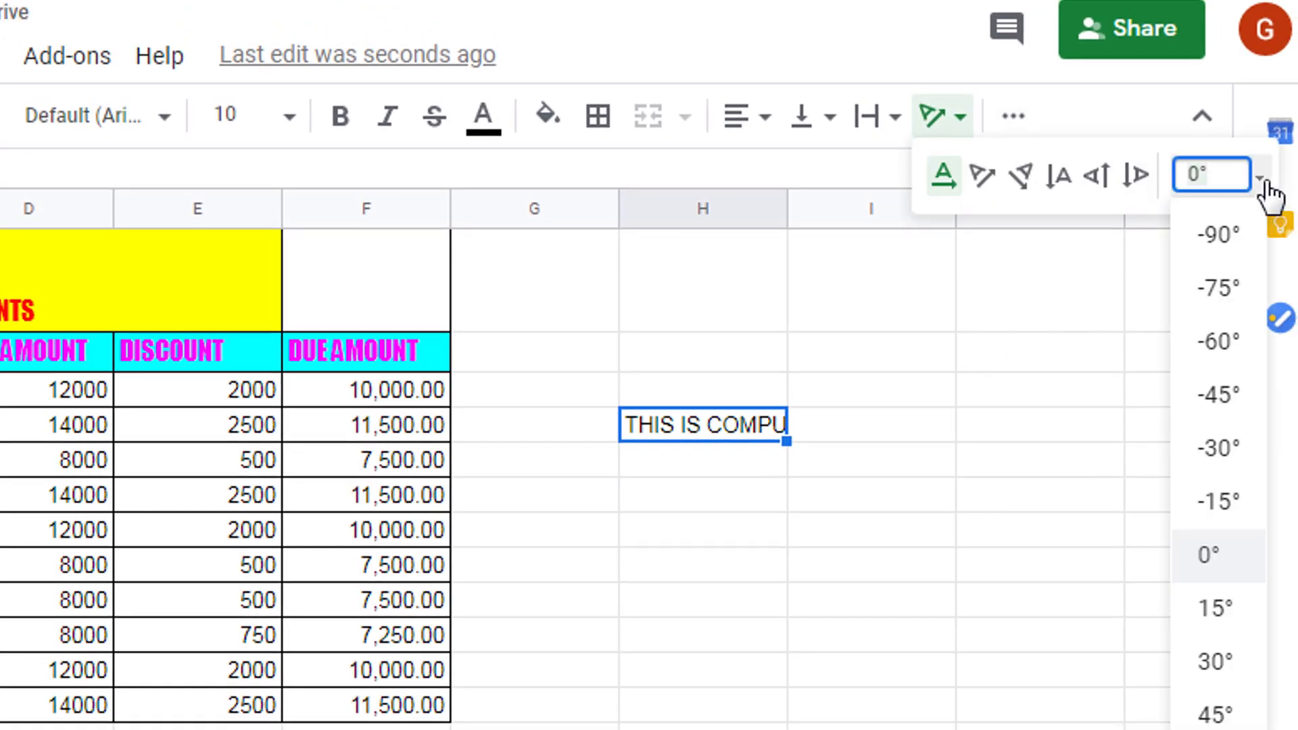
{"action": "left_click", "coordinate": [988, 378]}
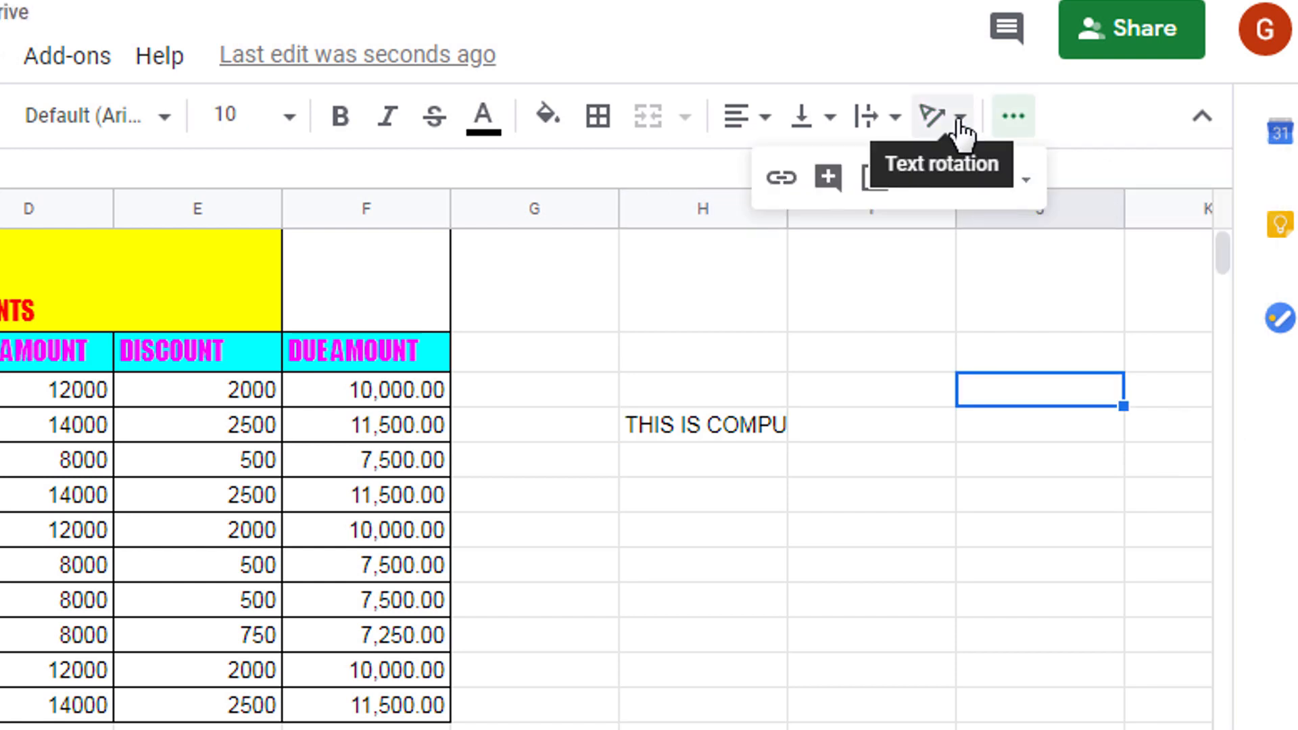
Step: Enter GOOGLE in cell H7 as the text for a link
{"action": "left_click", "coordinate": [1018, 120]}
{"action": "left_click", "coordinate": [1018, 120]}
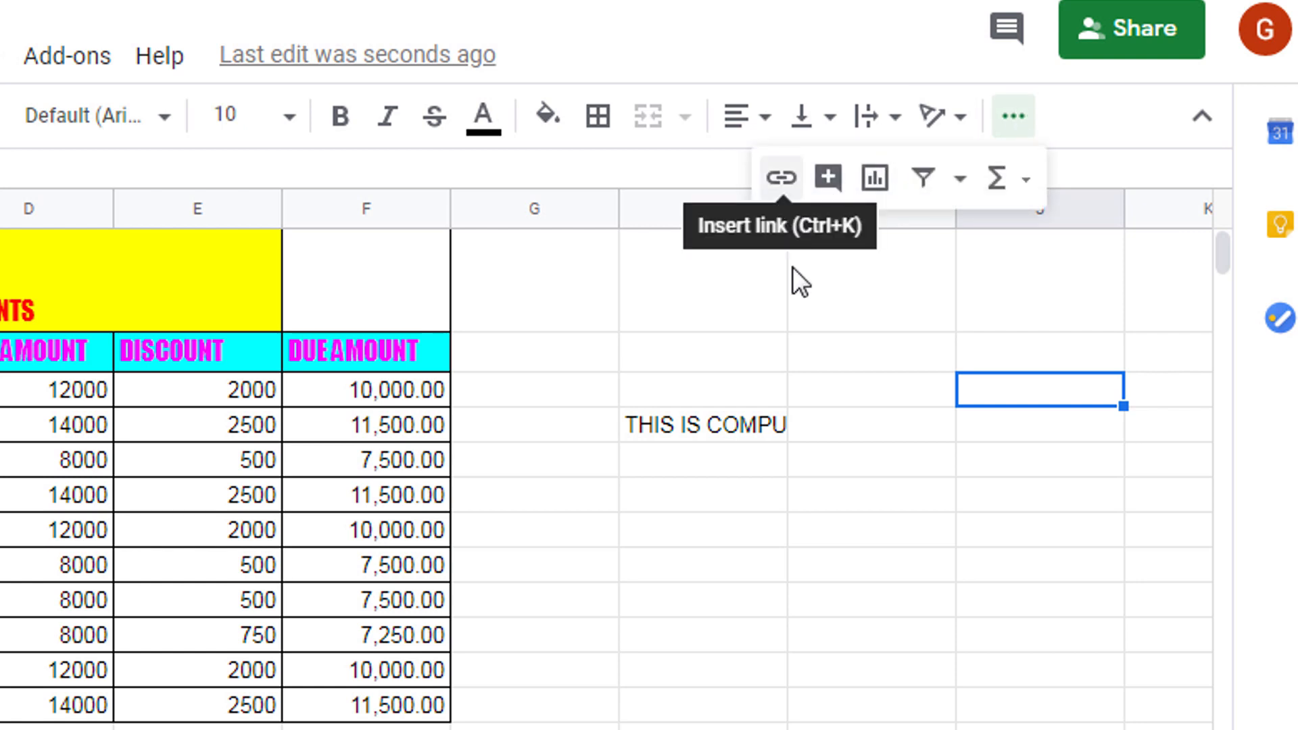
{"action": "left_click", "coordinate": [724, 535]}
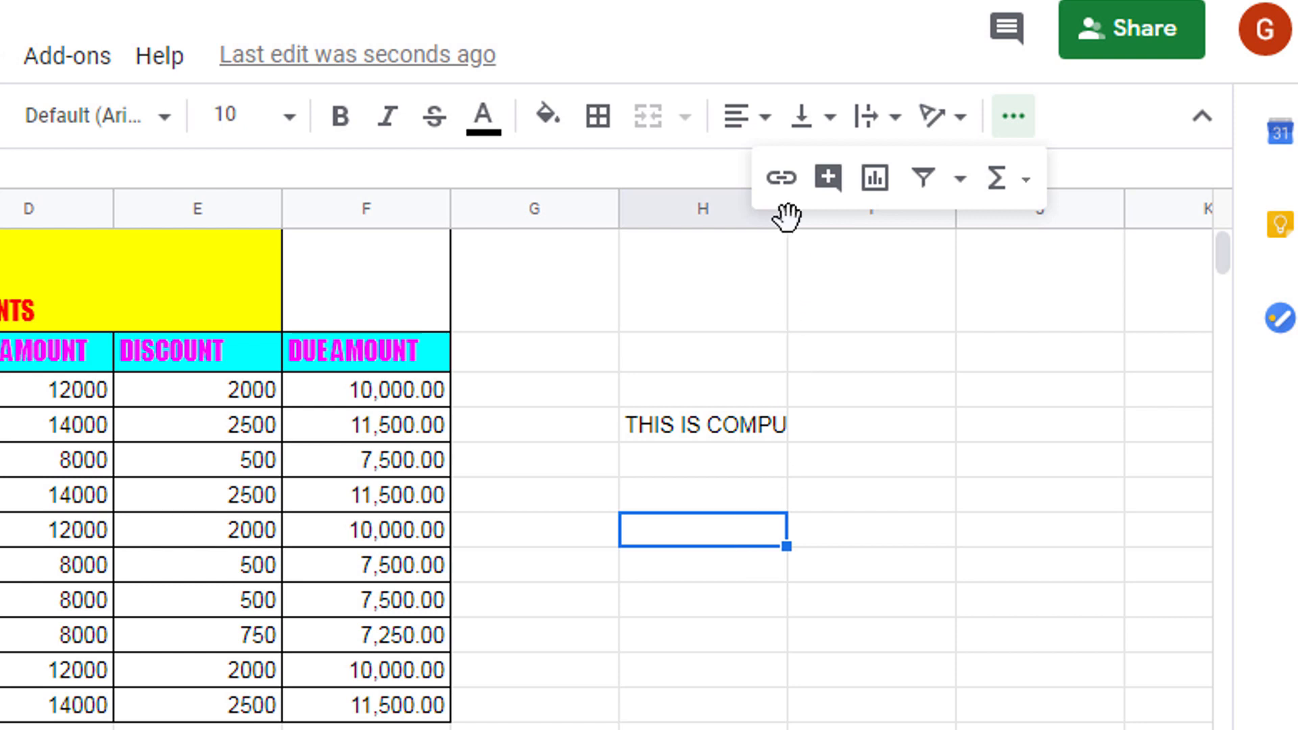
{"action": "left_click", "coordinate": [787, 184]}
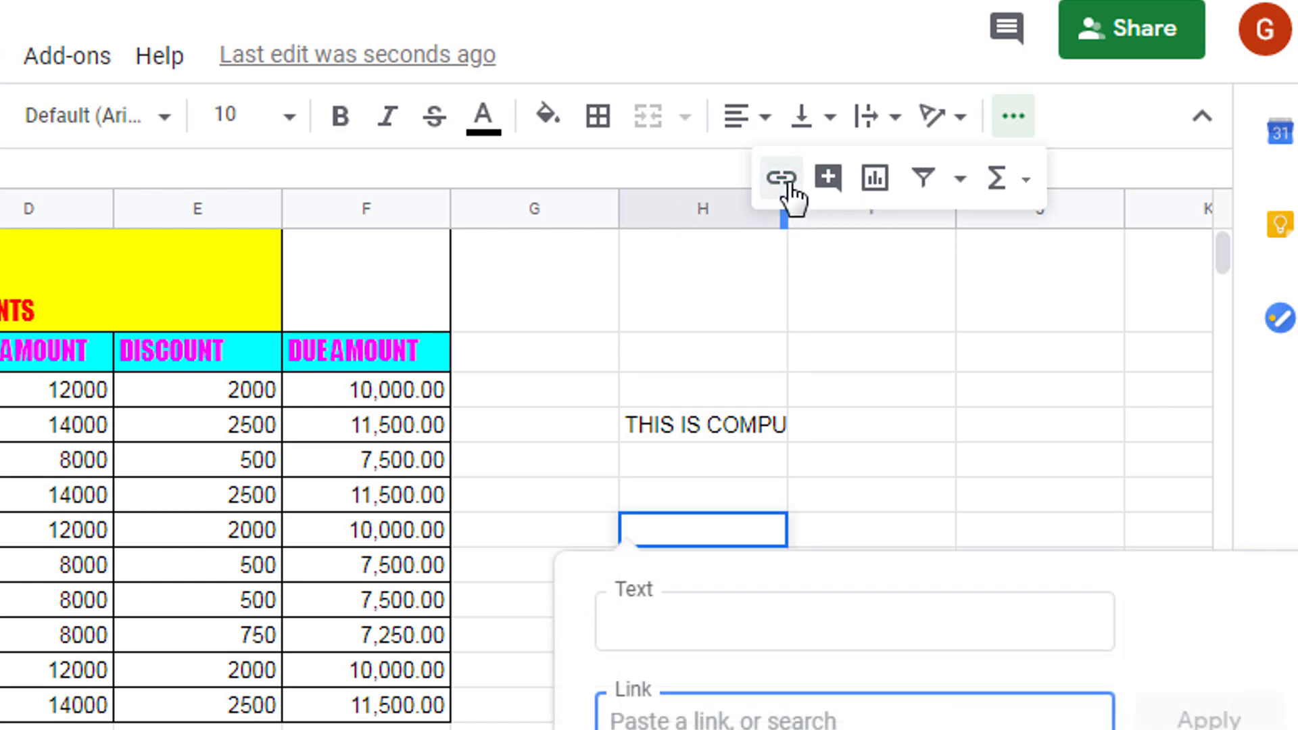
{"action": "double_click", "coordinate": [721, 531]}
{"action": "type", "text": "GOOGLE"}
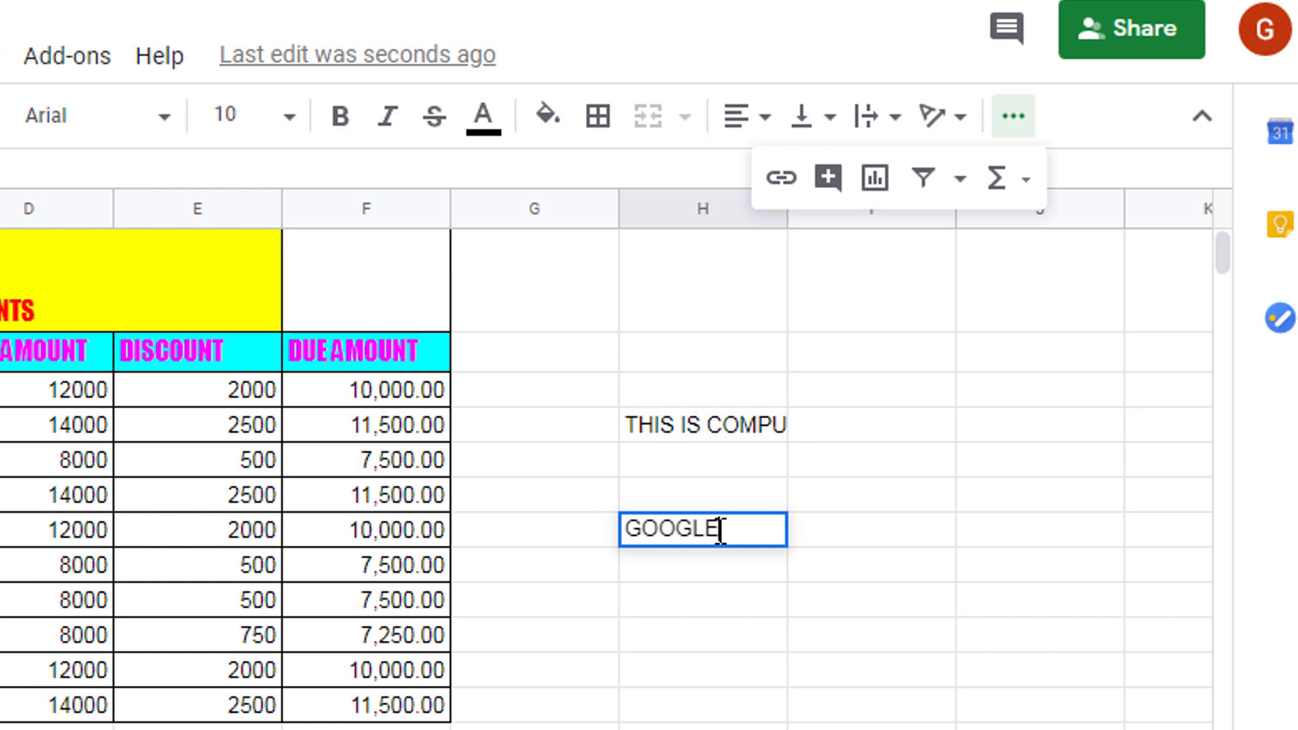
{"action": "left_click", "coordinate": [711, 635]}
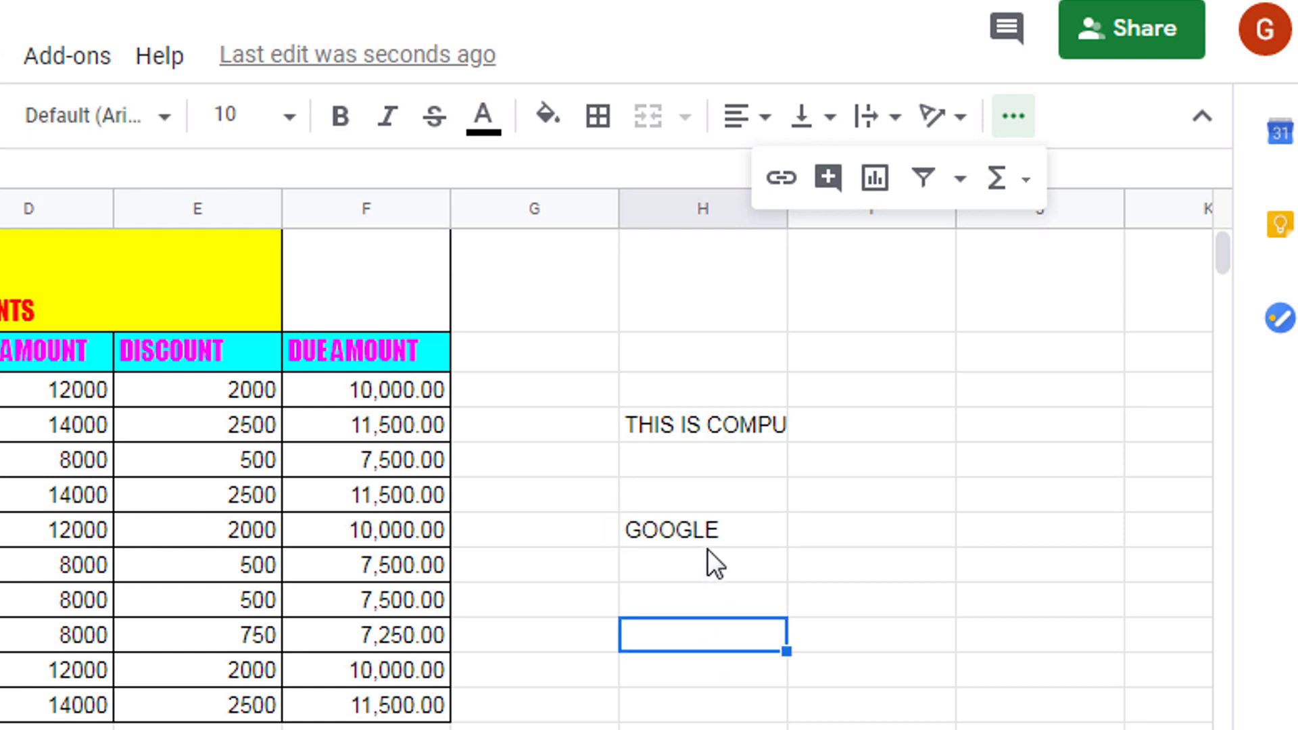
{"action": "left_click", "coordinate": [708, 525]}
{"action": "left_click", "coordinate": [788, 197]}
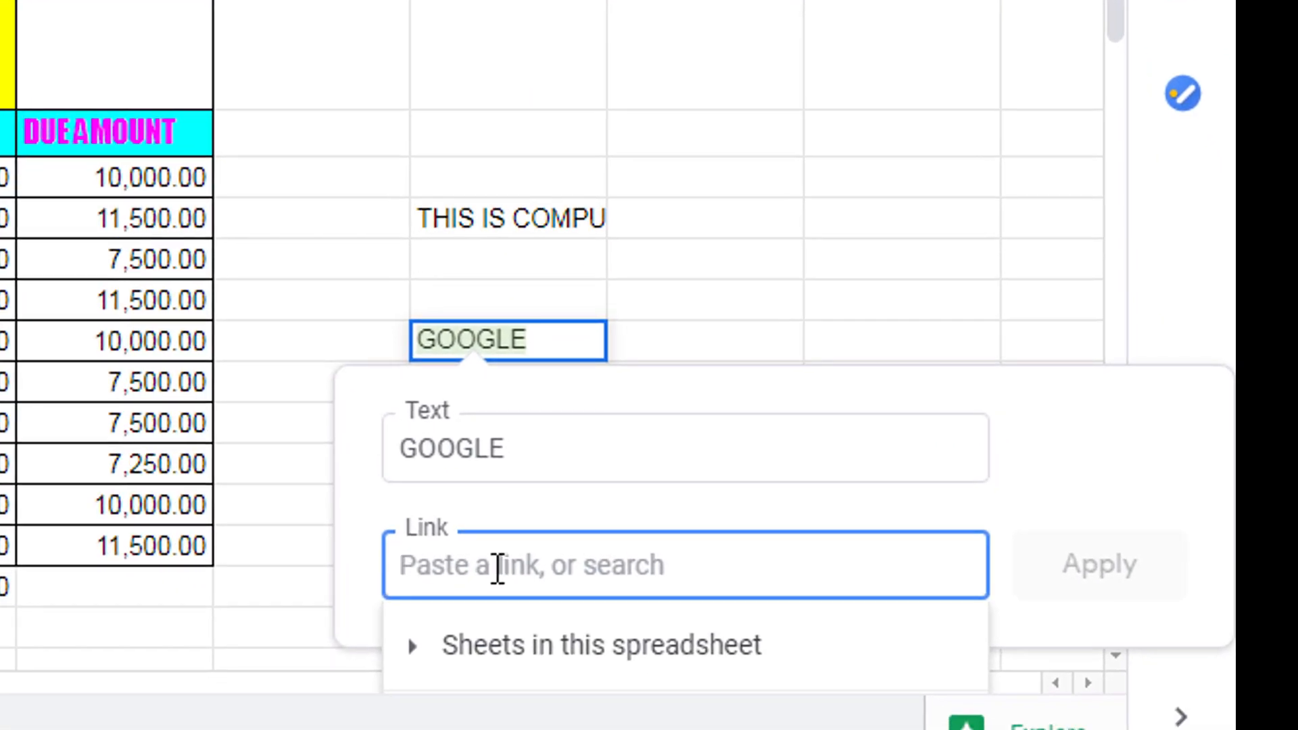
{"action": "type", "text": "W"}
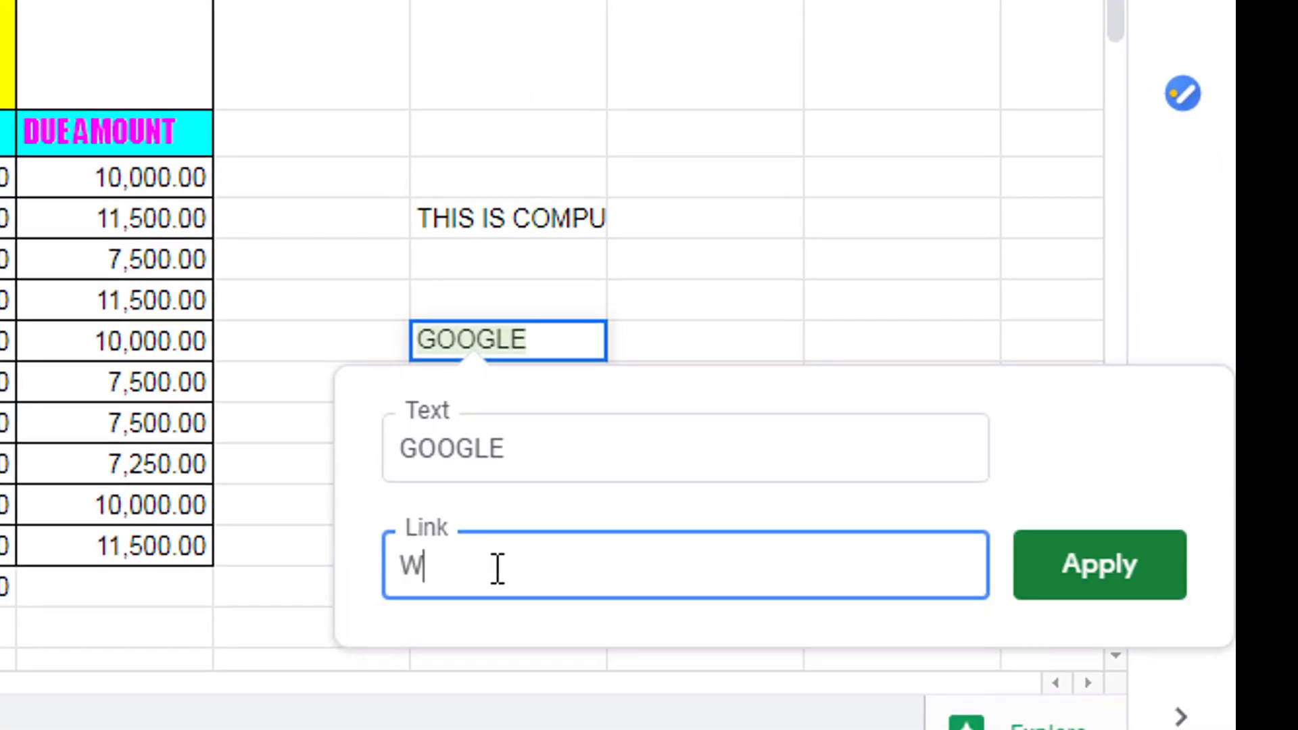
{"action": "type", "text": "WW.GOOGLE.COM"}
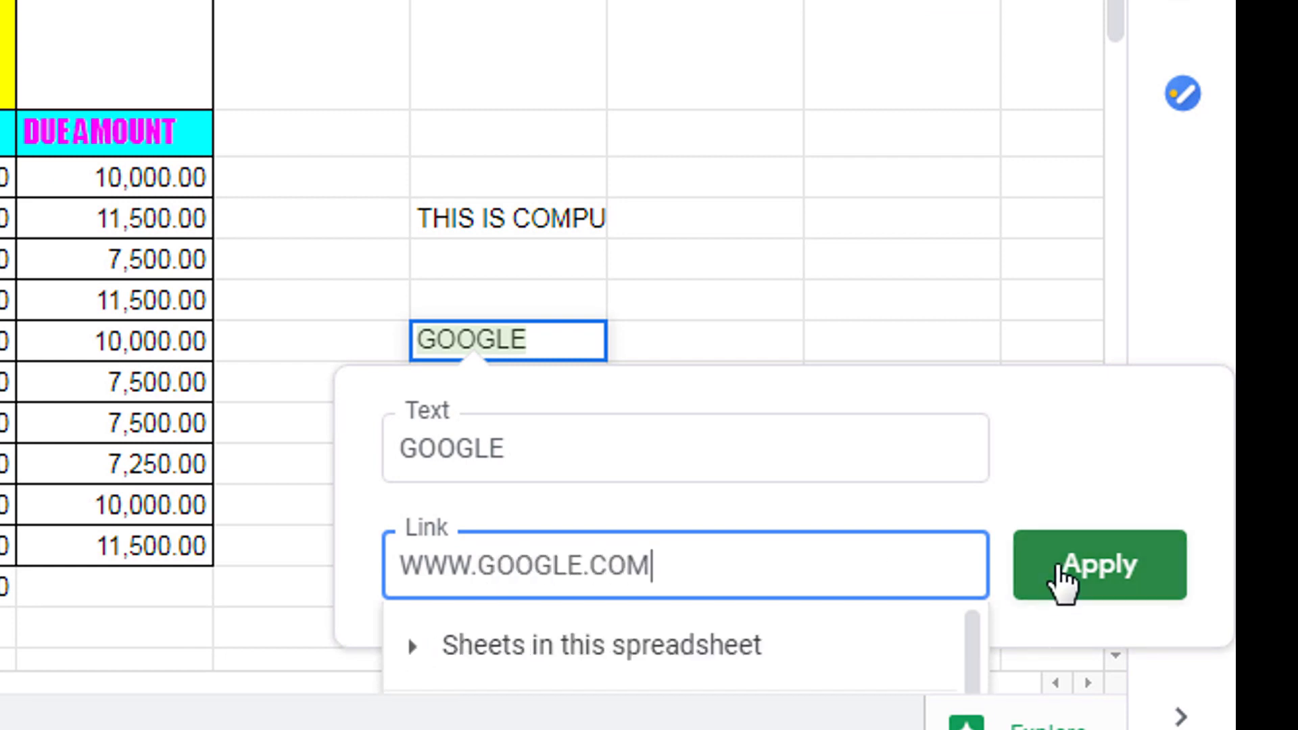
{"action": "left_click", "coordinate": [1123, 570]}
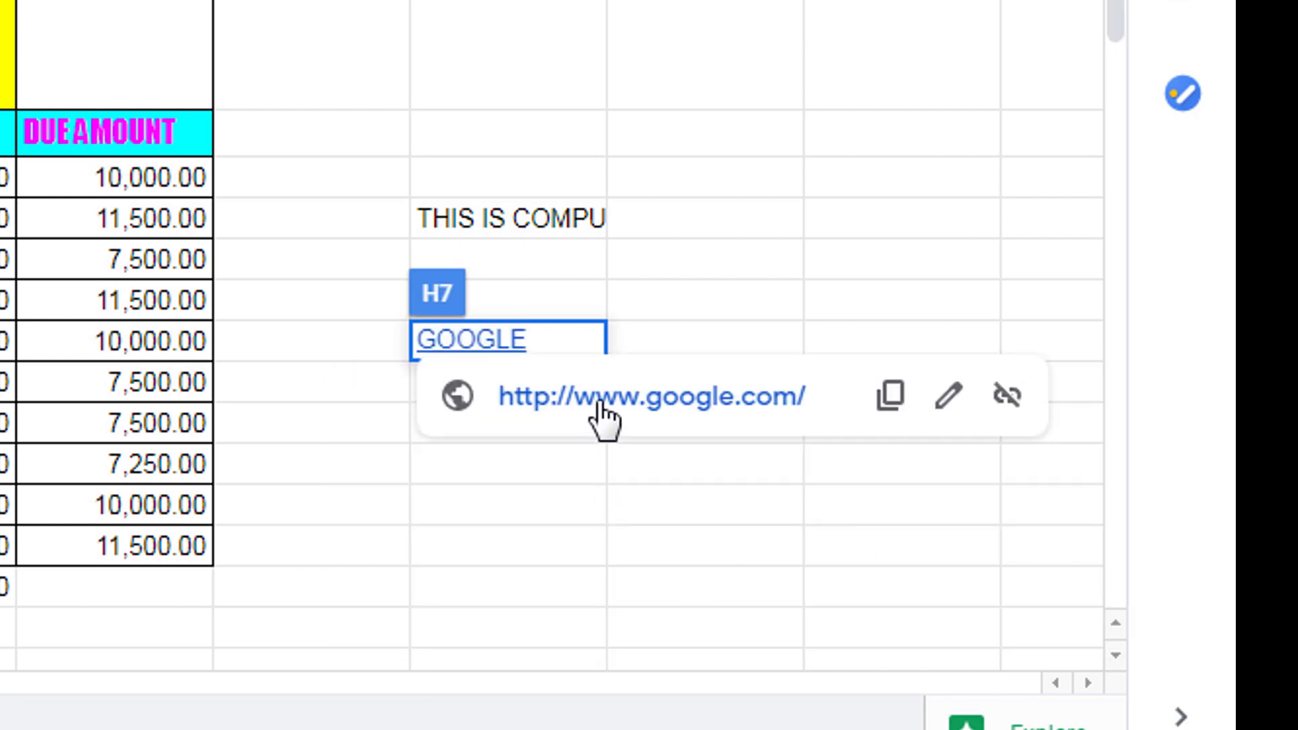
{"action": "left_click", "coordinate": [639, 555]}
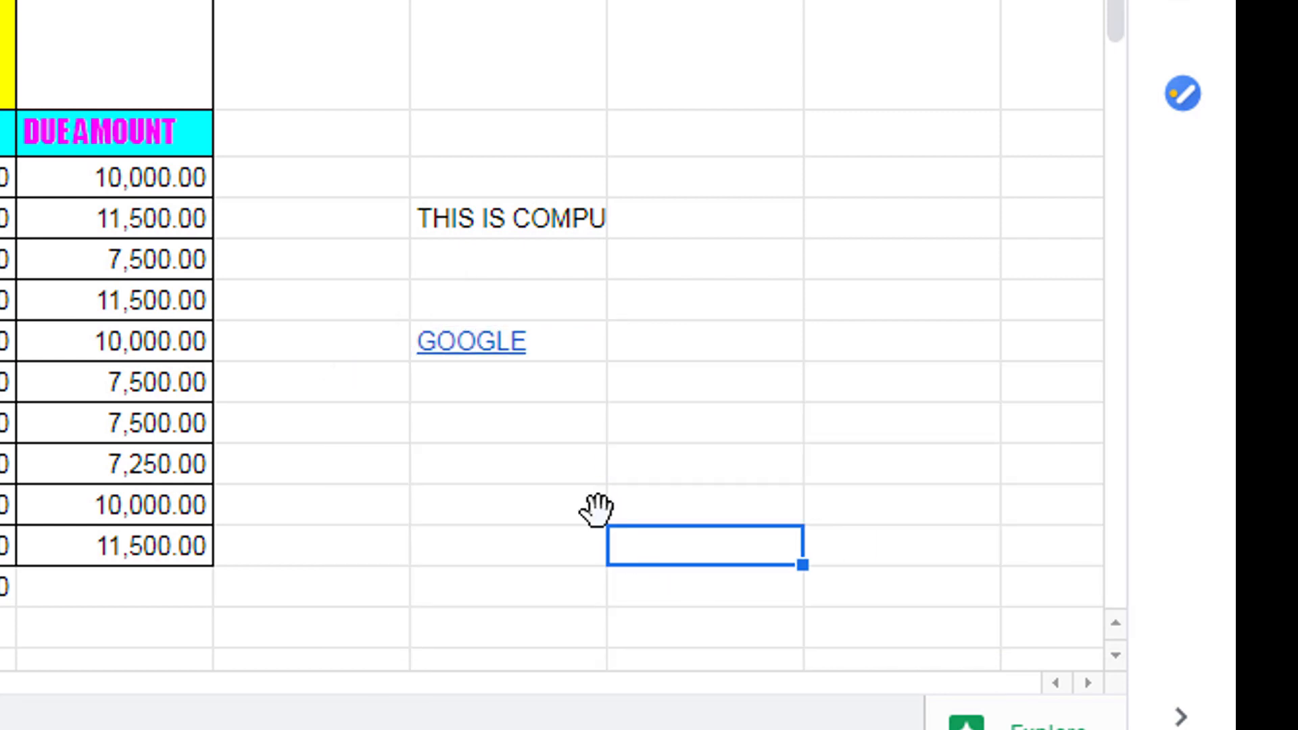
Step: Test the link in cell H7 by opening its web page, and close that page to return to the spreadsheet
{"action": "left_click", "coordinate": [505, 343]}
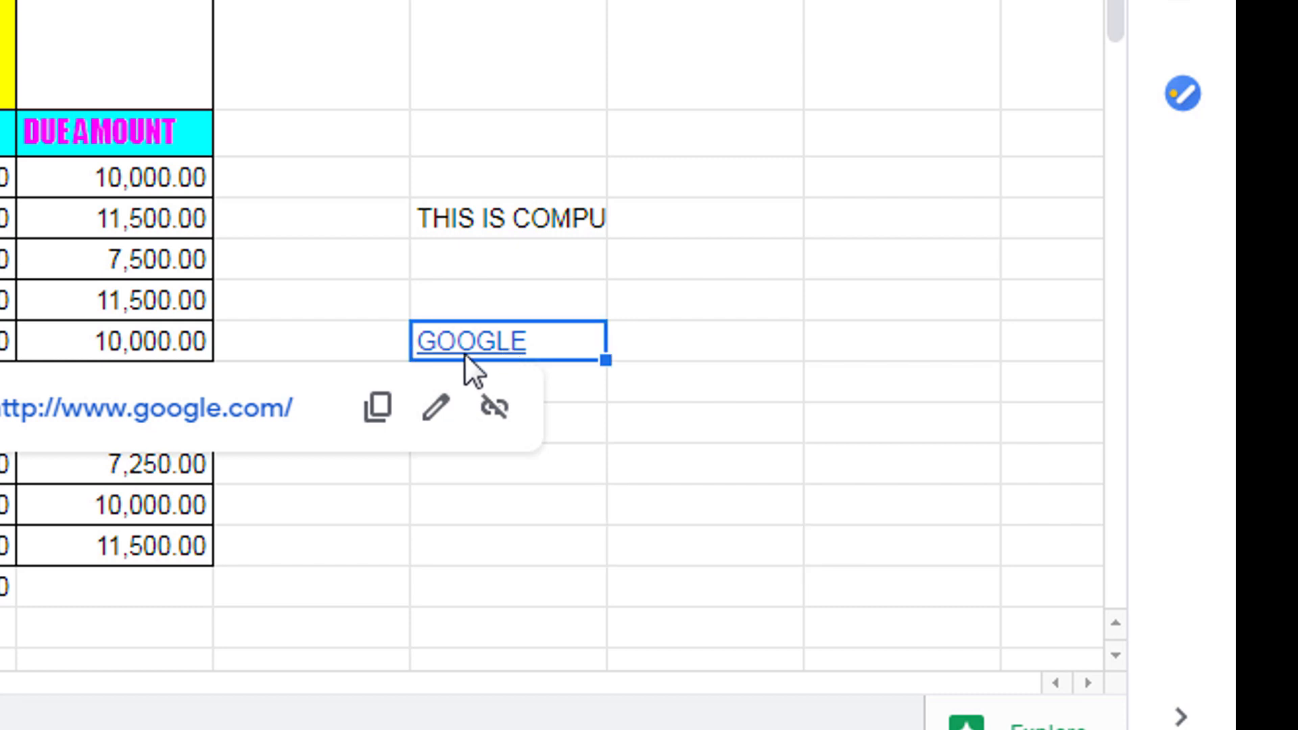
{"action": "left_click", "coordinate": [252, 433]}
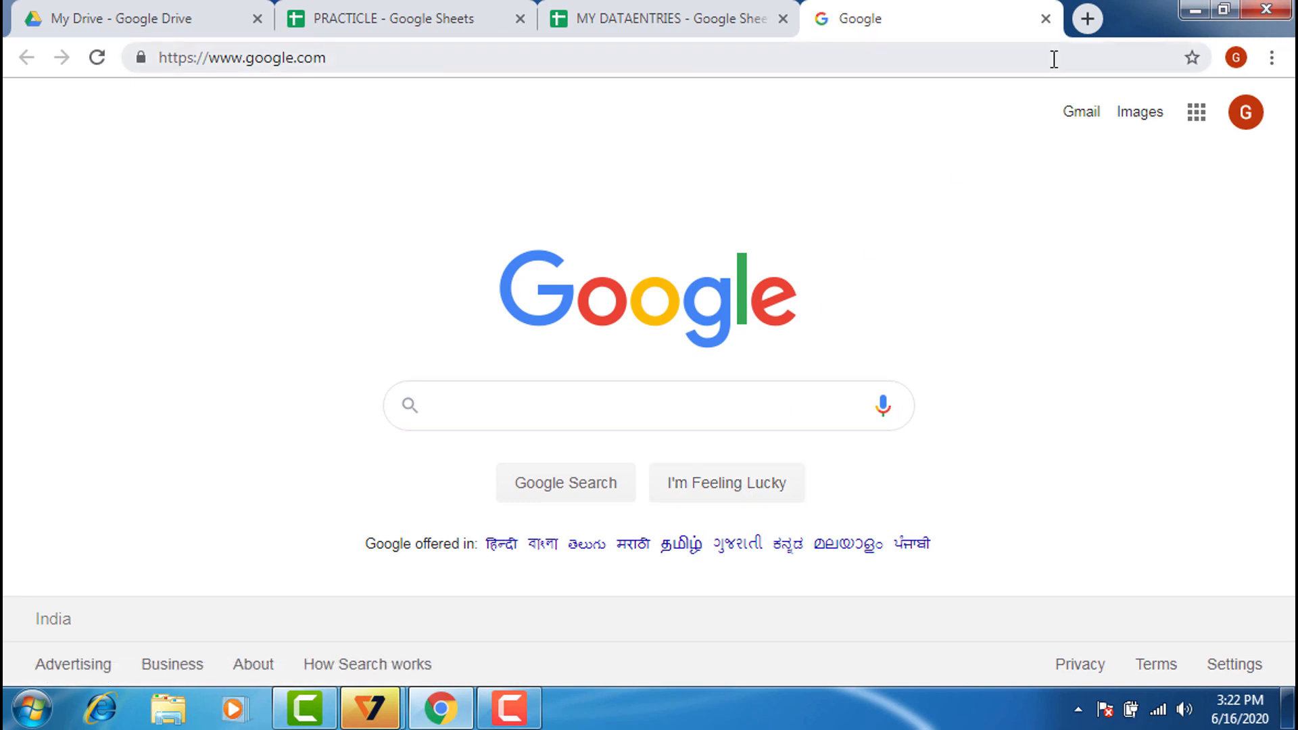
{"action": "left_click", "coordinate": [1046, 19]}
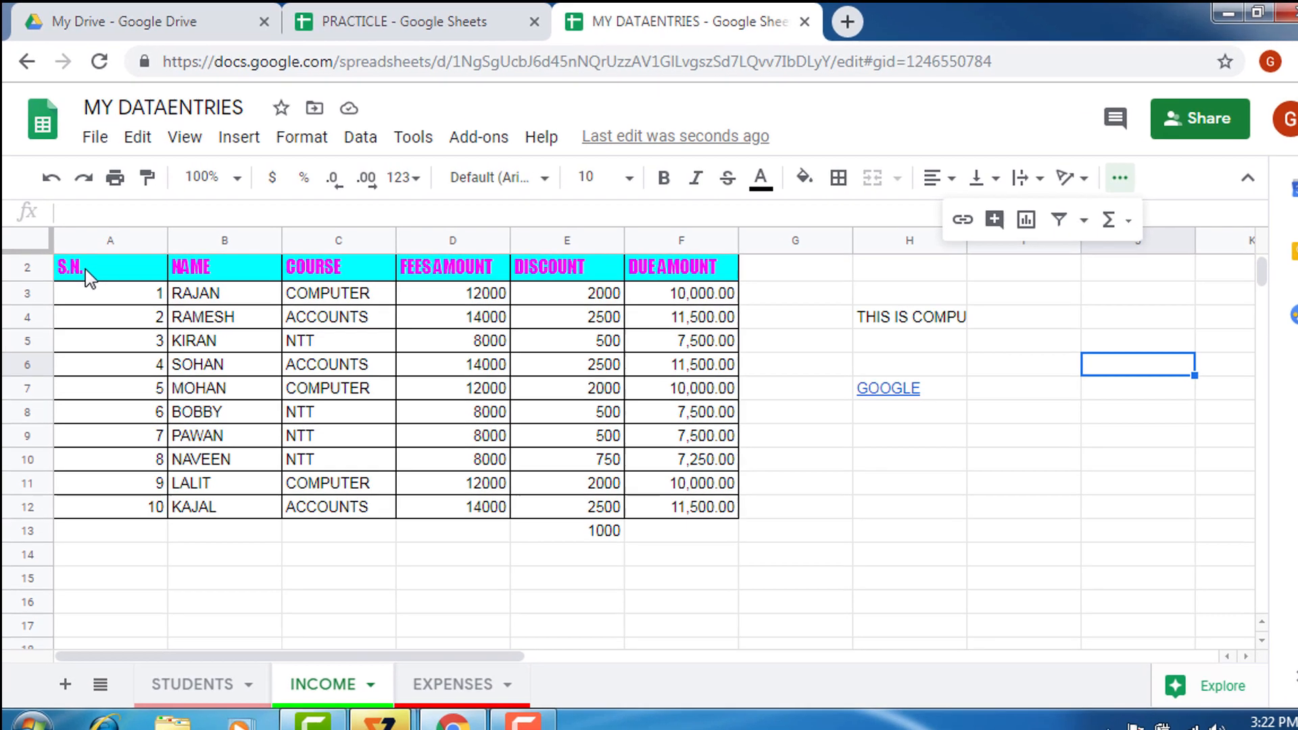
Step: Create a filter view for the table from the S.N. to DUE AMOUNT headers and sort its records by COURSE from A to Z
{"action": "left_click_drag", "start_coordinate": [85, 270], "coordinate": [782, 327]}
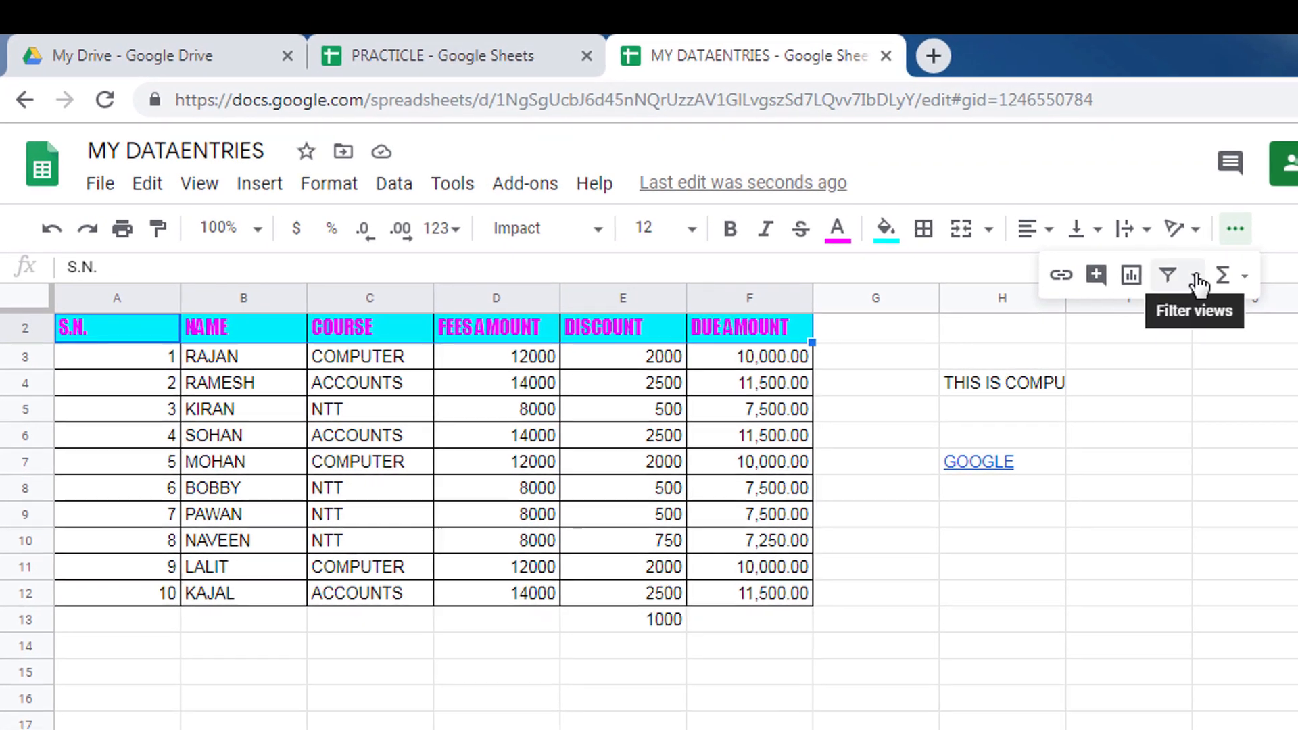
{"action": "left_click", "coordinate": [1198, 279]}
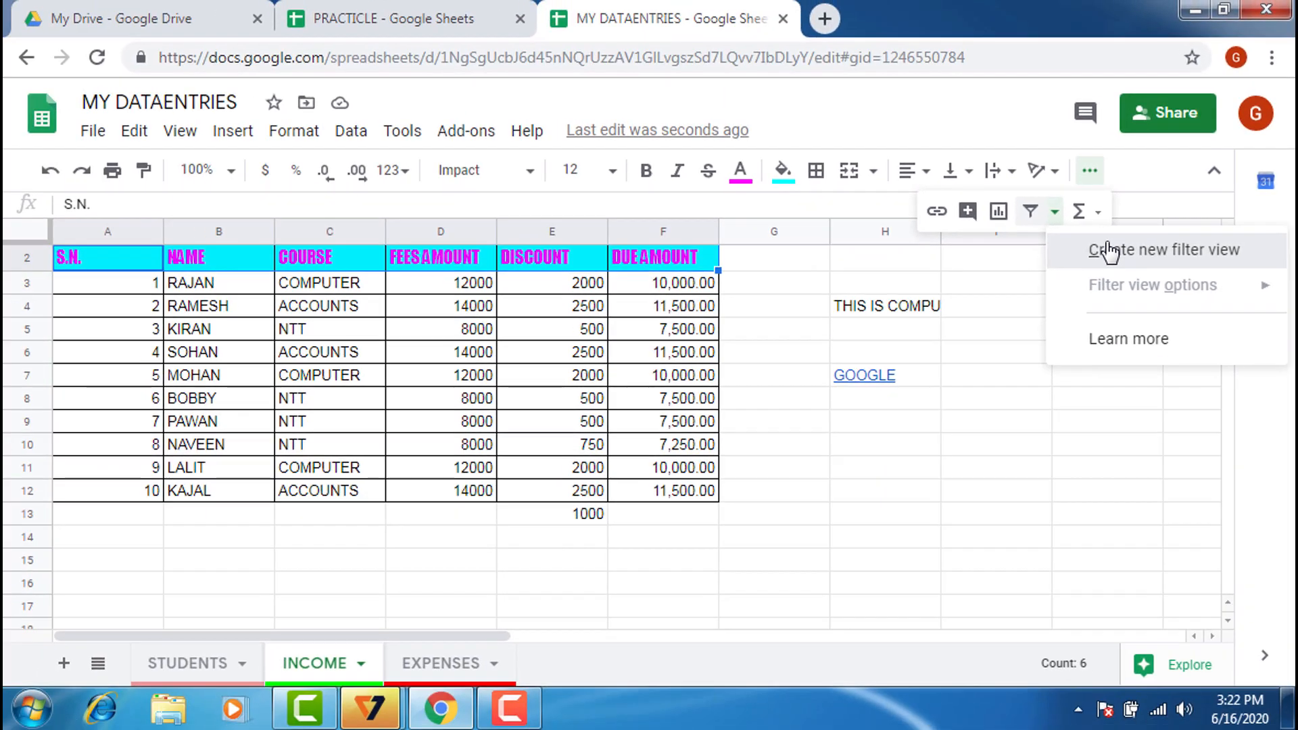
{"action": "left_click", "coordinate": [930, 346]}
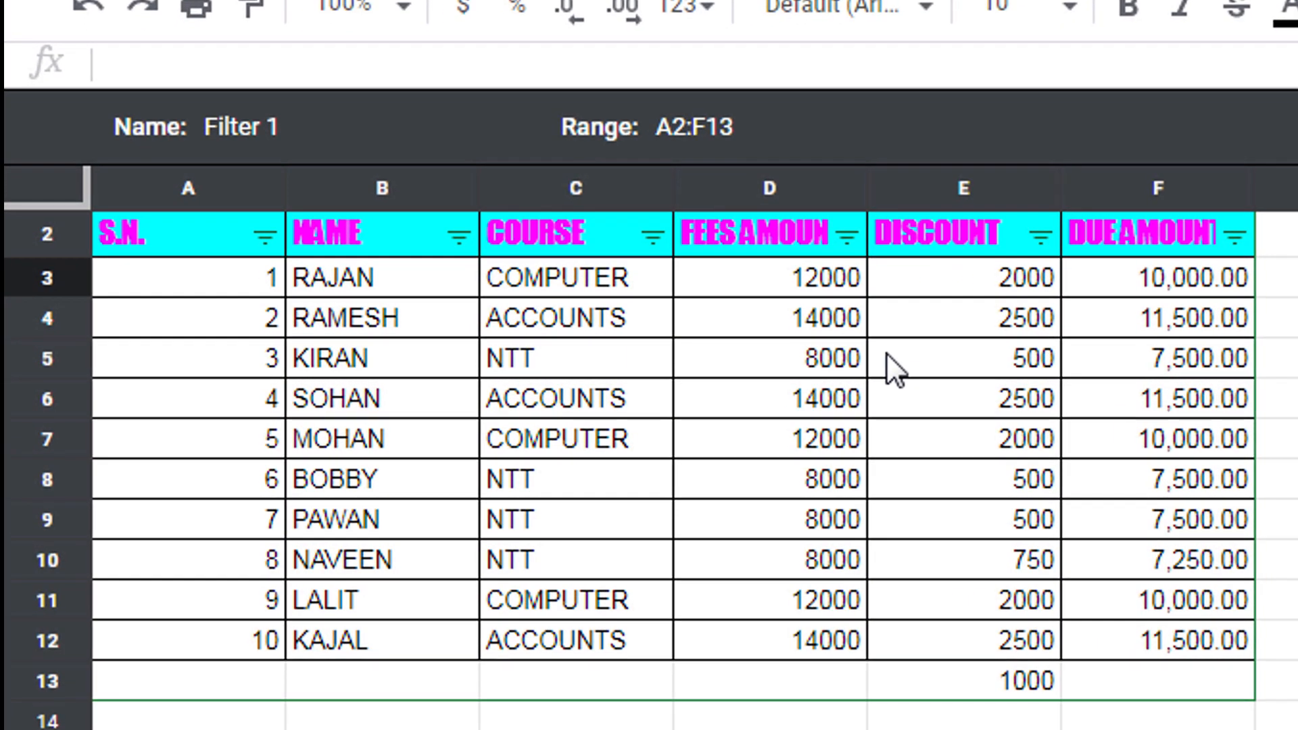
{"action": "left_click", "coordinate": [653, 238]}
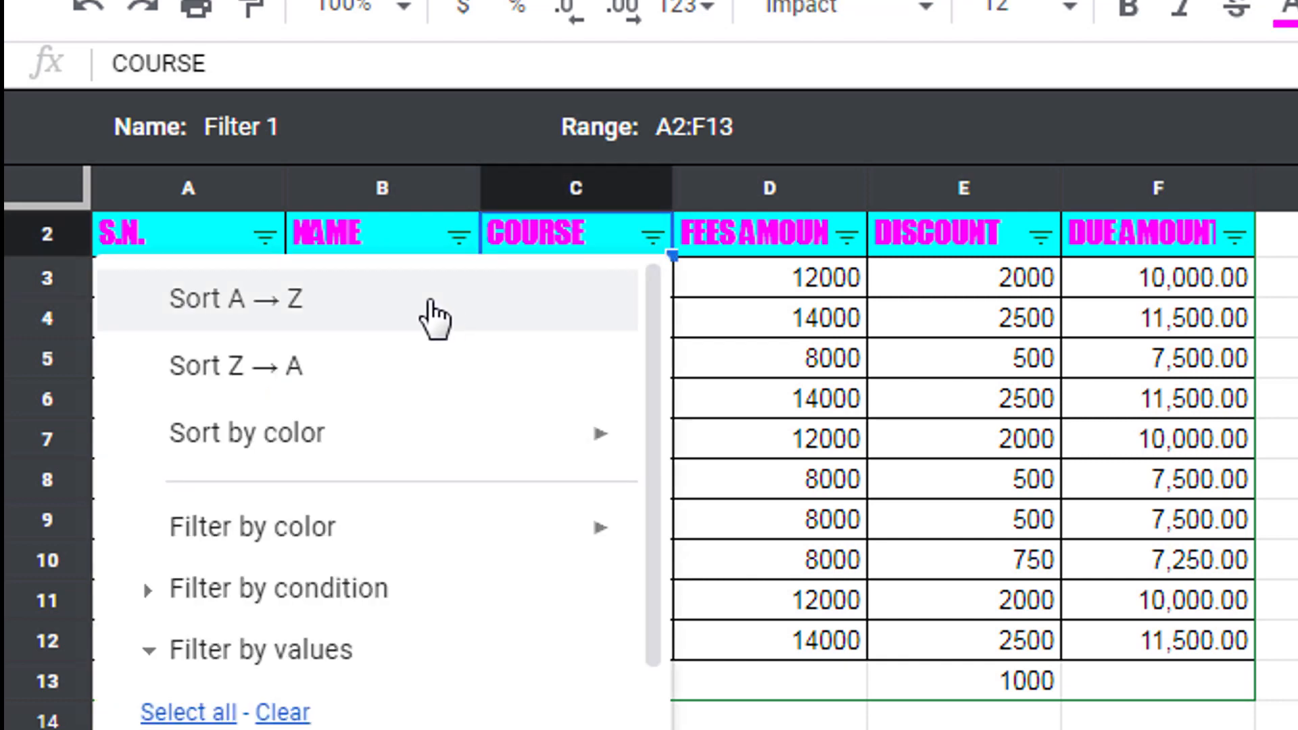
{"action": "left_click", "coordinate": [516, 313]}
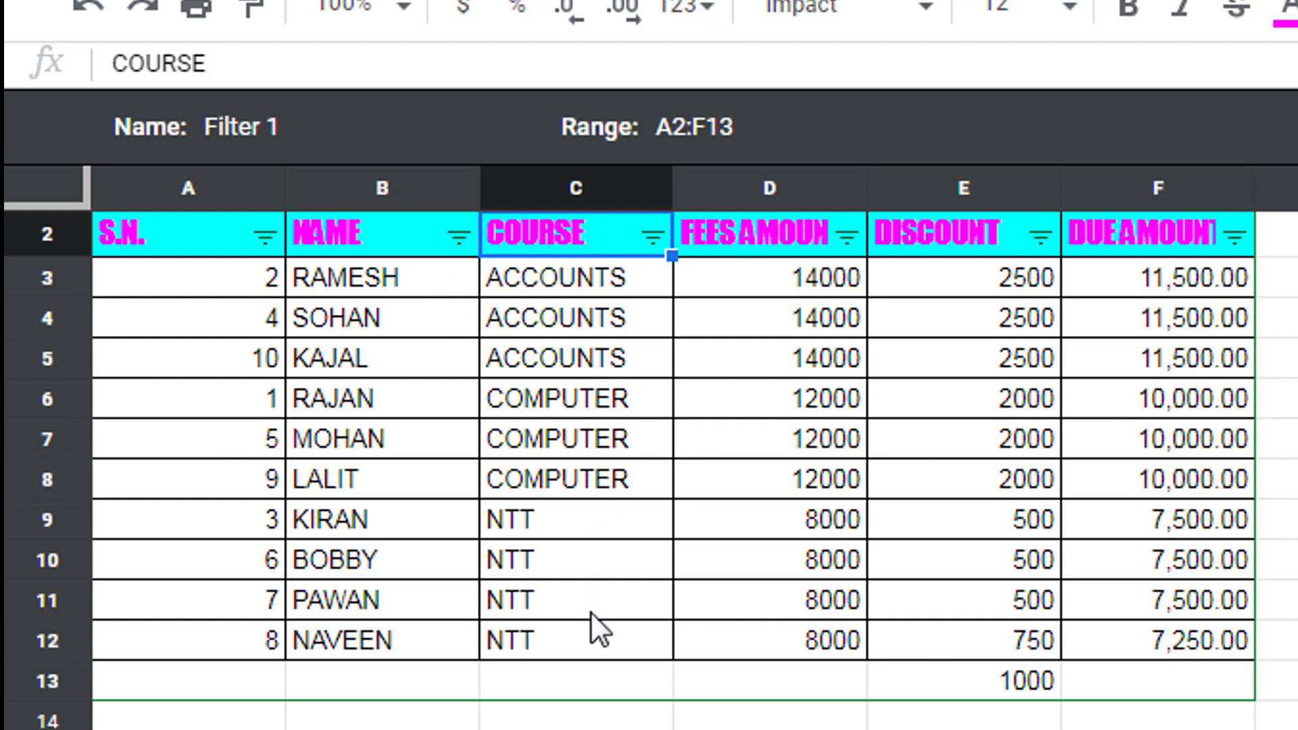
Step: Examine the color and condition filter options for the COURSE column, including the available text conditions
{"action": "left_click", "coordinate": [656, 242]}
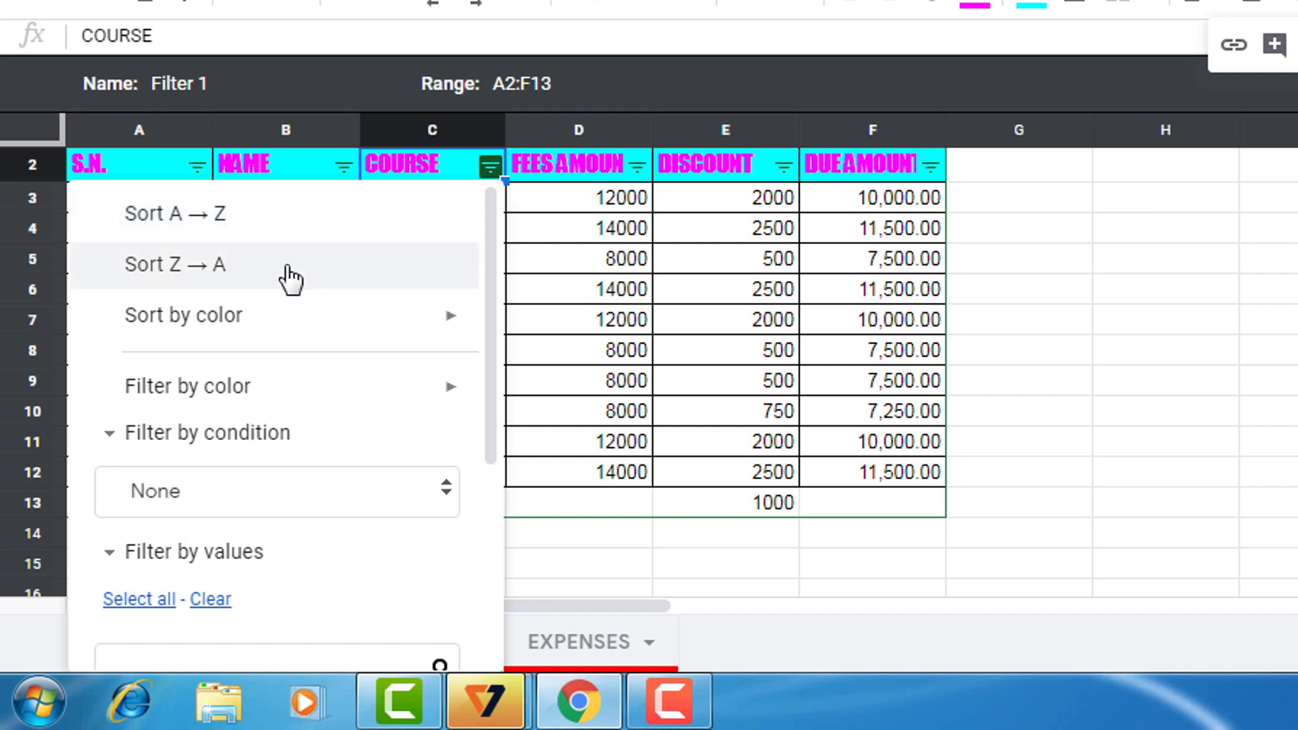
{"action": "mouse_move", "coordinate": [295, 332]}
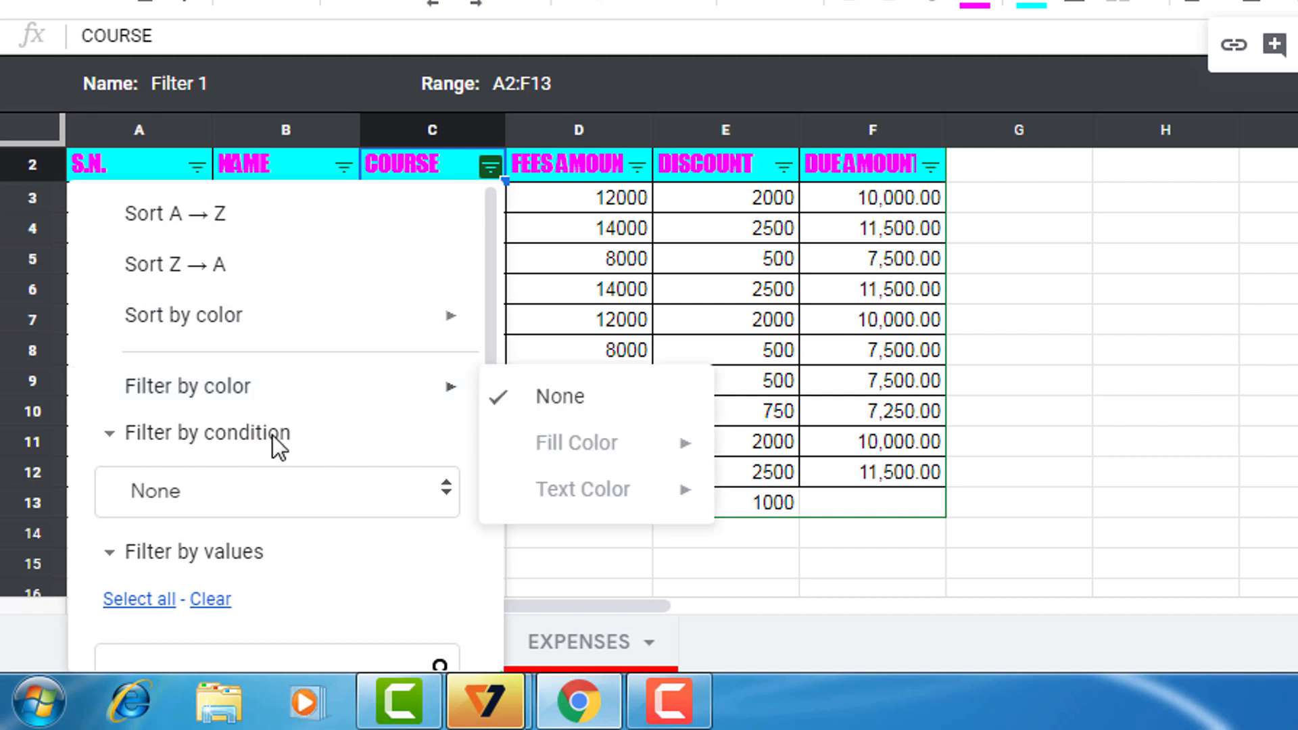
{"action": "left_click", "coordinate": [230, 436]}
{"action": "left_click", "coordinate": [230, 437]}
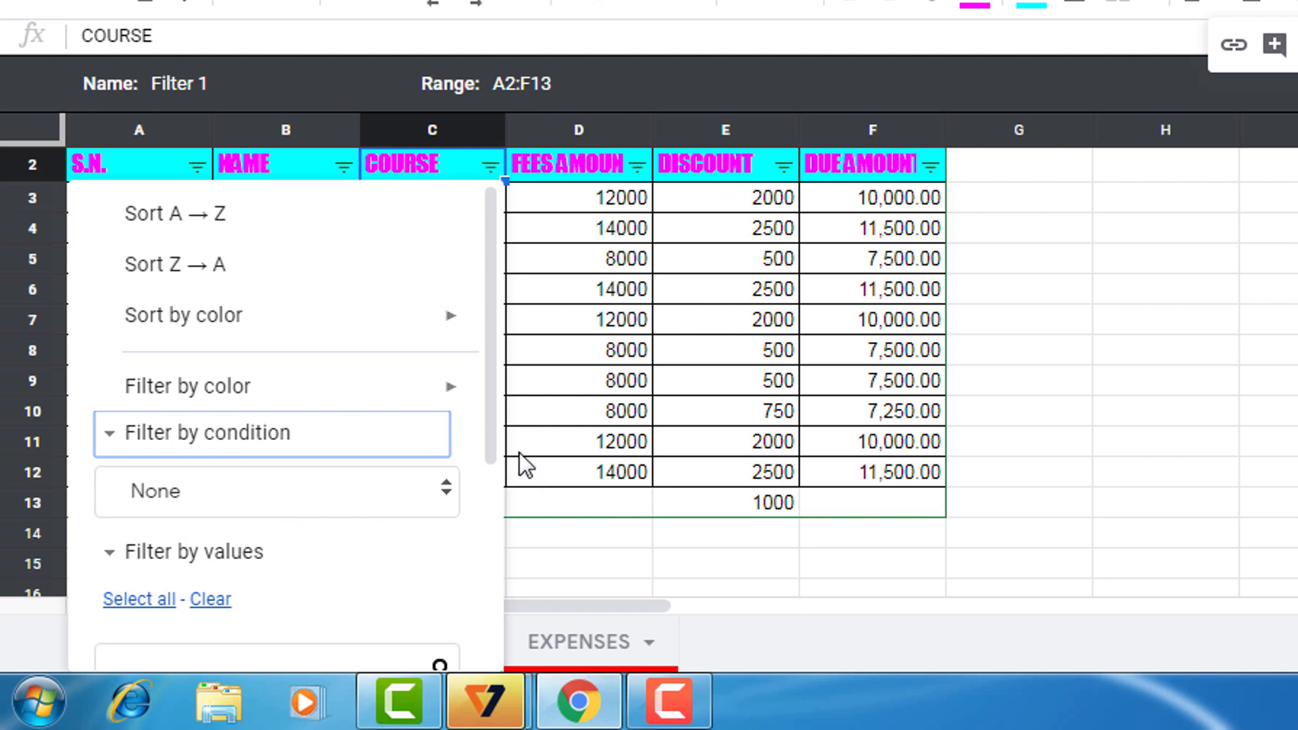
{"action": "left_click", "coordinate": [488, 438]}
{"action": "left_click_drag", "start_coordinate": [490, 448], "coordinate": [498, 504]}
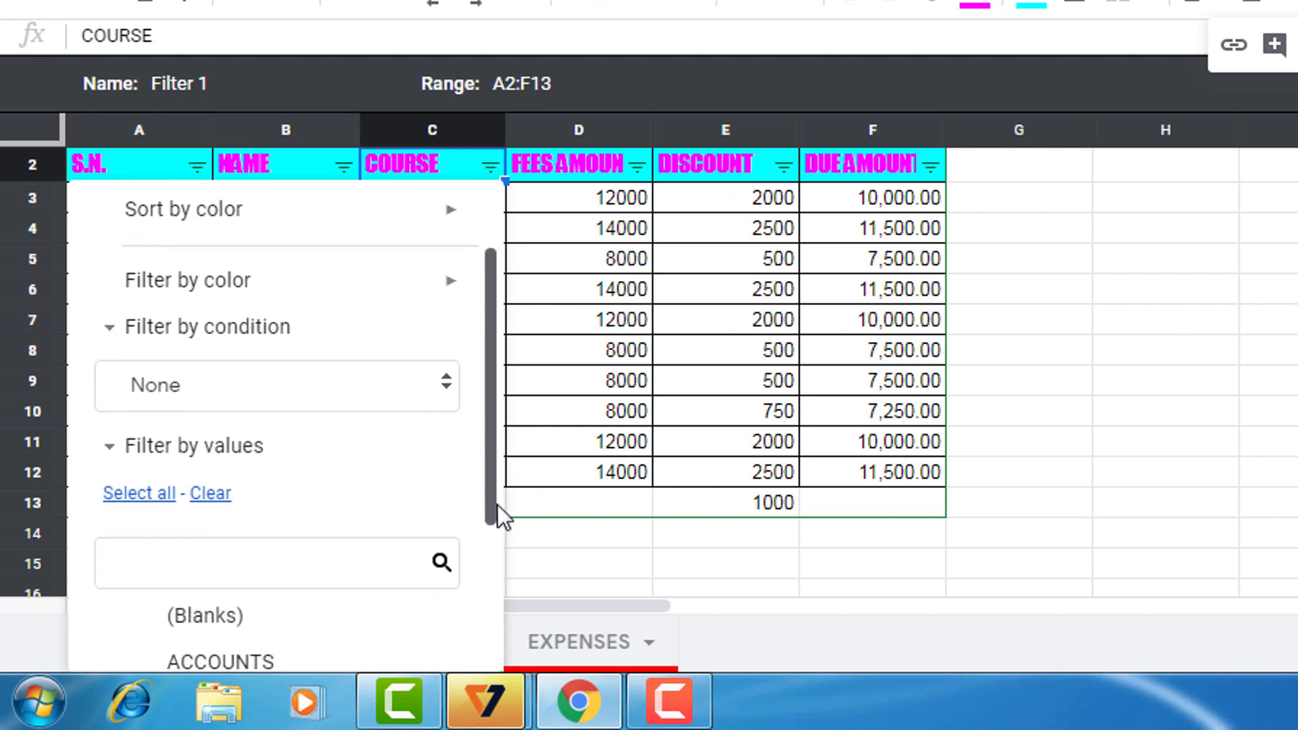
{"action": "left_click", "coordinate": [449, 383]}
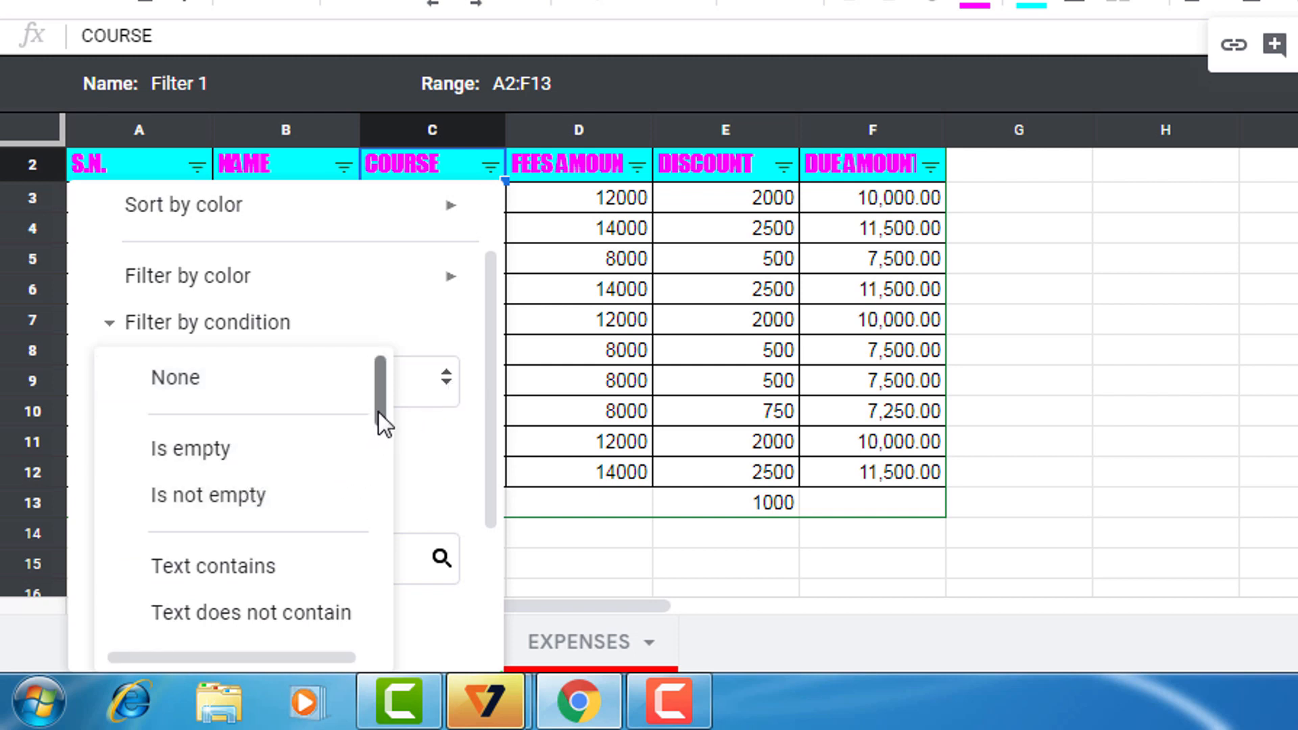
{"action": "left_click_drag", "start_coordinate": [379, 412], "coordinate": [383, 457]}
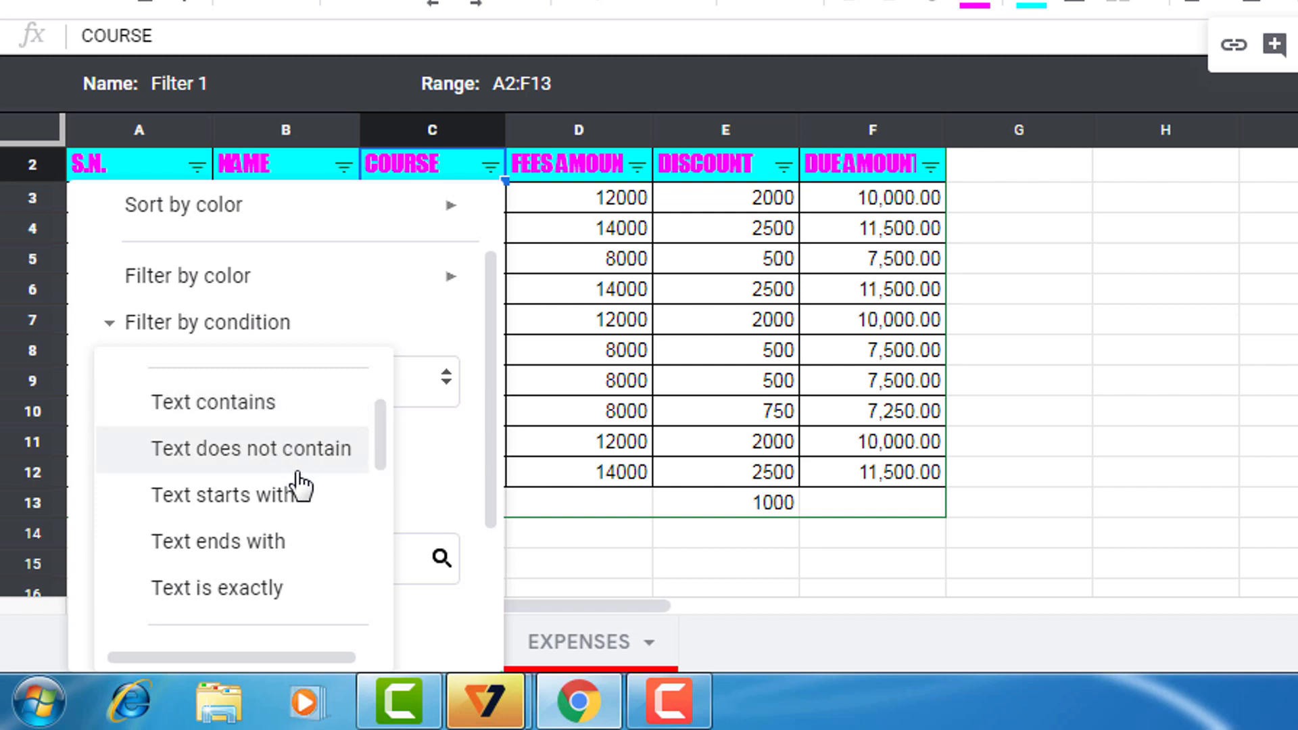
{"action": "left_click", "coordinate": [470, 359]}
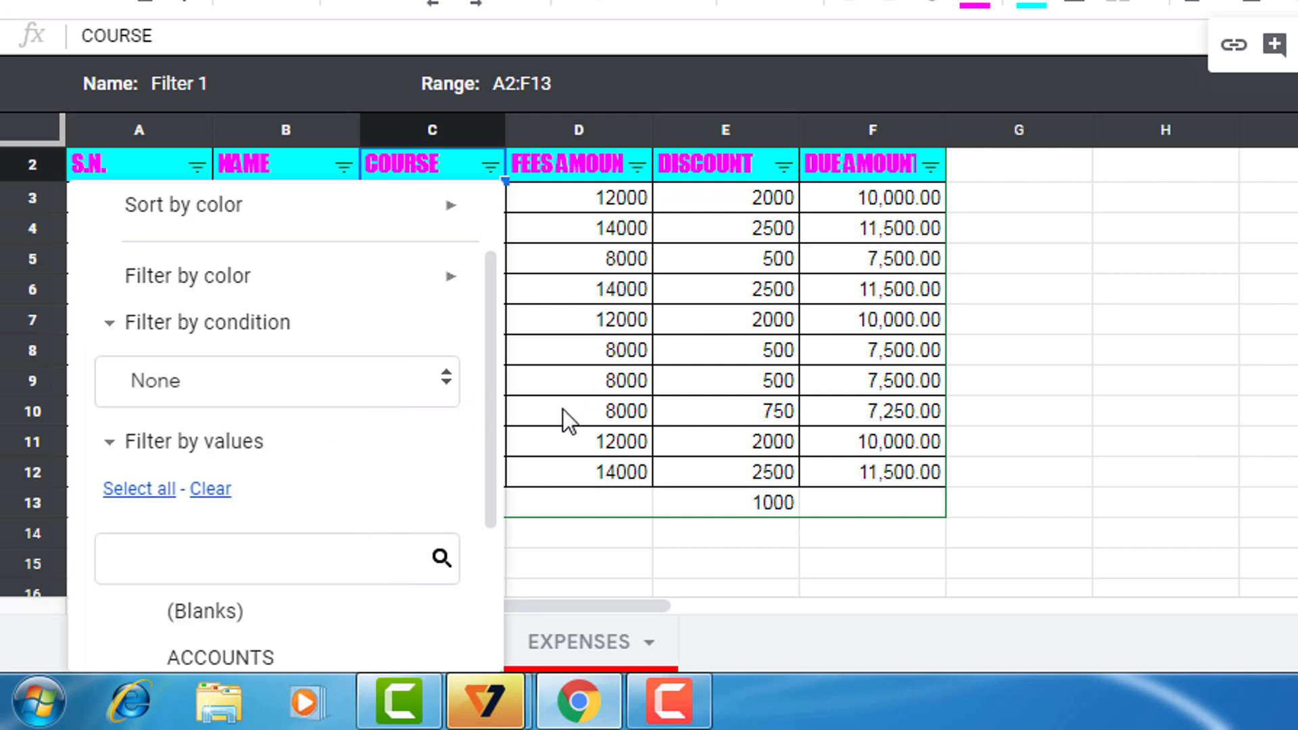
Step: Filter the COURSE column by values so that only the ACCOUNTS records are shown
{"action": "left_click", "coordinate": [211, 489]}
{"action": "left_click_drag", "start_coordinate": [483, 473], "coordinate": [480, 545]}
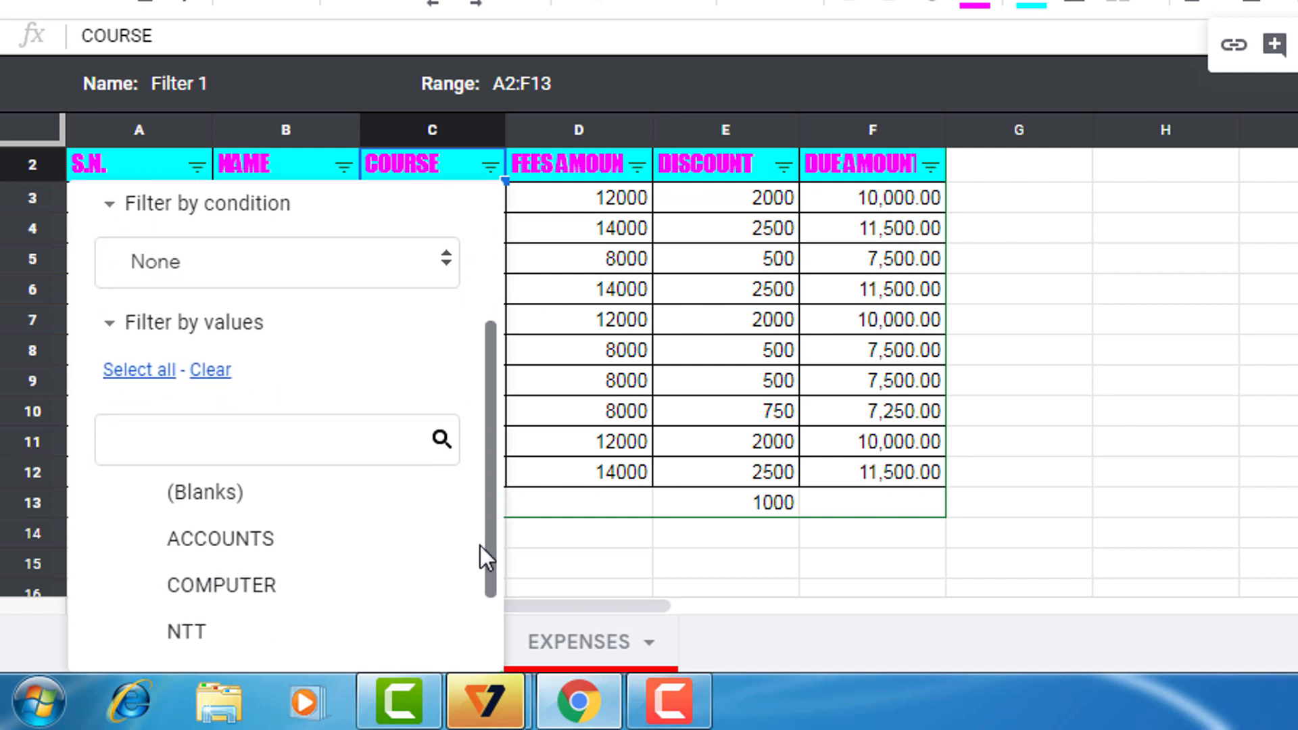
{"action": "left_click", "coordinate": [259, 556]}
{"action": "scroll", "coordinate": [255, 554], "scroll_direction": "down", "scroll_amount": 1}
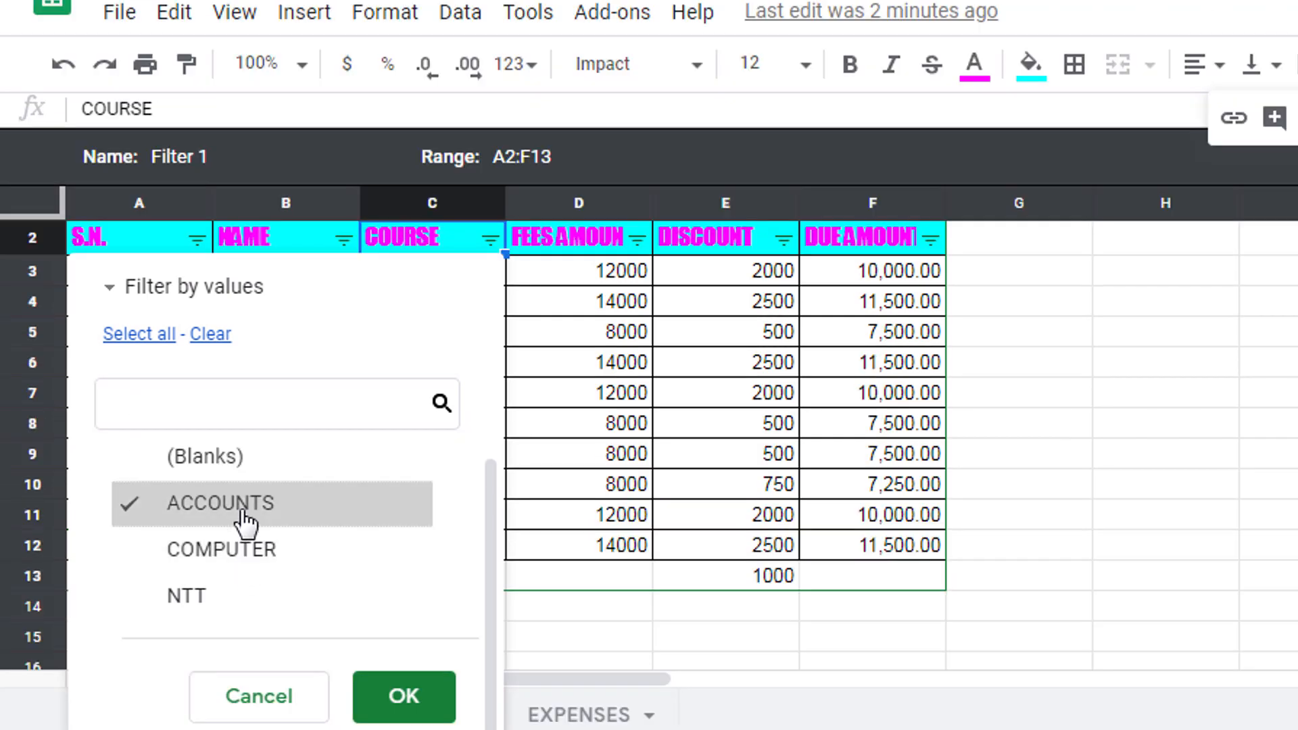
{"action": "left_click", "coordinate": [409, 697]}
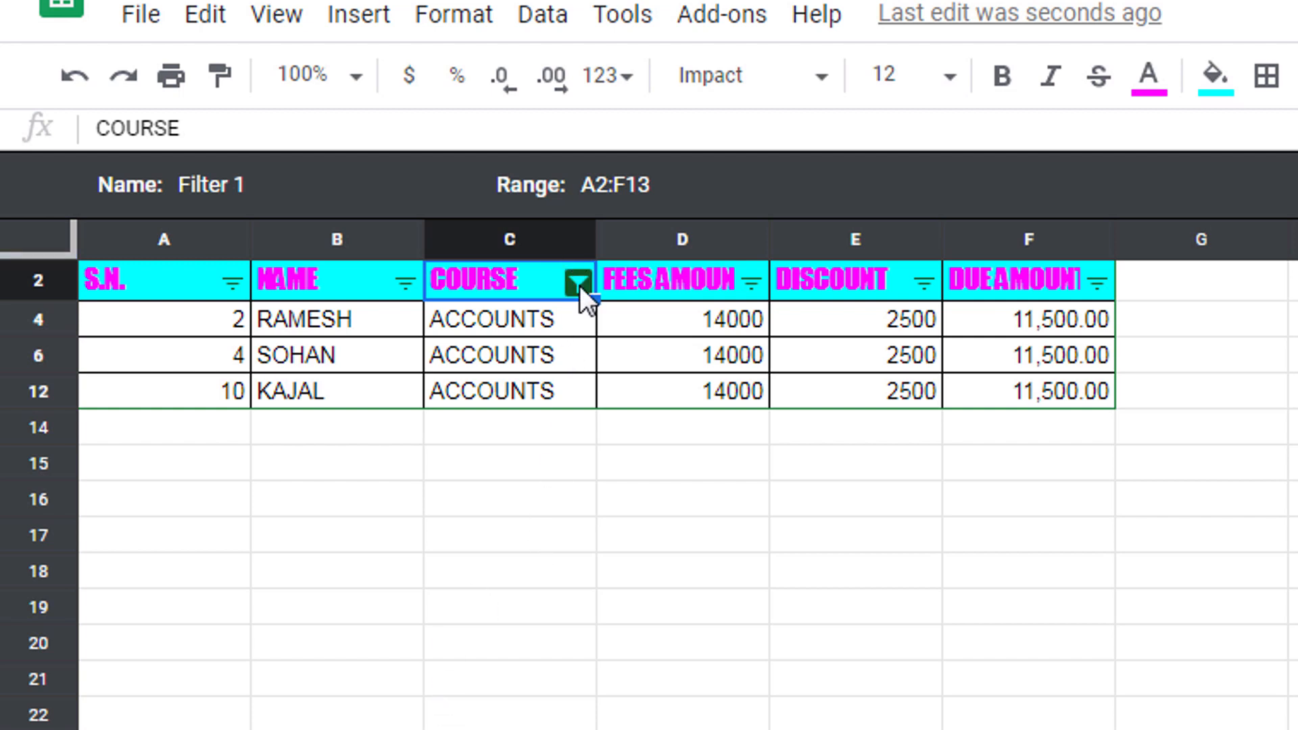
Step: Select all values again in the COURSE column's filter to bring back every record
{"action": "left_click", "coordinate": [578, 284]}
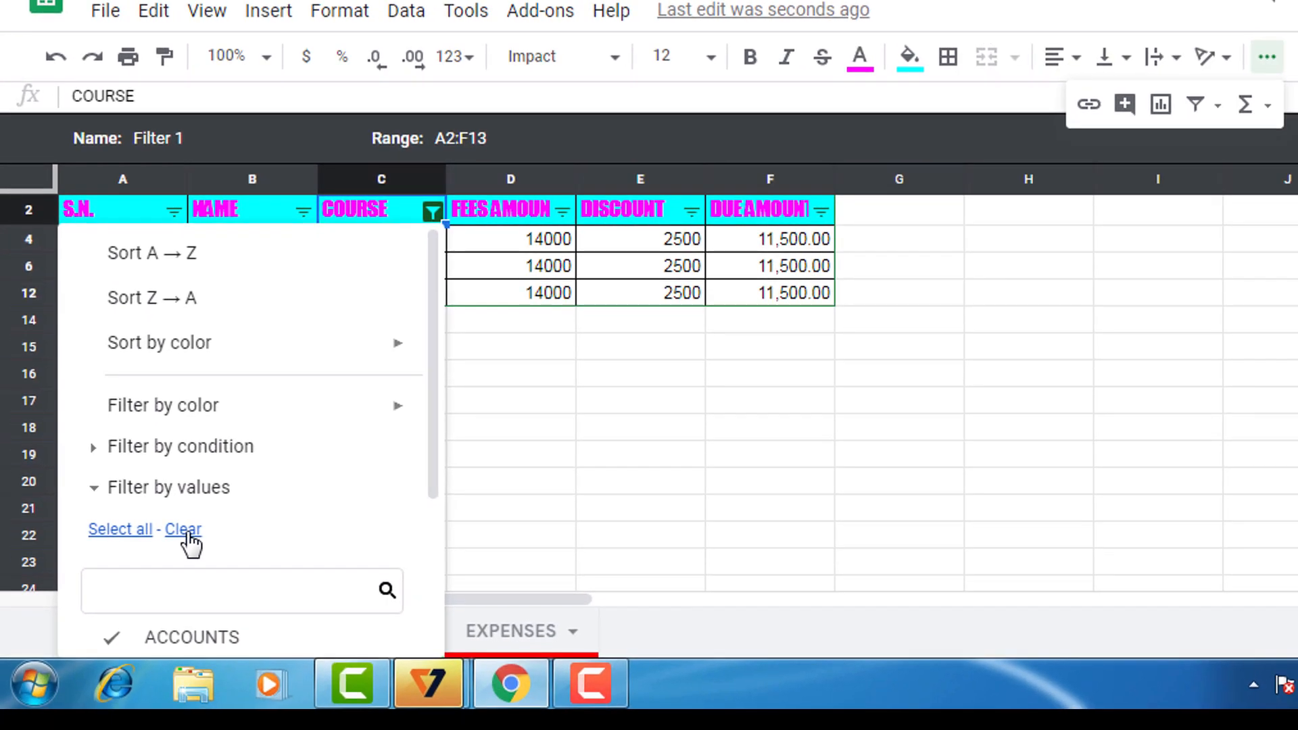
{"action": "left_click", "coordinate": [247, 709]}
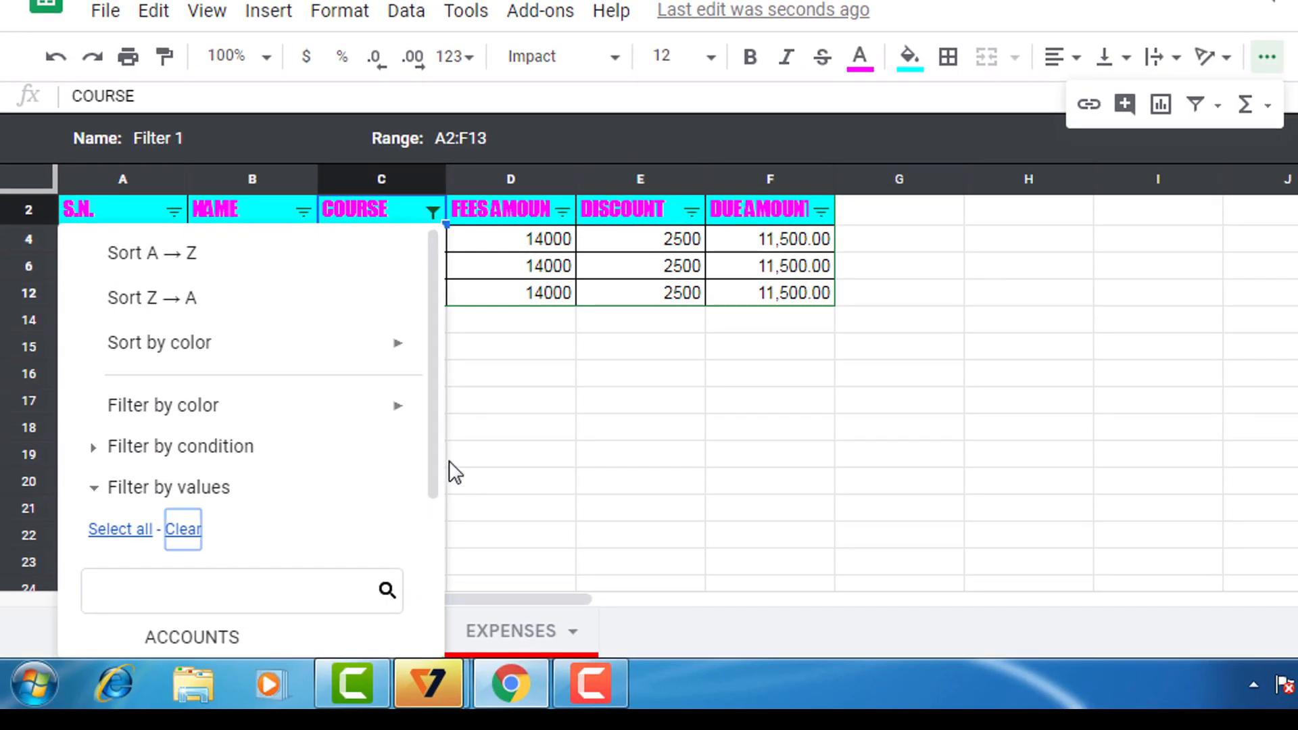
{"action": "left_click_drag", "start_coordinate": [436, 448], "coordinate": [436, 539]}
{"action": "scroll", "coordinate": [435, 538], "scroll_direction": "down", "scroll_amount": 3}
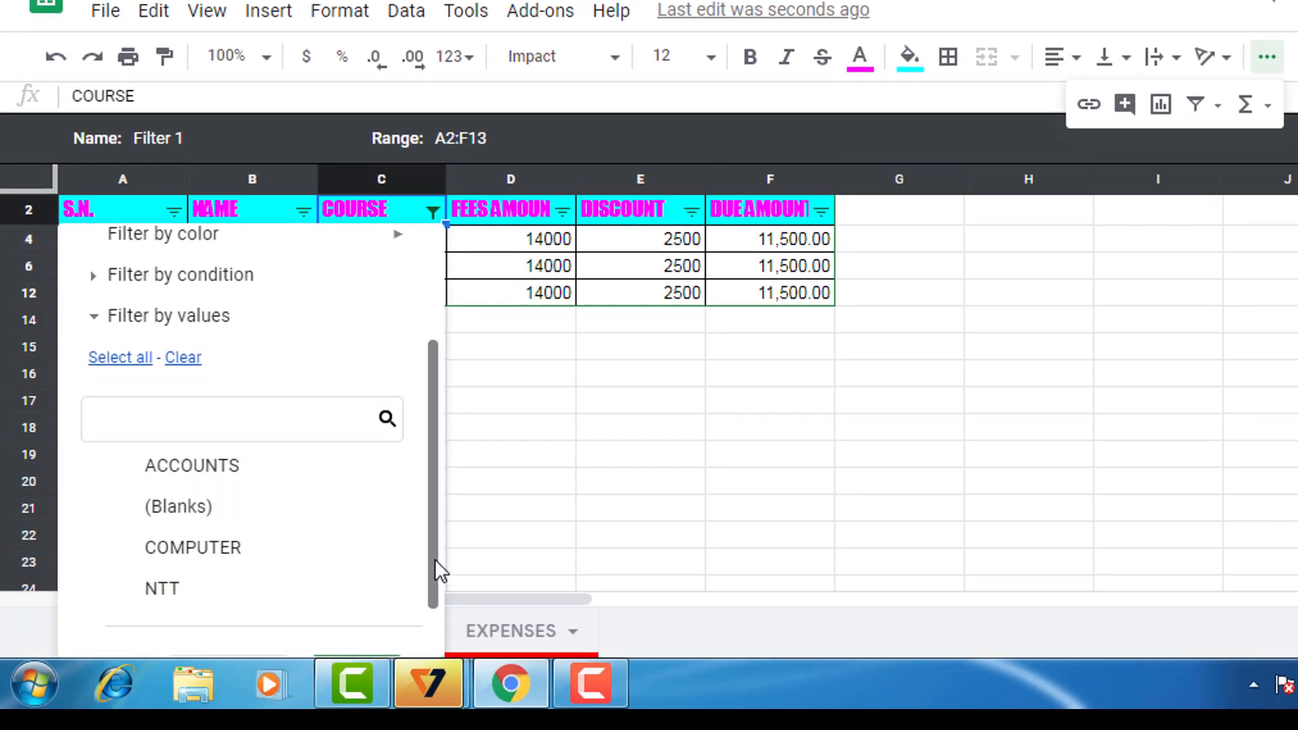
{"action": "left_click", "coordinate": [130, 359]}
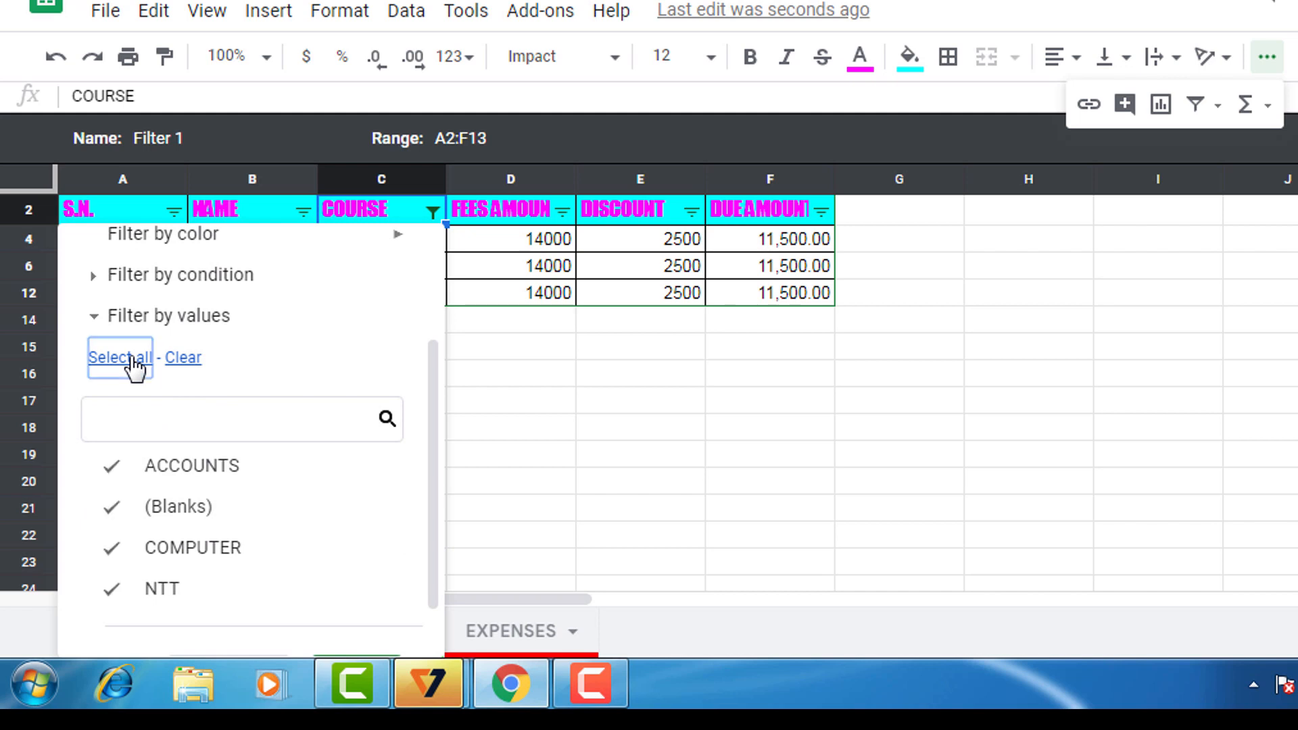
{"action": "left_click_drag", "start_coordinate": [432, 446], "coordinate": [417, 565]}
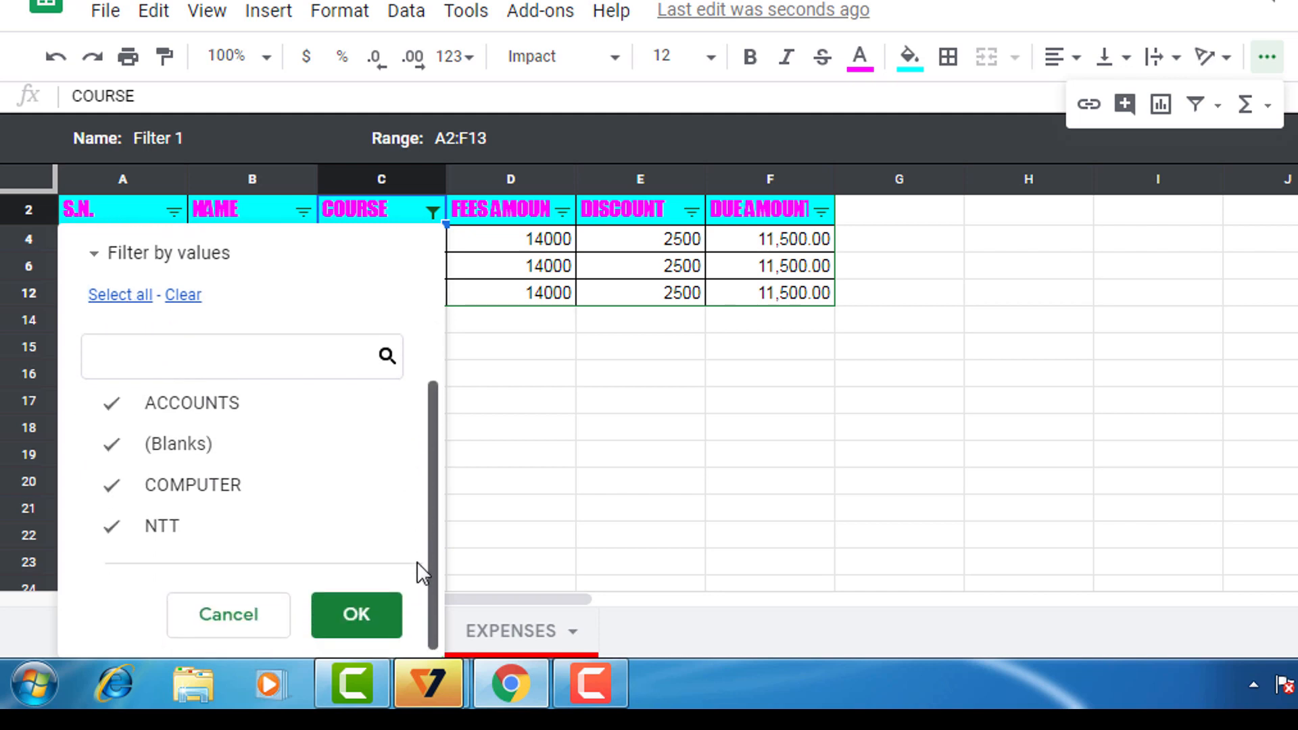
{"action": "left_click", "coordinate": [357, 615]}
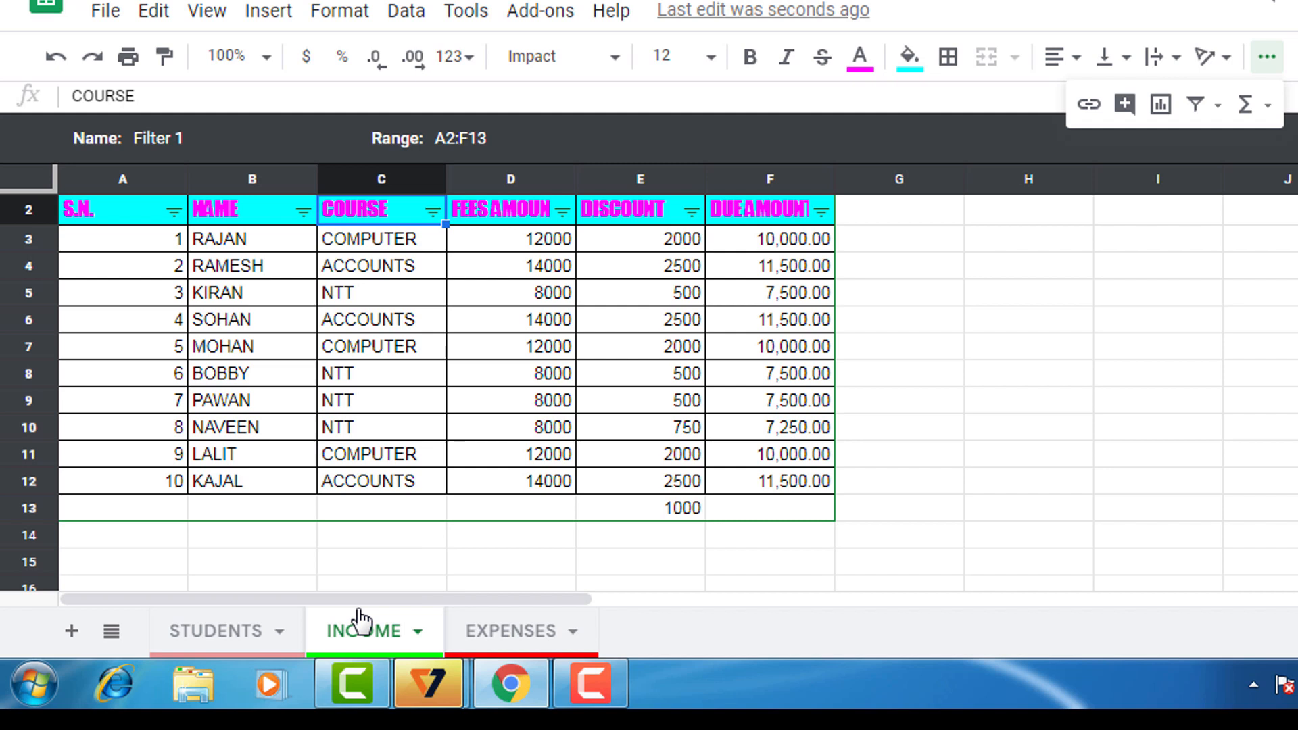
Step: Enter the formula =FILTER(A2:F12,C2:C12=H2) in cell H3 to extract the records whose course matches cell H2
{"action": "left_click", "coordinate": [1010, 238]}
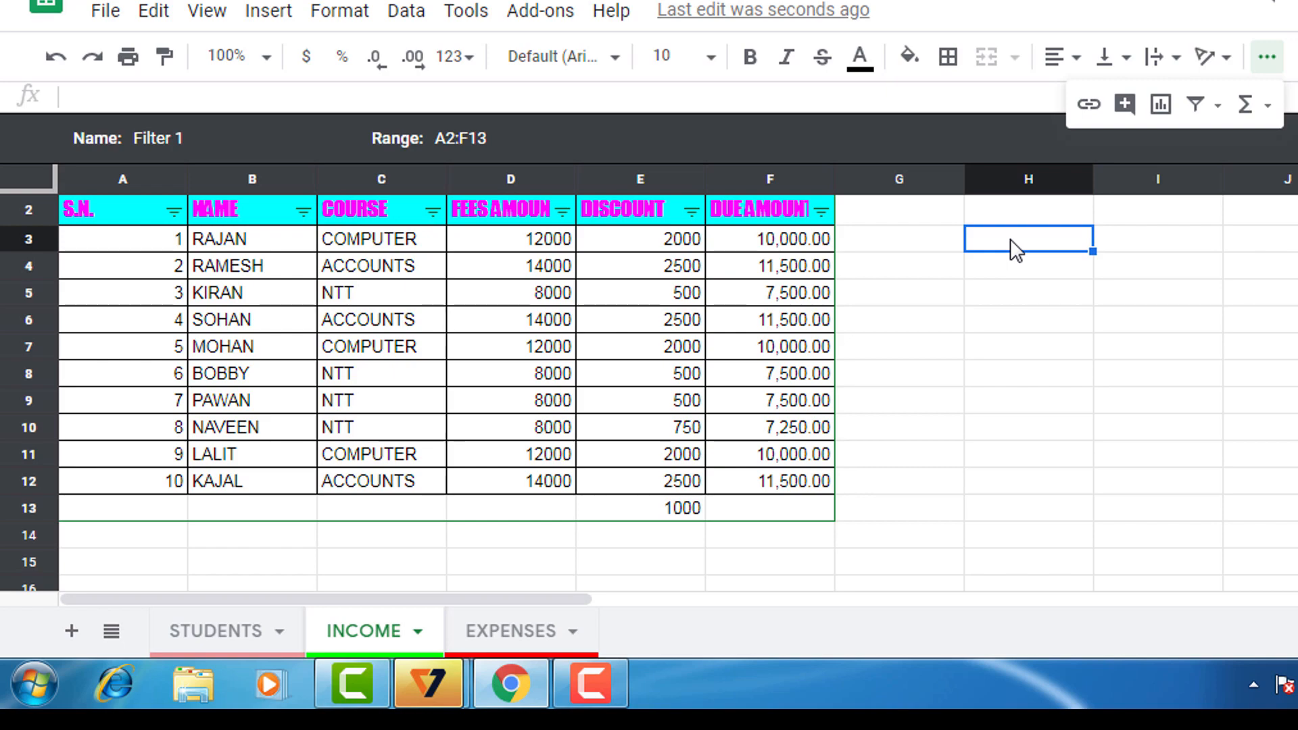
{"action": "type", "text": "=F"}
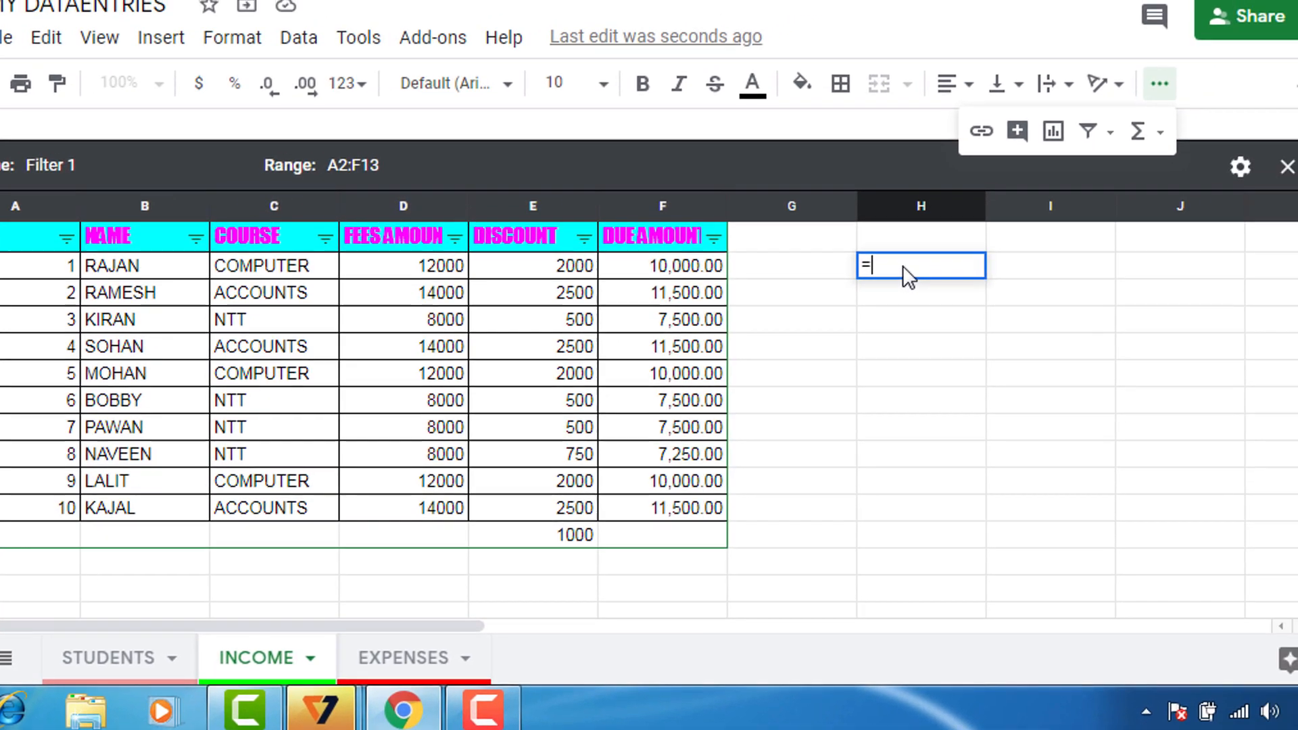
{"action": "type", "text": "ILTER"}
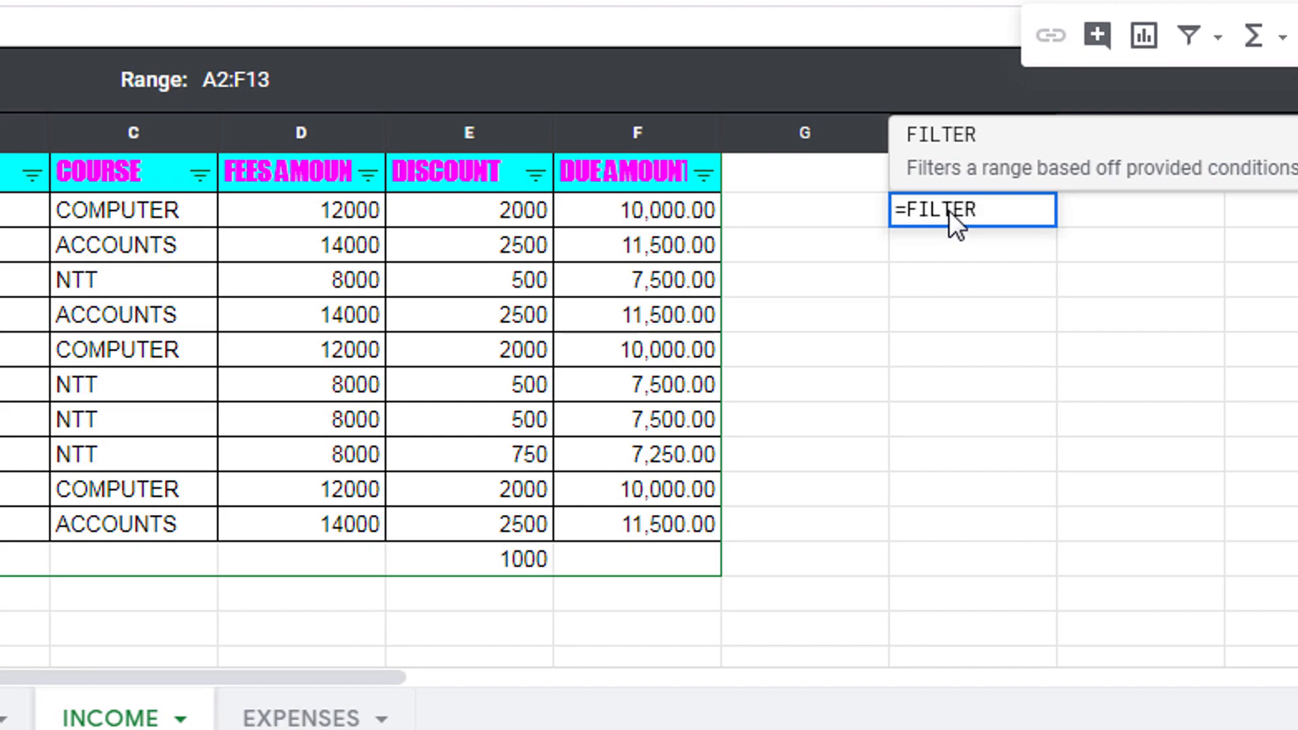
{"action": "type", "text": "("}
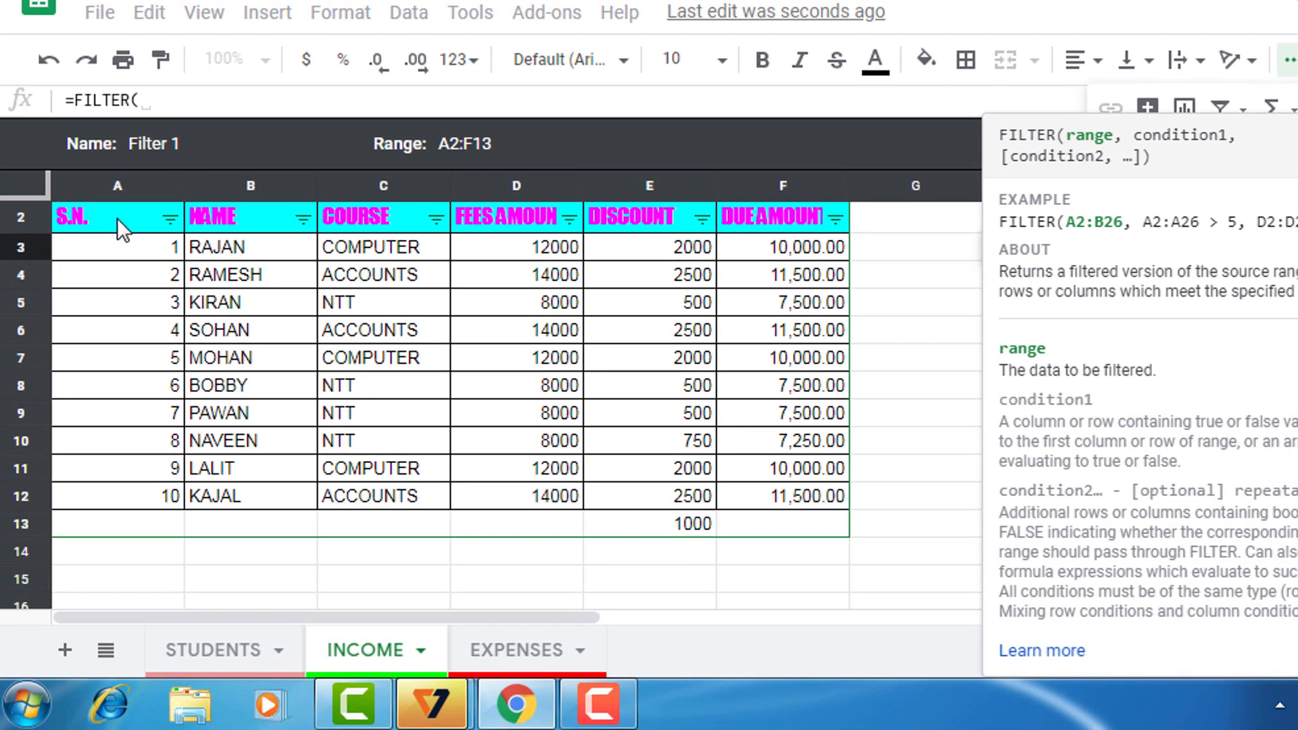
{"action": "left_click_drag", "start_coordinate": [116, 217], "coordinate": [781, 496]}
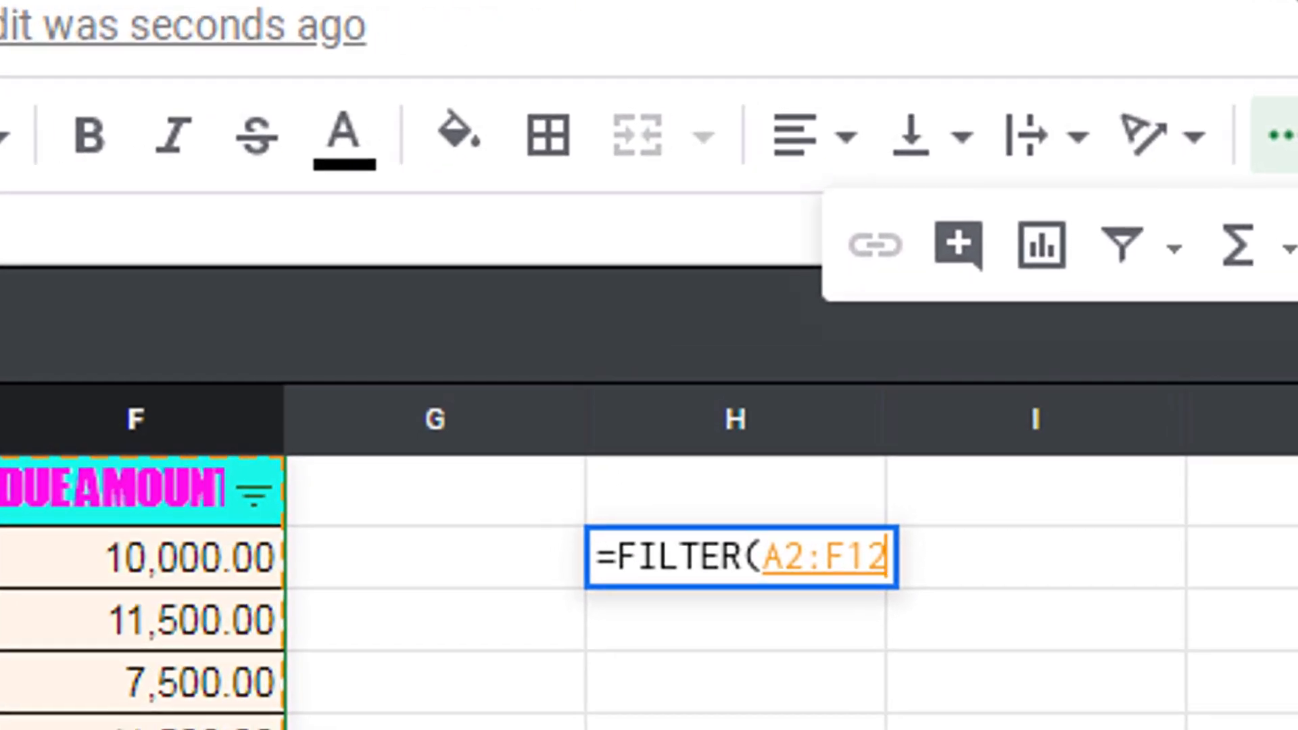
{"action": "type", "text": ","}
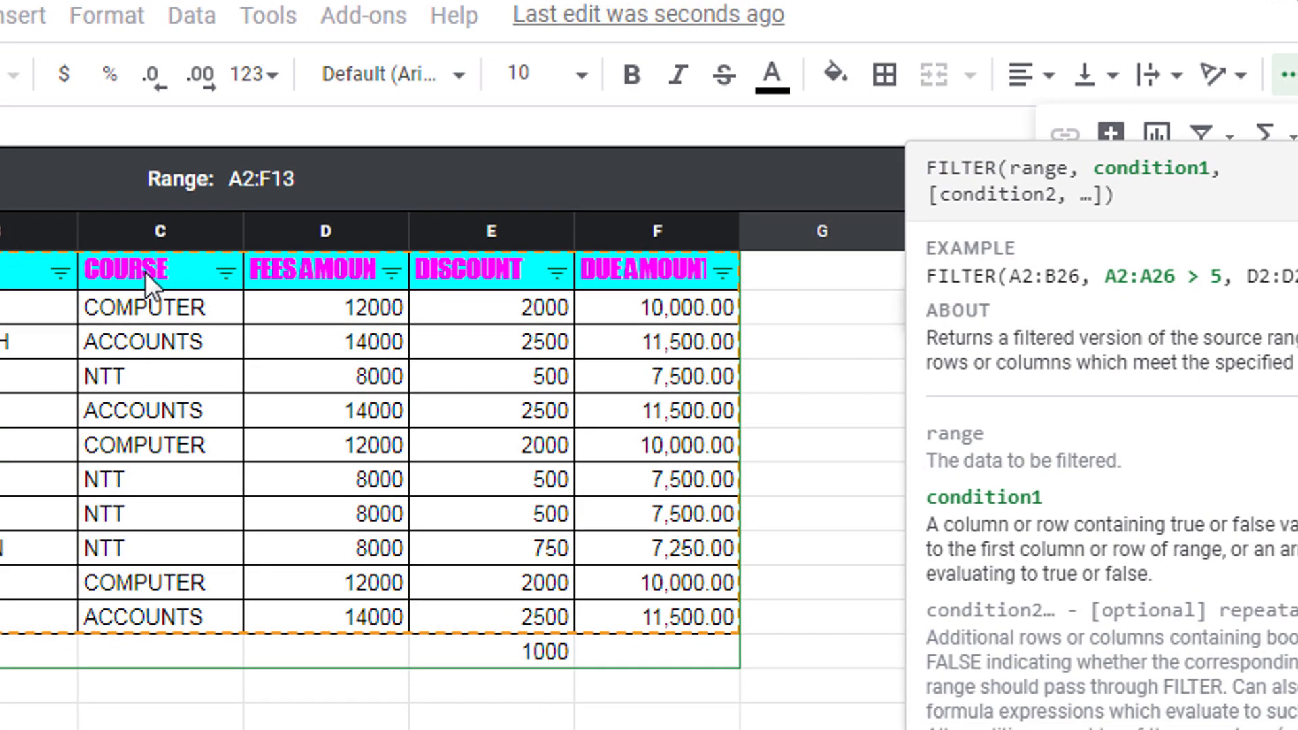
{"action": "left_click", "coordinate": [145, 271]}
{"action": "mouse_move", "coordinate": [145, 270]}
{"action": "left_mouse_down"}
{"action": "mouse_move", "coordinate": [162, 410]}
{"action": "mouse_move", "coordinate": [156, 610]}
{"action": "left_mouse_up"}
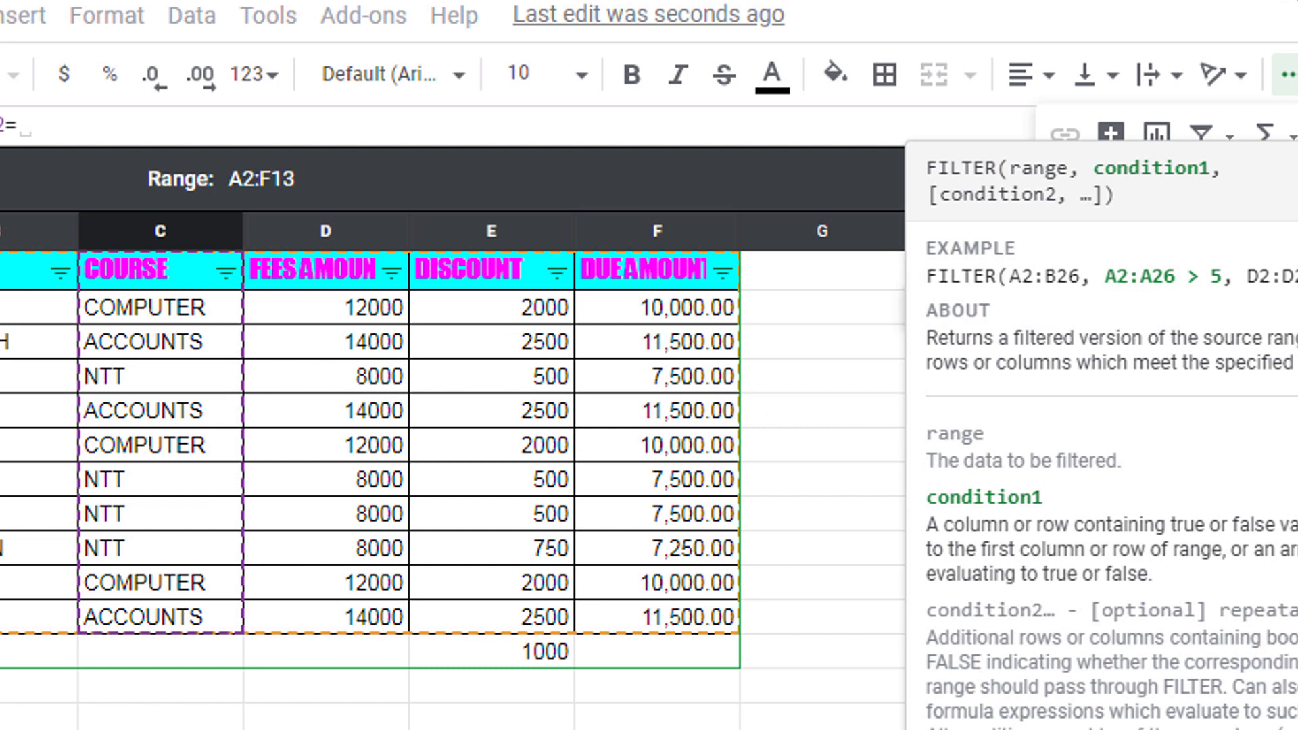
{"action": "left_click", "coordinate": [1297, 168]}
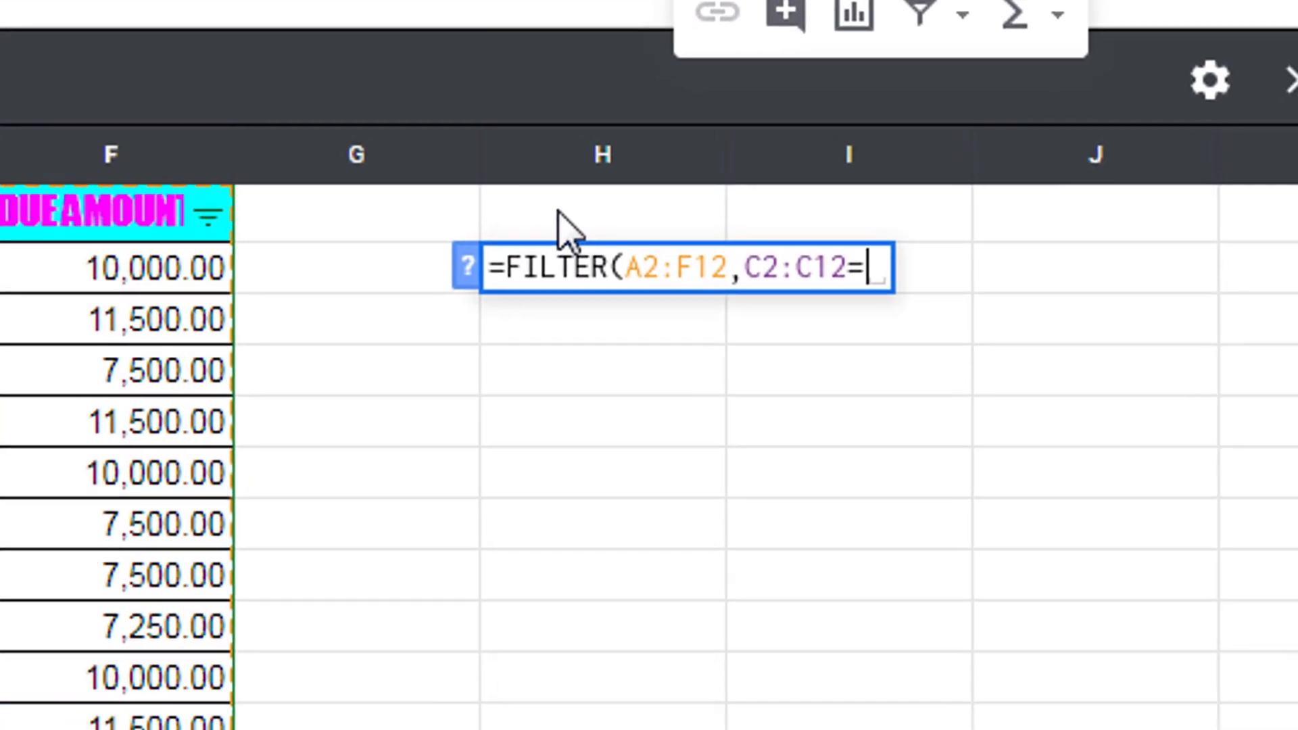
{"action": "left_click", "coordinate": [963, 279]}
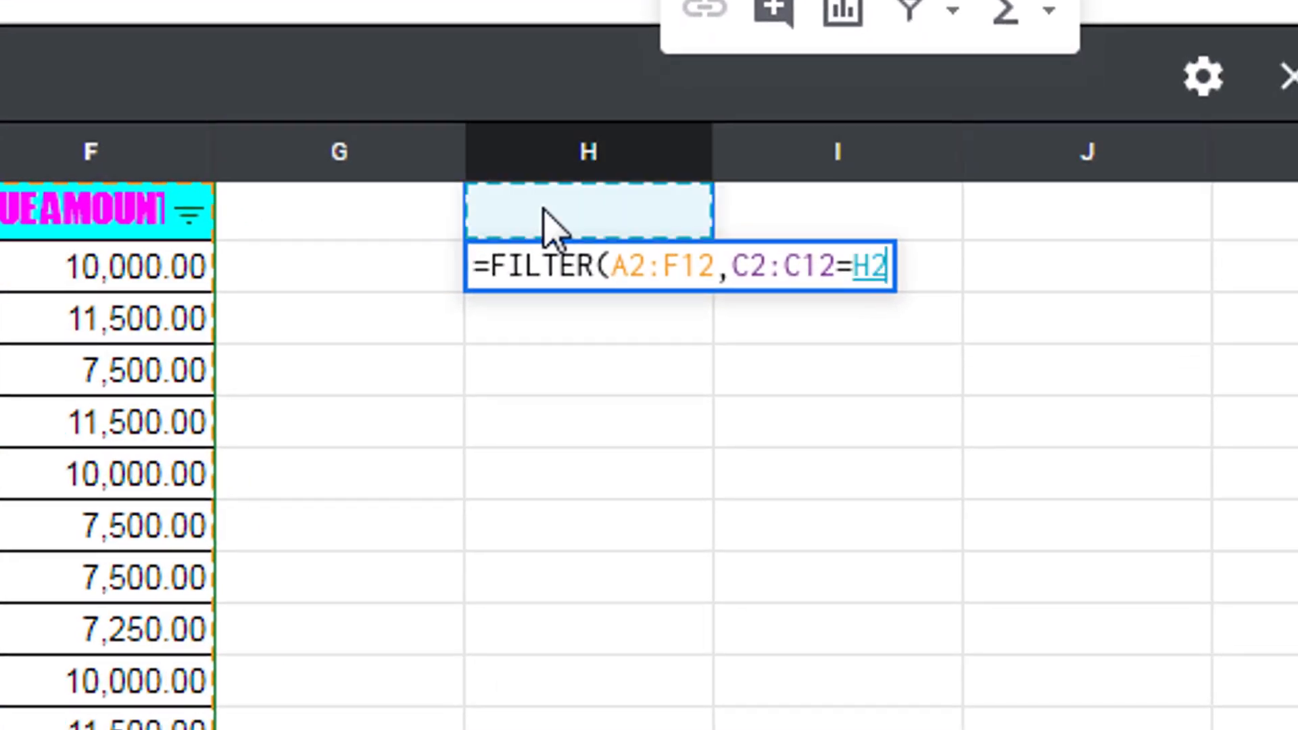
{"action": "type", "text": ")"}
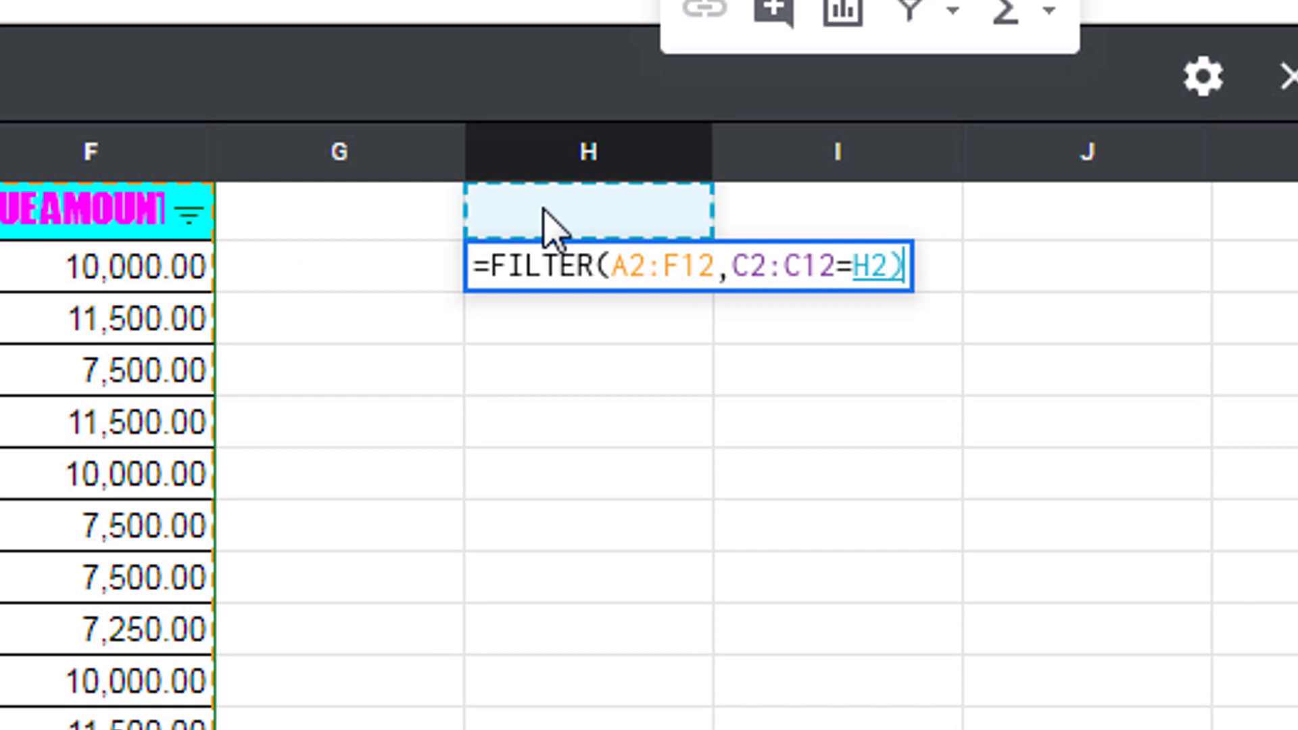
{"action": "key", "text": "Return"}
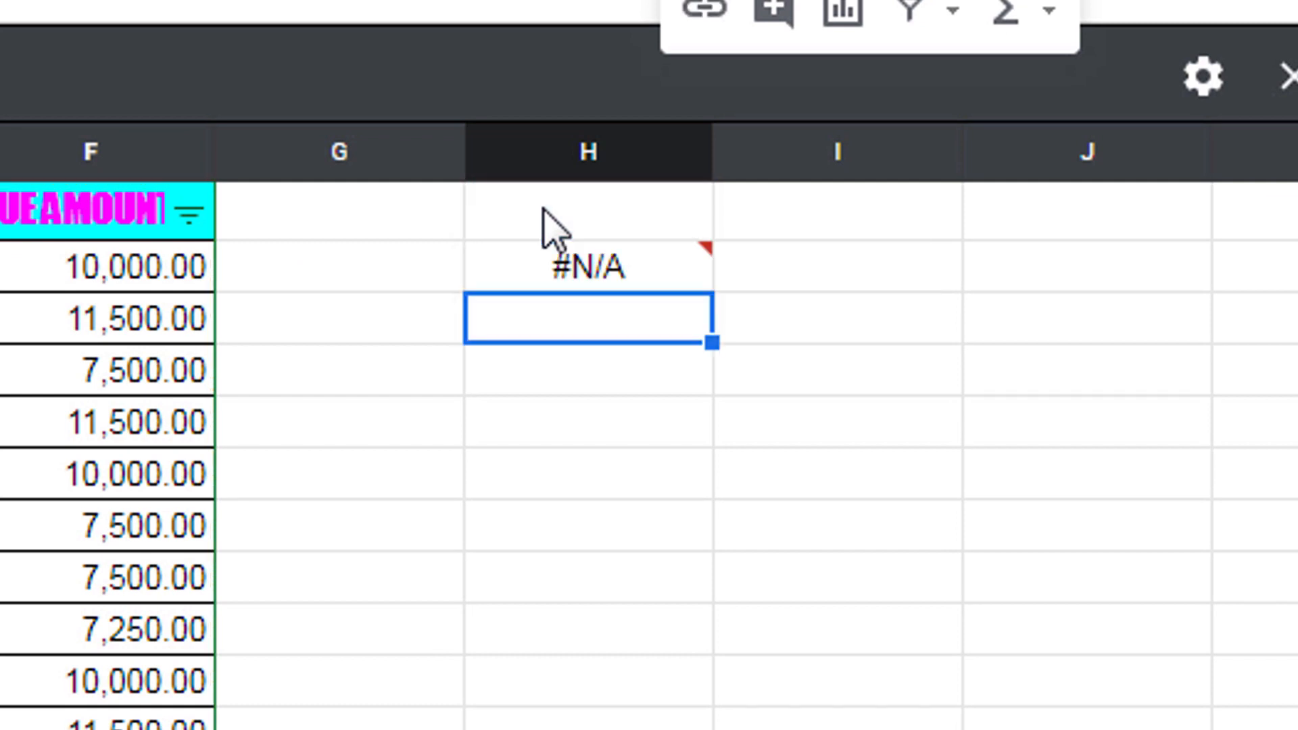
Step: Enter COMPUTER, ACCOUNTS and NTT one after another in cell H2 to test the FILTER formula with each course
{"action": "key", "text": "Up"}
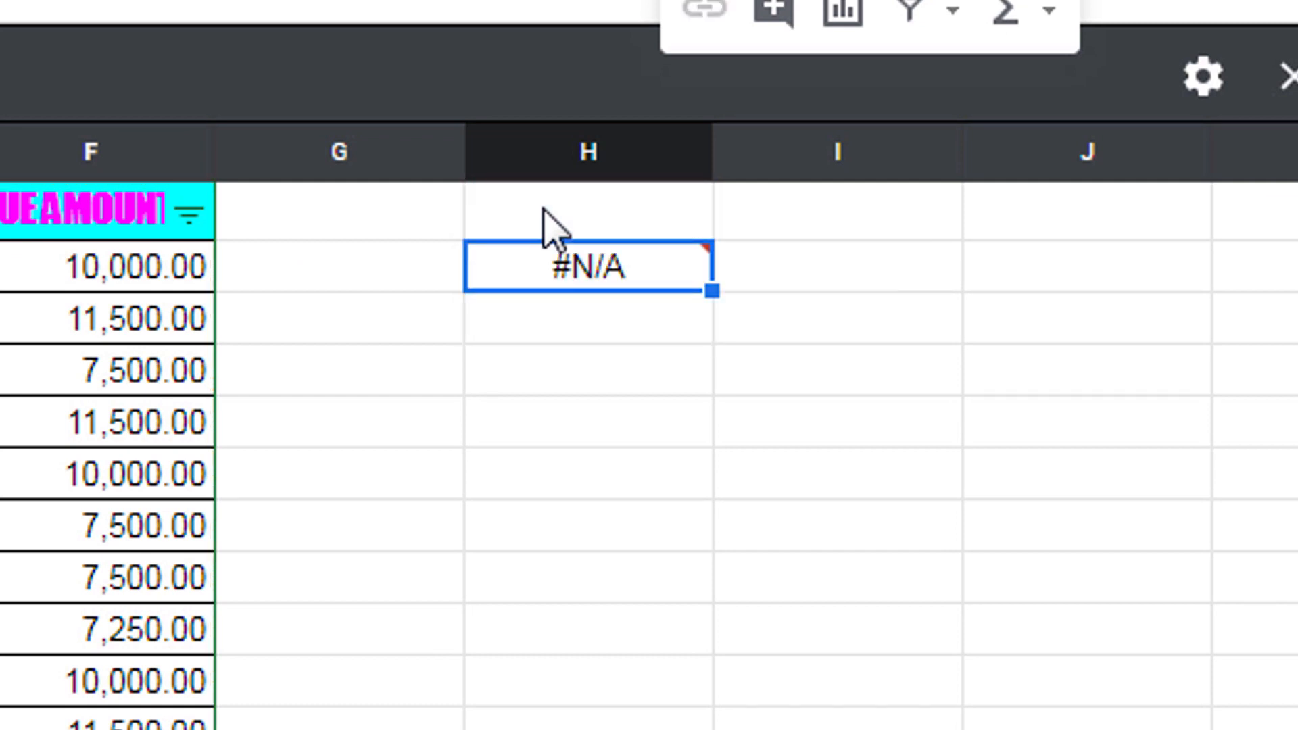
{"action": "key", "text": "Up"}
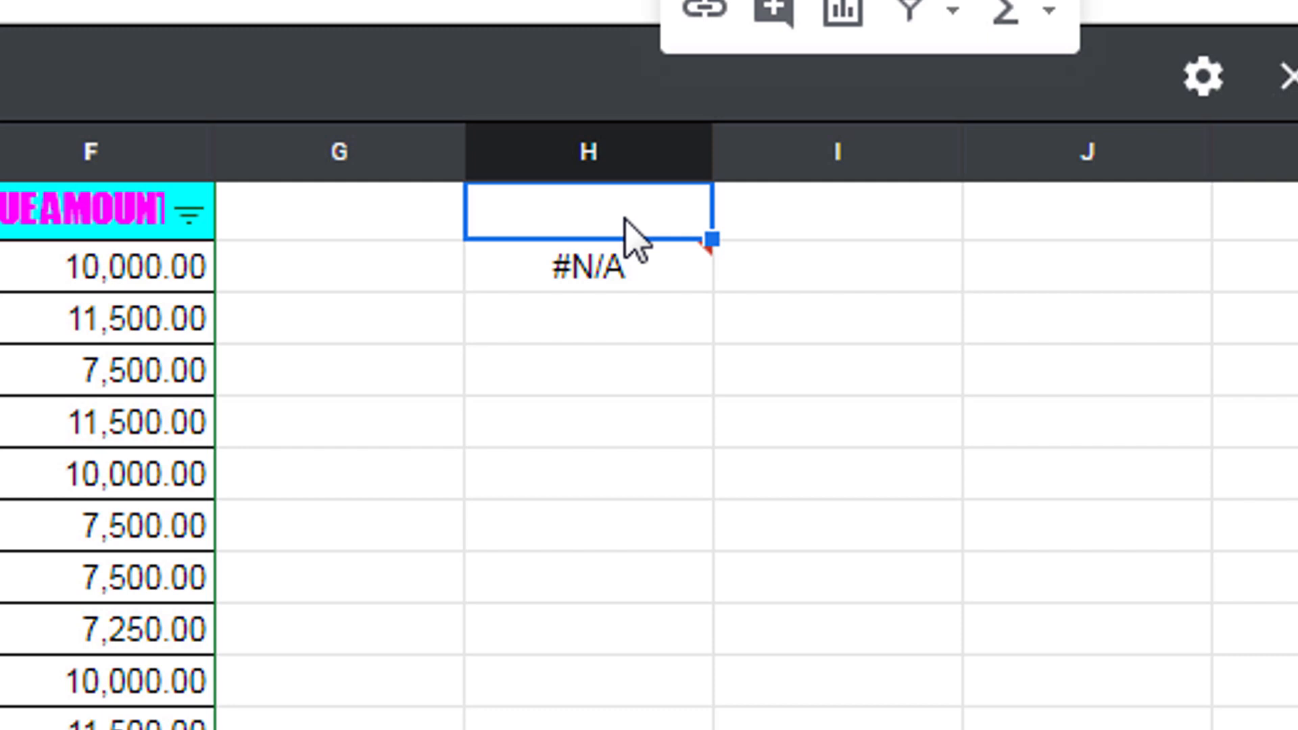
{"action": "type", "text": "COMP"}
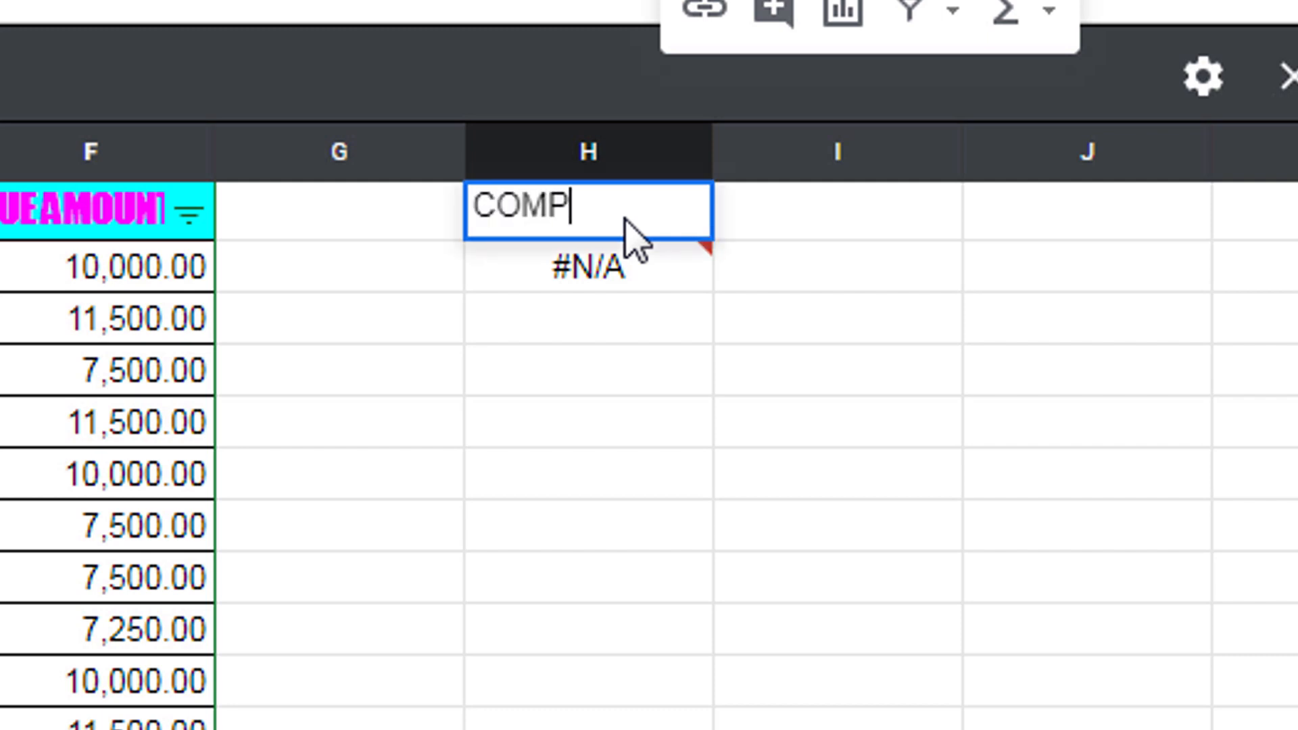
{"action": "type", "text": "UTER"}
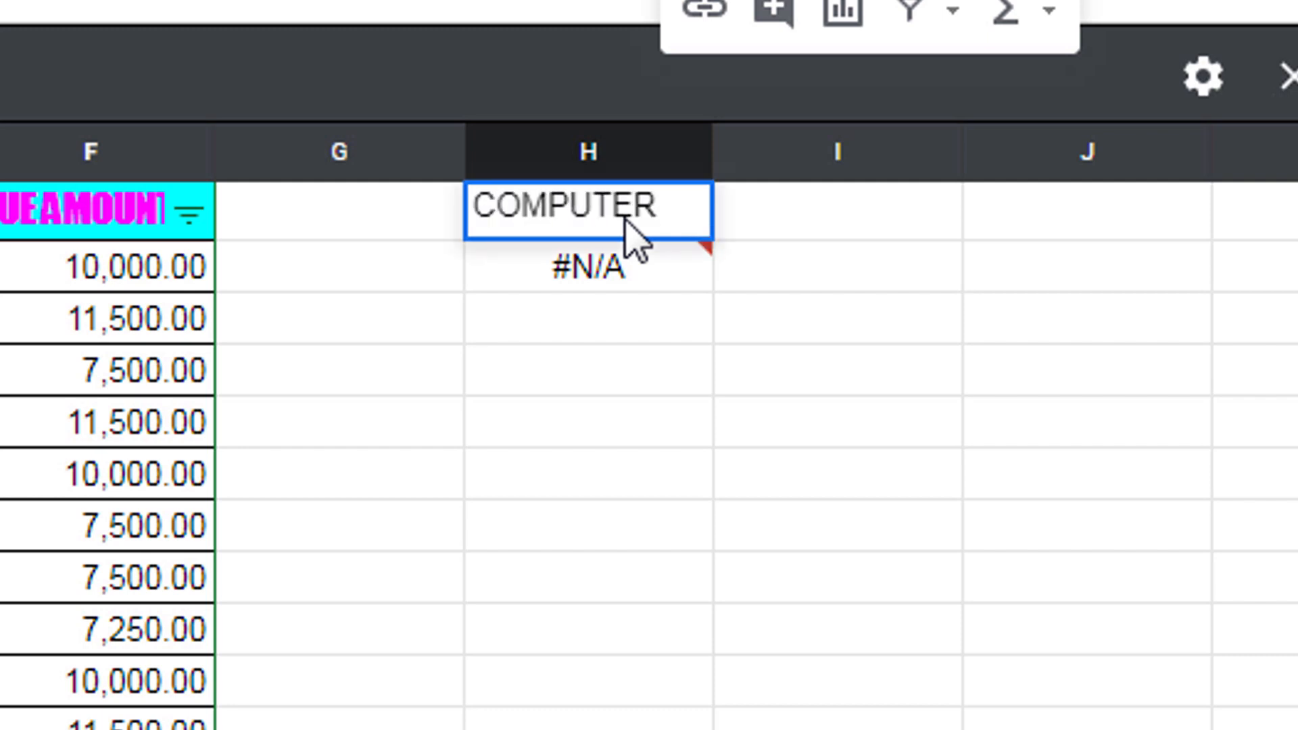
{"action": "key", "text": "Return"}
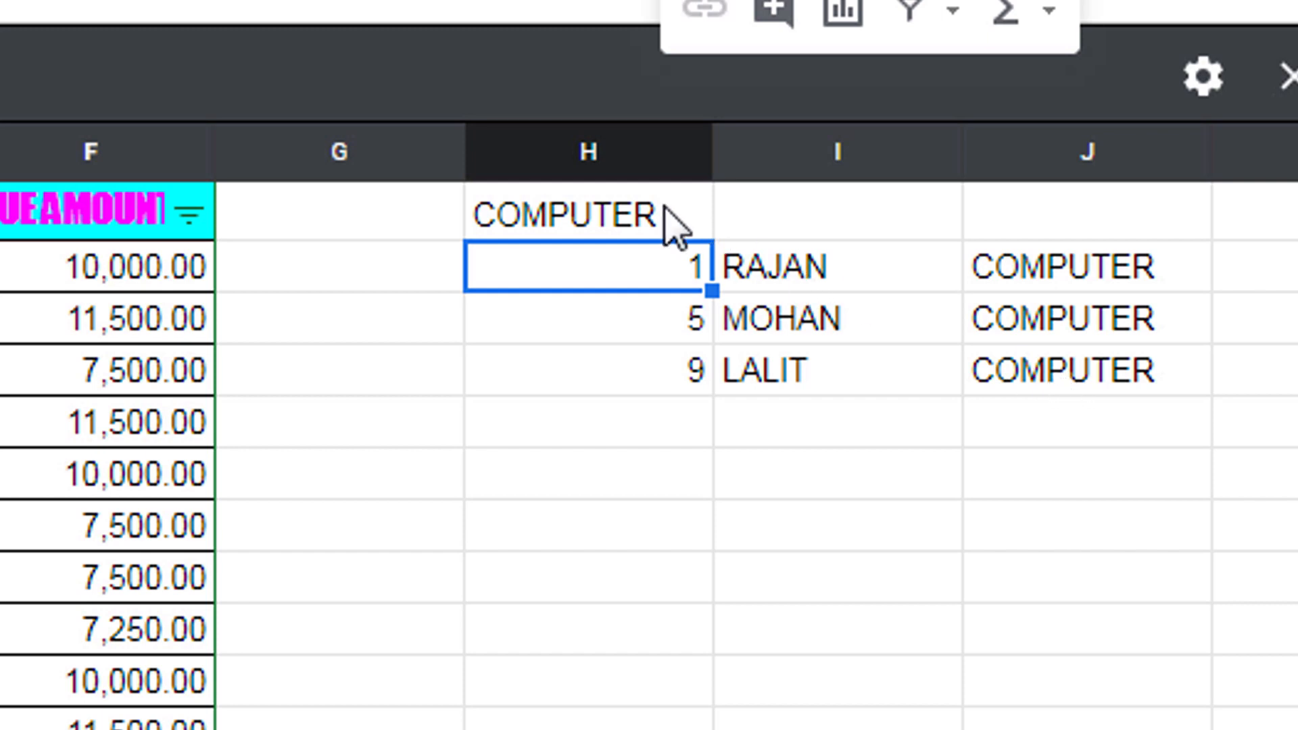
{"action": "left_click", "coordinate": [671, 226]}
{"action": "type", "text": "ACCOUNTS"}
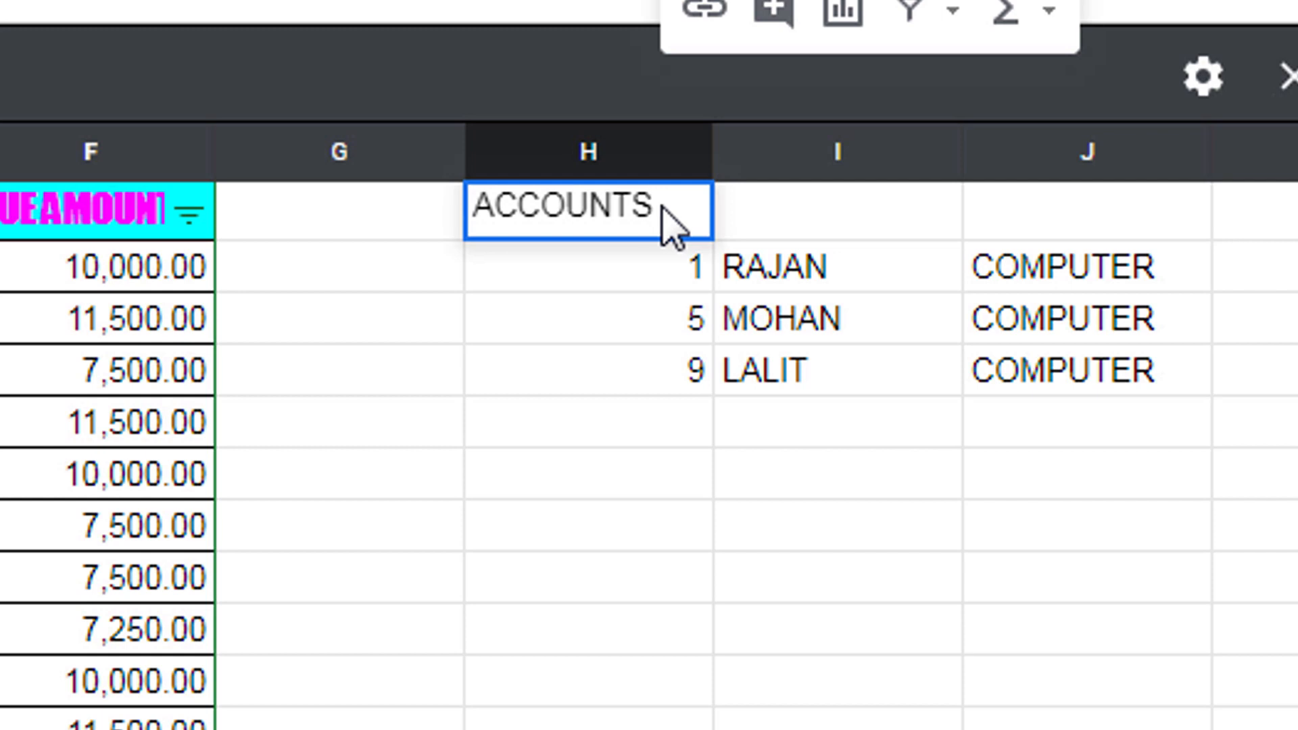
{"action": "key", "text": "Return"}
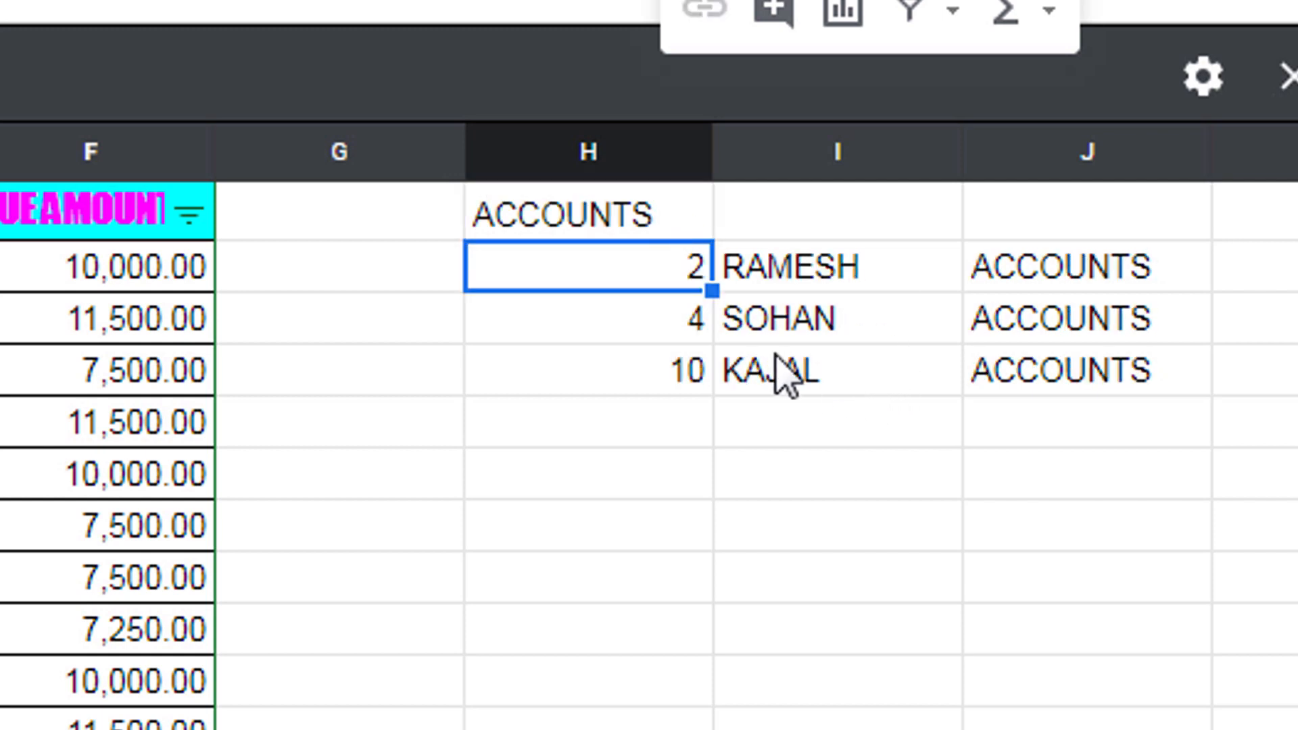
{"action": "left_click", "coordinate": [664, 234]}
{"action": "type", "text": "NTT"}
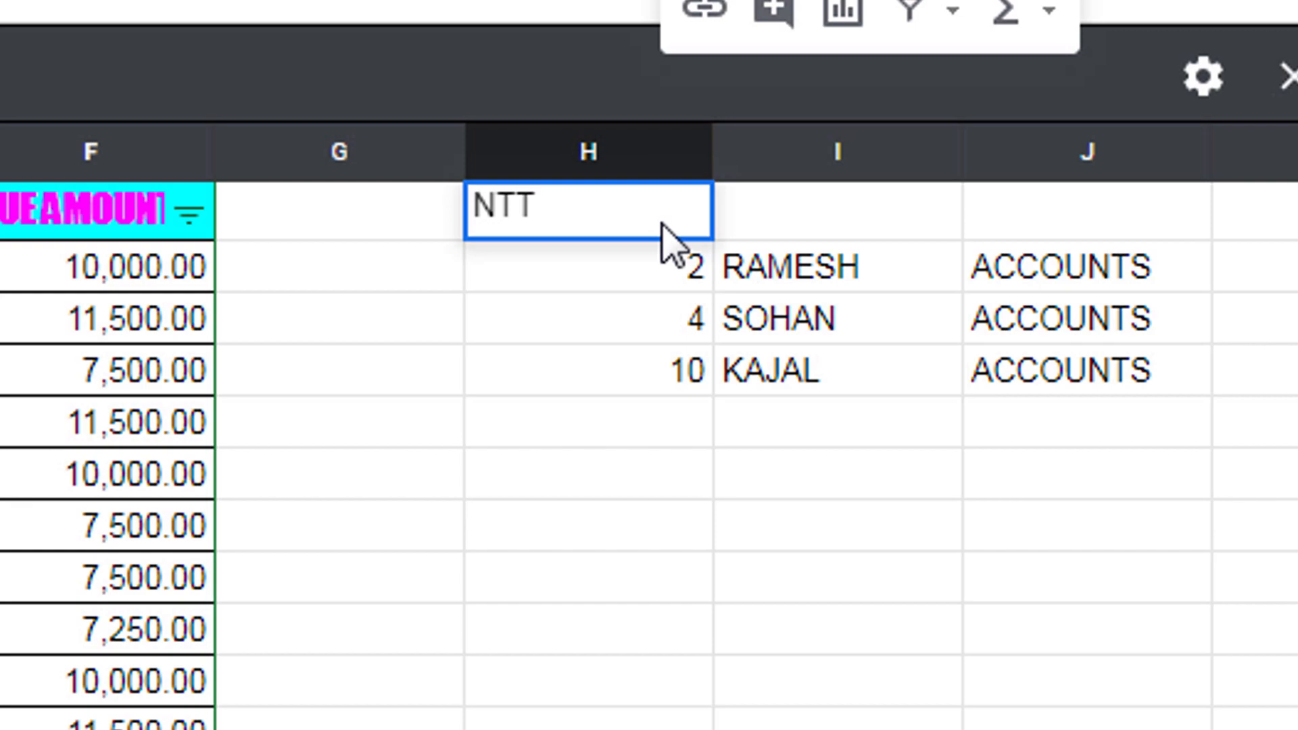
{"action": "key", "text": "Return"}
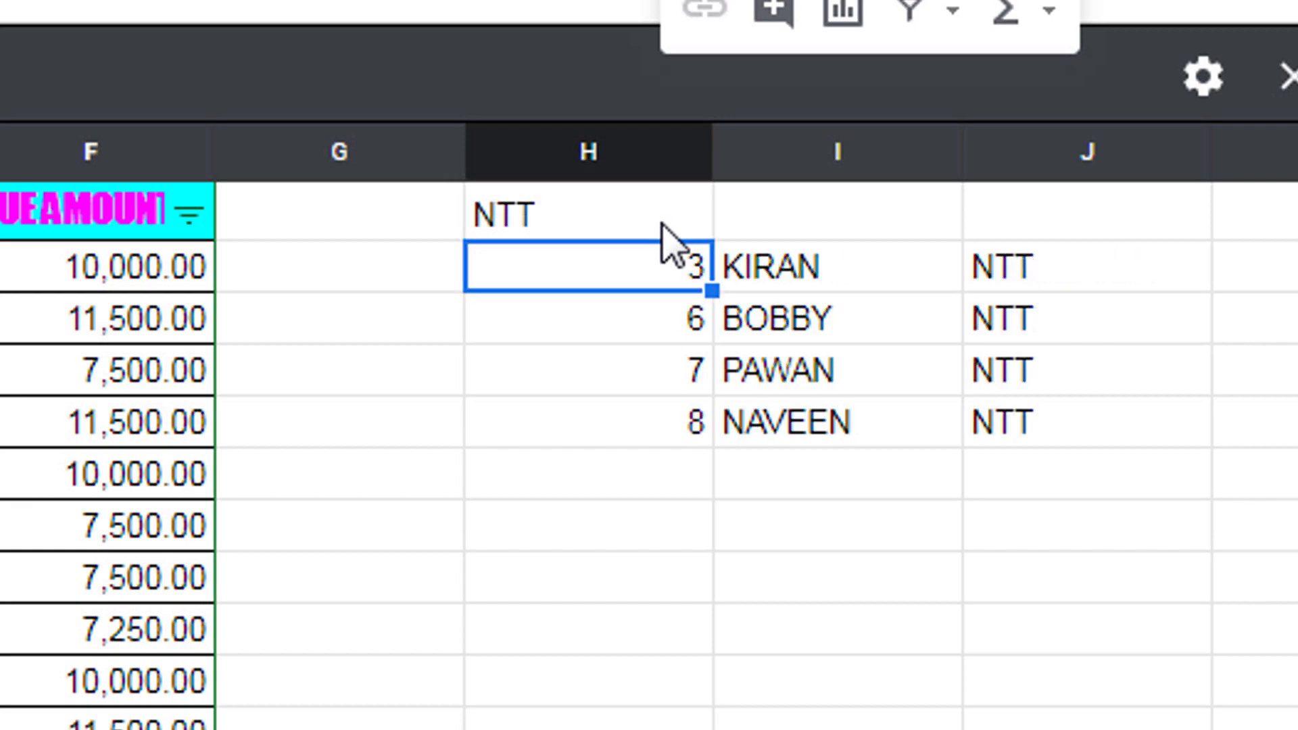
Step: Select cell H2 and examine the criteria types offered by its data validation settings, leaving without applying a rule
{"action": "left_click", "coordinate": [659, 227]}
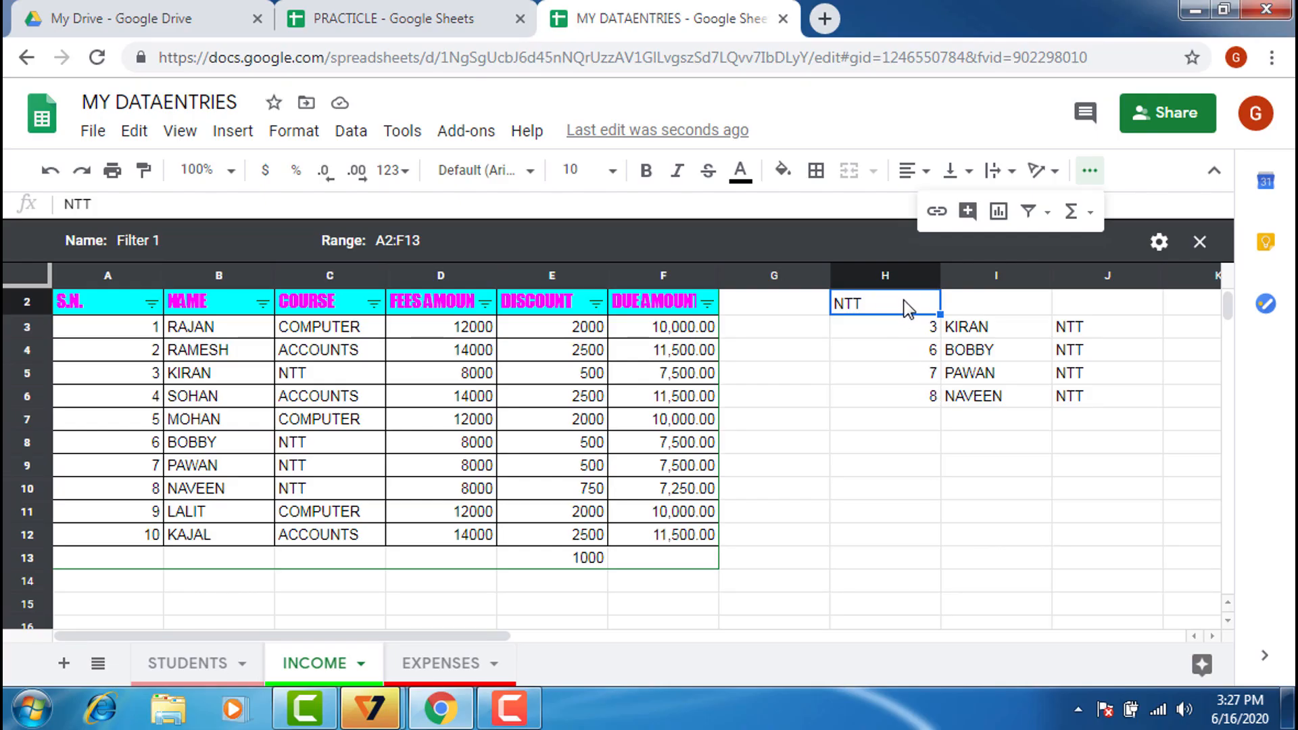
{"action": "left_click", "coordinate": [351, 131]}
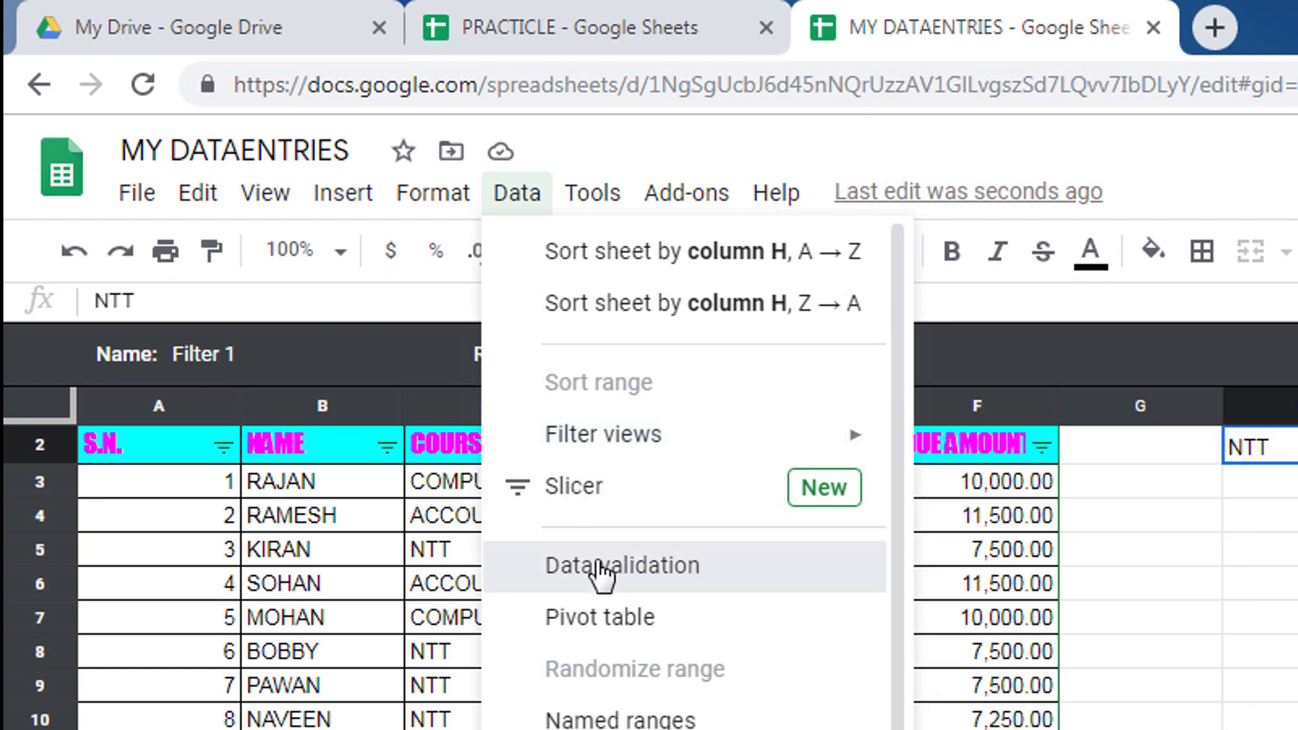
{"action": "left_click", "coordinate": [601, 571]}
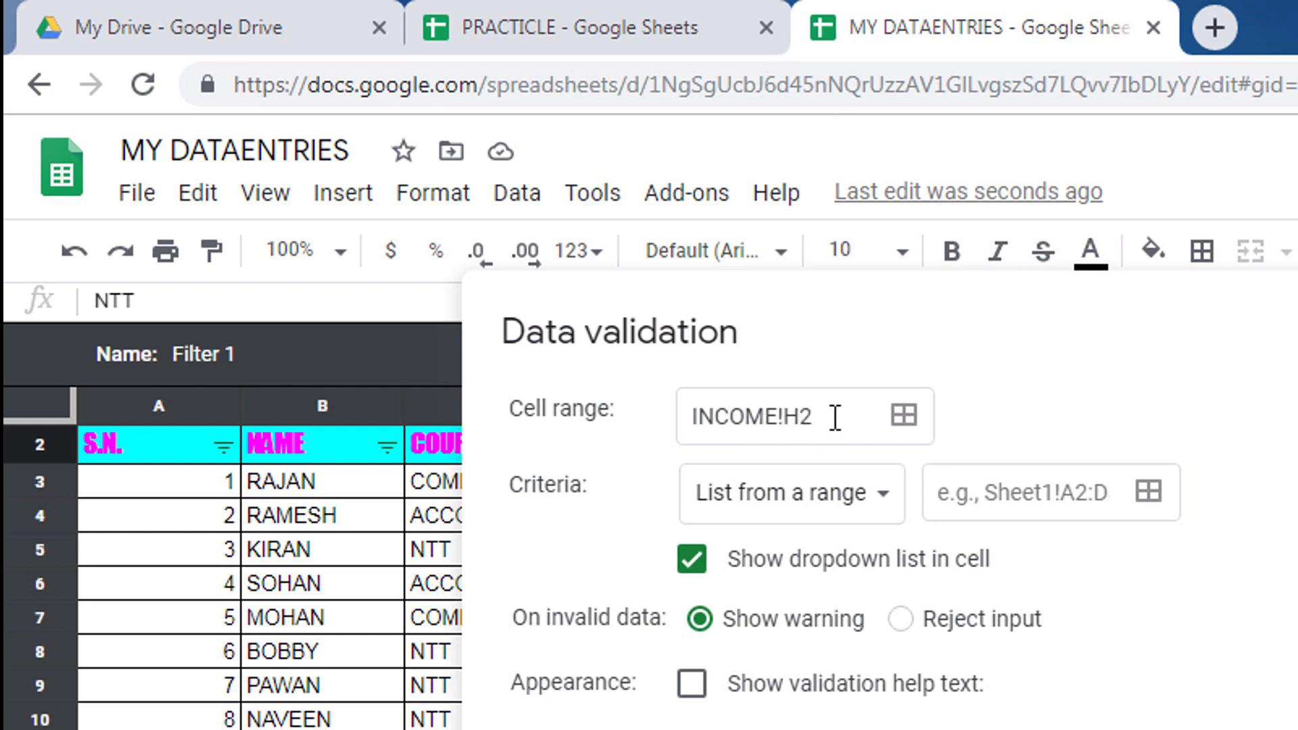
{"action": "left_click", "coordinate": [883, 501]}
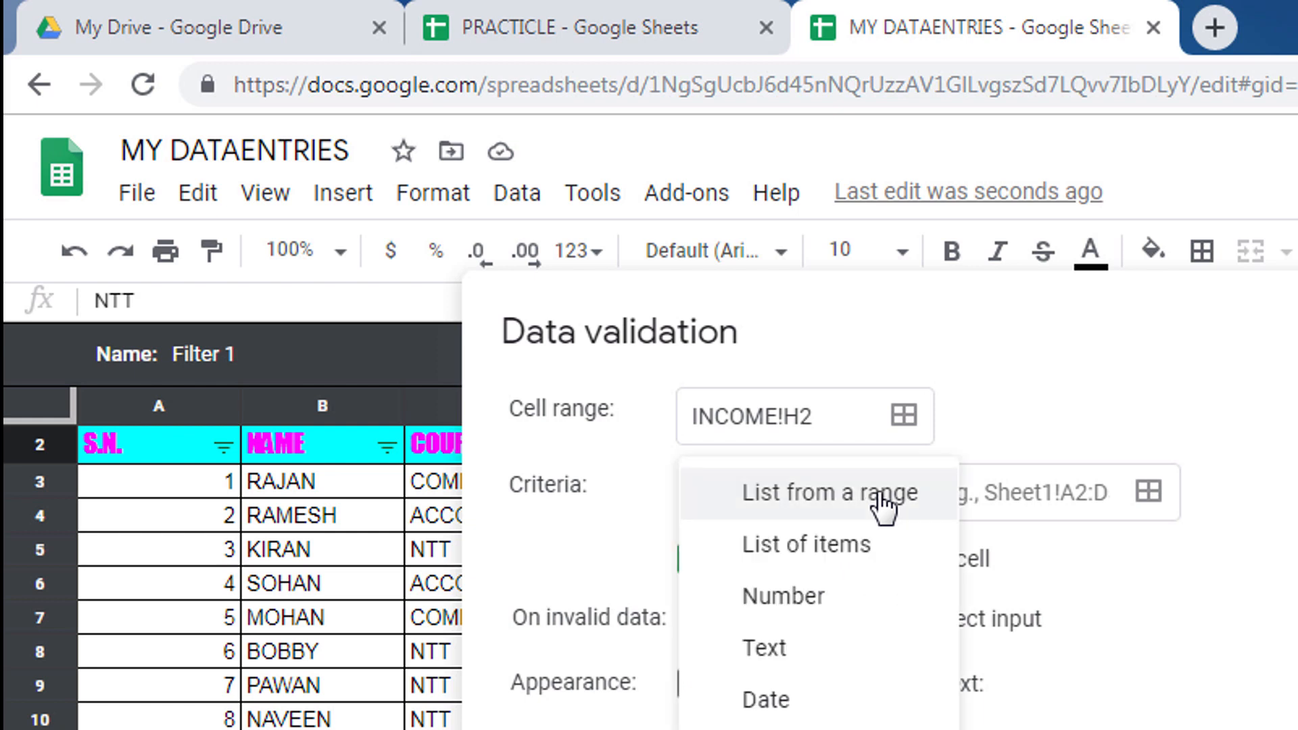
{"action": "left_click", "coordinate": [883, 500]}
{"action": "left_click", "coordinate": [883, 500]}
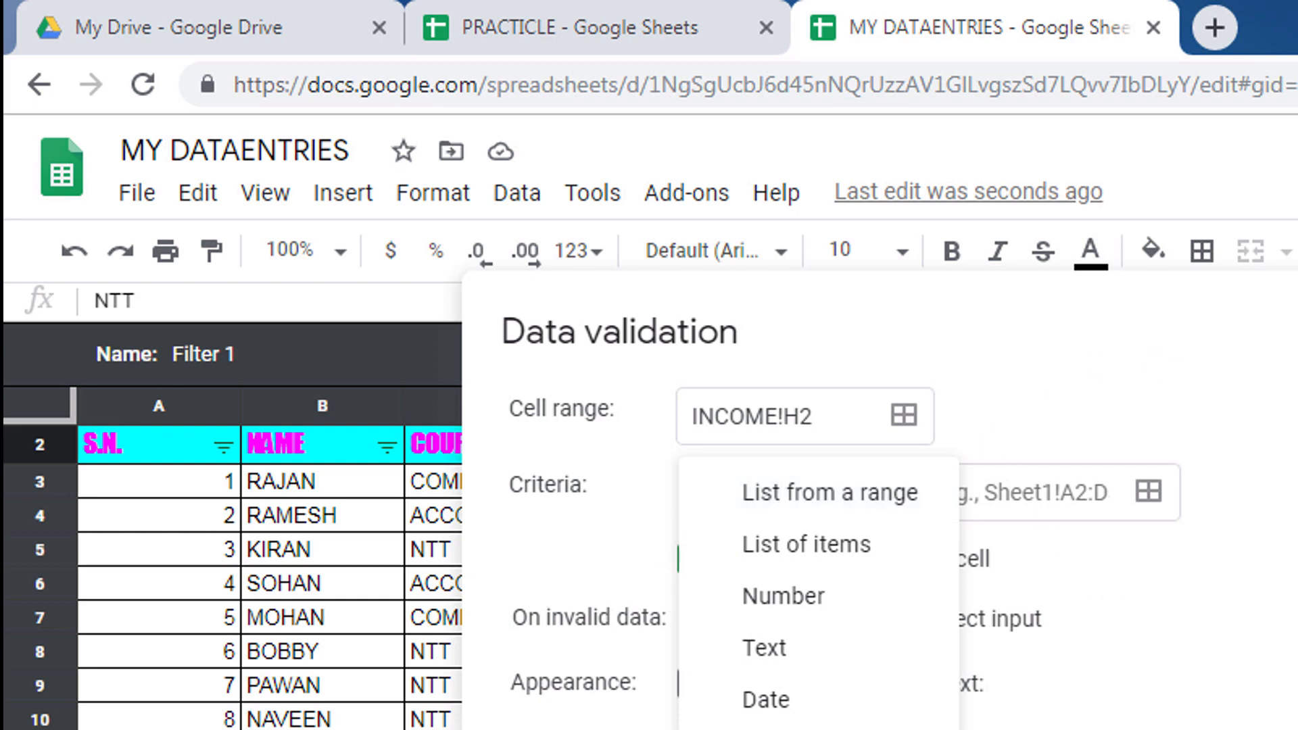
{"action": "key", "text": "Escape"}
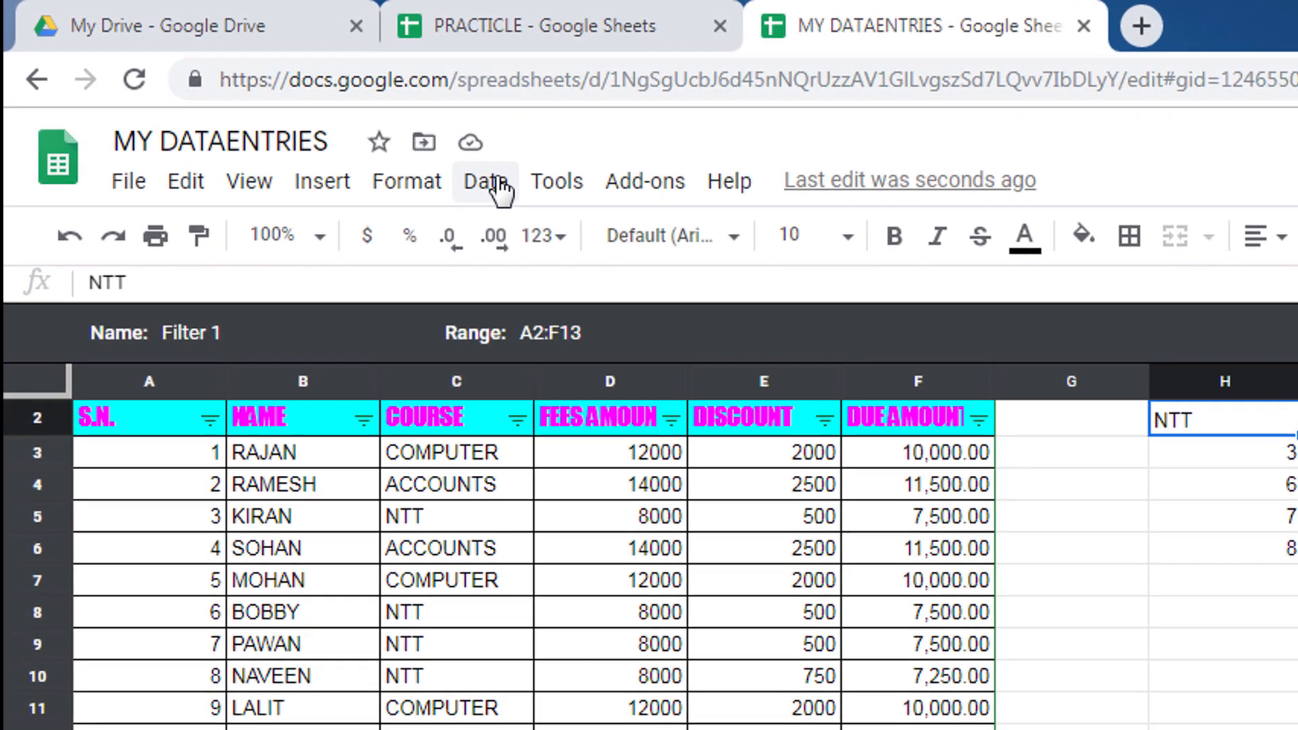
Step: Apply data validation to cell H2 as a list from the range C3:C5, with the dropdown list shown in the cell
{"action": "left_click", "coordinate": [358, 133]}
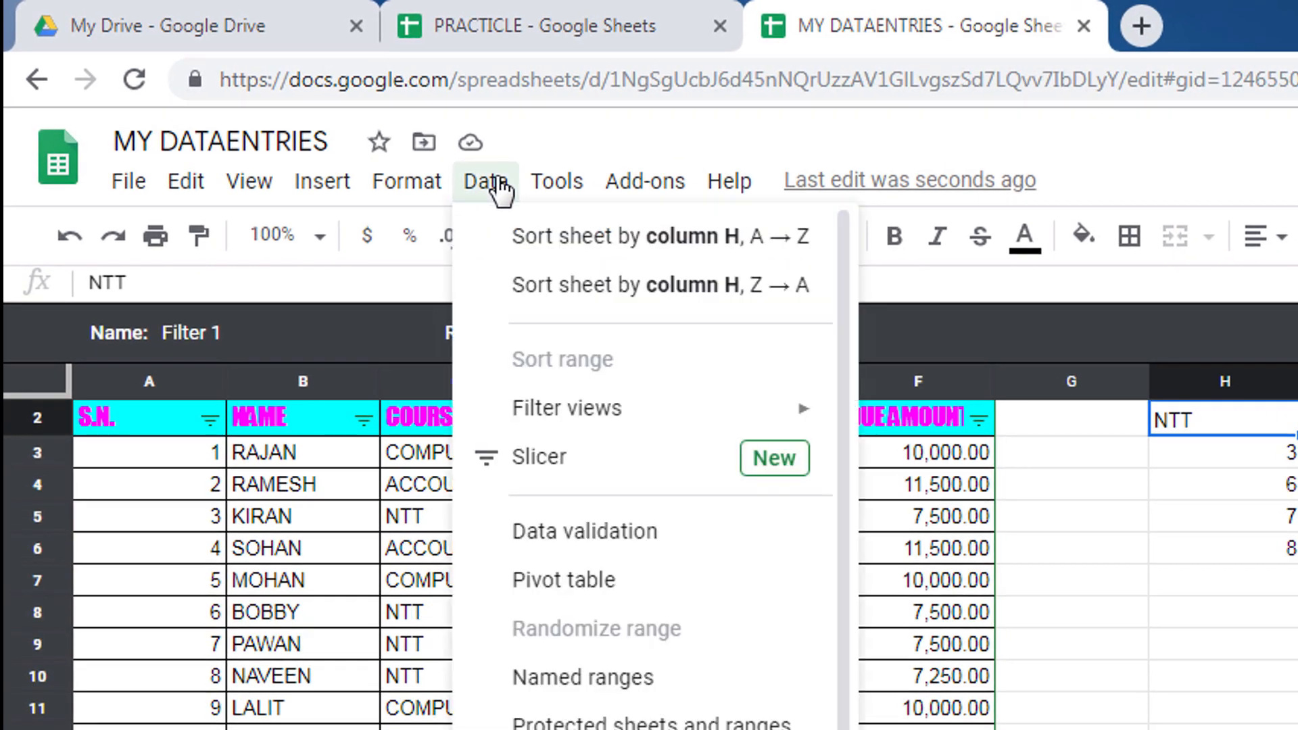
{"action": "left_click", "coordinate": [595, 530]}
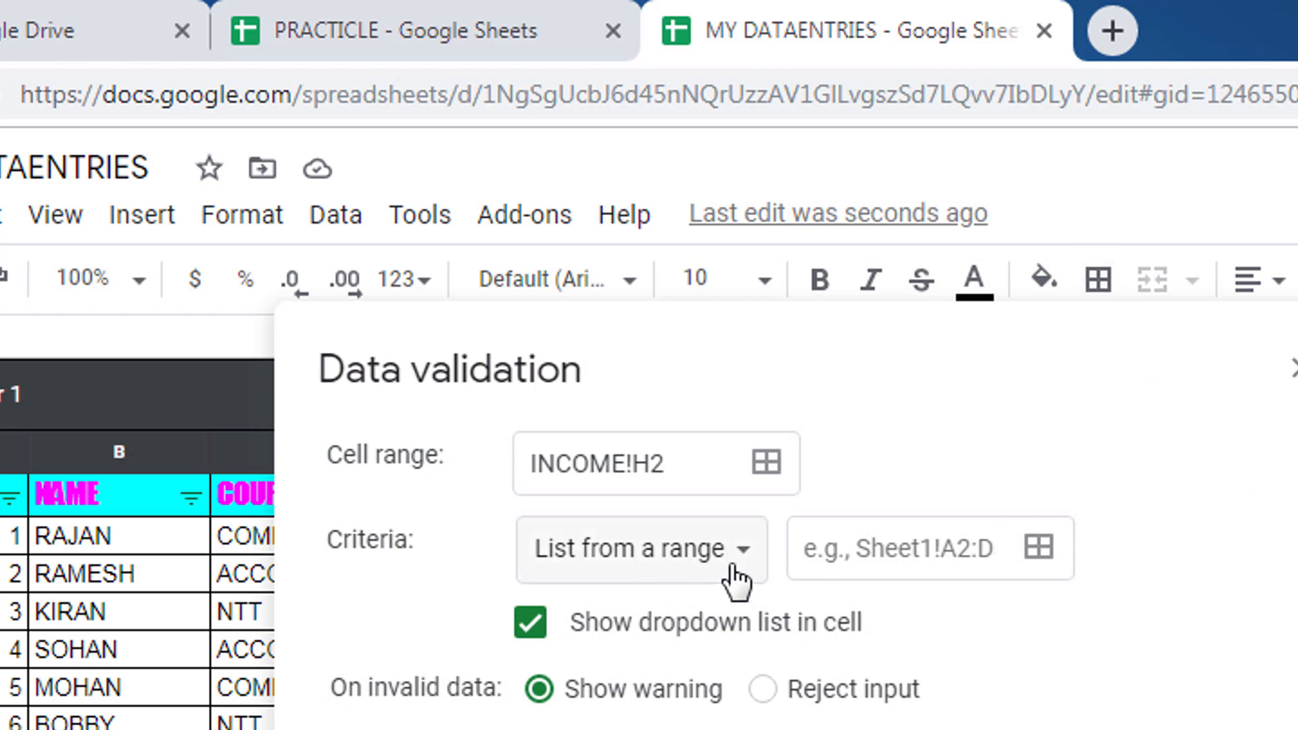
{"action": "left_click", "coordinate": [855, 548]}
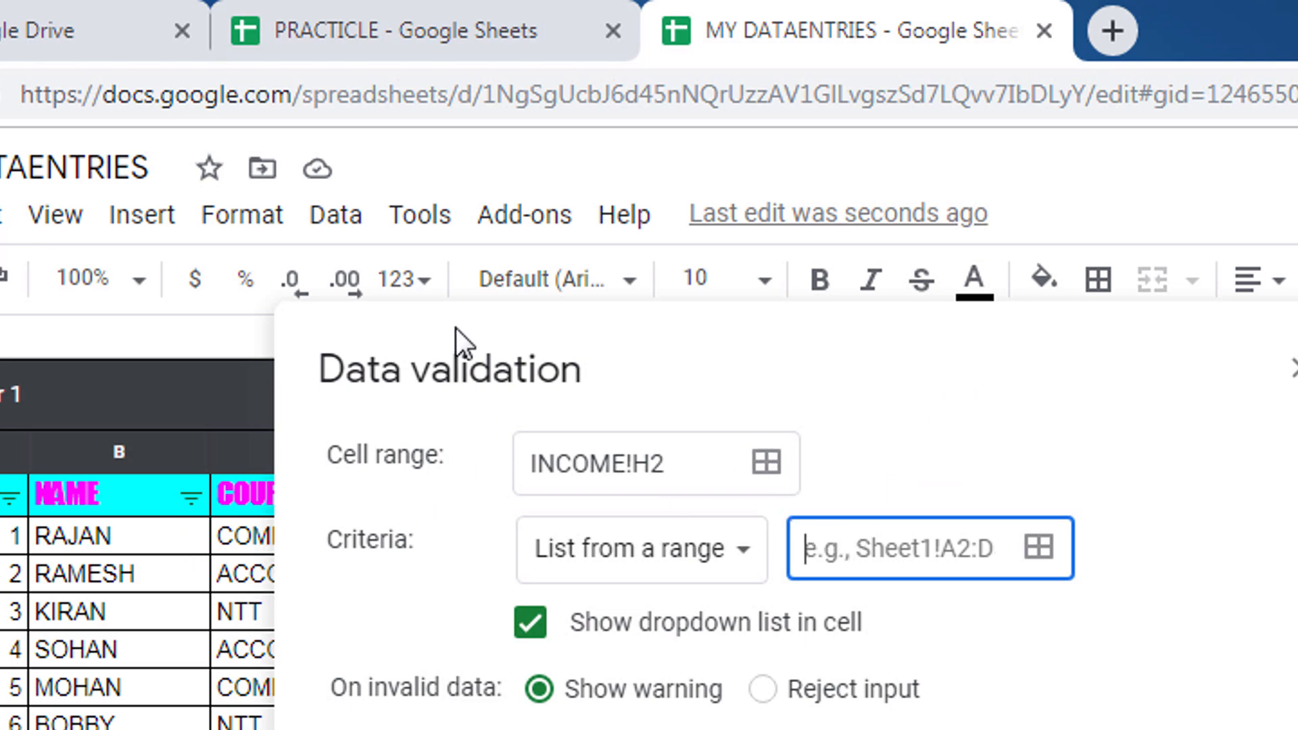
{"action": "left_click_drag", "start_coordinate": [456, 327], "coordinate": [833, 410]}
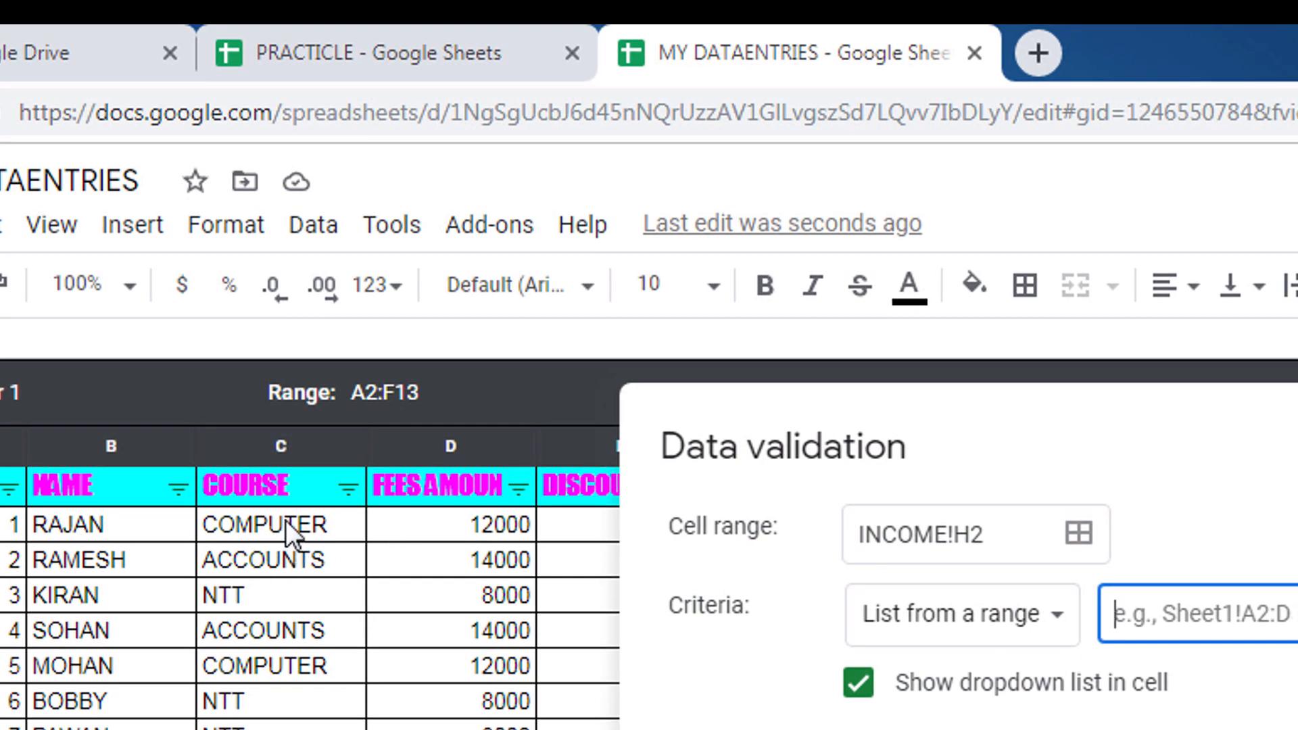
{"action": "left_click_drag", "start_coordinate": [285, 521], "coordinate": [281, 595]}
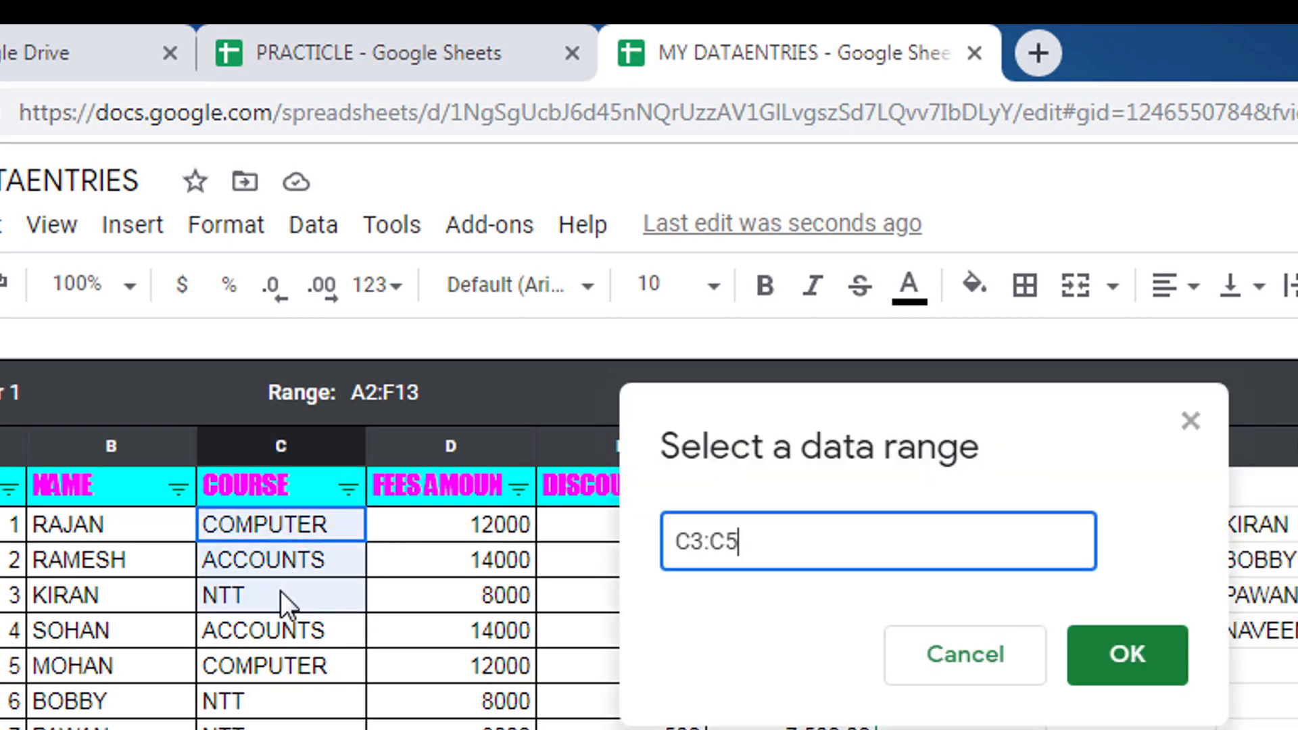
{"action": "left_click", "coordinate": [744, 550]}
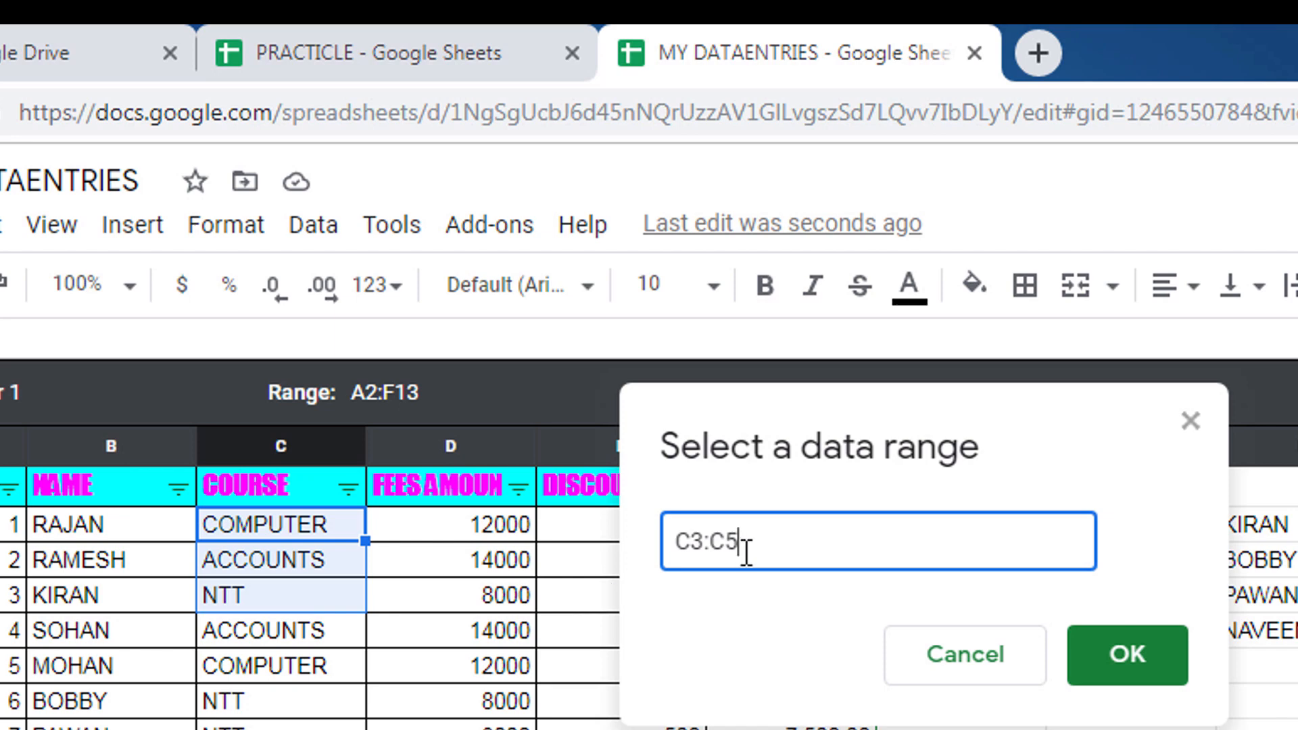
{"action": "left_click", "coordinate": [1142, 666]}
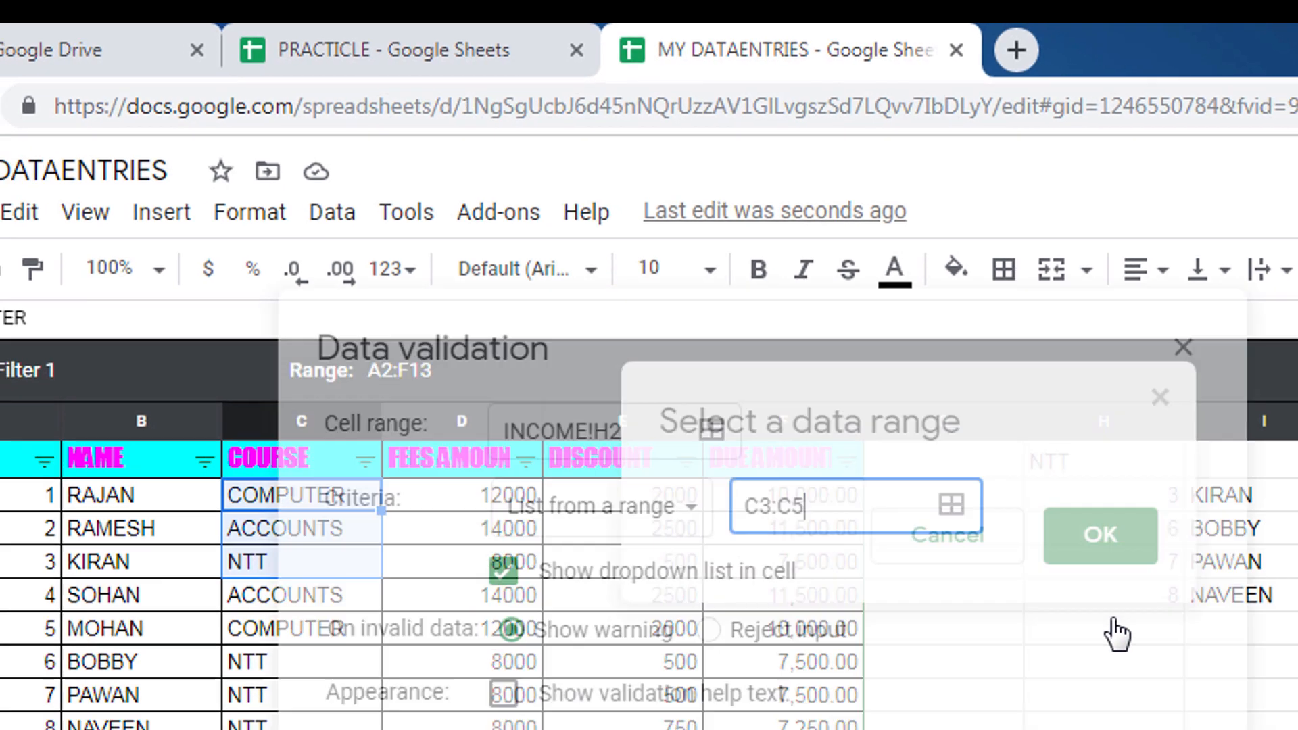
{"action": "left_click", "coordinate": [1070, 666]}
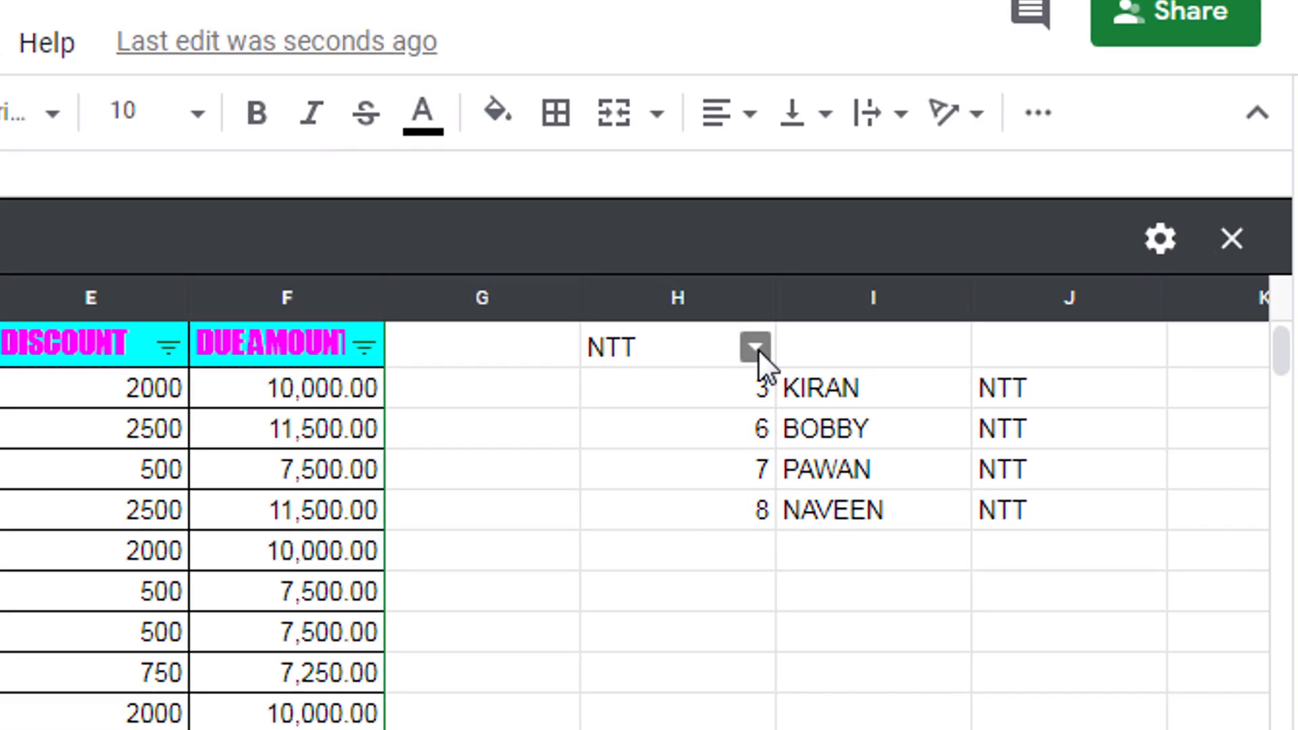
Step: Choose COMPUTER, ACCOUNTS and finally NTT from the dropdown list in cell H2 to refilter the extracted records
{"action": "left_click", "coordinate": [1084, 387]}
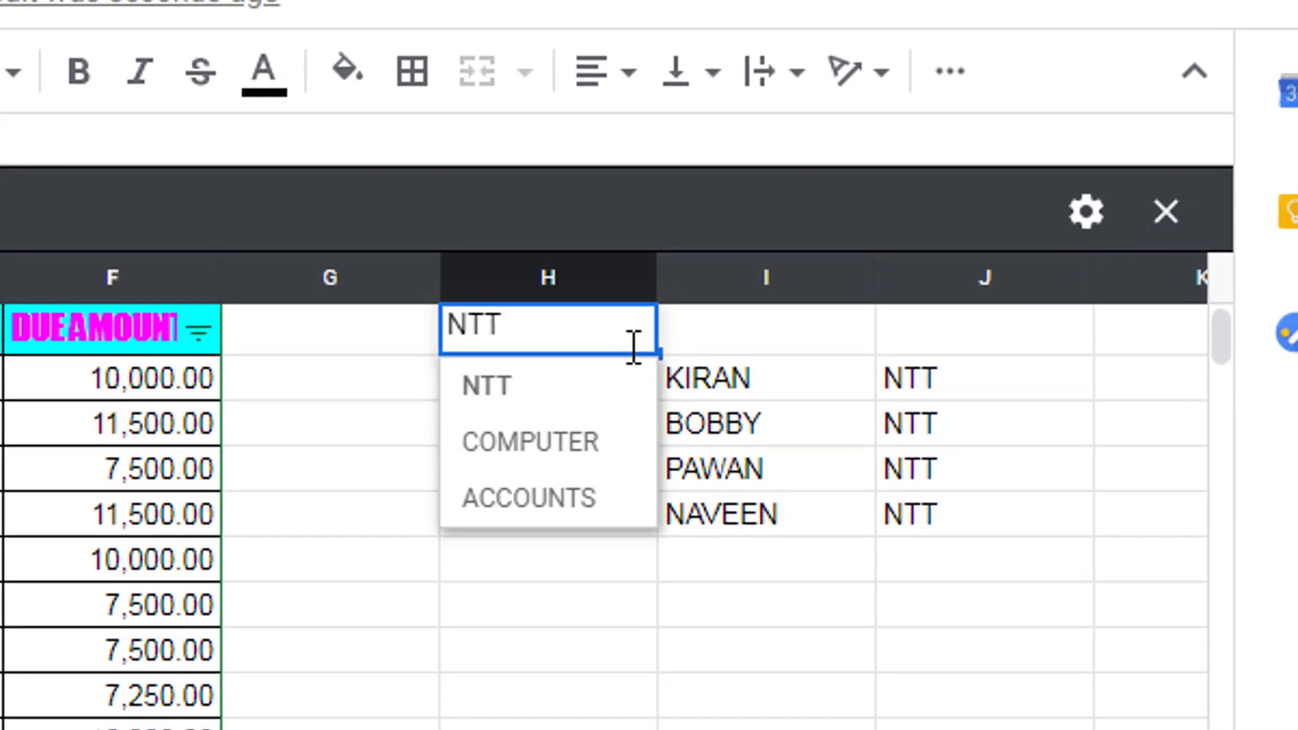
{"action": "left_click", "coordinate": [586, 441]}
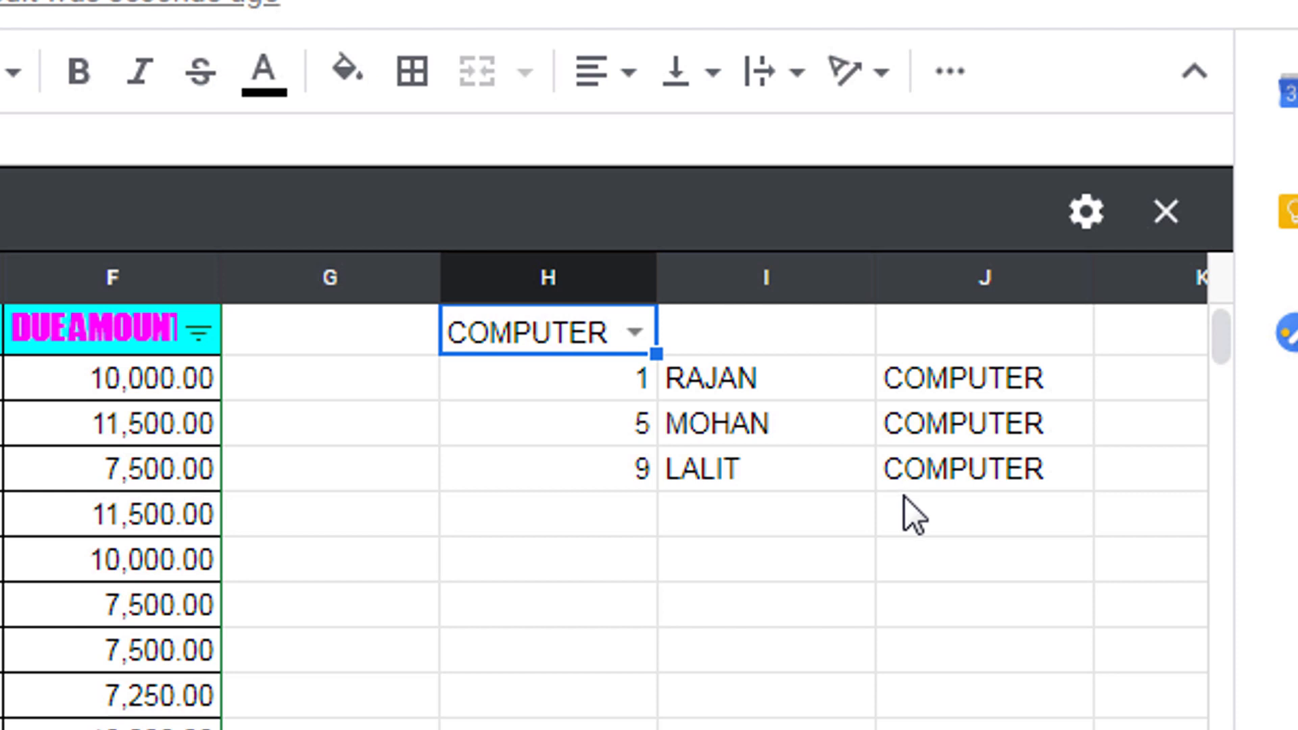
{"action": "left_click", "coordinate": [640, 329]}
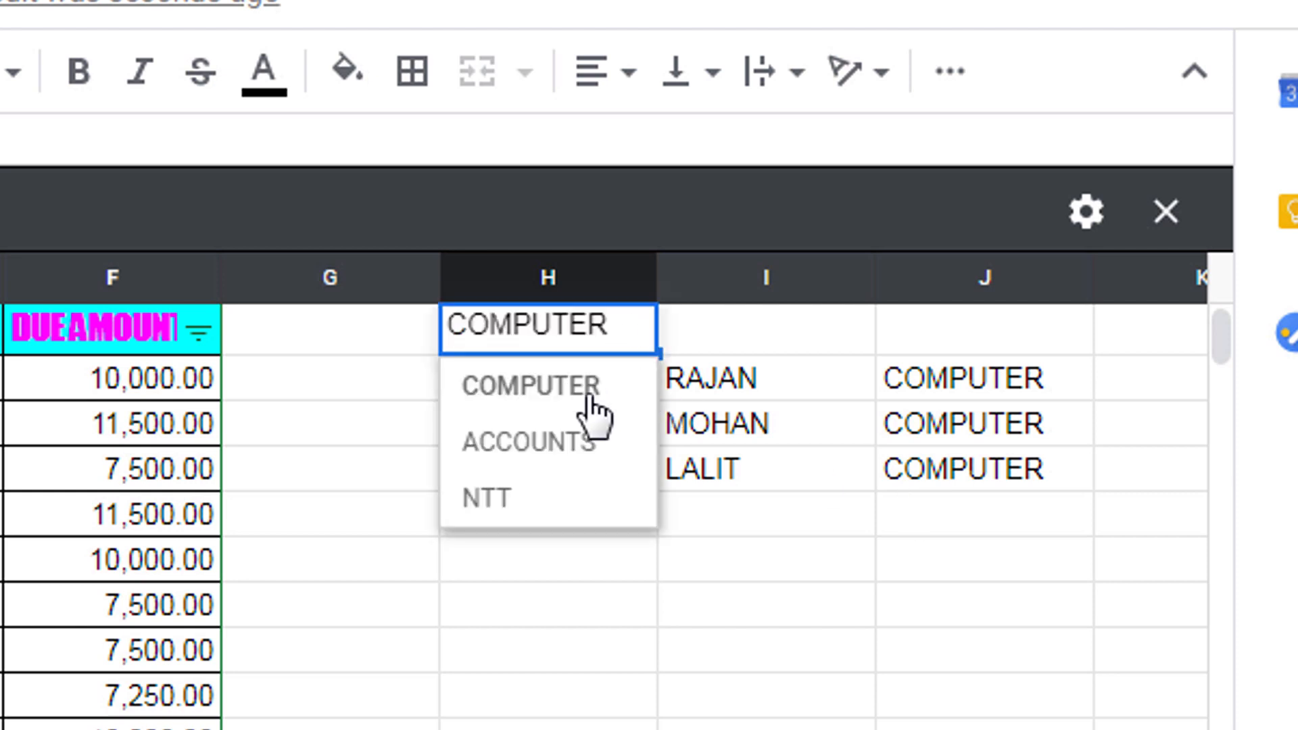
{"action": "left_click", "coordinate": [587, 443]}
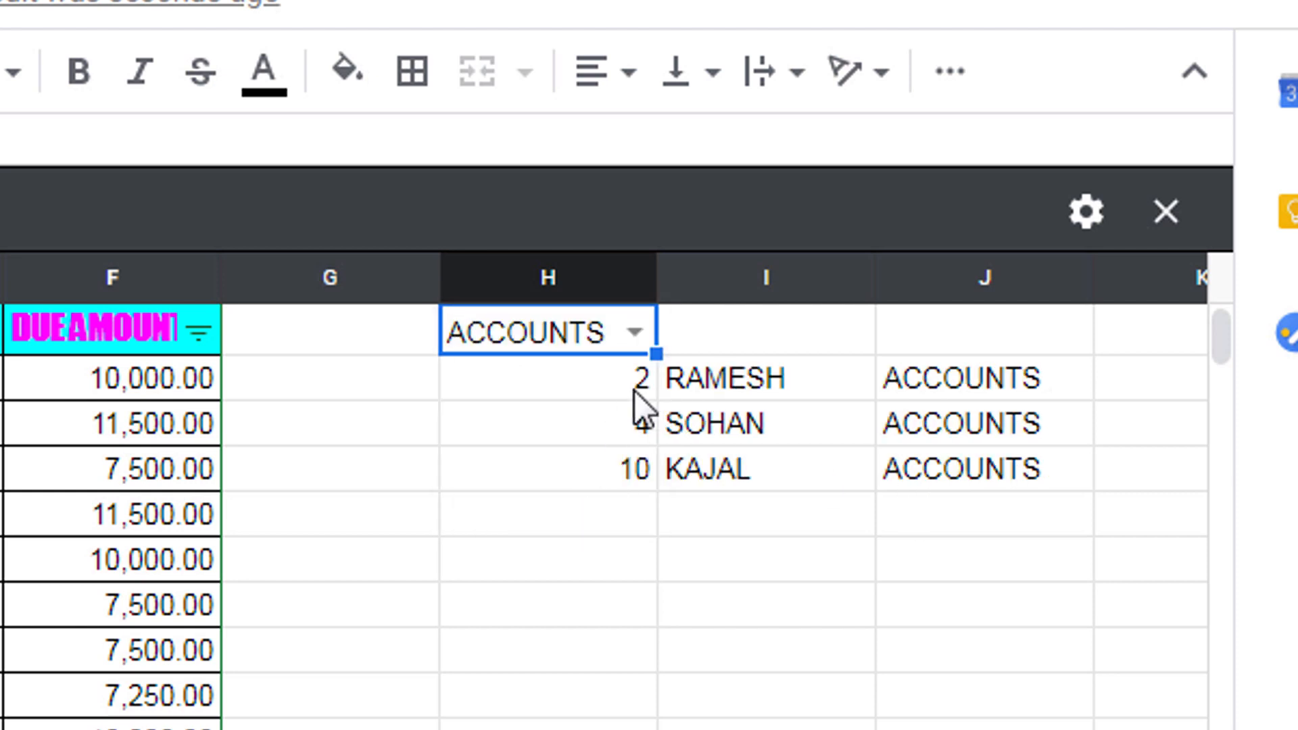
{"action": "left_click", "coordinate": [641, 334]}
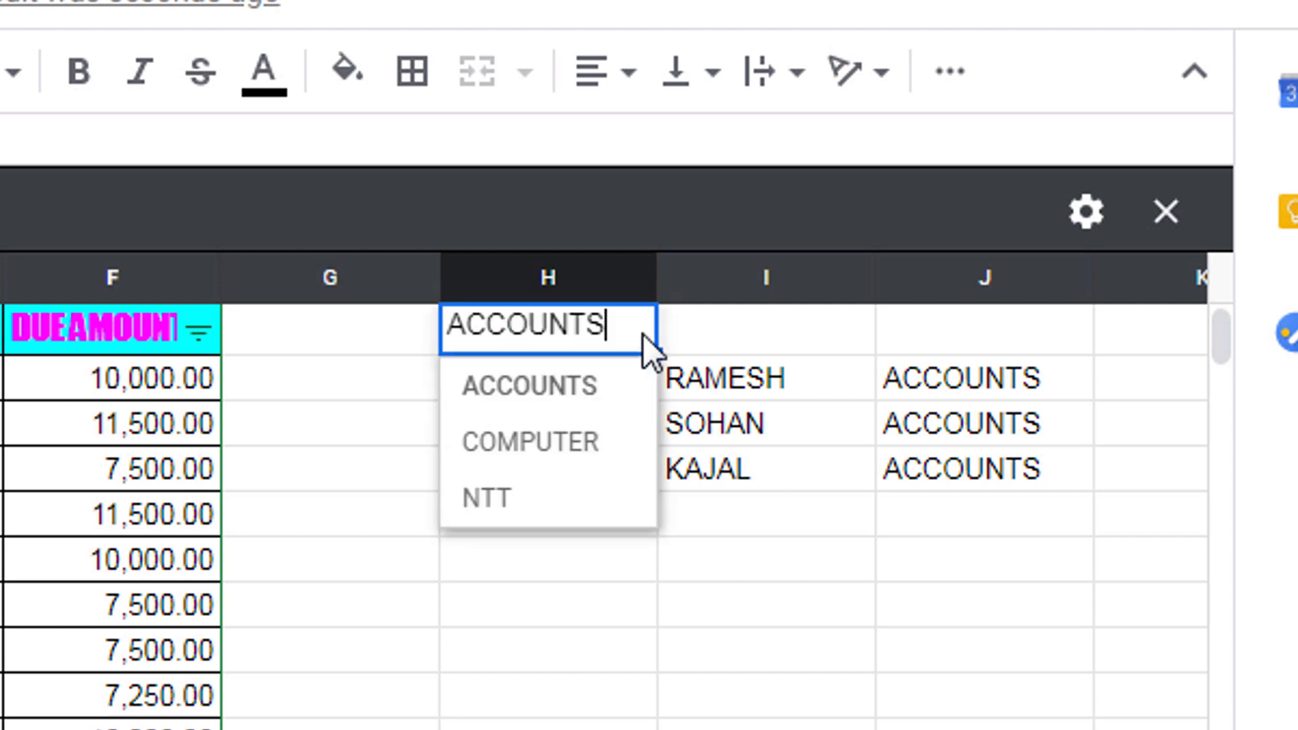
{"action": "left_click", "coordinate": [601, 514]}
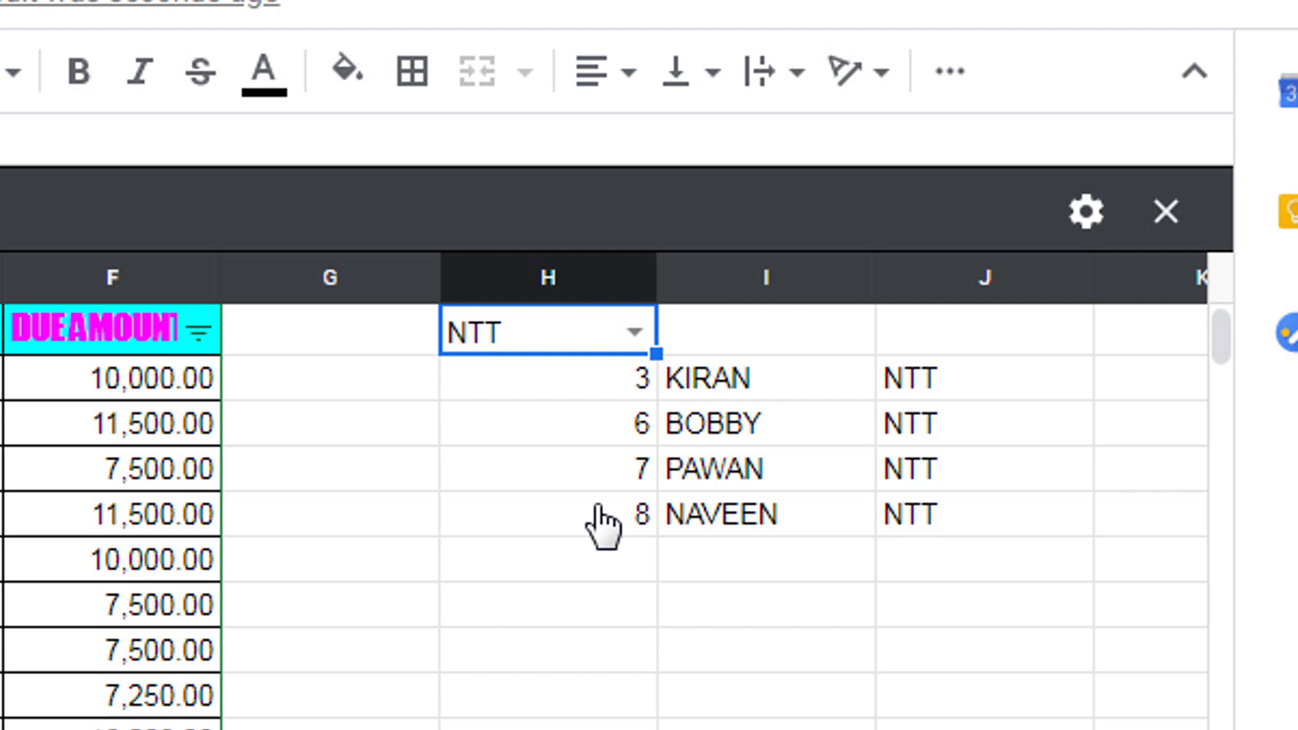
{"action": "left_click", "coordinate": [598, 521]}
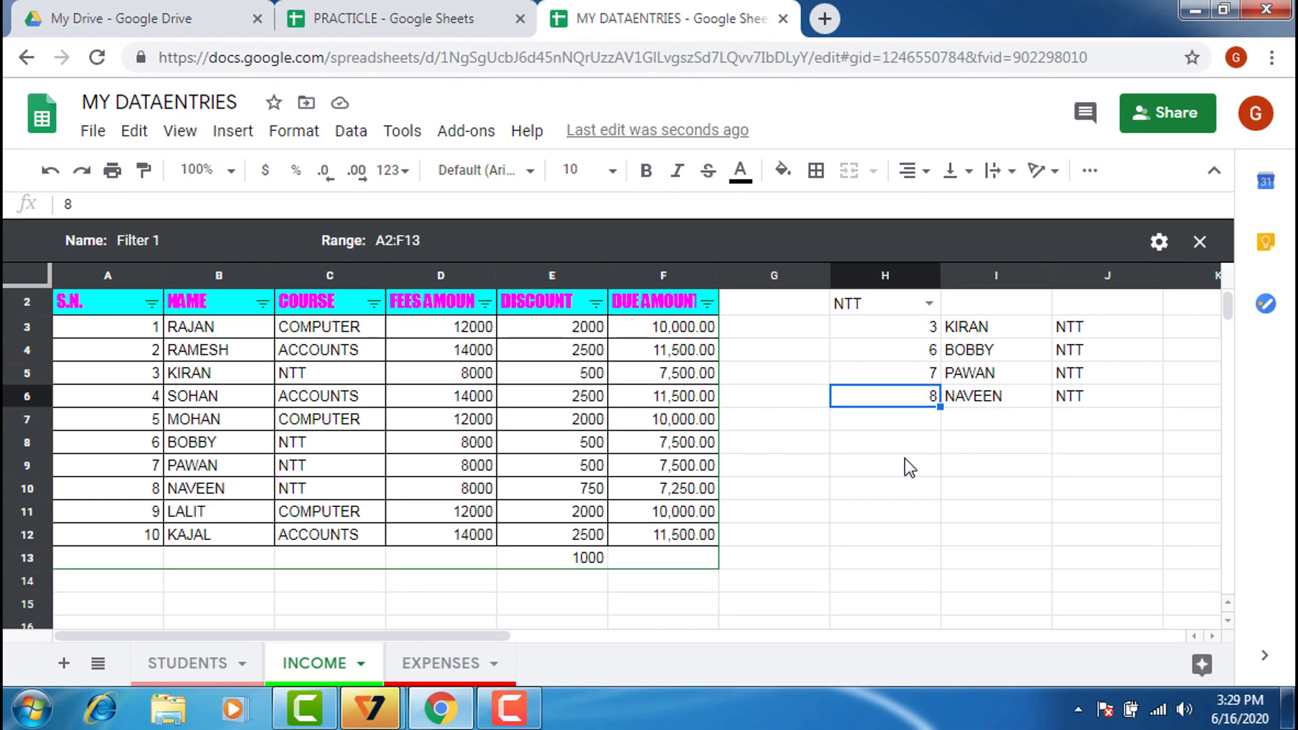
{"action": "left_click", "coordinate": [586, 643]}
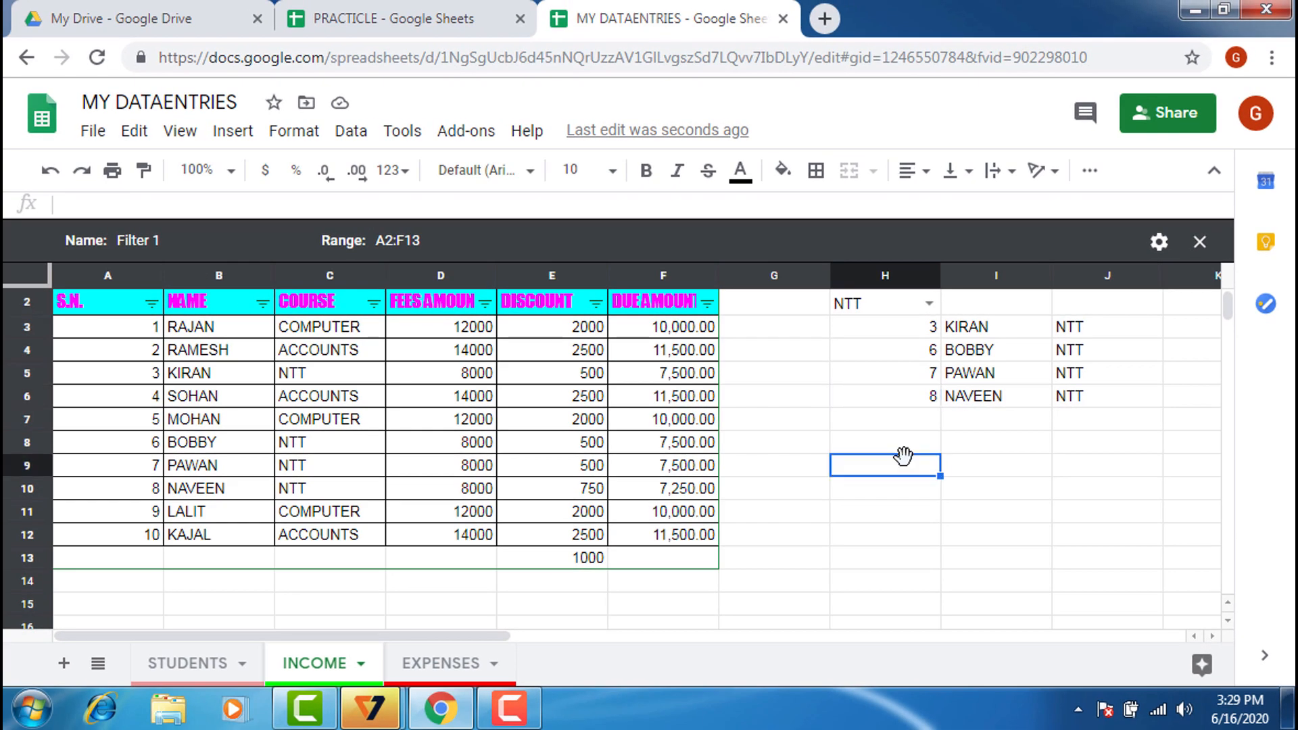
Step: Switch to the STUDENTS sheet and download the spreadsheet in Microsoft Excel (.xlsx) format
{"action": "left_click", "coordinate": [210, 663]}
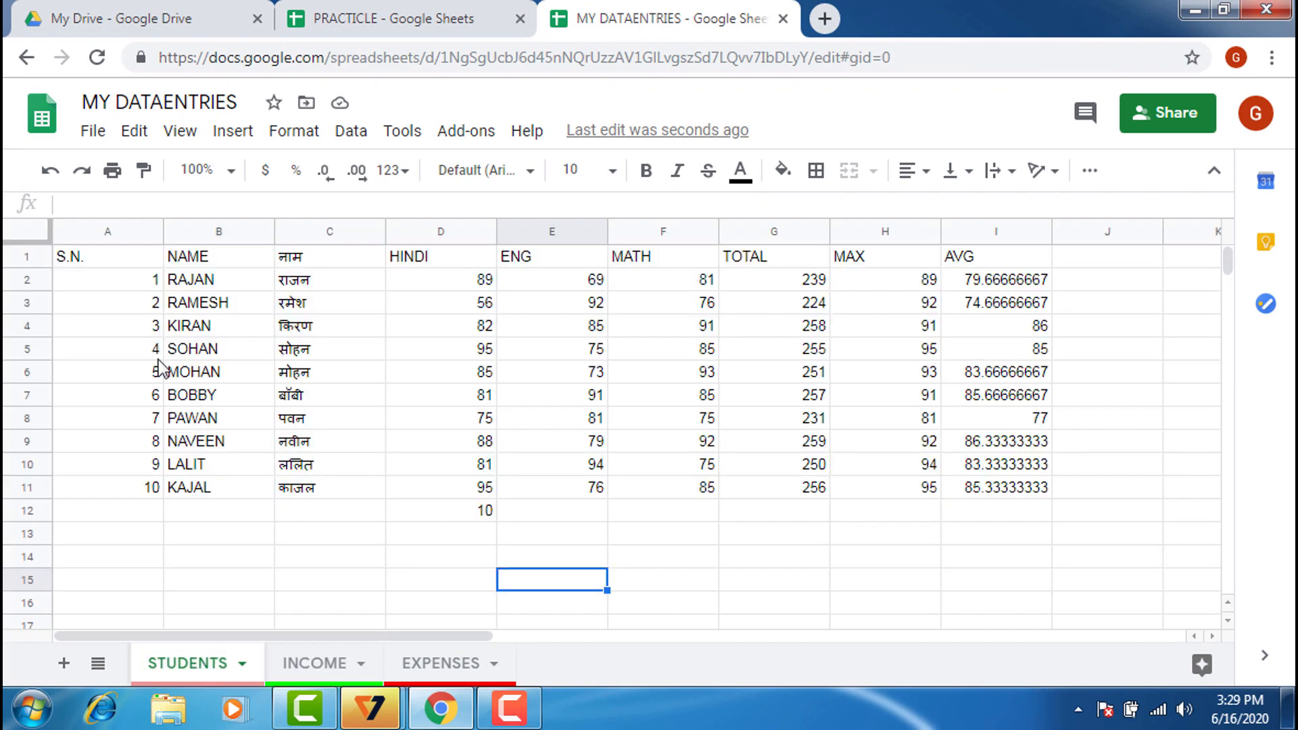
{"action": "left_click", "coordinate": [90, 130]}
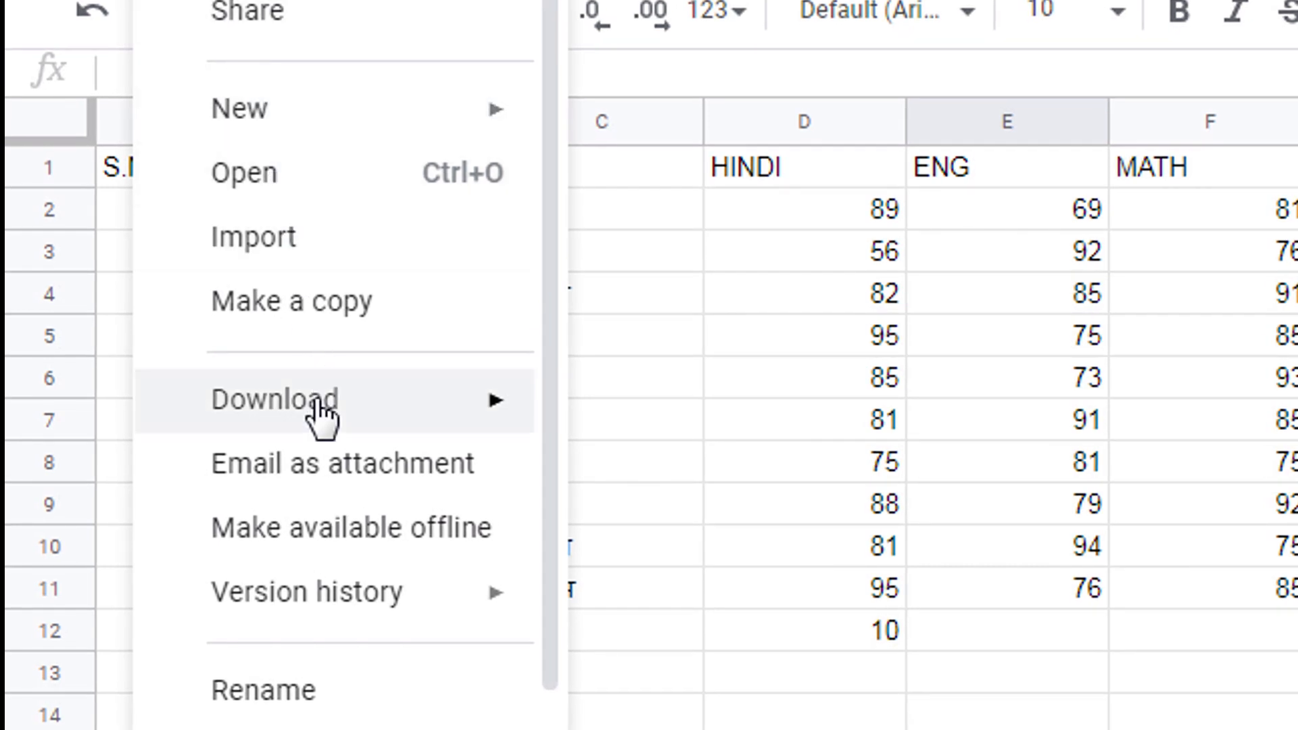
{"action": "mouse_move", "coordinate": [320, 413]}
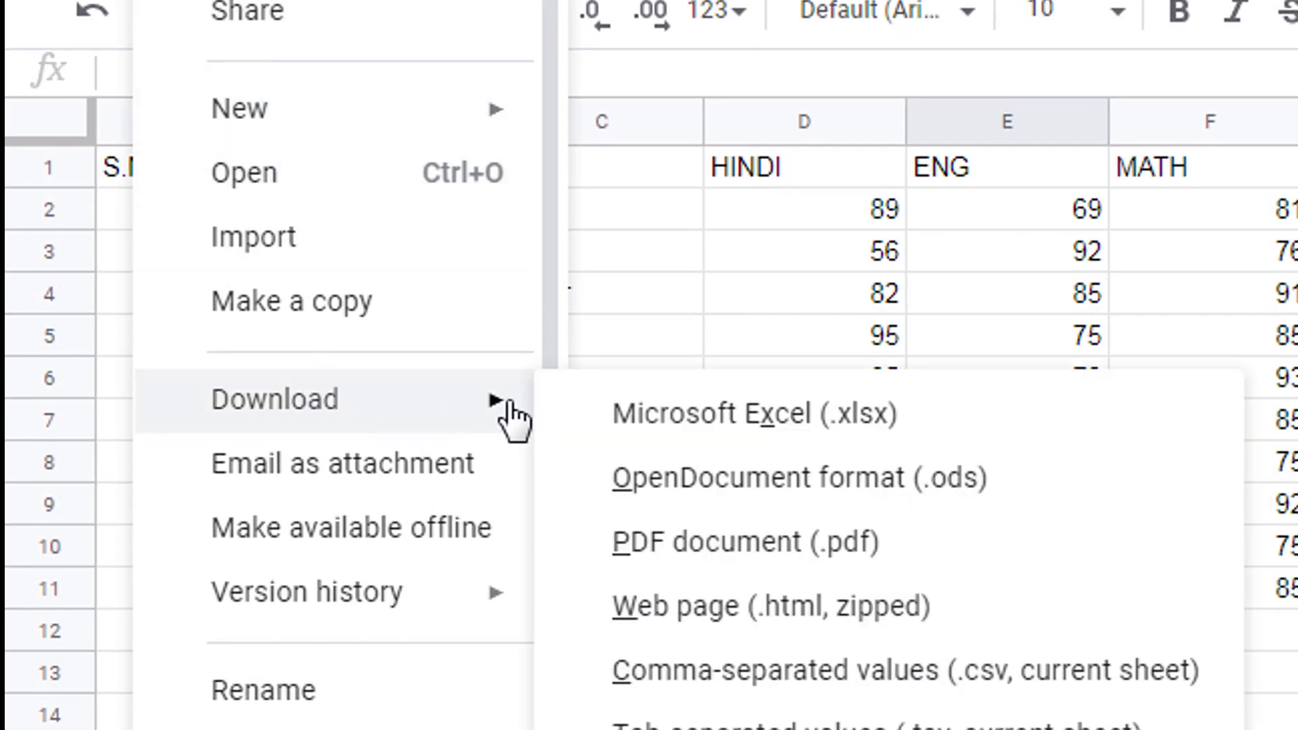
{"action": "left_click", "coordinate": [652, 426]}
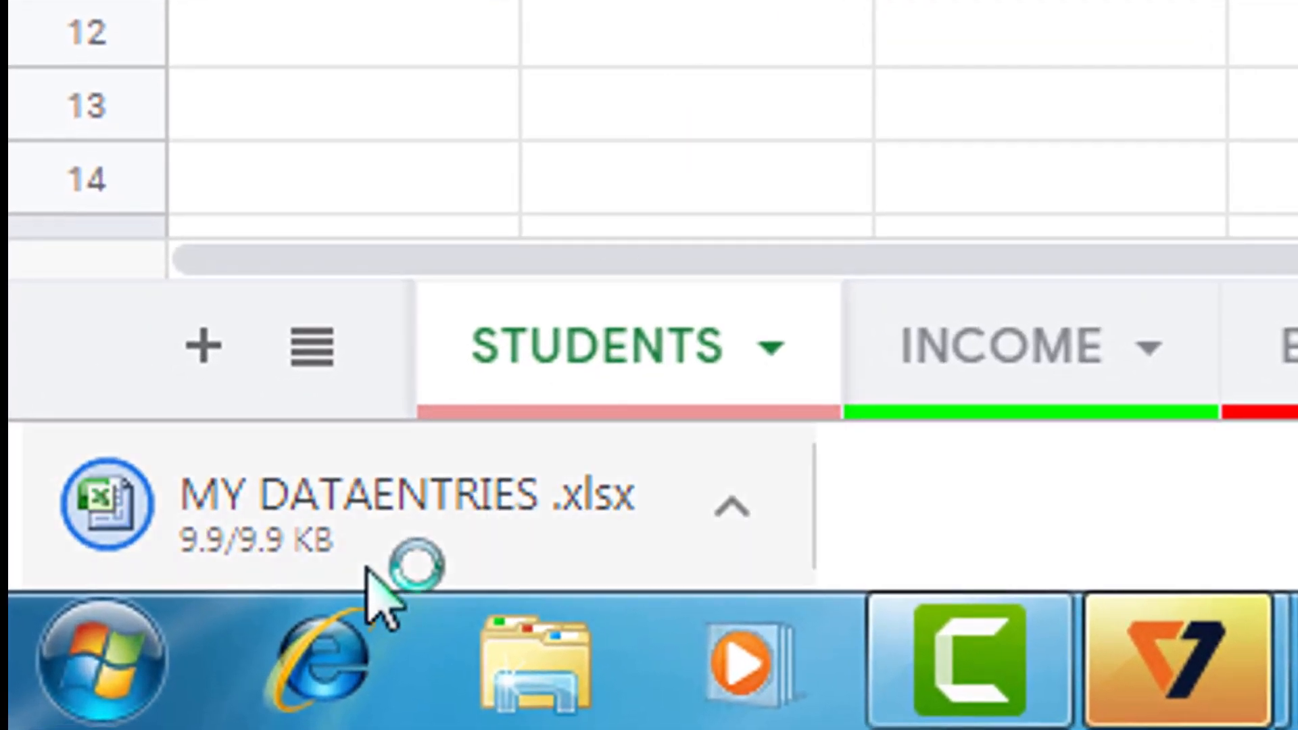
Step: Open the downloaded MY DATAENTRIES .xlsx in Excel to check its contents, and close it without saving changes
{"action": "left_click", "coordinate": [530, 509]}
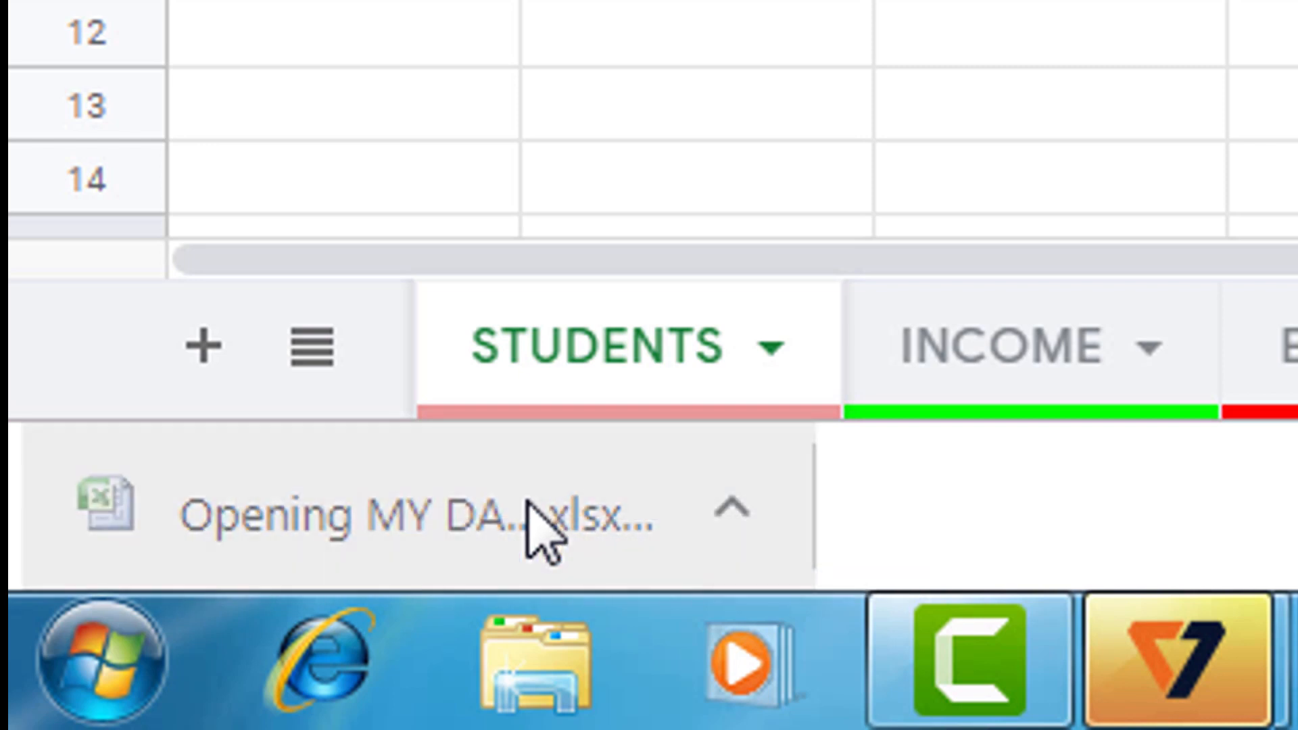
{"action": "left_click", "coordinate": [731, 509]}
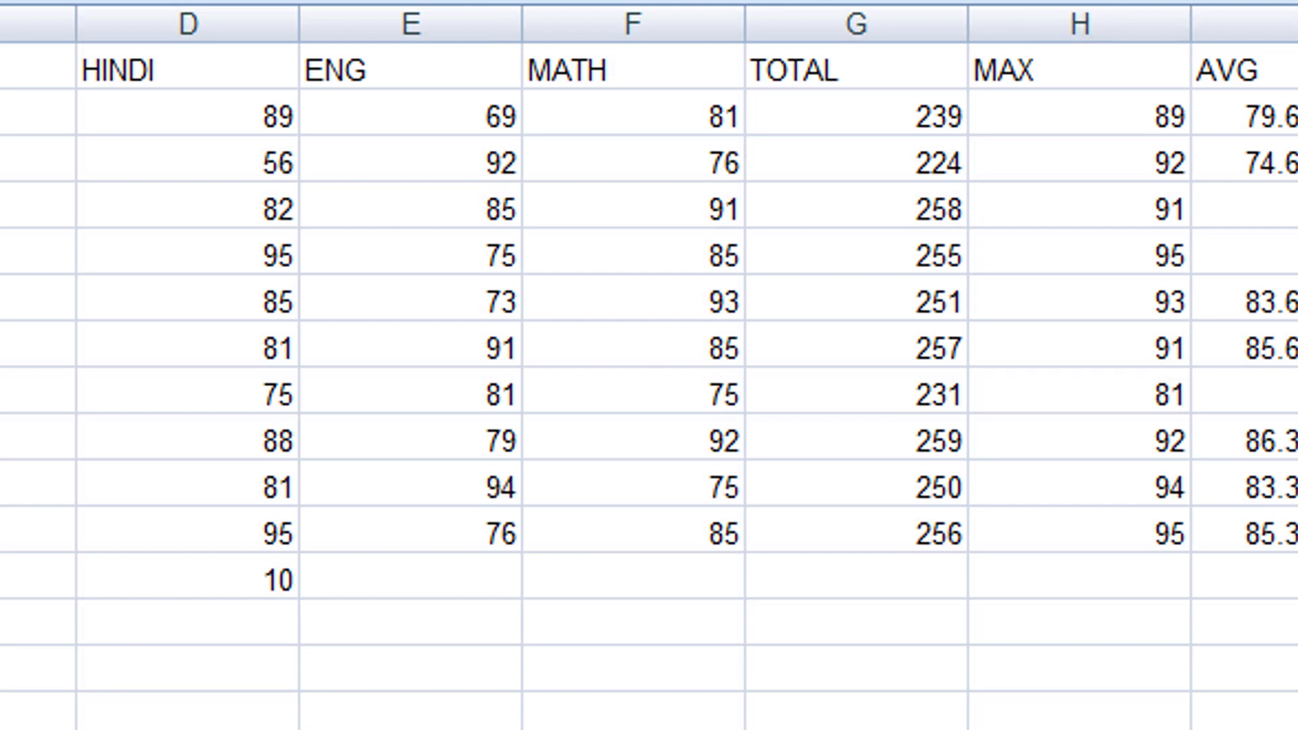
{"action": "key", "text": "alt+F4"}
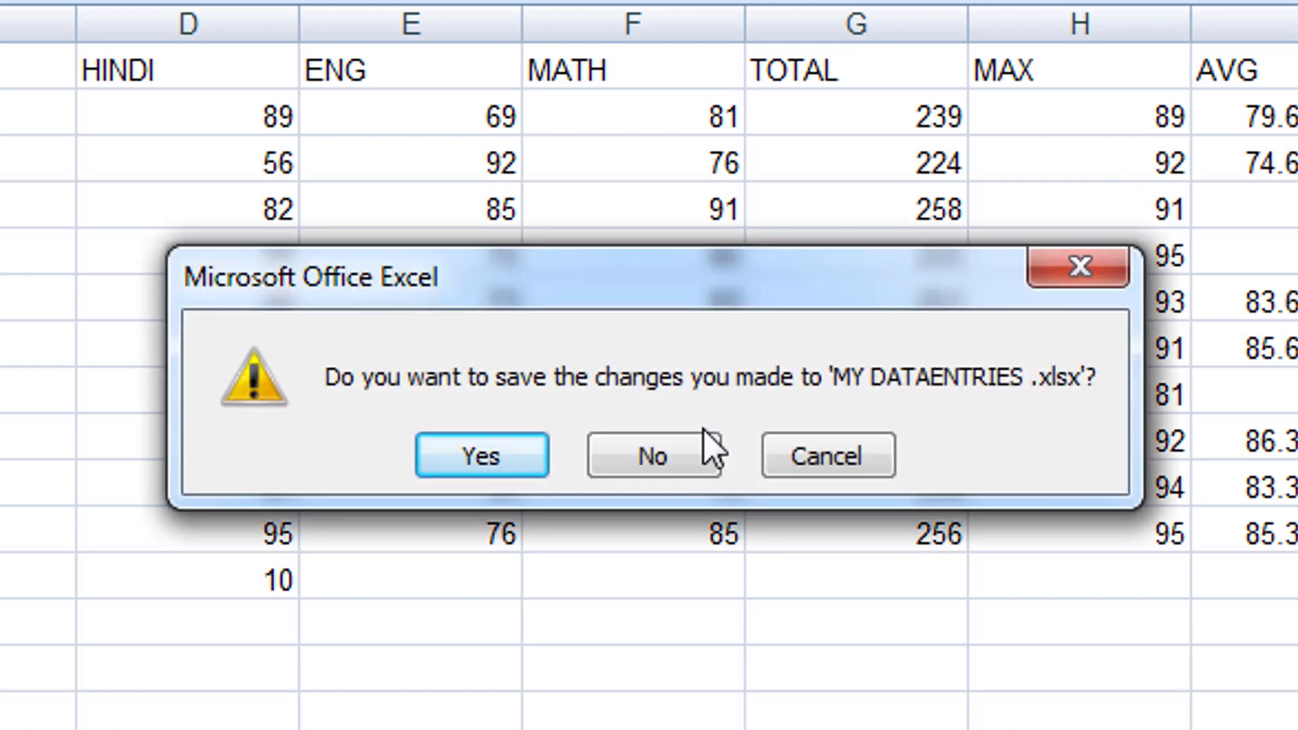
{"action": "left_click", "coordinate": [701, 440]}
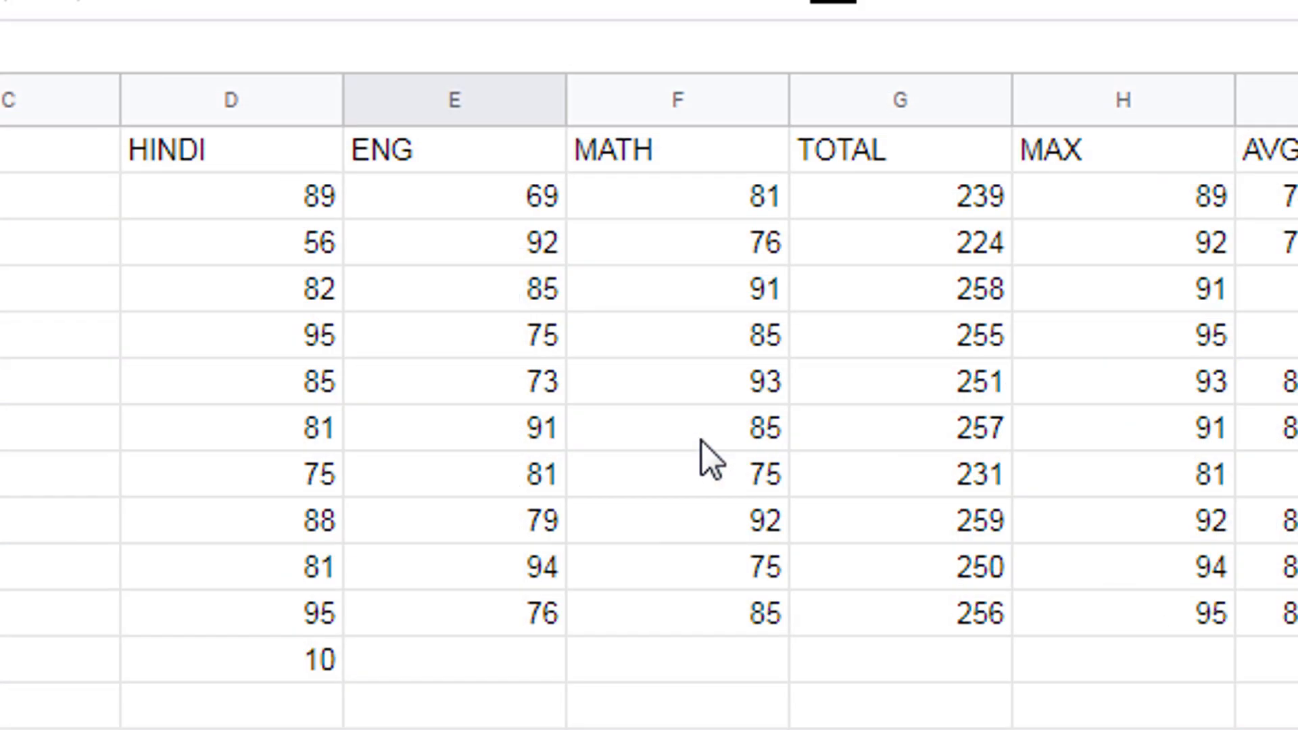